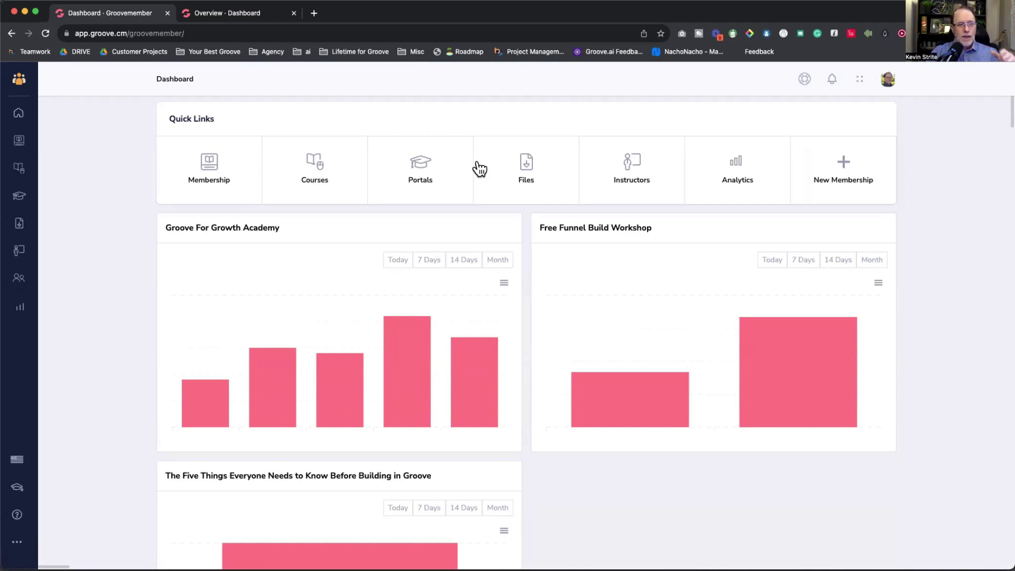
Start a new file upload in GrooveMember's Files and name it Free 20 Step Cheat Sheet
{"action": "left_click", "coordinate": [529, 166]}
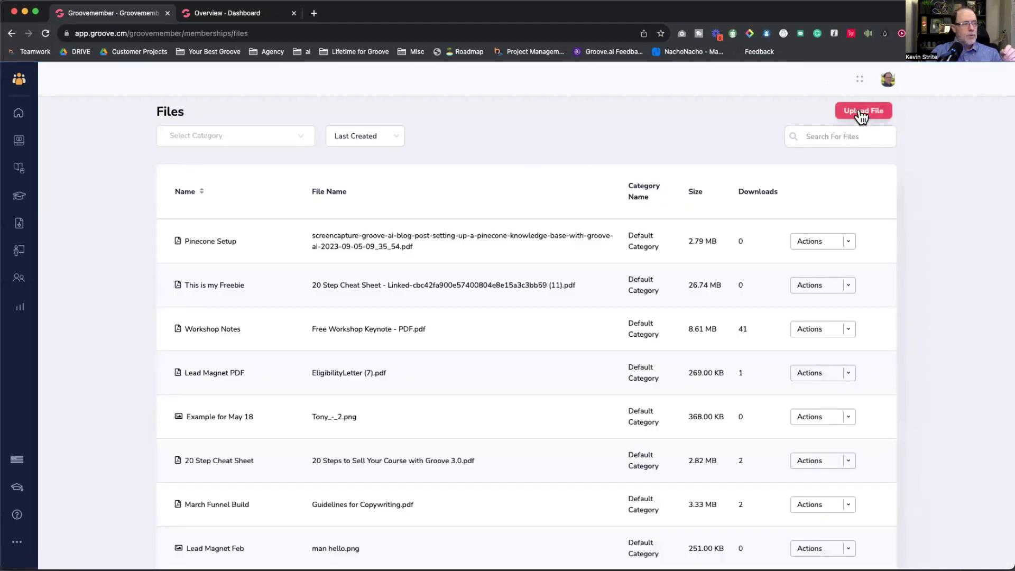
{"action": "left_click", "coordinate": [860, 112]}
{"action": "type", "text": "Fre"}
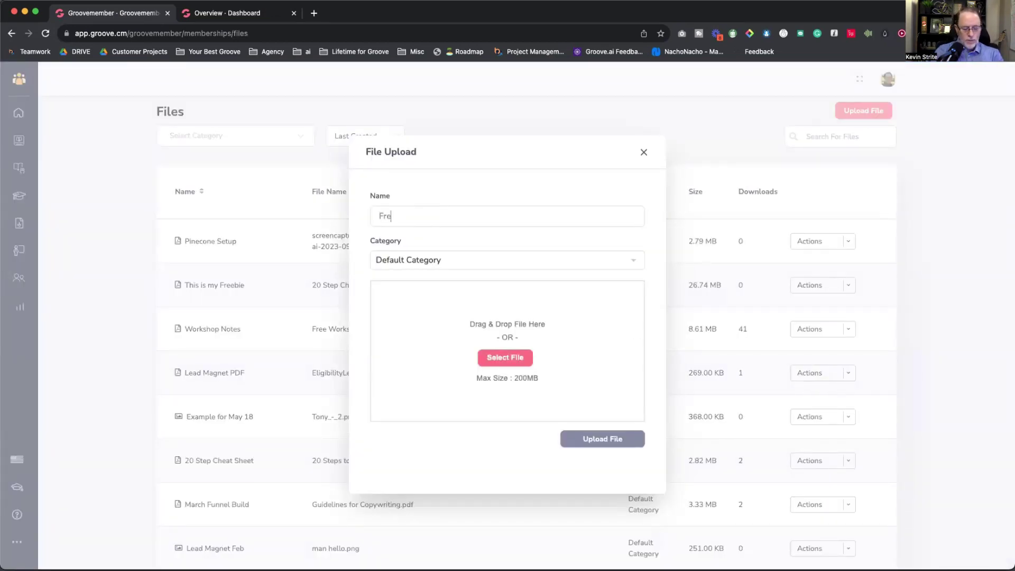
{"action": "type", "text": "e 20 Step Cheat Sheet"}
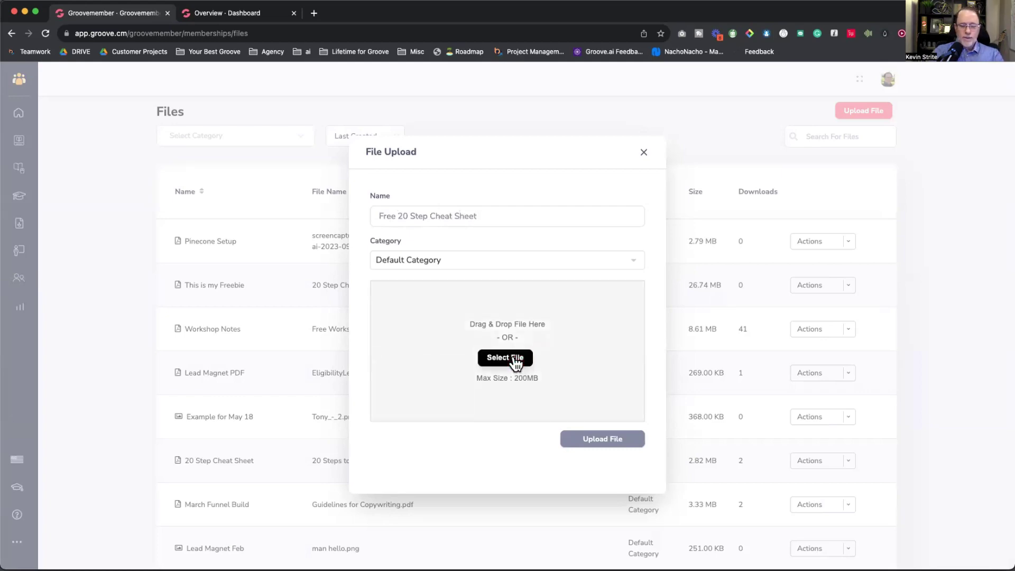
Search the computer for Cheat Sheet, choose the PDF 20 Step Cheat Sheet - Linked-cbc42fa900e57400804e8e15a3c3bb59 (11).pdf and upload it
{"action": "left_click", "coordinate": [515, 360]}
{"action": "left_click", "coordinate": [811, 79]}
{"action": "type", "text": "Cheat Sheet"}
{"action": "left_click", "coordinate": [360, 223]}
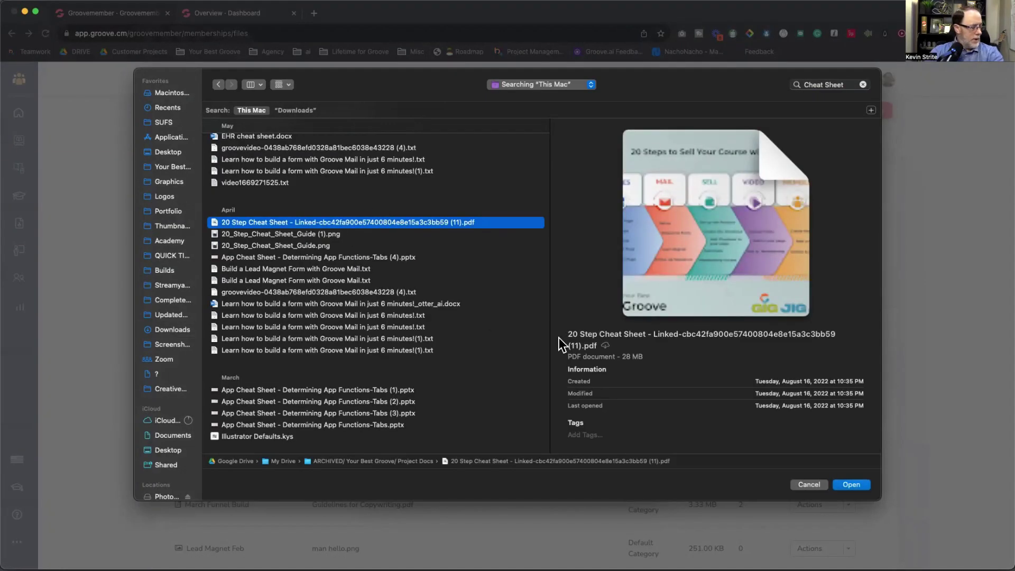
{"action": "left_click", "coordinate": [853, 485]}
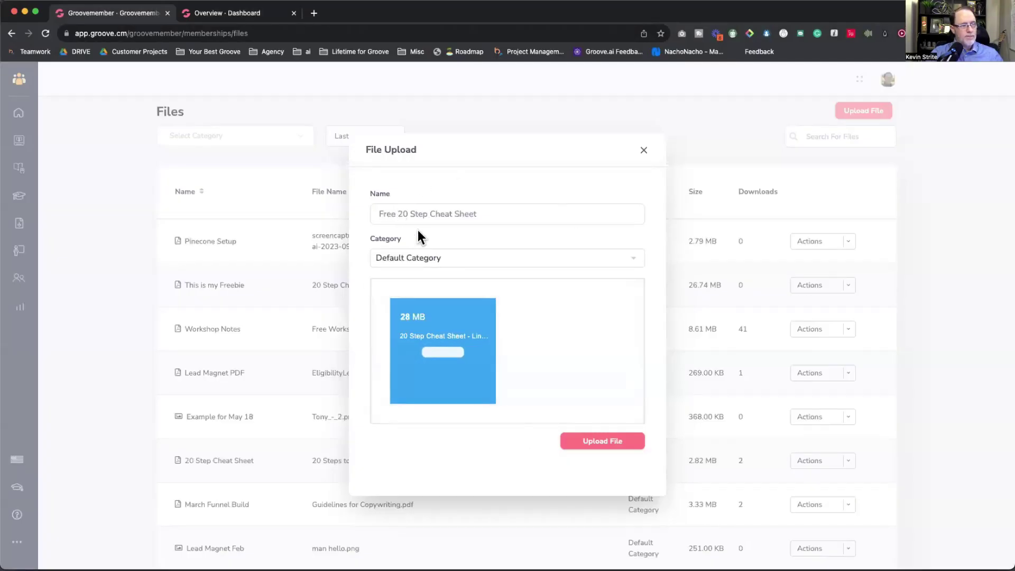
{"action": "left_click", "coordinate": [608, 444]}
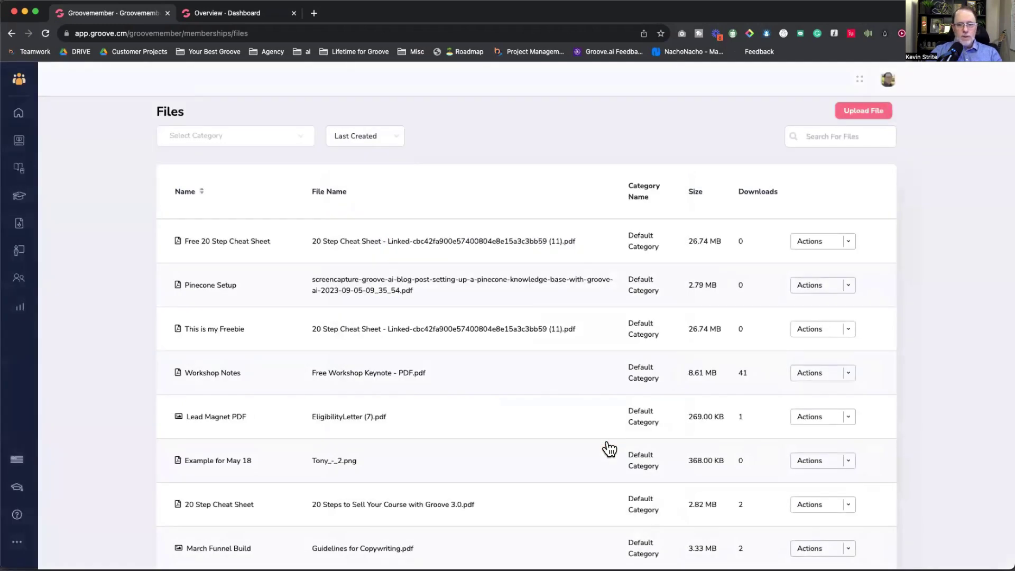
{"action": "key", "text": "super+Tab"}
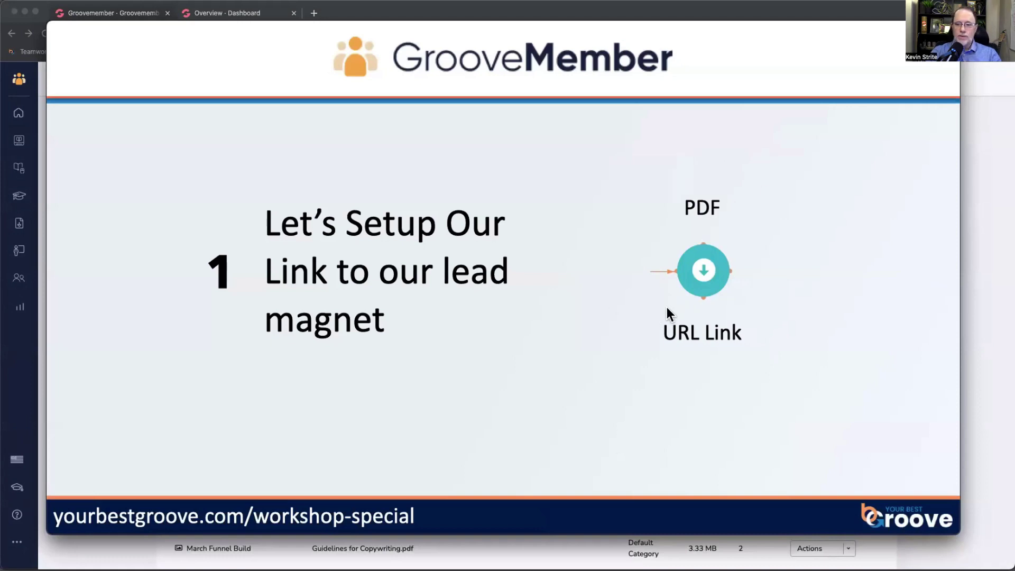
{"action": "key", "text": "super+Tab"}
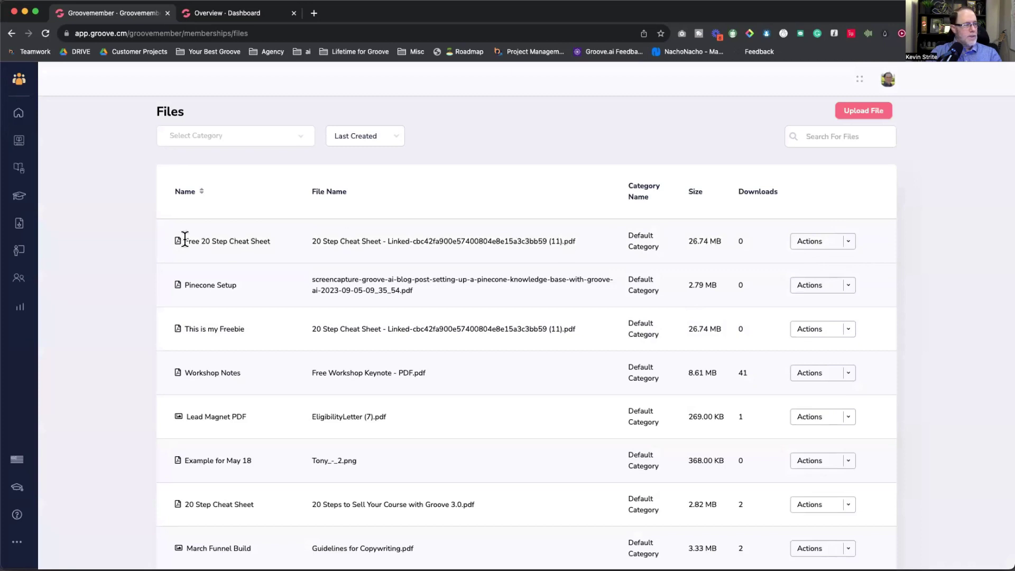
Copy the secure URL of the uploaded Free 20 Step Cheat Sheet file
{"action": "left_click_drag", "start_coordinate": [185, 240], "coordinate": [270, 241]}
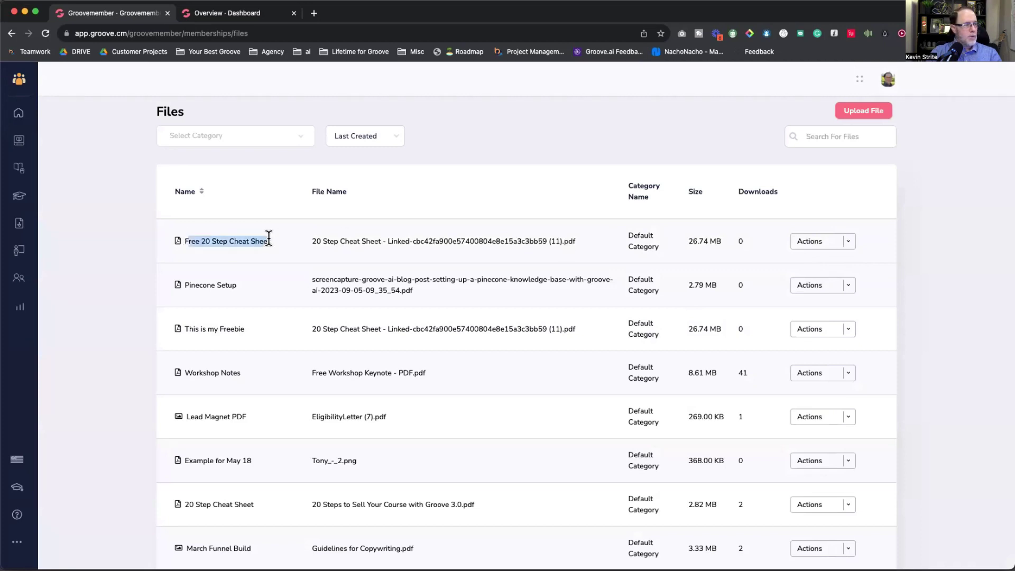
{"action": "left_click", "coordinate": [848, 242]}
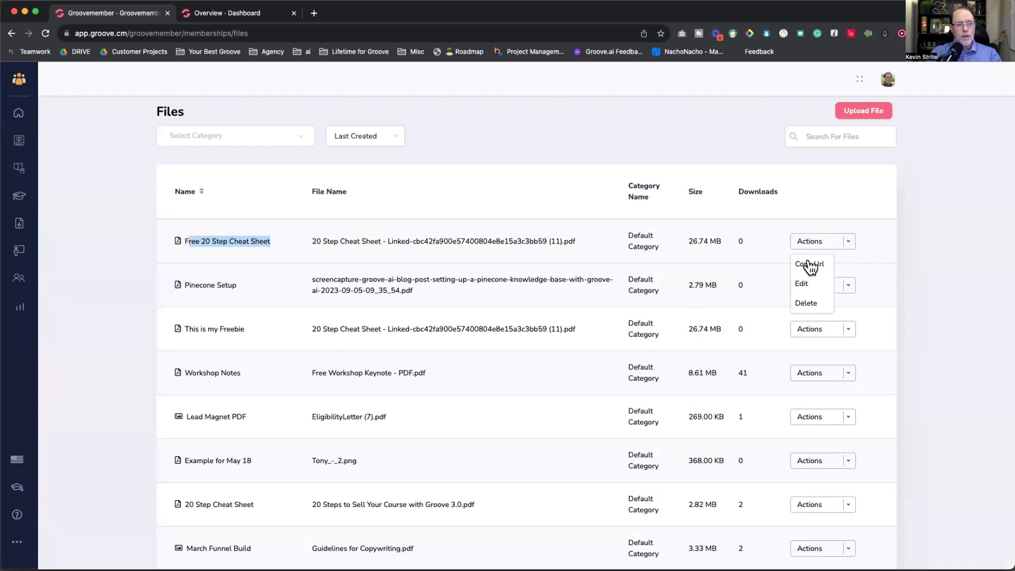
{"action": "left_click", "coordinate": [810, 264]}
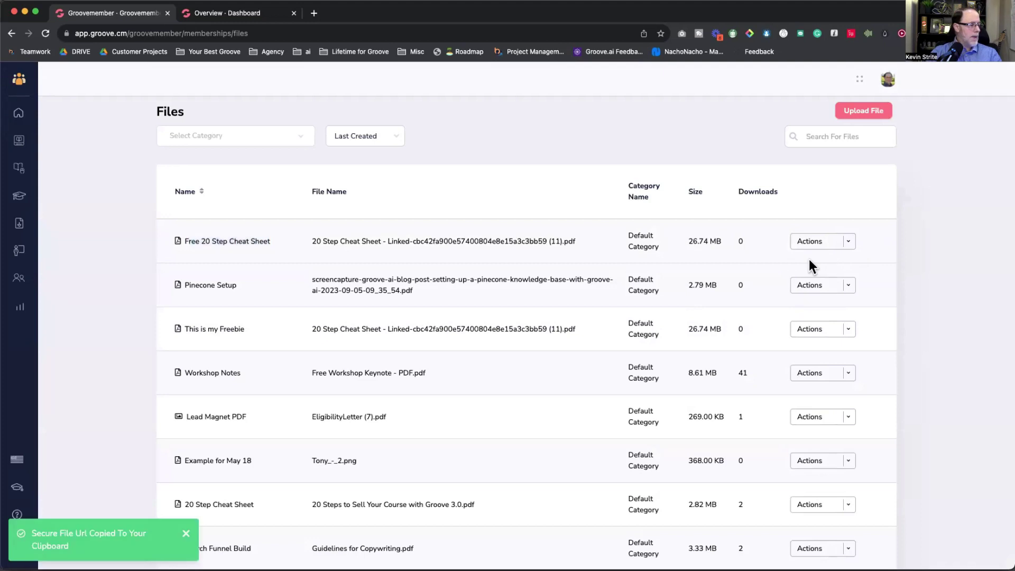
{"action": "left_click", "coordinate": [96, 540]}
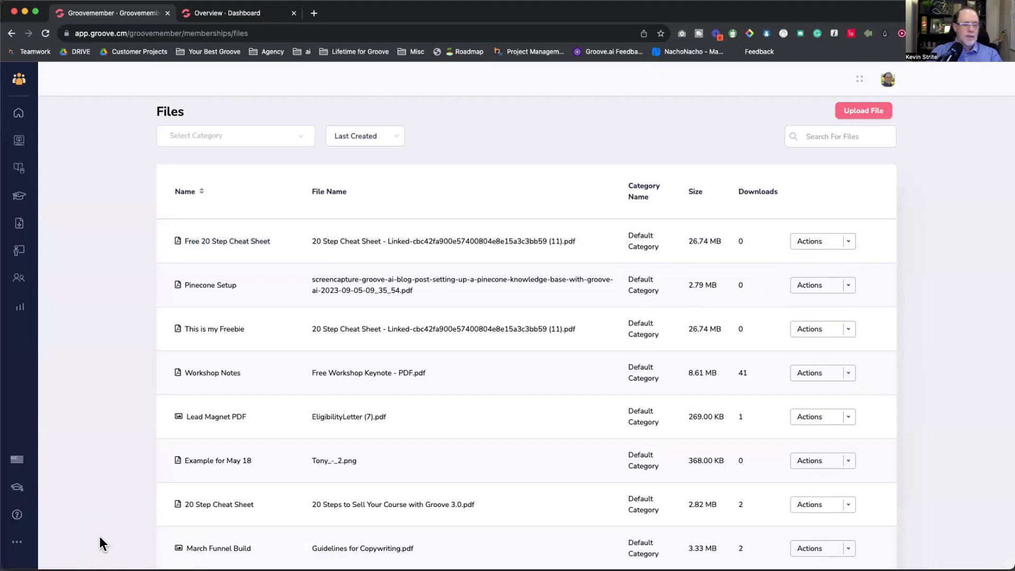
Paste the copied file URL into a new text editor document with a blank line above it, and move the window aside
{"action": "key", "text": "super+space"}
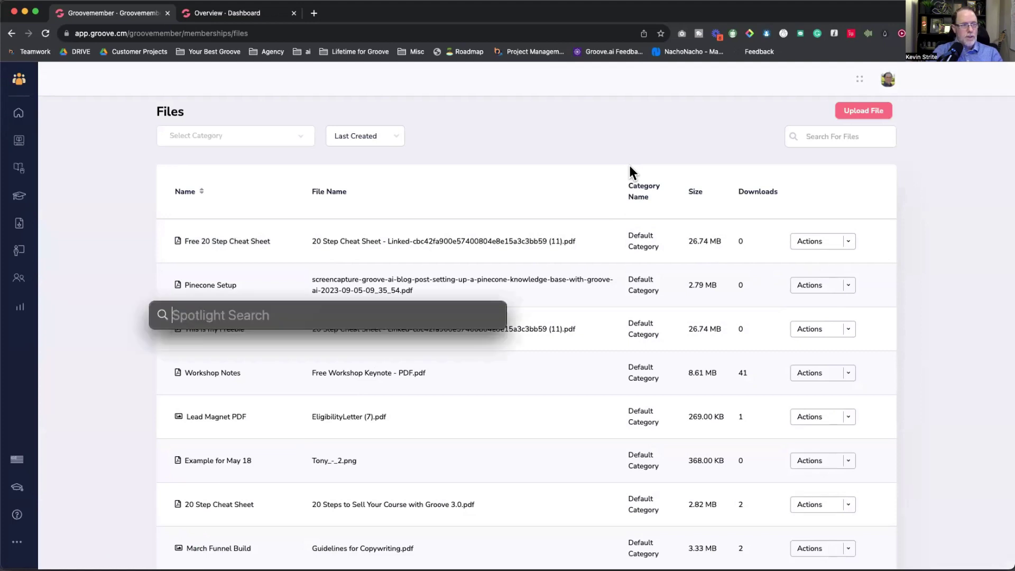
{"action": "key", "text": "Return"}
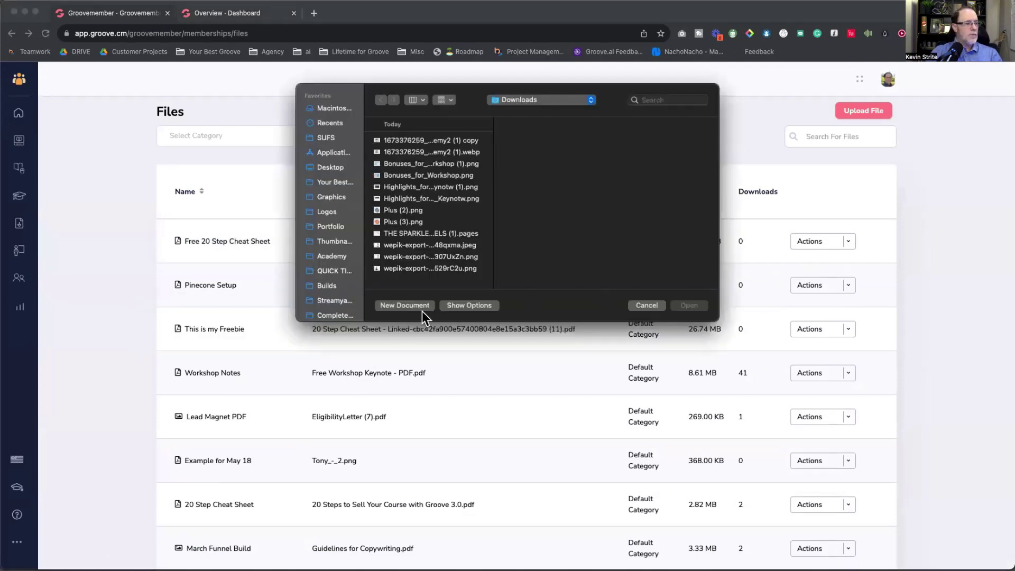
{"action": "left_click", "coordinate": [405, 306]}
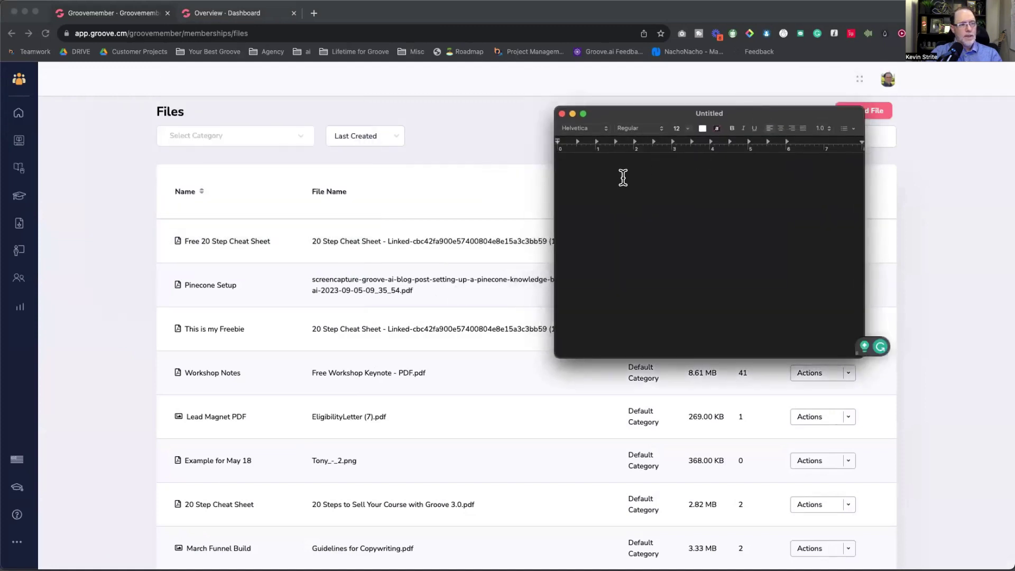
{"action": "key", "text": "super+v"}
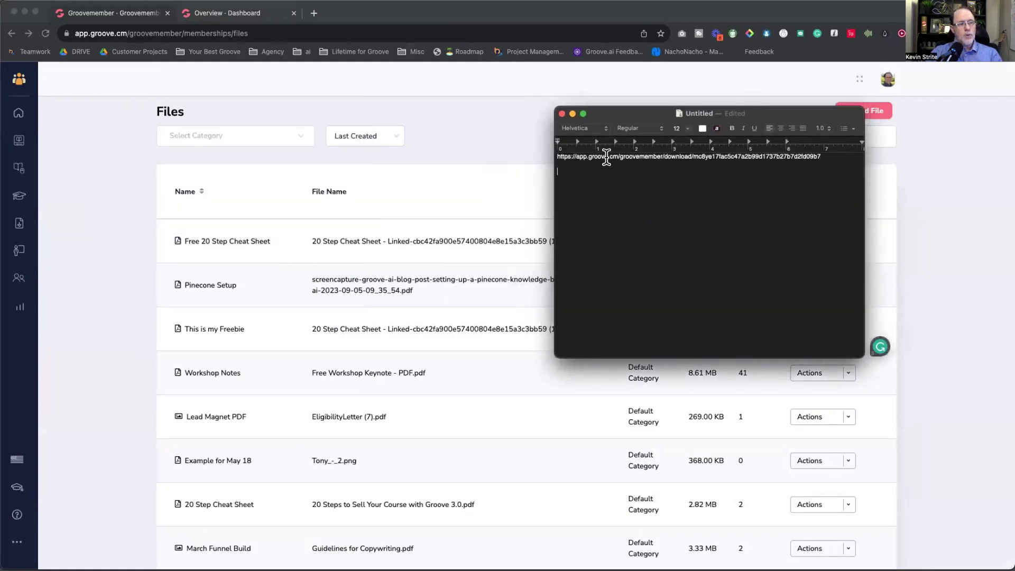
{"action": "left_click", "coordinate": [554, 155]}
{"action": "key", "text": "Return"}
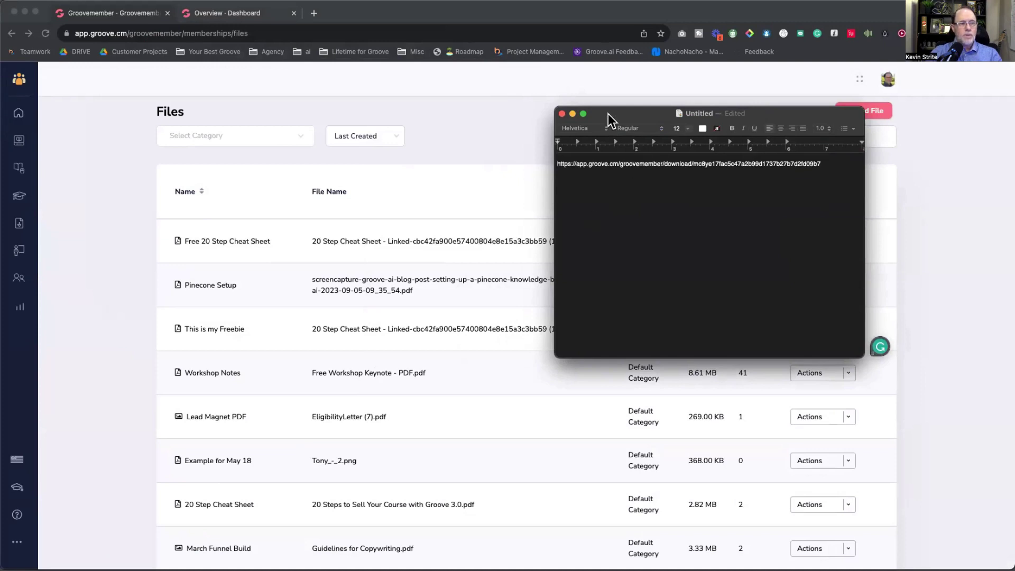
{"action": "left_click_drag", "start_coordinate": [610, 113], "coordinate": [1014, 113]}
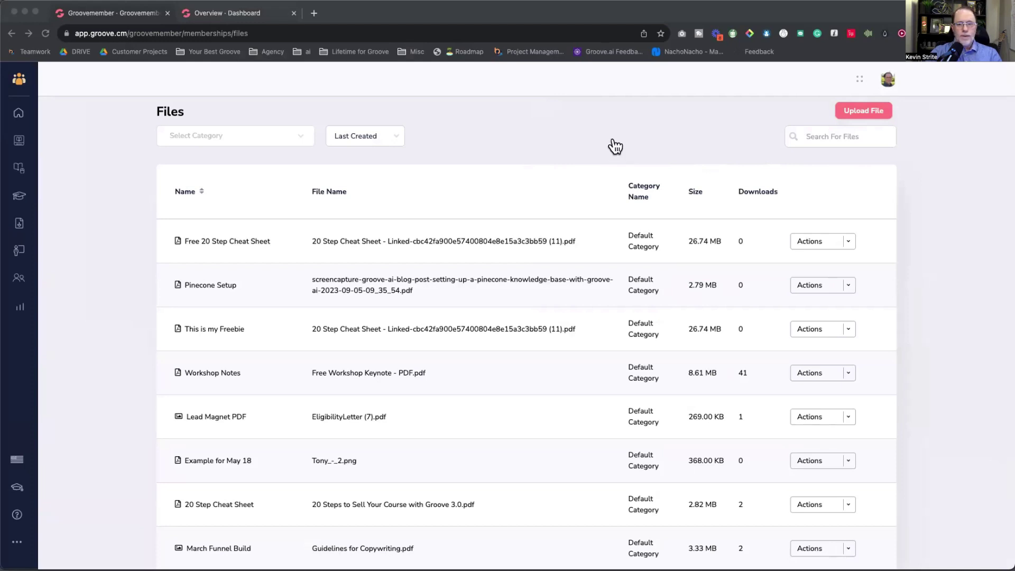
Switch to the presentation and advance to the GrooveMail slide about building the opt-in form
{"action": "key", "text": "super+Tab"}
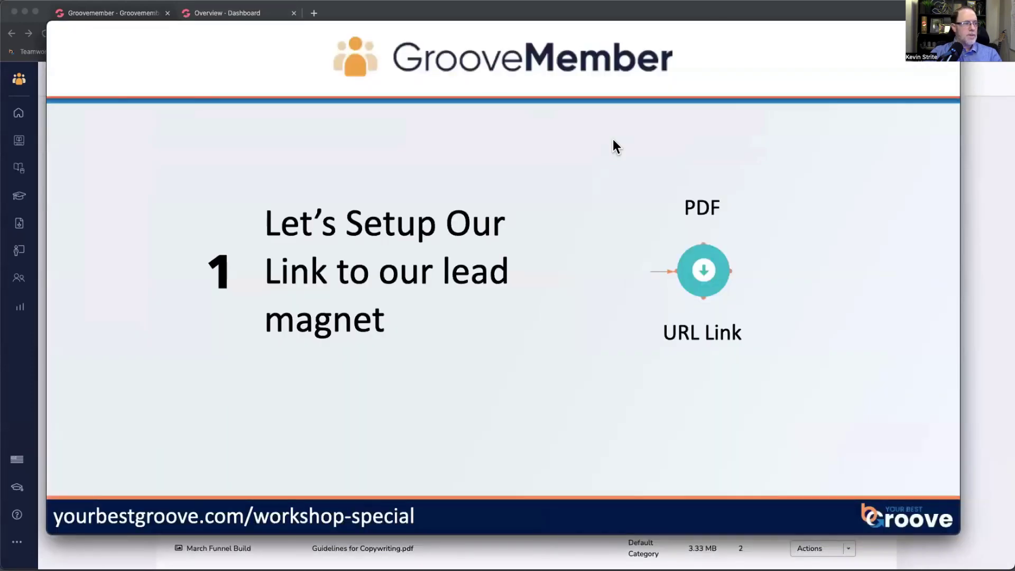
{"action": "key", "text": "Right"}
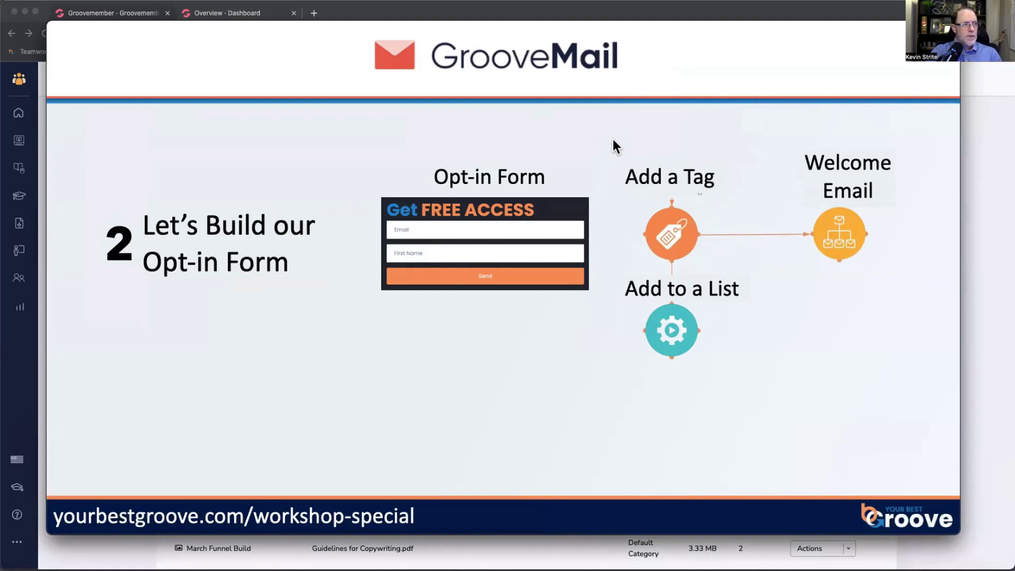
{"action": "key", "text": "super+Tab"}
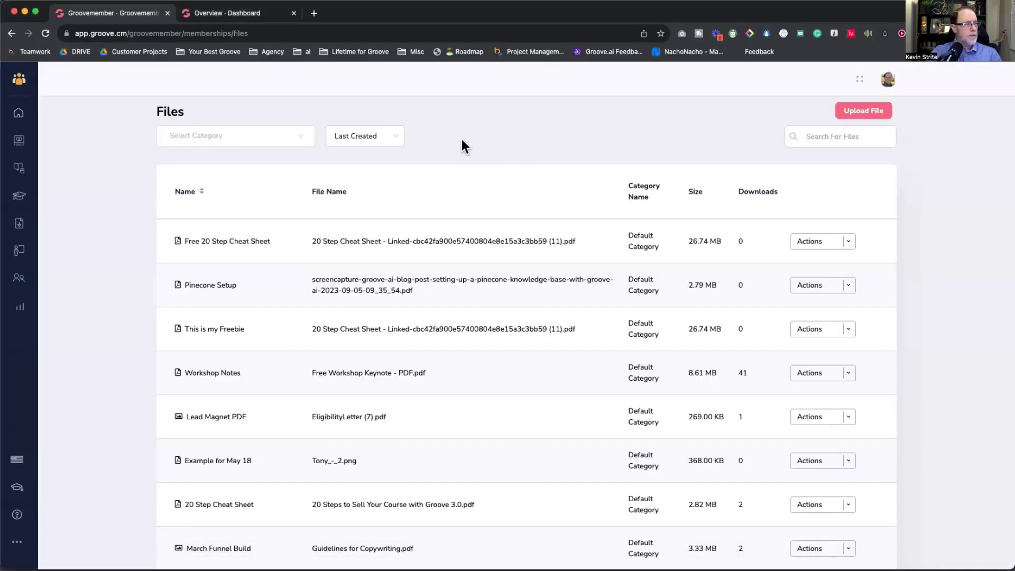
Go to the main Groove overview and open GrooveMail
{"action": "mouse_move", "coordinate": [19, 83]}
{"action": "left_click", "coordinate": [52, 131]}
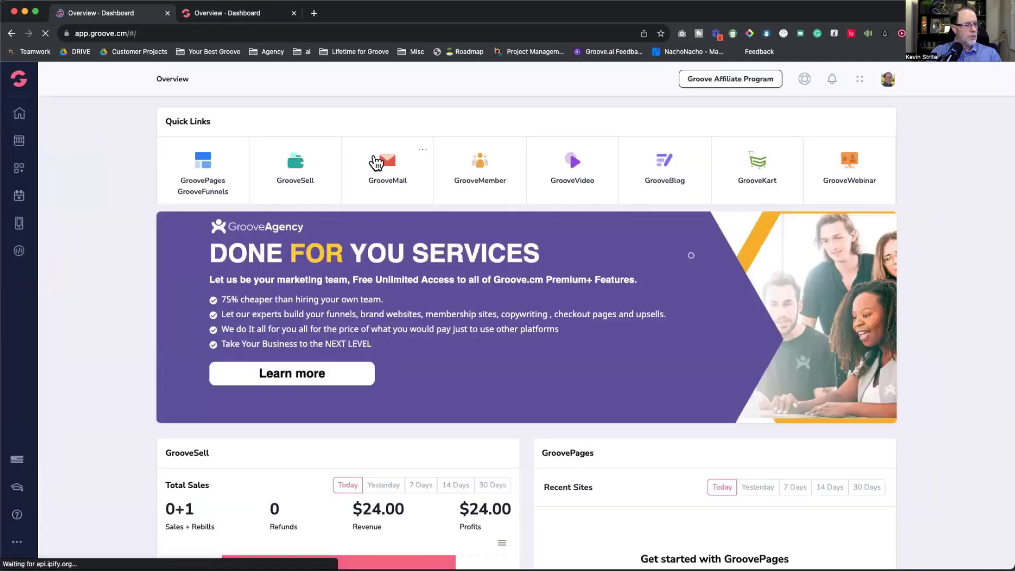
{"action": "left_click", "coordinate": [376, 163]}
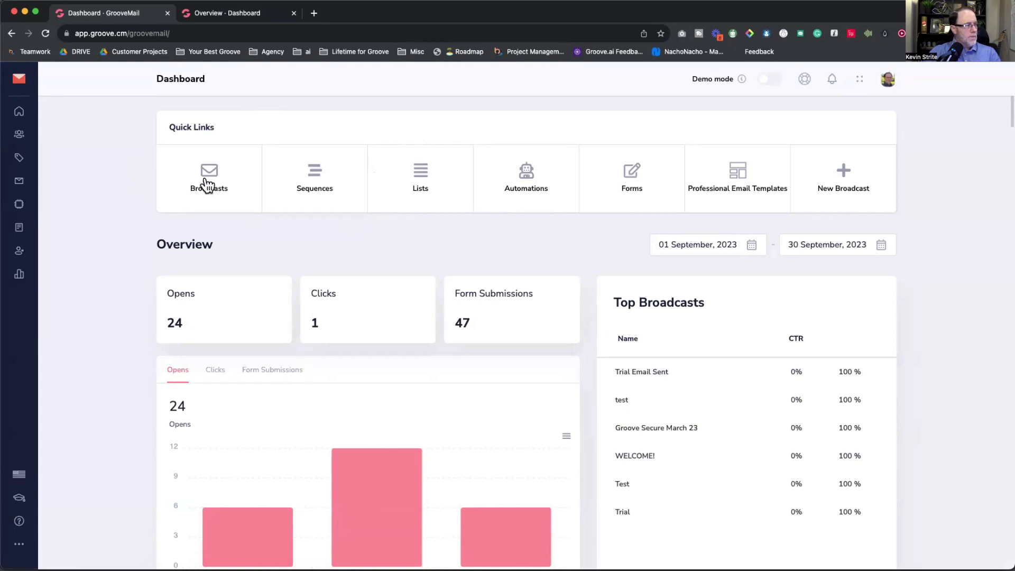
Look through the contact lists and the tags set up in GrooveMail
{"action": "left_click", "coordinate": [19, 157]}
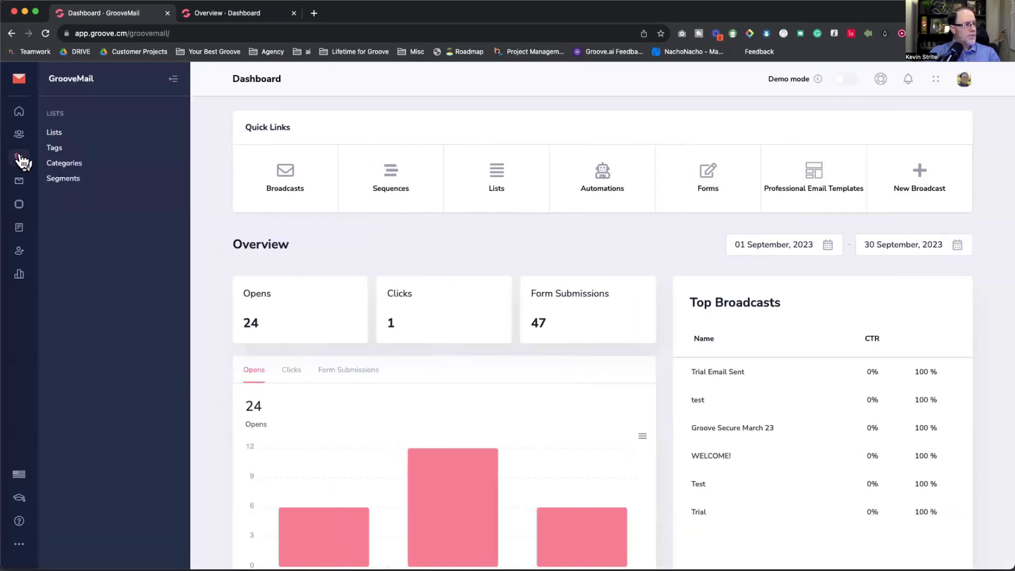
{"action": "left_click", "coordinate": [53, 137]}
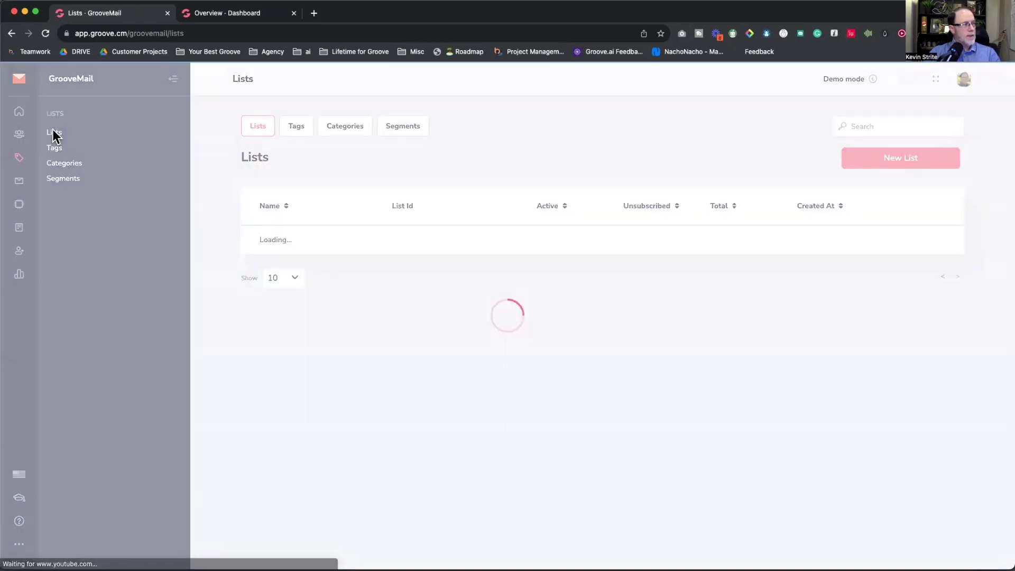
{"action": "scroll", "coordinate": [396, 313], "scroll_direction": "down", "scroll_amount": 2}
{"action": "scroll", "coordinate": [431, 283], "scroll_direction": "up", "scroll_amount": 2}
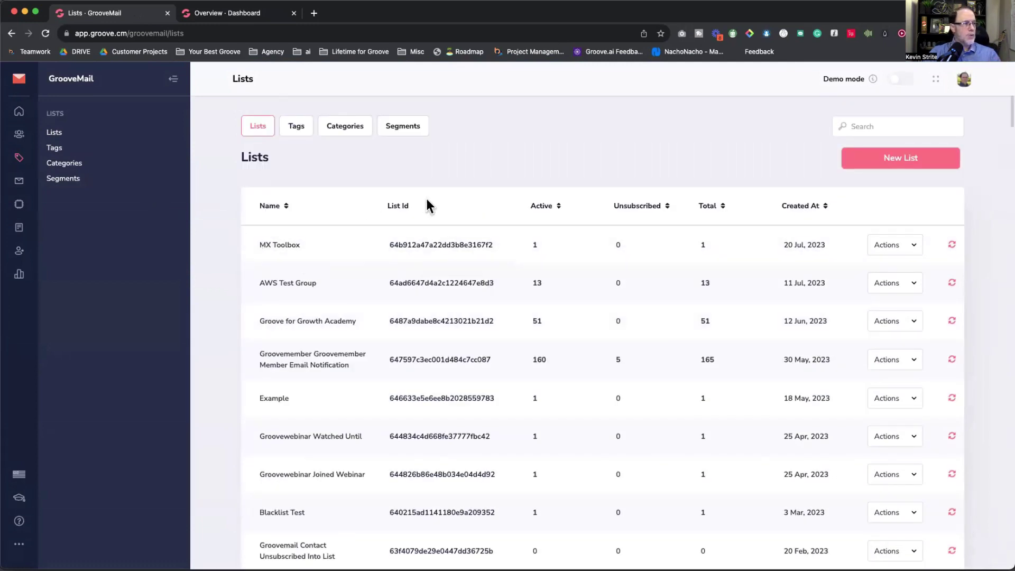
{"action": "left_click", "coordinate": [61, 163]}
{"action": "left_click", "coordinate": [54, 149]}
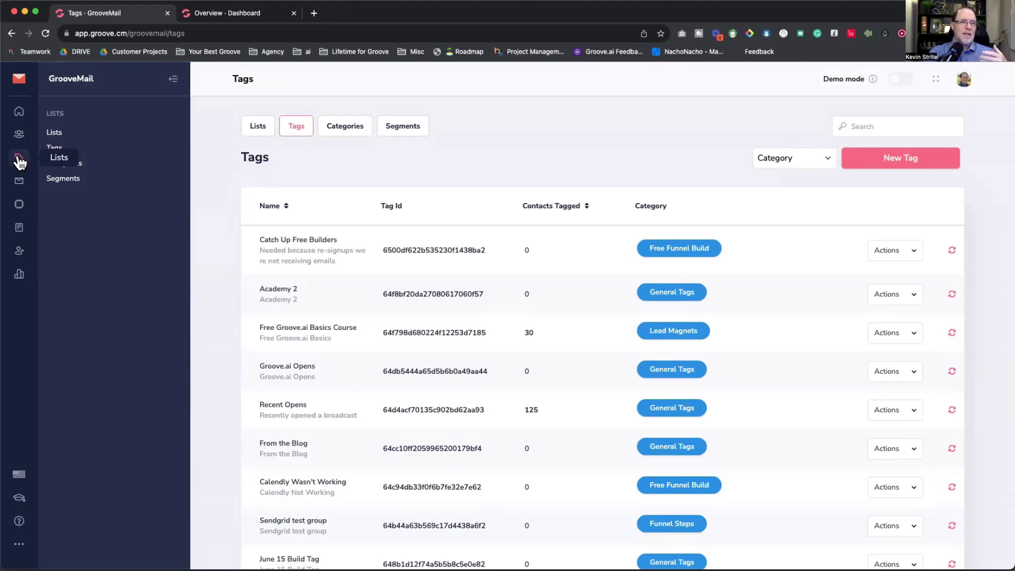
View the configured email senders and return to the contact lists
{"action": "mouse_move", "coordinate": [19, 249]}
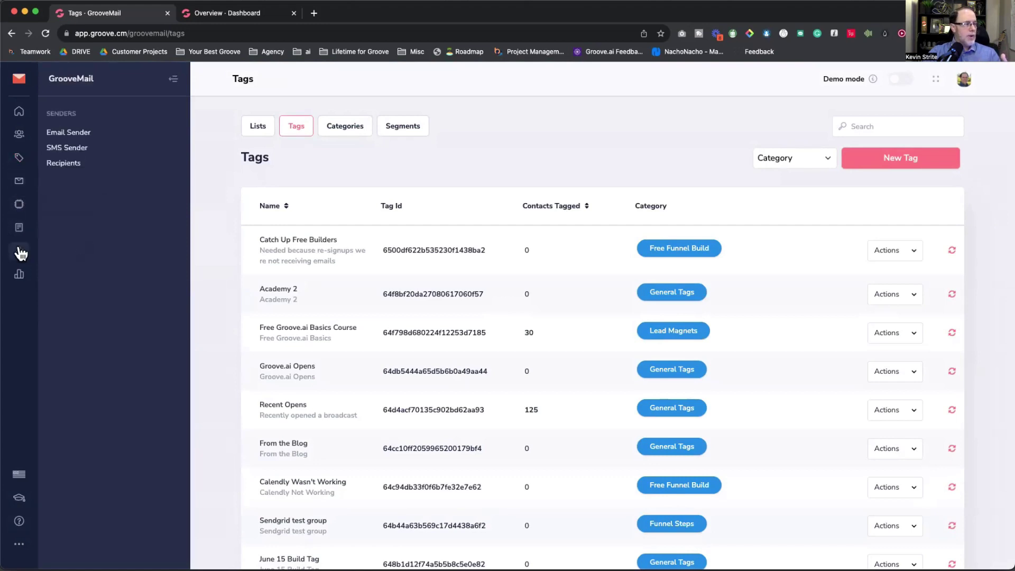
{"action": "left_click", "coordinate": [62, 136]}
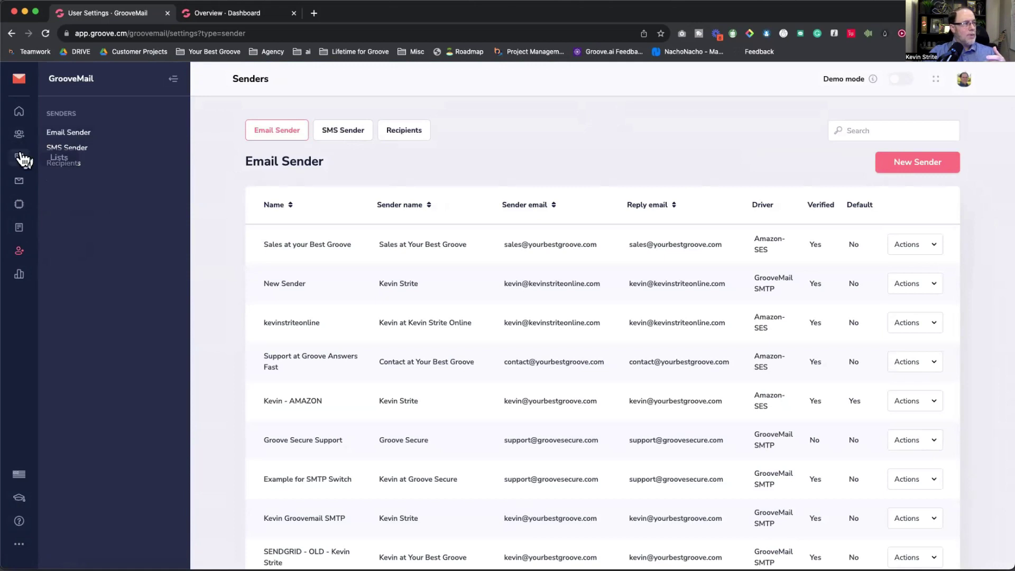
{"action": "mouse_move", "coordinate": [19, 158]}
{"action": "left_click", "coordinate": [54, 133]}
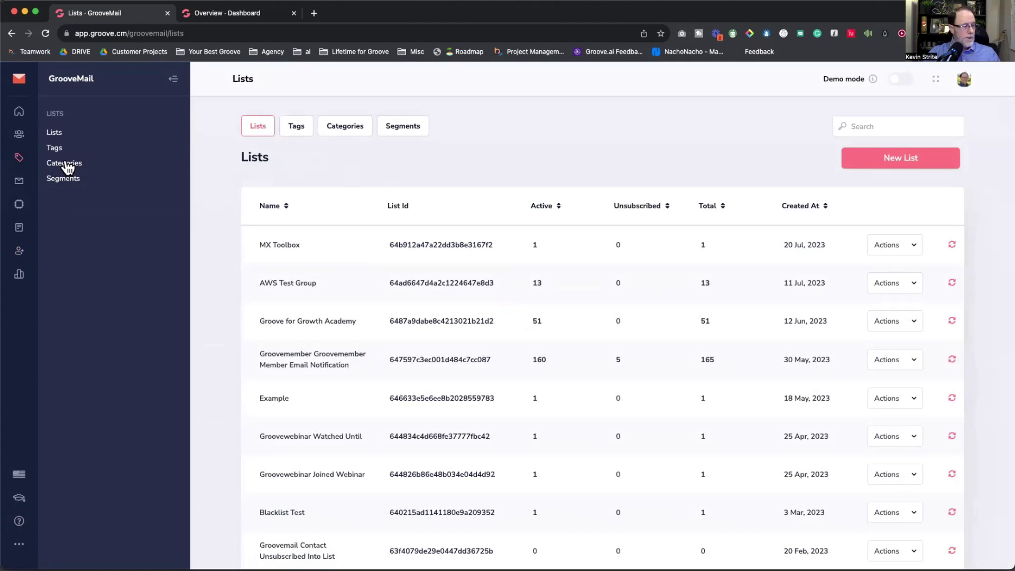
Examine the drivers assigned to the email senders, such as GrooveMail SMTP and Amazon-SES
{"action": "left_click", "coordinate": [19, 252]}
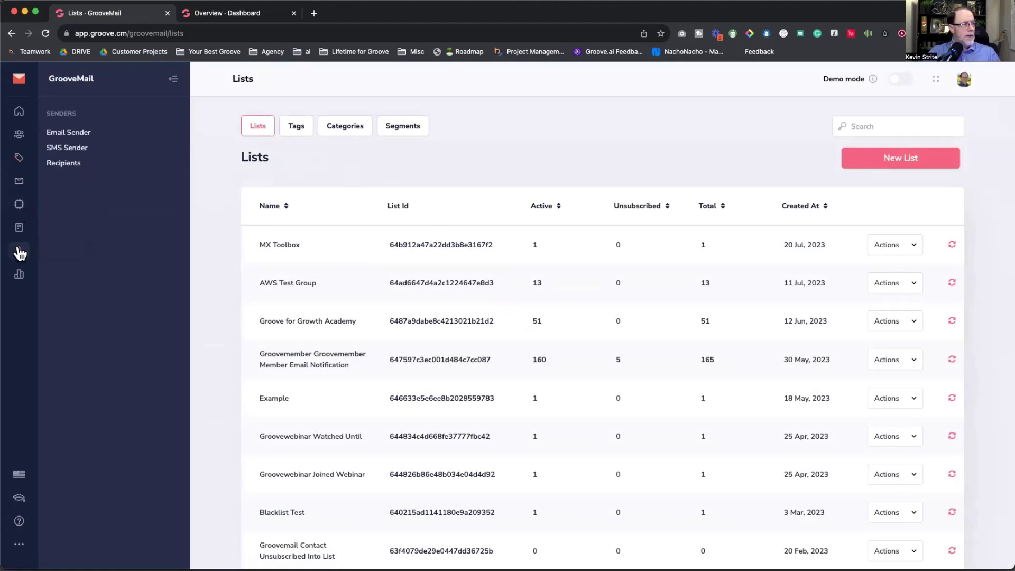
{"action": "left_click", "coordinate": [77, 134]}
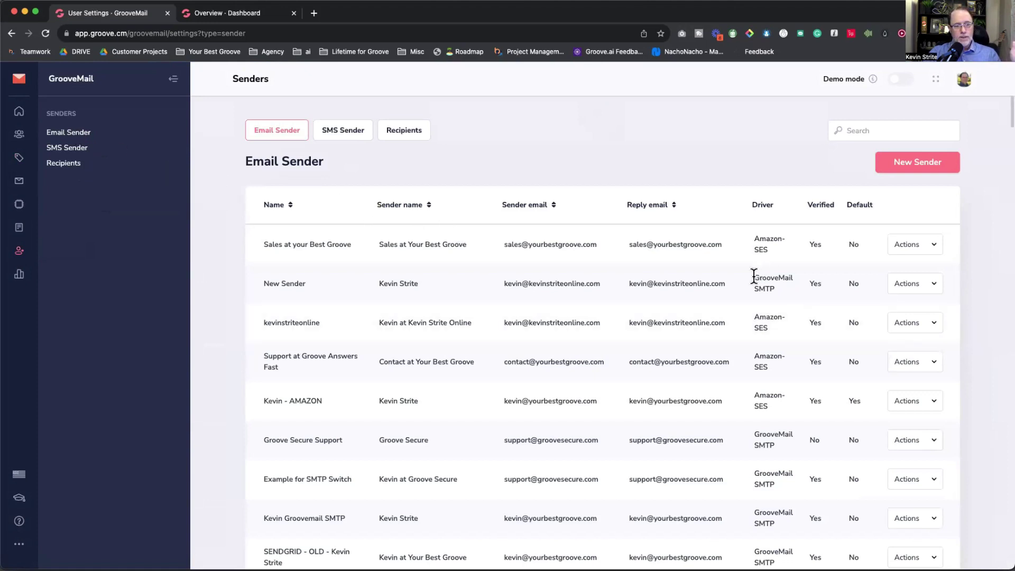
{"action": "left_click", "coordinate": [775, 276]}
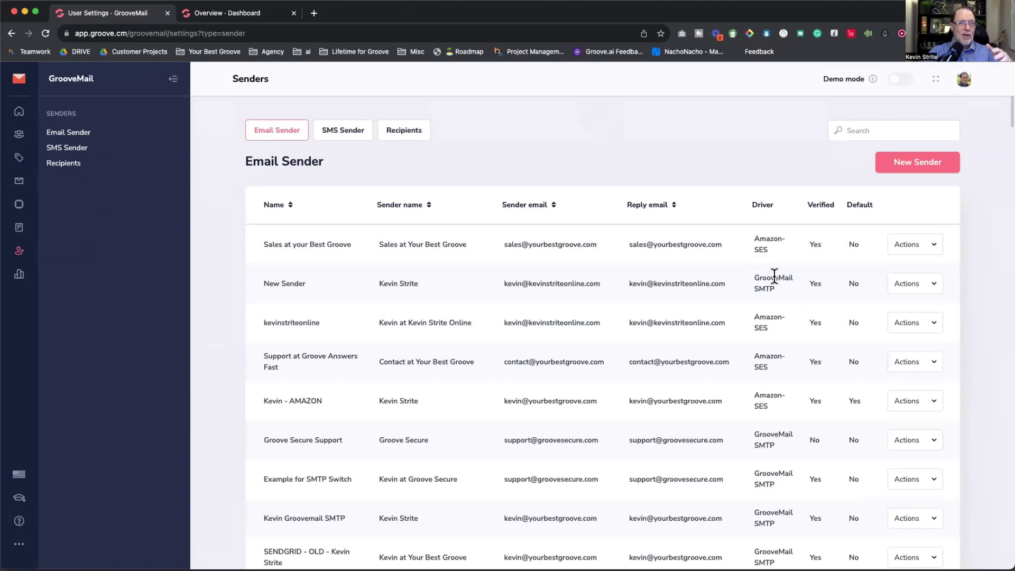
{"action": "left_click_drag", "start_coordinate": [753, 239], "coordinate": [762, 240]}
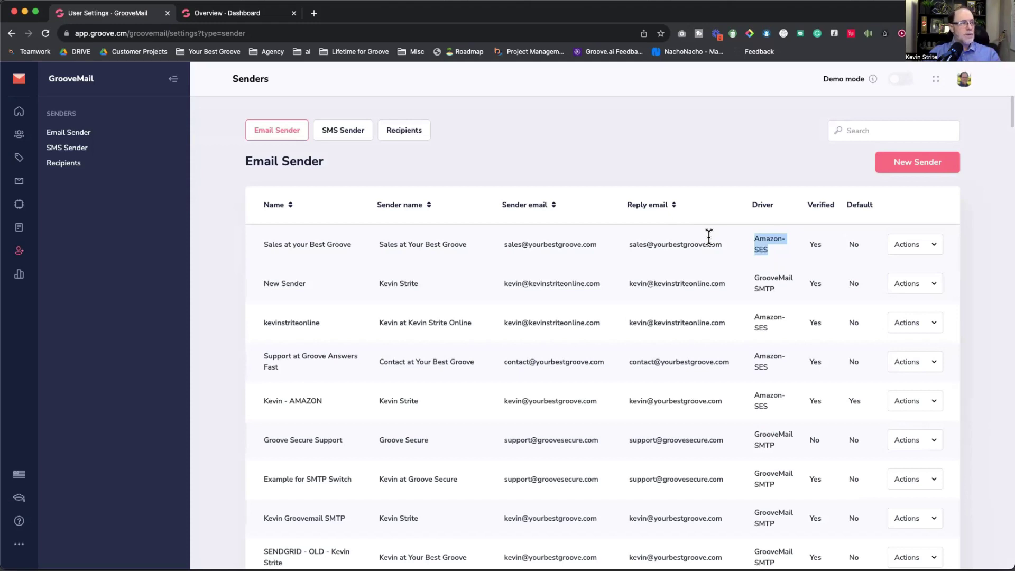
Create a new GrooveMail form named "September 2023" and continue to the form builder
{"action": "left_click", "coordinate": [19, 228]}
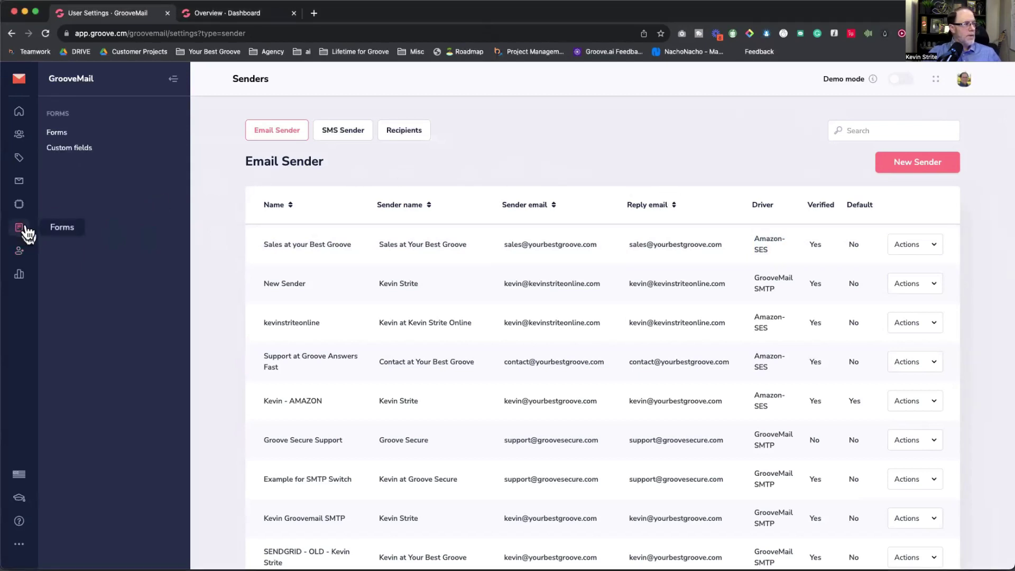
{"action": "left_click", "coordinate": [56, 132]}
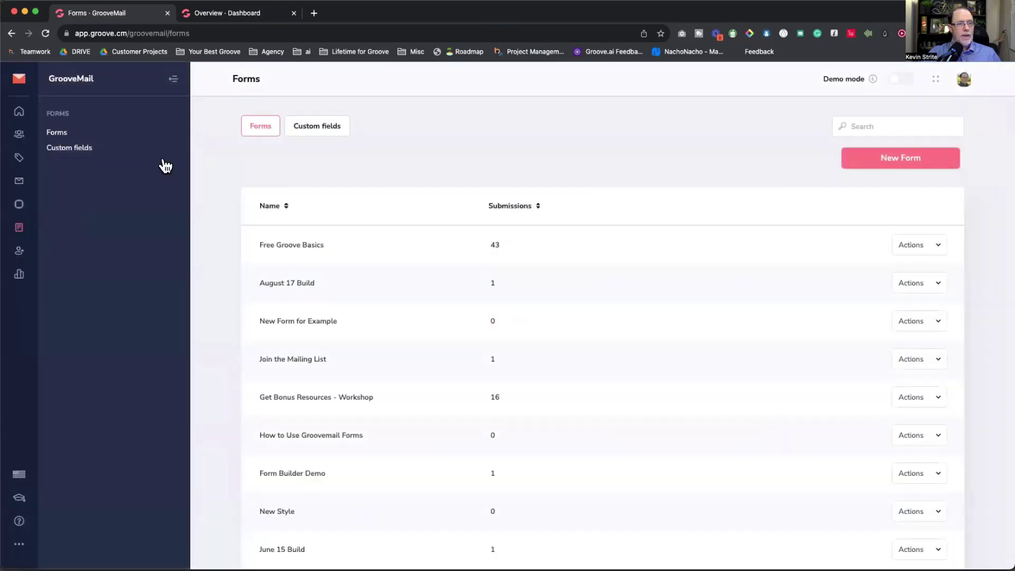
{"action": "left_click", "coordinate": [879, 158]}
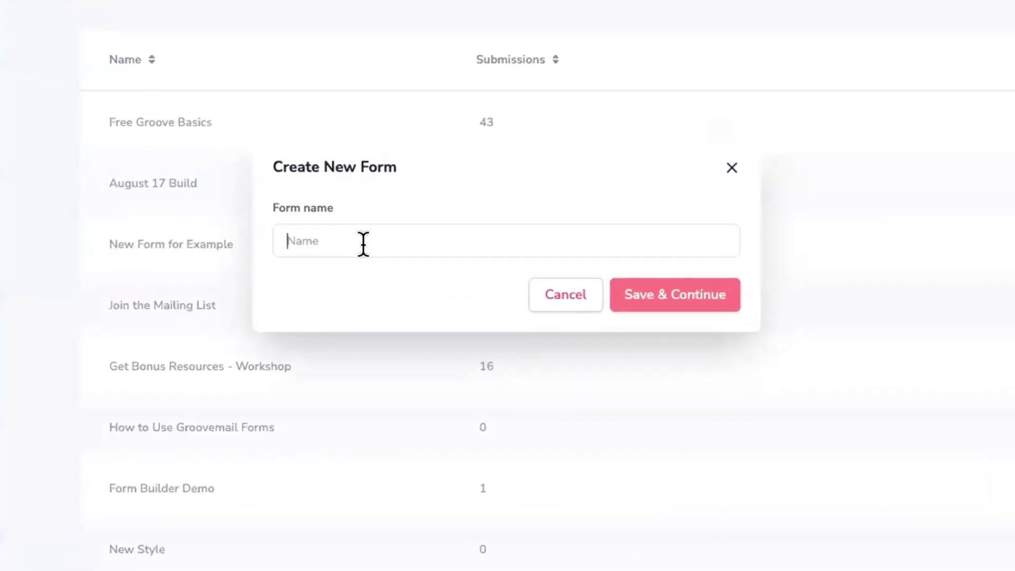
{"action": "type", "text": "Septemb"}
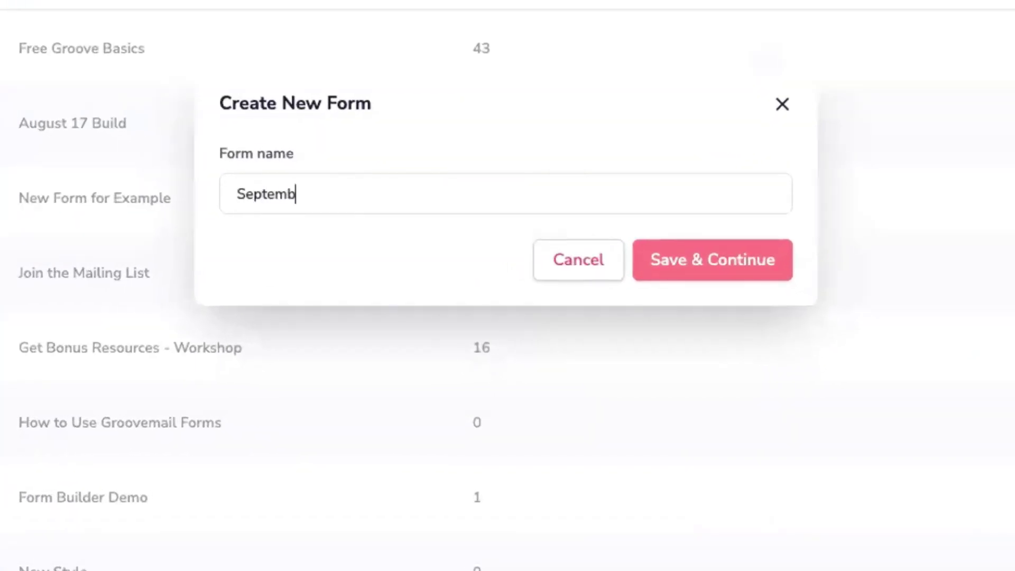
{"action": "type", "text": "er 2023"}
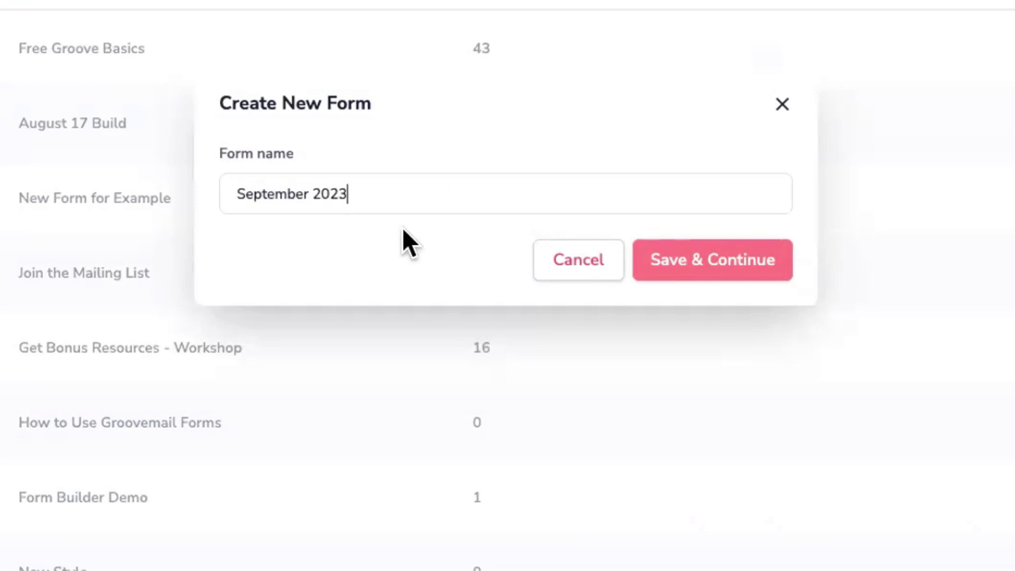
{"action": "left_click", "coordinate": [689, 259]}
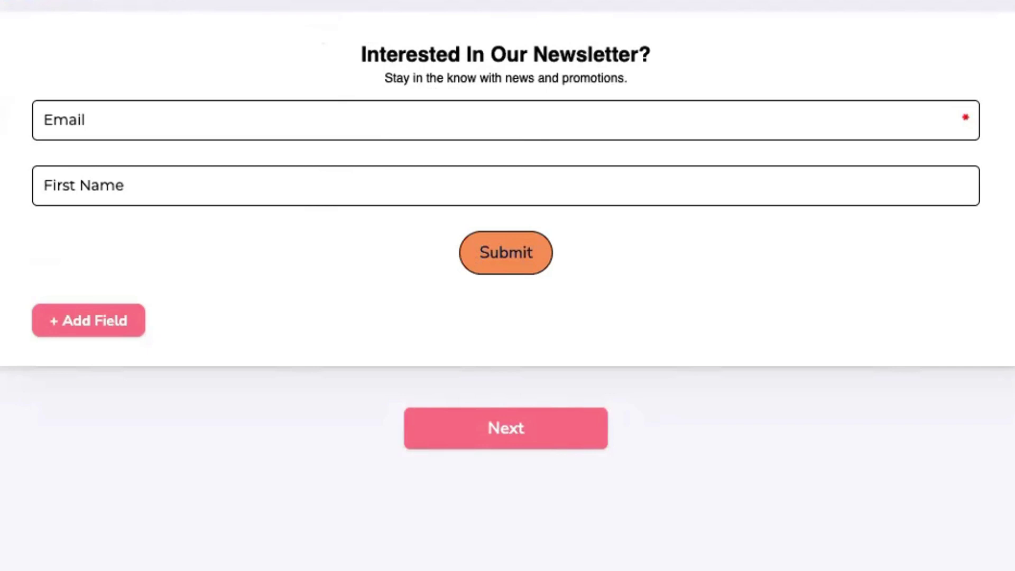
Add the standard Lastname field to the form below the First Name field
{"action": "left_click", "coordinate": [108, 323]}
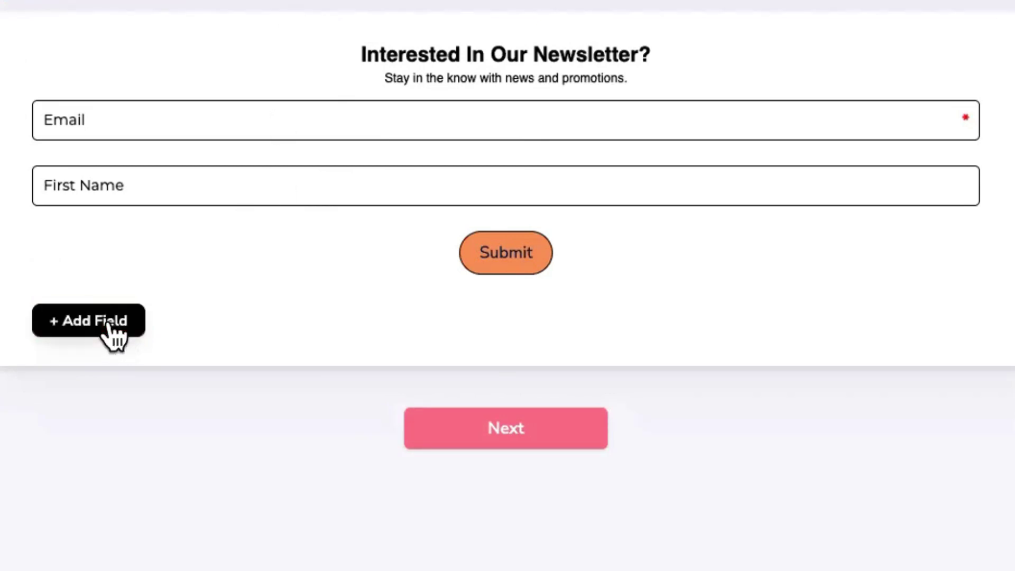
{"action": "scroll", "coordinate": [430, 136], "scroll_direction": "down", "scroll_amount": 2}
{"action": "scroll", "coordinate": [426, 129], "scroll_direction": "up", "scroll_amount": 3}
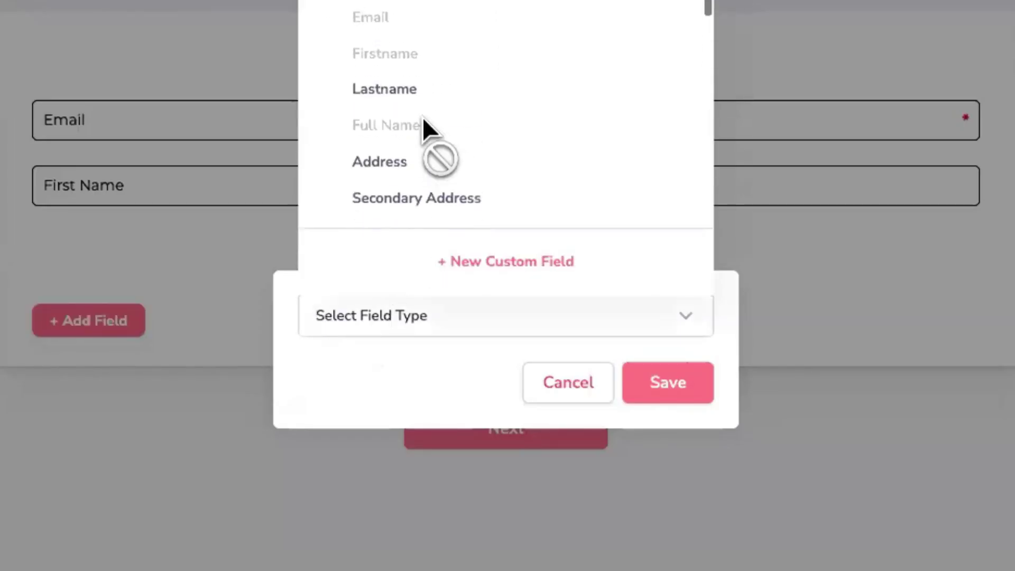
{"action": "left_click", "coordinate": [390, 123]}
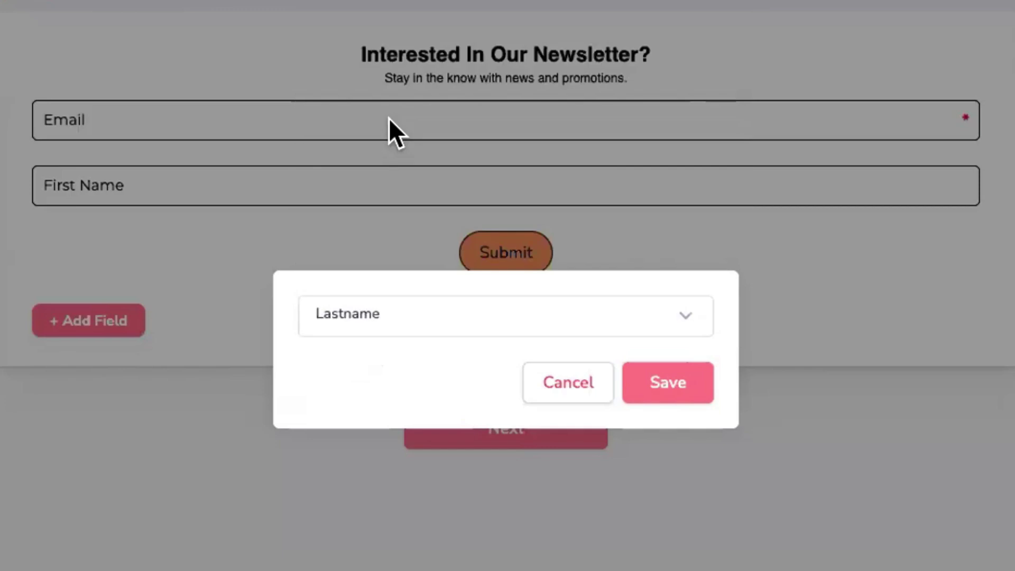
{"action": "left_click", "coordinate": [632, 390]}
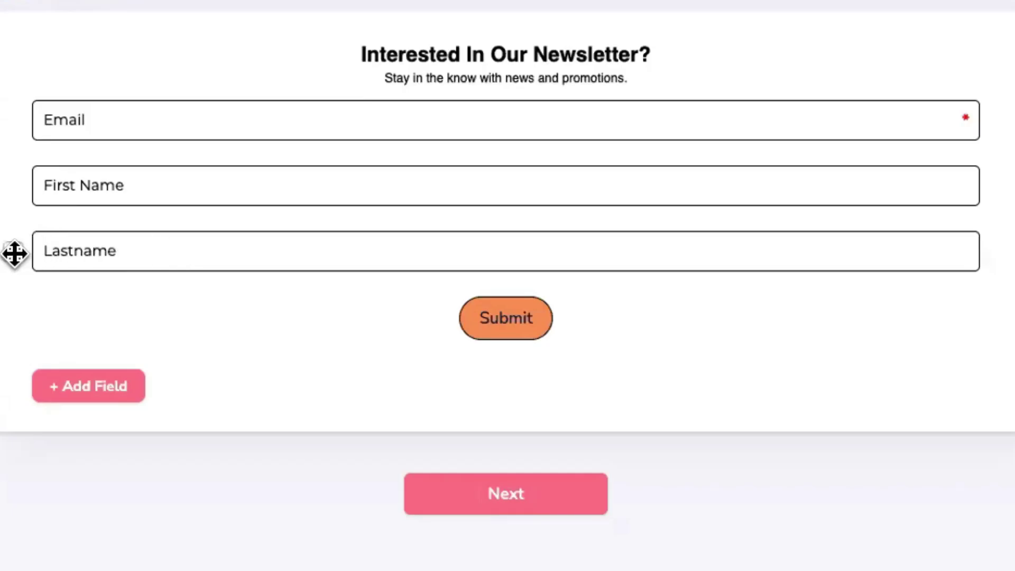
{"action": "mouse_move", "coordinate": [14, 254]}
{"action": "left_mouse_down"}
{"action": "mouse_move", "coordinate": [11, 106]}
{"action": "mouse_move", "coordinate": [14, 252]}
{"action": "left_mouse_up"}
Add the custom field named dropdown, "What State Do You Live In?", to the form and view its choices
{"action": "left_click", "coordinate": [88, 384]}
{"action": "left_click", "coordinate": [359, 380]}
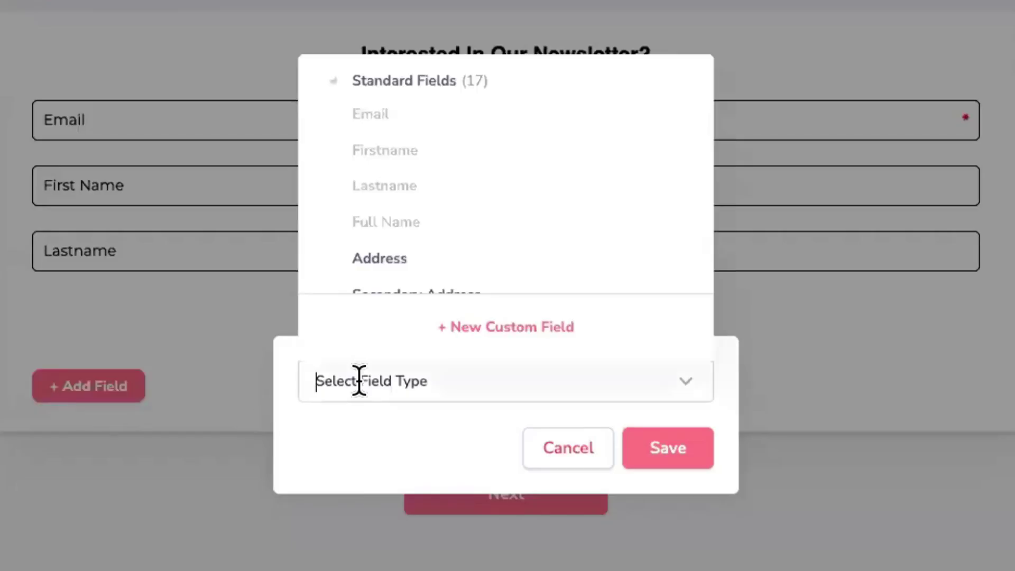
{"action": "scroll", "coordinate": [449, 199], "scroll_direction": "down", "scroll_amount": 10}
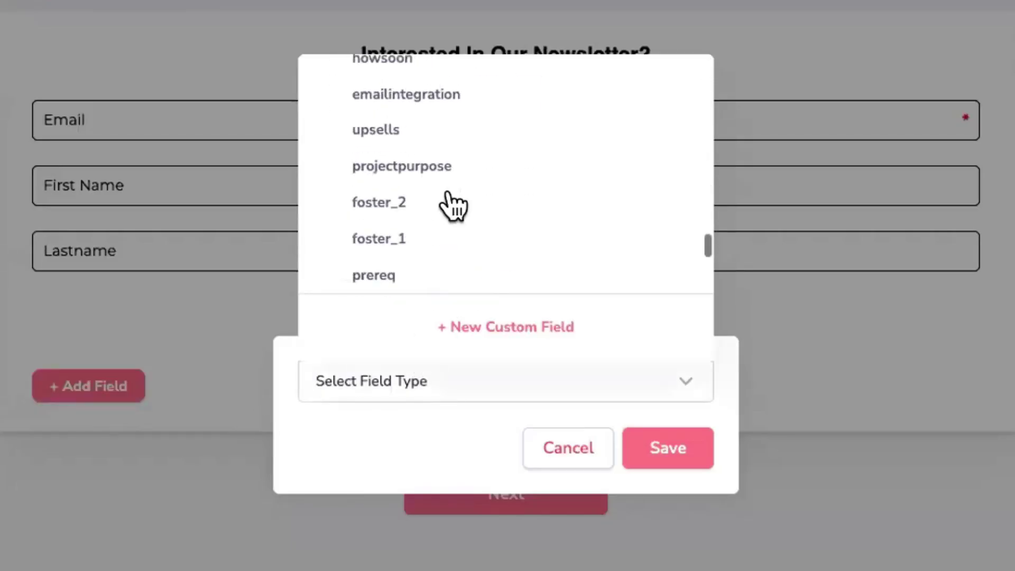
{"action": "scroll", "coordinate": [449, 200], "scroll_direction": "down", "scroll_amount": 5}
{"action": "scroll", "coordinate": [452, 201], "scroll_direction": "up", "scroll_amount": 3}
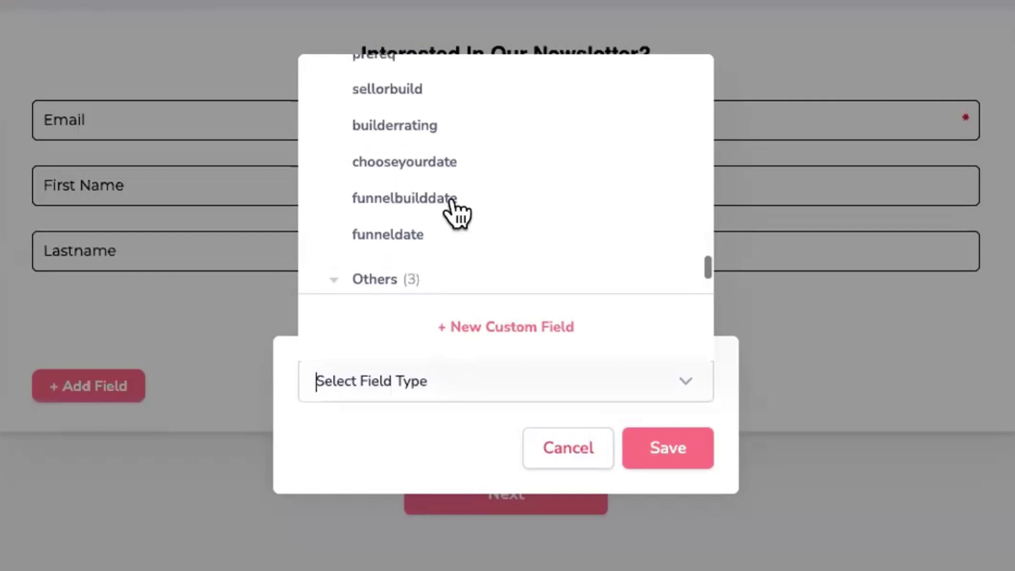
{"action": "scroll", "coordinate": [452, 206], "scroll_direction": "up", "scroll_amount": 3}
{"action": "left_click", "coordinate": [391, 241]}
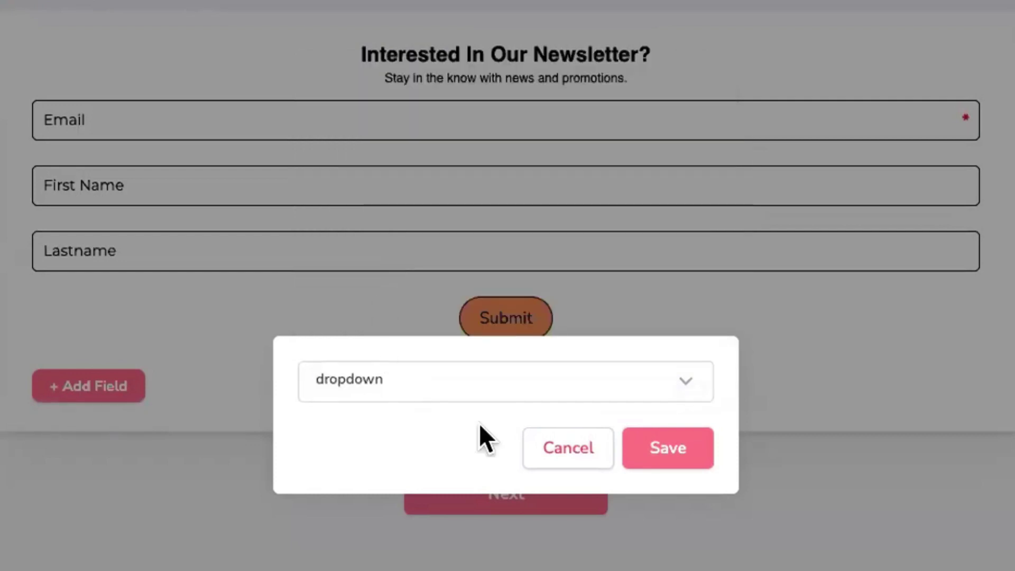
{"action": "left_click", "coordinate": [671, 439]}
{"action": "left_click", "coordinate": [959, 317]}
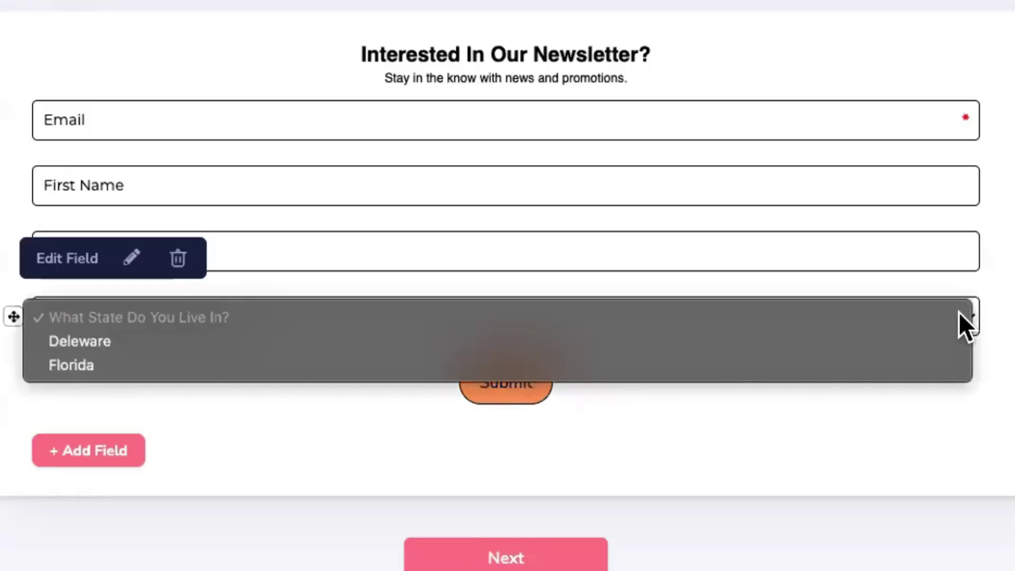
{"action": "left_click", "coordinate": [979, 317]}
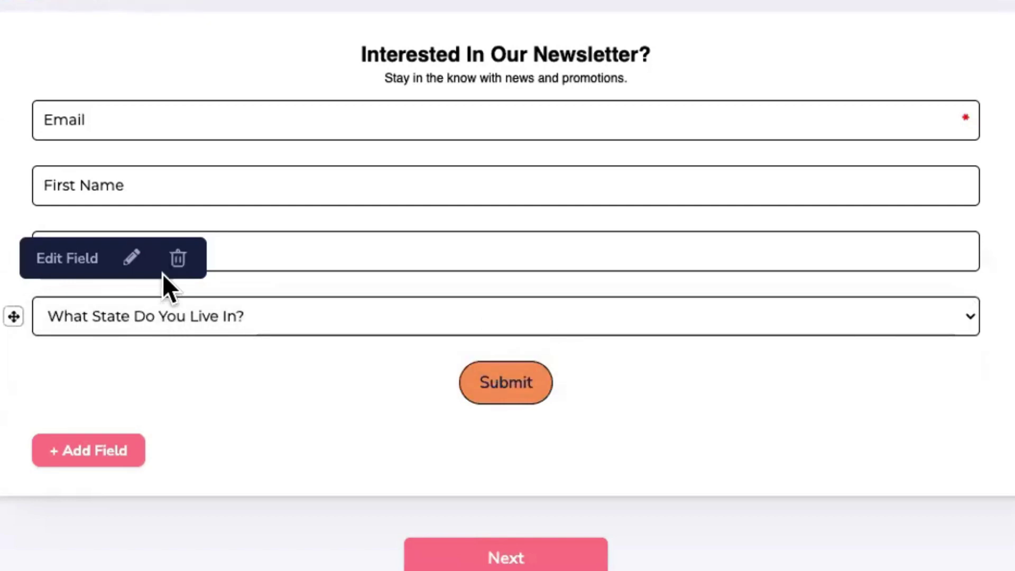
Delete the state dropdown and the Lastname field from the form
{"action": "left_click", "coordinate": [255, 315]}
{"action": "left_click", "coordinate": [297, 292]}
{"action": "left_click", "coordinate": [179, 259]}
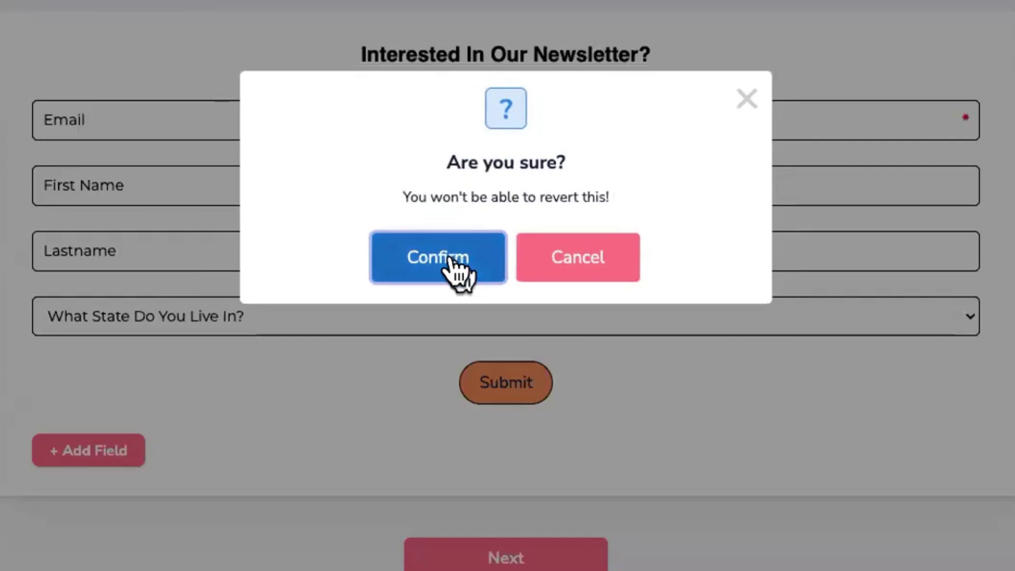
{"action": "left_click", "coordinate": [449, 259]}
{"action": "left_click", "coordinate": [181, 256]}
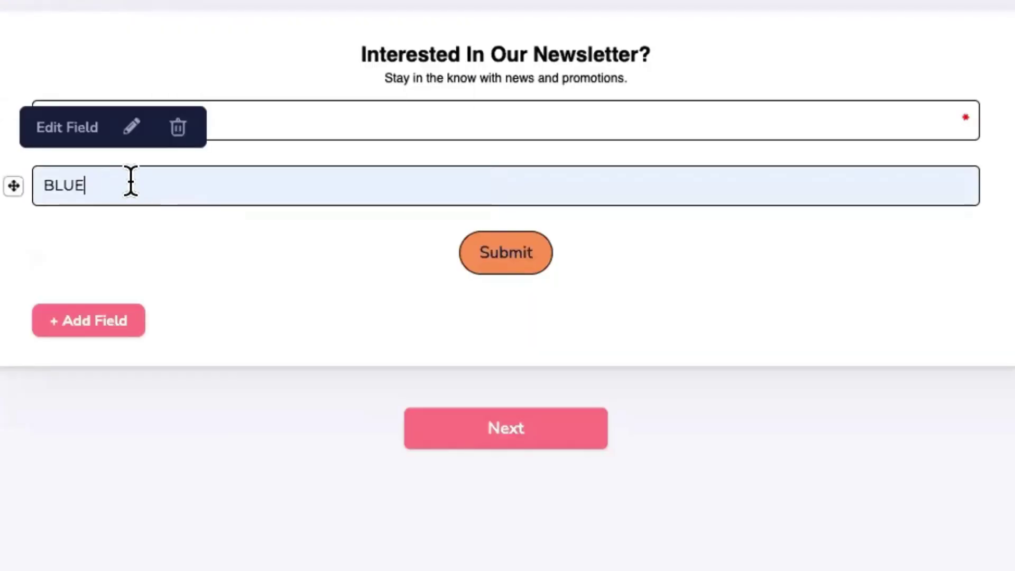
Check the editing options of the Email field, the First Name field and the newsletter heading
{"action": "mouse_move", "coordinate": [251, 118]}
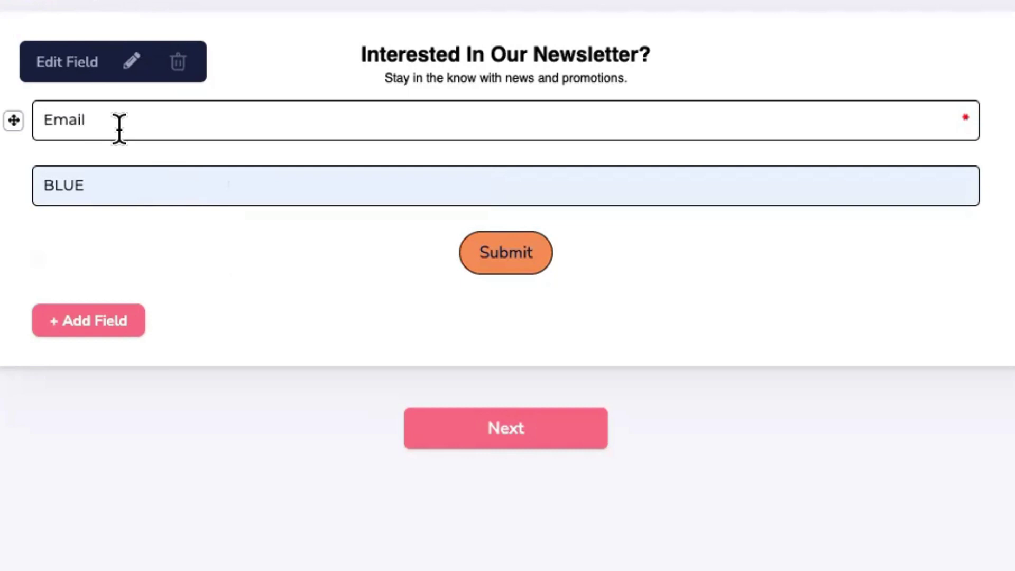
{"action": "left_click", "coordinate": [222, 149]}
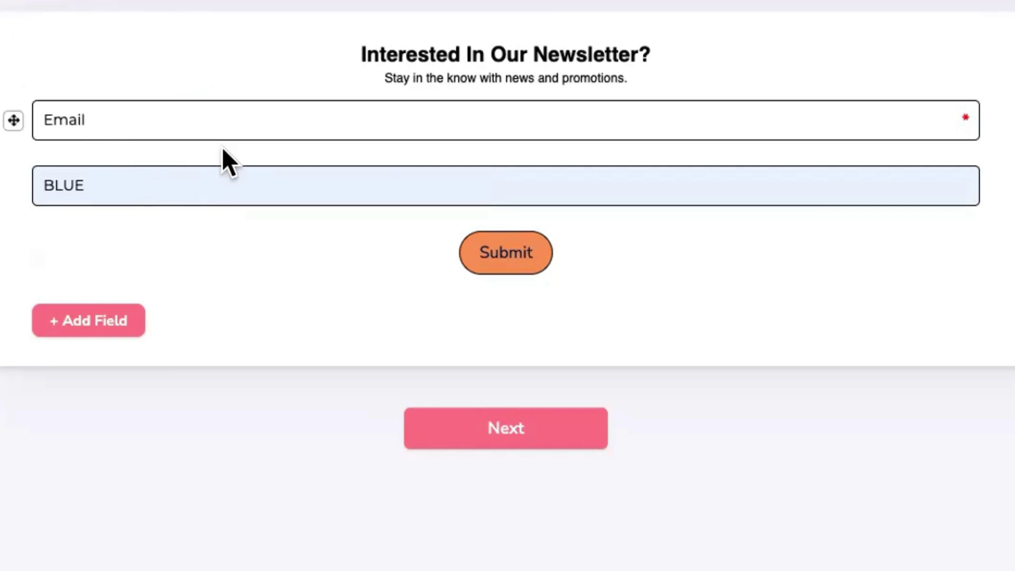
{"action": "left_click", "coordinate": [128, 176]}
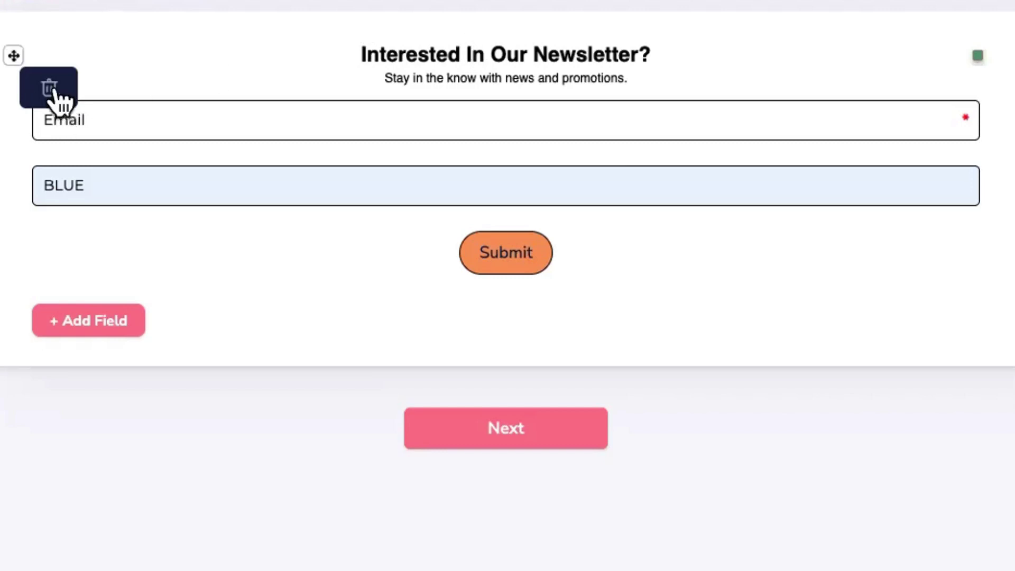
{"action": "triple_click", "coordinate": [453, 50]}
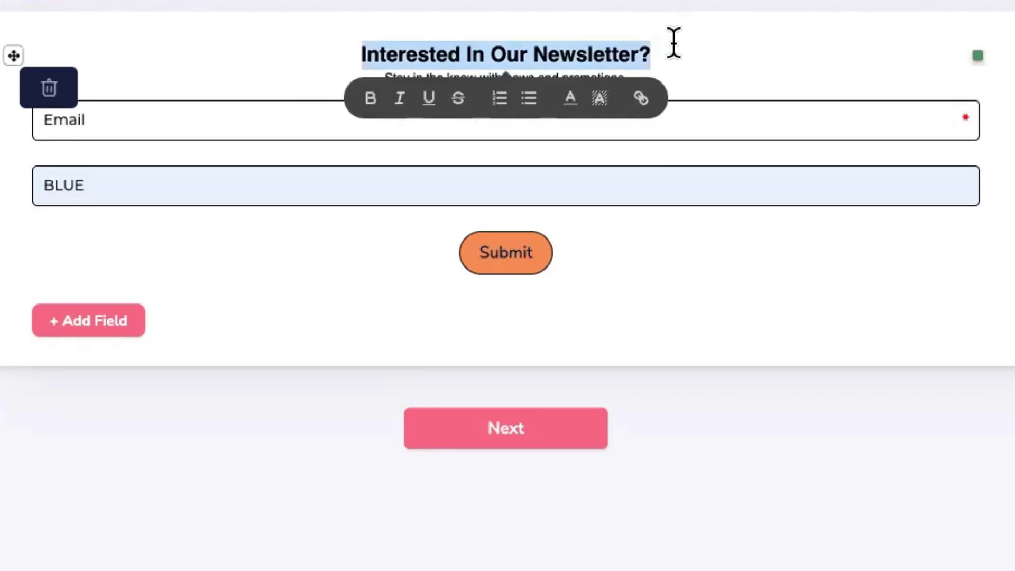
{"action": "left_click", "coordinate": [643, 42]}
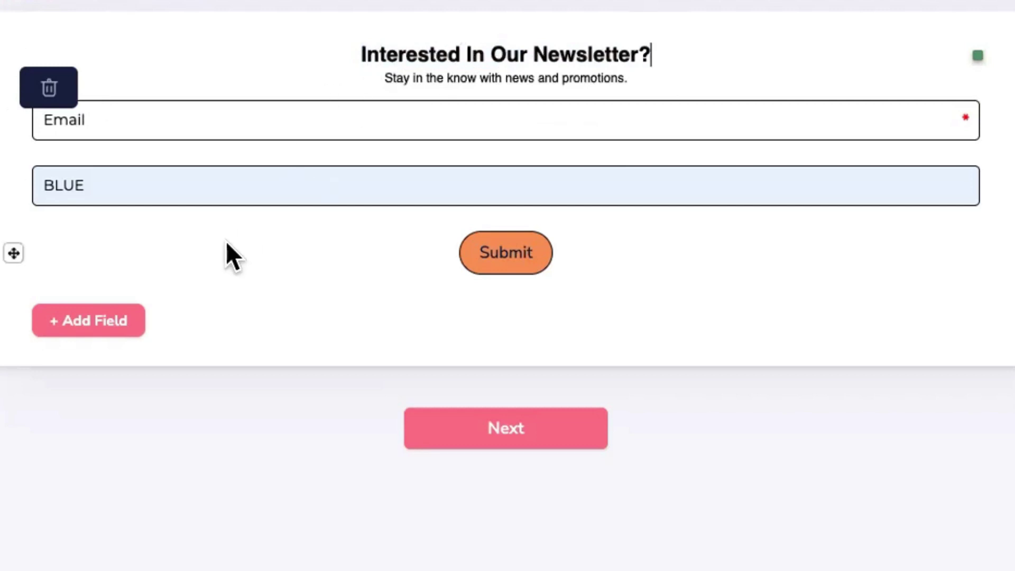
Add a Paragraph element to the form between the First Name field and the Submit button
{"action": "left_click", "coordinate": [99, 320]}
{"action": "left_click", "coordinate": [408, 317]}
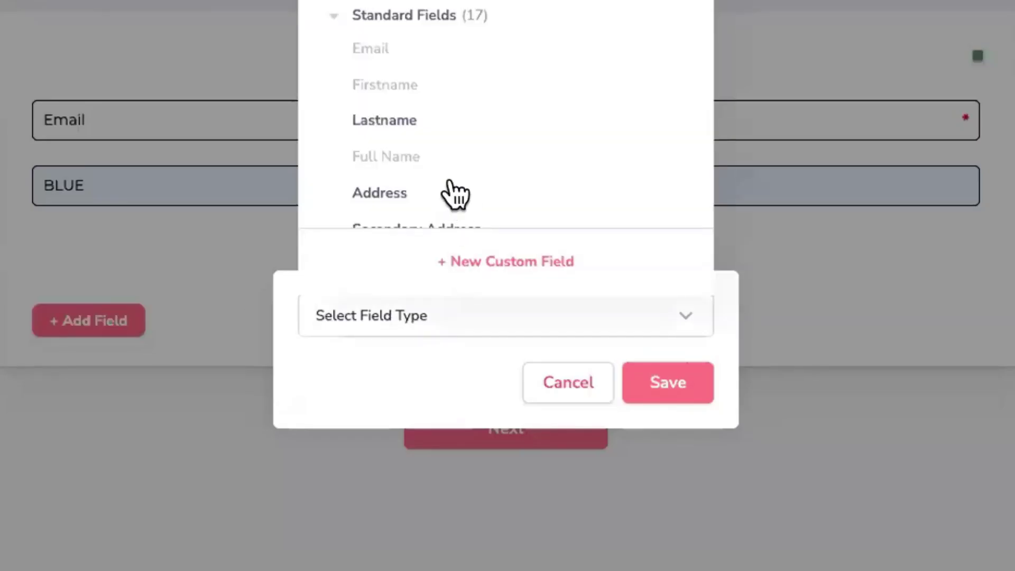
{"action": "scroll", "coordinate": [453, 193], "scroll_direction": "down", "scroll_amount": 15}
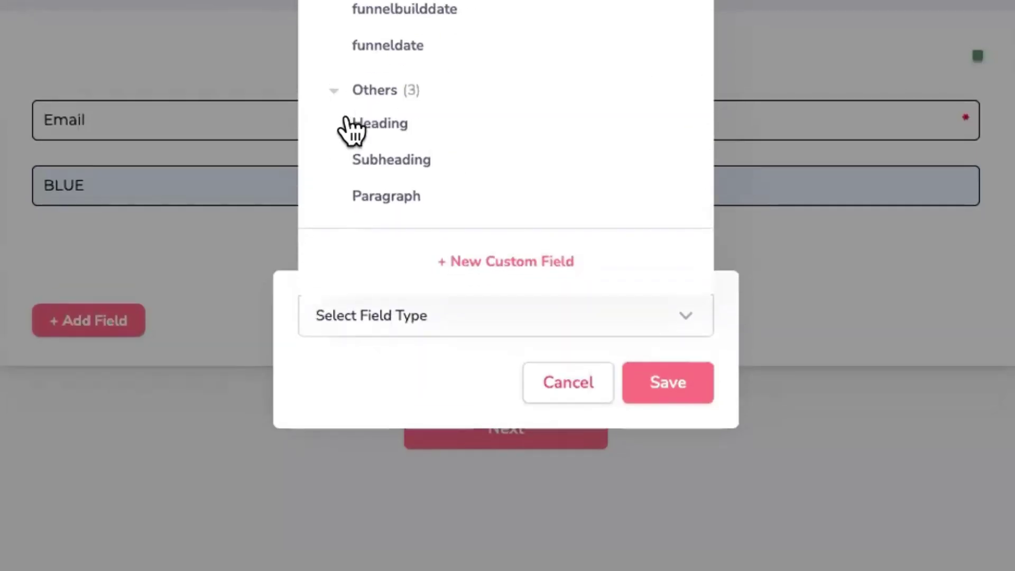
{"action": "left_click", "coordinate": [383, 196]}
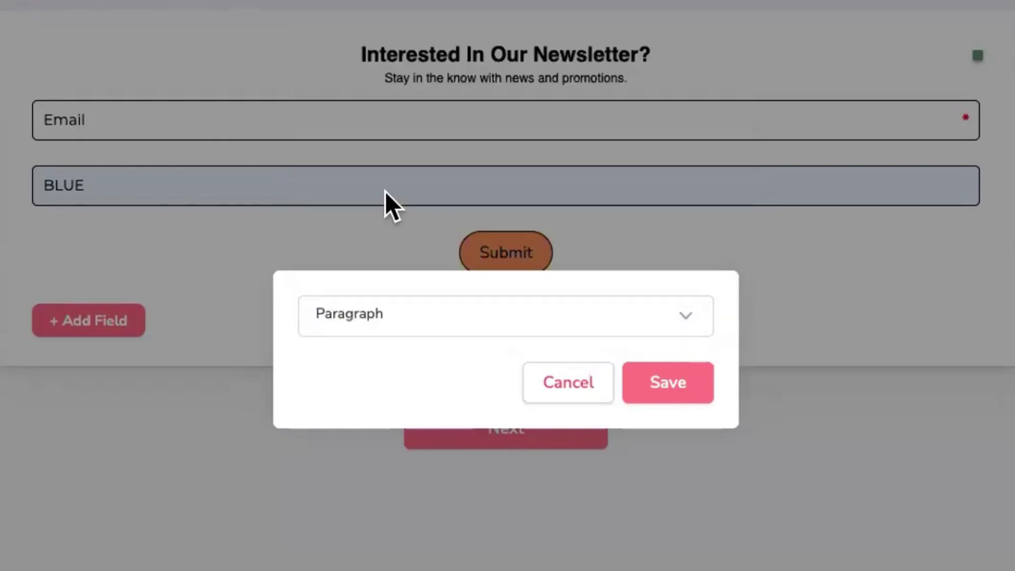
{"action": "left_click", "coordinate": [669, 395]}
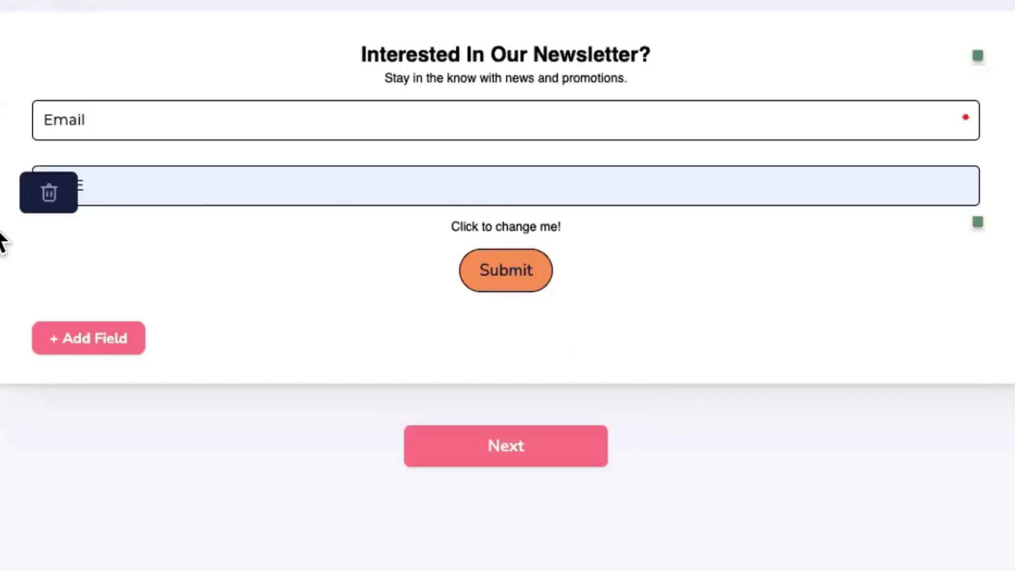
{"action": "left_click_drag", "start_coordinate": [13, 270], "coordinate": [37, 221]}
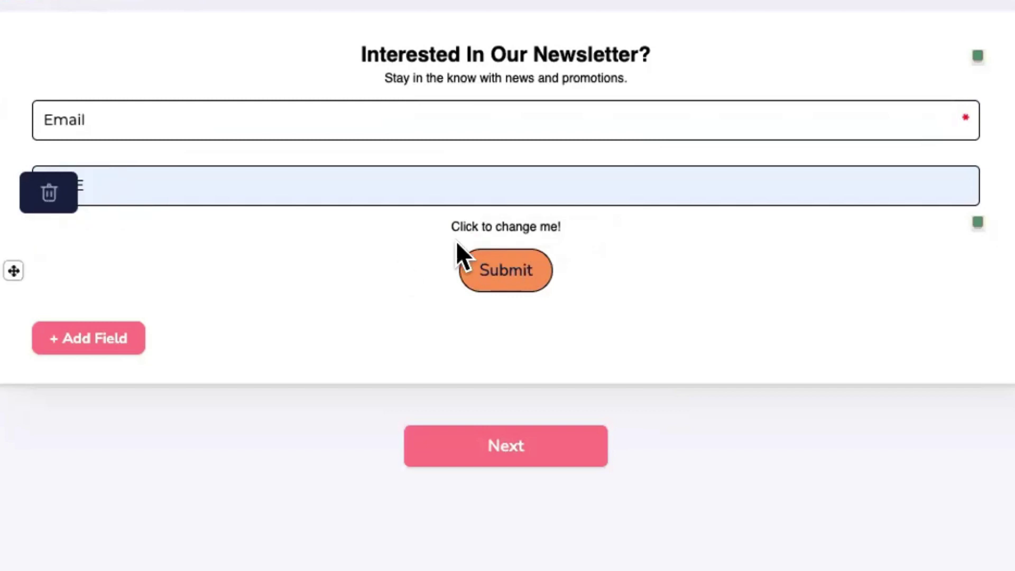
Replace the new paragraph's placeholder text with "We respect your privacy."
{"action": "triple_click", "coordinate": [476, 226]}
{"action": "type", "text": "We respect Your Pr"}
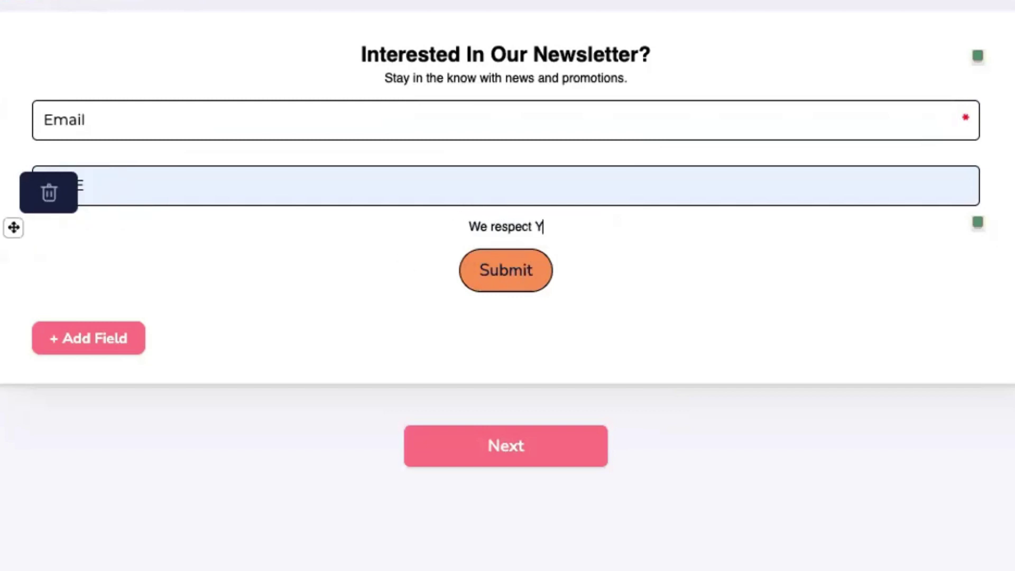
{"action": "key", "text": "BackSpace"}
{"action": "key", "text": "BackSpace"}
{"action": "key", "text": "BackSpace"}
{"action": "key", "text": "BackSpace"}
{"action": "key", "text": "BackSpace"}
{"action": "key", "text": "BackSpace"}
{"action": "key", "text": "BackSpace"}
{"action": "type", "text": "your privacy."}
{"action": "key", "text": "BackSpace"}
{"action": "key", "text": "BackSpace"}
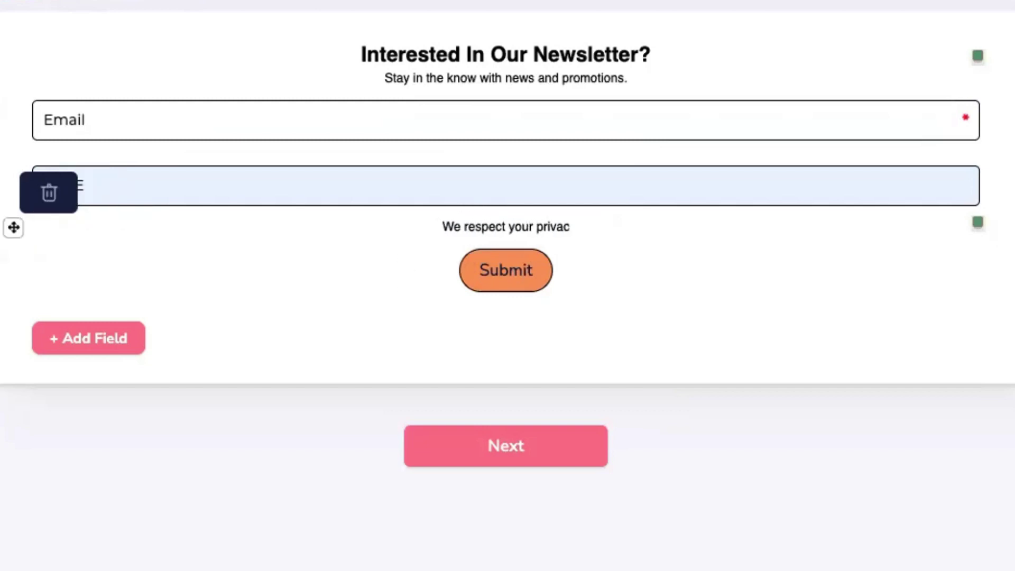
{"action": "type", "text": "y."}
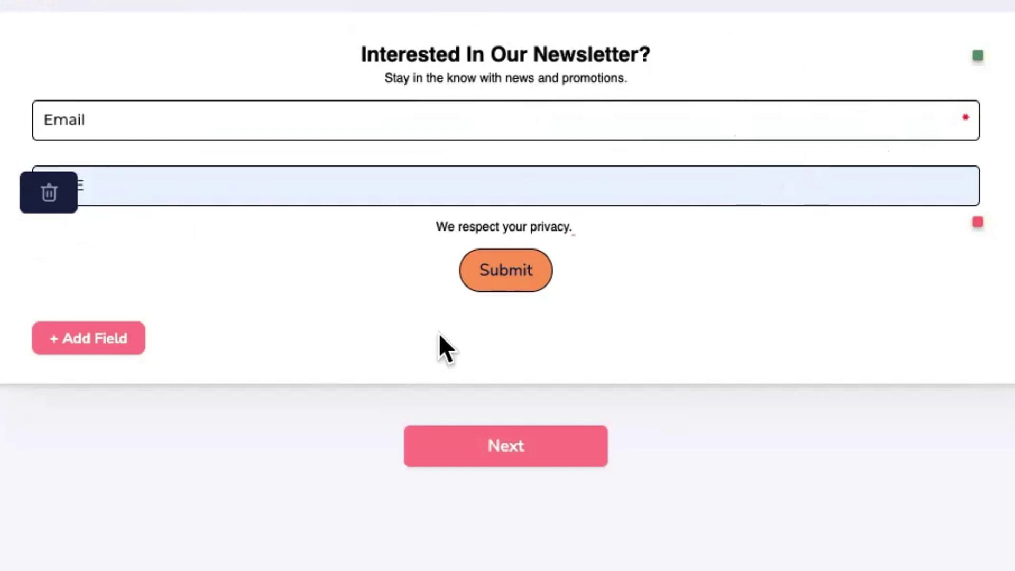
Proceed to the form's design stage and set the form background color to a medium green from the palette
{"action": "left_click", "coordinate": [520, 446]}
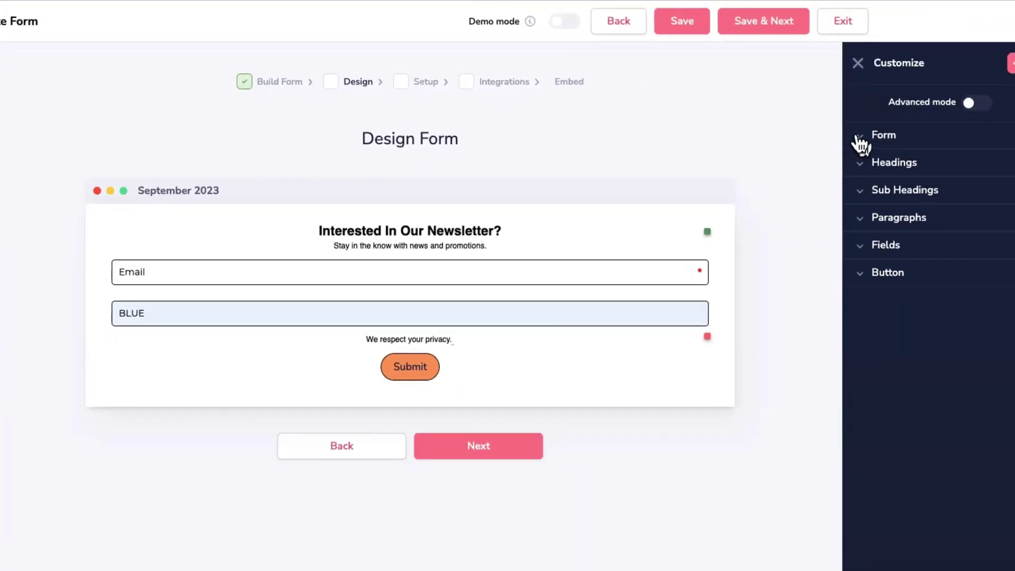
{"action": "left_click", "coordinate": [859, 139]}
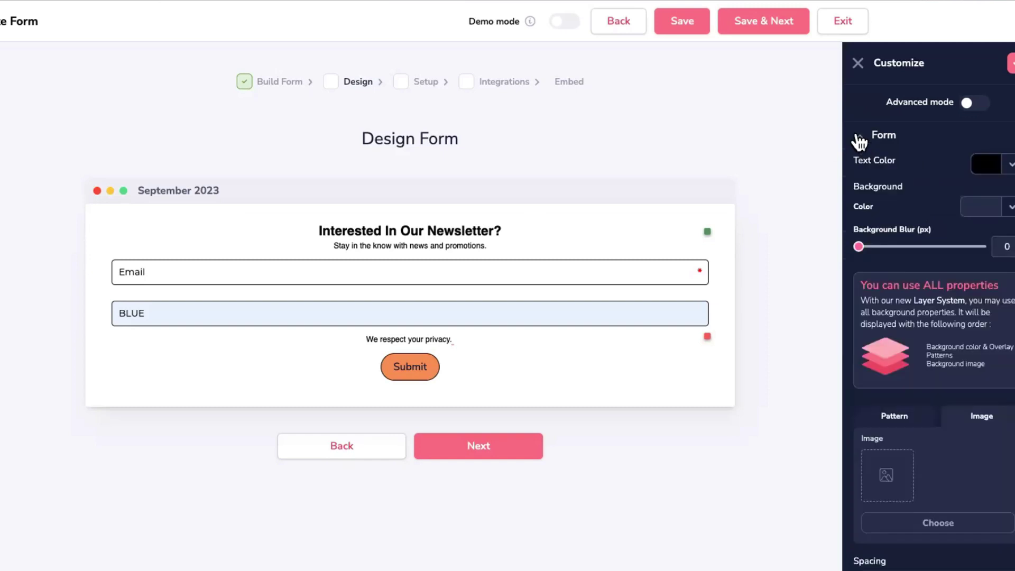
{"action": "left_click", "coordinate": [1010, 208]}
{"action": "mouse_move", "coordinate": [951, 289]}
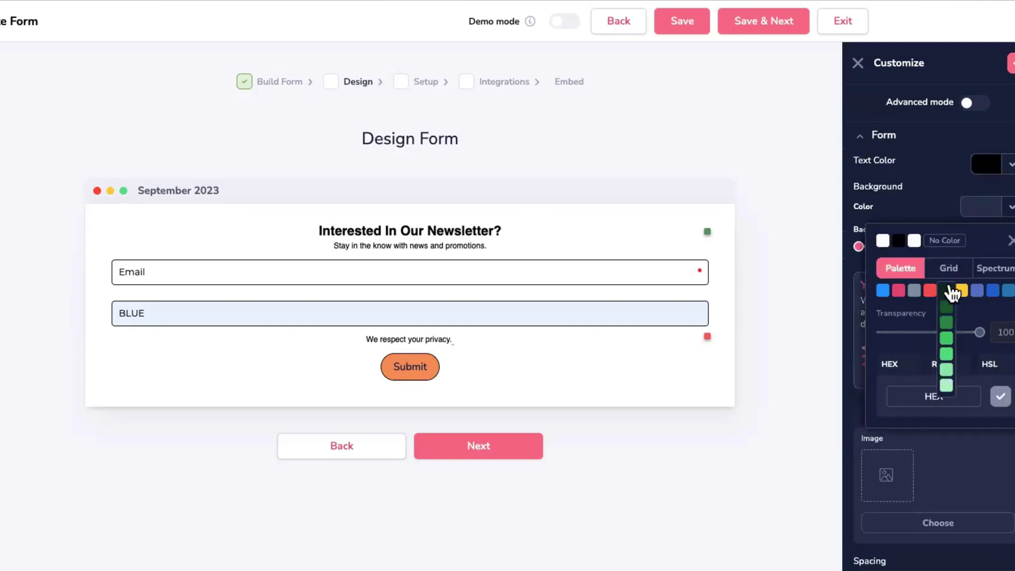
{"action": "left_click", "coordinate": [947, 339]}
{"action": "left_click", "coordinate": [1010, 239]}
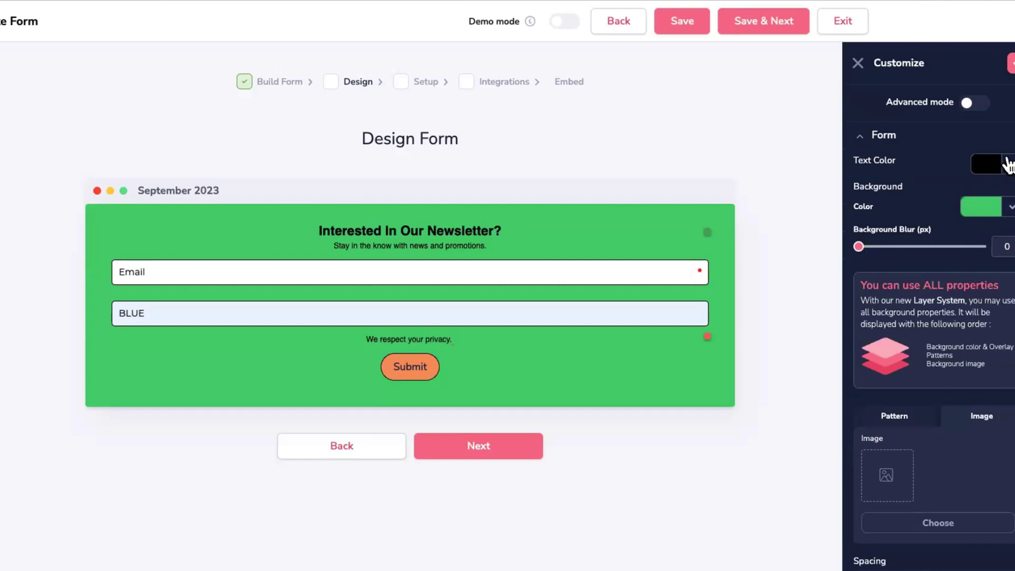
Set the form's text color to a dark crimson from the palette
{"action": "left_click", "coordinate": [1008, 164]}
{"action": "mouse_move", "coordinate": [898, 251]}
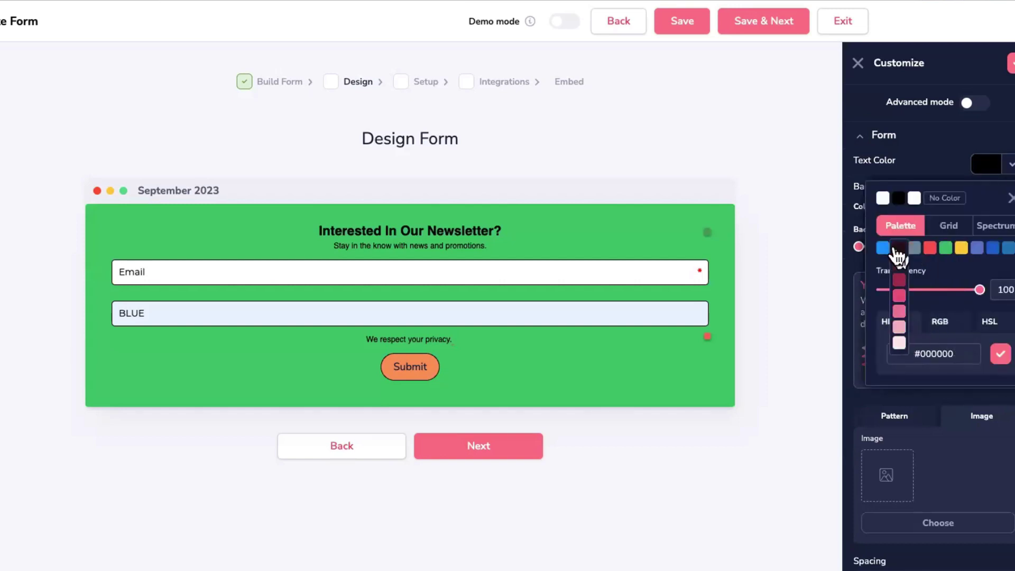
{"action": "left_click", "coordinate": [900, 281]}
{"action": "left_click", "coordinate": [1009, 164]}
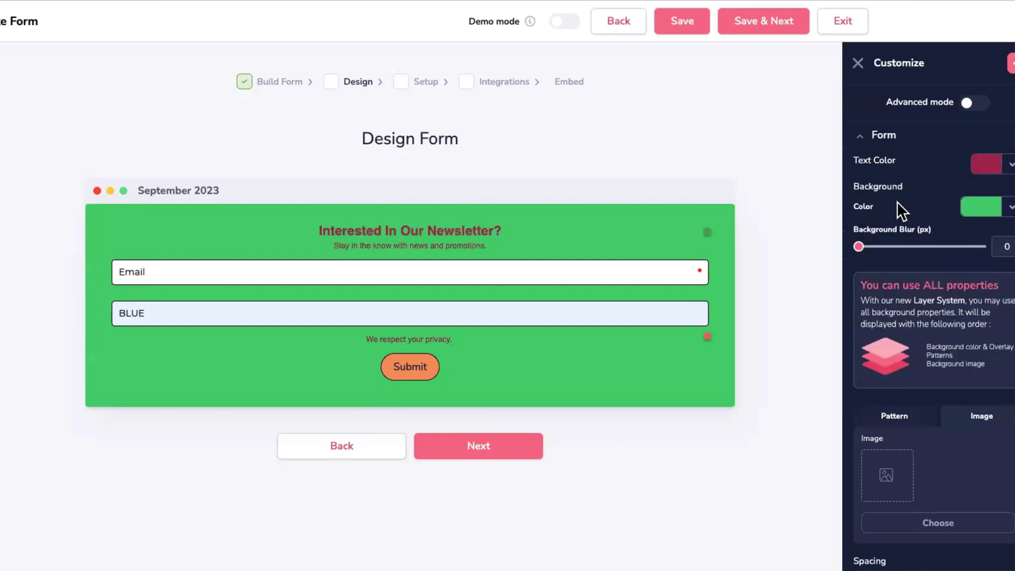
Look over the form's background and spacing options and collapse the Form settings to view the other customizable elements
{"action": "scroll", "coordinate": [966, 303], "scroll_direction": "down", "scroll_amount": 2}
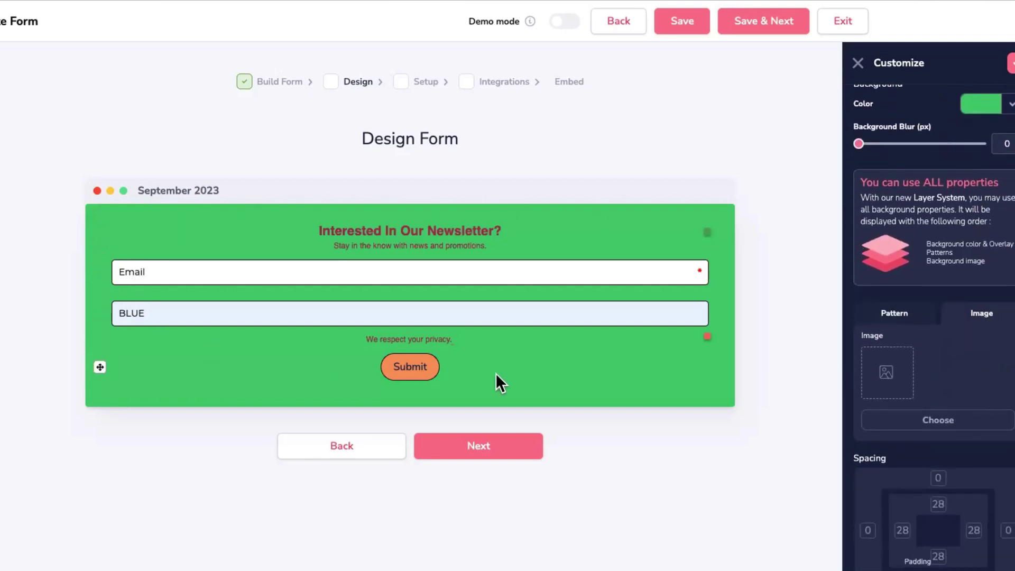
{"action": "scroll", "coordinate": [925, 144], "scroll_direction": "up", "scroll_amount": 2}
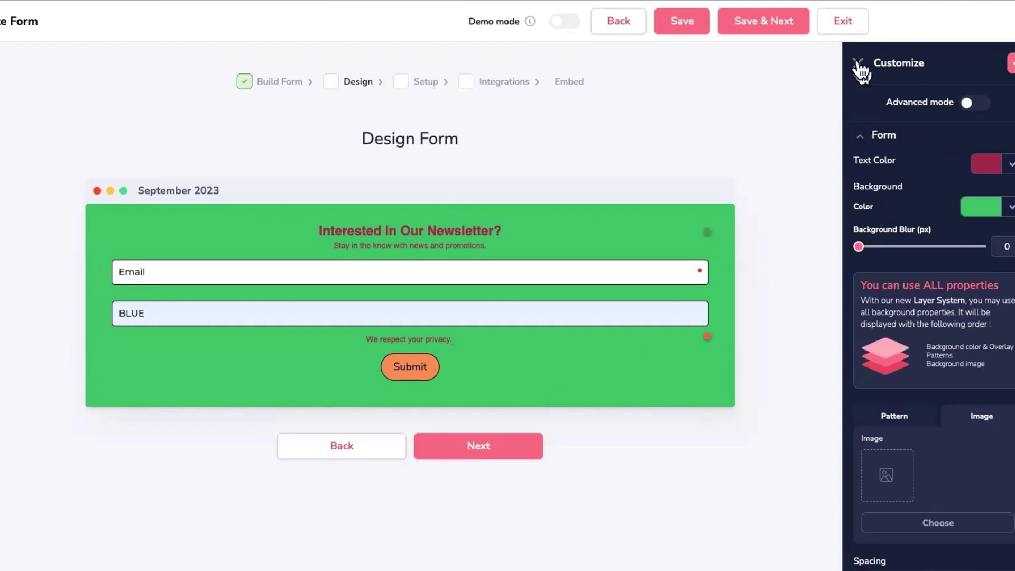
{"action": "left_click", "coordinate": [899, 135]}
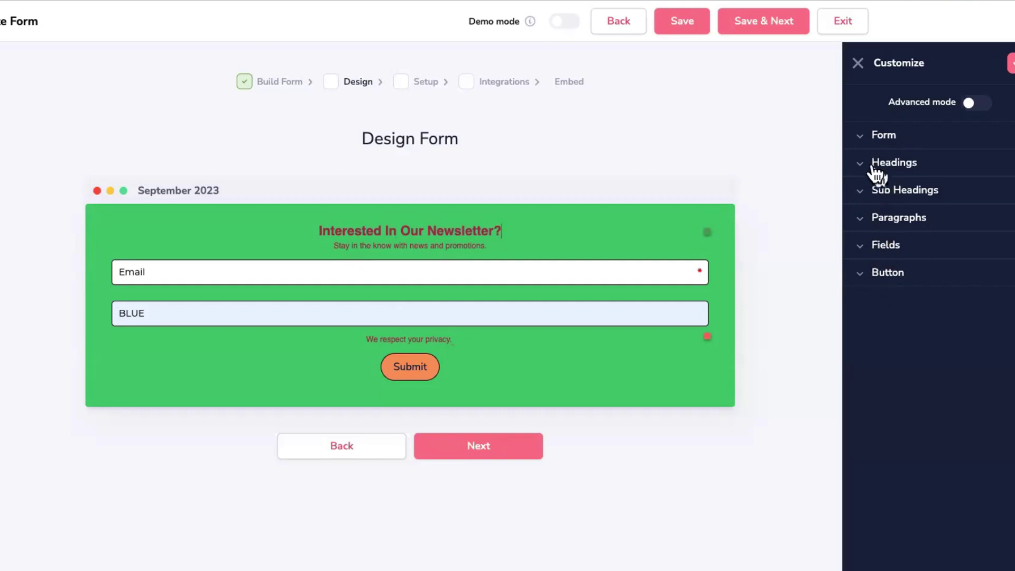
{"action": "left_click", "coordinate": [864, 136]}
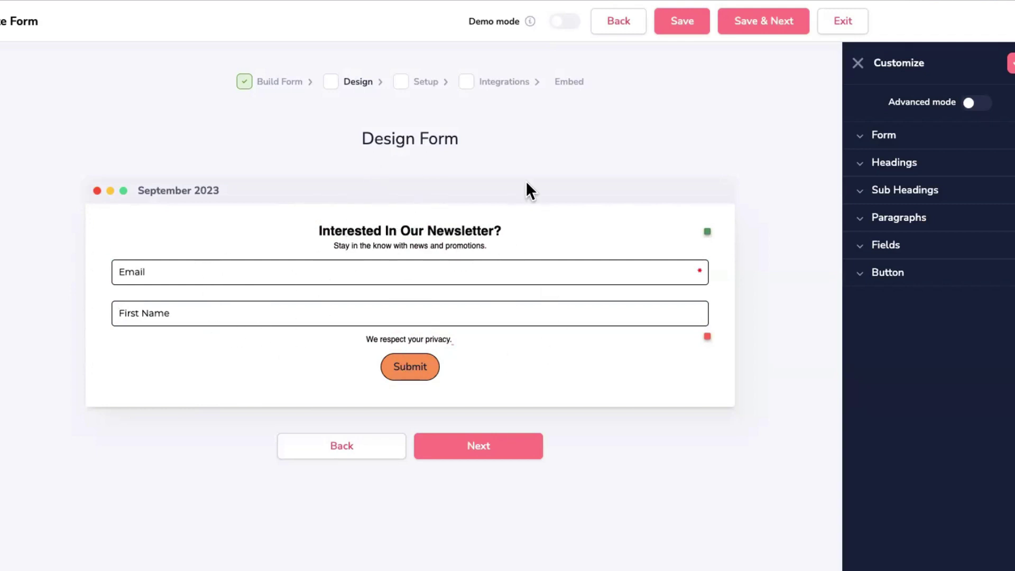
Proceed to the form's setup stage and look over its subscriber list and tag settings
{"action": "left_click", "coordinate": [484, 446]}
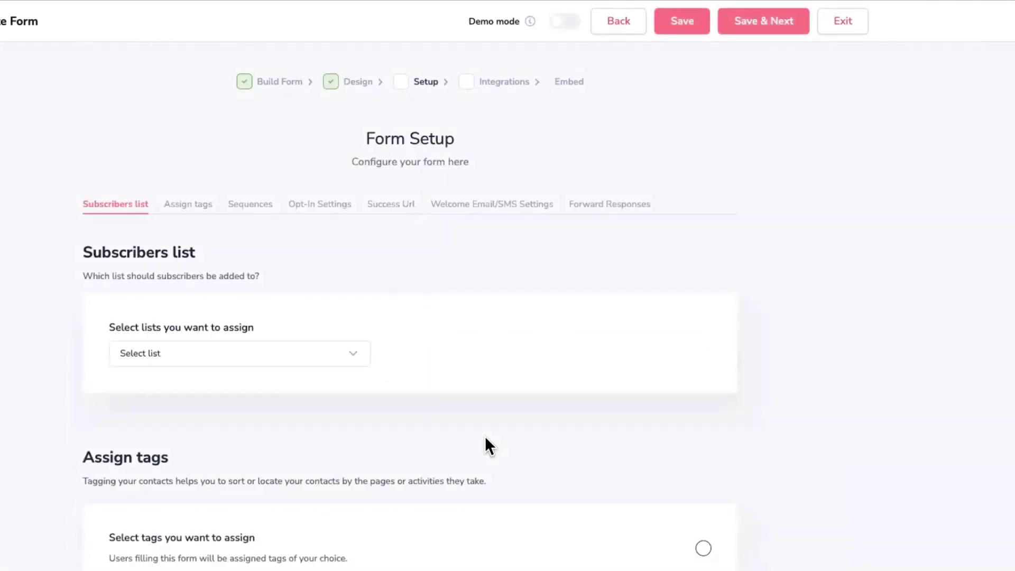
{"action": "scroll", "coordinate": [499, 391], "scroll_direction": "down", "scroll_amount": 3}
{"action": "scroll", "coordinate": [502, 341], "scroll_direction": "up", "scroll_amount": 1}
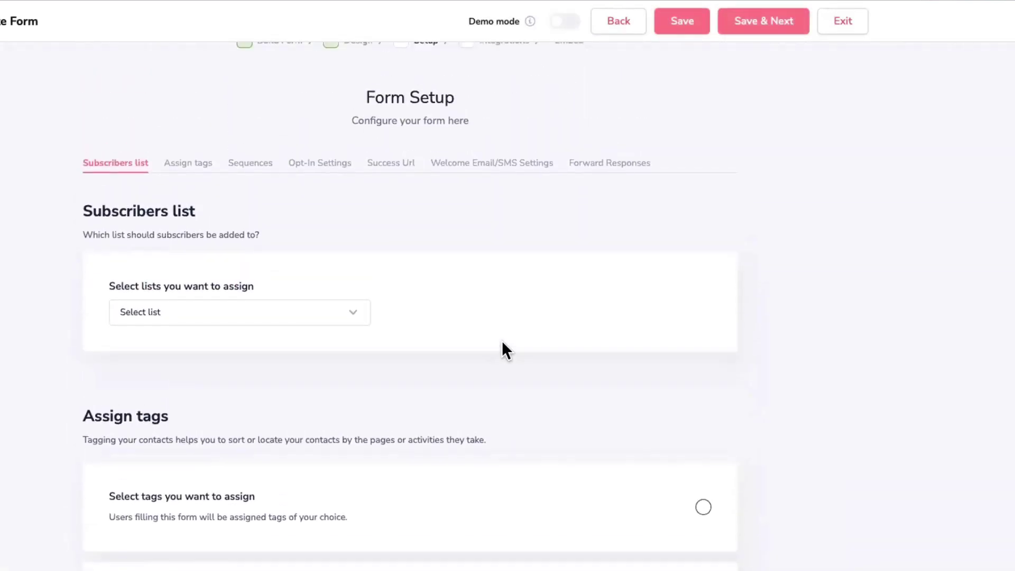
{"action": "scroll", "coordinate": [502, 340], "scroll_direction": "down", "scroll_amount": 2}
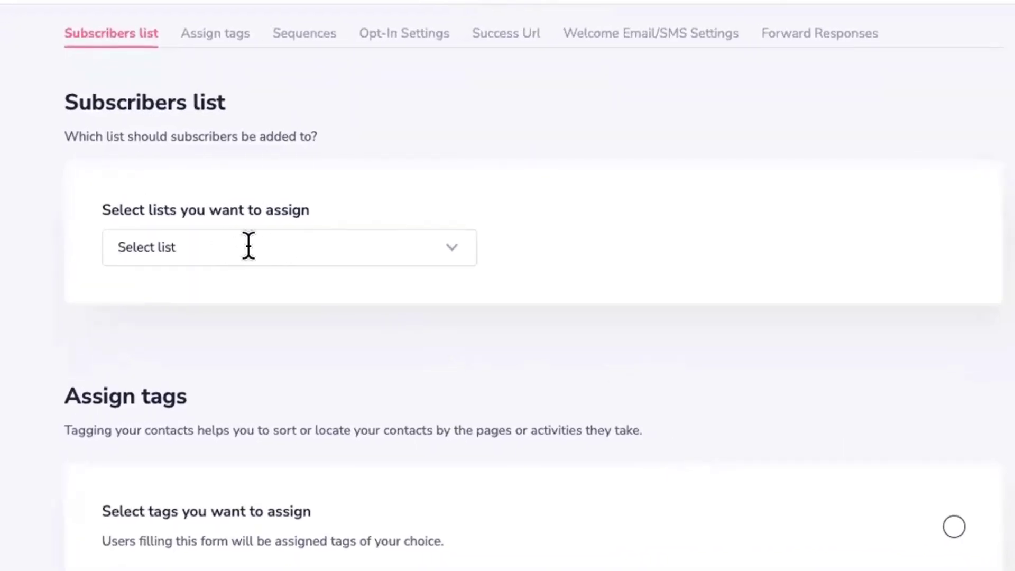
Assign the form's subscribers to the "Example" list
{"action": "left_click", "coordinate": [441, 246]}
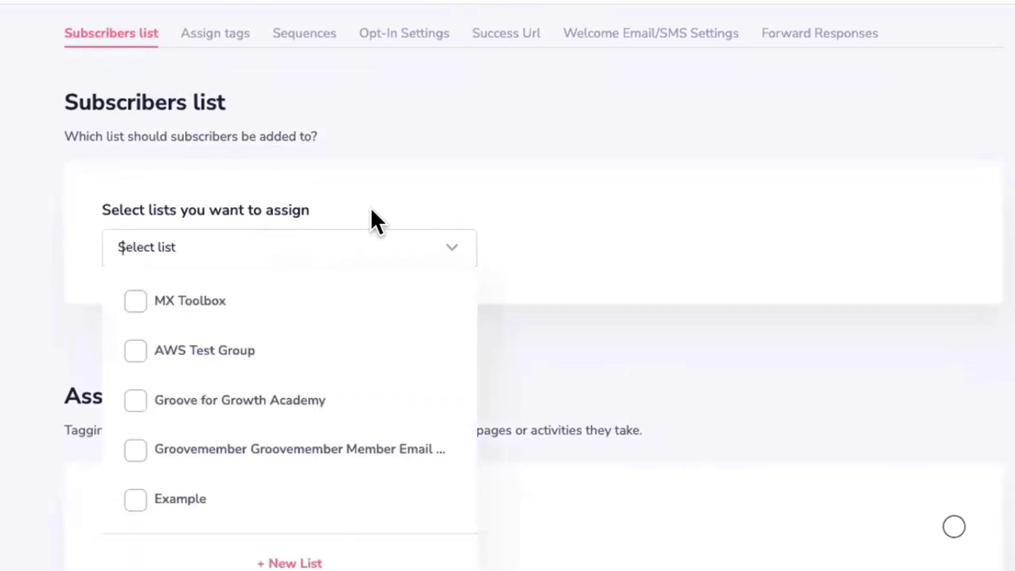
{"action": "left_click", "coordinate": [290, 255]}
{"action": "left_click", "coordinate": [288, 252]}
{"action": "left_click", "coordinate": [346, 208]}
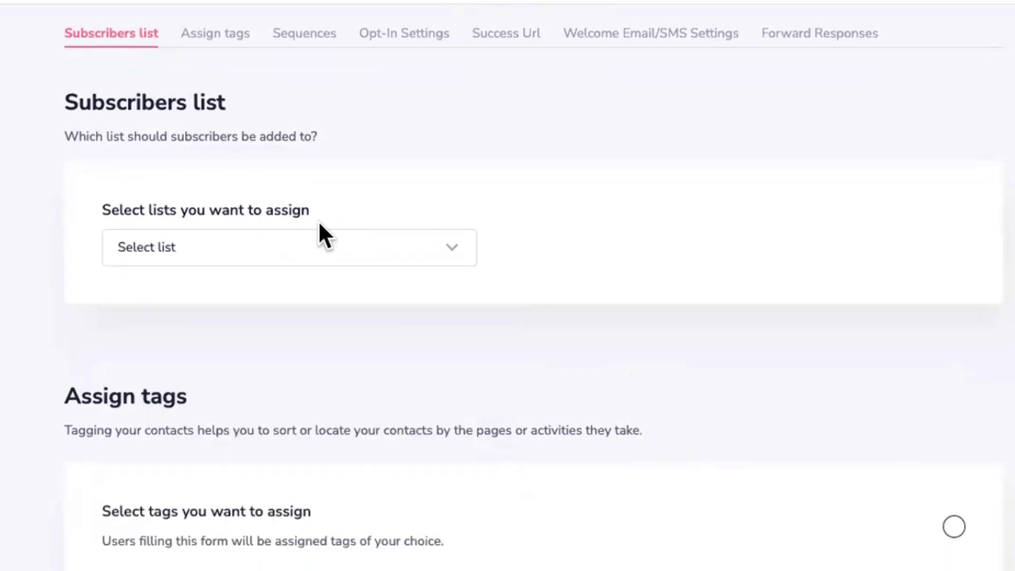
{"action": "left_click", "coordinate": [266, 251]}
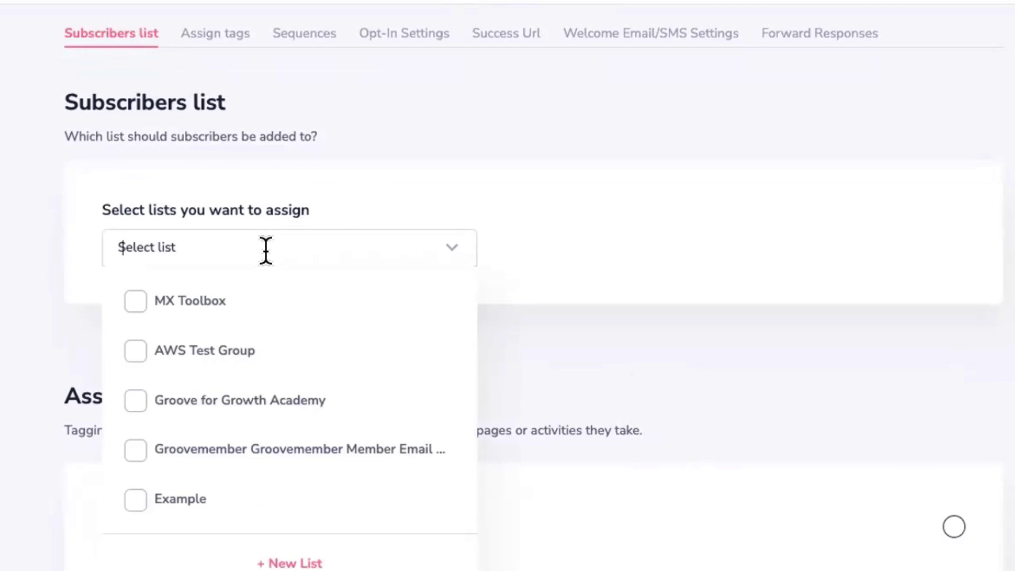
{"action": "left_click", "coordinate": [183, 501]}
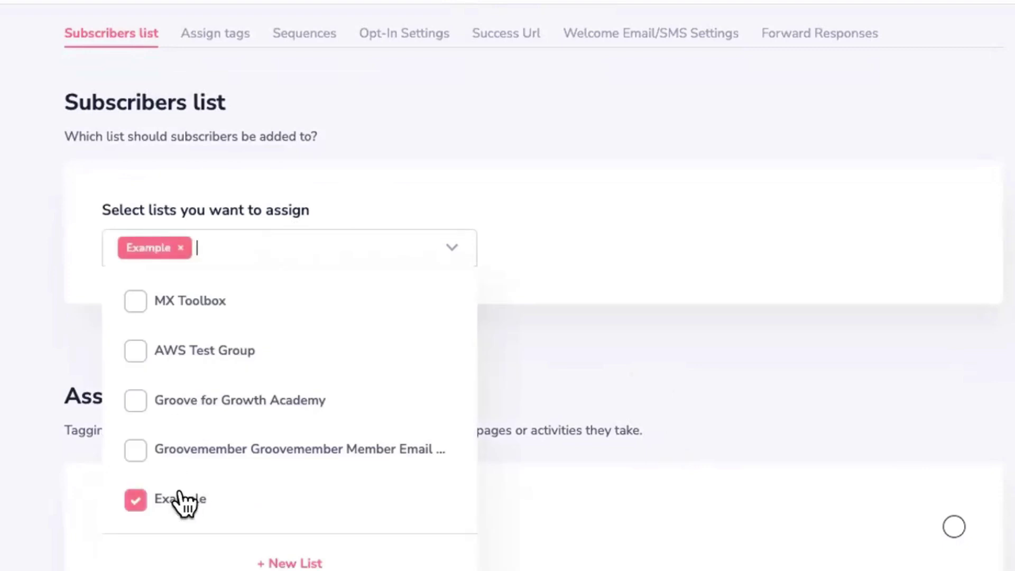
{"action": "left_click", "coordinate": [569, 251]}
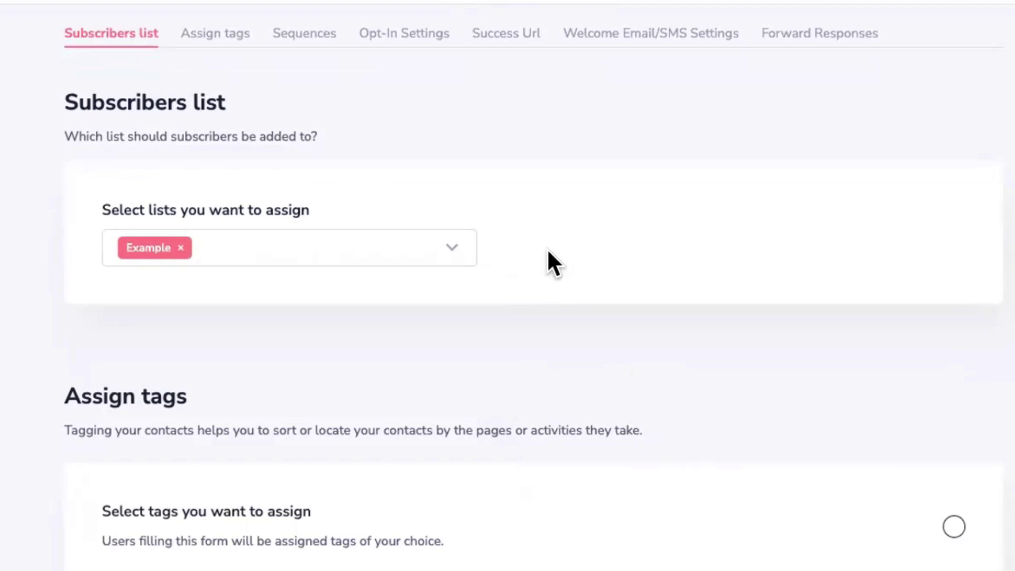
Enable tag assignment for the form and assign the "Download the 20 Step Cheat Sheet" tag, searching for "cheat sheet"
{"action": "scroll", "coordinate": [501, 324], "scroll_direction": "down", "scroll_amount": 4}
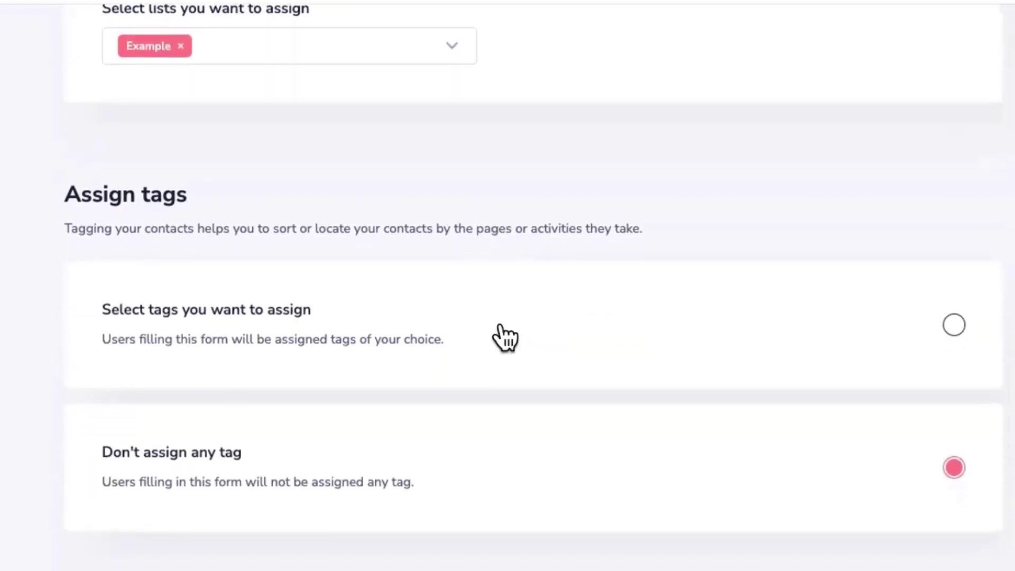
{"action": "scroll", "coordinate": [501, 334], "scroll_direction": "down", "scroll_amount": 2}
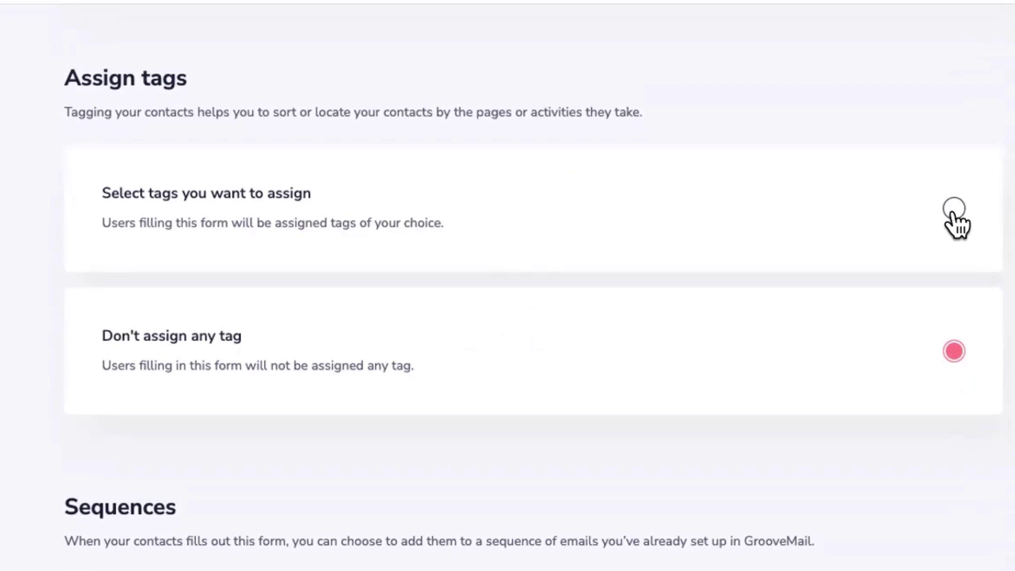
{"action": "left_click", "coordinate": [955, 212]}
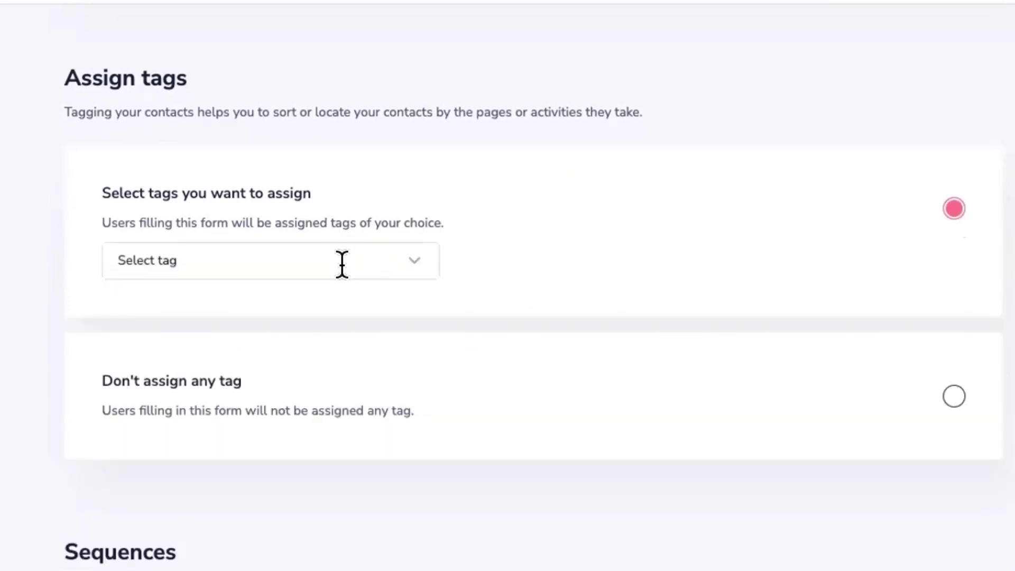
{"action": "left_click", "coordinate": [340, 260]}
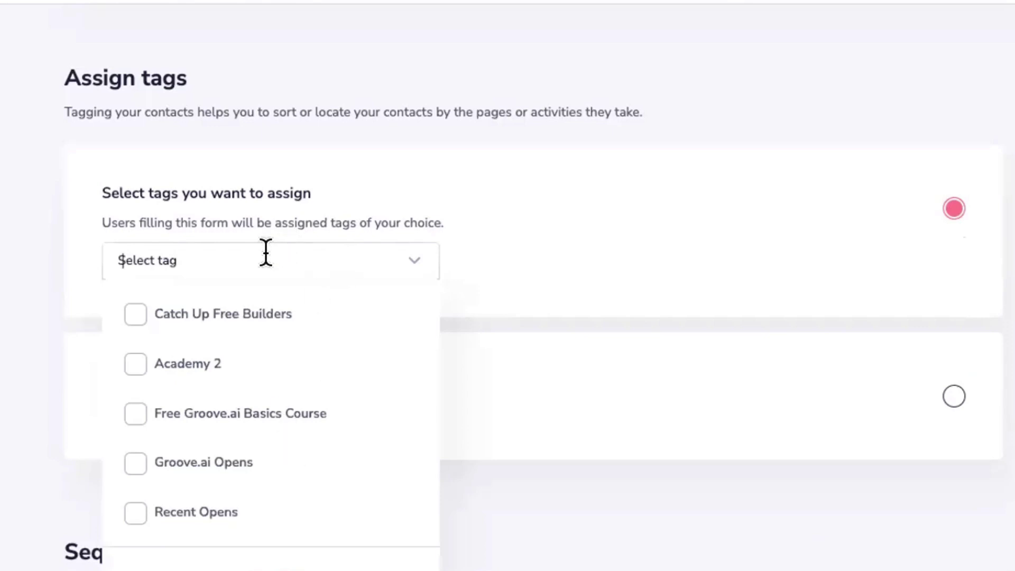
{"action": "type", "text": "cheat sheet"}
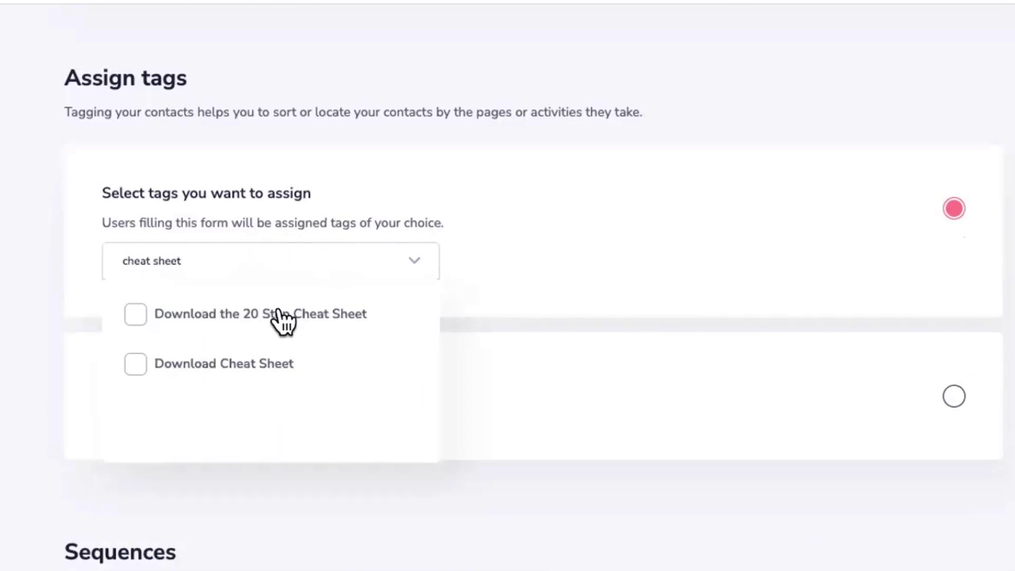
{"action": "left_click", "coordinate": [172, 314]}
{"action": "left_click", "coordinate": [540, 243]}
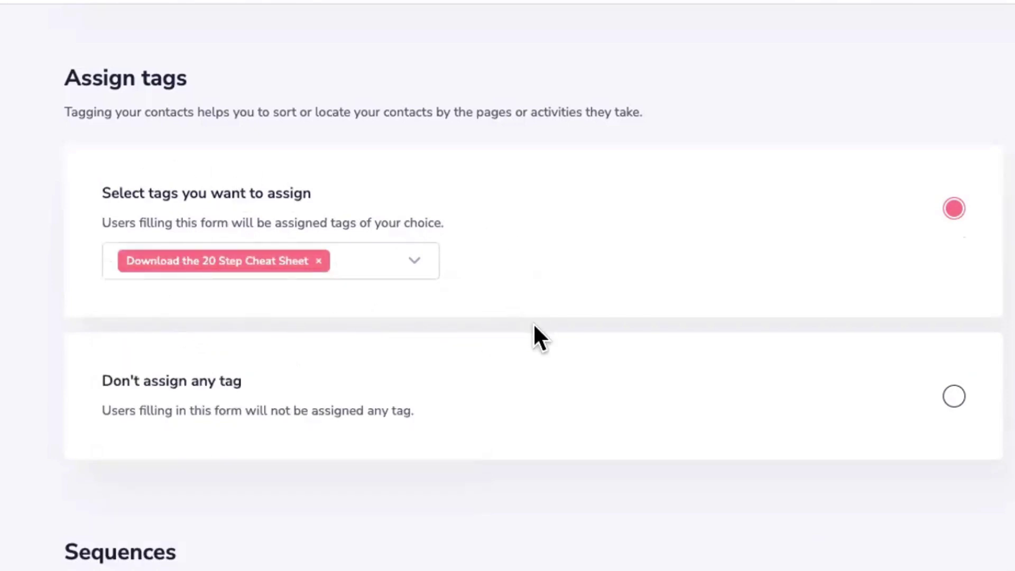
{"action": "scroll", "coordinate": [545, 365], "scroll_direction": "down", "scroll_amount": 10}
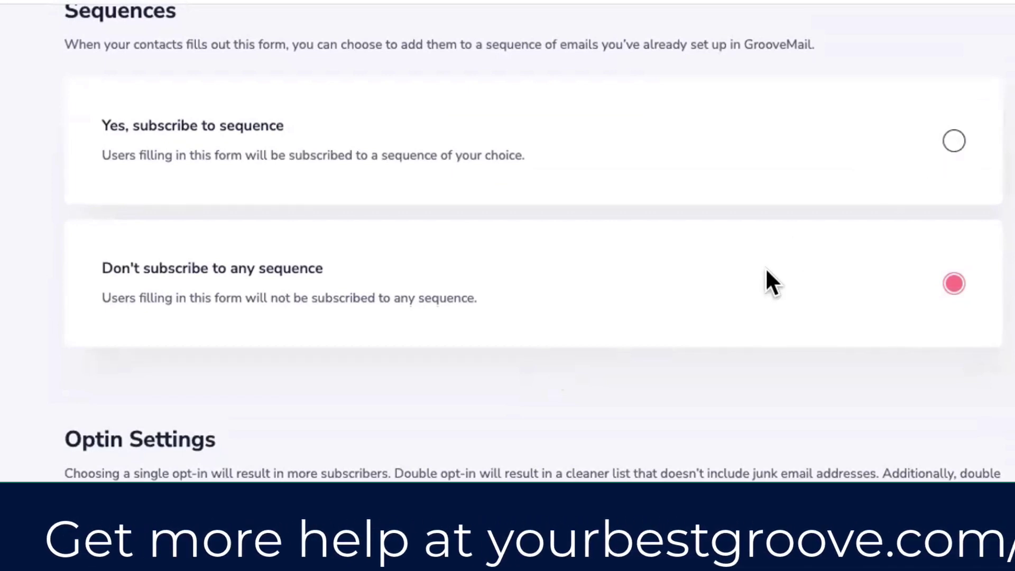
{"action": "scroll", "coordinate": [766, 280], "scroll_direction": "down", "scroll_amount": 1}
{"action": "scroll", "coordinate": [880, 275], "scroll_direction": "down", "scroll_amount": 7}
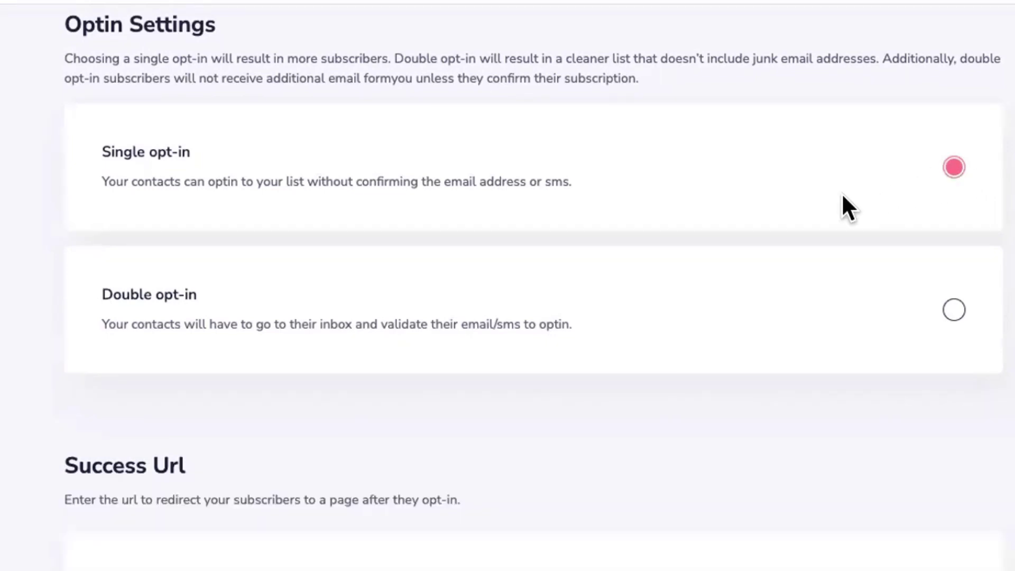
{"action": "scroll", "coordinate": [843, 196], "scroll_direction": "down", "scroll_amount": 5}
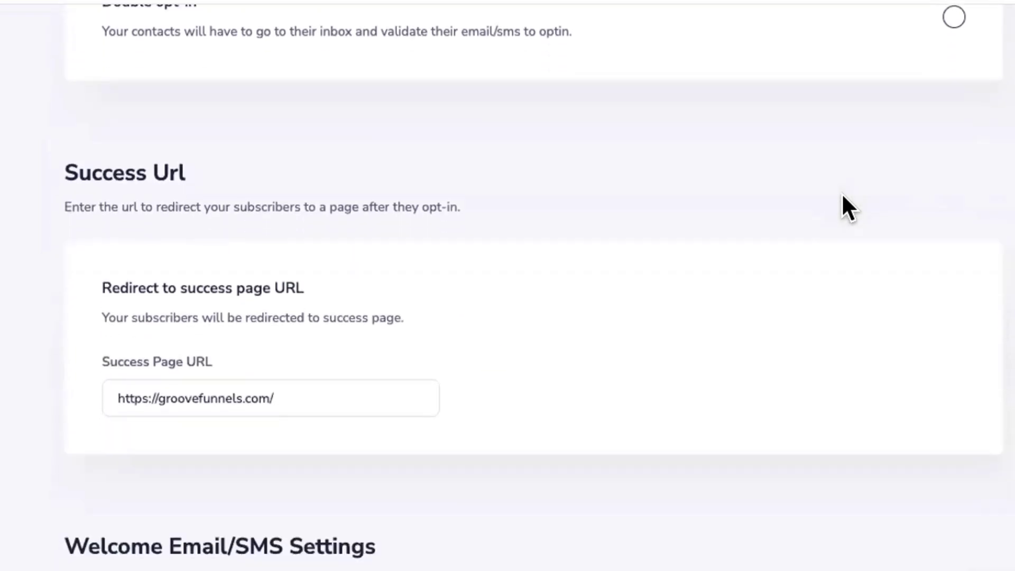
{"action": "scroll", "coordinate": [842, 194], "scroll_direction": "down", "scroll_amount": 3}
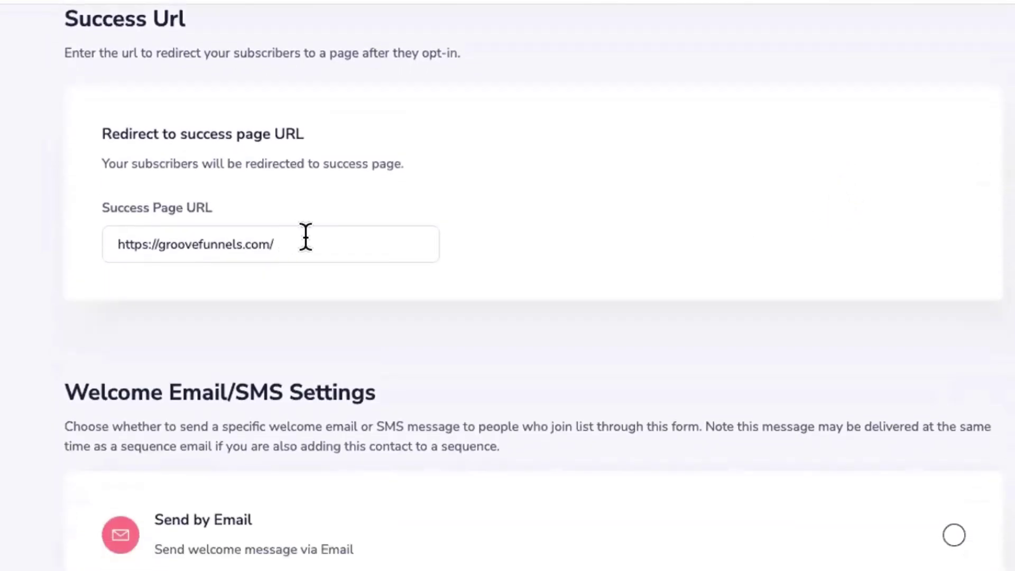
{"action": "left_click_drag", "start_coordinate": [344, 240], "coordinate": [116, 243]}
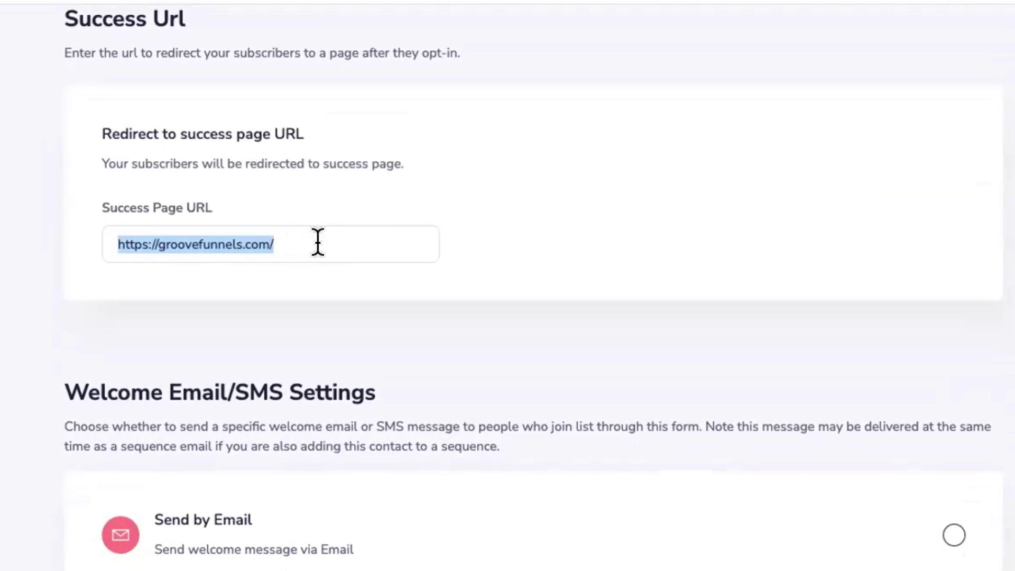
{"action": "type", "text": "https://yourbestgro"}
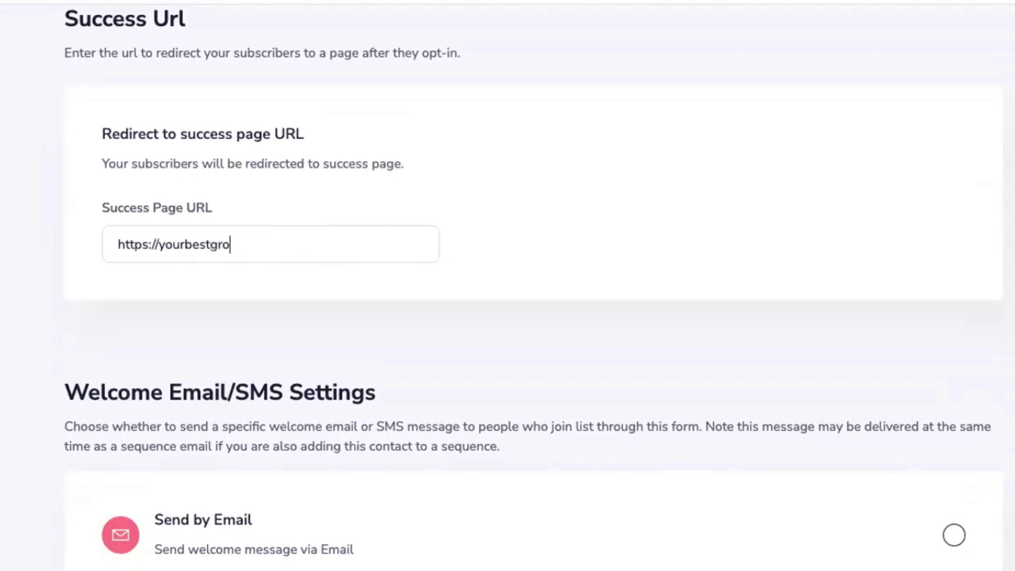
{"action": "type", "text": "ove.com/cheat-sheet-thank-you"}
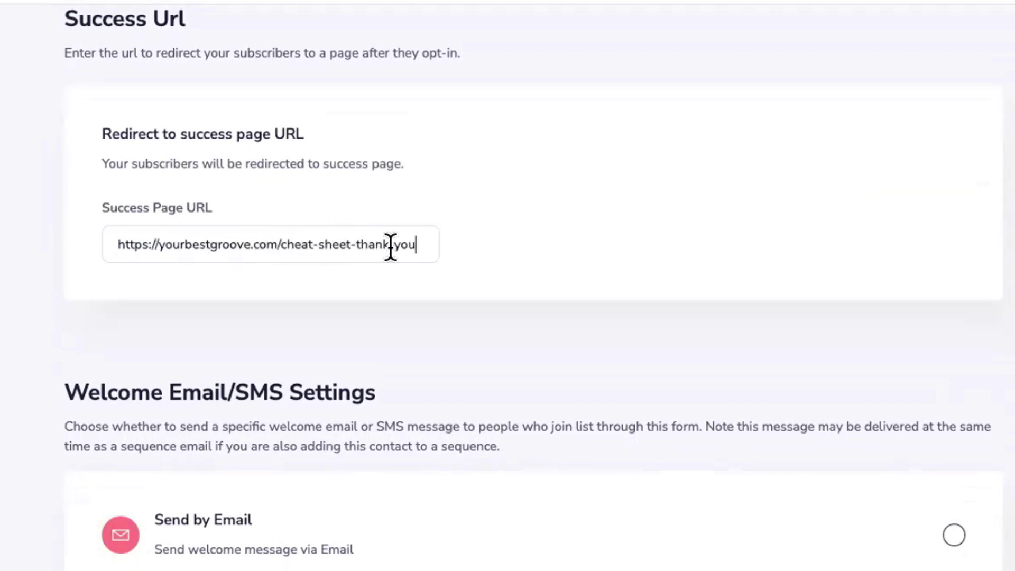
Copy the success page URL into the untitled text document below the saved download link, and return to the form setup
{"action": "triple_click", "coordinate": [341, 244]}
{"action": "key", "text": "super+c"}
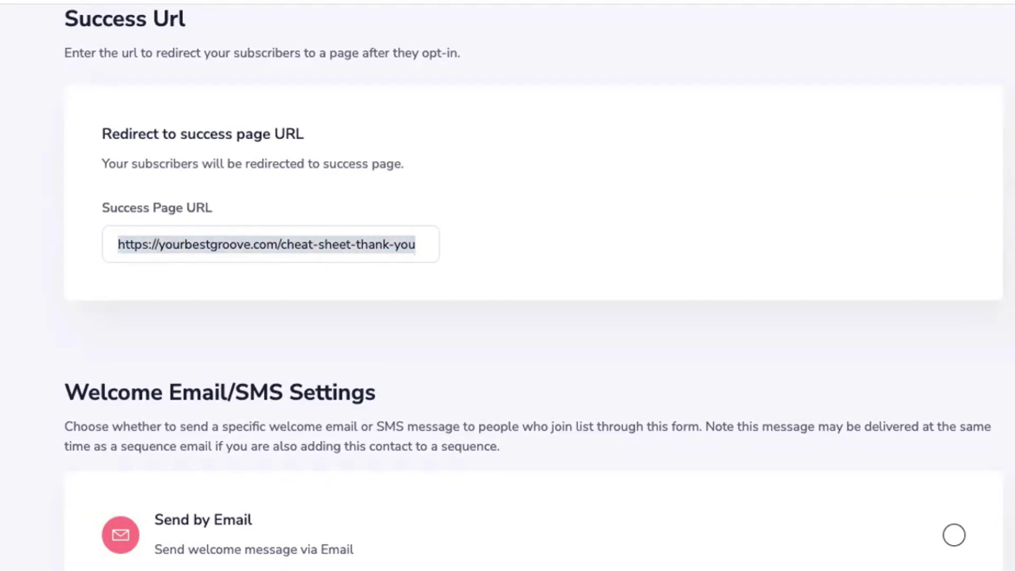
{"action": "key", "text": "super+Tab"}
{"action": "key", "text": "super+v"}
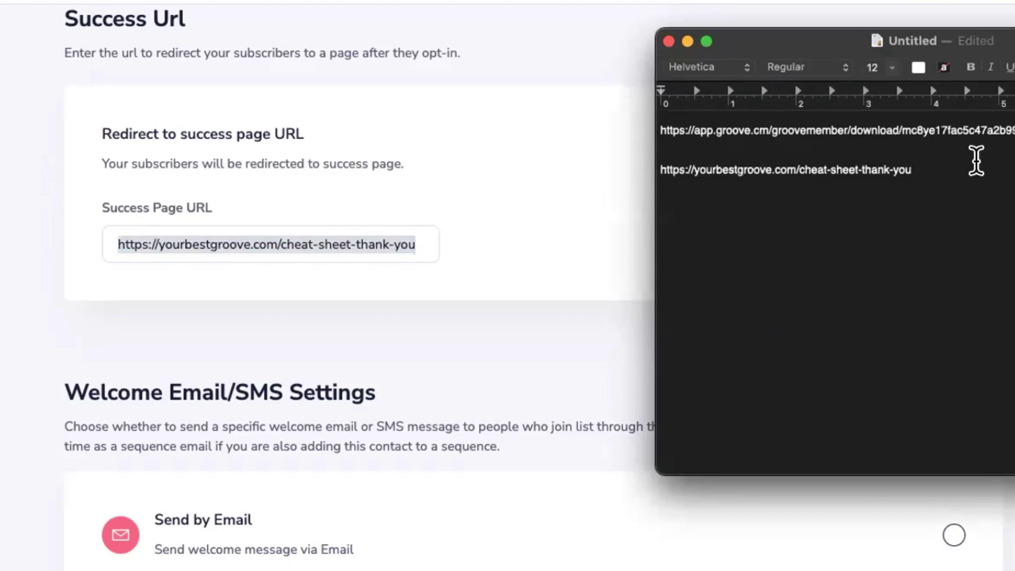
{"action": "left_click_drag", "start_coordinate": [913, 168], "coordinate": [658, 169]}
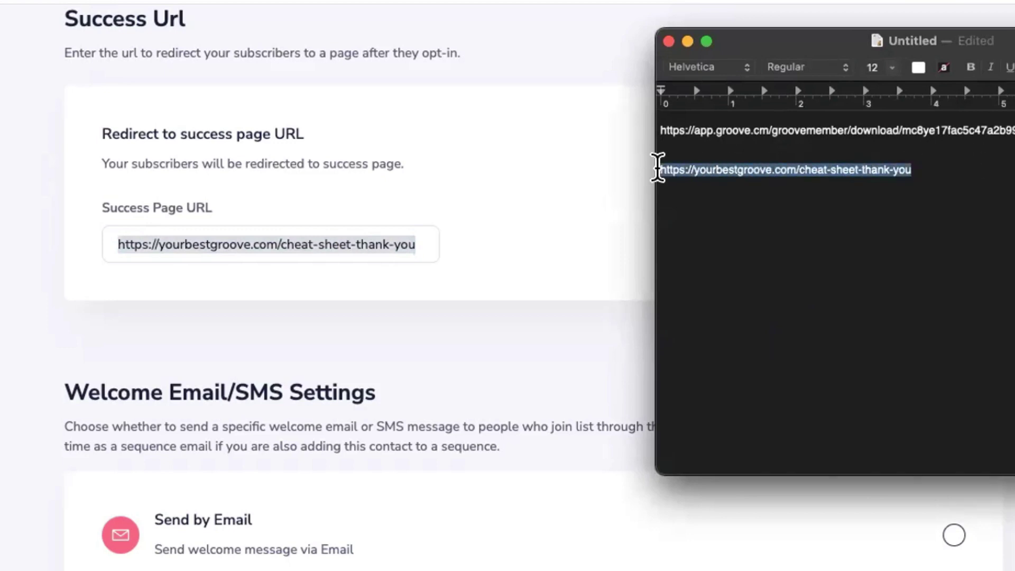
{"action": "left_click_drag", "start_coordinate": [934, 168], "coordinate": [802, 168]}
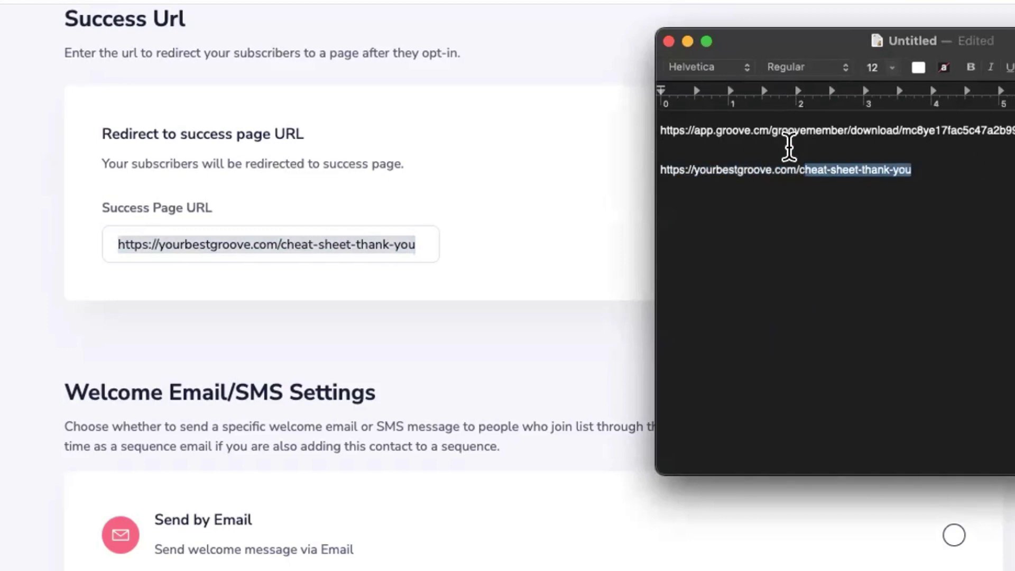
{"action": "key", "text": "super+Tab"}
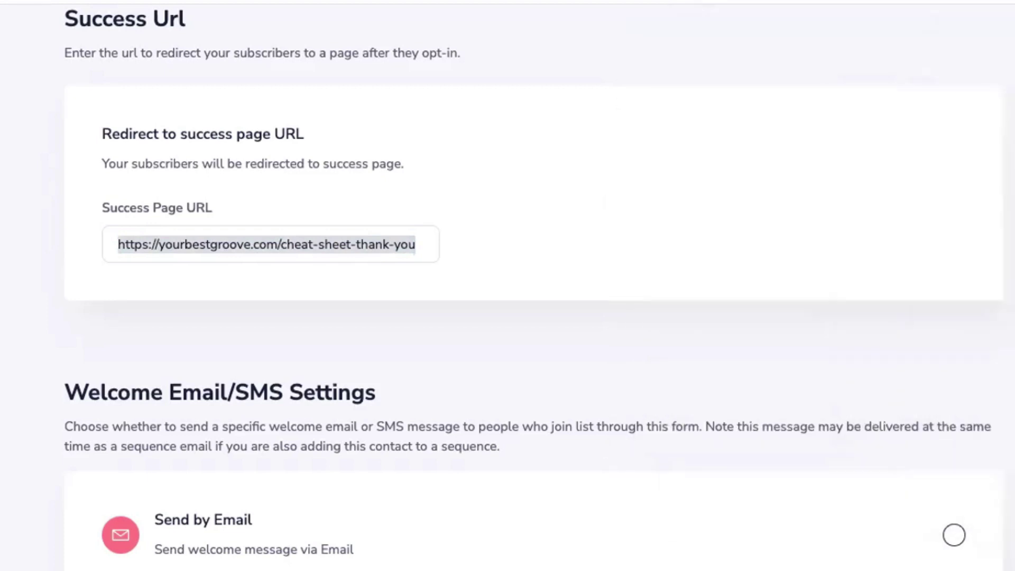
Choose to send the form's welcome message by email
{"action": "scroll", "coordinate": [540, 333], "scroll_direction": "down", "scroll_amount": 8}
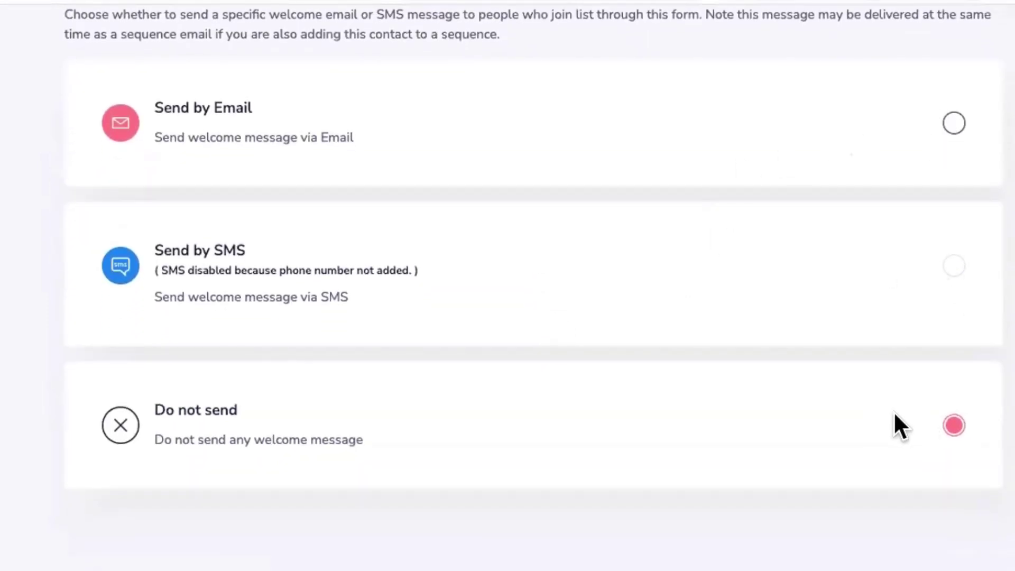
{"action": "scroll", "coordinate": [859, 374], "scroll_direction": "up", "scroll_amount": 1}
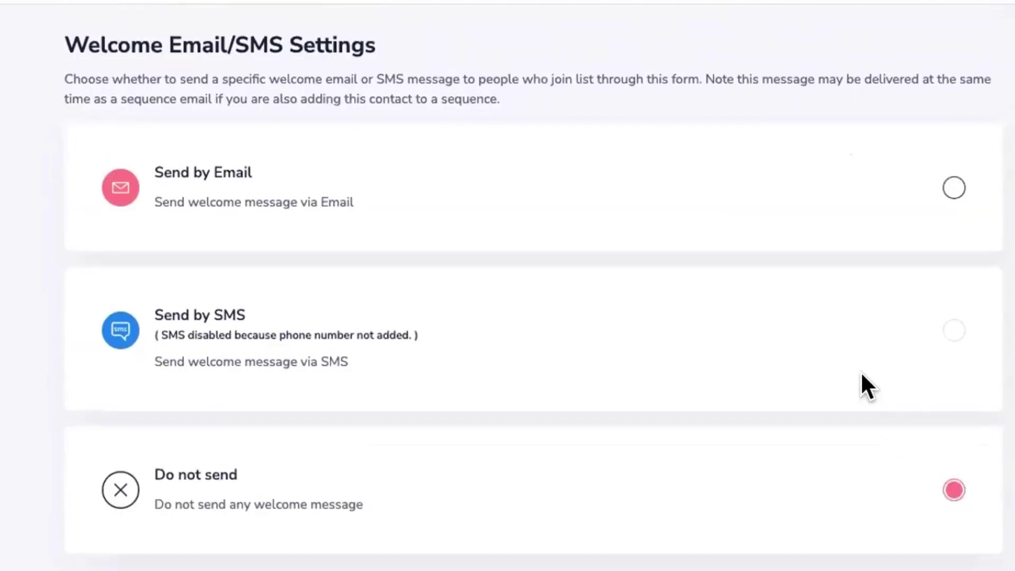
{"action": "left_click", "coordinate": [952, 184]}
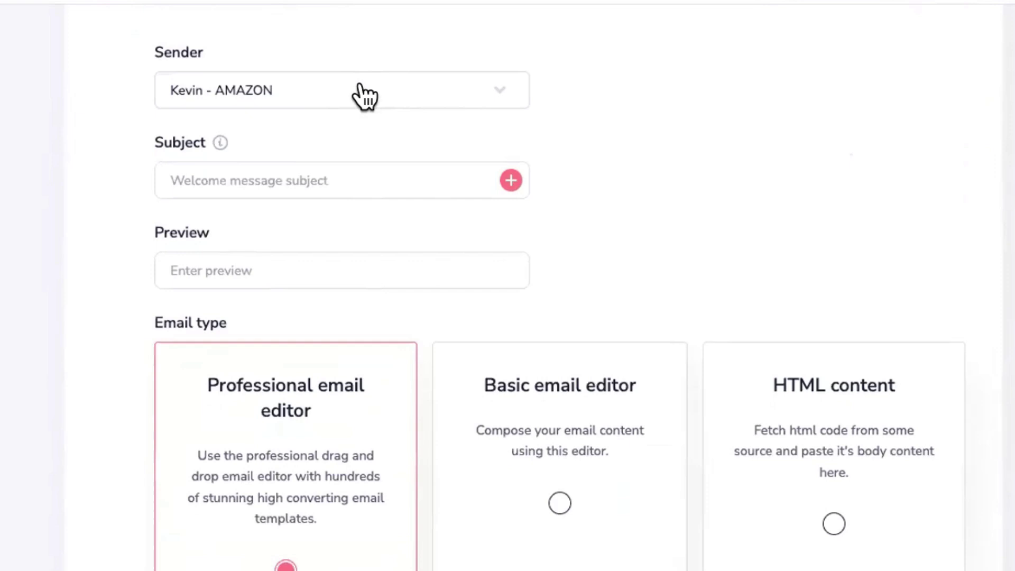
Enter a welcome email subject beginning "Here is your cheat" and start composing the message from the Blank Template
{"action": "left_click", "coordinate": [291, 175]}
{"action": "type", "text": "Tere is your cheat s"}
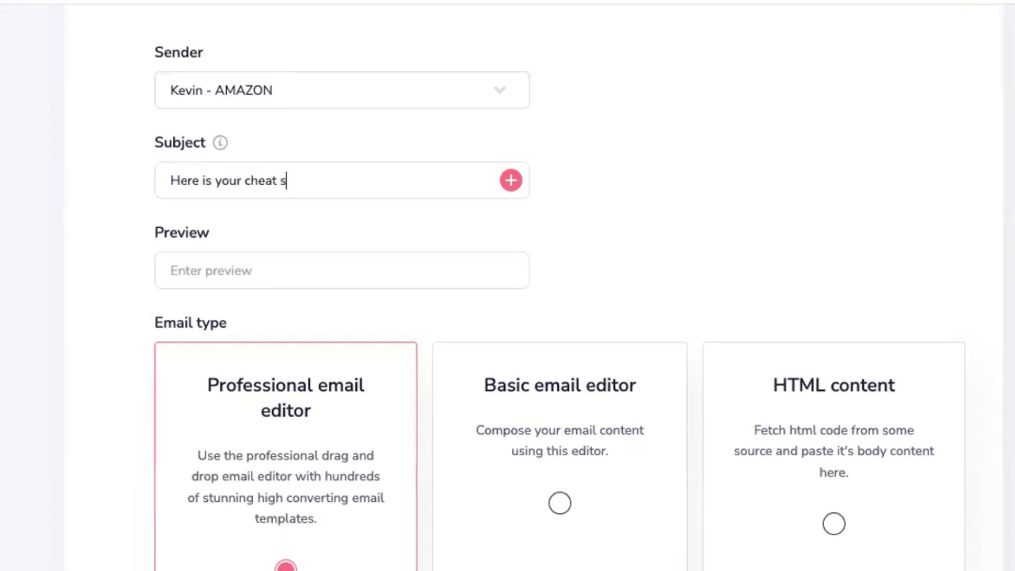
{"action": "scroll", "coordinate": [358, 197], "scroll_direction": "down", "scroll_amount": 6}
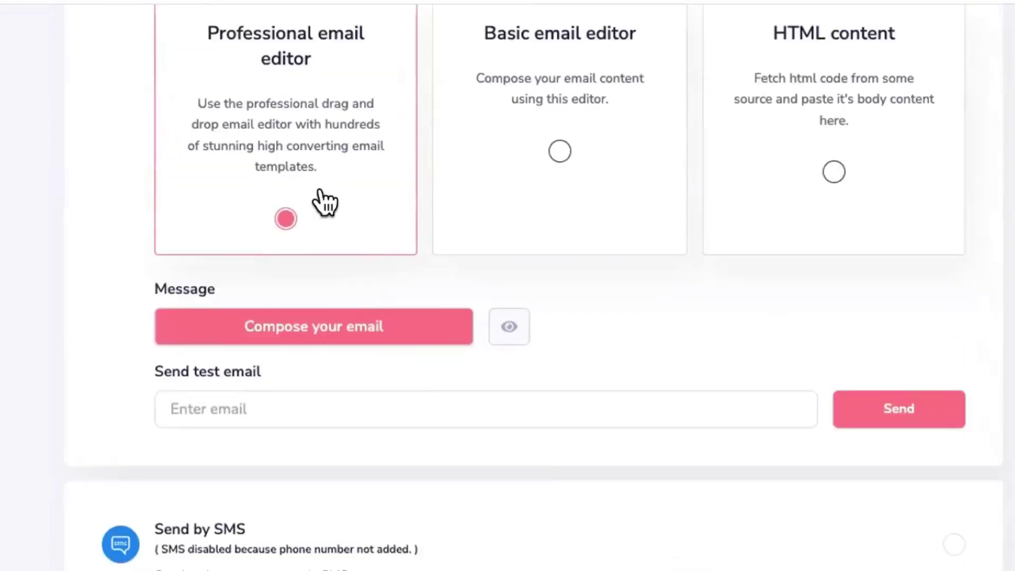
{"action": "left_click", "coordinate": [329, 326]}
{"action": "mouse_move", "coordinate": [328, 324]}
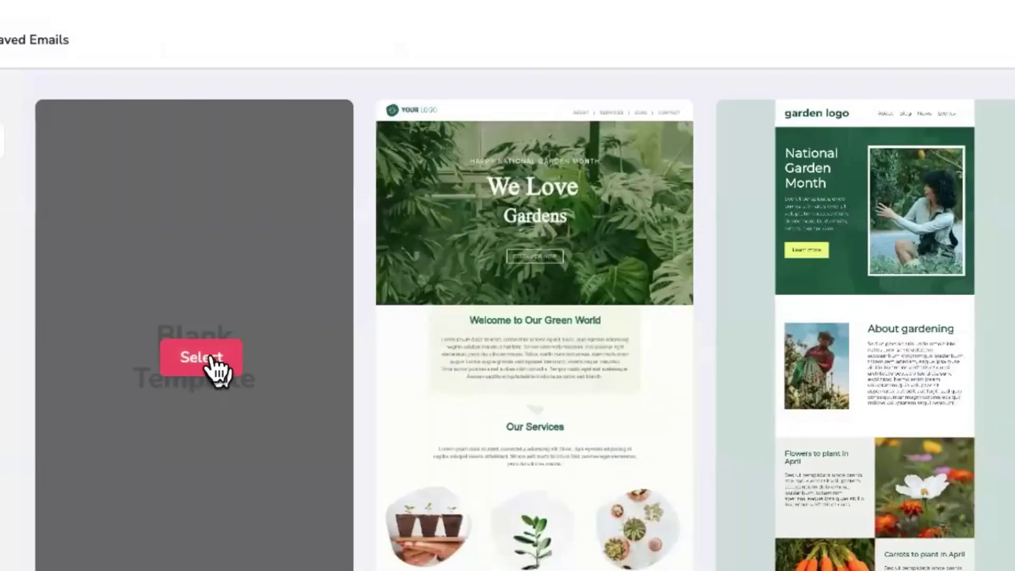
{"action": "left_click", "coordinate": [212, 360]}
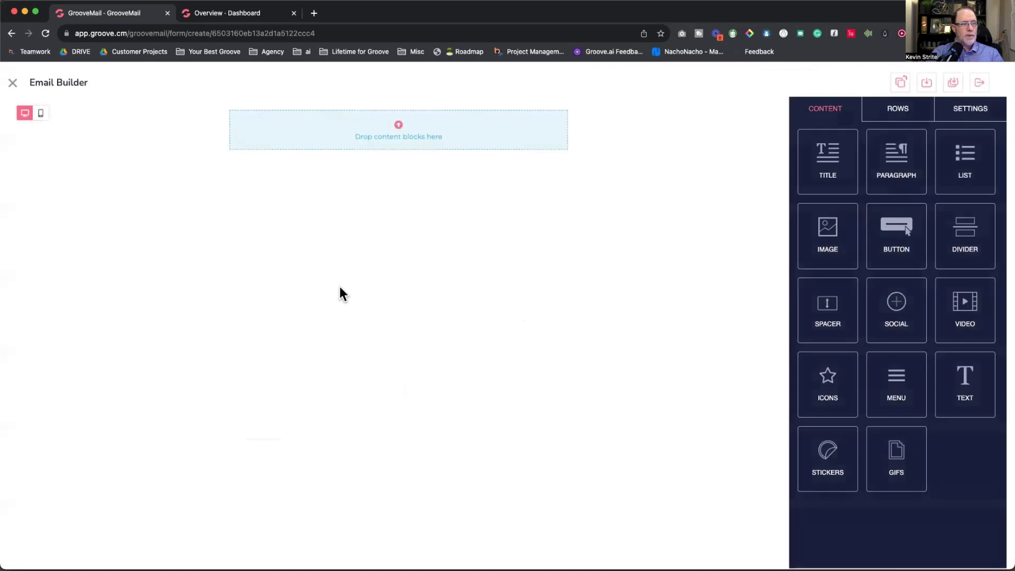
Add title, paragraph, image and button blocks to the blank email, stacked in that order
{"action": "left_click_drag", "start_coordinate": [827, 161], "coordinate": [473, 127]}
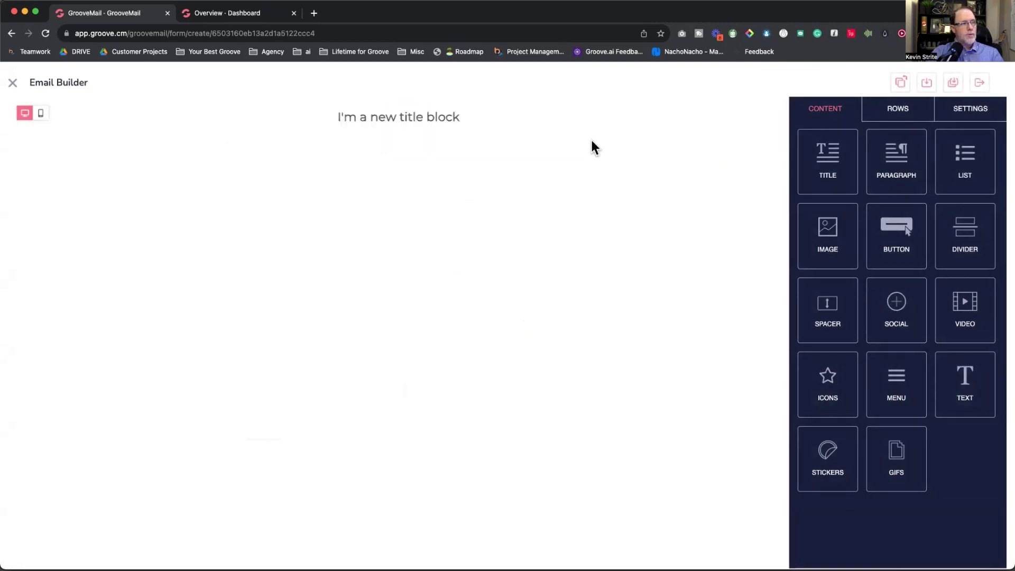
{"action": "left_click_drag", "start_coordinate": [899, 158], "coordinate": [430, 119]}
{"action": "left_click_drag", "start_coordinate": [828, 232], "coordinate": [438, 142]}
{"action": "left_click_drag", "start_coordinate": [870, 243], "coordinate": [517, 256]}
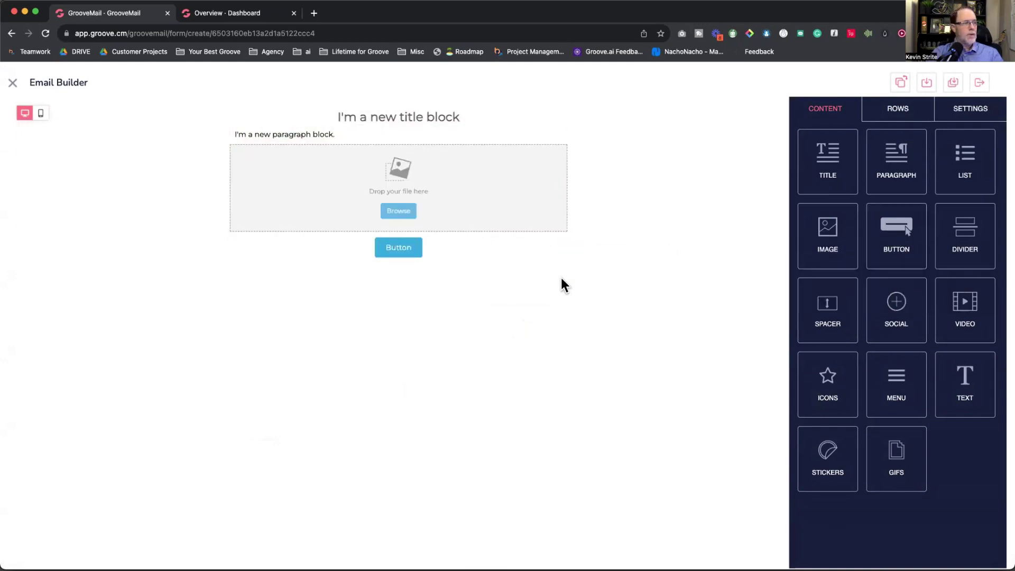
Delete the title block from the top of the email
{"action": "left_click", "coordinate": [422, 112]}
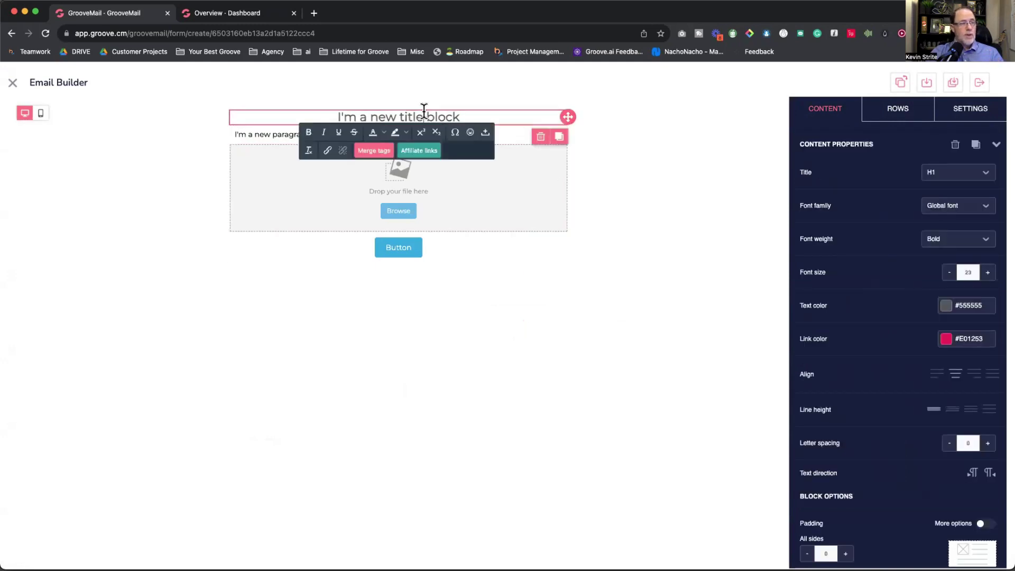
{"action": "left_click", "coordinate": [541, 140]}
{"action": "left_click", "coordinate": [553, 376]}
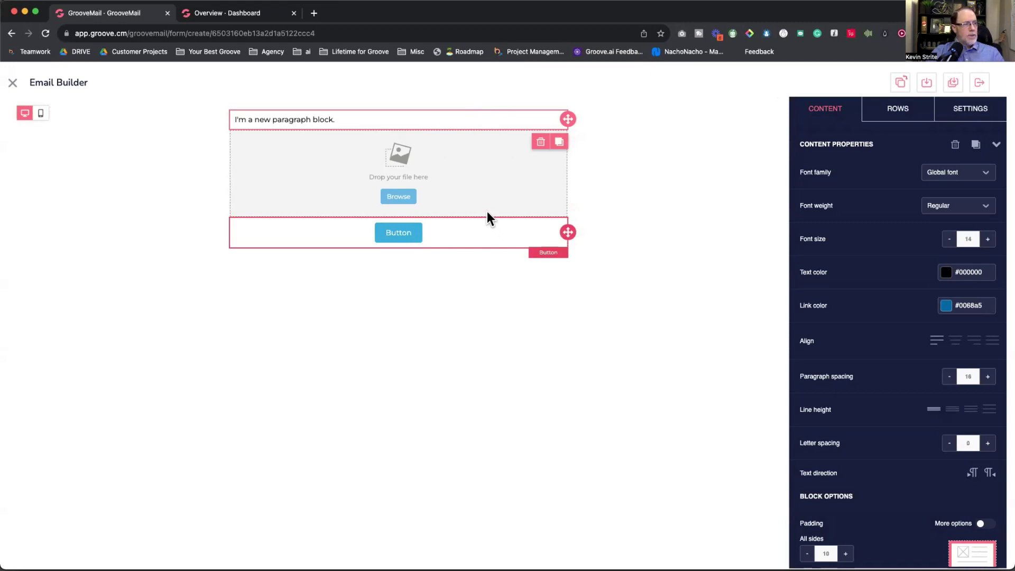
Replace the paragraph block's text with the greeting "Dear {first_name} ," using the first name merge tag, and start a new line
{"action": "left_click", "coordinate": [379, 117]}
{"action": "key", "text": "super+a"}
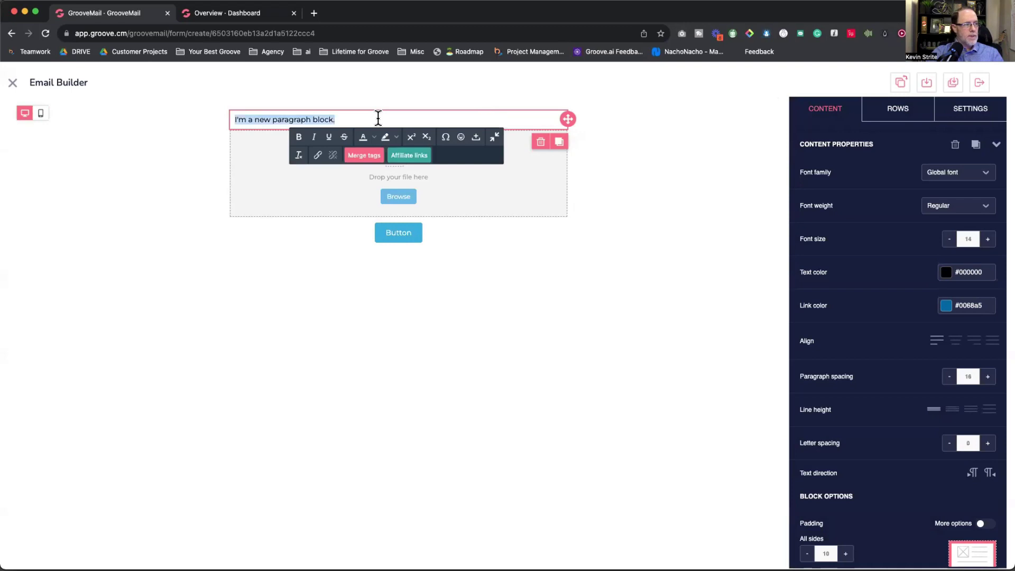
{"action": "type", "text": "Dear"}
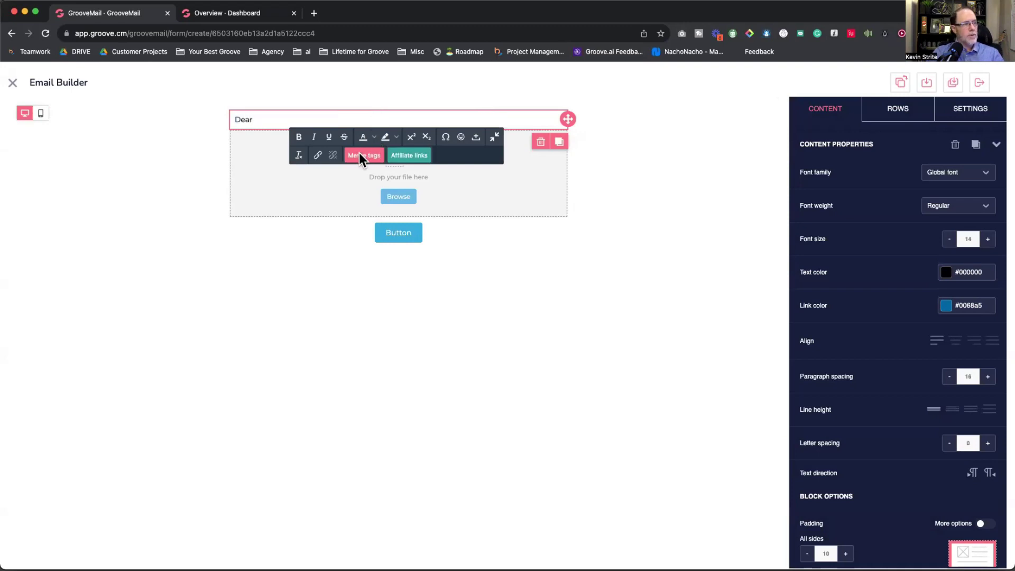
{"action": "left_click", "coordinate": [364, 155]}
{"action": "left_click", "coordinate": [486, 209]}
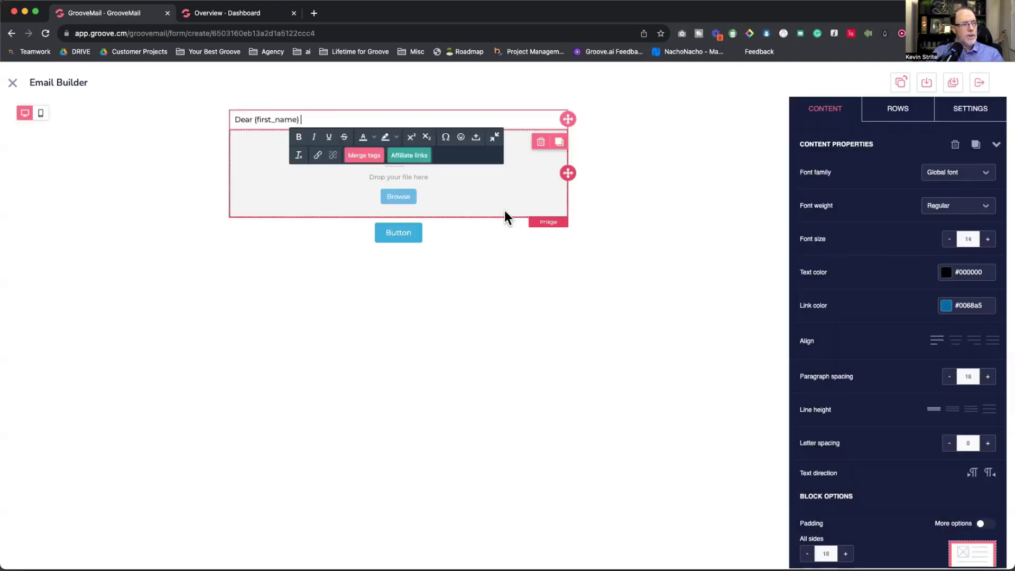
{"action": "type", "text": ","}
{"action": "key", "text": "Return"}
{"action": "key", "text": "Return"}
{"action": "key", "text": "BackSpace"}
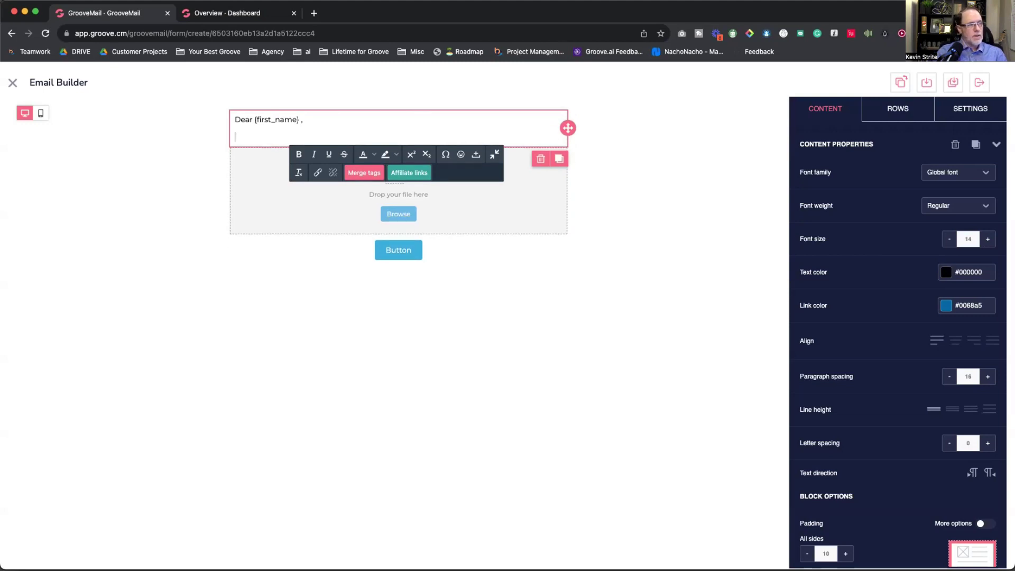
Add the lines "Thank you for you...." and "Click the button below to download your free cheat sheet." below the greeting
{"action": "type", "text": "Thank you for you...."}
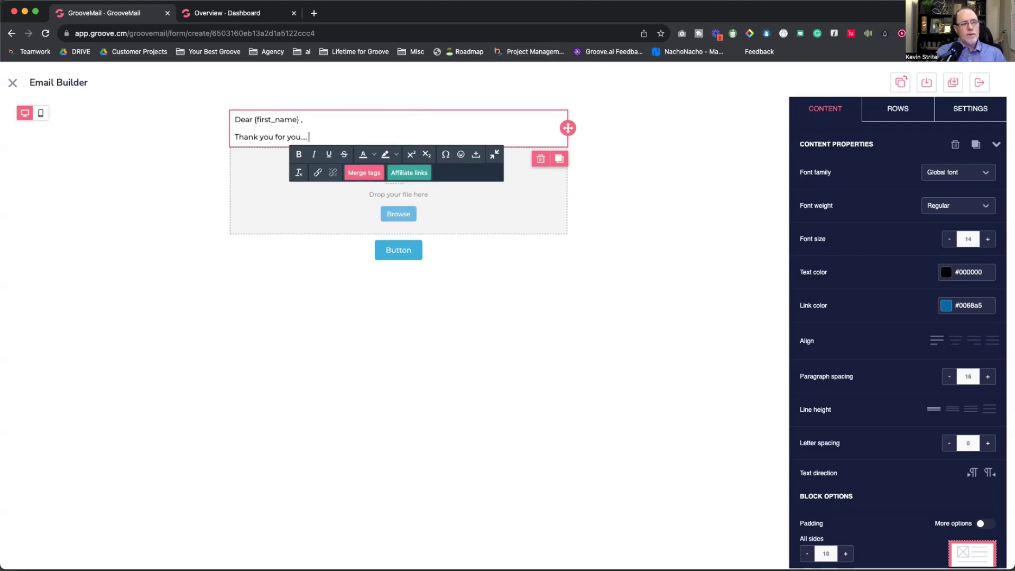
{"action": "key", "text": "Return"}
{"action": "type", "text": "Click the button below t"}
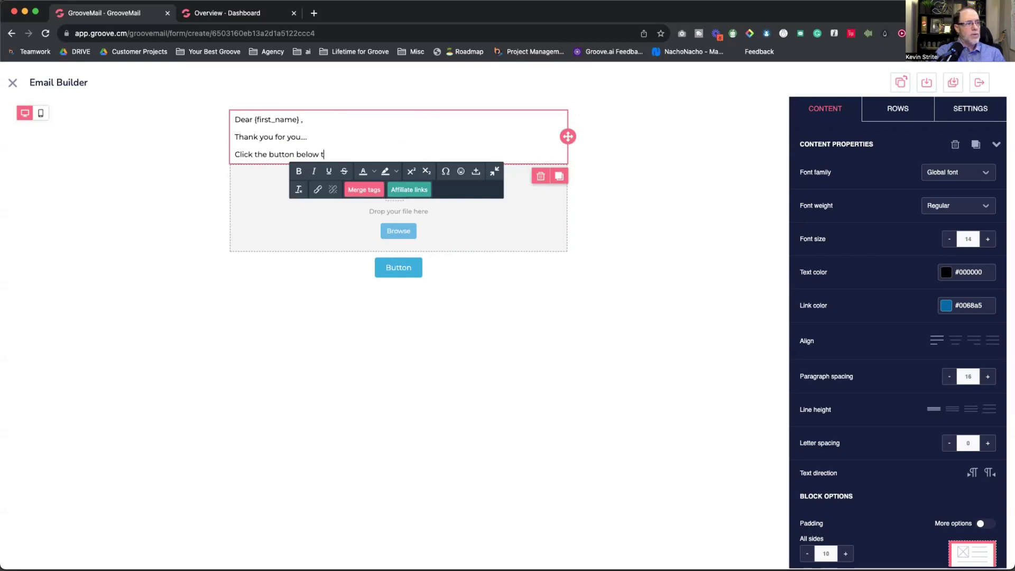
{"action": "type", "text": "o download yoru"}
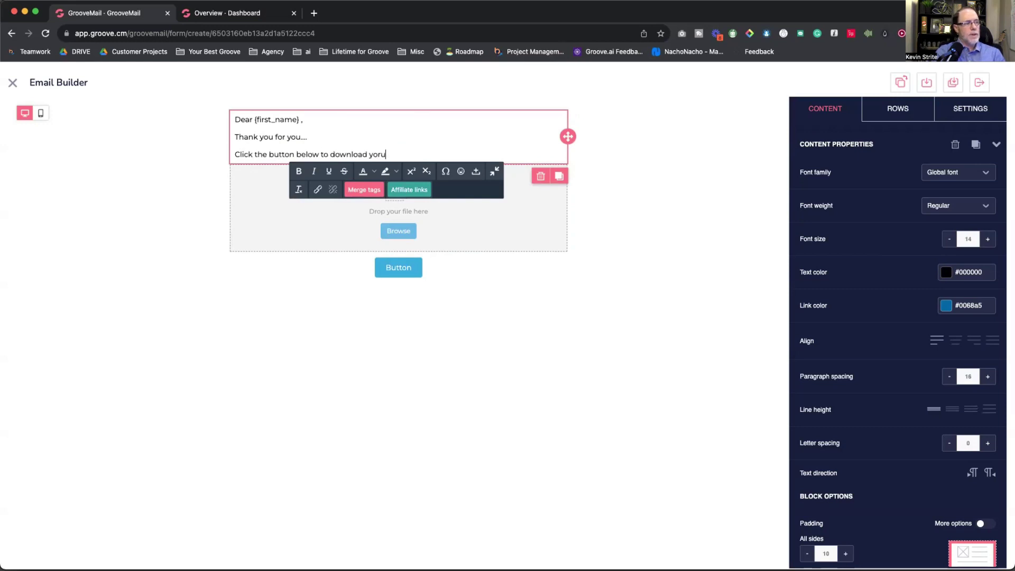
{"action": "key", "text": "BackSpace"}
{"action": "key", "text": "BackSpace"}
{"action": "type", "text": "ur free cheat sheet."}
Delete the empty image block between the paragraph and the button
{"action": "left_click", "coordinate": [535, 212]}
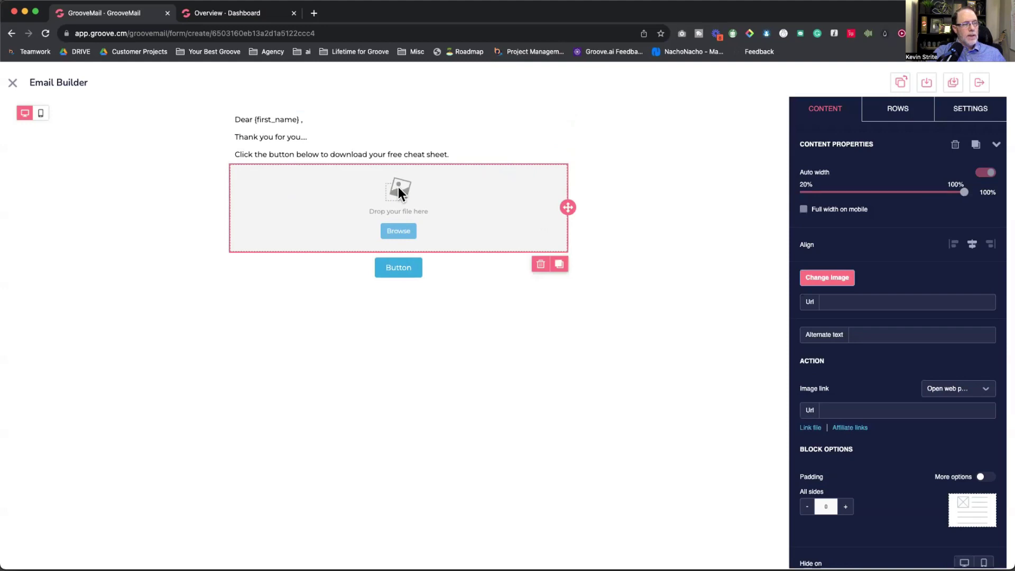
{"action": "left_click", "coordinate": [540, 264]}
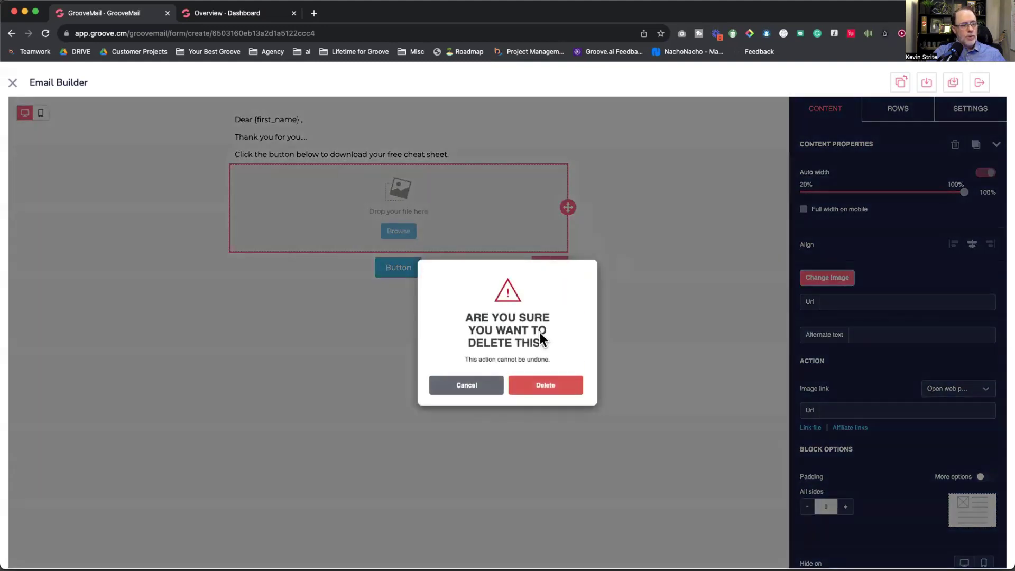
{"action": "left_click", "coordinate": [541, 396]}
Change the email button's label to "Download Here"
{"action": "left_click", "coordinate": [471, 176]}
{"action": "double_click", "coordinate": [410, 179]}
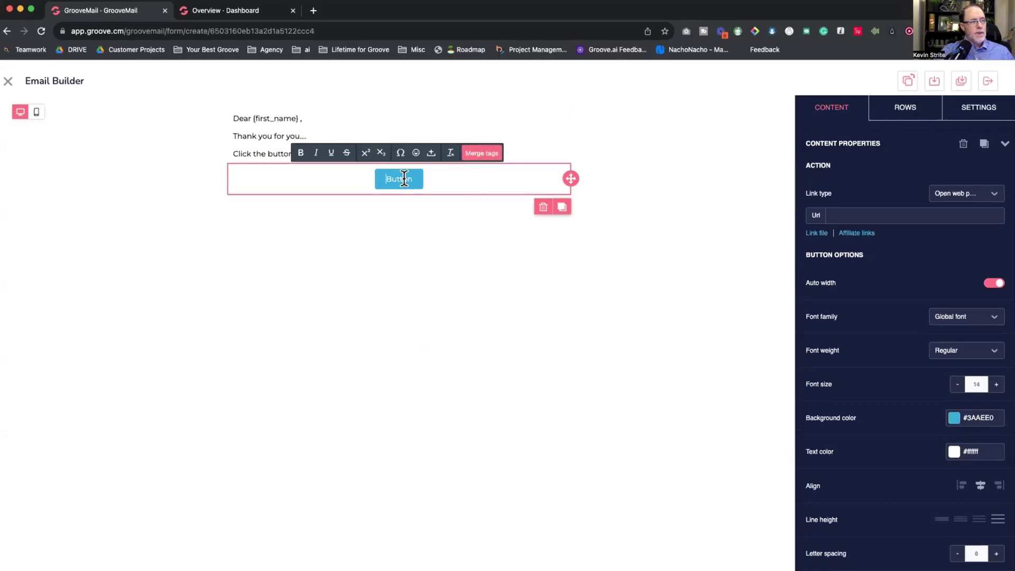
{"action": "type", "text": "Download Here"}
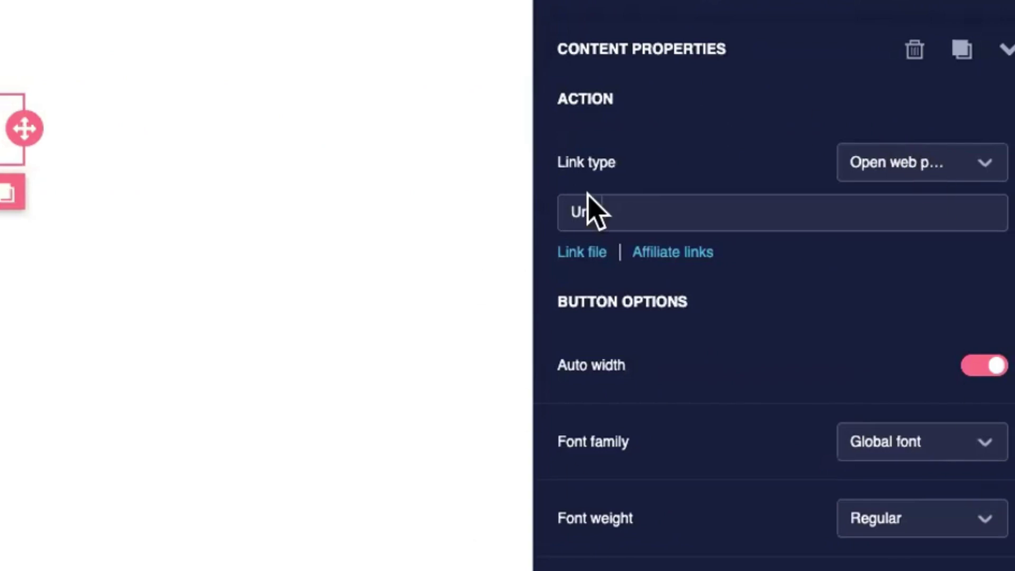
Set the button's link URL to the saved PDF download link from the text document
{"action": "left_click", "coordinate": [648, 203]}
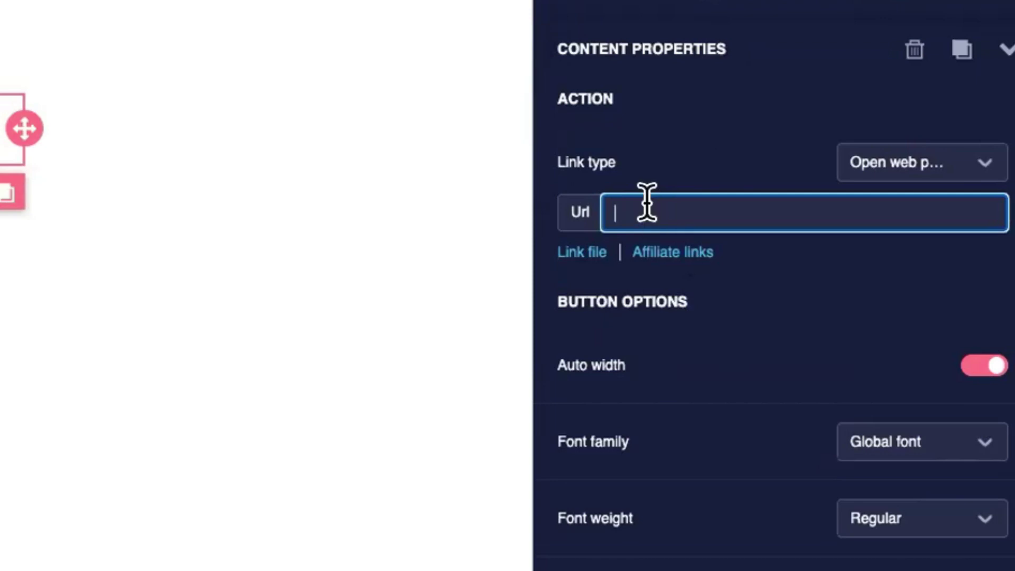
{"action": "left_click_drag", "start_coordinate": [793, 1], "coordinate": [122, 1]}
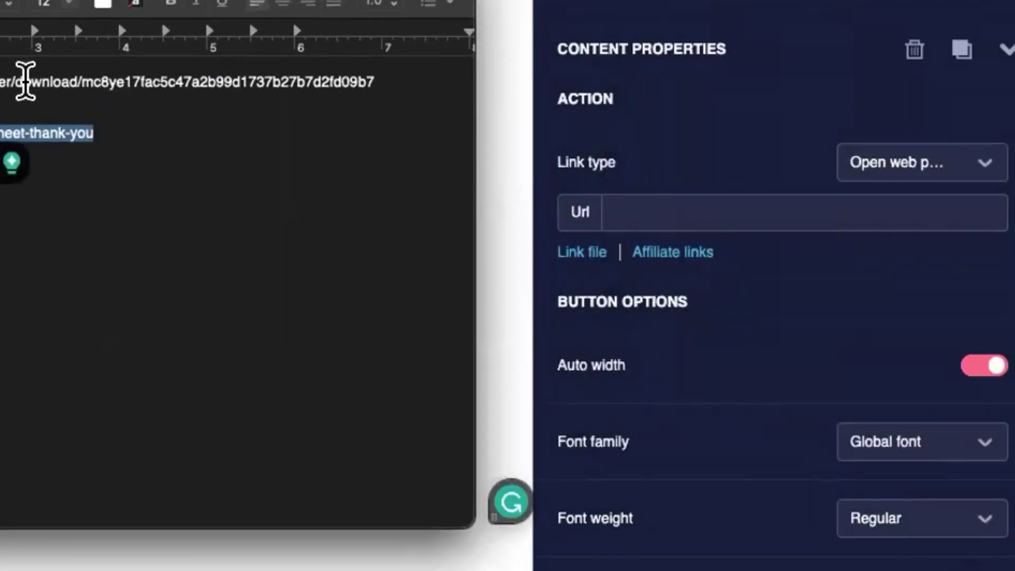
{"action": "triple_click", "coordinate": [15, 80]}
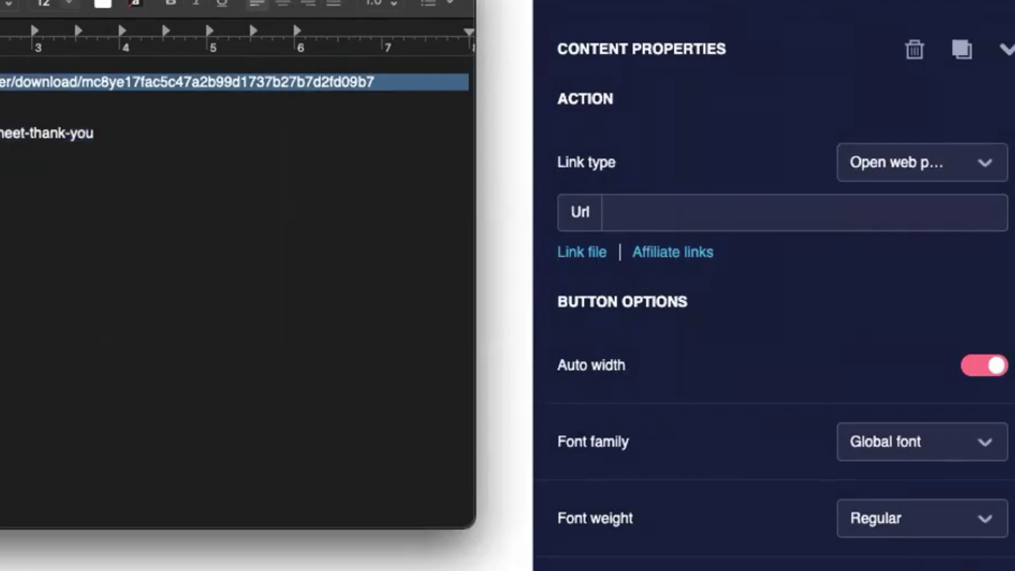
{"action": "key", "text": "super+Tab"}
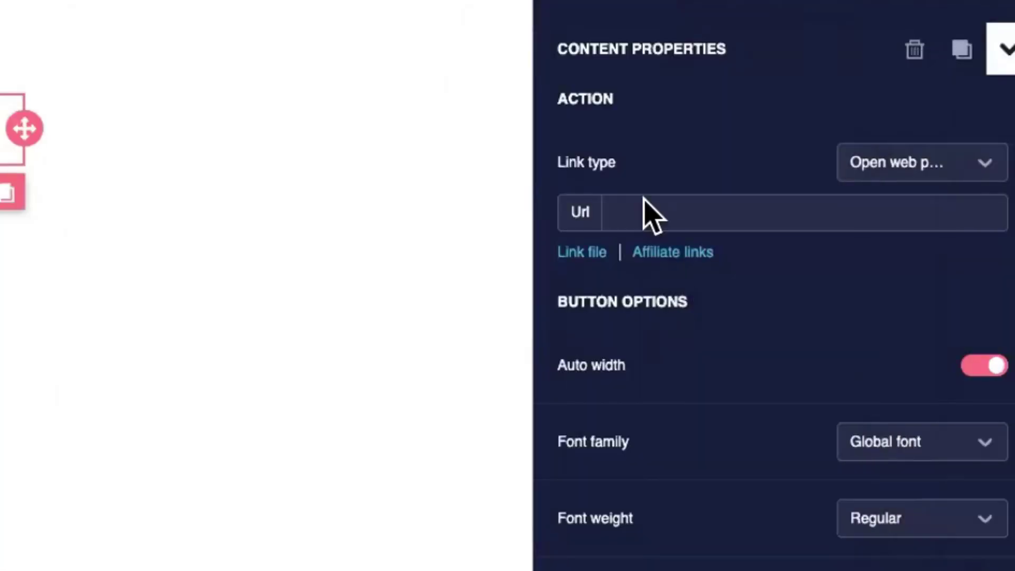
{"action": "left_click", "coordinate": [651, 211]}
{"action": "key", "text": "super+v"}
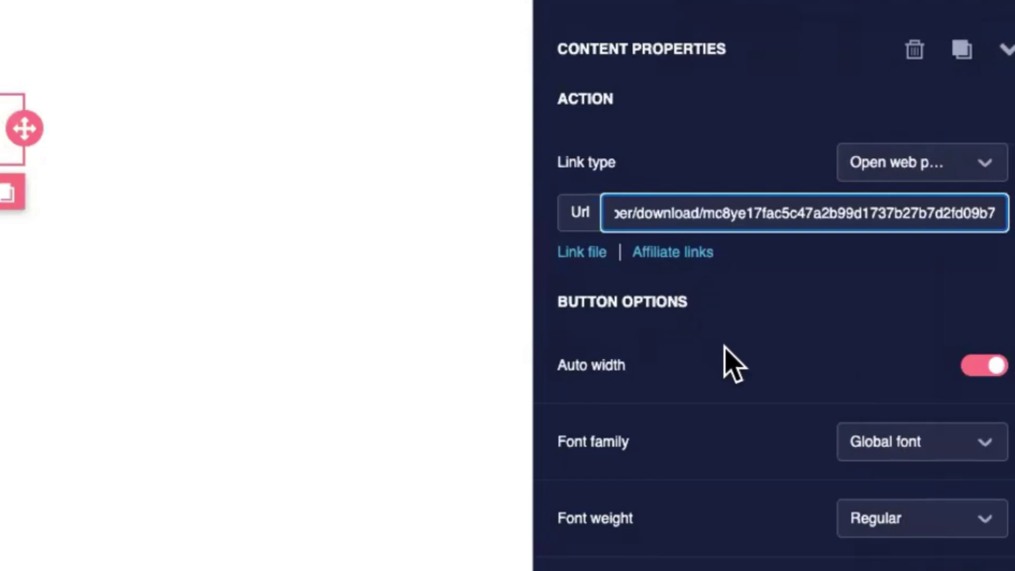
Set the download button's background color to orange (#f58b4f)
{"action": "scroll", "coordinate": [723, 360], "scroll_direction": "down", "scroll_amount": 3}
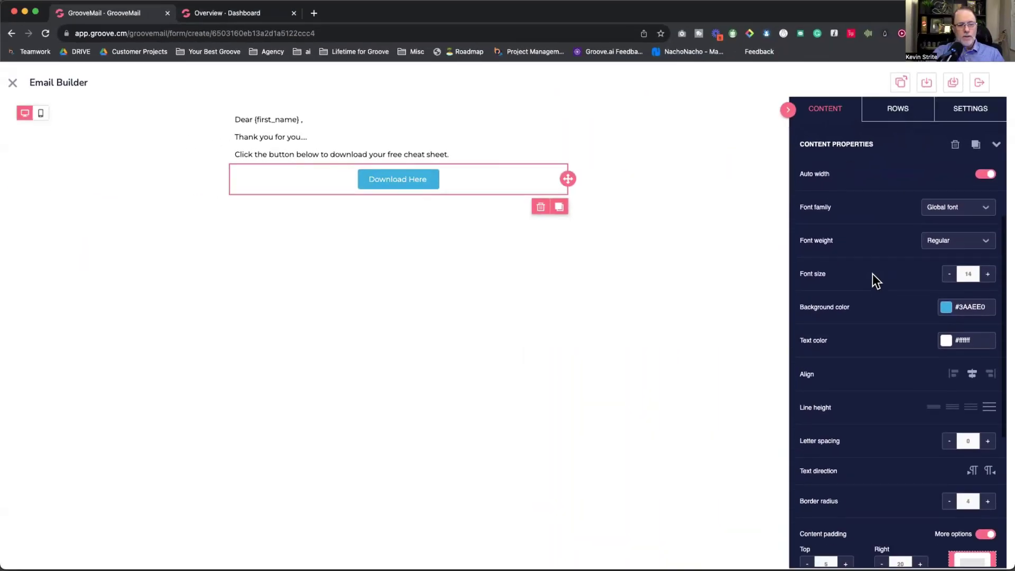
{"action": "scroll", "coordinate": [825, 298], "scroll_direction": "down", "scroll_amount": 3}
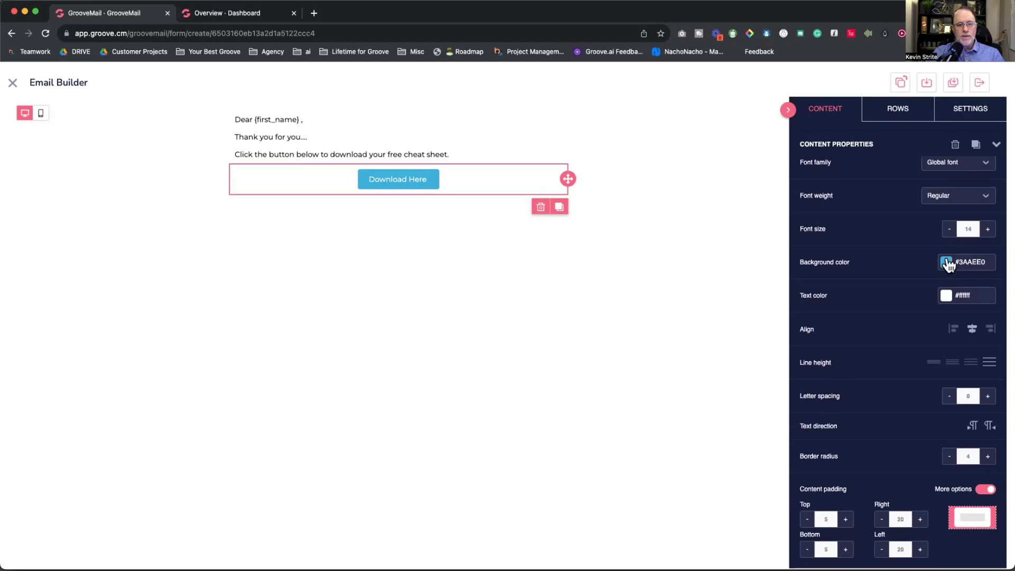
{"action": "left_click", "coordinate": [946, 261]}
{"action": "left_click", "coordinate": [870, 303]}
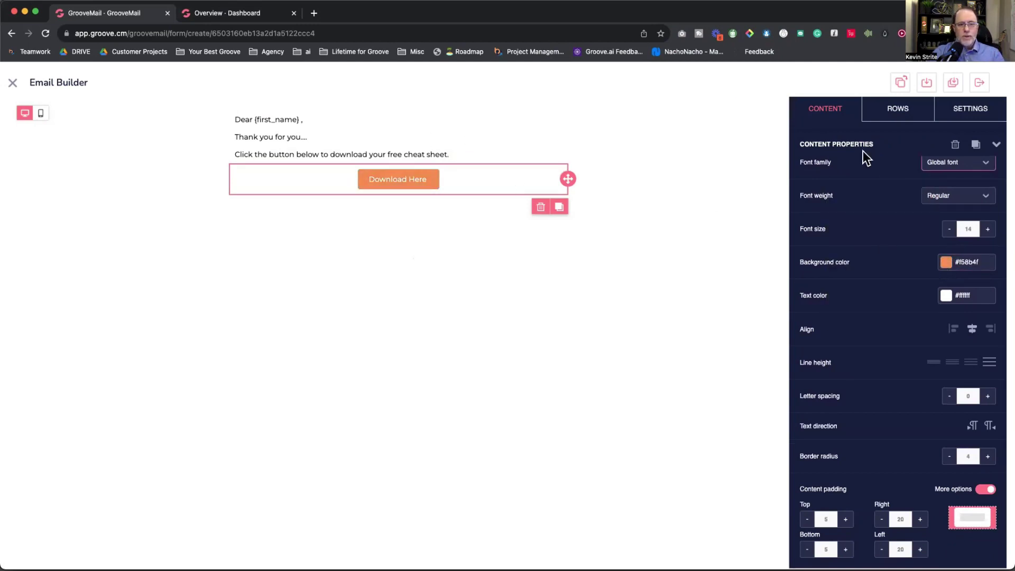
Add an image block below the download button and a new paragraph block between them
{"action": "left_click", "coordinate": [828, 110]}
{"action": "left_click_drag", "start_coordinate": [828, 232], "coordinate": [520, 216]}
{"action": "left_click_drag", "start_coordinate": [880, 158], "coordinate": [363, 201]}
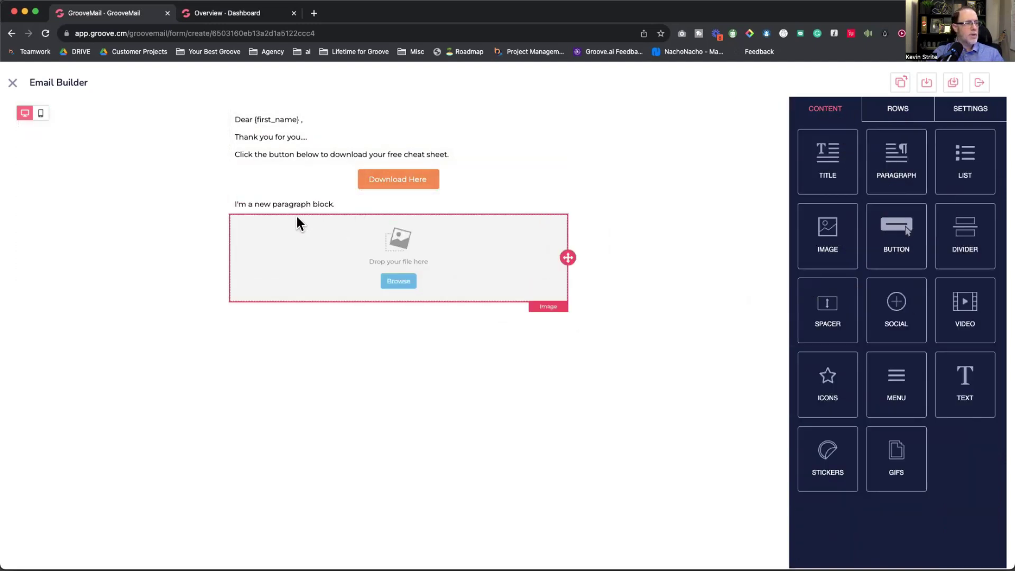
Replace the new paragraph's text with a sign-off of the sender's first name followed by "at Your Best Groove"
{"action": "left_click", "coordinate": [280, 207]}
{"action": "type", "text": "Kevin at Your"}
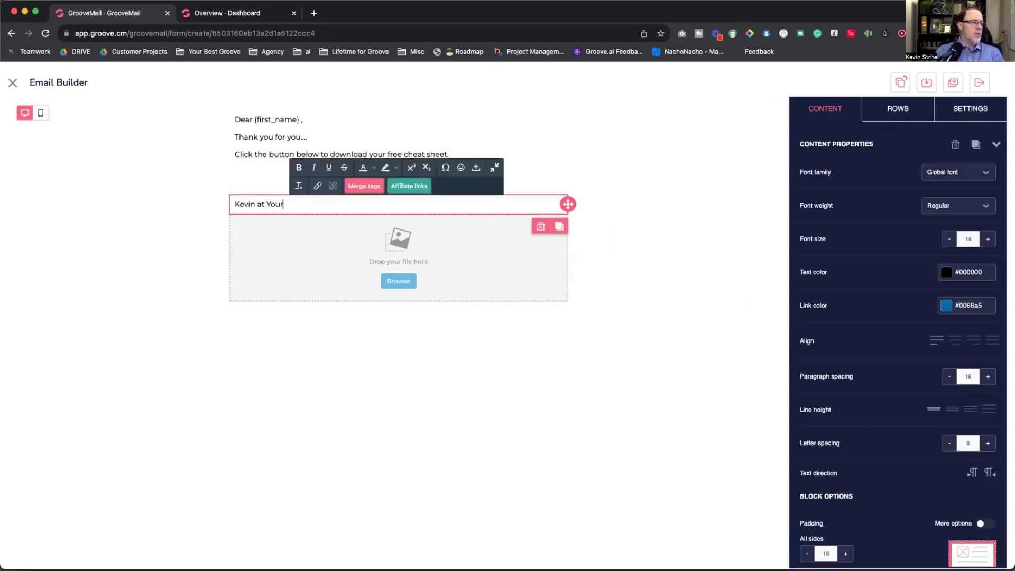
{"action": "type", "text": " Best Groove"}
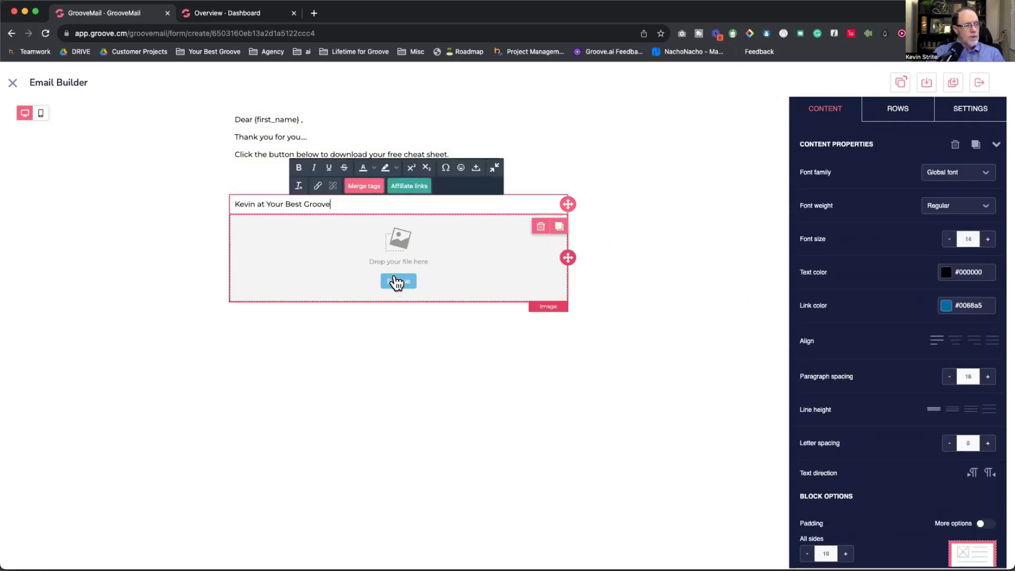
Fill the image block with the orange robot image GretaGrooveBot-3.png from the image library, at 25% width and aligned left
{"action": "left_click", "coordinate": [404, 282]}
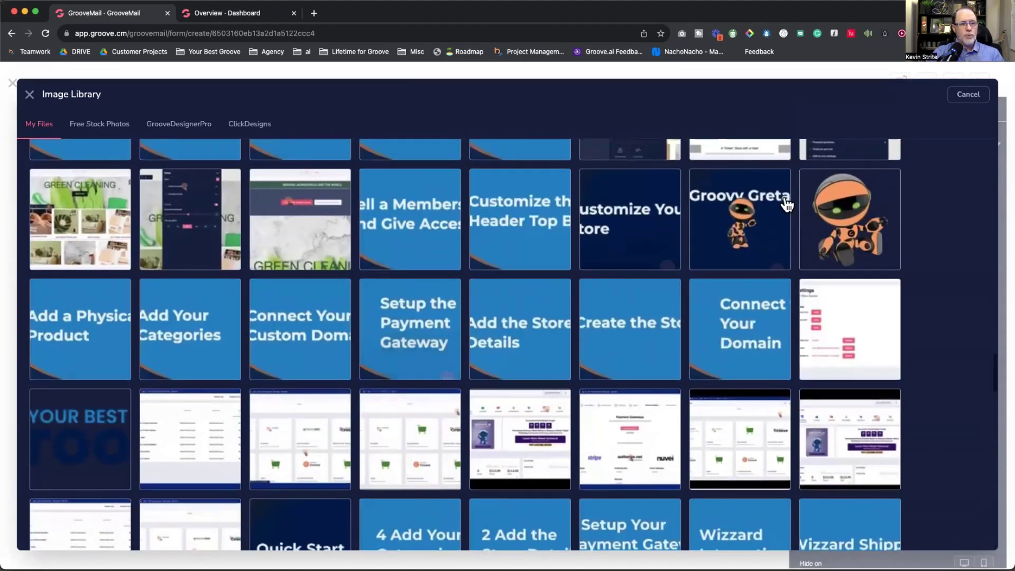
{"action": "double_click", "coordinate": [850, 219]}
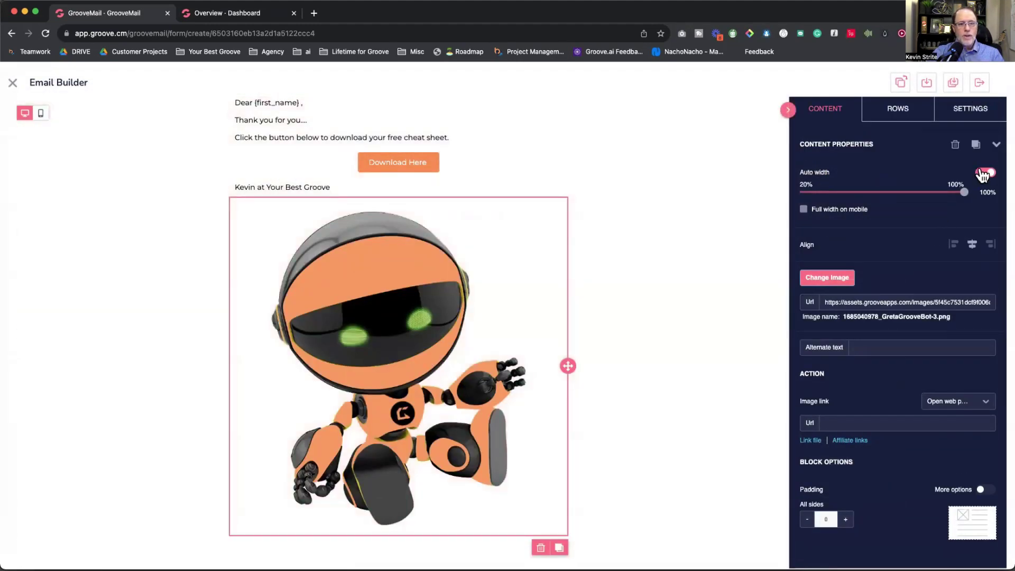
{"action": "left_click", "coordinate": [982, 175]}
{"action": "left_click_drag", "start_coordinate": [964, 192], "coordinate": [811, 201]}
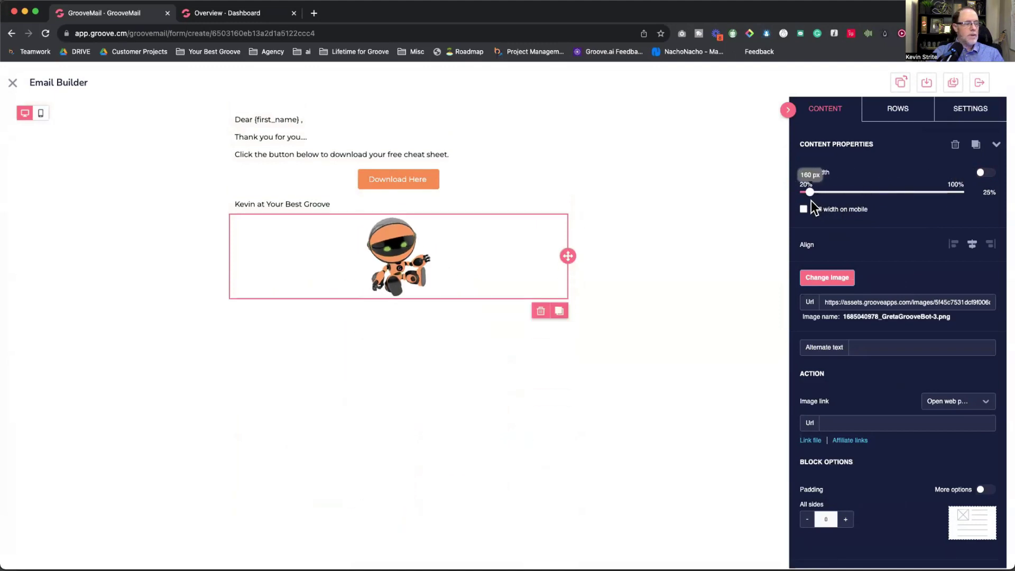
{"action": "left_click", "coordinate": [955, 242]}
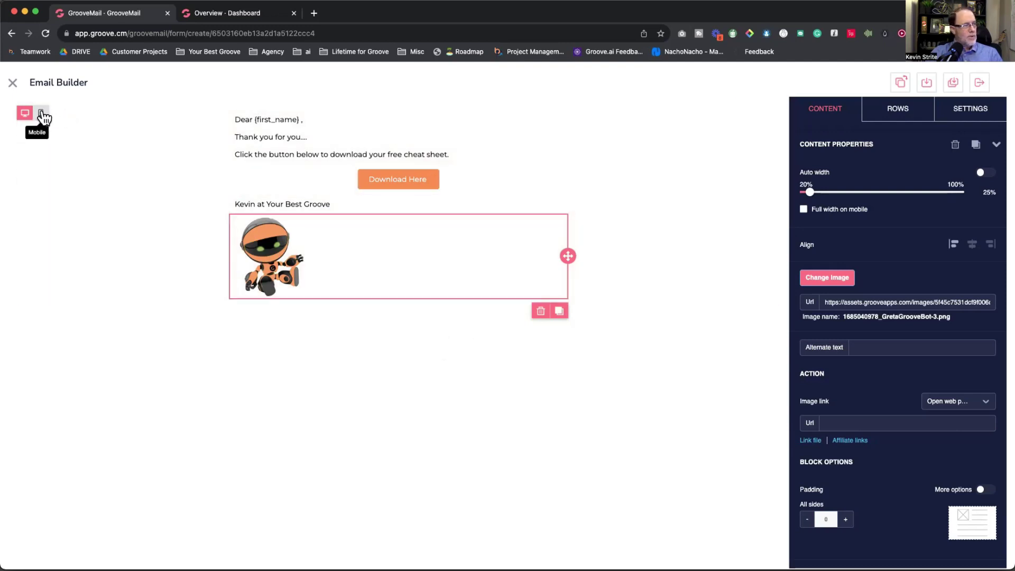
Preview the email in the mobile layout
{"action": "left_click", "coordinate": [42, 113]}
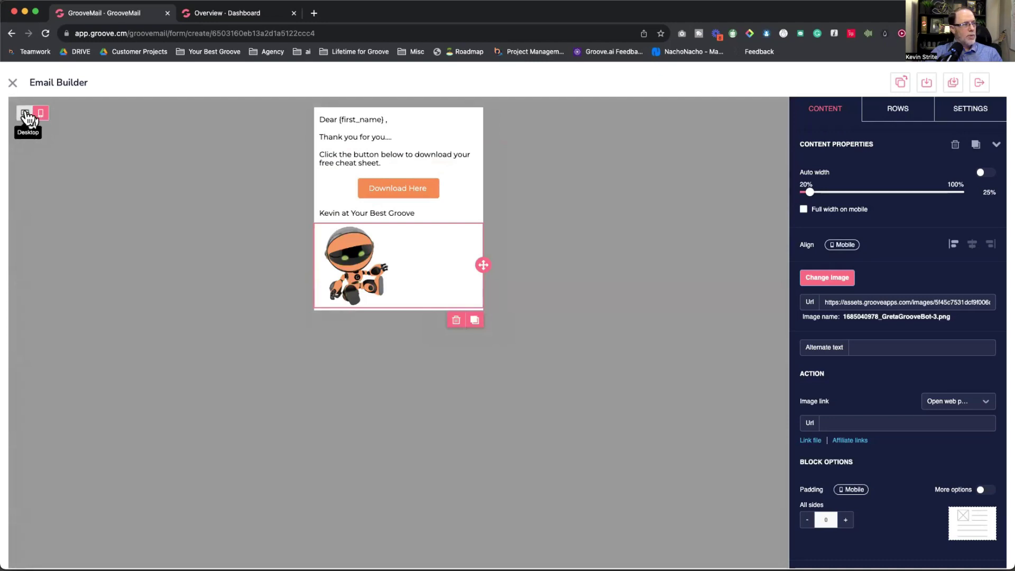
Return the email to the desktop layout, and save and exit it as "Cheat Sheet September" in Default Category
{"action": "left_click", "coordinate": [25, 113]}
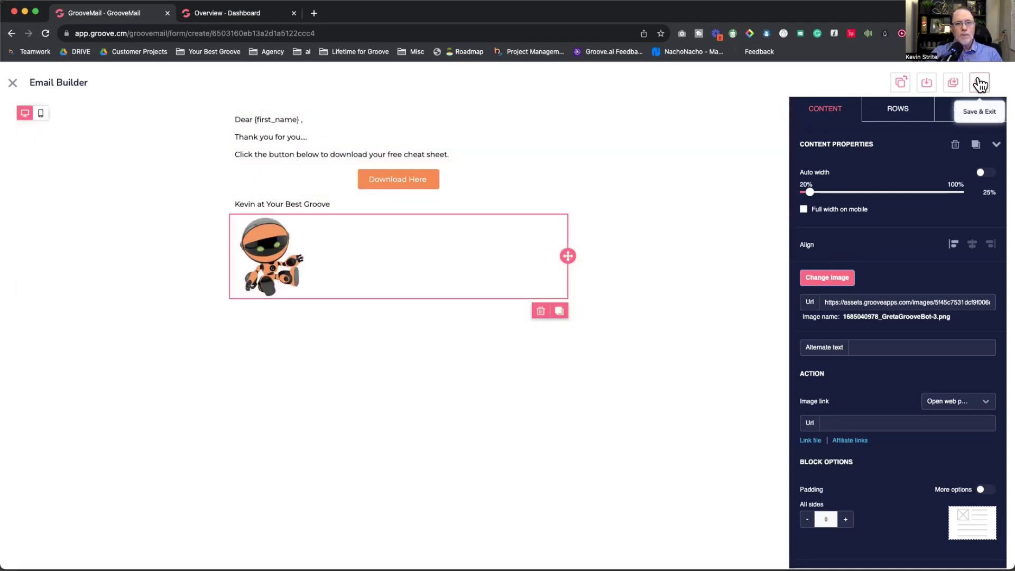
{"action": "left_click", "coordinate": [979, 85]}
{"action": "left_click", "coordinate": [410, 292]}
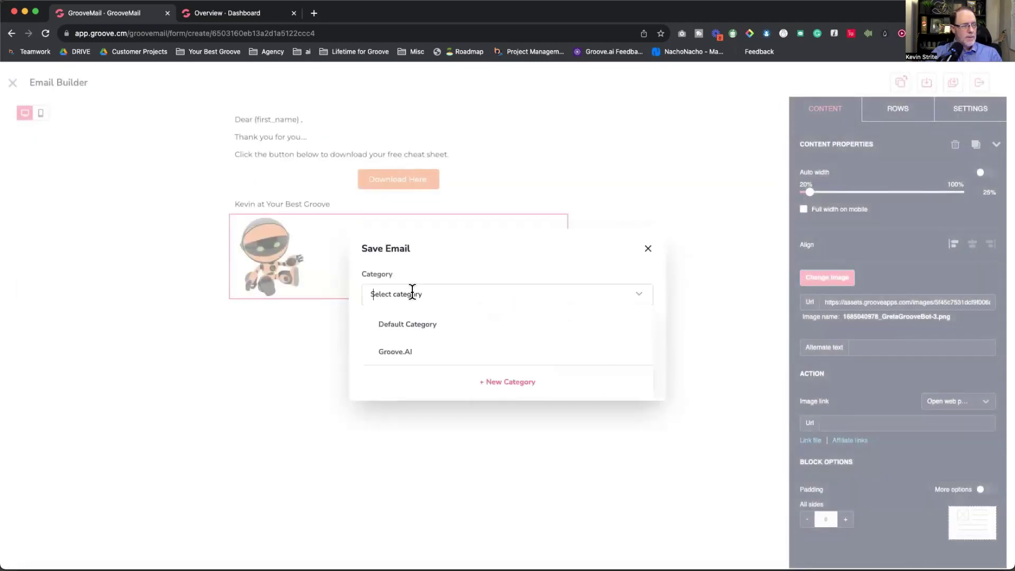
{"action": "left_click", "coordinate": [411, 323]}
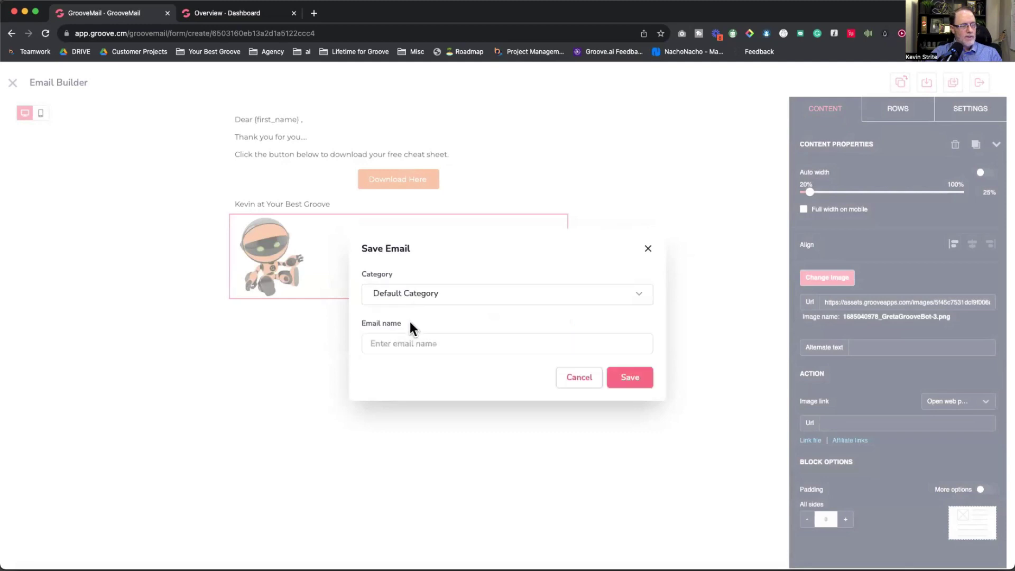
{"action": "left_click", "coordinate": [465, 292]}
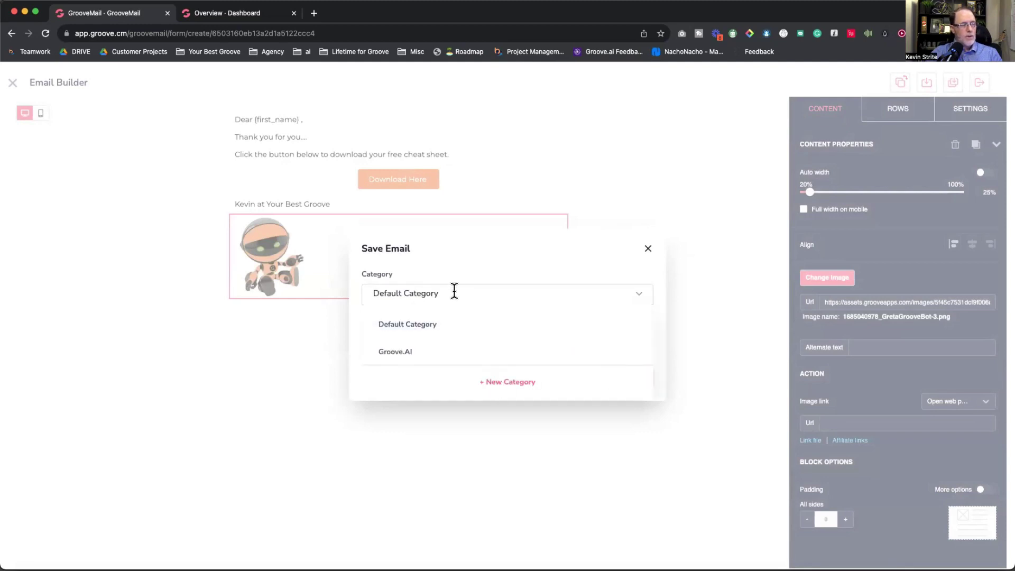
{"action": "left_click", "coordinate": [418, 326]}
{"action": "left_click", "coordinate": [415, 340]}
{"action": "type", "text": "Cheat S"}
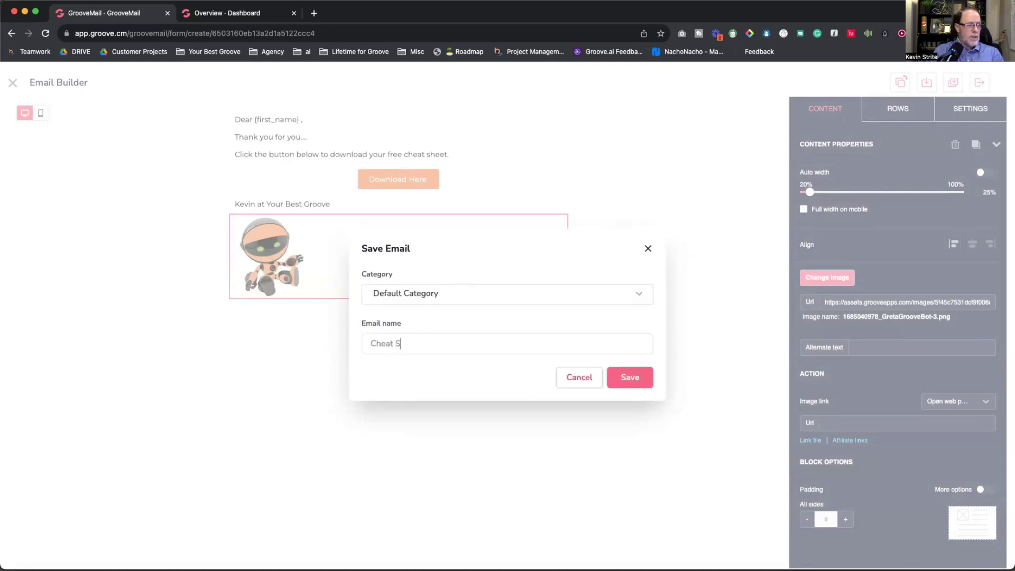
{"action": "type", "text": "heet September"}
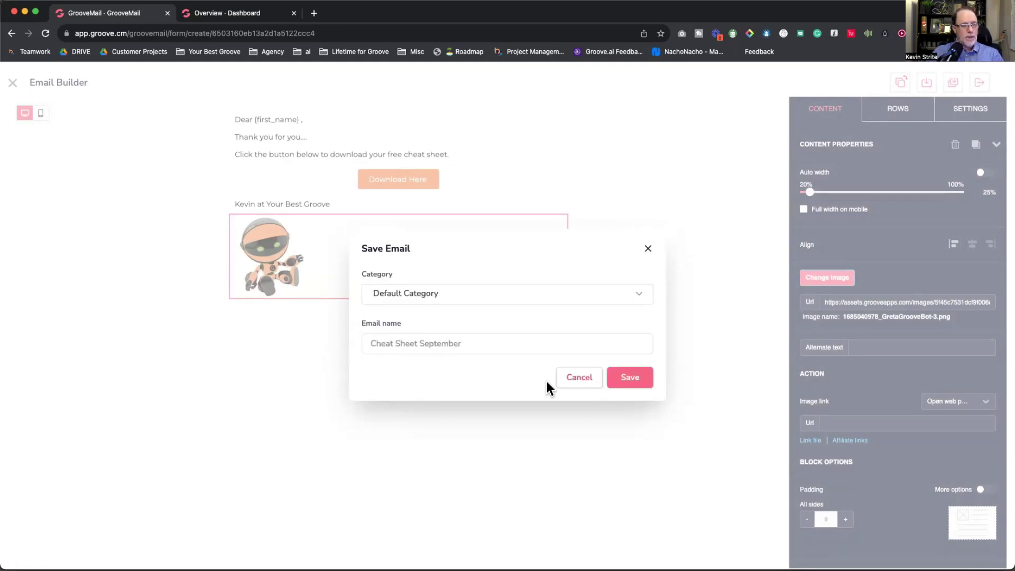
{"action": "left_click", "coordinate": [628, 378]}
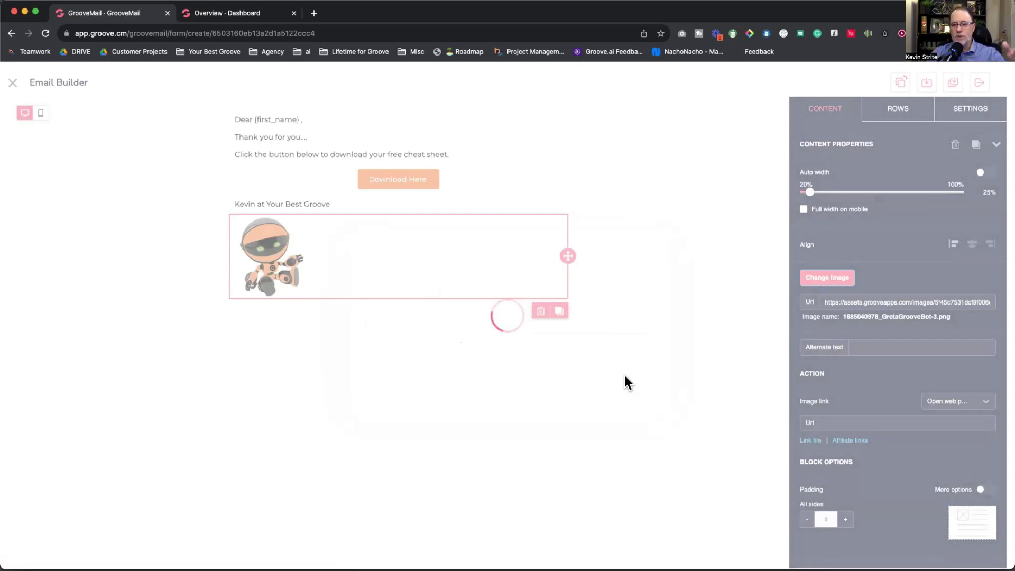
Enable sending the form response to the current account's email under Forward Responses
{"action": "scroll", "coordinate": [605, 266], "scroll_direction": "up", "scroll_amount": 3}
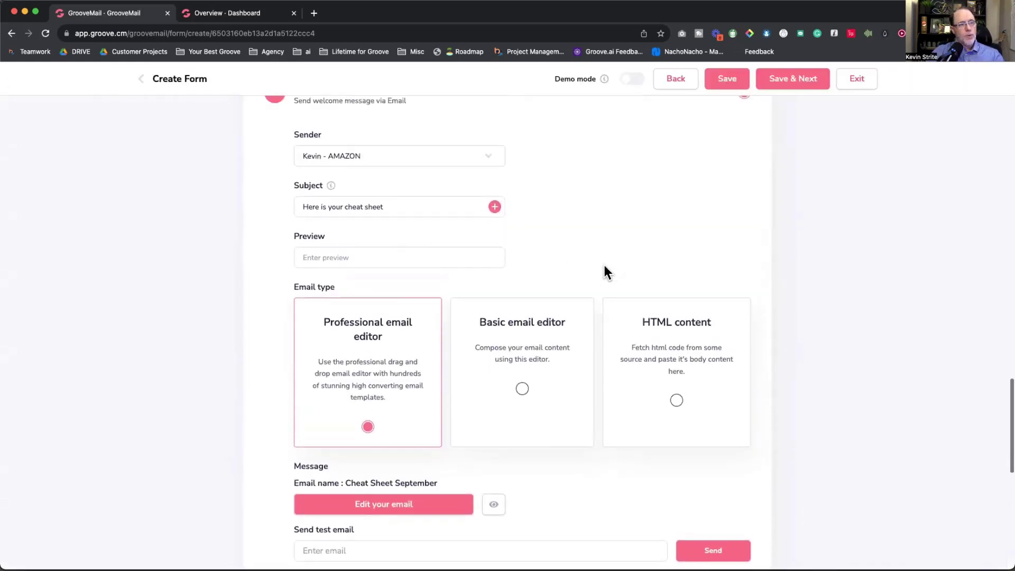
{"action": "scroll", "coordinate": [605, 265], "scroll_direction": "down", "scroll_amount": 3}
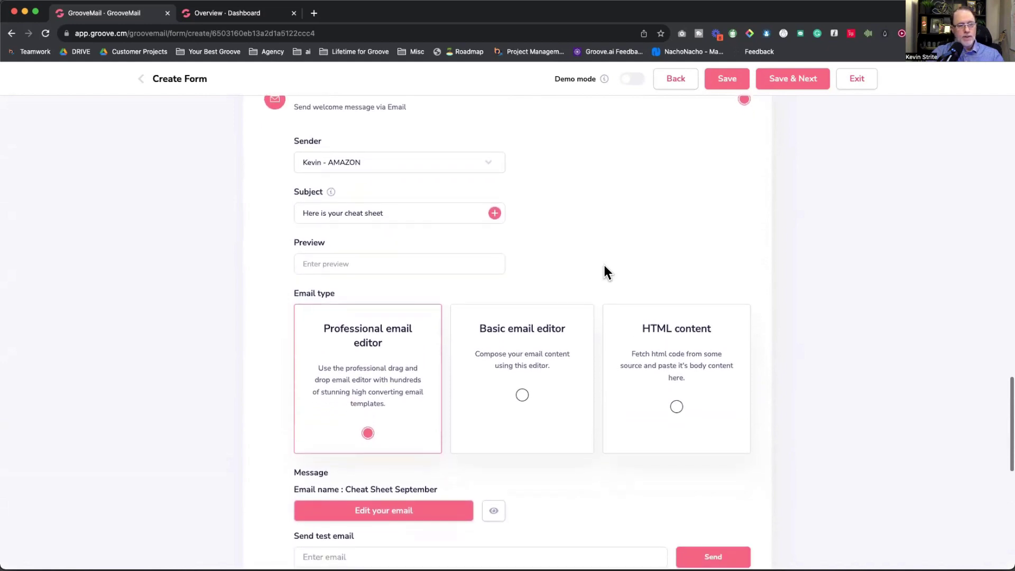
{"action": "scroll", "coordinate": [581, 286], "scroll_direction": "down", "scroll_amount": 1}
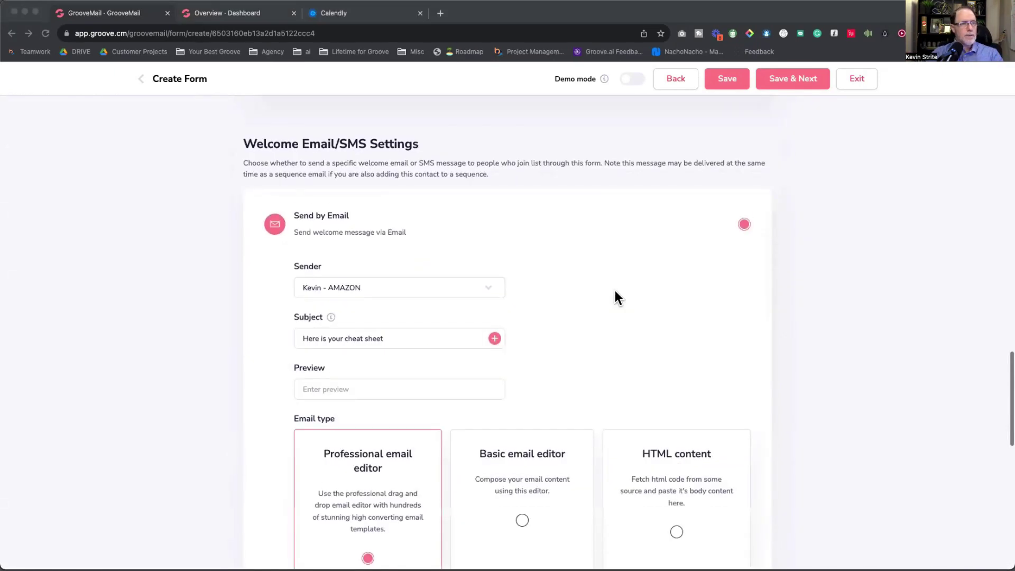
{"action": "scroll", "coordinate": [615, 296], "scroll_direction": "down", "scroll_amount": 15}
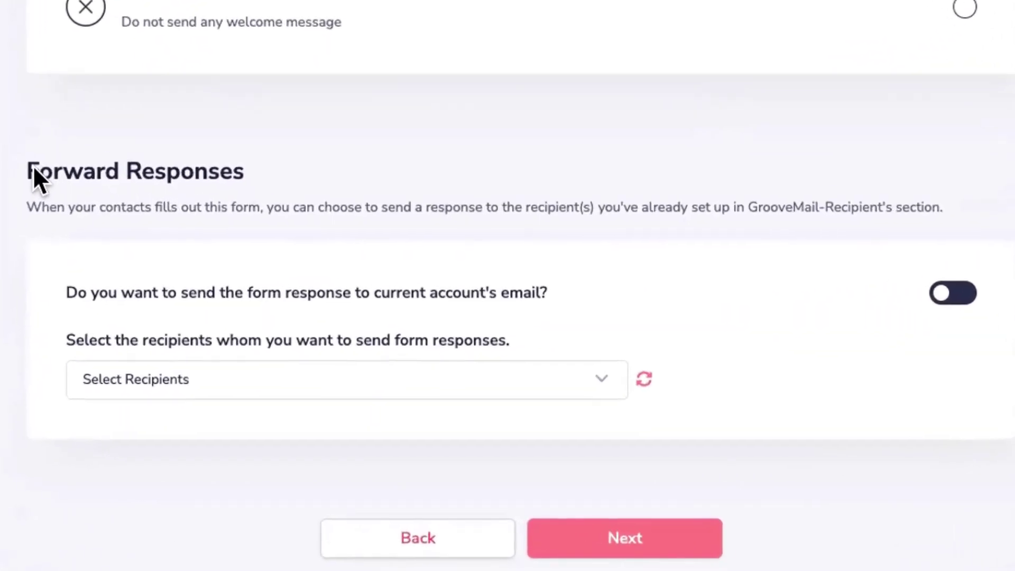
{"action": "left_click_drag", "start_coordinate": [15, 157], "coordinate": [239, 165]}
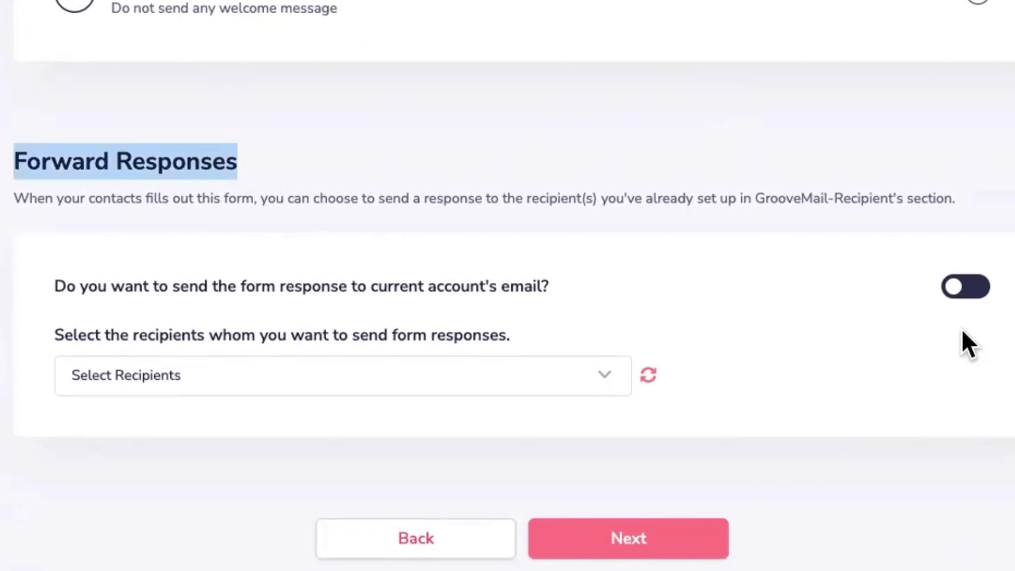
{"action": "left_click", "coordinate": [969, 294]}
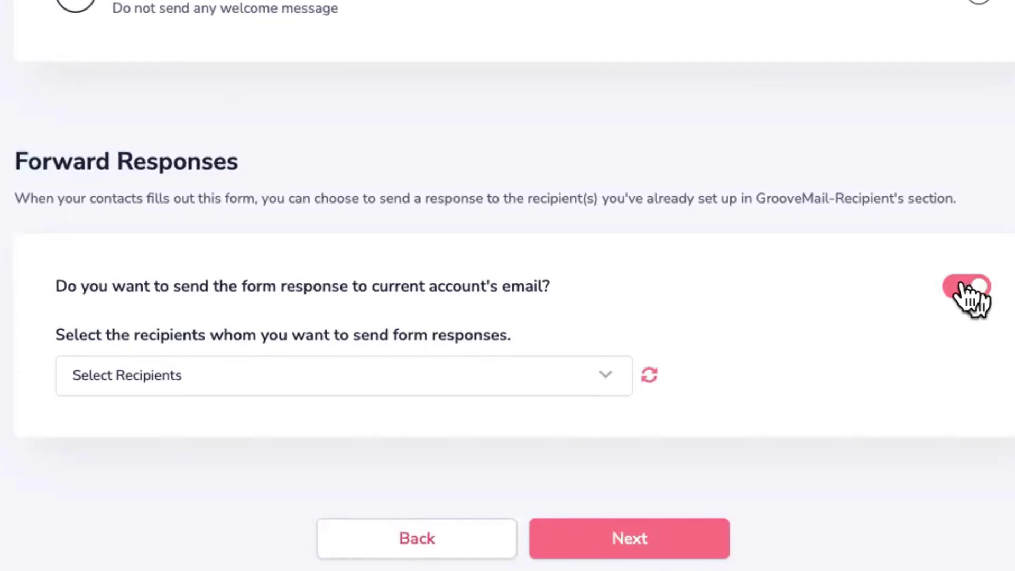
{"action": "left_click_drag", "start_coordinate": [172, 286], "coordinate": [525, 289]}
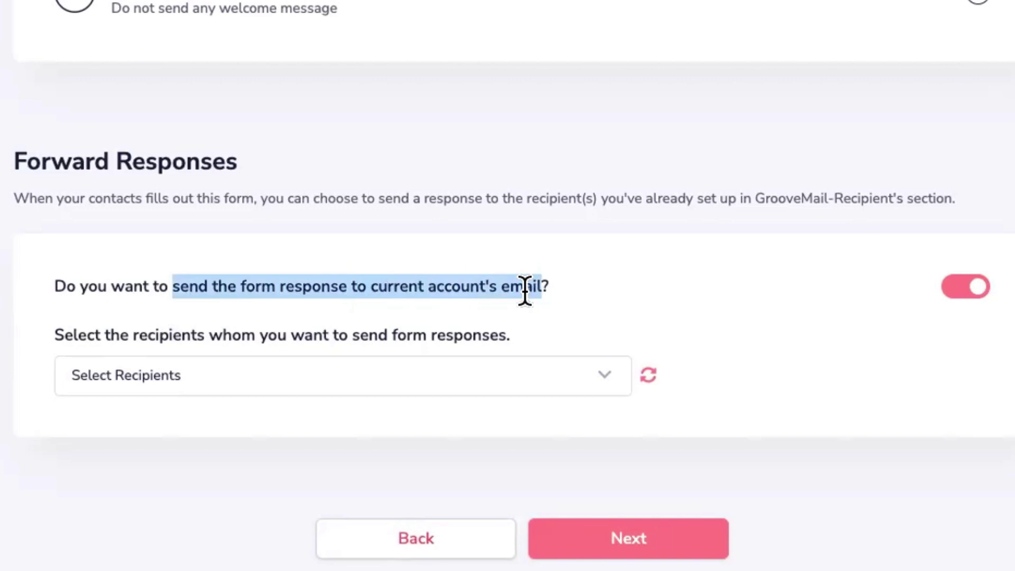
{"action": "left_click", "coordinate": [620, 296]}
{"action": "left_click", "coordinate": [961, 288]}
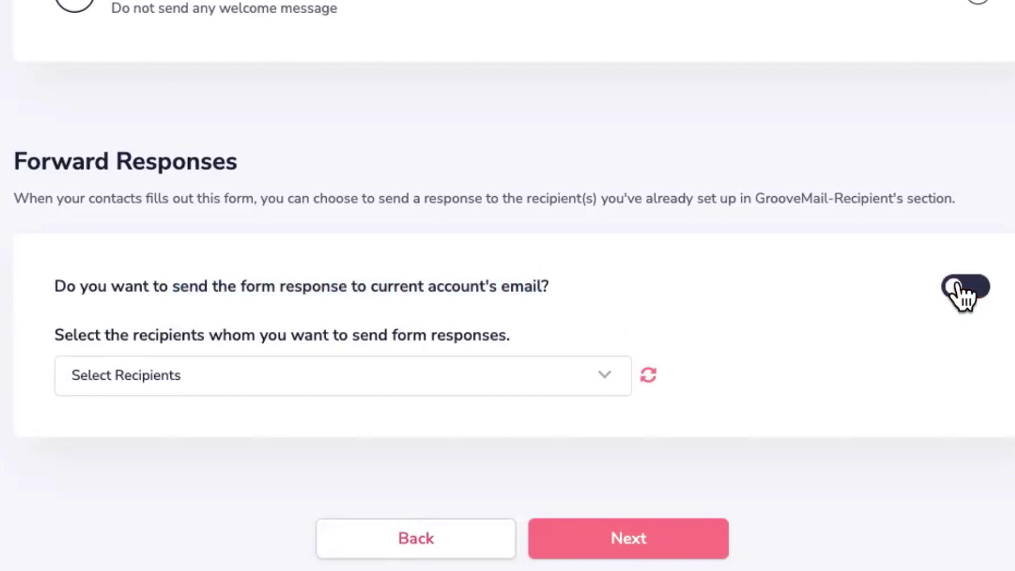
{"action": "left_click", "coordinate": [961, 288]}
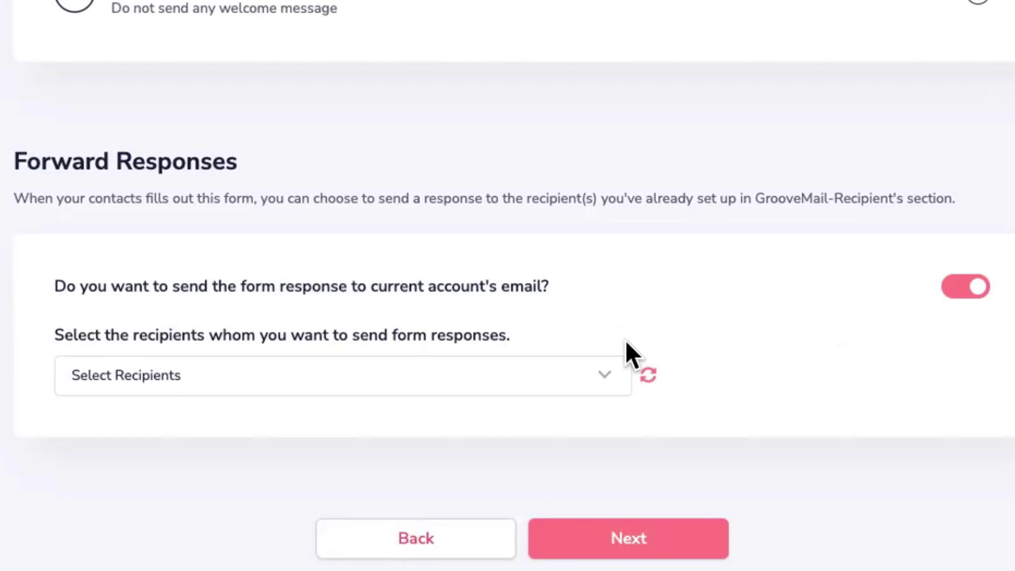
Check the form for creating a new response recipient, and close it without creating one
{"action": "left_click", "coordinate": [600, 374]}
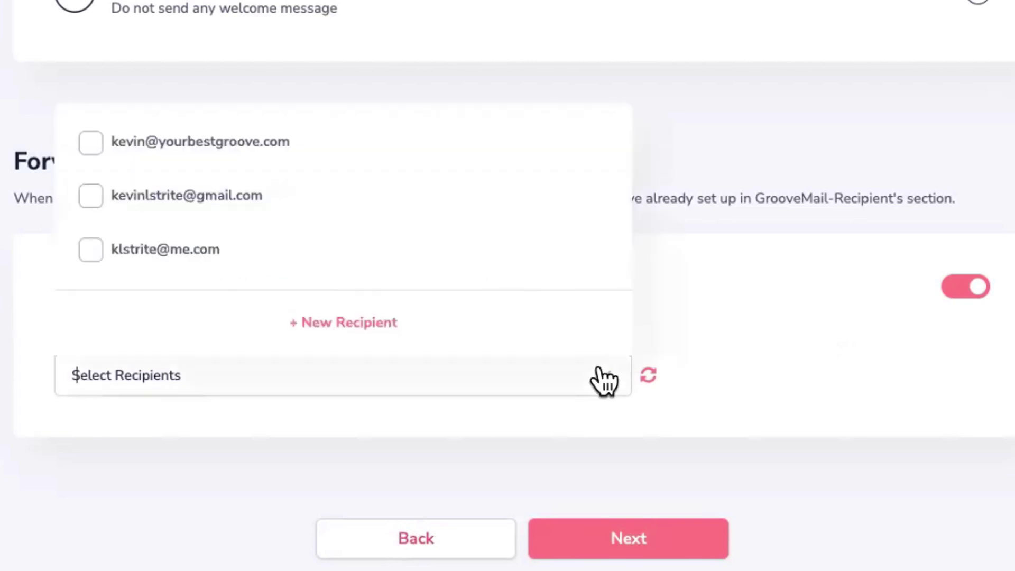
{"action": "left_click", "coordinate": [355, 318]}
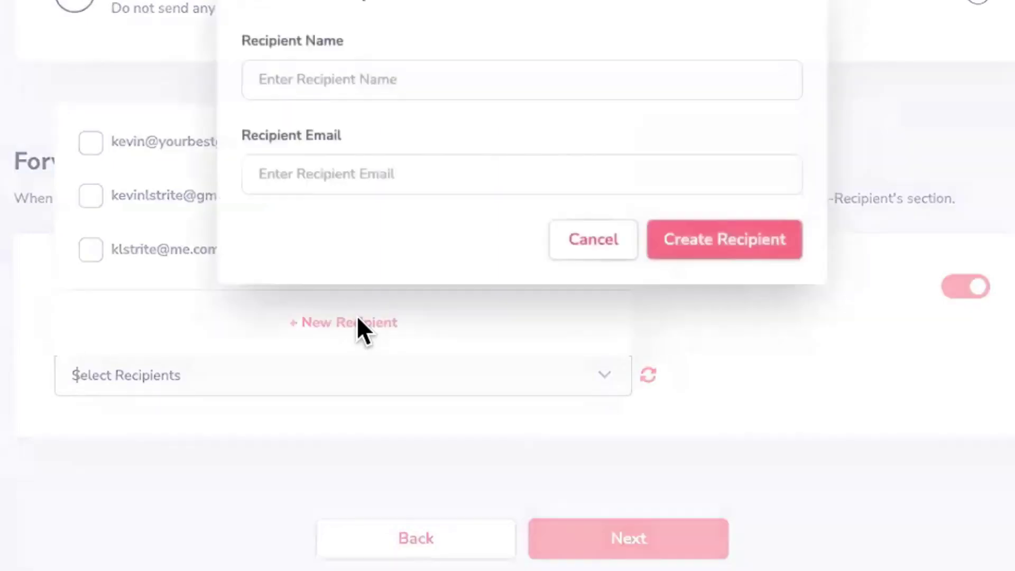
{"action": "left_click", "coordinate": [383, 177]}
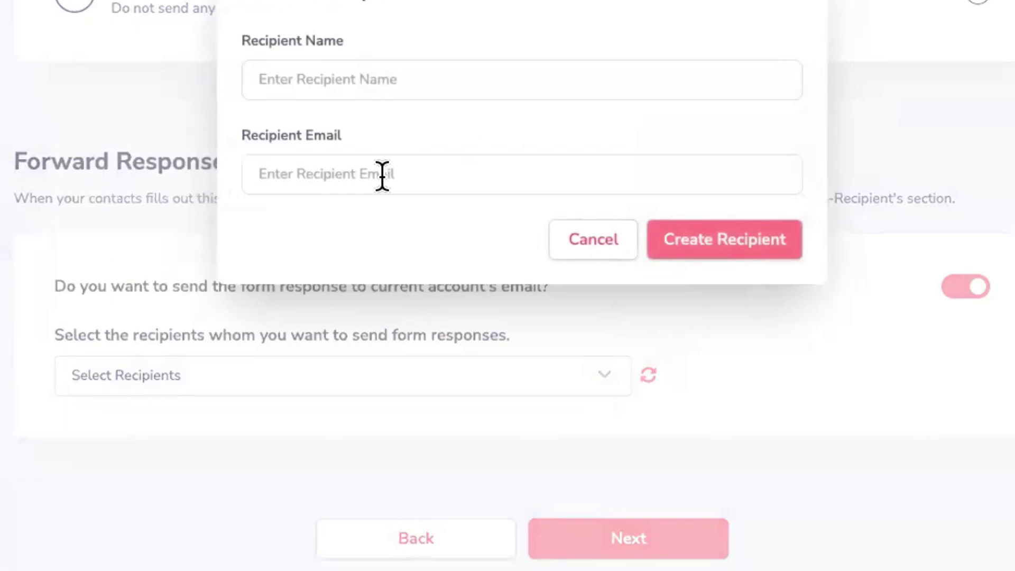
{"action": "left_click", "coordinate": [794, 7]}
Choose the sender's Gmail address from the existing recipients to receive the form responses
{"action": "left_click", "coordinate": [339, 379]}
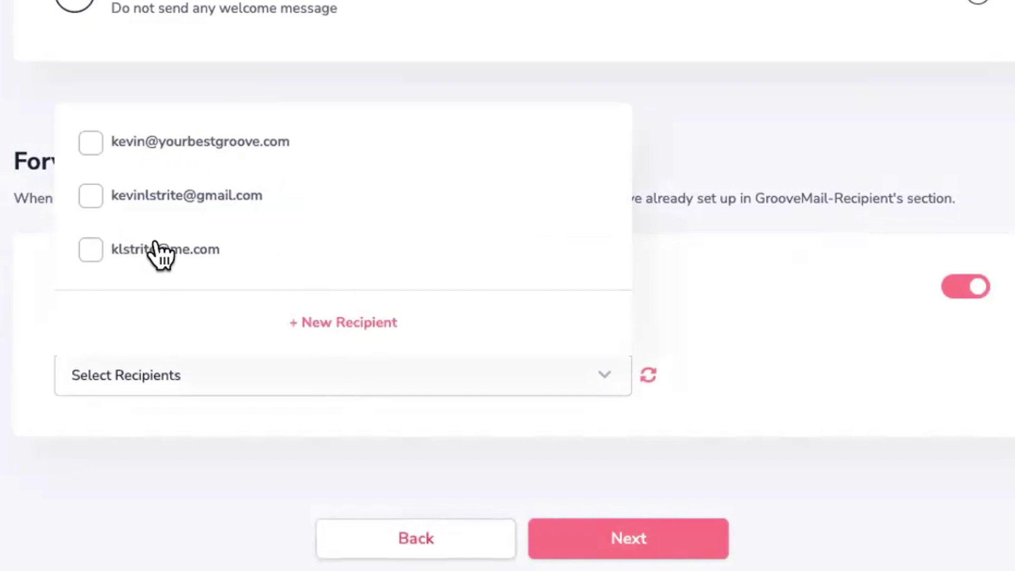
{"action": "left_click", "coordinate": [92, 197]}
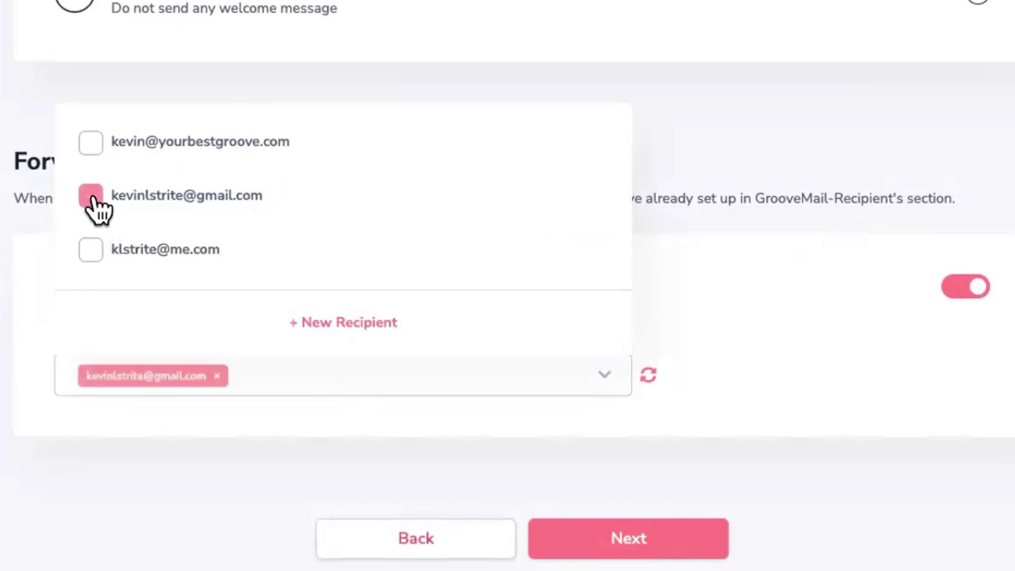
{"action": "left_click", "coordinate": [757, 354]}
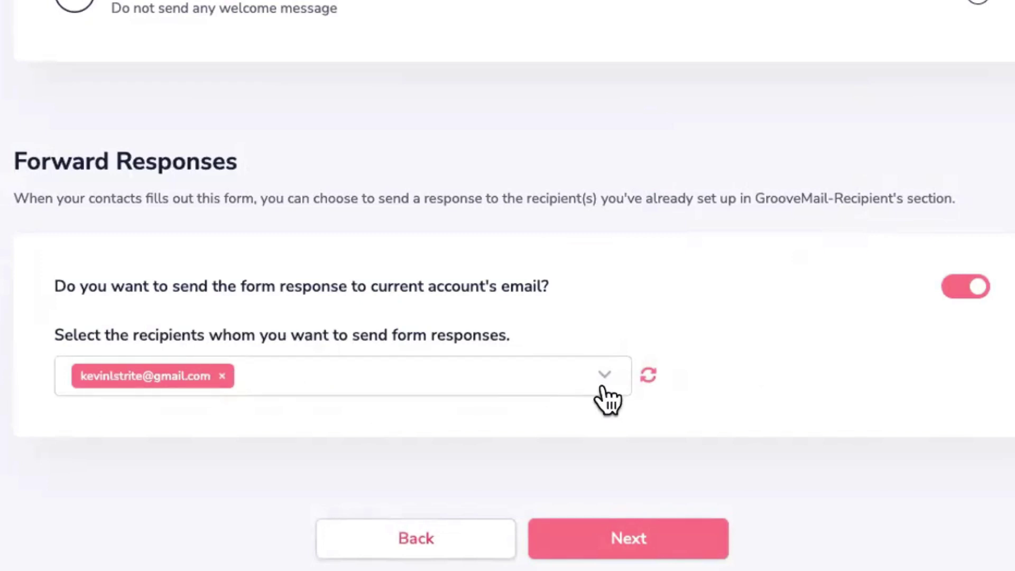
{"action": "left_click", "coordinate": [955, 290]}
{"action": "left_click", "coordinate": [955, 289]}
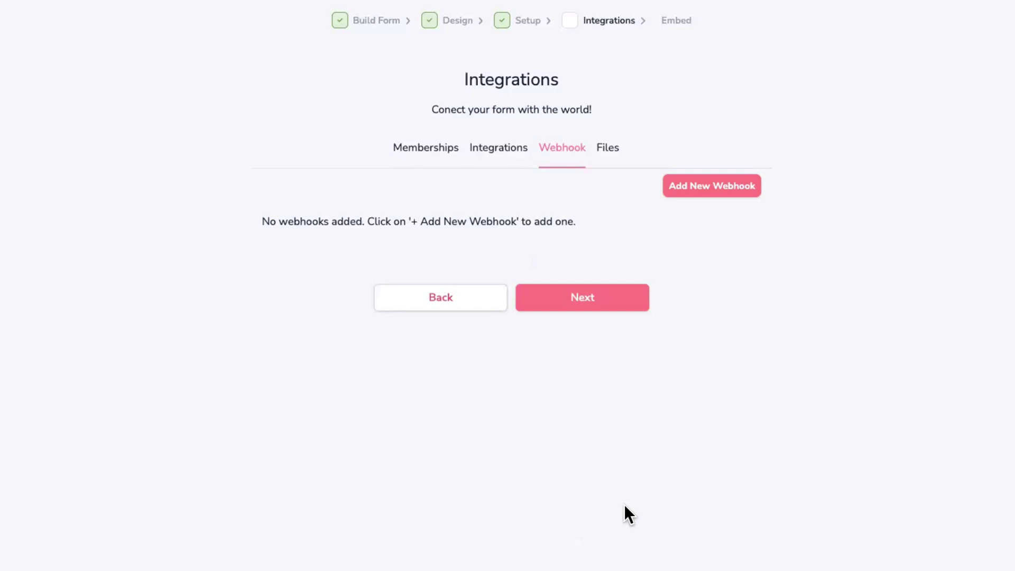
Add a membership integration to the form for Groove For Growth Academy with the access level Five Things Free
{"action": "left_click", "coordinate": [420, 148]}
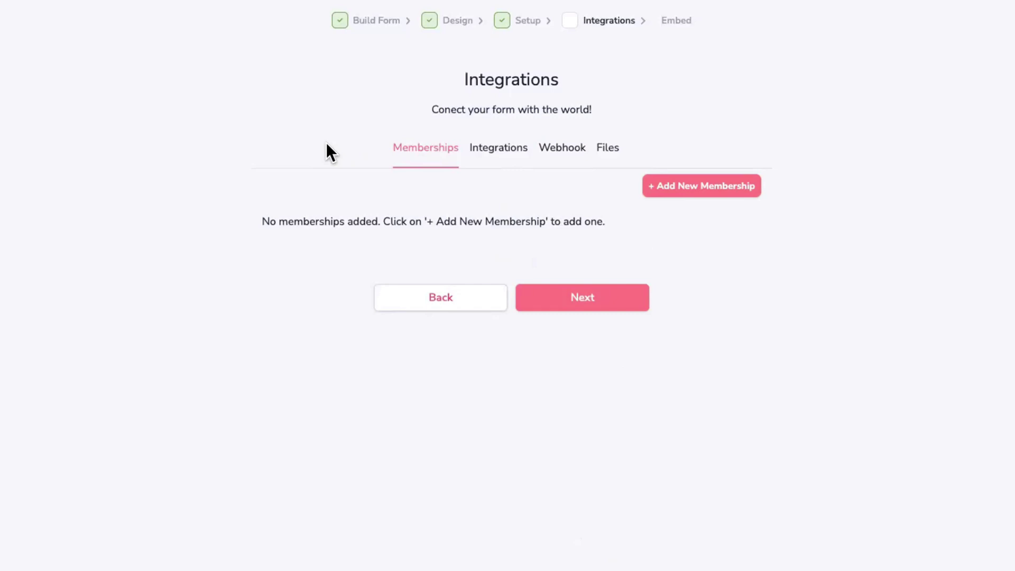
{"action": "left_click", "coordinate": [690, 182]}
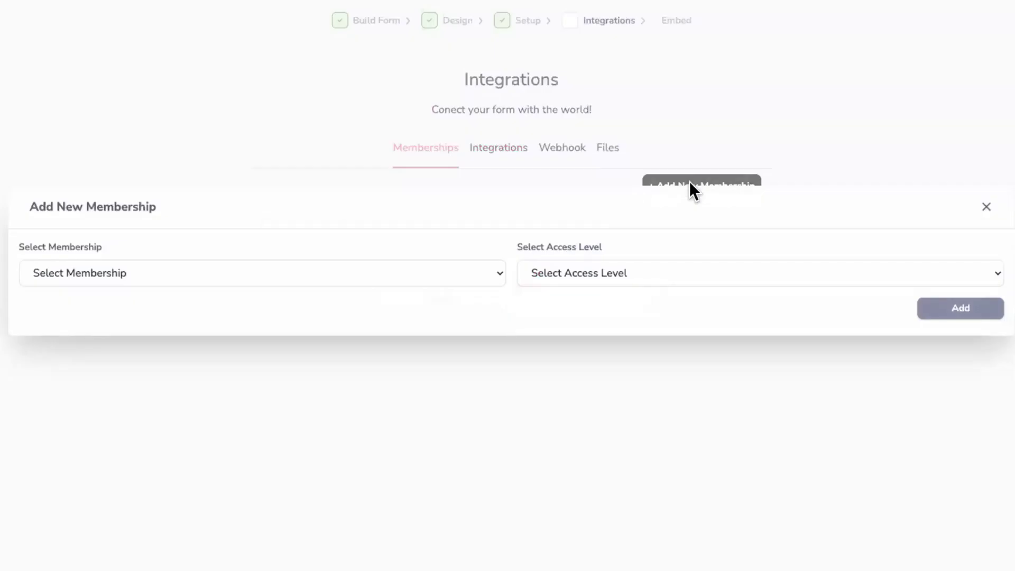
{"action": "left_click", "coordinate": [278, 271]}
{"action": "left_click", "coordinate": [593, 275]}
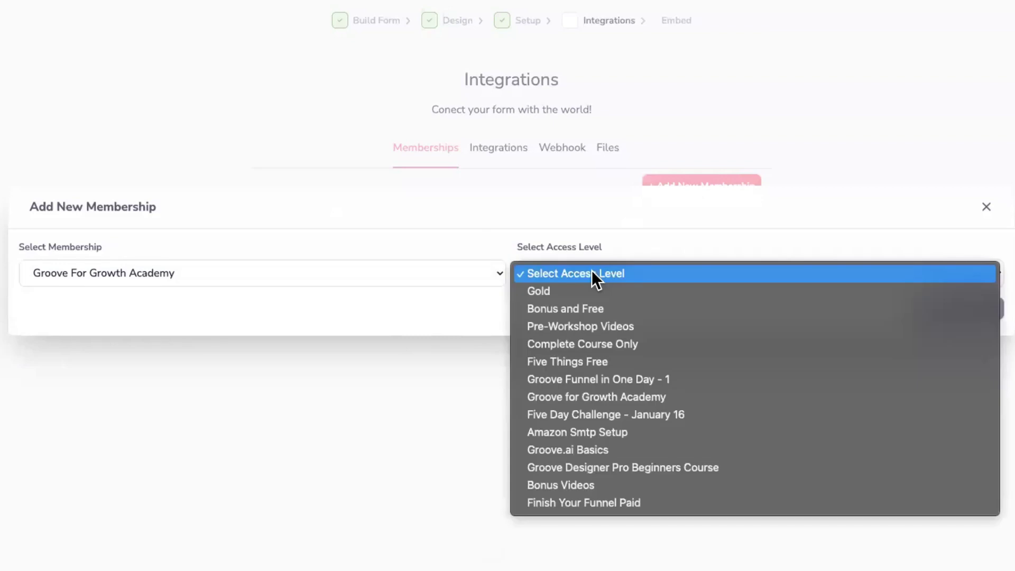
{"action": "left_click", "coordinate": [581, 362]}
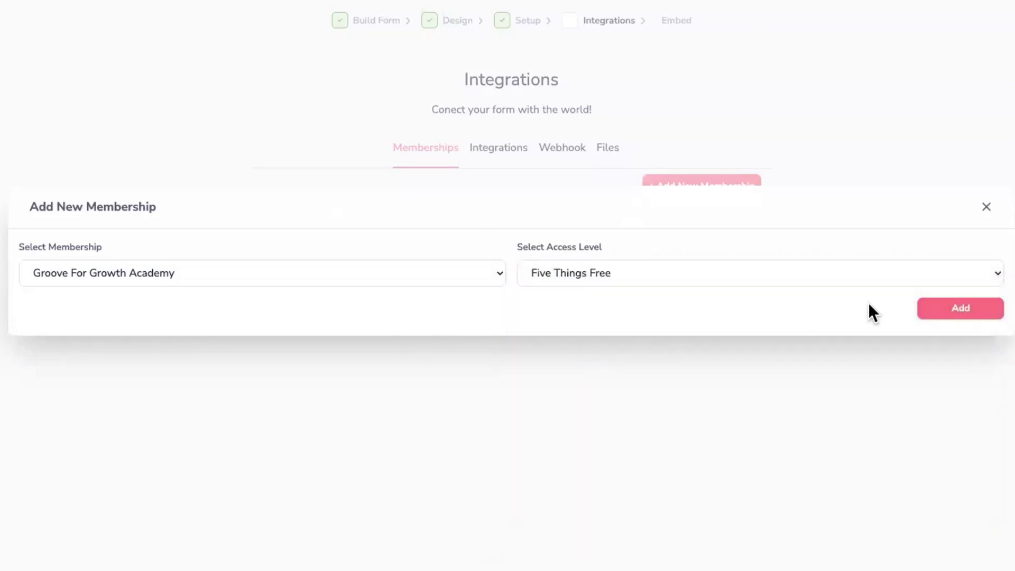
{"action": "left_click", "coordinate": [949, 312]}
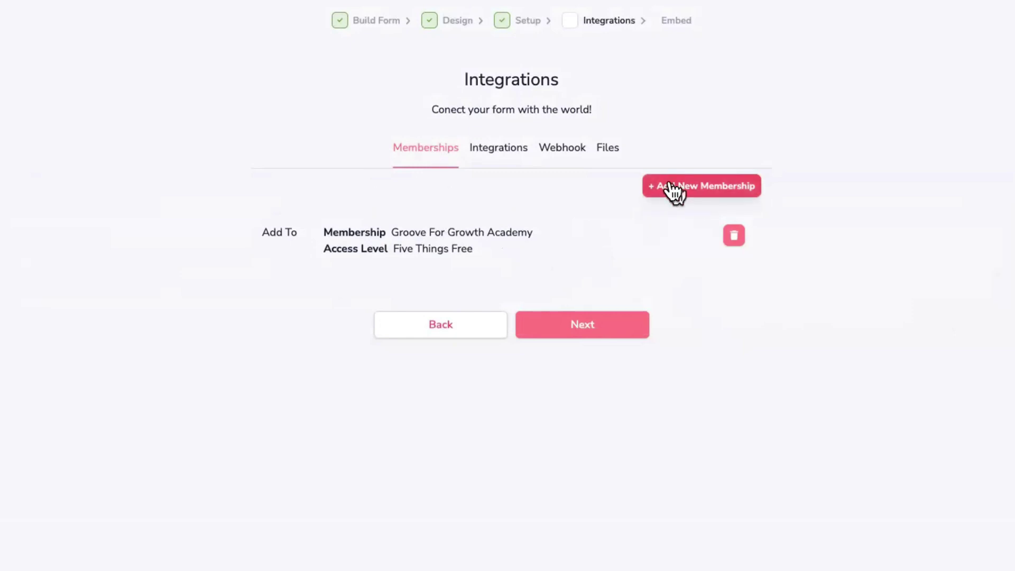
Review the third-party integration types available for the form, and close the dialog without adding one
{"action": "left_click", "coordinate": [503, 149]}
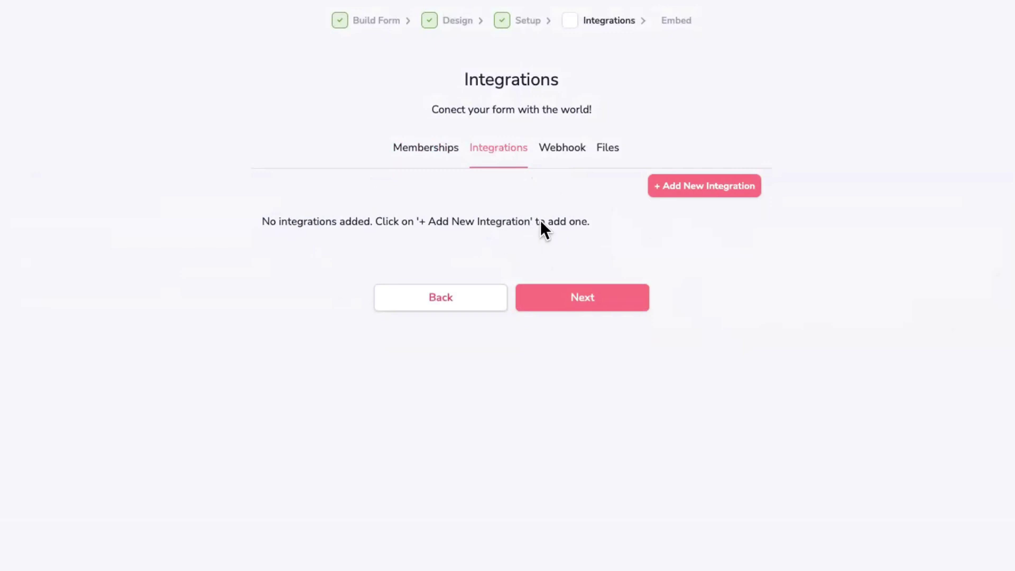
{"action": "left_click", "coordinate": [674, 189]}
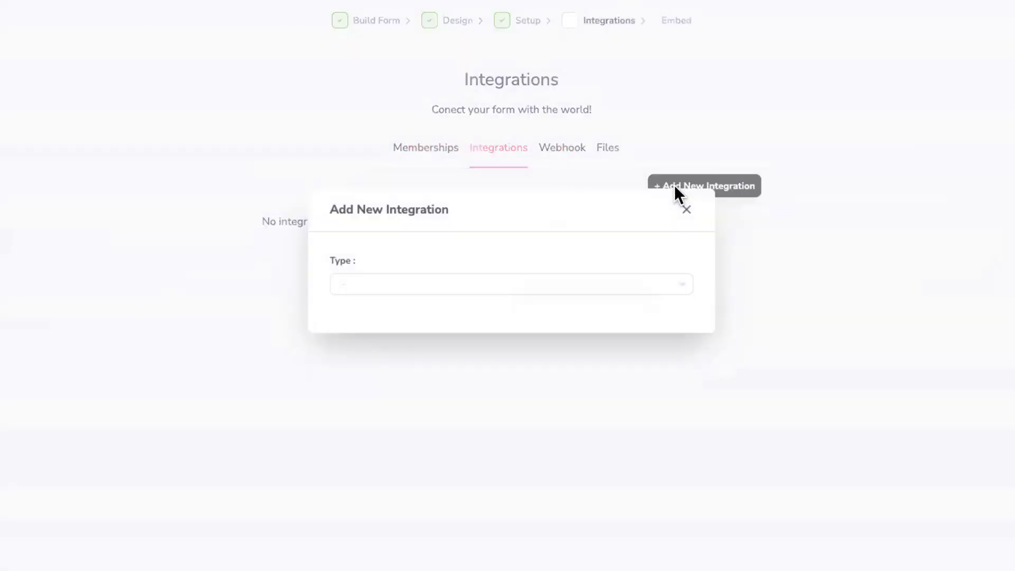
{"action": "left_click", "coordinate": [468, 290]}
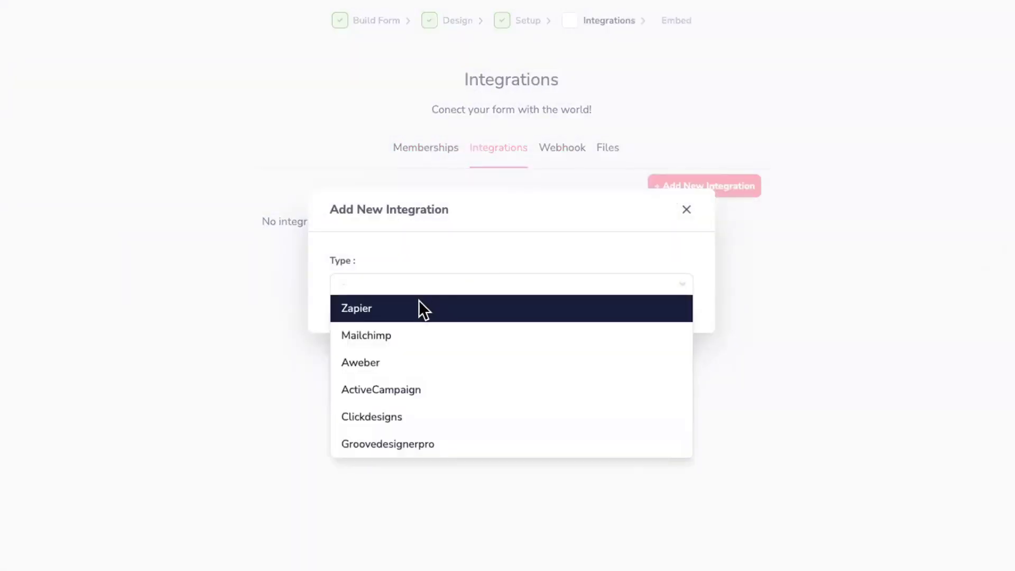
{"action": "left_click", "coordinate": [573, 178]}
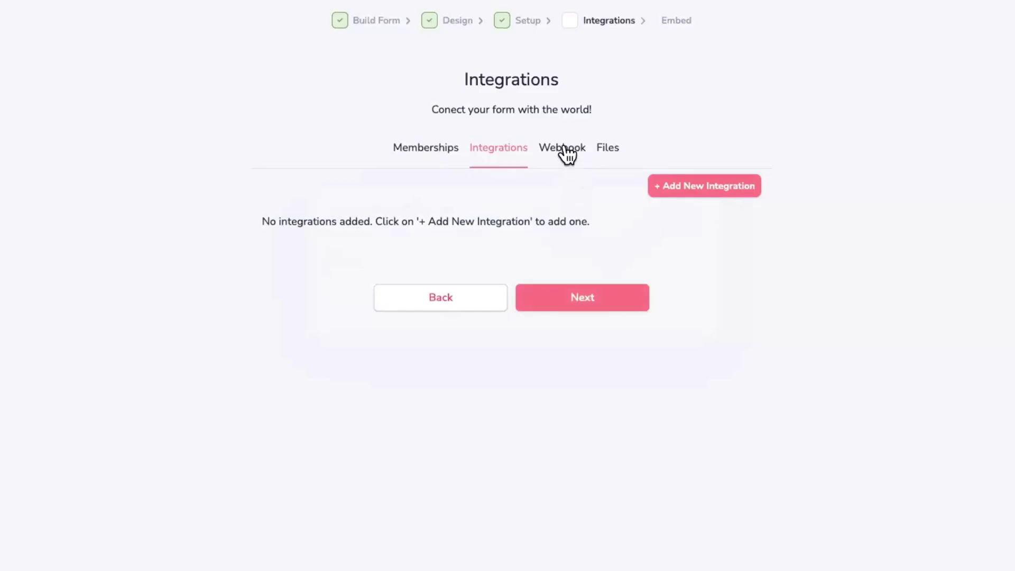
Add the Free 20 Step Cheat Sheet PDF from the file library to the form's file integrations
{"action": "left_click", "coordinate": [604, 151]}
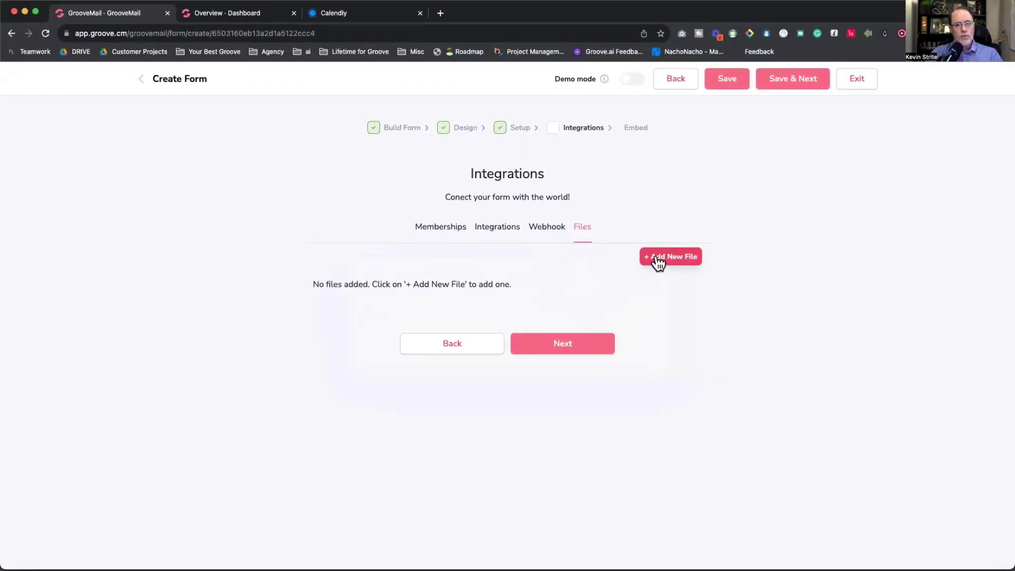
{"action": "left_click", "coordinate": [658, 259]}
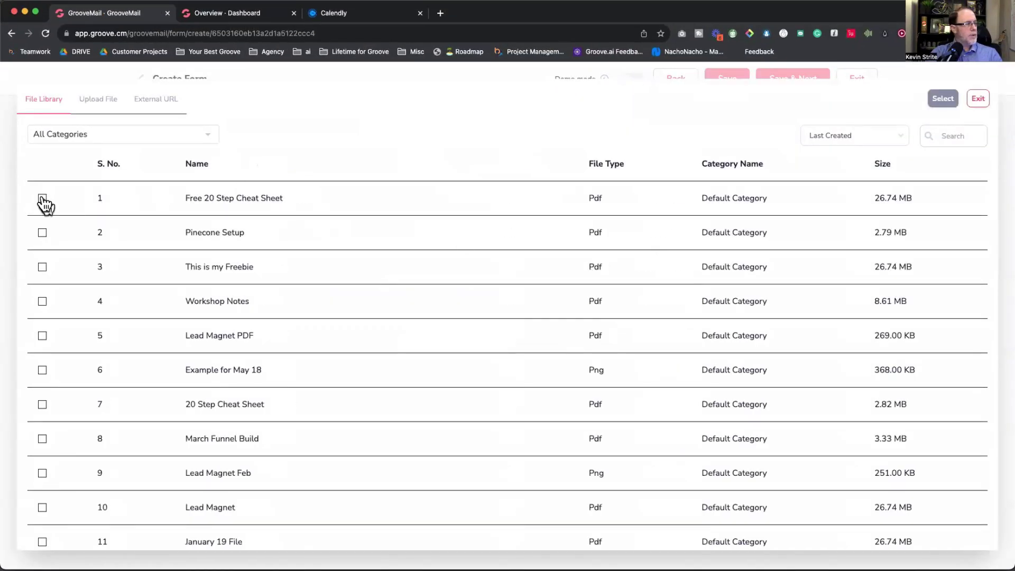
{"action": "left_click", "coordinate": [42, 199]}
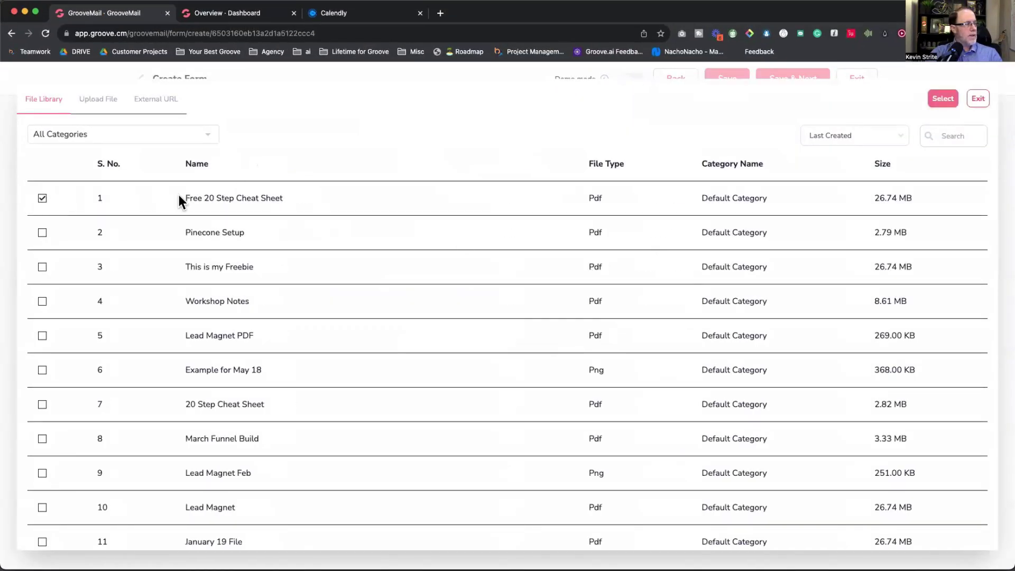
{"action": "left_click", "coordinate": [944, 100]}
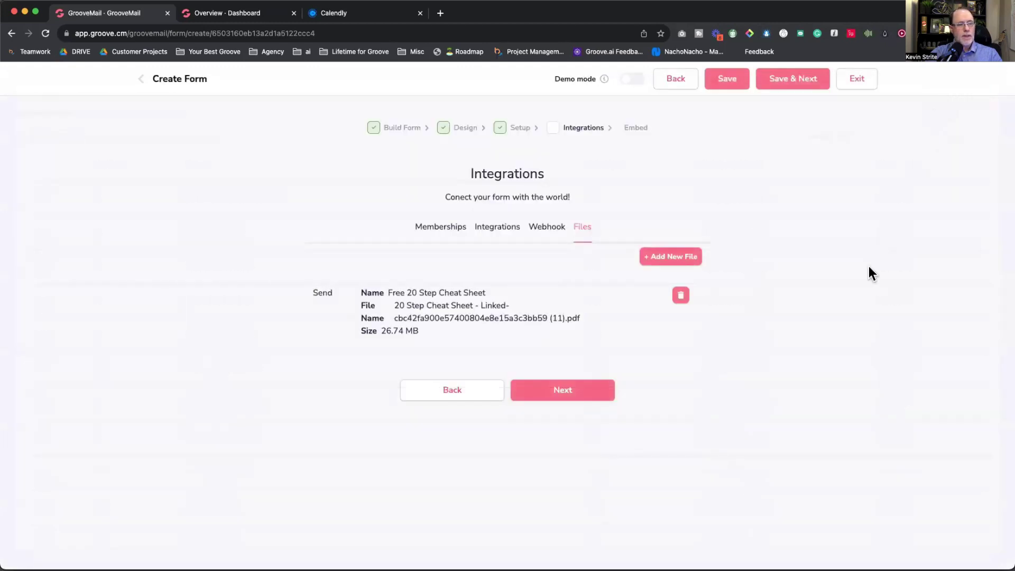
Add the Pinecone Setup PDF from the file library as a second file sent by the form
{"action": "left_click", "coordinate": [666, 259]}
{"action": "left_click", "coordinate": [43, 233]}
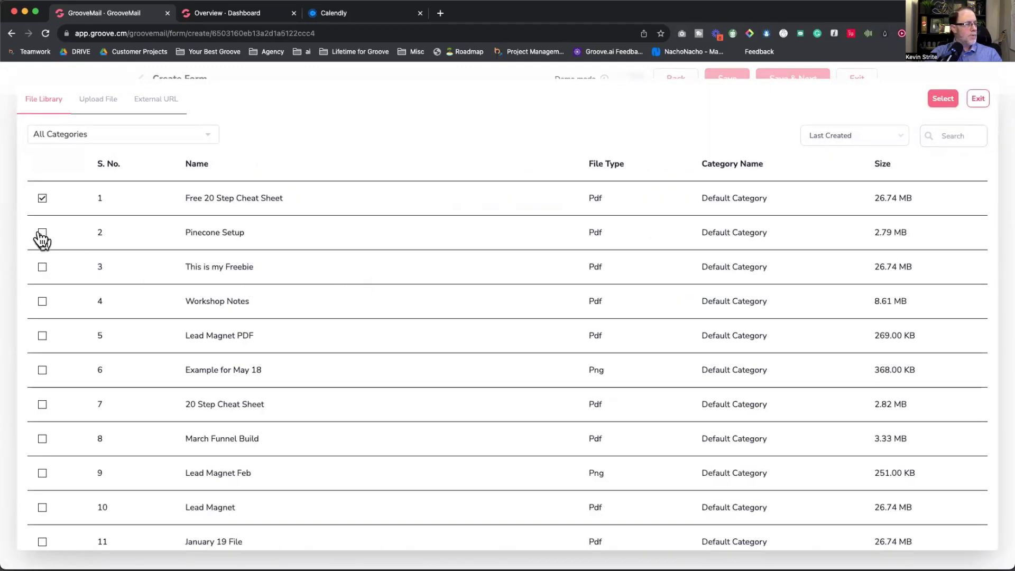
{"action": "left_click", "coordinate": [42, 267]}
{"action": "left_click", "coordinate": [42, 233]}
{"action": "left_click", "coordinate": [944, 99]}
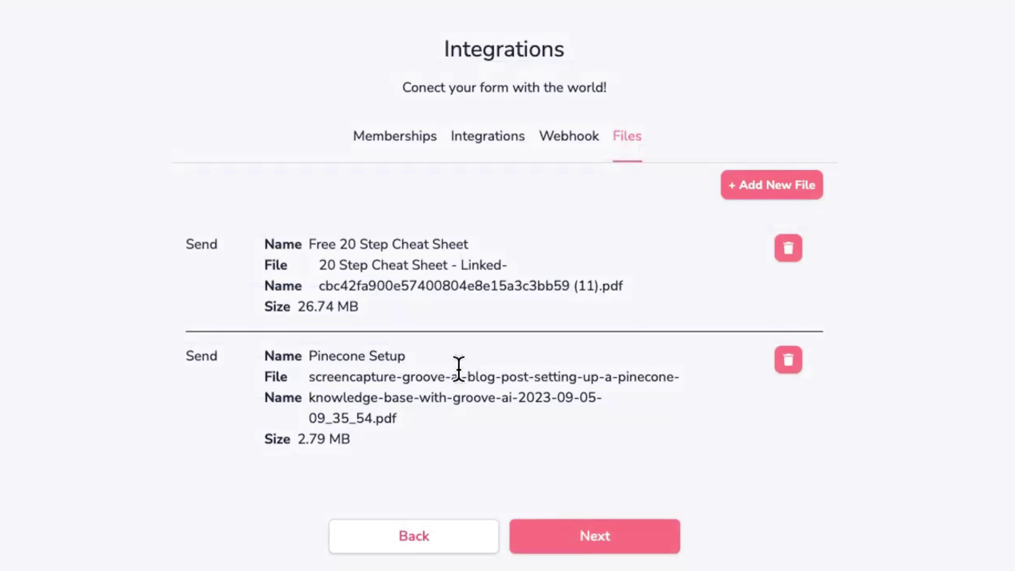
Remove both attached files from the form's file integrations
{"action": "left_click", "coordinate": [792, 258]}
{"action": "left_click", "coordinate": [790, 257]}
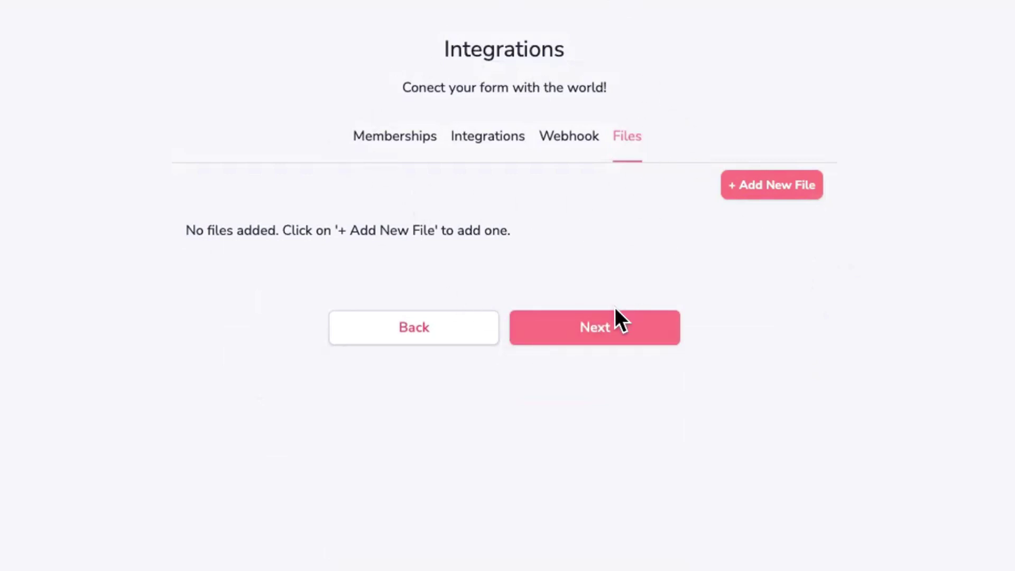
Proceed to the form's embed stage, check the style presets and the Default Style embed code, and finish the form
{"action": "left_click", "coordinate": [617, 332]}
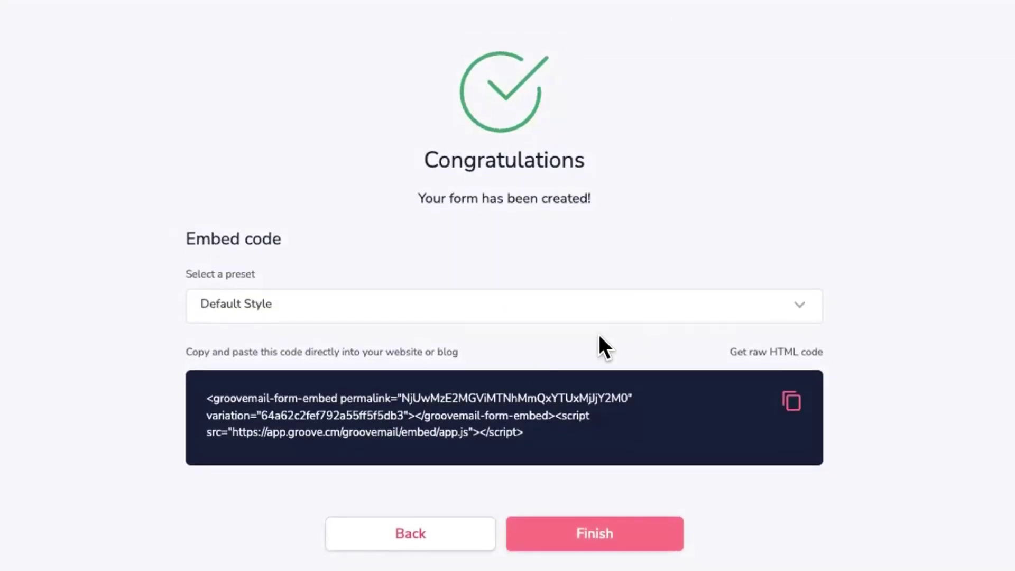
{"action": "left_click_drag", "start_coordinate": [590, 442], "coordinate": [215, 386]}
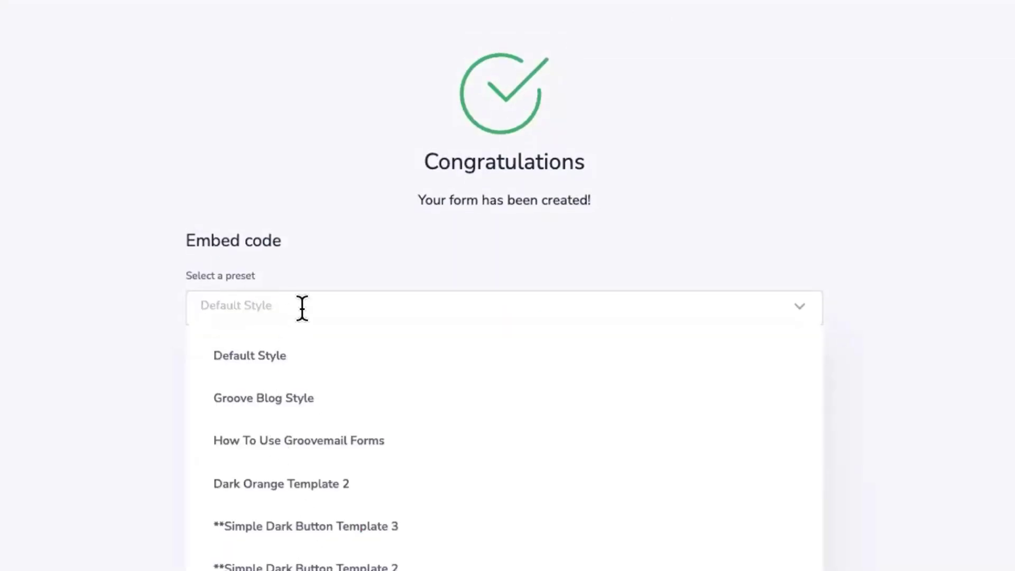
{"action": "left_click", "coordinate": [312, 271]}
{"action": "left_click_drag", "start_coordinate": [542, 438], "coordinate": [206, 390]}
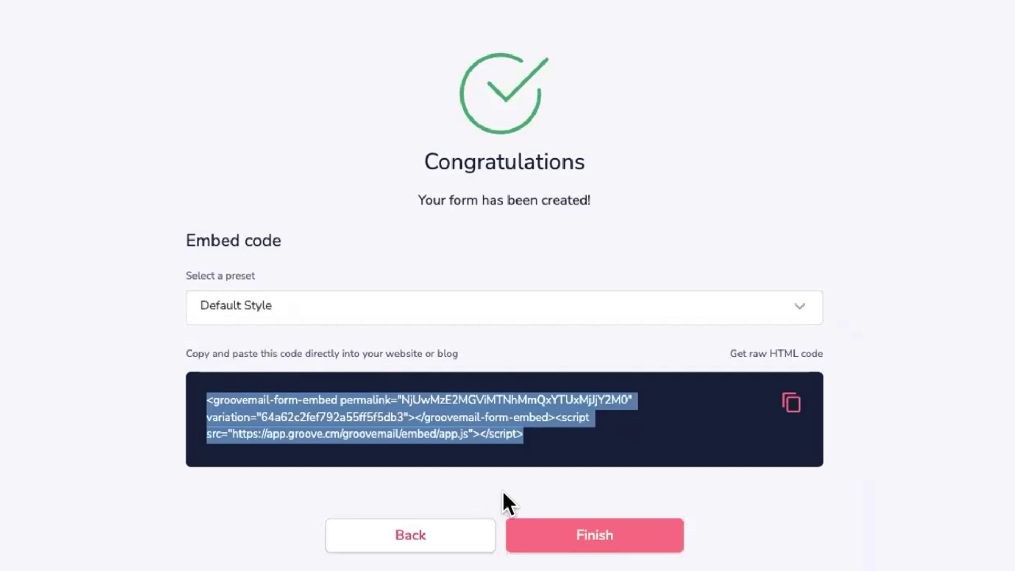
{"action": "left_click", "coordinate": [601, 543]}
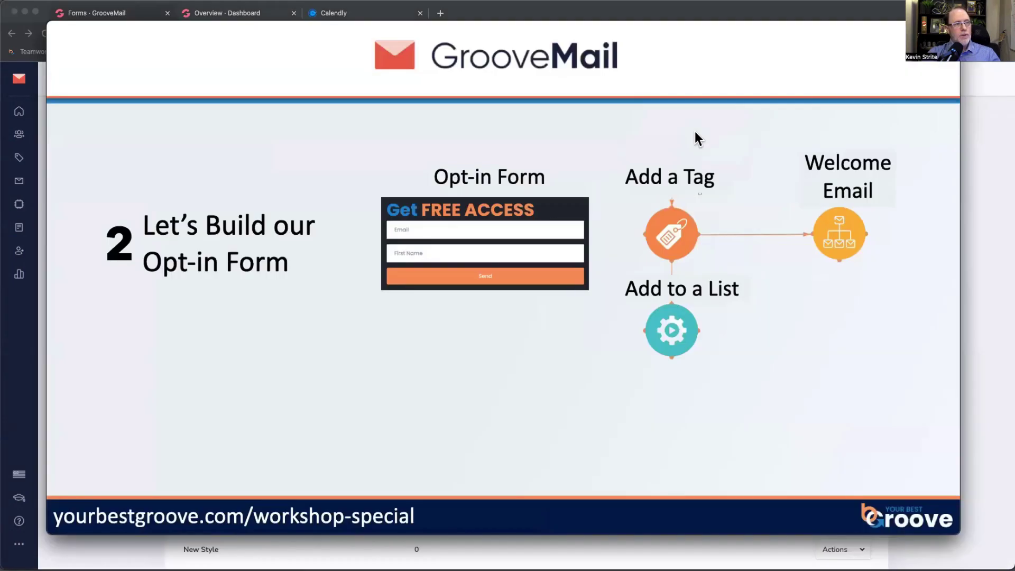
{"action": "key", "text": "Left"}
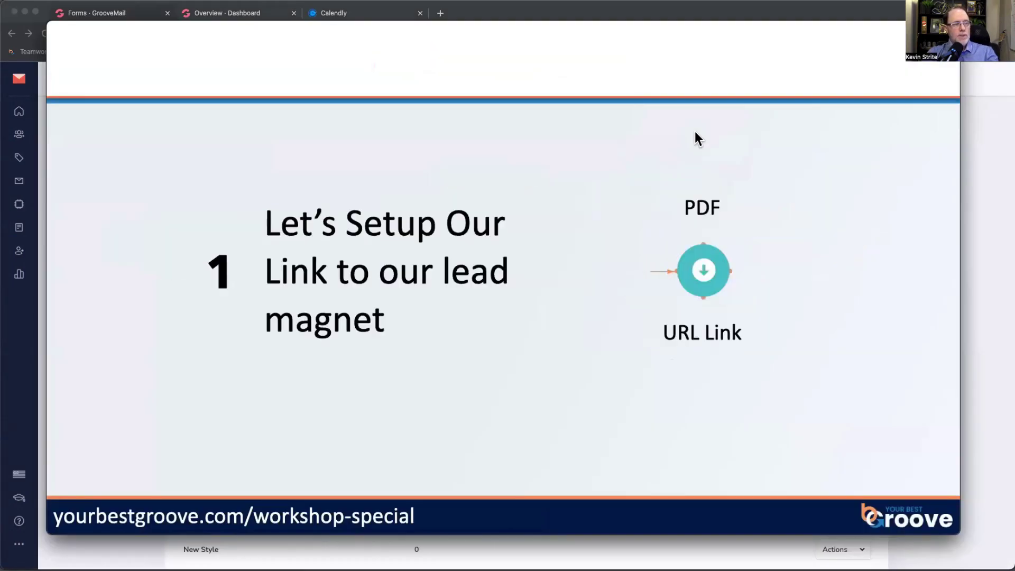
{"action": "key", "text": "Right"}
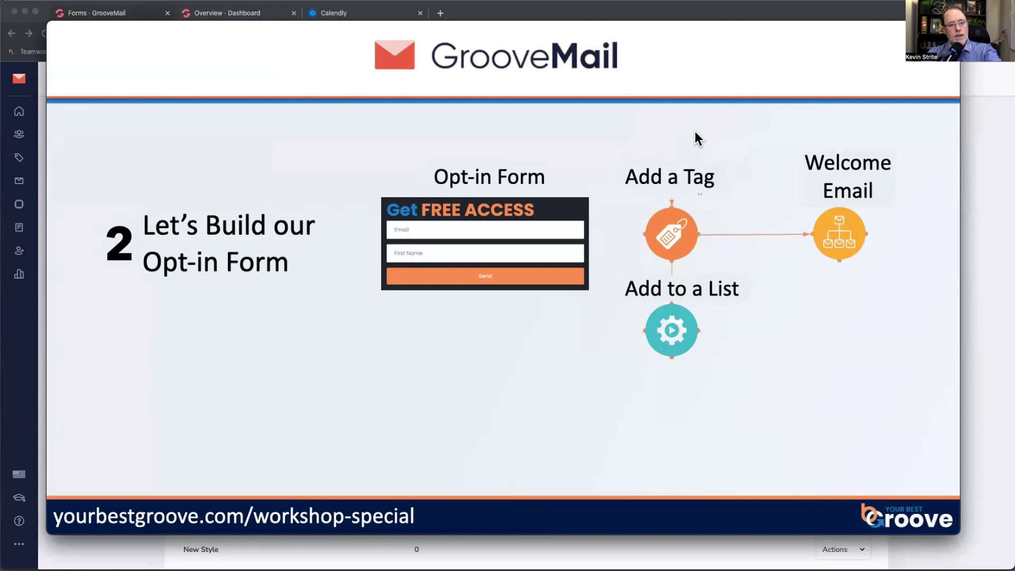
{"action": "key", "text": "super+Tab"}
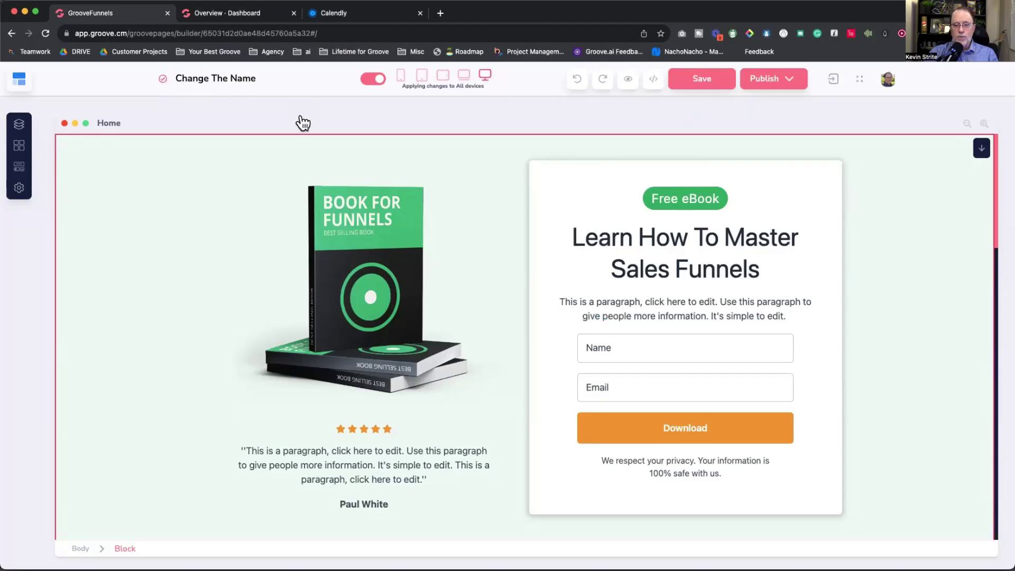
{"action": "key", "text": "super+Tab"}
{"action": "key", "text": "Right"}
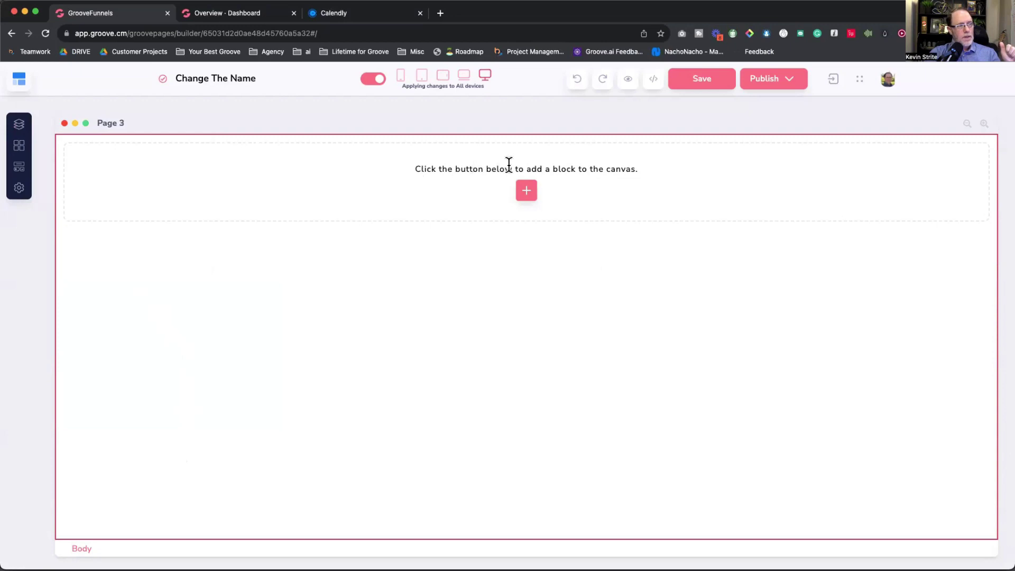
Add an Empty container block from the Designer empty blocks to Page 3 and select the block
{"action": "left_click", "coordinate": [527, 191]}
{"action": "left_click", "coordinate": [79, 268]}
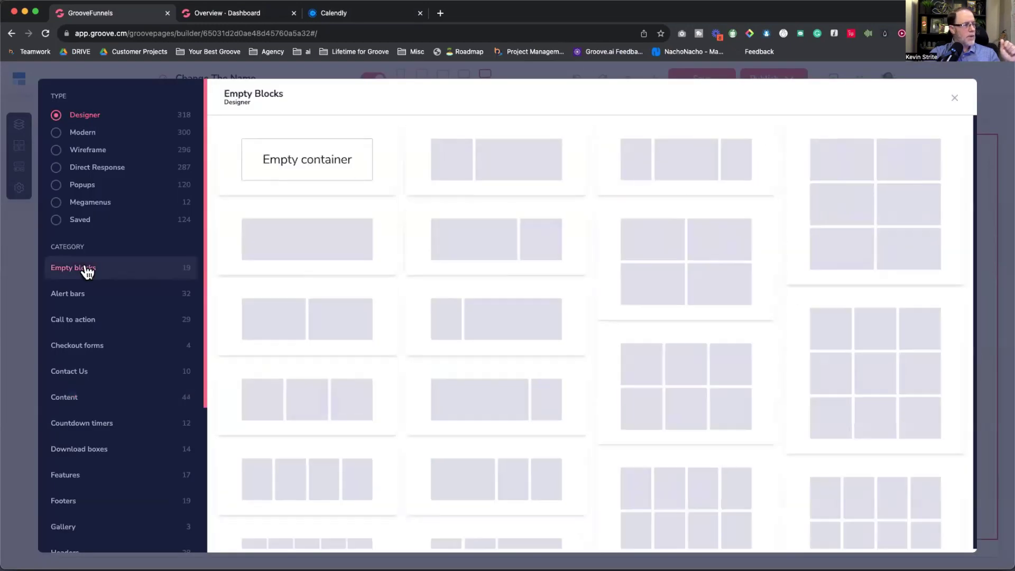
{"action": "left_click", "coordinate": [309, 164]}
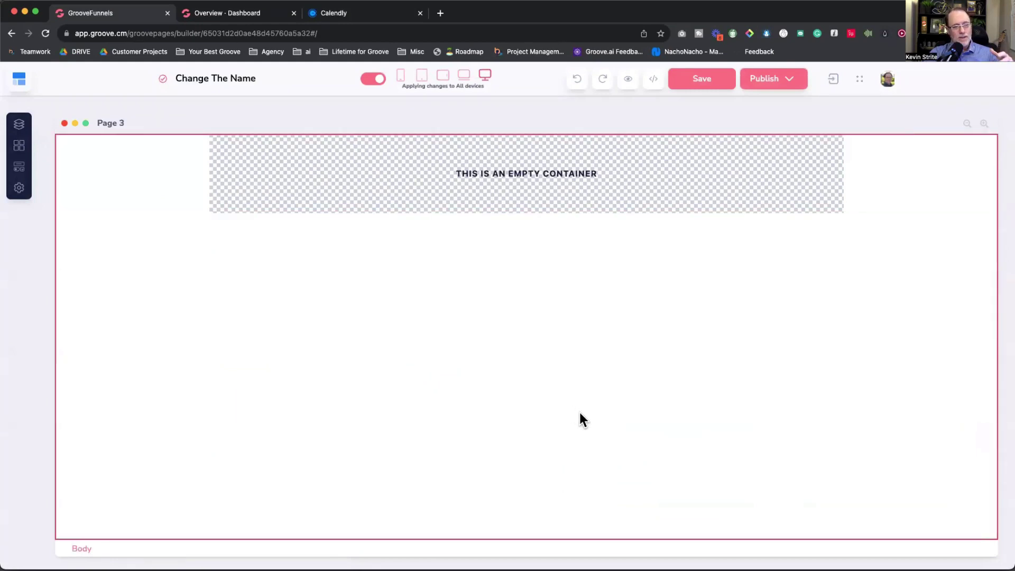
{"action": "left_click", "coordinate": [134, 170]}
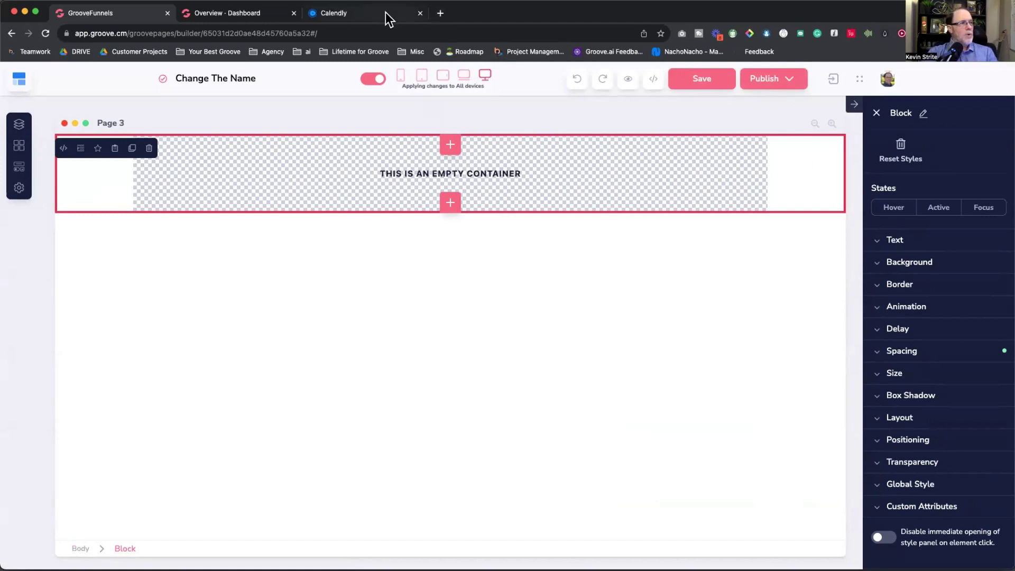
Open yourbestgroove.com in a new browser tab and examine how its homepage is divided into content blocks
{"action": "left_click", "coordinate": [440, 13]}
{"action": "type", "text": "yourbestgroove.com"}
{"action": "key", "text": "Return"}
{"action": "scroll", "coordinate": [167, 201], "scroll_direction": "down", "scroll_amount": 1}
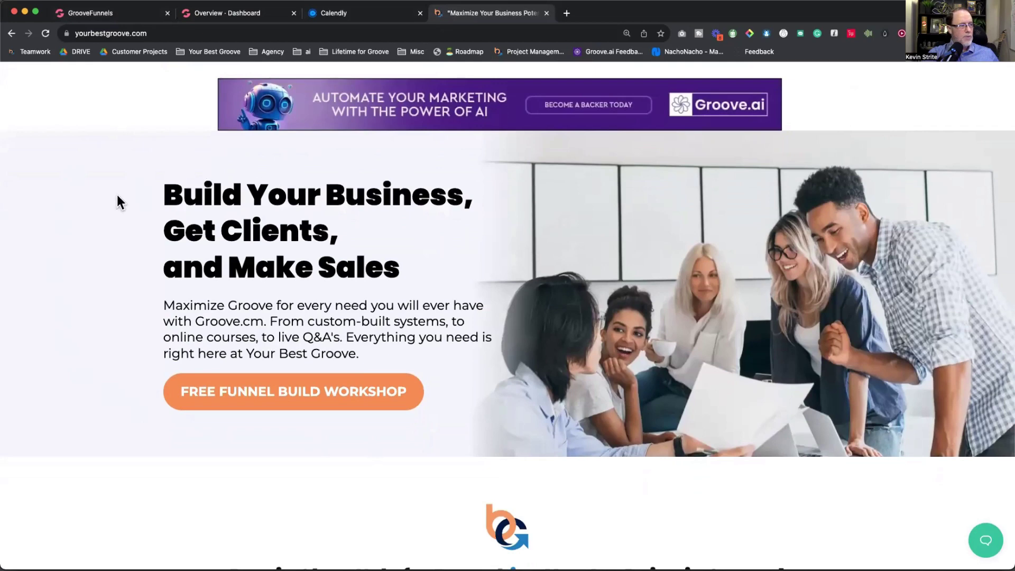
{"action": "scroll", "coordinate": [287, 288], "scroll_direction": "down", "scroll_amount": 6}
{"action": "scroll", "coordinate": [287, 286], "scroll_direction": "down", "scroll_amount": 1}
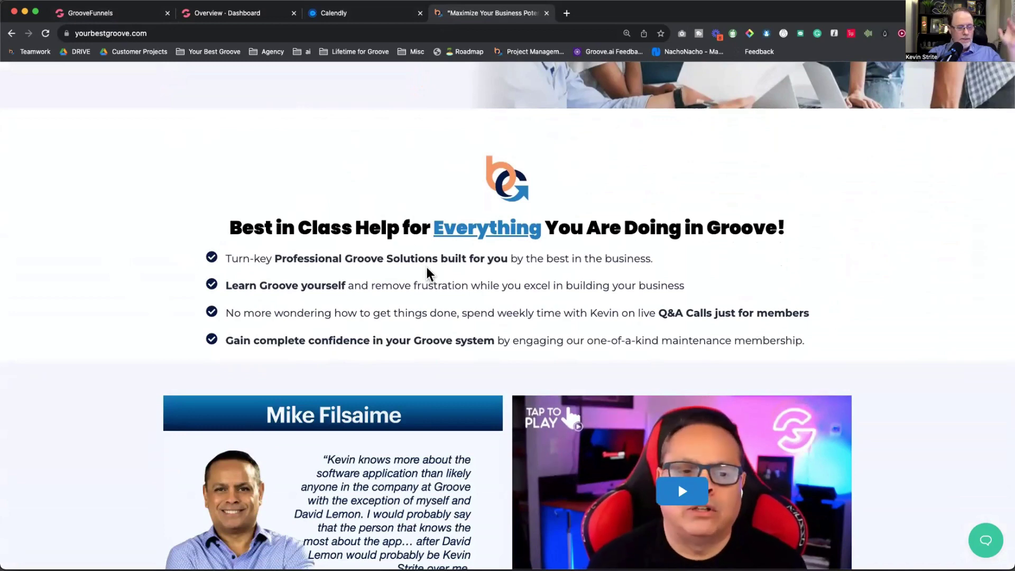
{"action": "scroll", "coordinate": [427, 270], "scroll_direction": "down", "scroll_amount": 5}
{"action": "scroll", "coordinate": [427, 268], "scroll_direction": "down", "scroll_amount": 4}
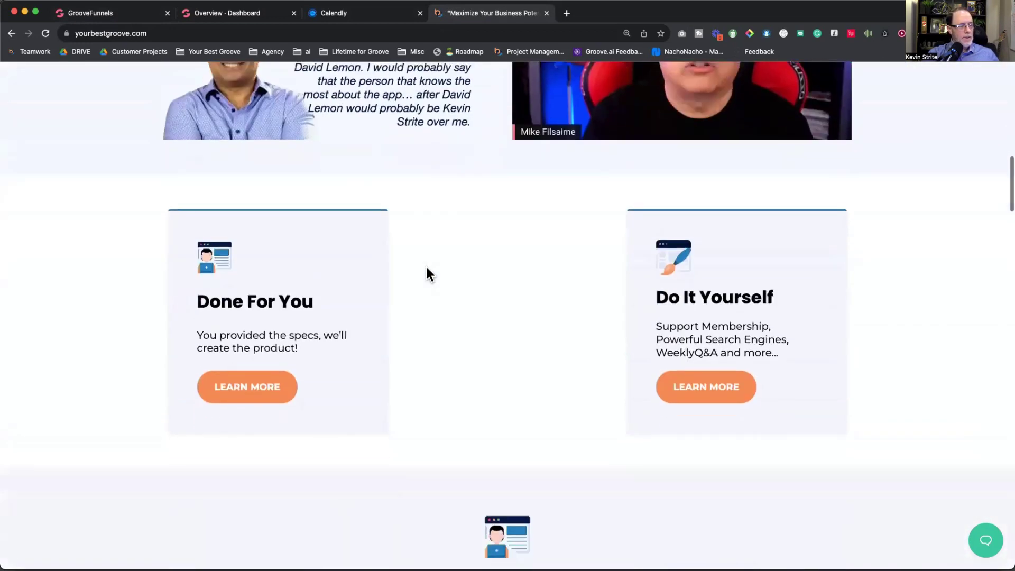
{"action": "scroll", "coordinate": [427, 265], "scroll_direction": "down", "scroll_amount": 4}
{"action": "scroll", "coordinate": [426, 265], "scroll_direction": "down", "scroll_amount": 6}
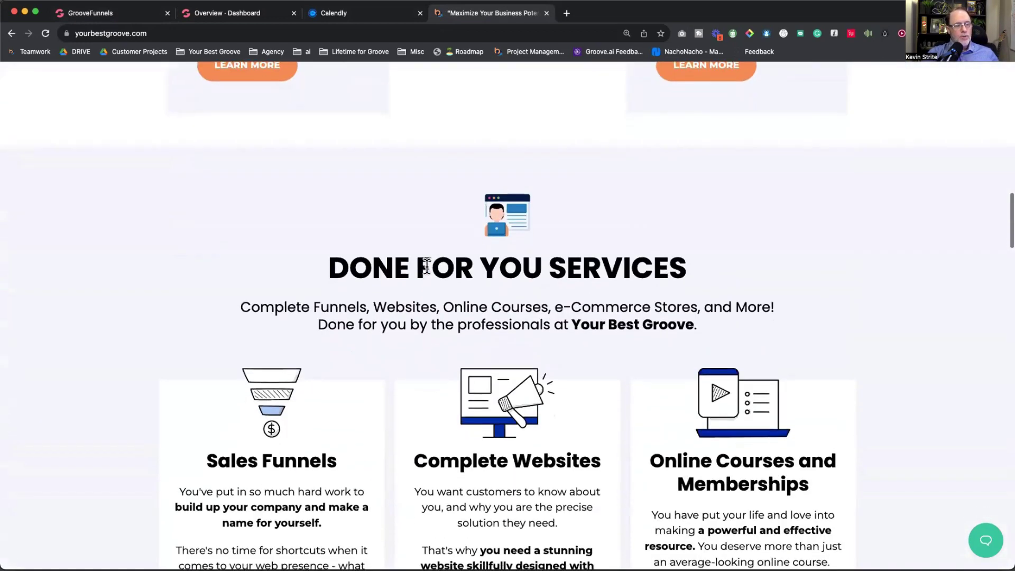
{"action": "scroll", "coordinate": [427, 267], "scroll_direction": "down", "scroll_amount": 5}
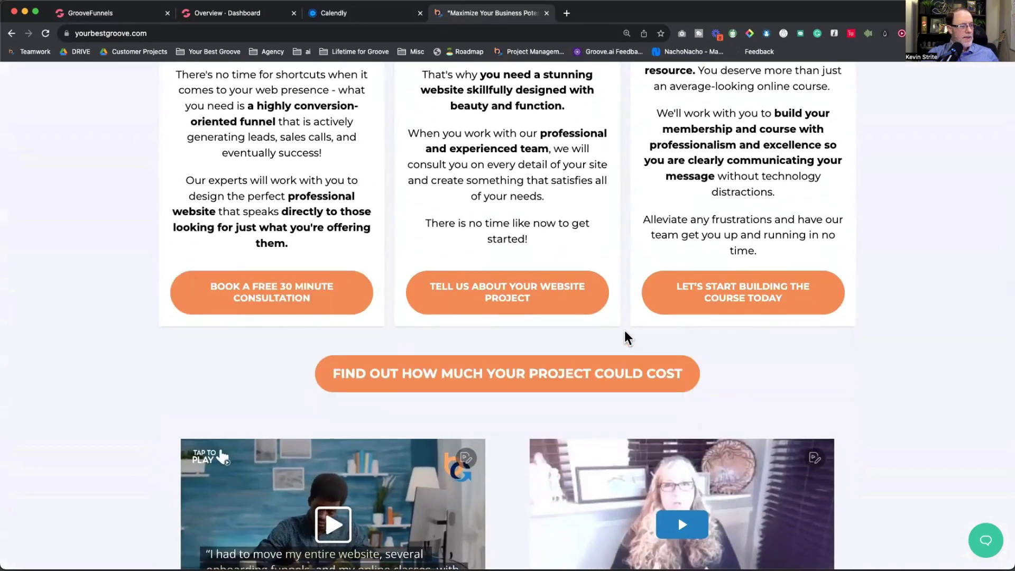
{"action": "scroll", "coordinate": [626, 335], "scroll_direction": "down", "scroll_amount": 3}
{"action": "scroll", "coordinate": [663, 347], "scroll_direction": "down", "scroll_amount": 4}
{"action": "scroll", "coordinate": [662, 348], "scroll_direction": "down", "scroll_amount": 7}
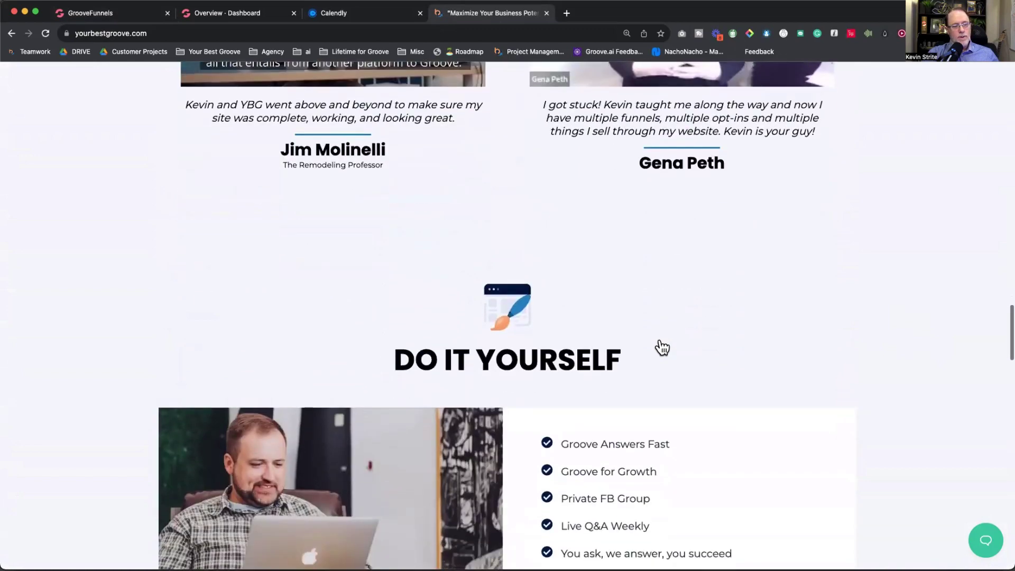
{"action": "scroll", "coordinate": [662, 347], "scroll_direction": "up", "scroll_amount": 20}
{"action": "scroll", "coordinate": [662, 348], "scroll_direction": "up", "scroll_amount": 15}
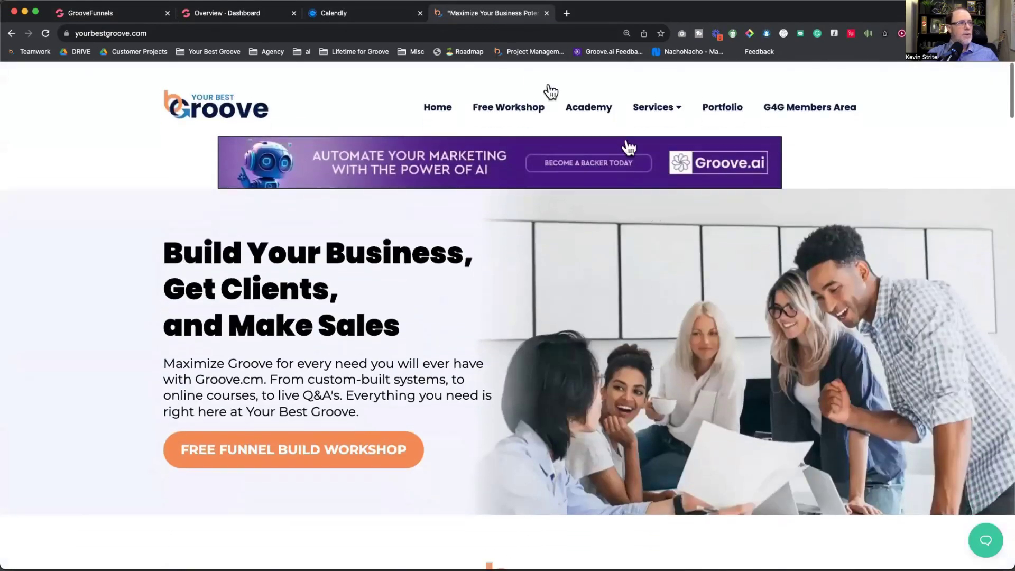
Return to the GrooveFunnels page builder and set the selected block's upper and lower padding to 98
{"action": "left_click", "coordinate": [125, 12]}
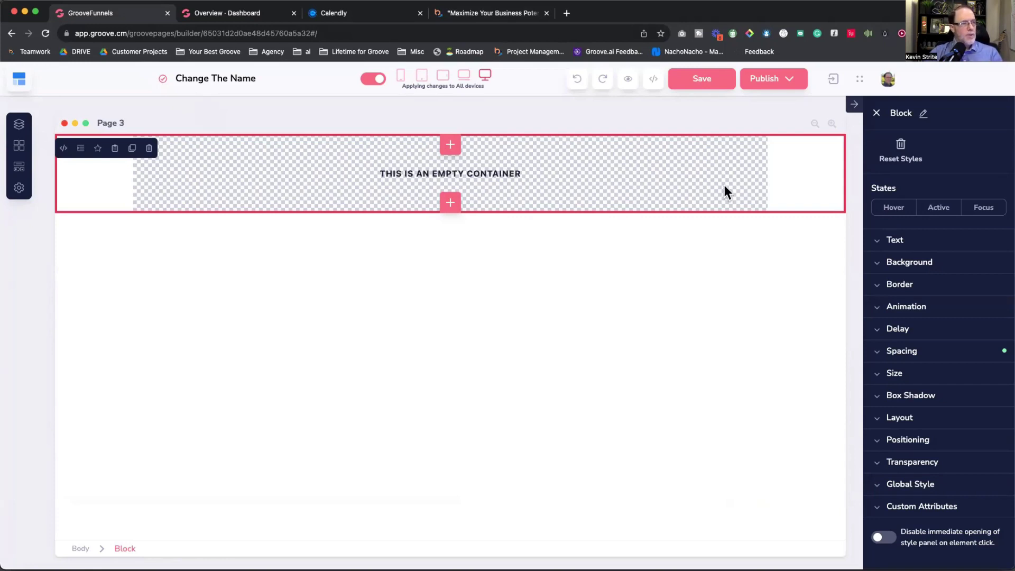
{"action": "left_click", "coordinate": [906, 352]}
{"action": "scroll", "coordinate": [936, 333], "scroll_direction": "down", "scroll_amount": 2}
{"action": "left_click", "coordinate": [937, 291]}
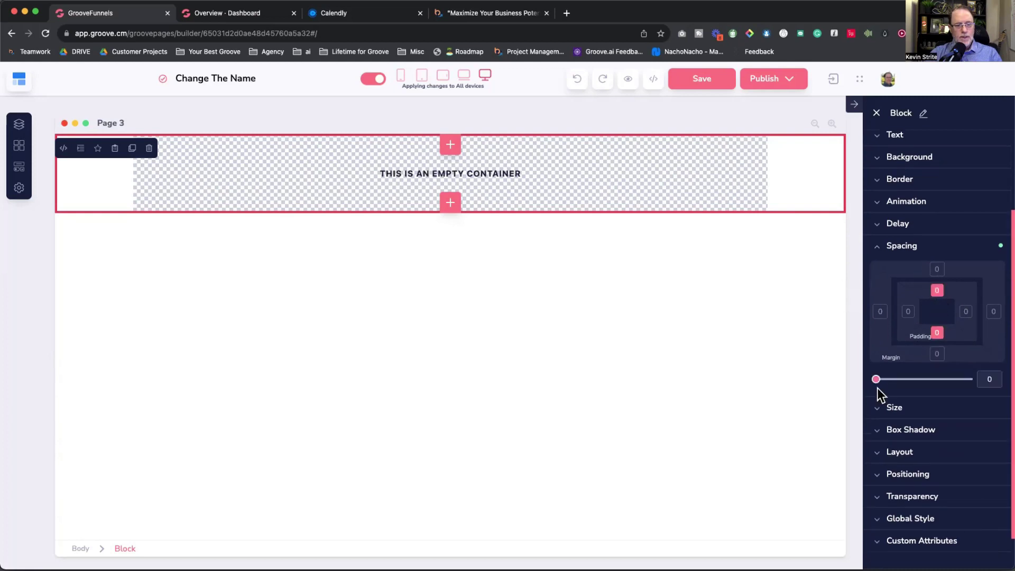
{"action": "left_click_drag", "start_coordinate": [876, 380], "coordinate": [885, 380]}
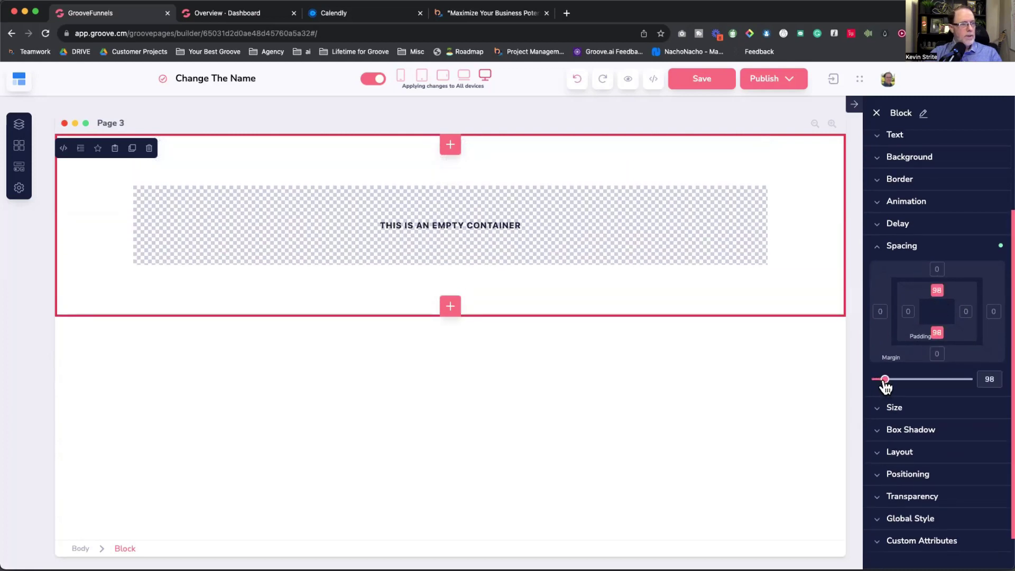
Set the block's background color to #001647
{"action": "left_click", "coordinate": [905, 161]}
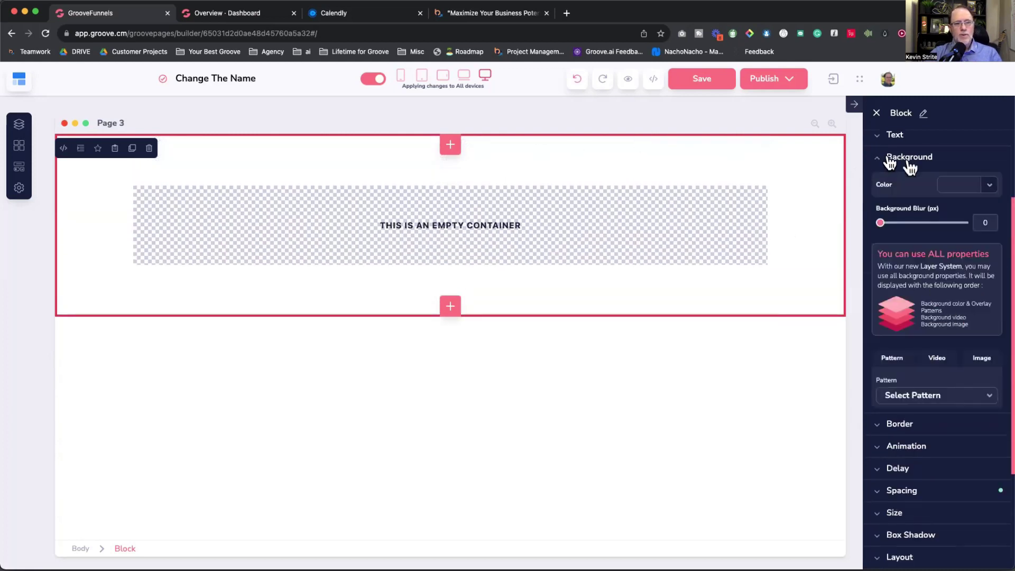
{"action": "left_click", "coordinate": [989, 187]}
{"action": "left_click", "coordinate": [950, 367]}
{"action": "type", "text": "#001647"}
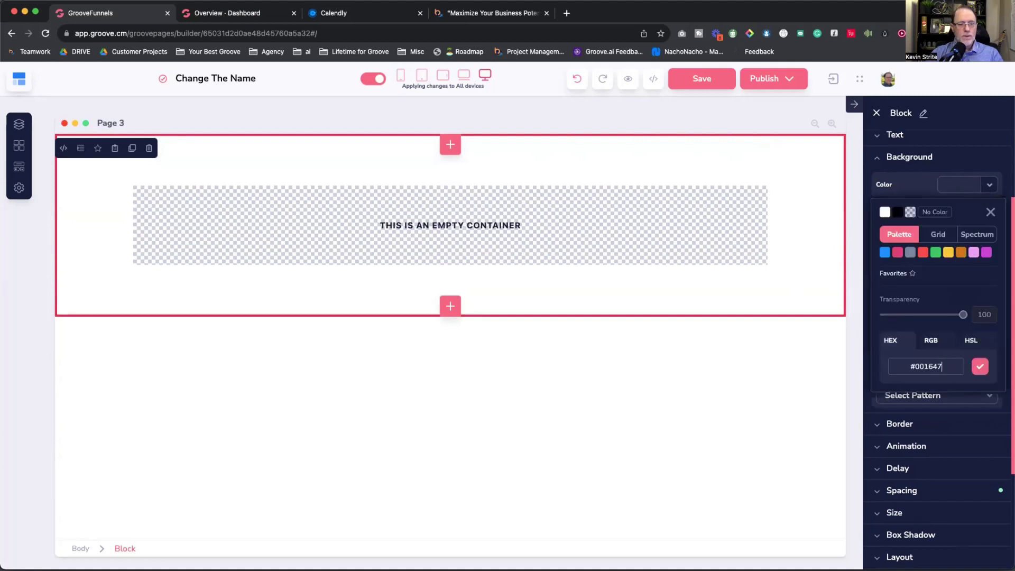
{"action": "key", "text": "Return"}
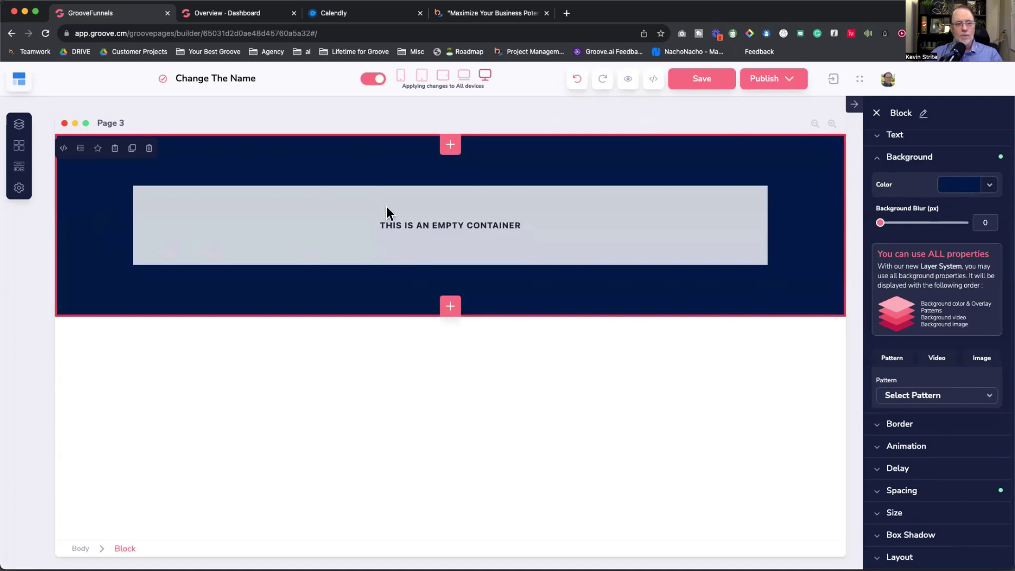
Add an H1 heading element inside the empty container of the dark blue block
{"action": "left_click", "coordinate": [422, 222]}
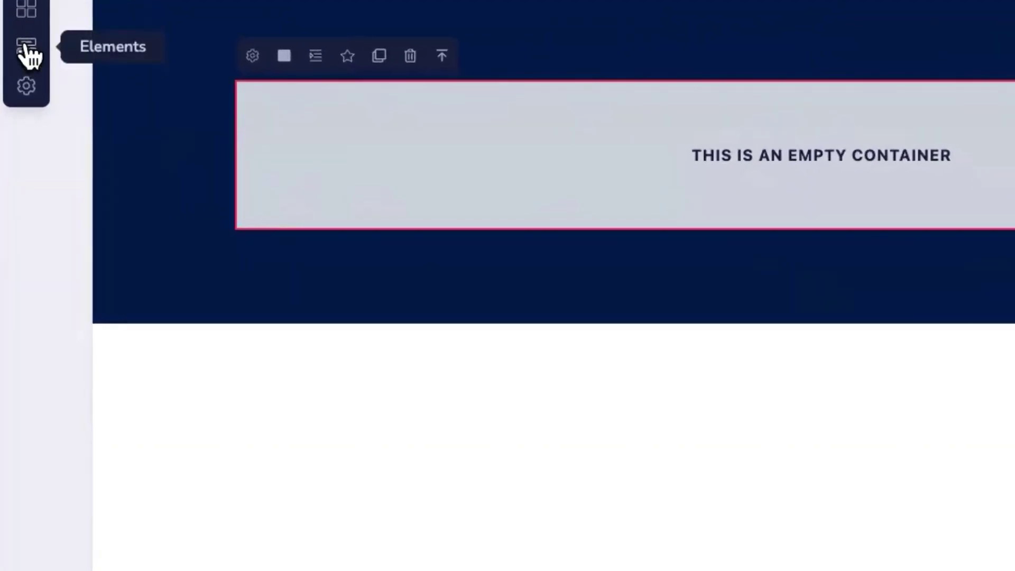
{"action": "left_click", "coordinate": [20, 157]}
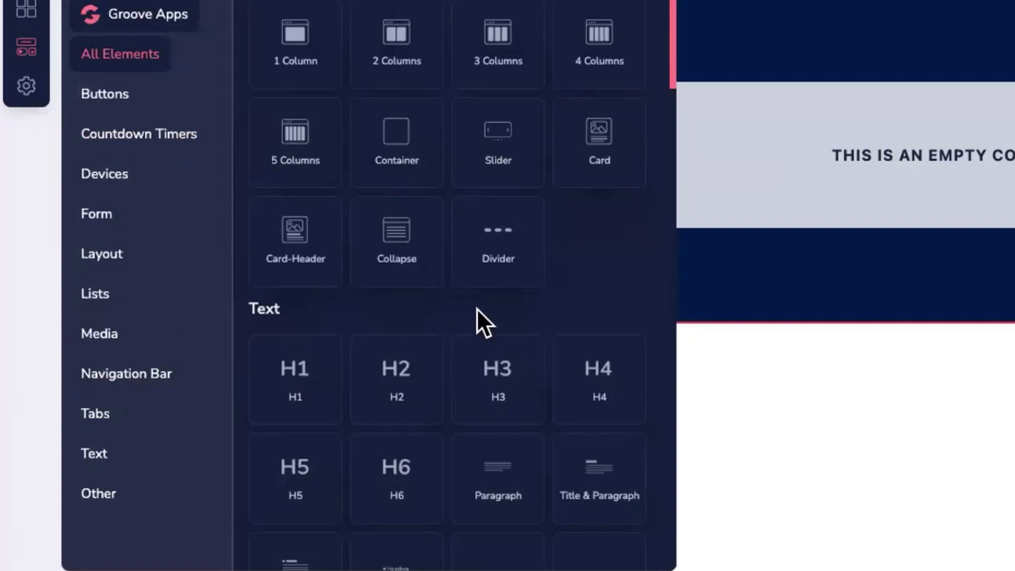
{"action": "scroll", "coordinate": [477, 308], "scroll_direction": "down", "scroll_amount": 12}
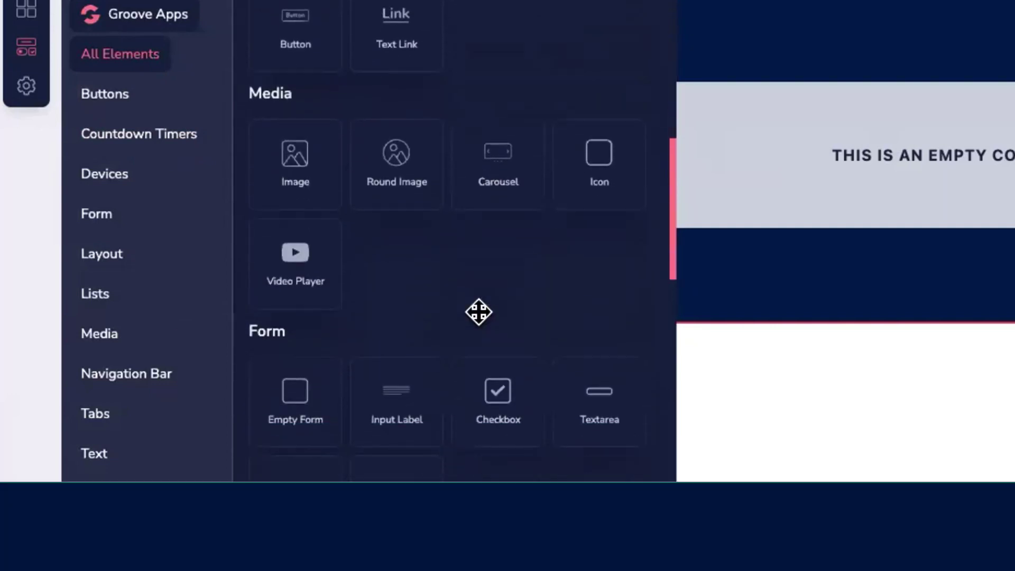
{"action": "scroll", "coordinate": [478, 312], "scroll_direction": "down", "scroll_amount": 13}
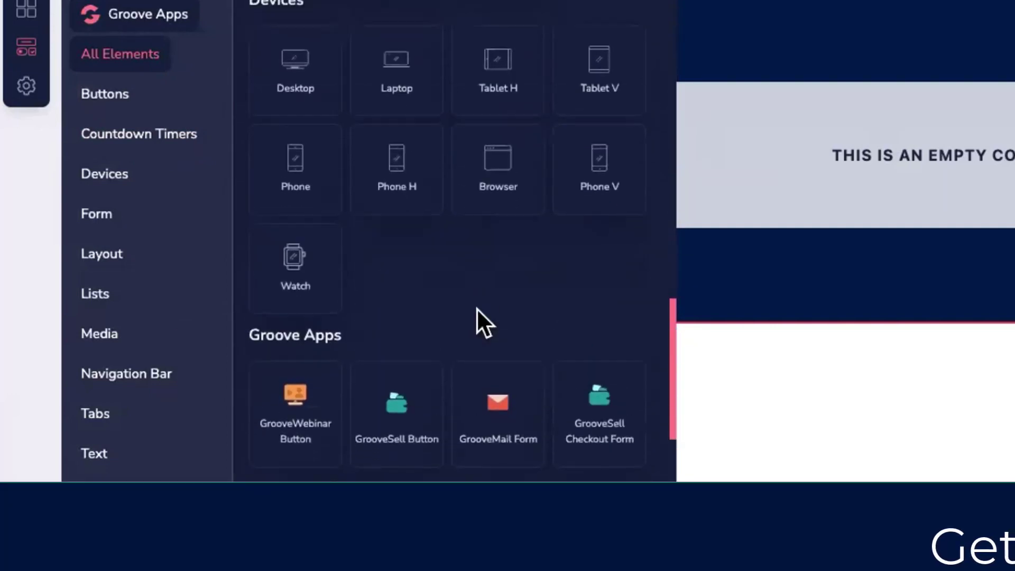
{"action": "scroll", "coordinate": [477, 309], "scroll_direction": "up", "scroll_amount": 10}
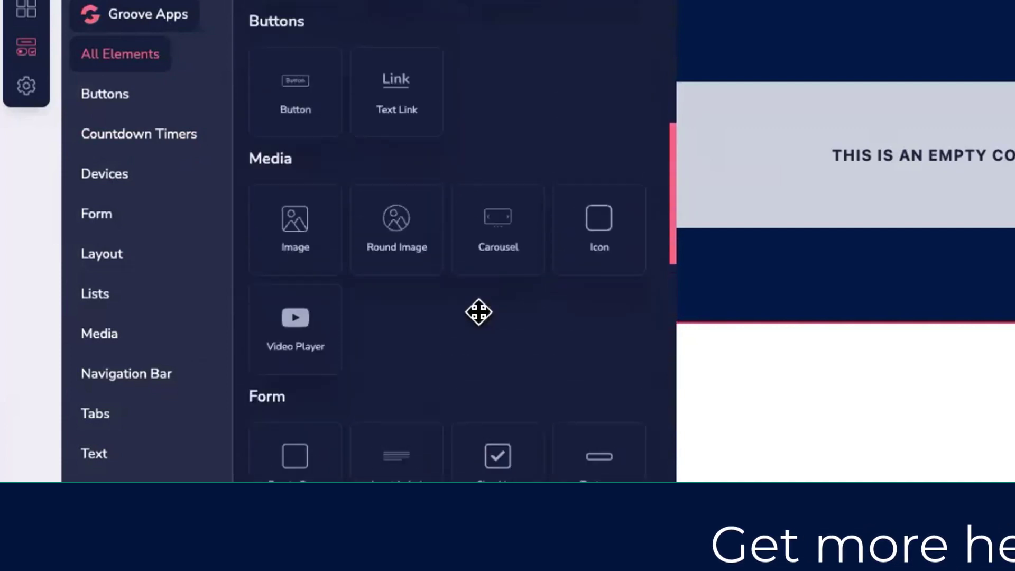
{"action": "scroll", "coordinate": [479, 312], "scroll_direction": "up", "scroll_amount": 4}
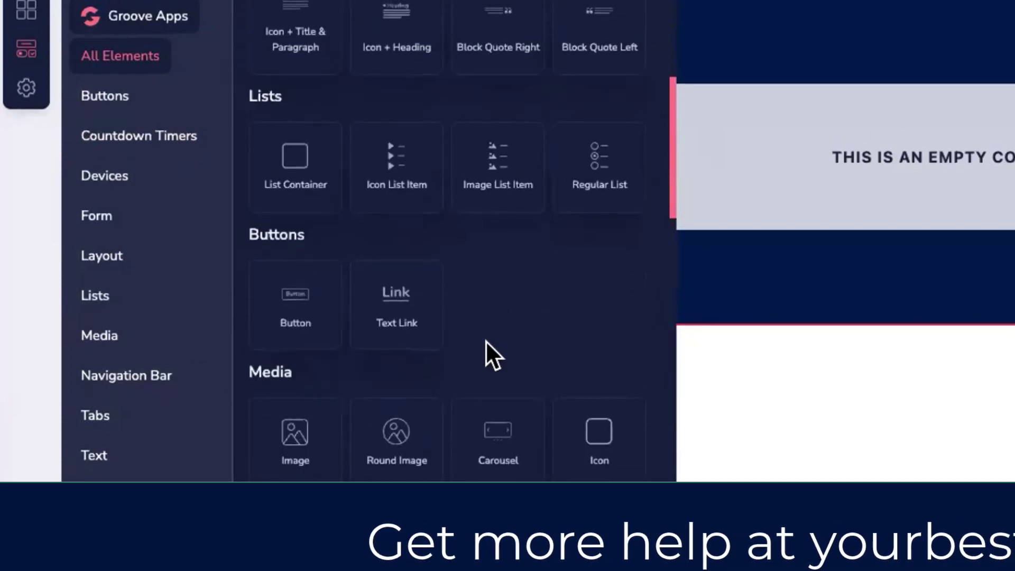
{"action": "scroll", "coordinate": [486, 342], "scroll_direction": "up", "scroll_amount": 7}
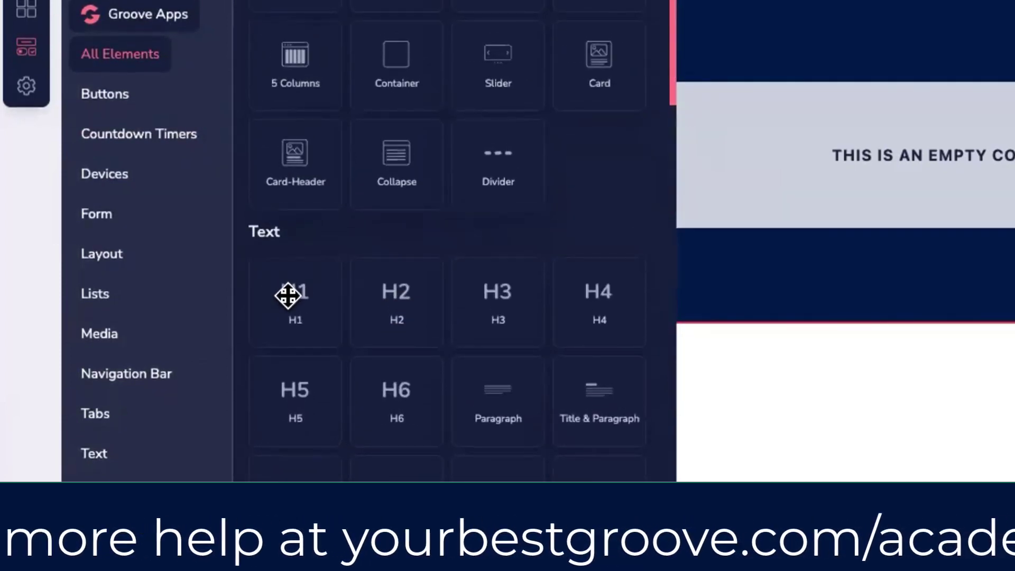
{"action": "left_click_drag", "start_coordinate": [288, 296], "coordinate": [682, 124]}
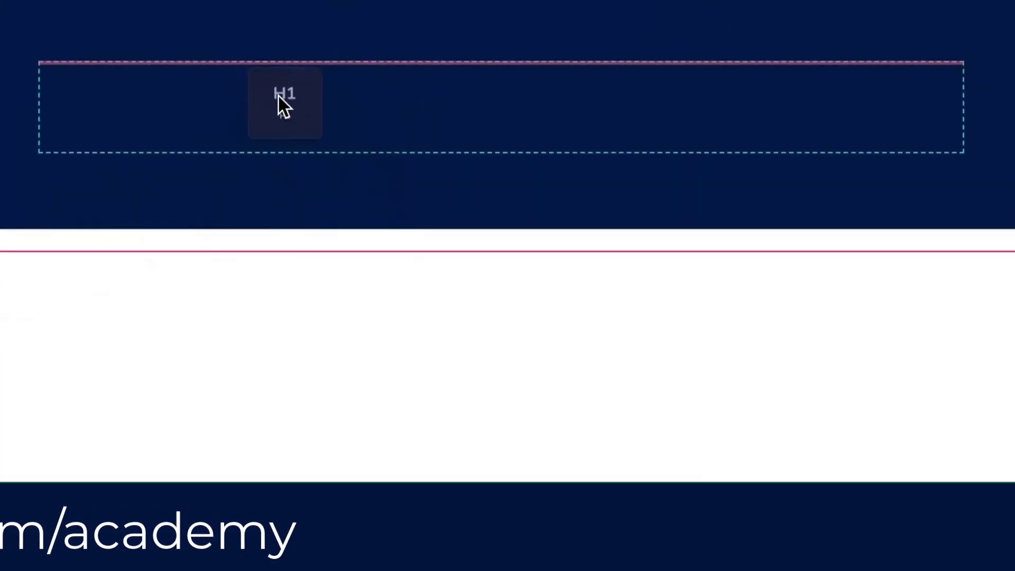
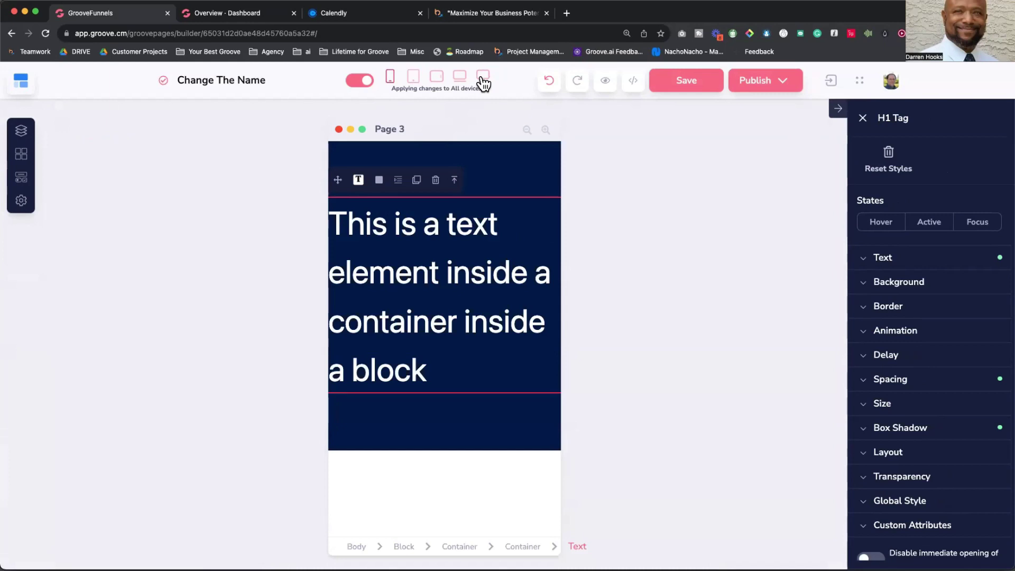
Switch the page preview to the desktop size and try to move the heading's inner container within the block
{"action": "left_click", "coordinate": [483, 79]}
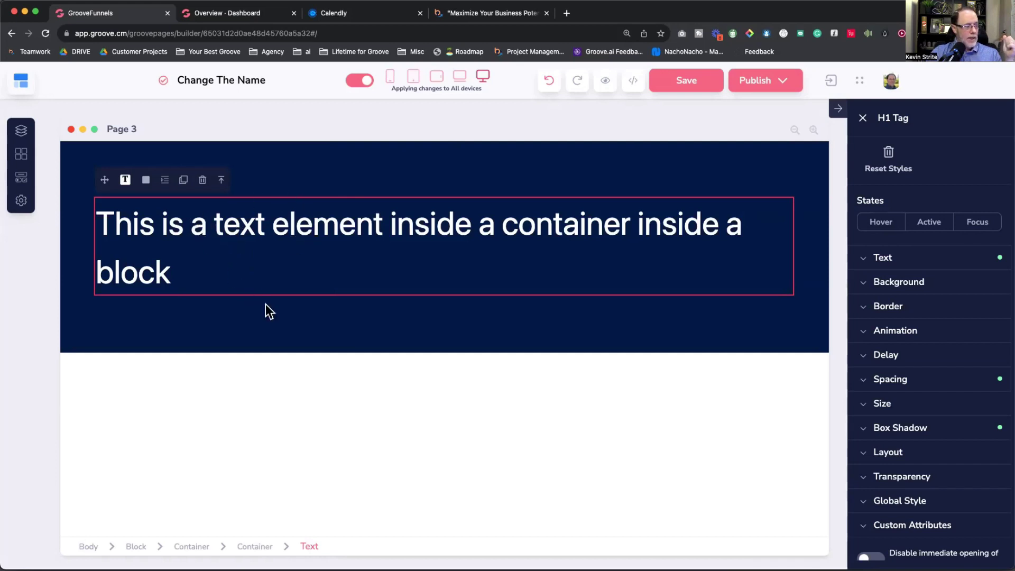
{"action": "left_click", "coordinate": [256, 546]}
{"action": "left_click_drag", "start_coordinate": [104, 181], "coordinate": [276, 243]}
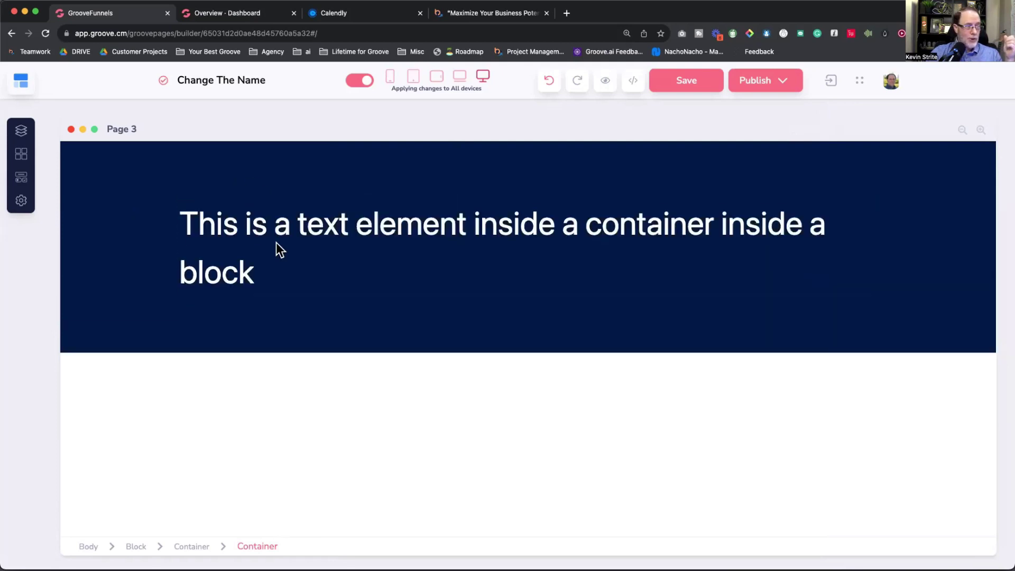
{"action": "left_click", "coordinate": [282, 257]}
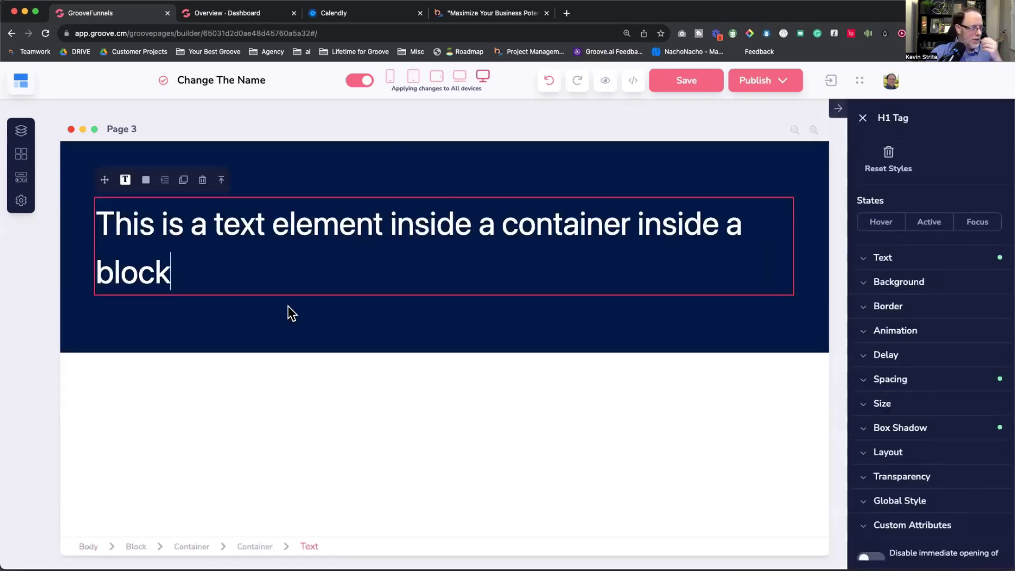
Set the width of the heading's inner container to 54% relative to its parent
{"action": "left_click", "coordinate": [254, 547]}
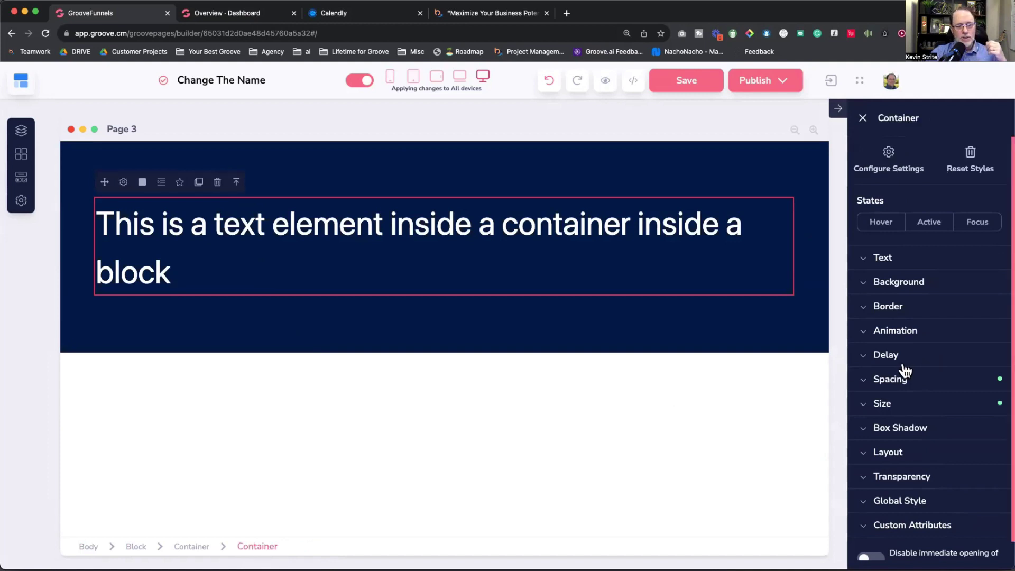
{"action": "left_click", "coordinate": [883, 406]}
{"action": "scroll", "coordinate": [904, 374], "scroll_direction": "down", "scroll_amount": 5}
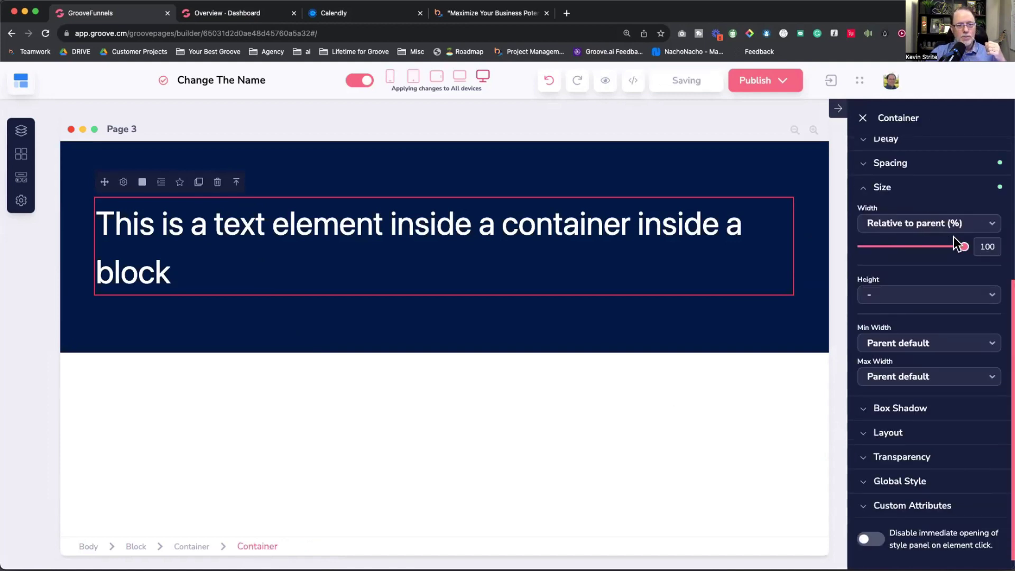
{"action": "left_click_drag", "start_coordinate": [964, 246], "coordinate": [924, 247]}
{"action": "left_click", "coordinate": [917, 249]}
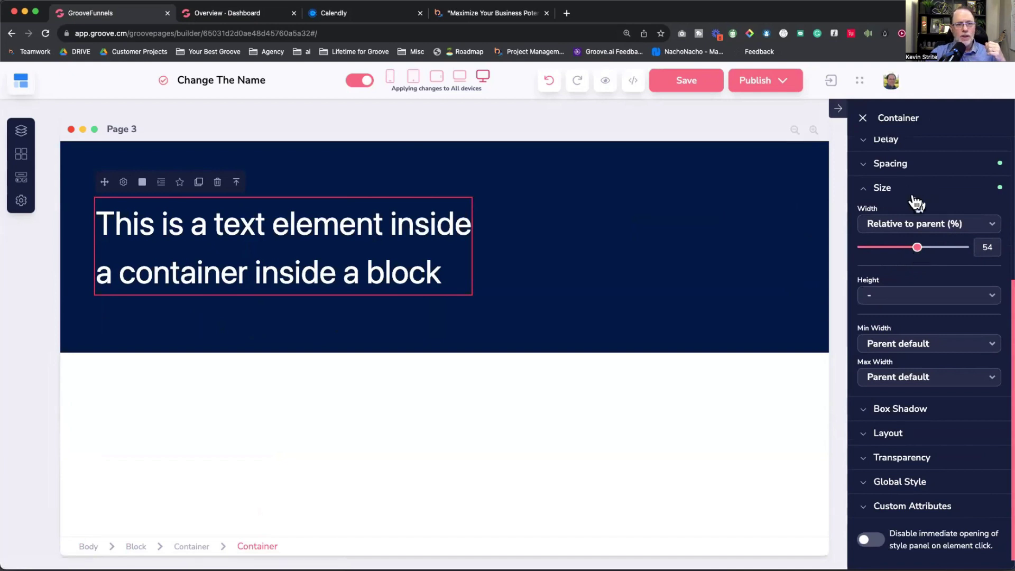
Set the inner container's background color to yellow #ffcc24
{"action": "scroll", "coordinate": [928, 275], "scroll_direction": "up", "scroll_amount": 5}
{"action": "left_click", "coordinate": [910, 262]}
{"action": "left_click", "coordinate": [987, 290]}
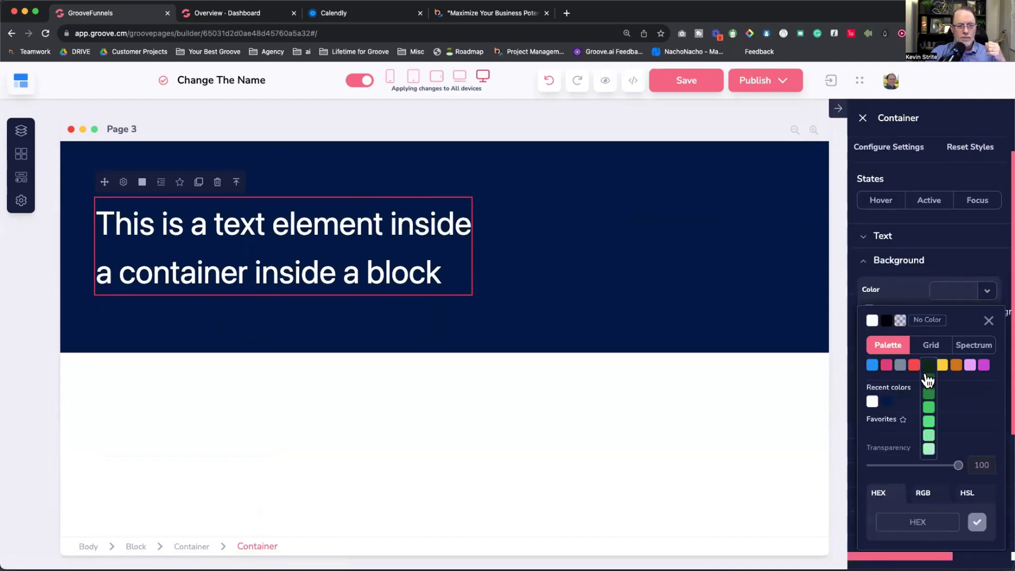
{"action": "mouse_move", "coordinate": [940, 366]}
{"action": "left_click", "coordinate": [944, 406]}
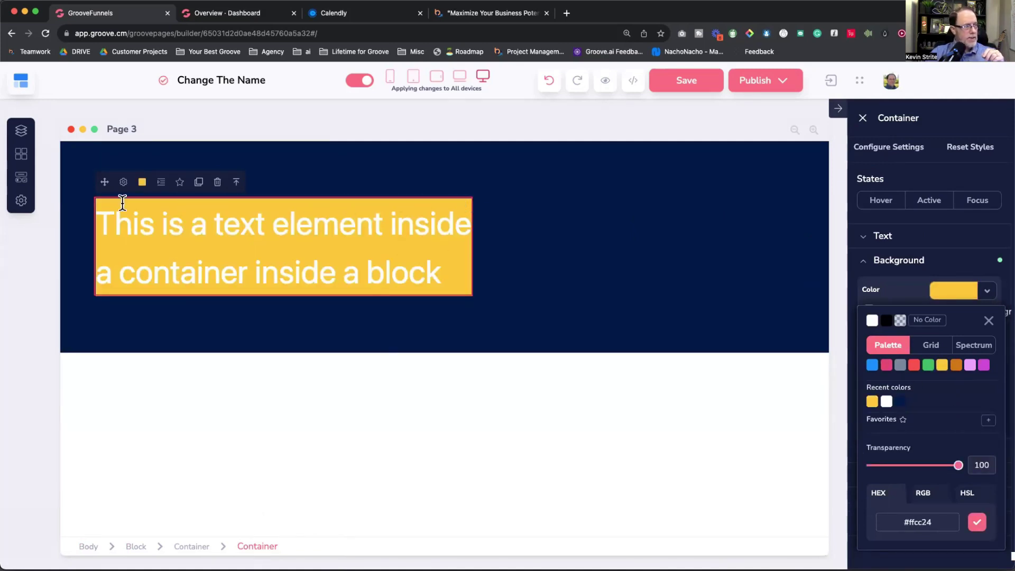
Move the heading out of the yellow inner container into the outer container and delete the emptied inner container
{"action": "left_click", "coordinate": [237, 183]}
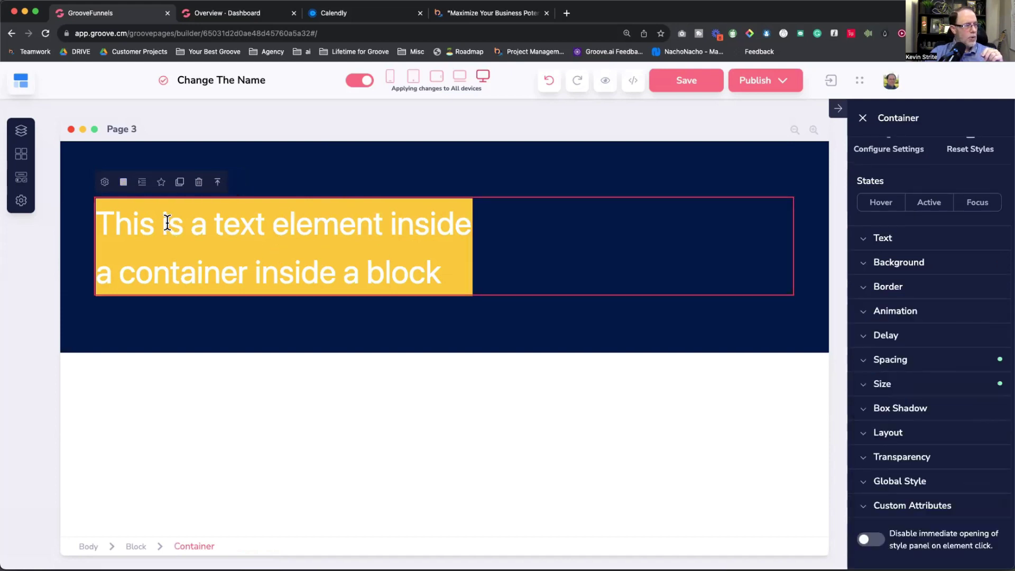
{"action": "left_click", "coordinate": [186, 266]}
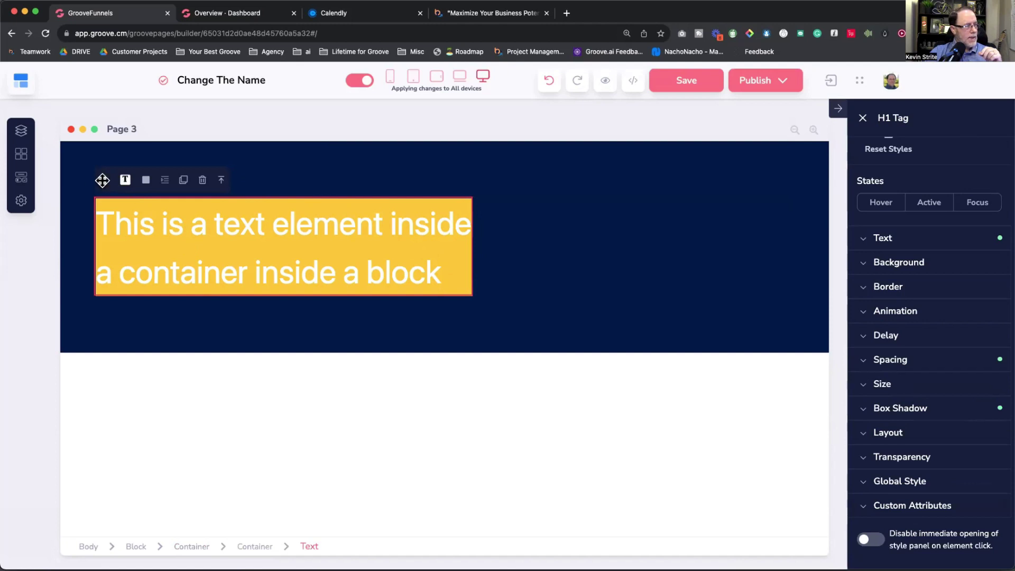
{"action": "left_click_drag", "start_coordinate": [105, 180], "coordinate": [628, 227]}
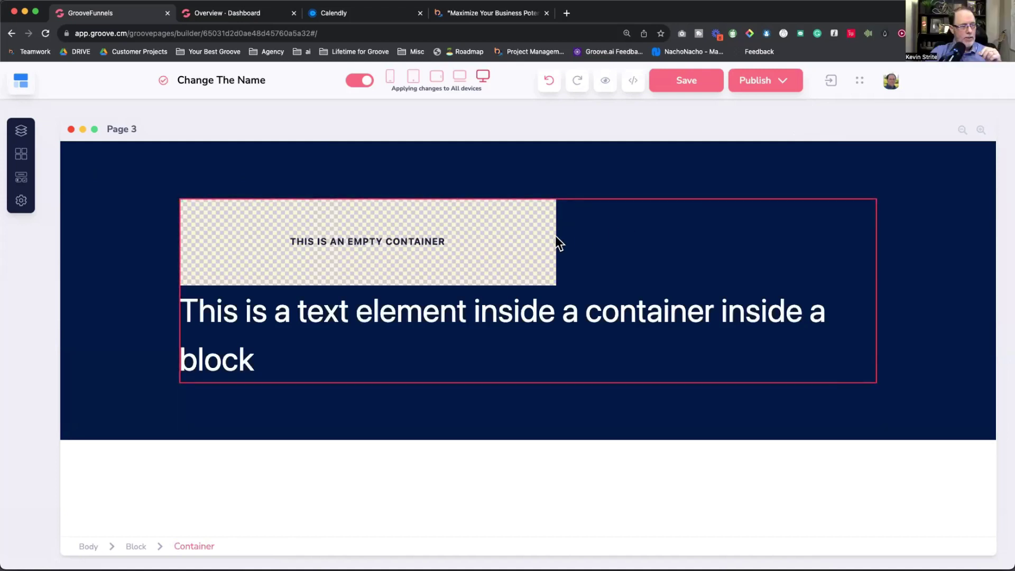
{"action": "left_click", "coordinate": [411, 214]}
{"action": "left_click", "coordinate": [216, 187]}
{"action": "key", "text": "Return"}
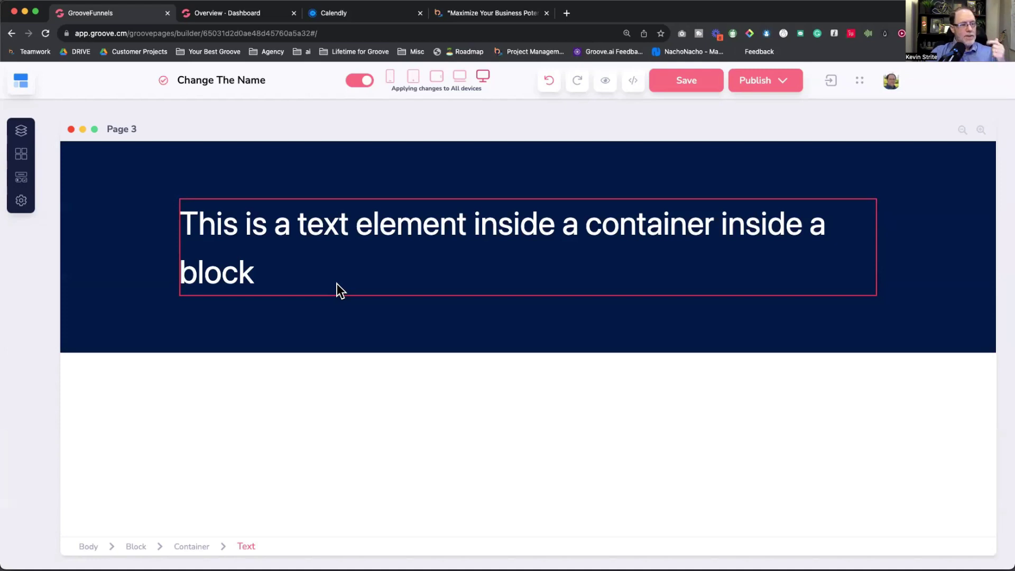
Set the H1 heading's background color to green #18cd5e
{"action": "left_click", "coordinate": [357, 258]}
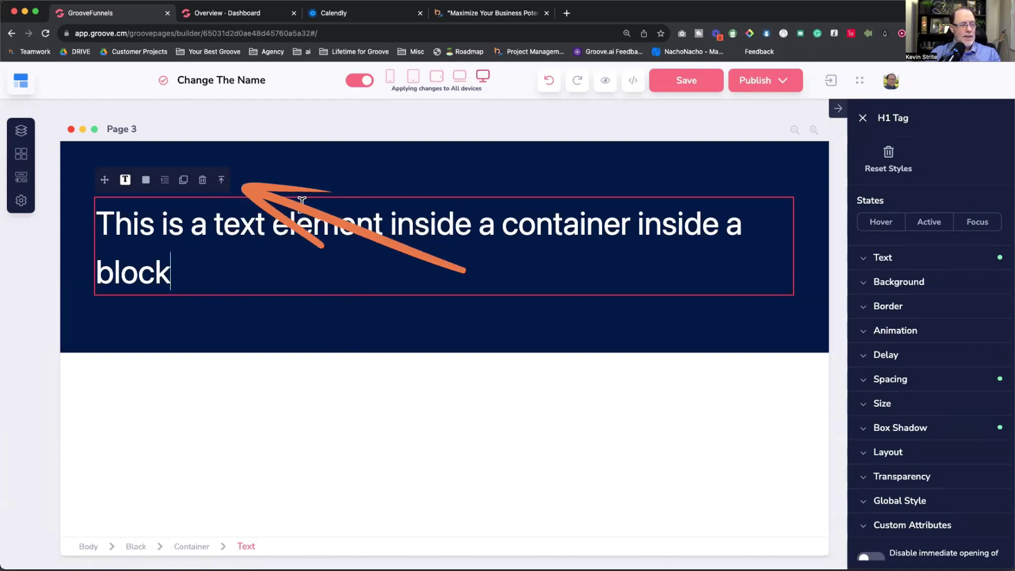
{"action": "left_click", "coordinate": [221, 181]}
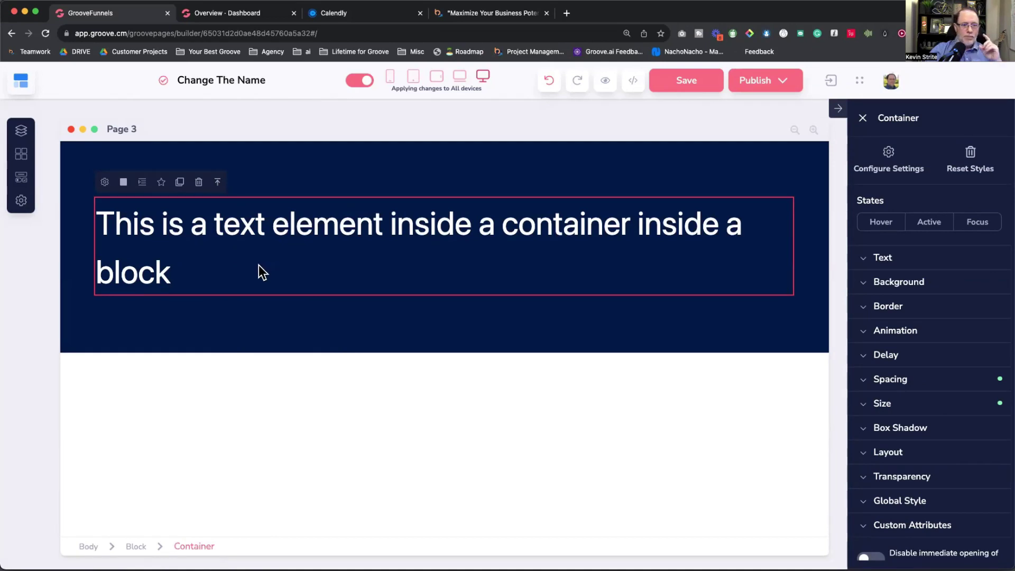
{"action": "left_click", "coordinate": [236, 266]}
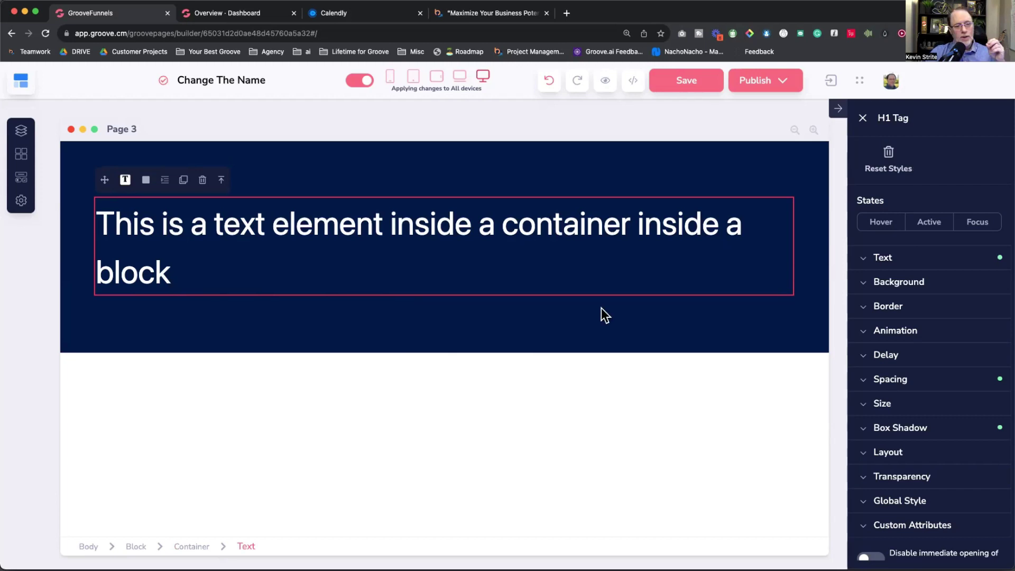
{"action": "left_click", "coordinate": [883, 259]}
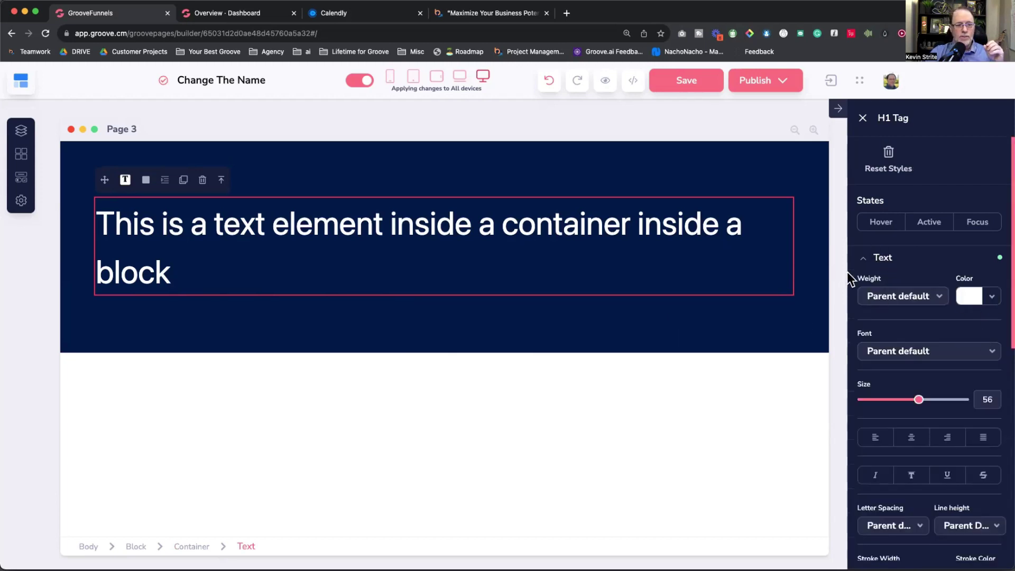
{"action": "left_click", "coordinate": [872, 259]}
{"action": "left_click", "coordinate": [899, 282]}
{"action": "left_click", "coordinate": [987, 312]}
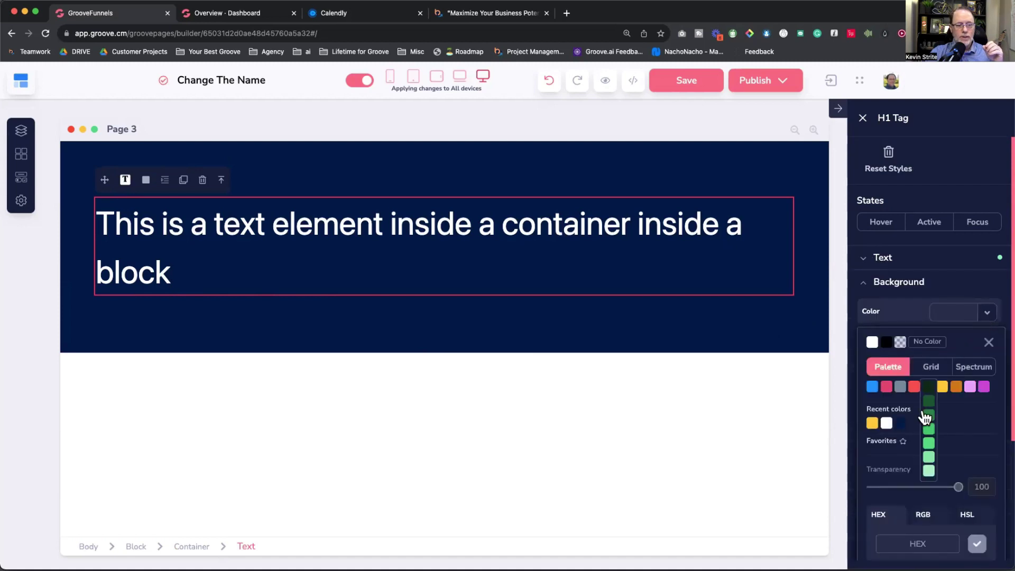
{"action": "left_click", "coordinate": [927, 413]}
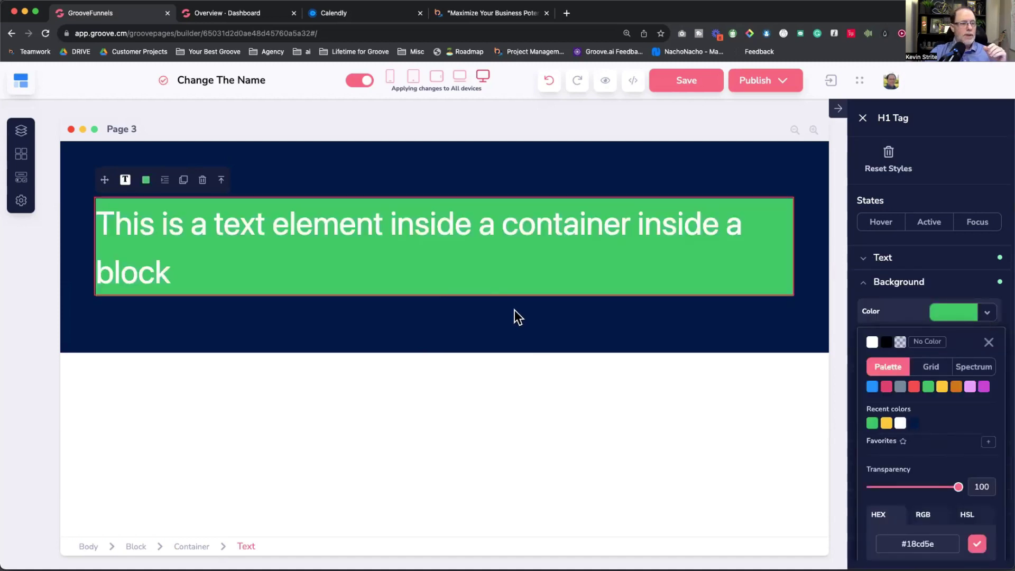
Set the upper and lower padding of the container around the heading to 89
{"action": "left_click", "coordinate": [197, 547]}
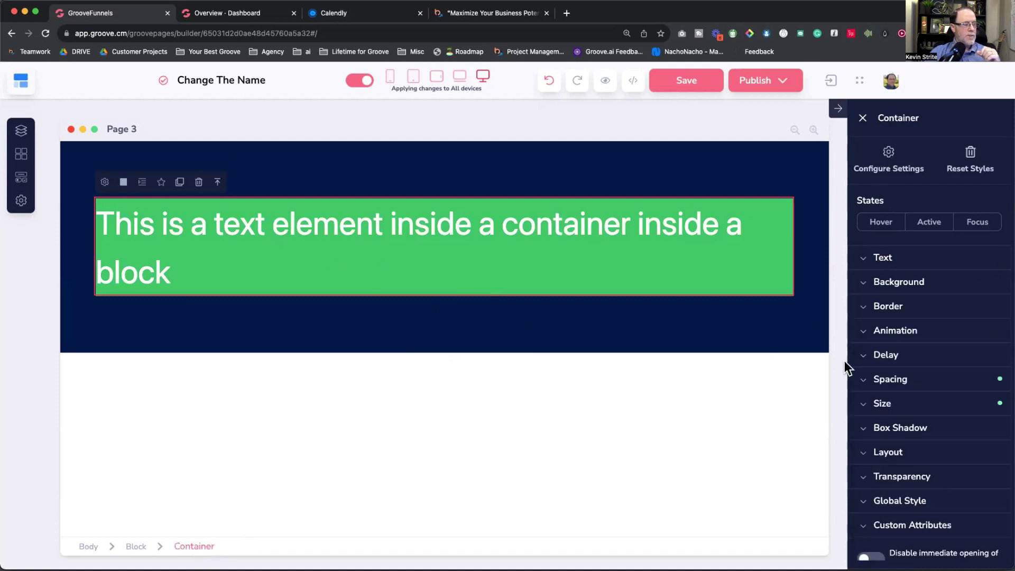
{"action": "left_click", "coordinate": [899, 380]}
{"action": "left_click", "coordinate": [930, 429]}
{"action": "scroll", "coordinate": [908, 439], "scroll_direction": "down", "scroll_amount": 3}
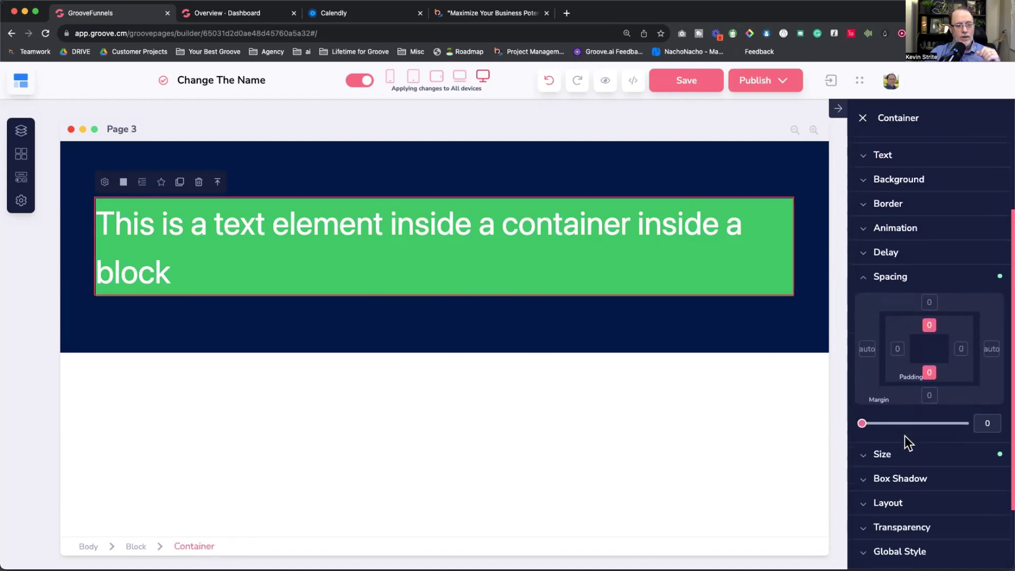
{"action": "mouse_move", "coordinate": [862, 421]}
{"action": "left_mouse_down"}
{"action": "mouse_move", "coordinate": [899, 423]}
{"action": "mouse_move", "coordinate": [871, 423]}
{"action": "left_mouse_up"}
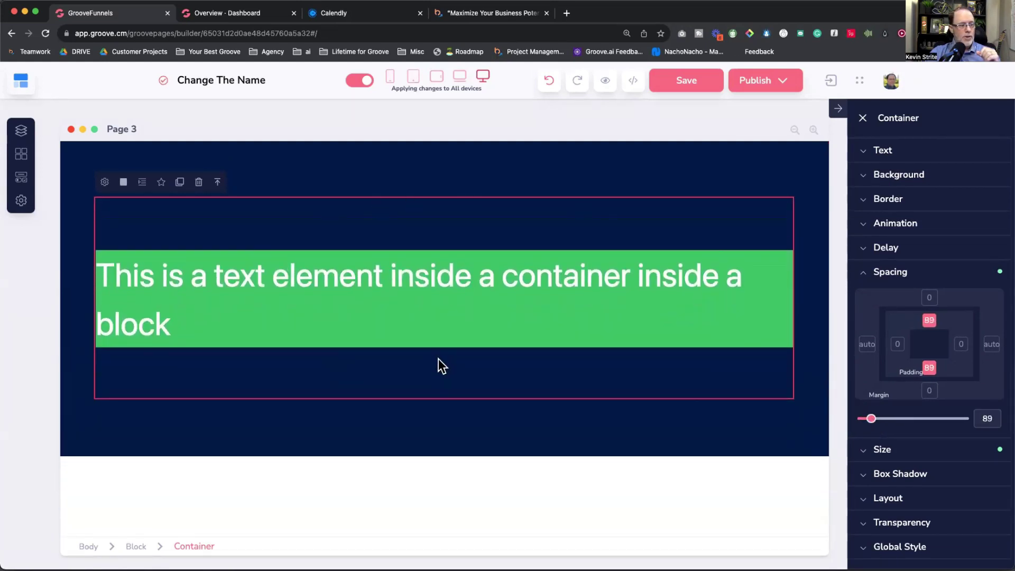
Examine the nesting by selecting the heading, its parent container and the surrounding block in turn
{"action": "left_click", "coordinate": [431, 332]}
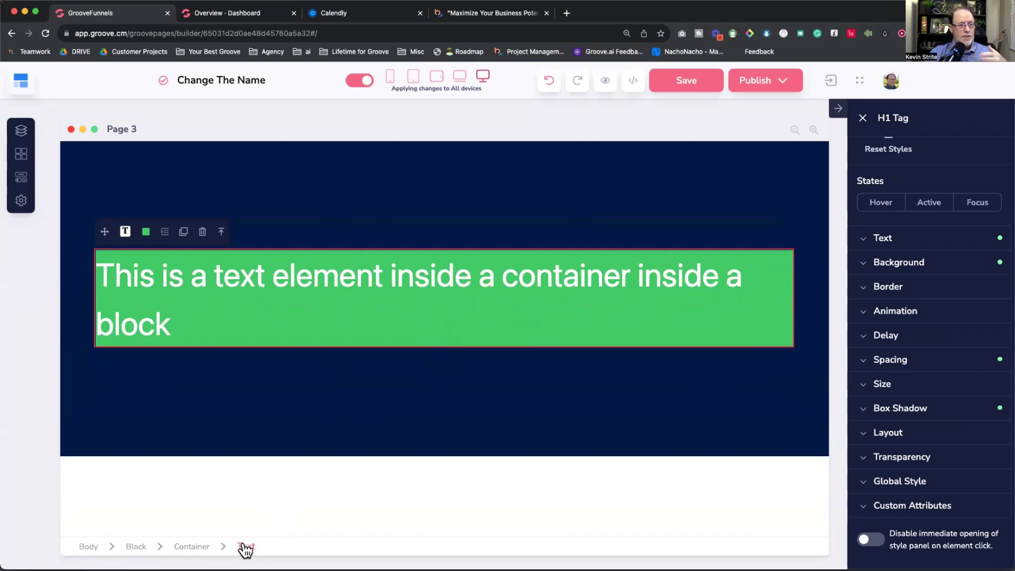
{"action": "left_click", "coordinate": [193, 547]}
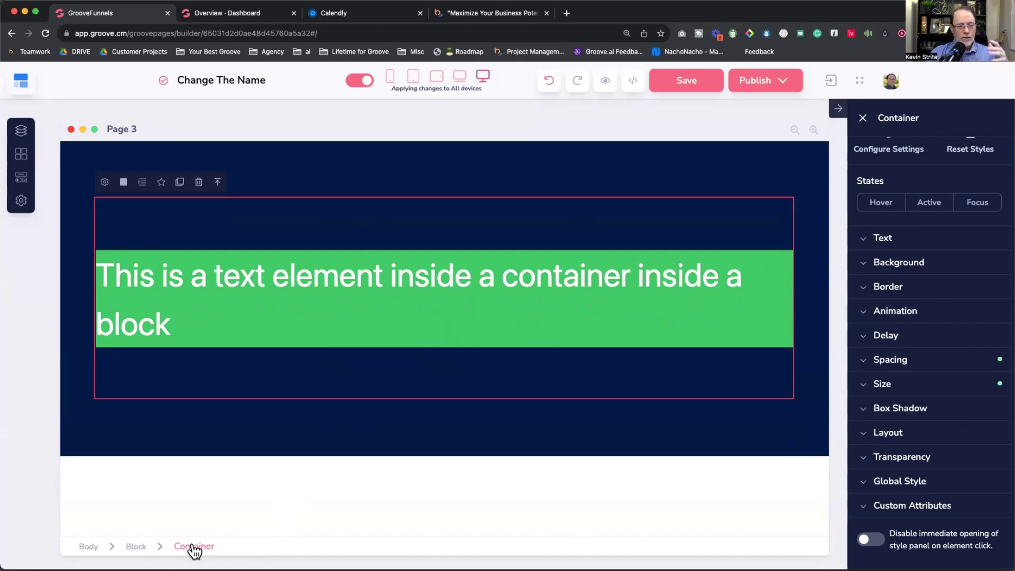
{"action": "left_click", "coordinate": [130, 548]}
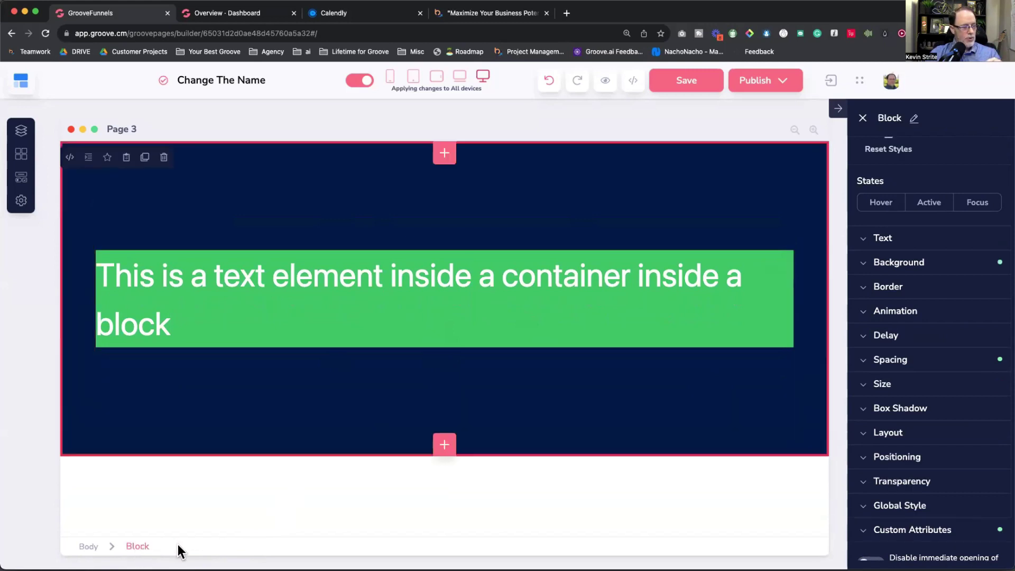
Set the H1 heading's left margin to 574
{"action": "left_click", "coordinate": [415, 341]}
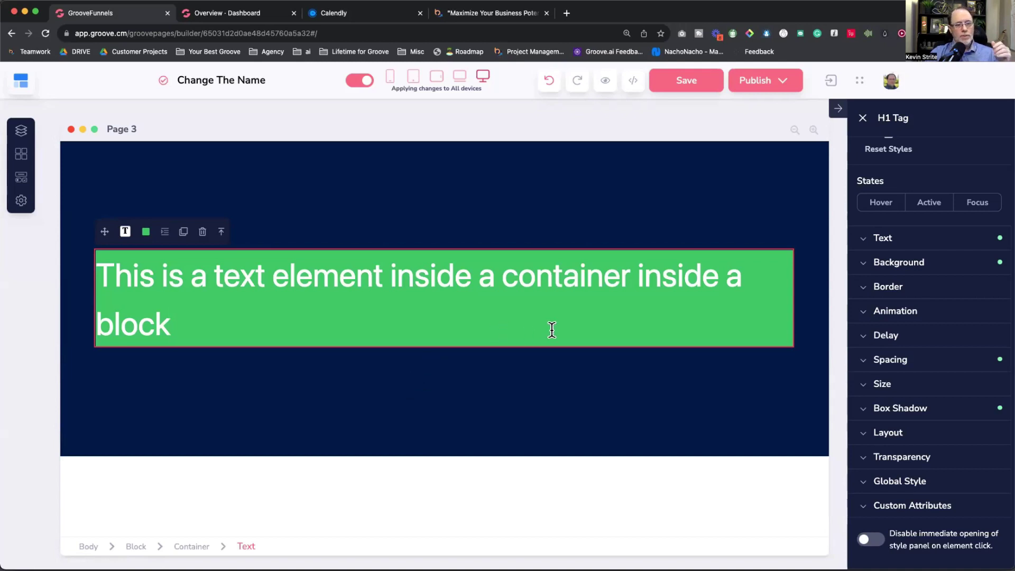
{"action": "left_click", "coordinate": [899, 360]}
{"action": "left_click", "coordinate": [867, 316]}
{"action": "left_click_drag", "start_coordinate": [861, 391], "coordinate": [921, 394]}
Set the H1 heading's left and right padding to 10
{"action": "left_click", "coordinate": [898, 318]}
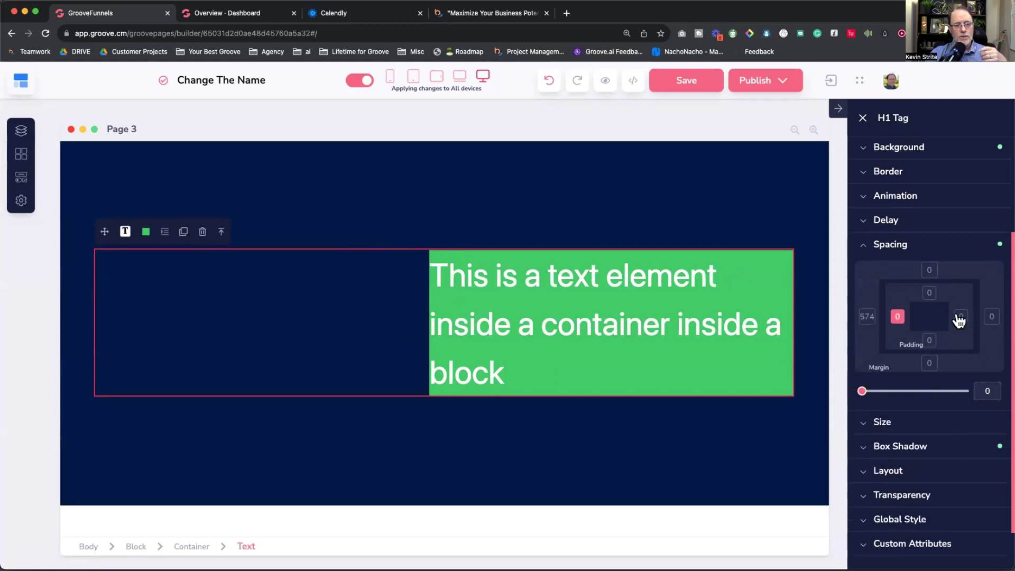
{"action": "left_click", "coordinate": [962, 317], "text": "shift"}
{"action": "type", "text": "1"}
{"action": "left_click", "coordinate": [758, 407]}
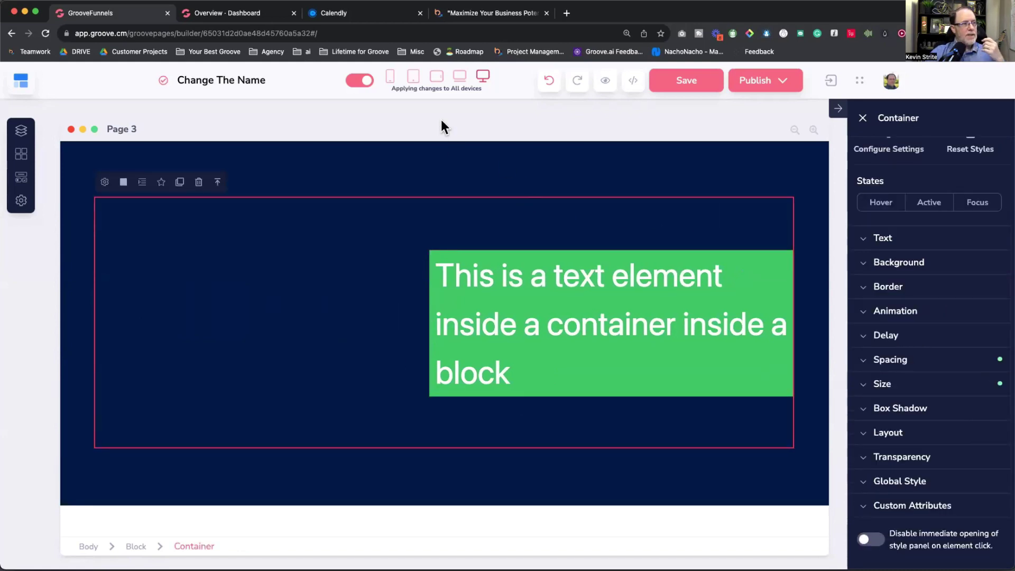
Check how the offset heading is laid out in the mobile view and return to the desktop view
{"action": "left_click", "coordinate": [390, 78]}
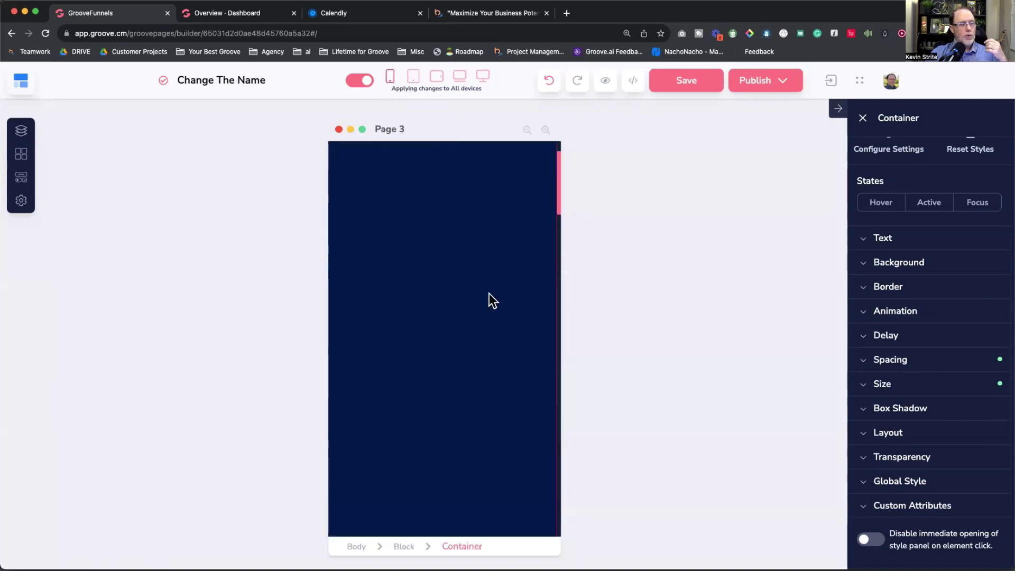
{"action": "scroll", "coordinate": [490, 293], "scroll_direction": "down", "scroll_amount": 10}
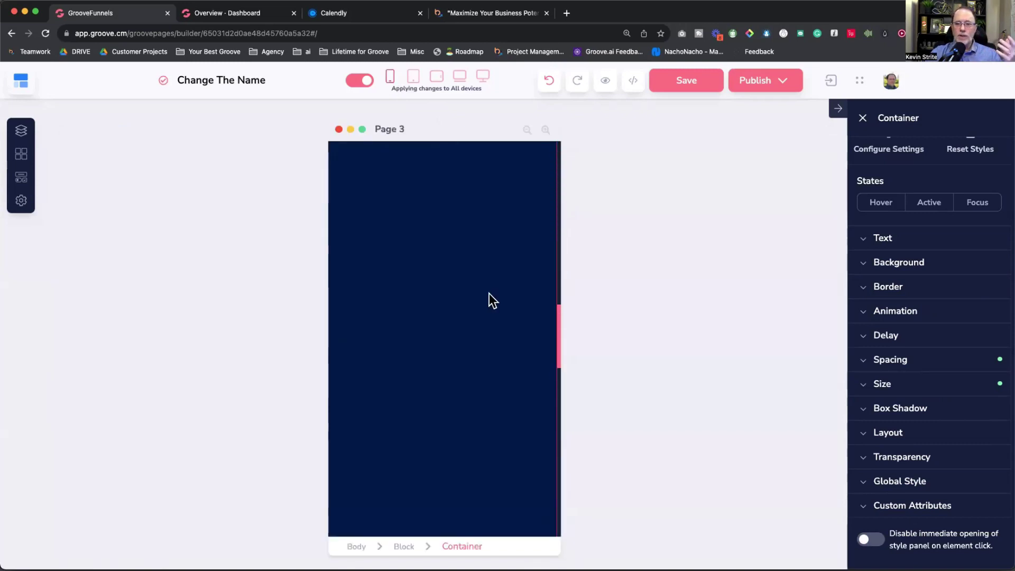
{"action": "scroll", "coordinate": [489, 293], "scroll_direction": "up", "scroll_amount": 10}
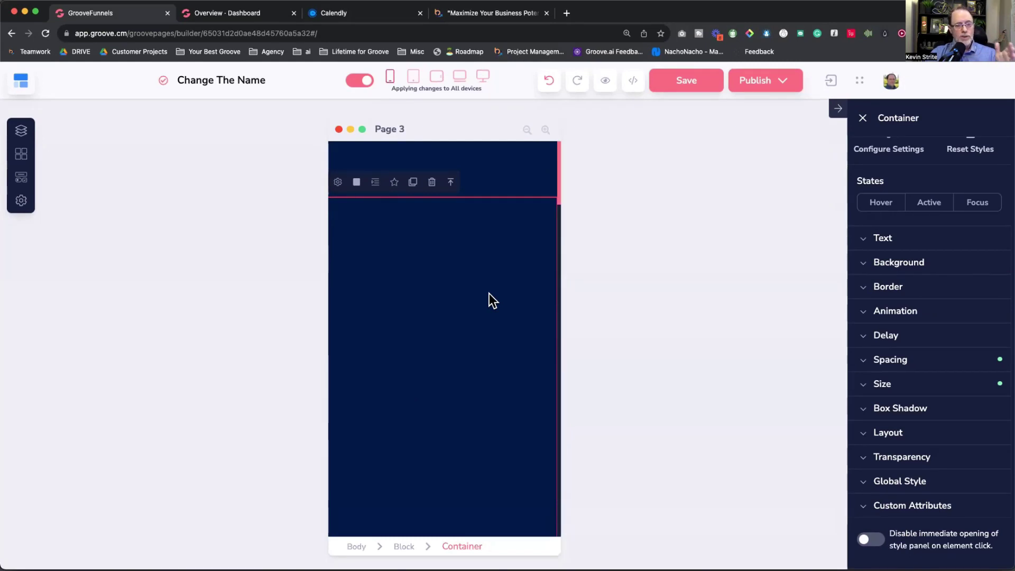
{"action": "left_click", "coordinate": [483, 81]}
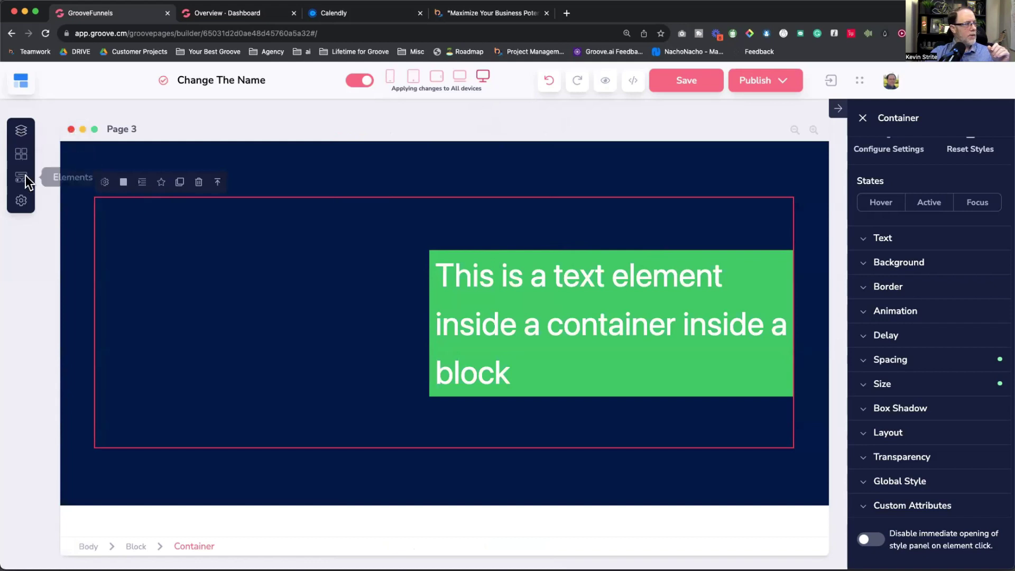
Add a two-column layout inside the container and move the H1 heading into its right column
{"action": "left_click", "coordinate": [481, 351]}
{"action": "left_click_drag", "start_coordinate": [103, 318], "coordinate": [669, 324]}
{"action": "left_click", "coordinate": [868, 348]}
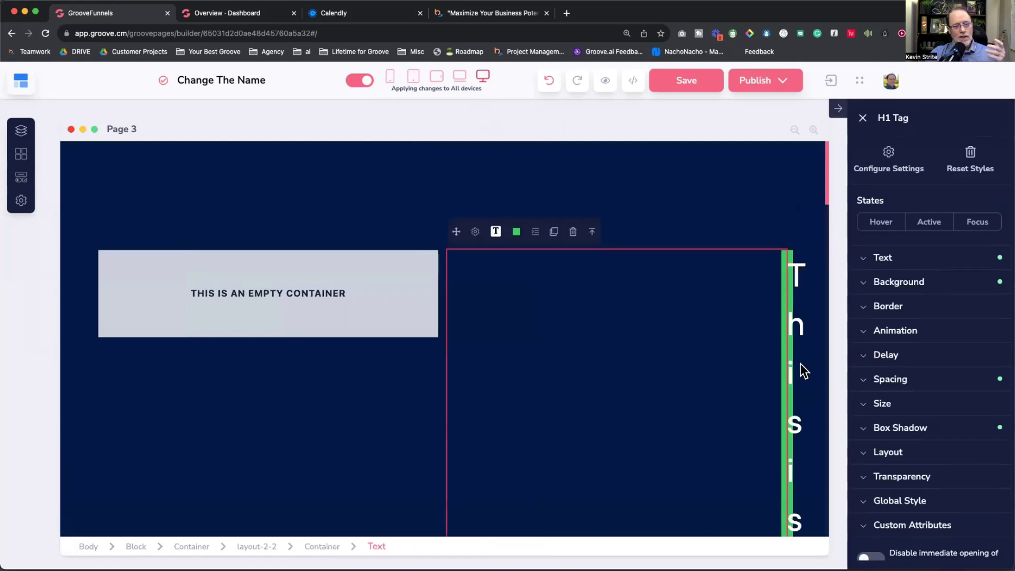
Set the left margin of the heading in the right column to 0
{"action": "left_click", "coordinate": [902, 380]}
{"action": "scroll", "coordinate": [905, 380], "scroll_direction": "down", "scroll_amount": 5}
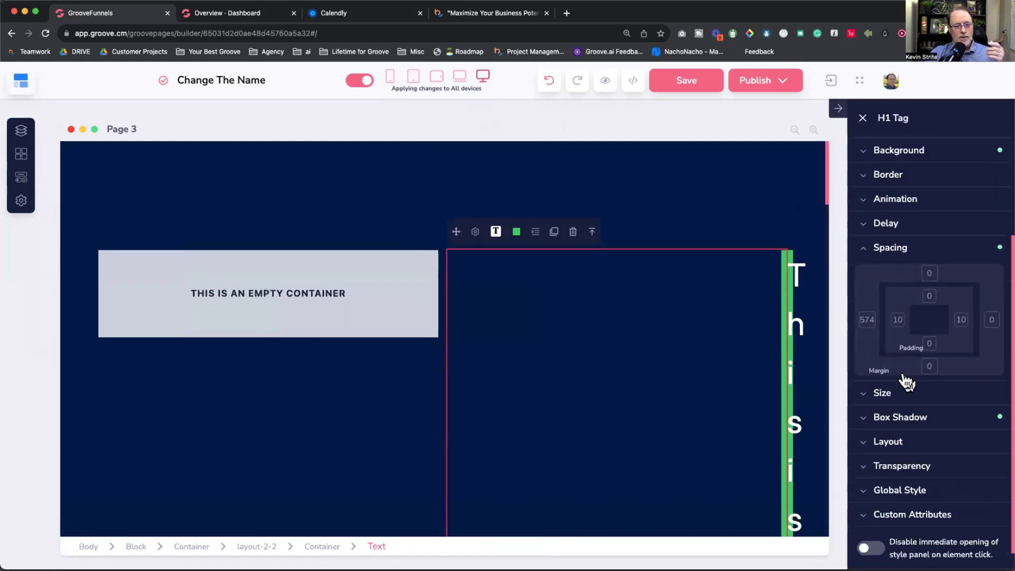
{"action": "left_click", "coordinate": [865, 312]}
{"action": "left_click_drag", "start_coordinate": [920, 386], "coordinate": [698, 427]}
{"action": "left_click", "coordinate": [697, 443]}
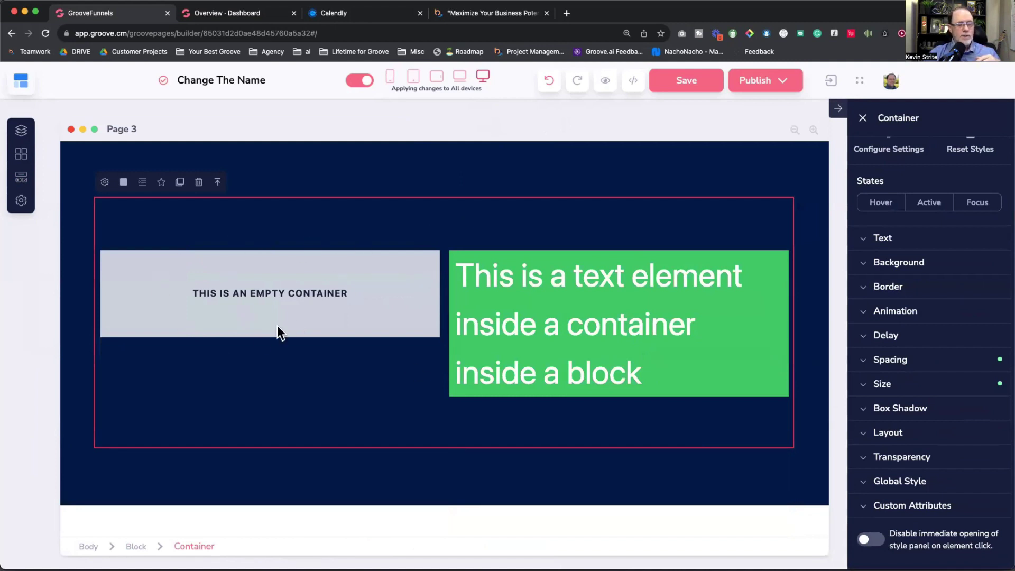
Preview the two-column page and compare its mobile and desktop layouts
{"action": "left_click", "coordinate": [606, 80]}
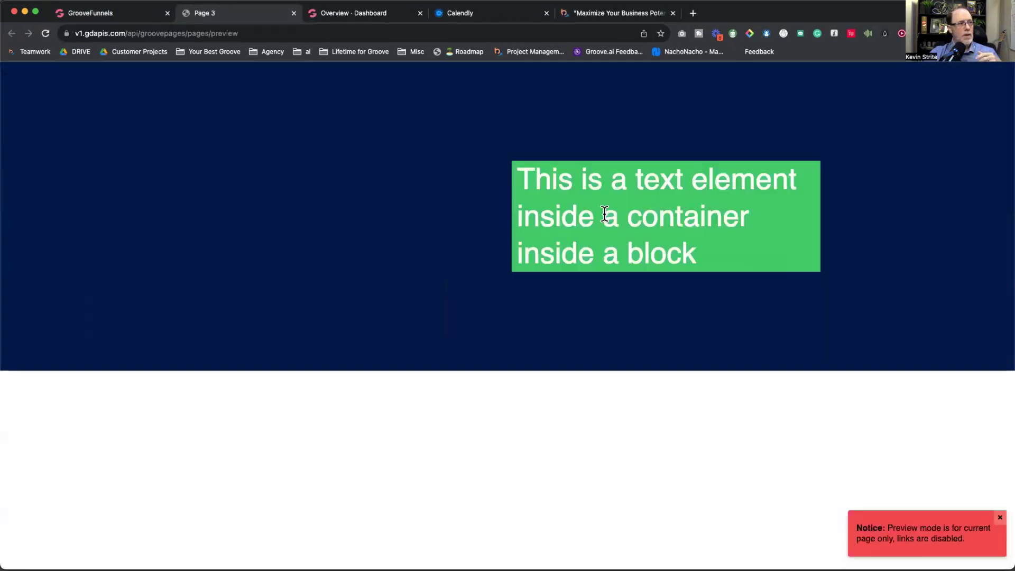
{"action": "left_click", "coordinate": [294, 12]}
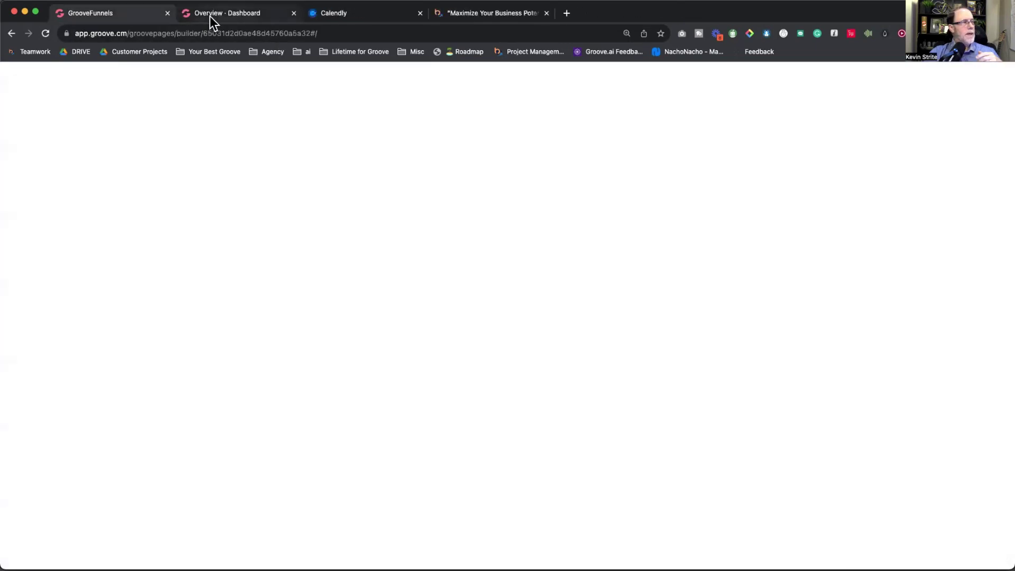
{"action": "left_click", "coordinate": [391, 77]}
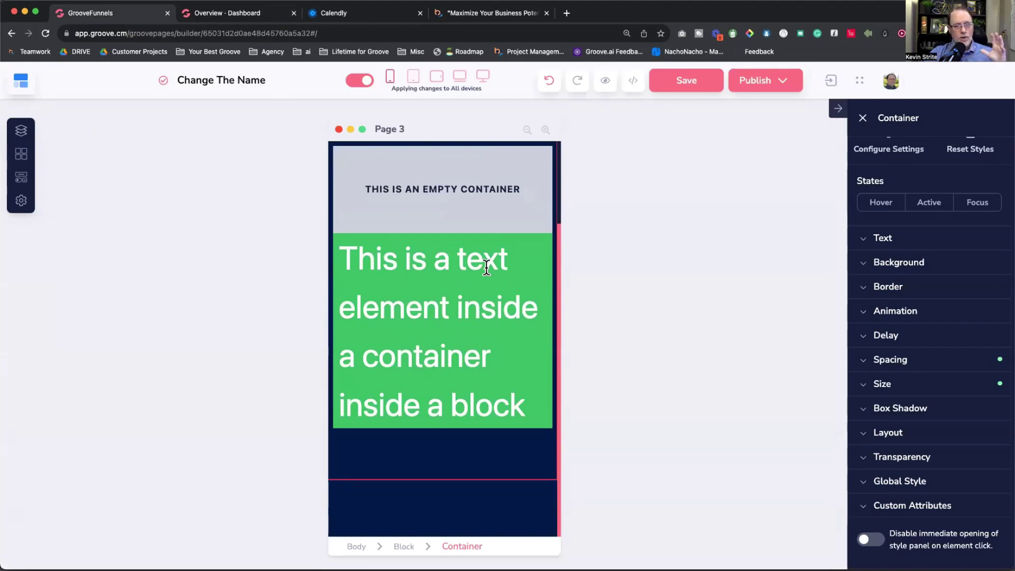
{"action": "left_click", "coordinate": [483, 80]}
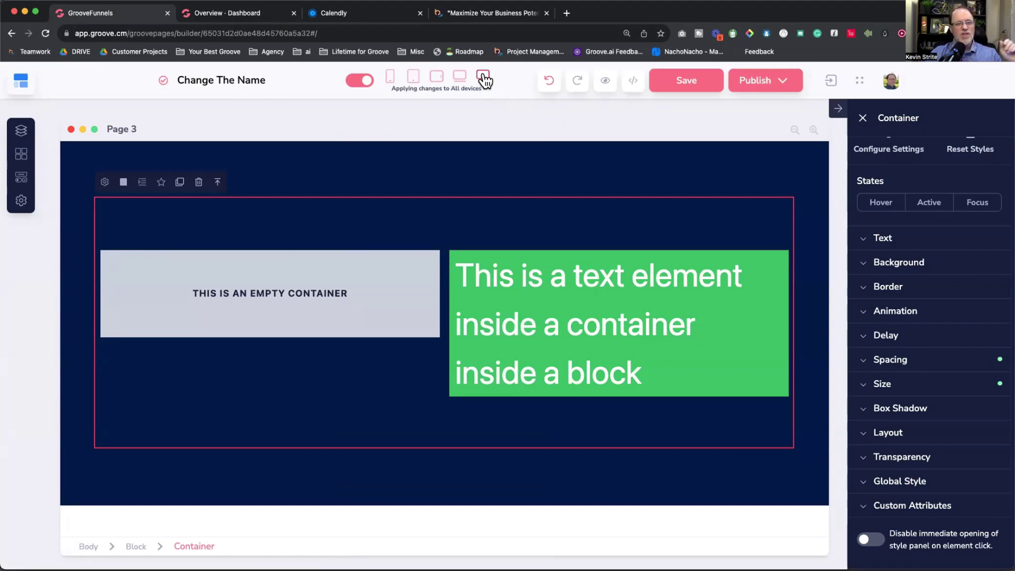
Examine the two-column layout and its individual columns, including how they stack in the mobile view
{"action": "left_click", "coordinate": [496, 254]}
{"action": "left_click", "coordinate": [414, 270]}
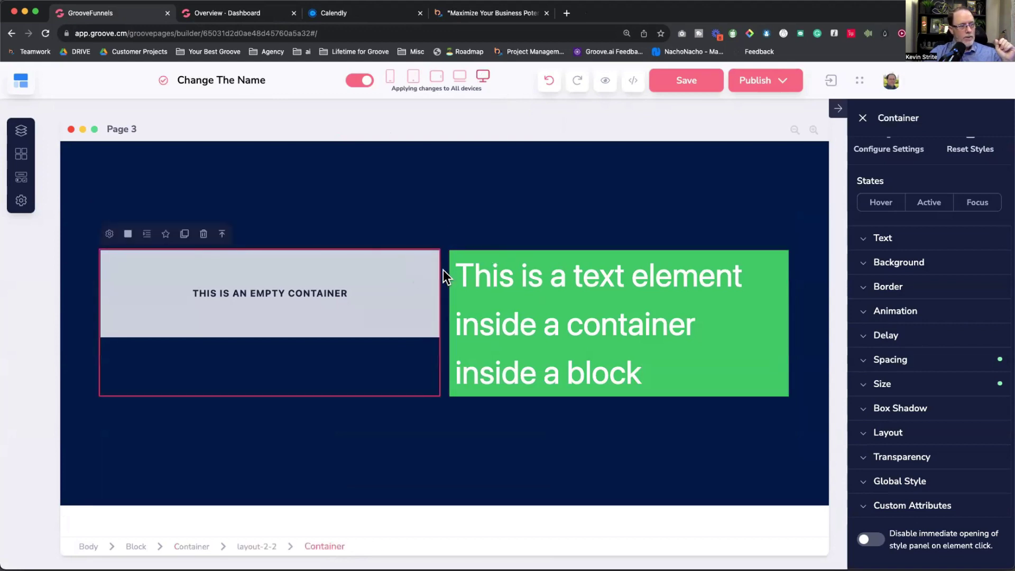
{"action": "left_click", "coordinate": [443, 269]}
{"action": "left_click", "coordinate": [492, 259]}
{"action": "left_click", "coordinate": [399, 271]}
{"action": "left_click", "coordinate": [445, 262]}
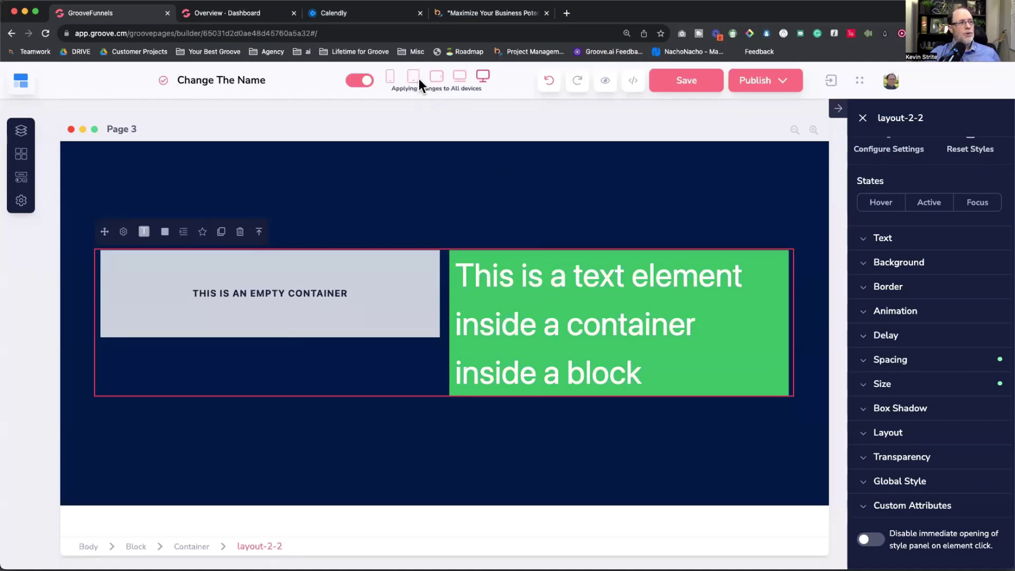
{"action": "left_click", "coordinate": [391, 77]}
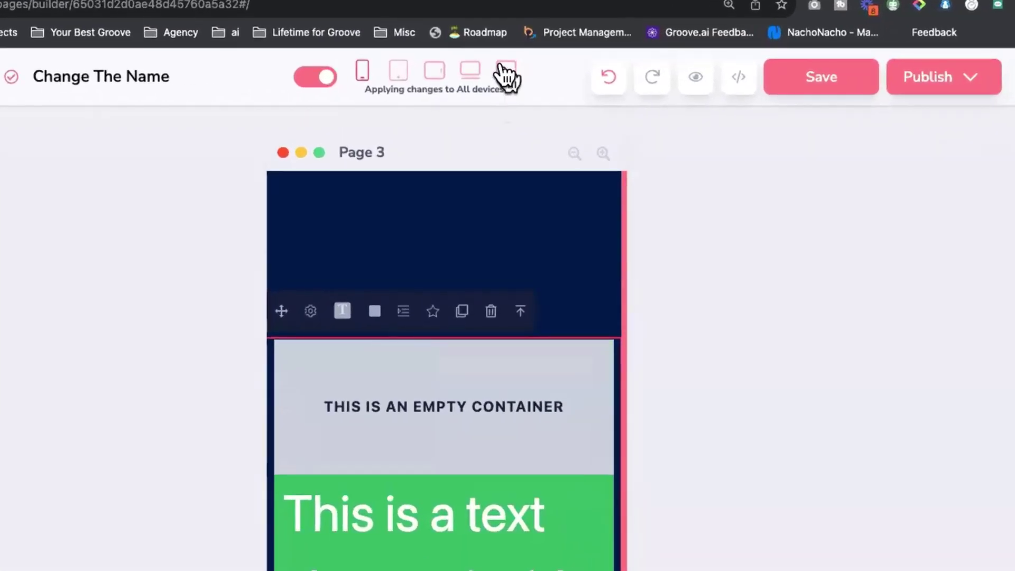
{"action": "left_click", "coordinate": [506, 71]}
Undo the heading's margin change and its move into the column, and delete the two-column layout
{"action": "left_click", "coordinate": [607, 78]}
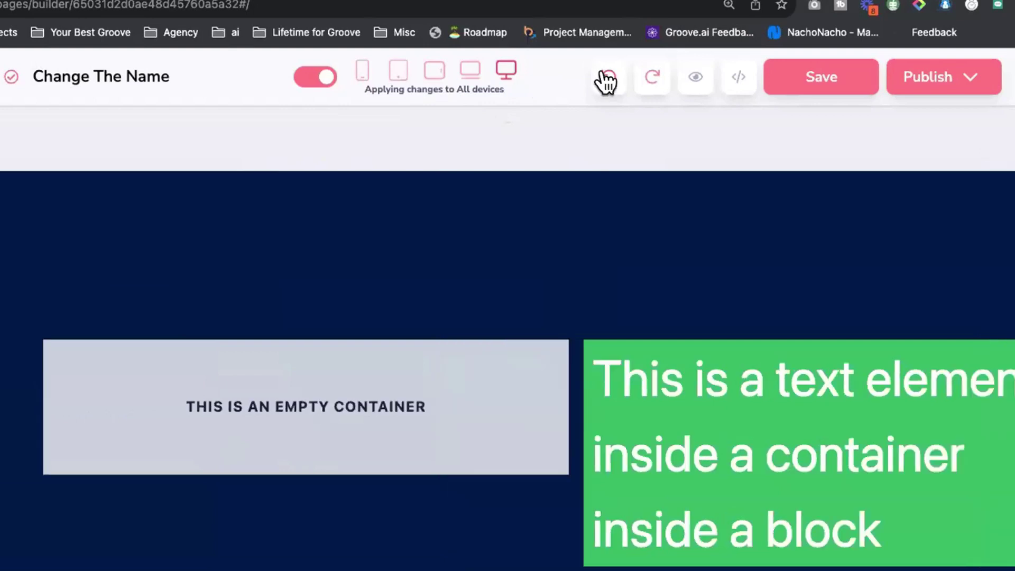
{"action": "left_click", "coordinate": [607, 79]}
{"action": "left_click", "coordinate": [607, 79]}
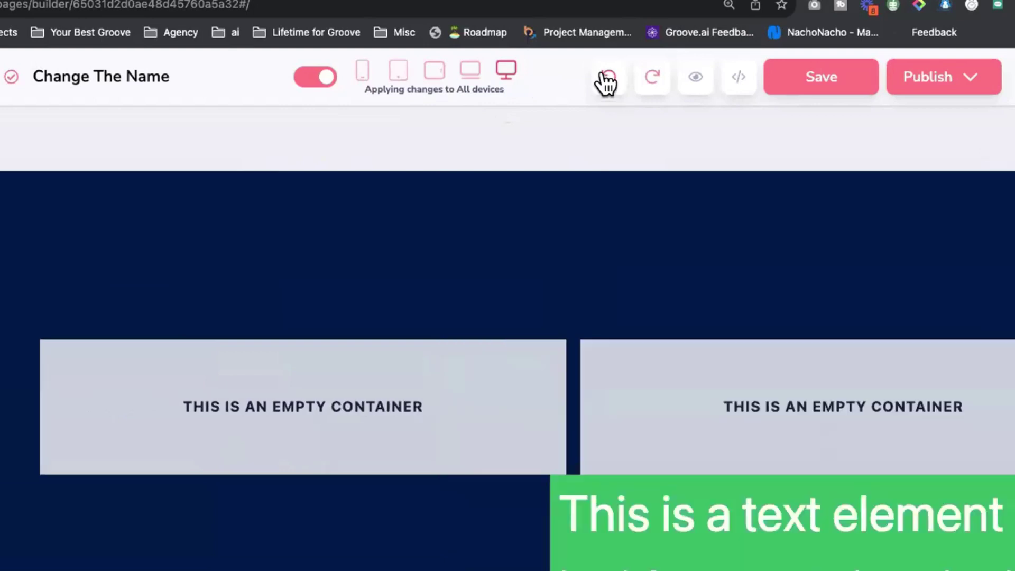
{"action": "left_click", "coordinate": [129, 312]}
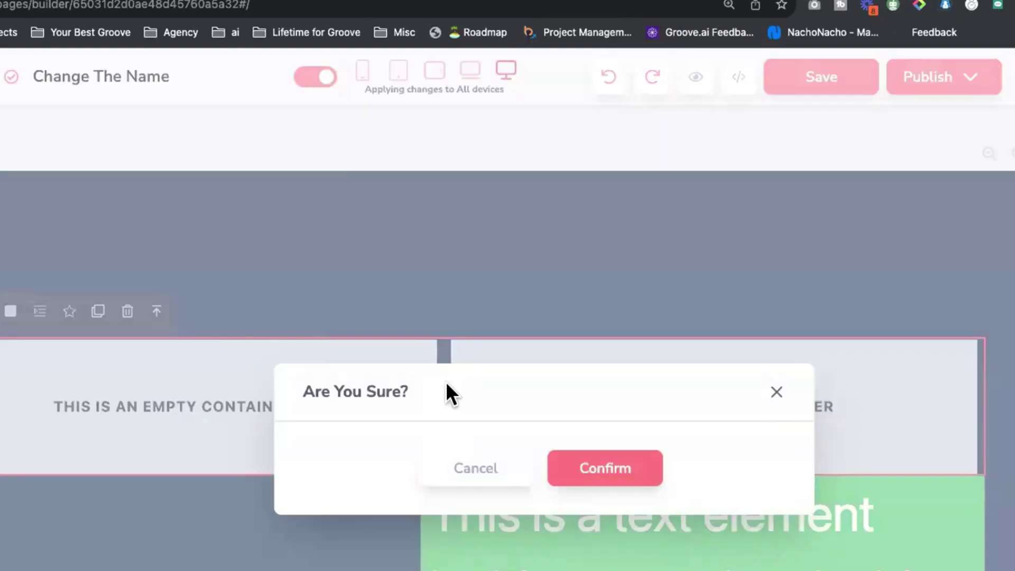
{"action": "left_click", "coordinate": [639, 467]}
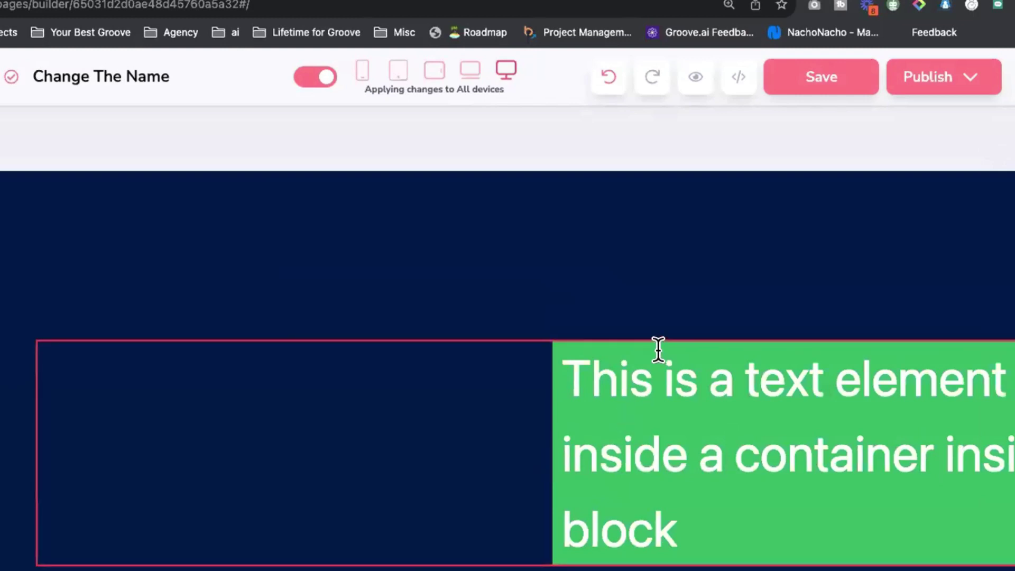
Compare the heading with its large left margin in the mobile and desktop views, ending in mobile
{"action": "left_click", "coordinate": [363, 73]}
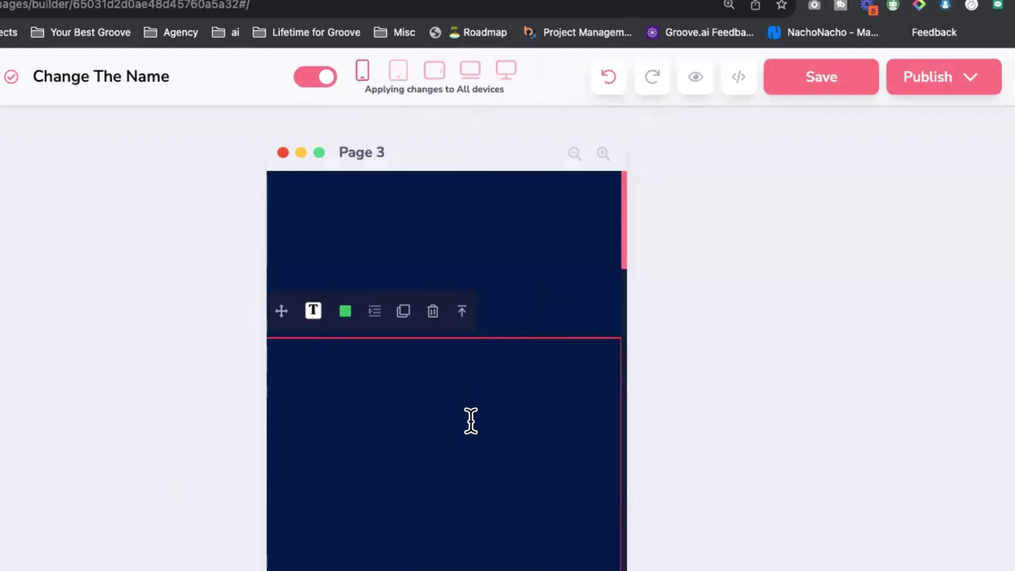
{"action": "left_click", "coordinate": [505, 74]}
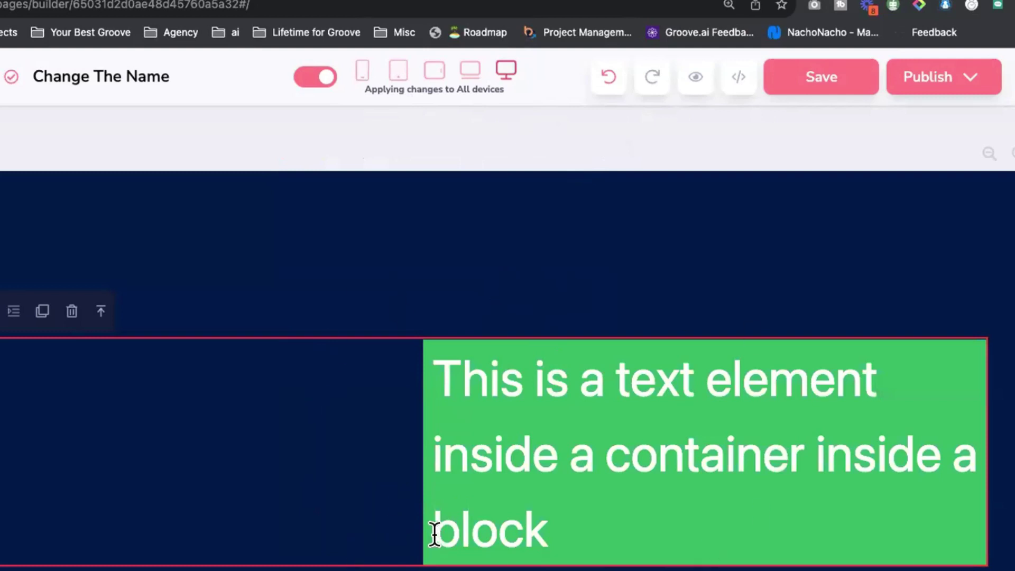
{"action": "left_click", "coordinate": [362, 73]}
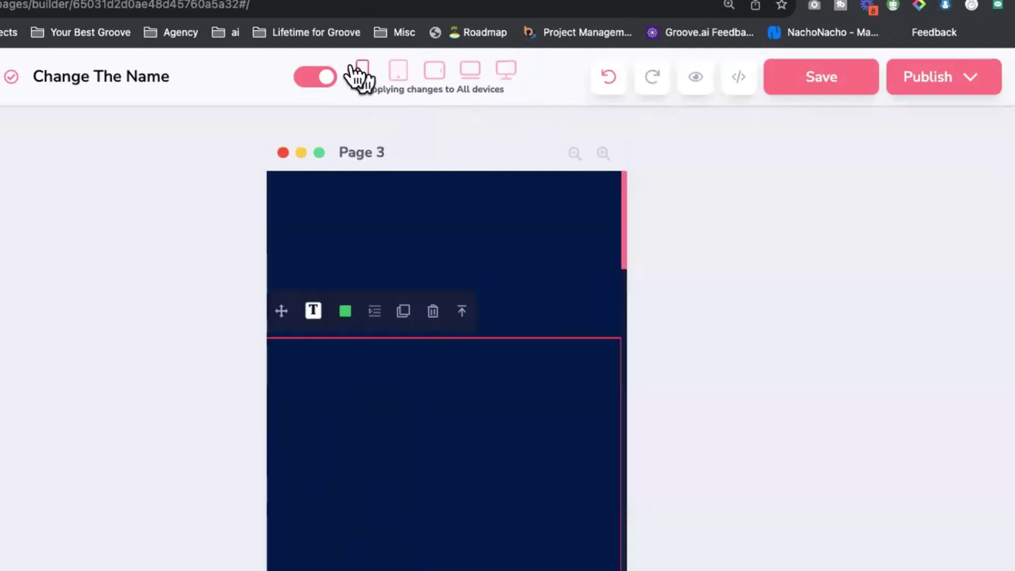
Limit style changes to the mobile device only and set the H1 heading's left margin there to 0
{"action": "left_click", "coordinate": [319, 78]}
{"action": "left_click_drag", "start_coordinate": [358, 86], "coordinate": [495, 84]}
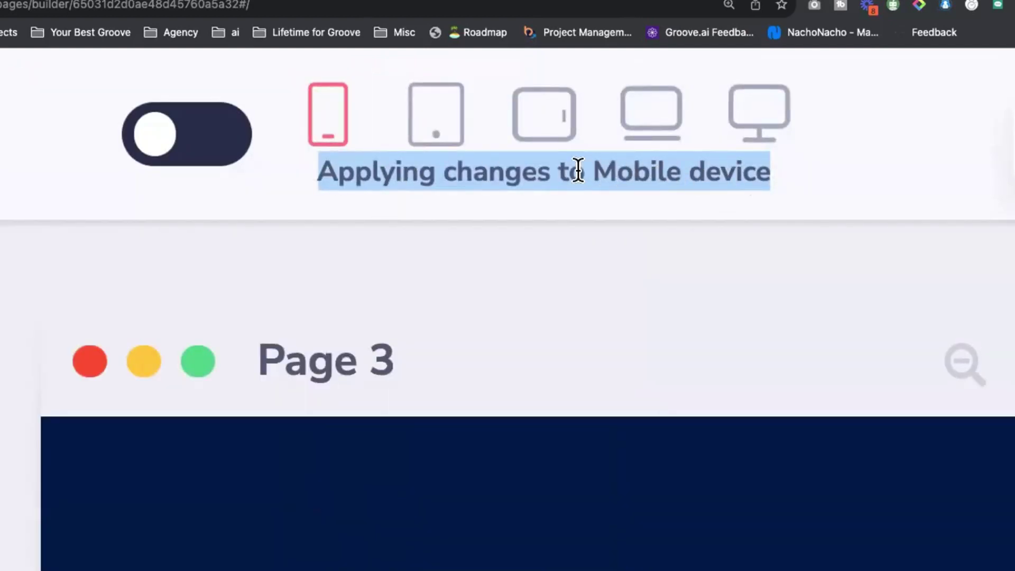
{"action": "left_click", "coordinate": [206, 144]}
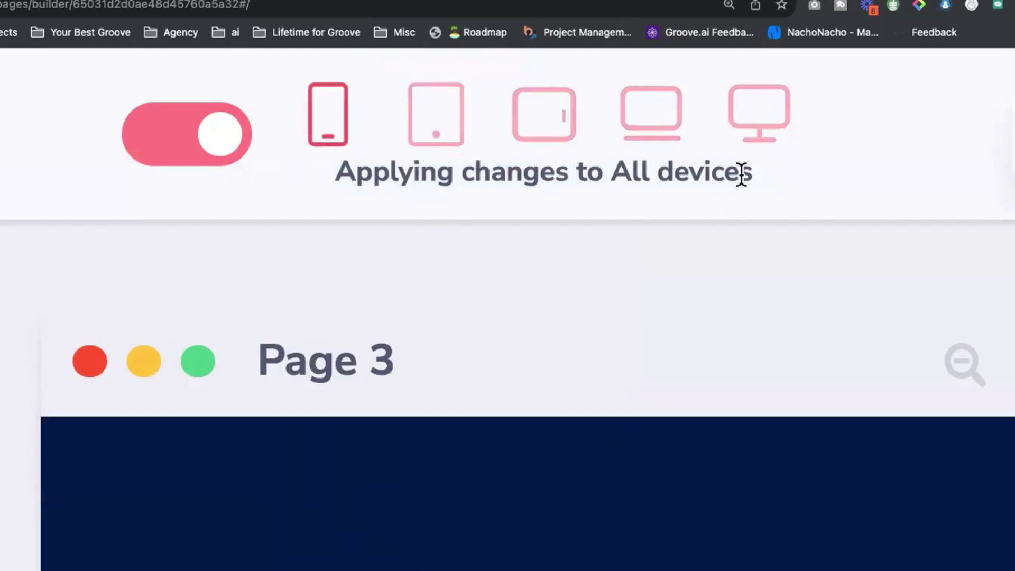
{"action": "left_click", "coordinate": [204, 147]}
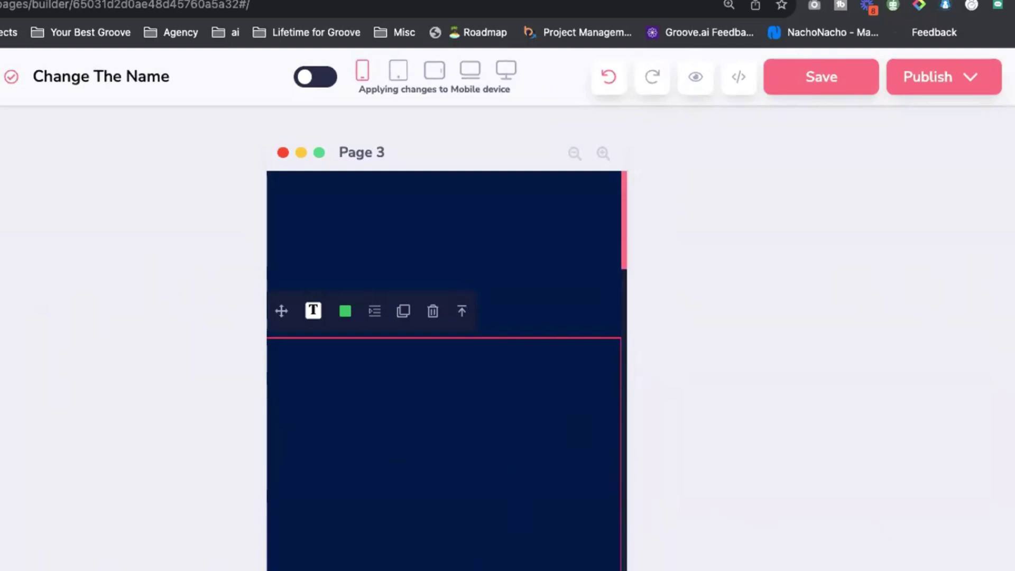
{"action": "left_click", "coordinate": [863, 302]}
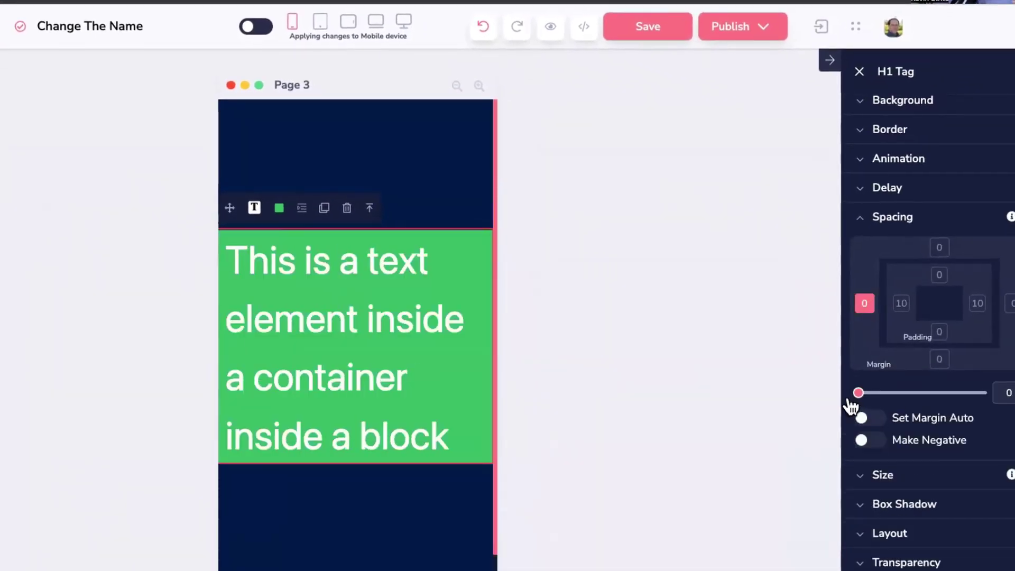
{"action": "mouse_move", "coordinate": [851, 407]}
{"action": "left_mouse_down"}
{"action": "mouse_move", "coordinate": [918, 406]}
{"action": "mouse_move", "coordinate": [852, 409]}
{"action": "left_mouse_up"}
Check the heading's left margin and layout in the desktop and laptop views
{"action": "left_click", "coordinate": [404, 22]}
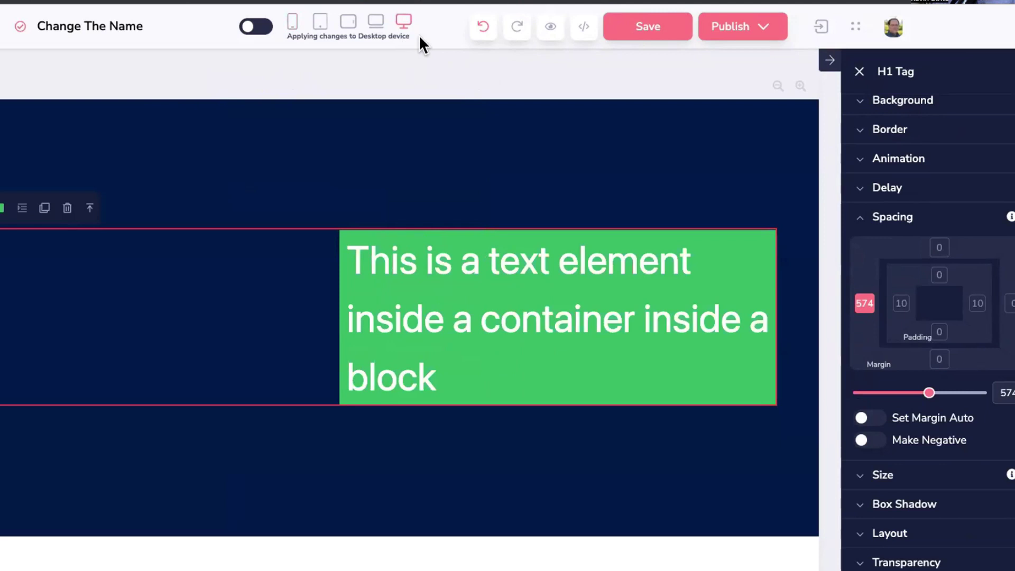
{"action": "left_click", "coordinate": [376, 22]}
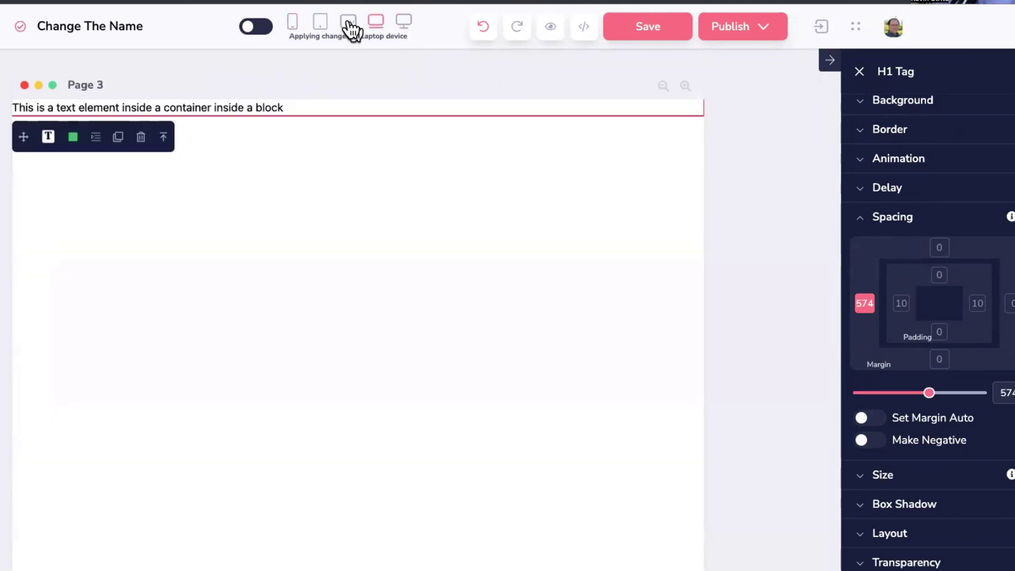
{"action": "key", "text": "super+minus"}
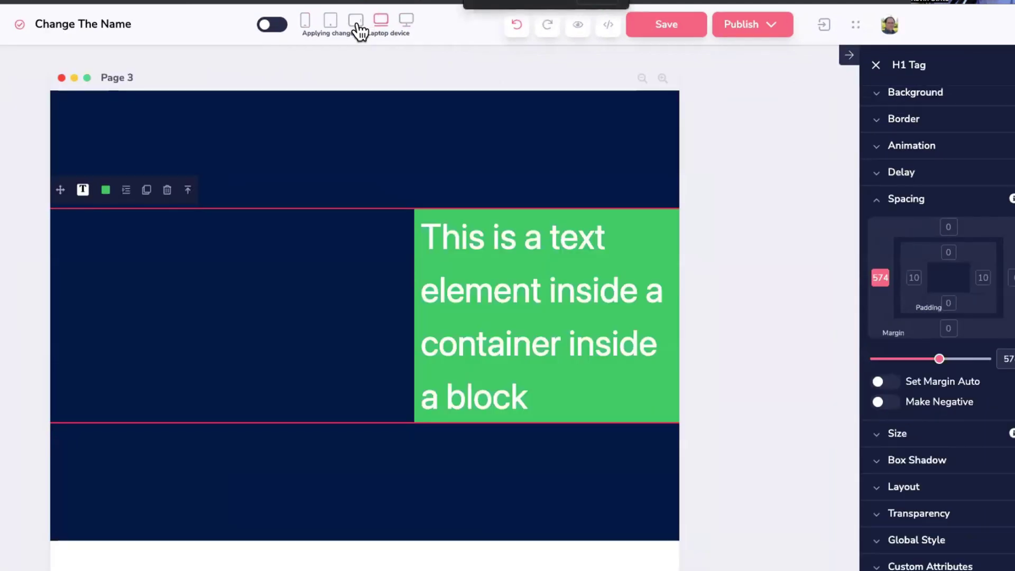
{"action": "key", "text": "super+plus"}
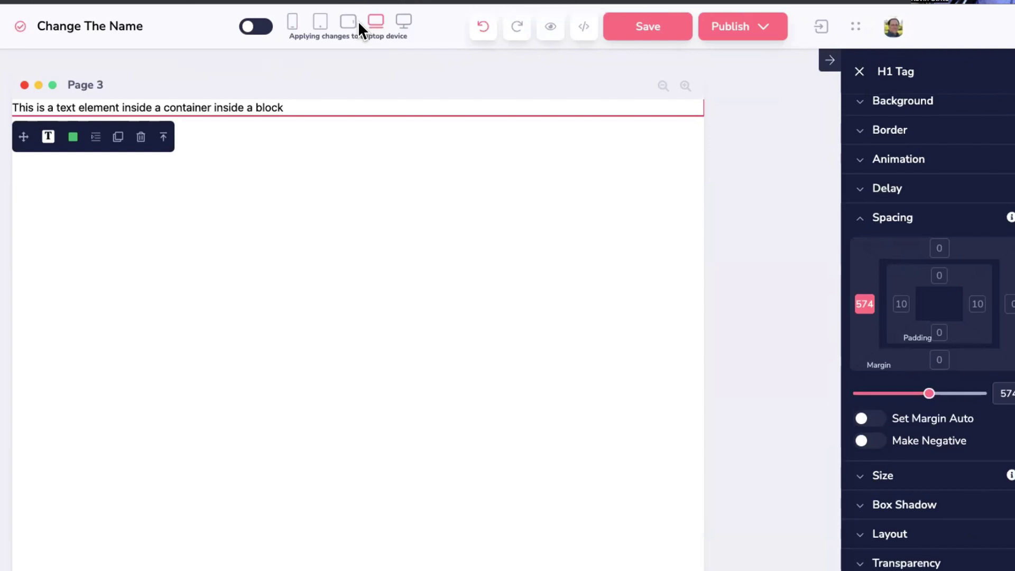
Reduce the H1 heading's left margin in the horizontal tablet view and set it to 148 in the vertical tablet view
{"action": "key", "text": "super+minus"}
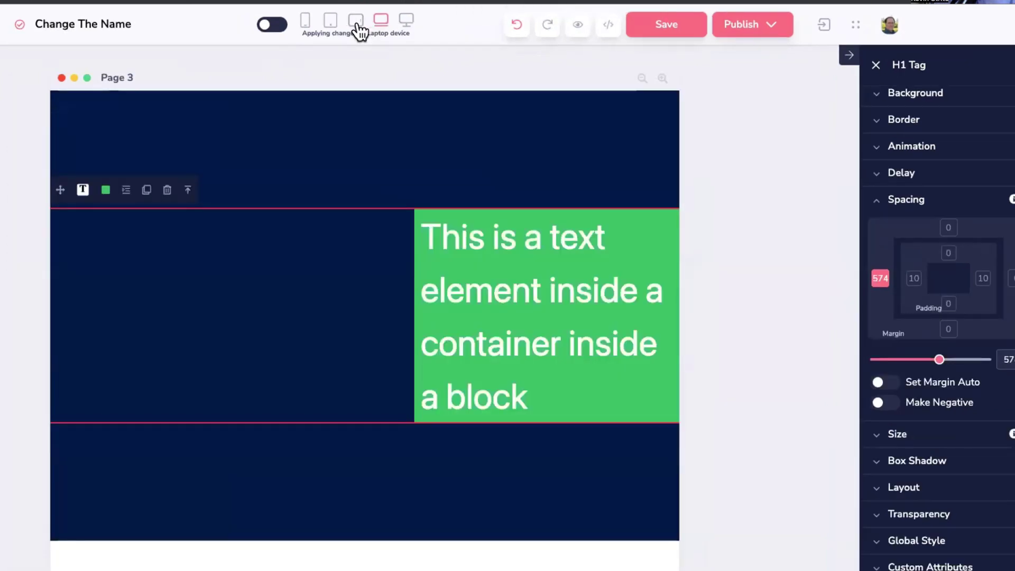
{"action": "key", "text": "super+plus"}
{"action": "key", "text": "super+minus"}
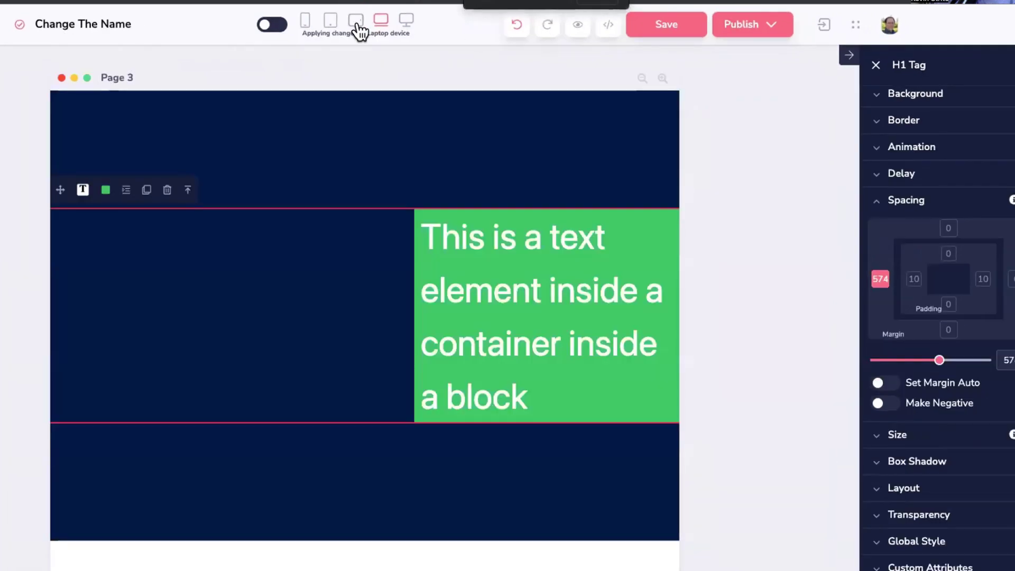
{"action": "left_click", "coordinate": [356, 21]}
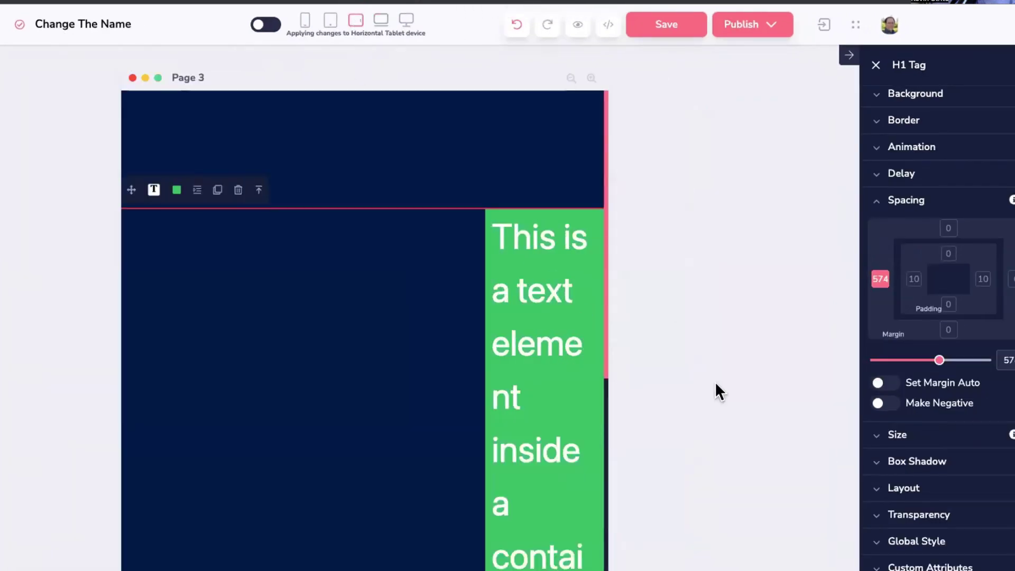
{"action": "left_click_drag", "start_coordinate": [940, 360], "coordinate": [909, 361]}
{"action": "left_click", "coordinate": [331, 21]}
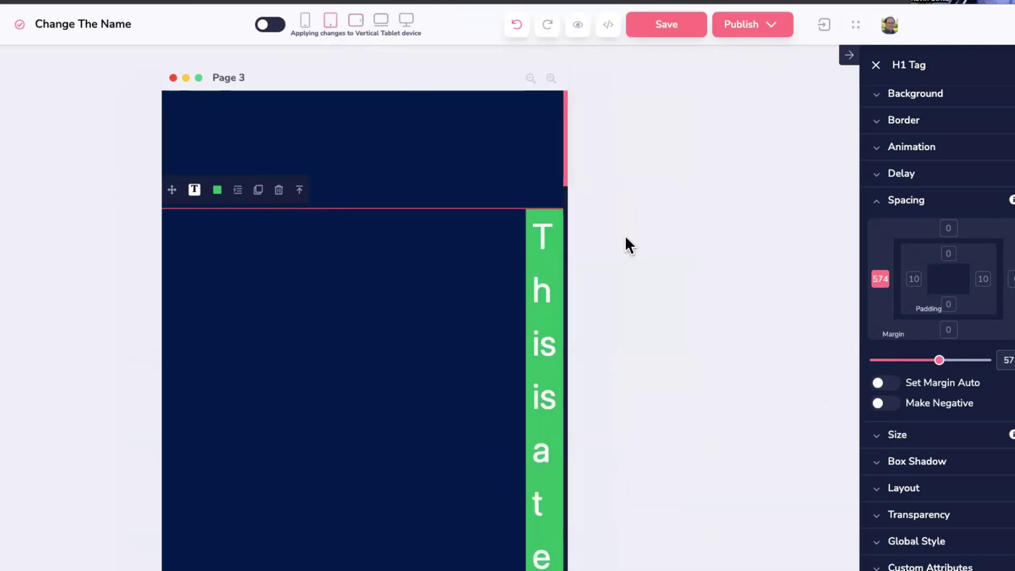
{"action": "left_click_drag", "start_coordinate": [939, 360], "coordinate": [892, 360]}
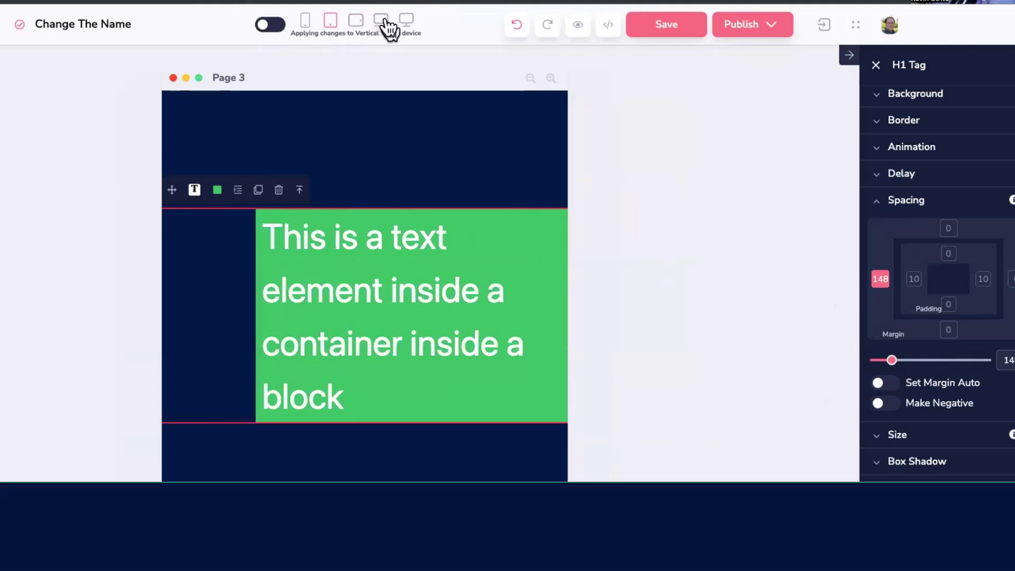
Apply style changes to all devices and compare the heading's left margin across every device view, ending in desktop
{"action": "left_click", "coordinate": [405, 23]}
{"action": "left_click", "coordinate": [272, 25]}
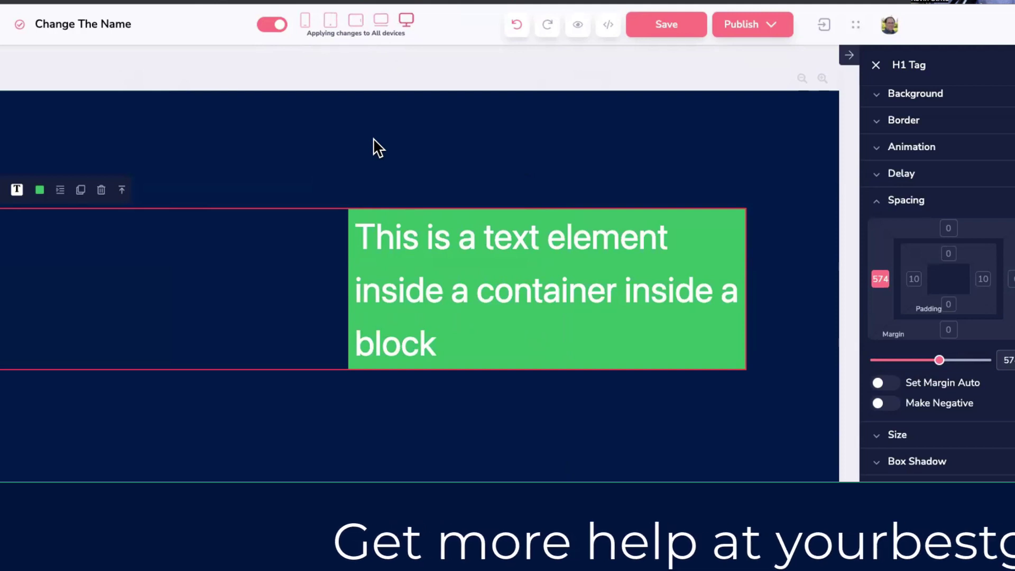
{"action": "left_click", "coordinate": [381, 21]}
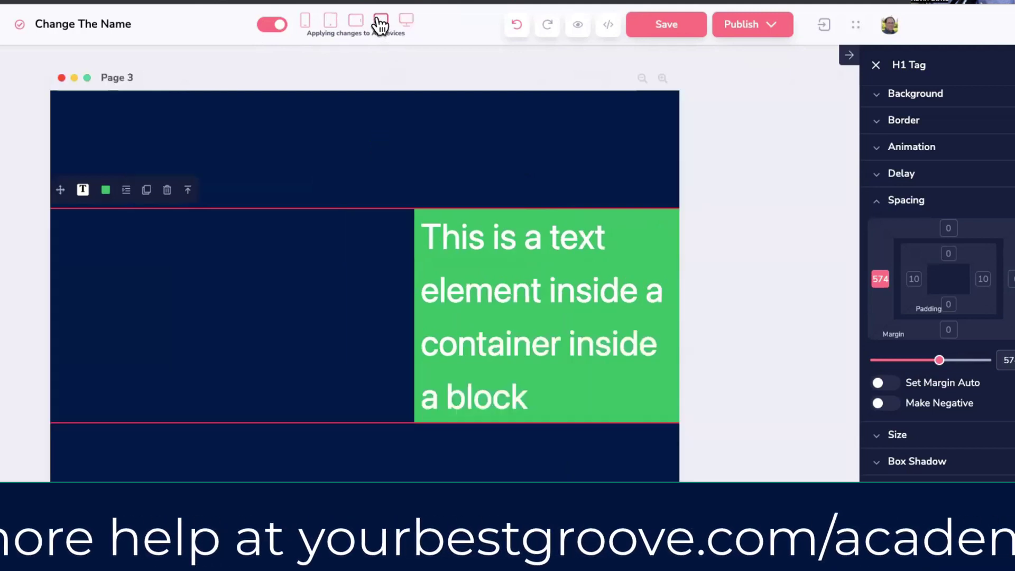
{"action": "left_click", "coordinate": [354, 21]}
{"action": "left_click", "coordinate": [328, 21]}
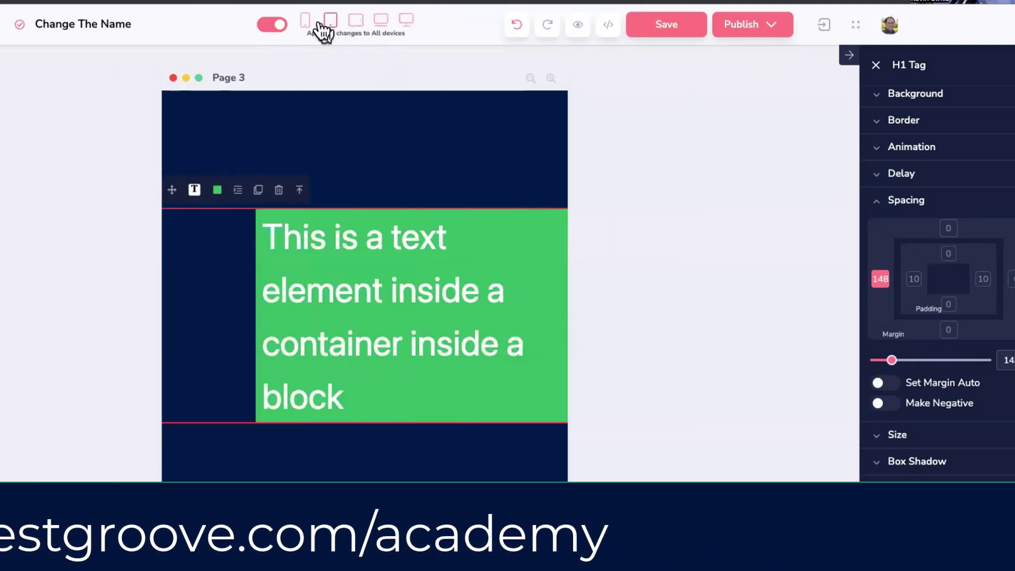
{"action": "left_click", "coordinate": [306, 21]}
{"action": "left_click", "coordinate": [328, 21]}
{"action": "left_click", "coordinate": [356, 21]}
{"action": "left_click", "coordinate": [381, 21]}
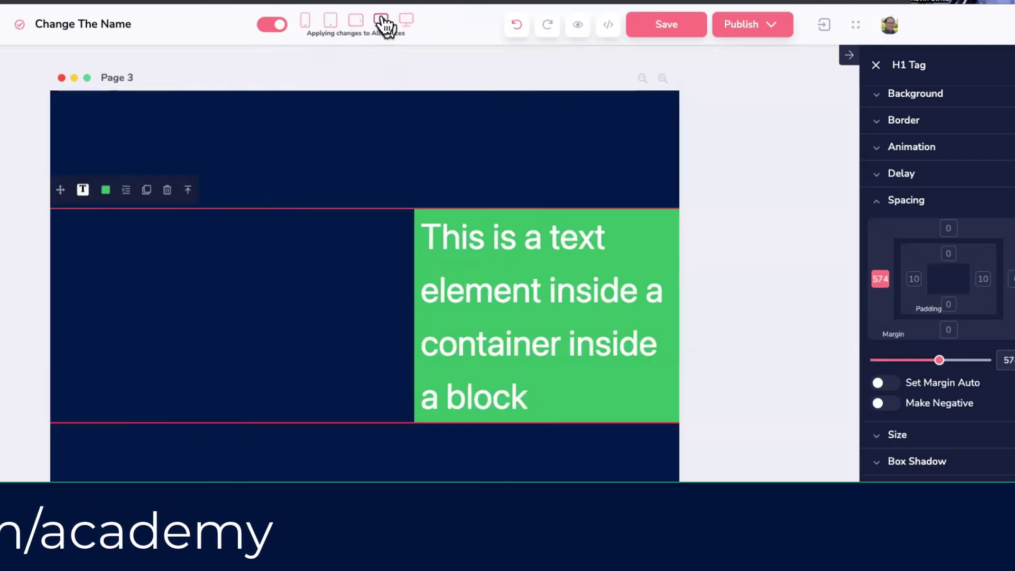
{"action": "left_click", "coordinate": [405, 20]}
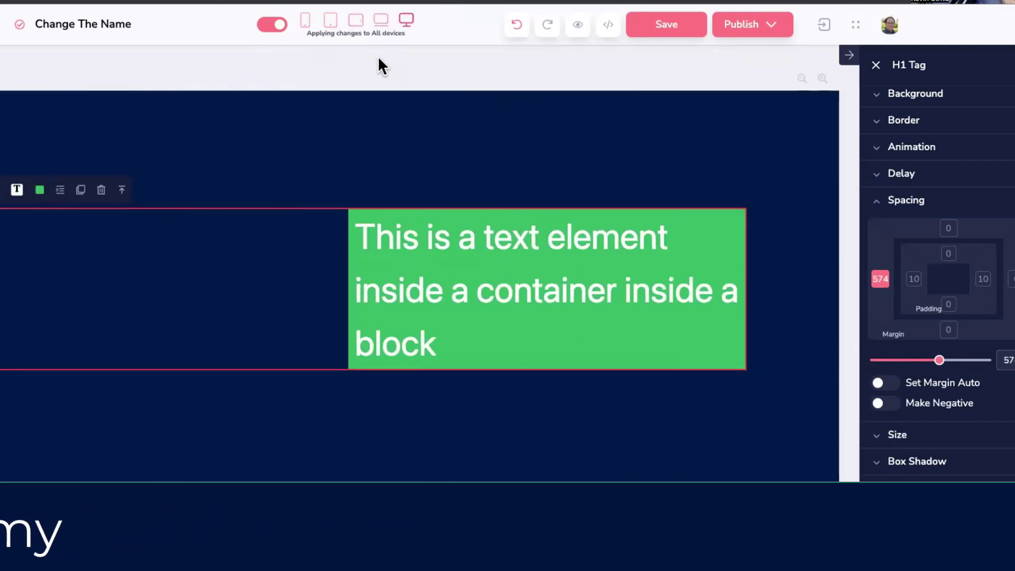
Limit style changes to the desktop device and examine the heading's spacing and size settings
{"action": "left_click", "coordinate": [273, 25]}
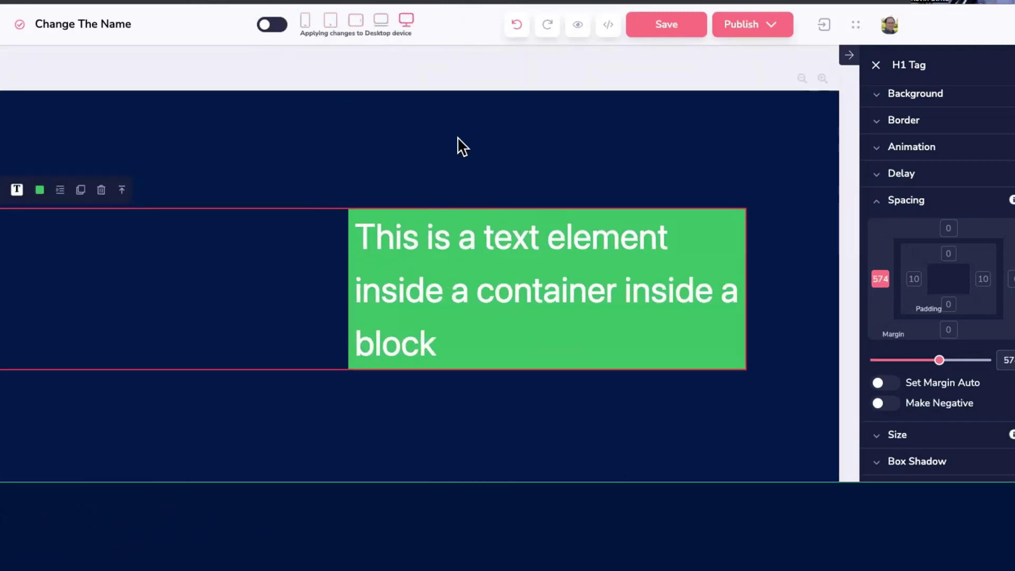
{"action": "left_click", "coordinate": [899, 206]}
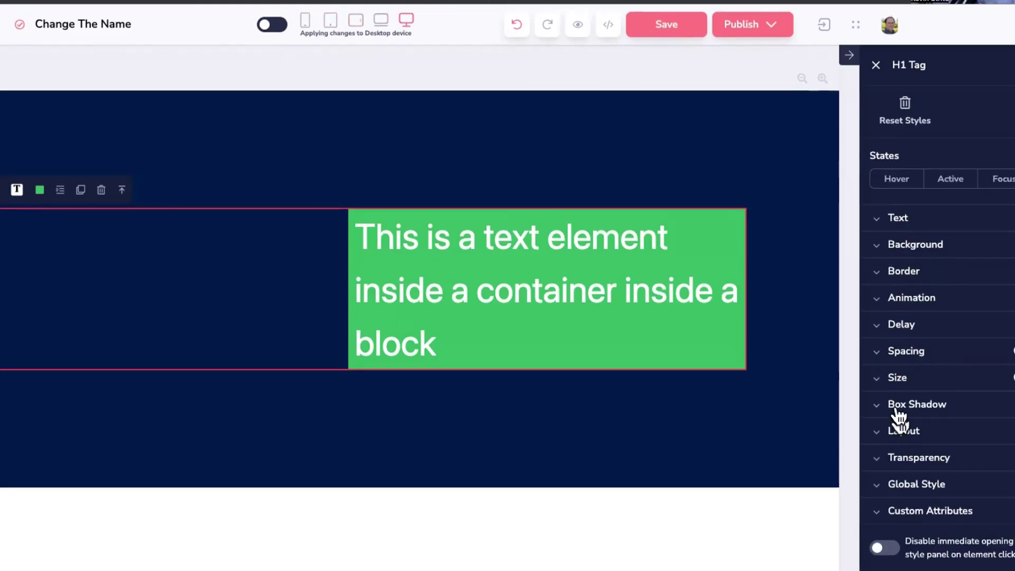
{"action": "left_click", "coordinate": [893, 379]}
{"action": "left_click", "coordinate": [890, 355]}
{"action": "left_click", "coordinate": [898, 381]}
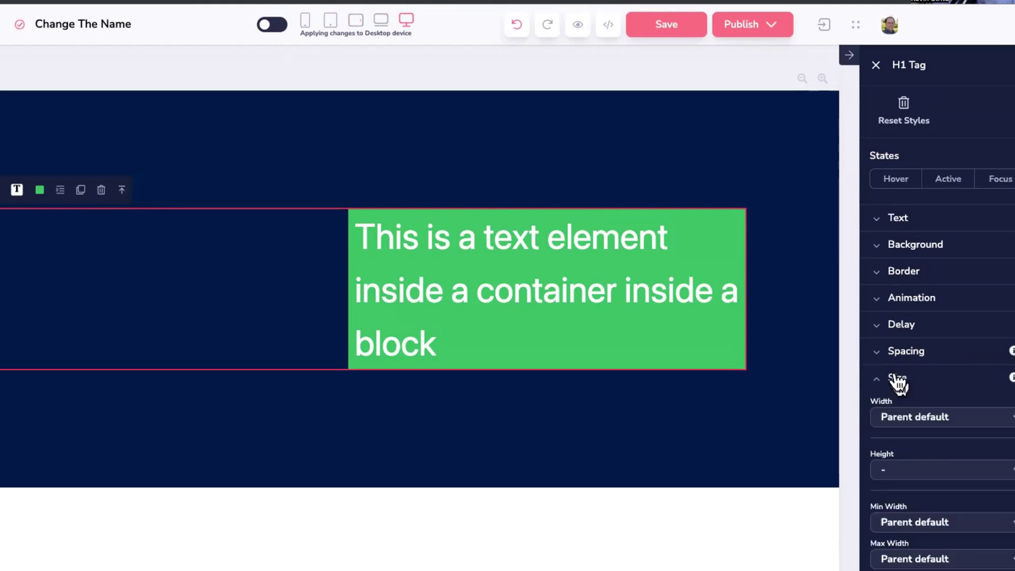
{"action": "left_click", "coordinate": [896, 380]}
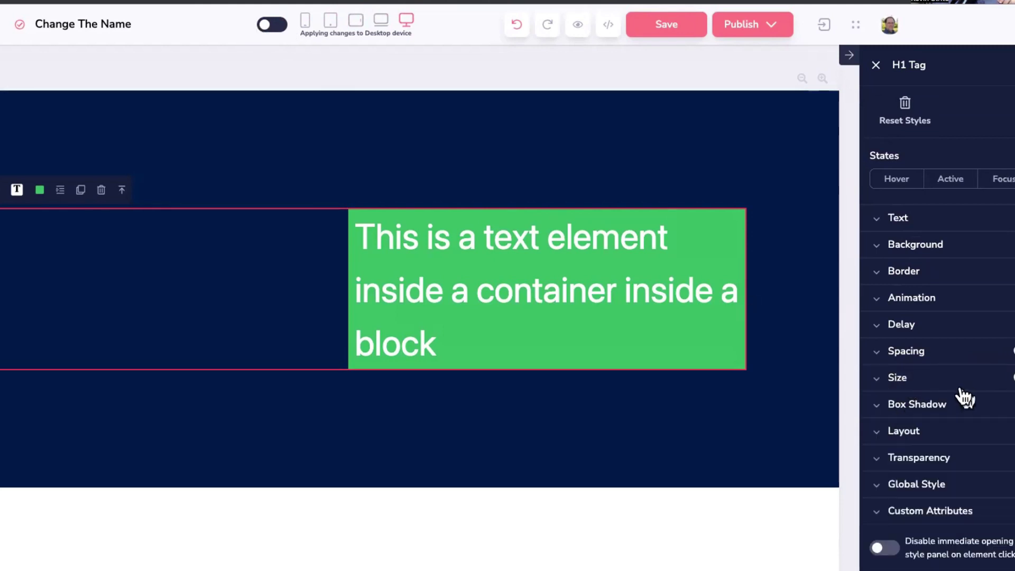
Replace the word "text" in the heading with "Beautiful" and select the new word
{"action": "left_click", "coordinate": [508, 237]}
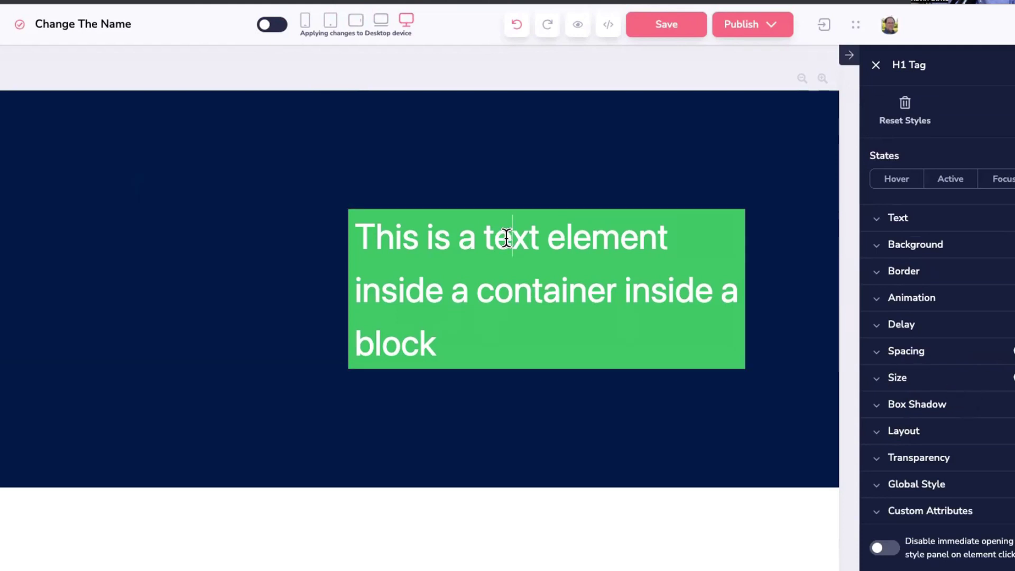
{"action": "double_click", "coordinate": [510, 238]}
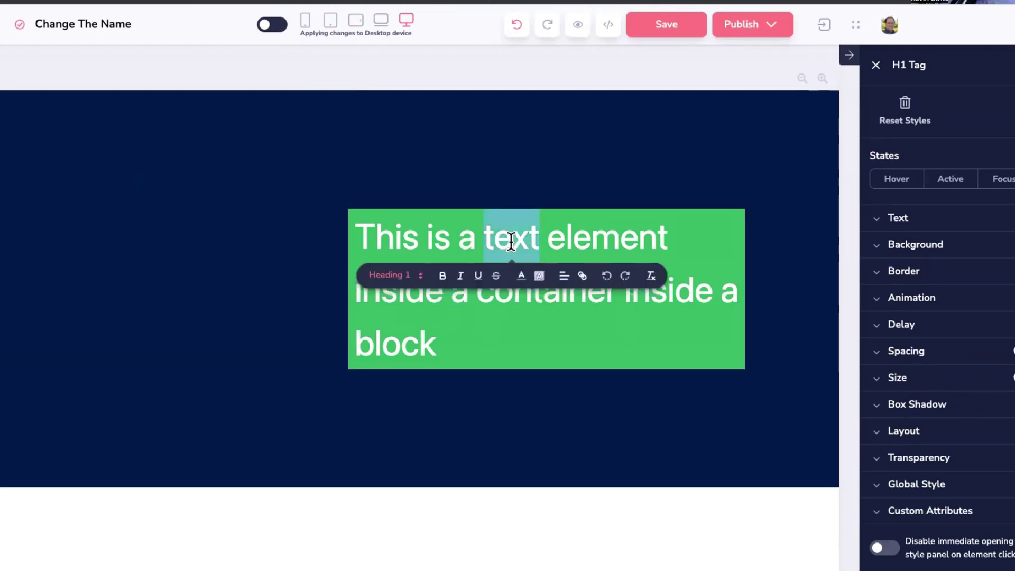
{"action": "type", "text": "Beautiful"}
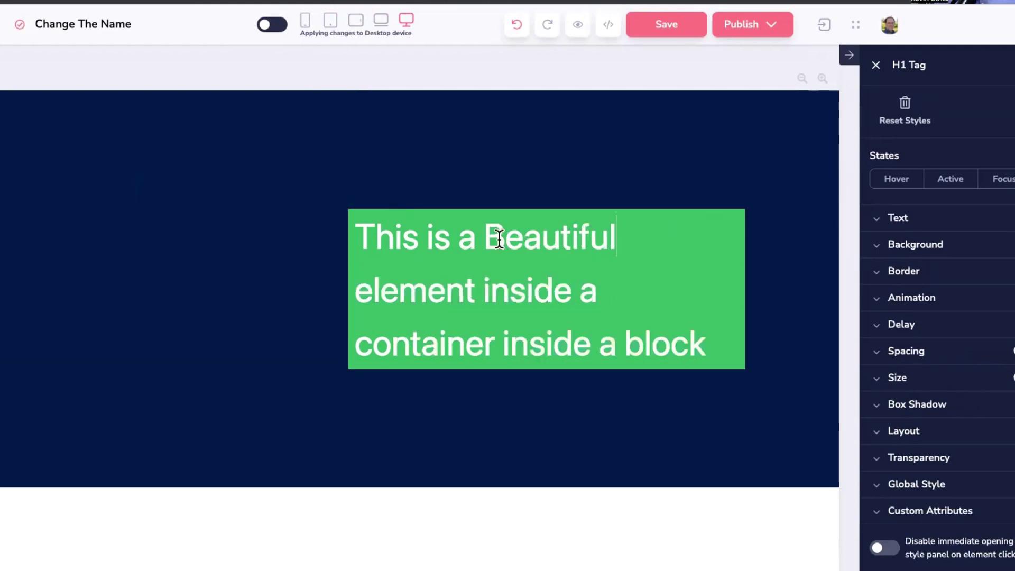
{"action": "left_click_drag", "start_coordinate": [485, 238], "coordinate": [644, 228]}
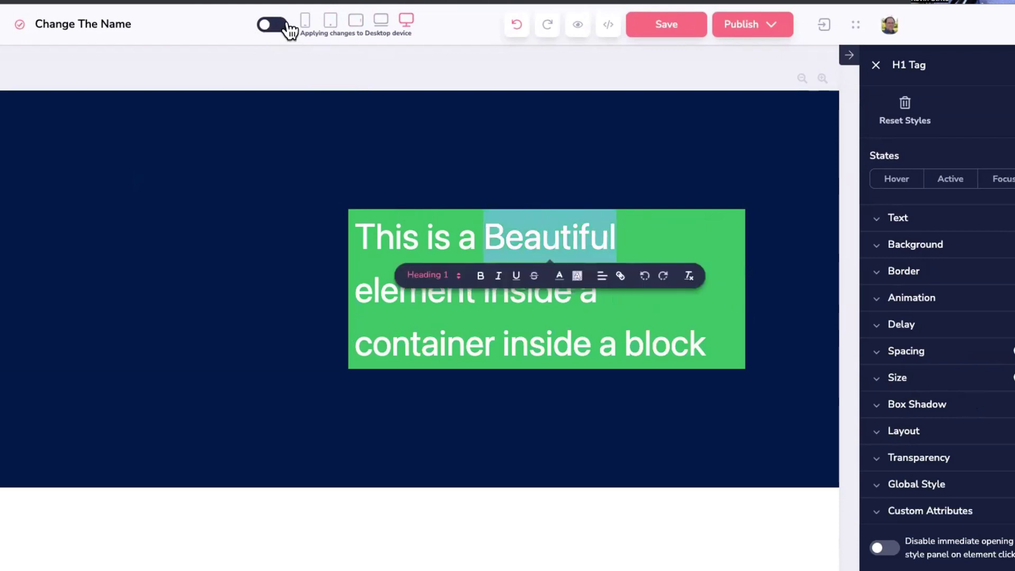
Check the reworded heading in the laptop, tablet and mobile views, ending in desktop
{"action": "left_click", "coordinate": [379, 21]}
{"action": "left_click", "coordinate": [356, 20]}
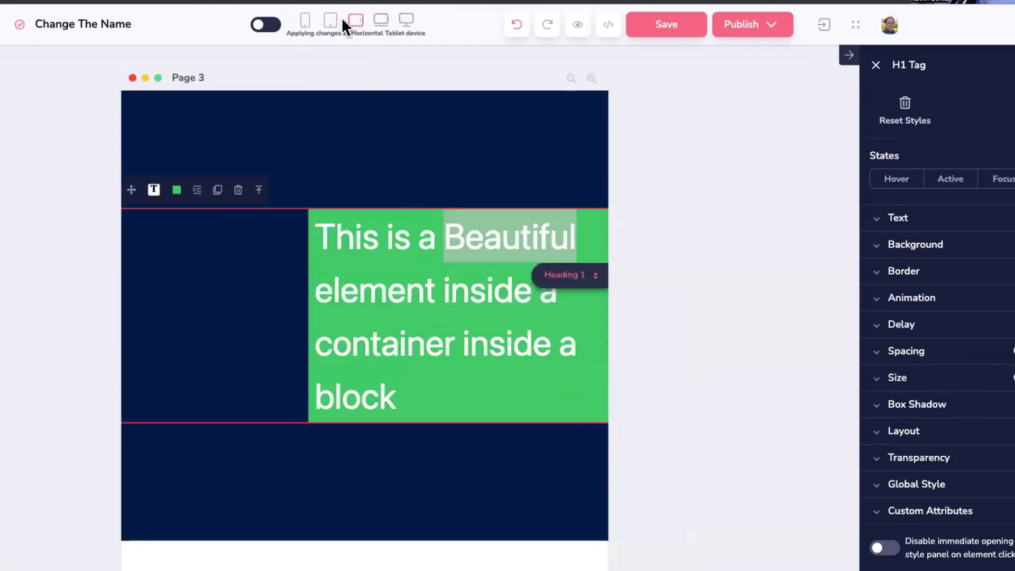
{"action": "left_click", "coordinate": [331, 20]}
{"action": "left_click", "coordinate": [306, 21]}
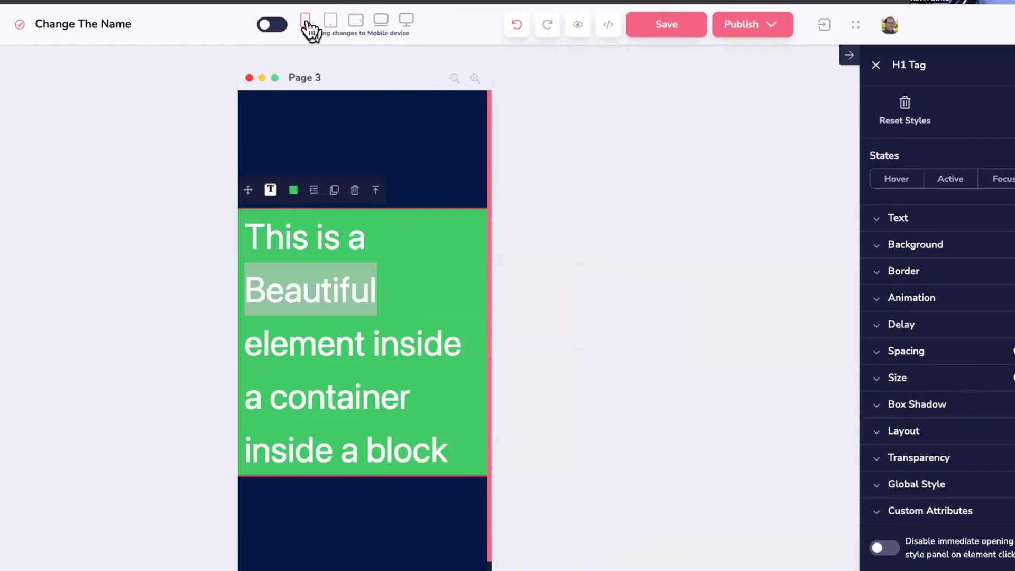
{"action": "left_click", "coordinate": [407, 20]}
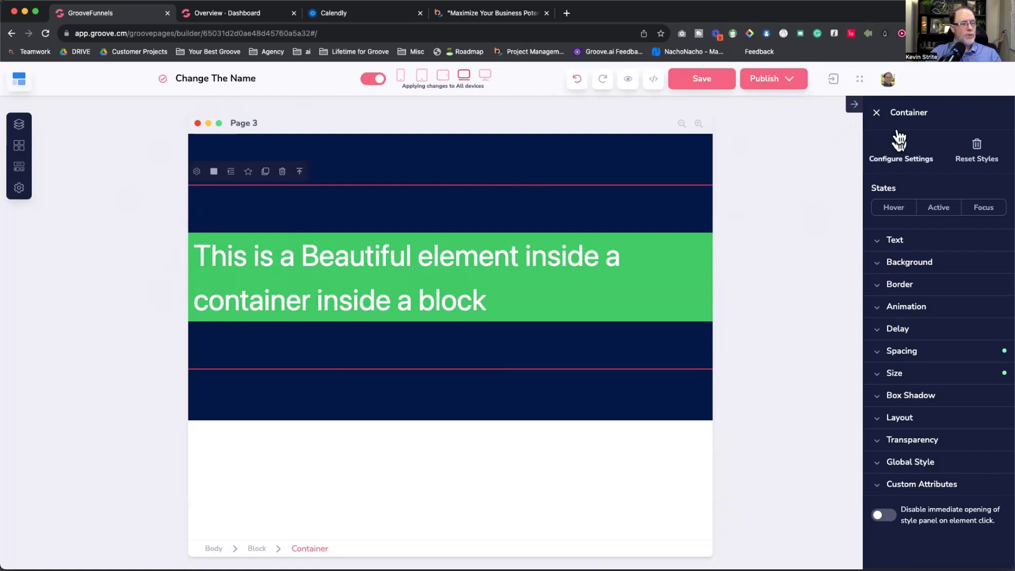
Review the list of connected custom domains in the account settings and return to the page builder
{"action": "left_click", "coordinate": [888, 78]}
{"action": "left_click", "coordinate": [796, 109]}
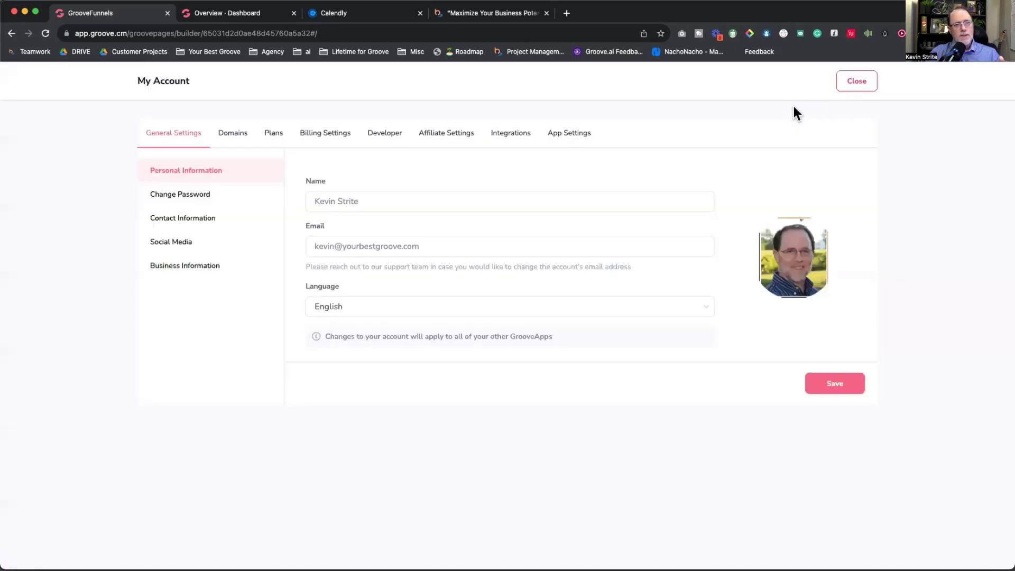
{"action": "left_click", "coordinate": [235, 138]}
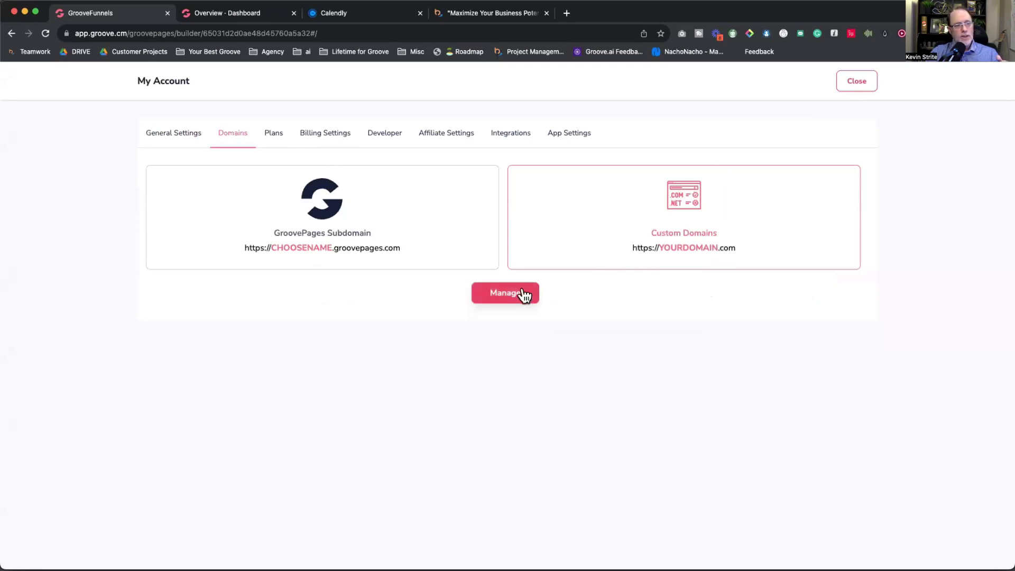
{"action": "left_click", "coordinate": [506, 293]}
{"action": "scroll", "coordinate": [522, 301], "scroll_direction": "down", "scroll_amount": 15}
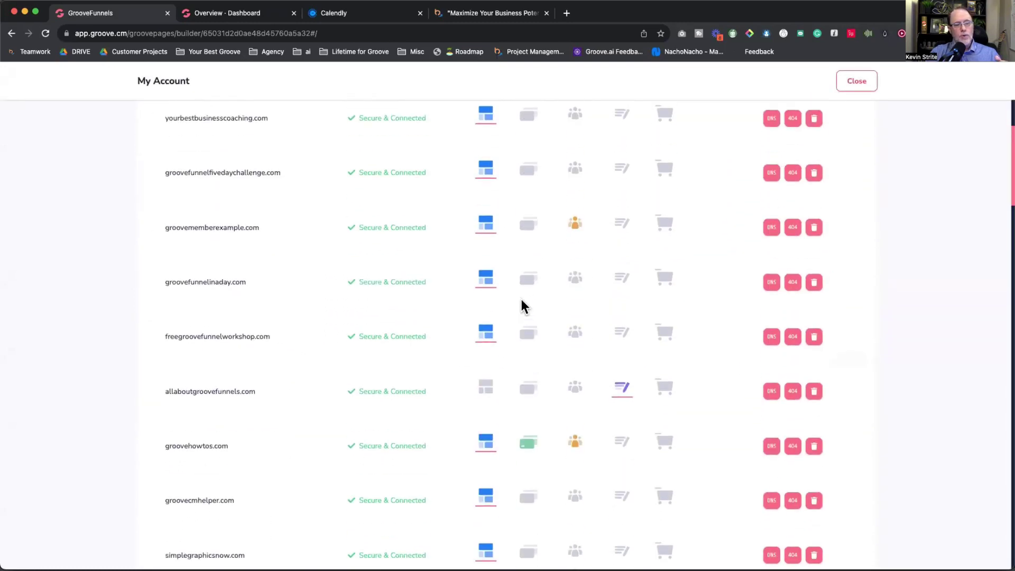
{"action": "scroll", "coordinate": [521, 299], "scroll_direction": "up", "scroll_amount": 15}
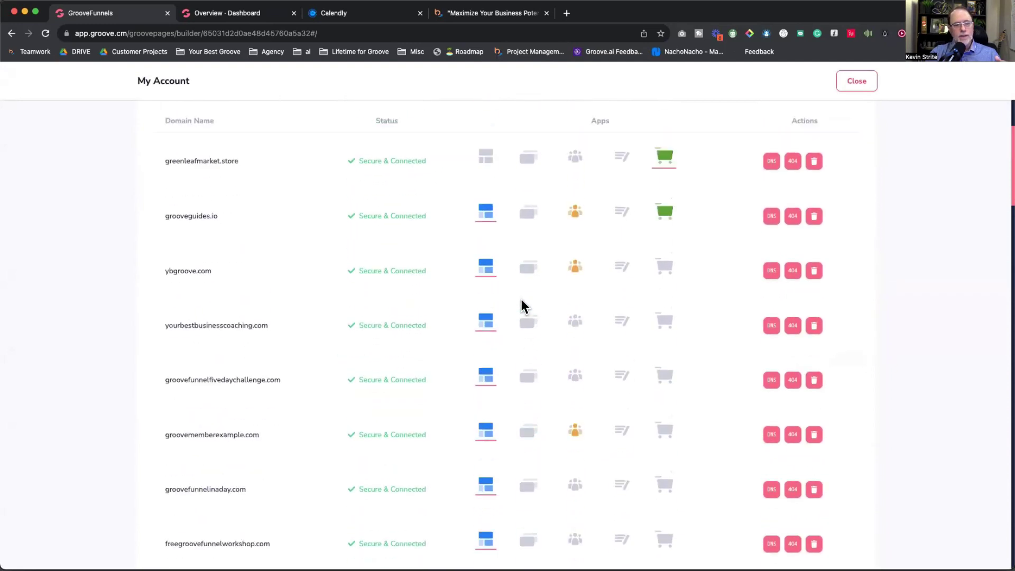
{"action": "left_click", "coordinate": [852, 79]}
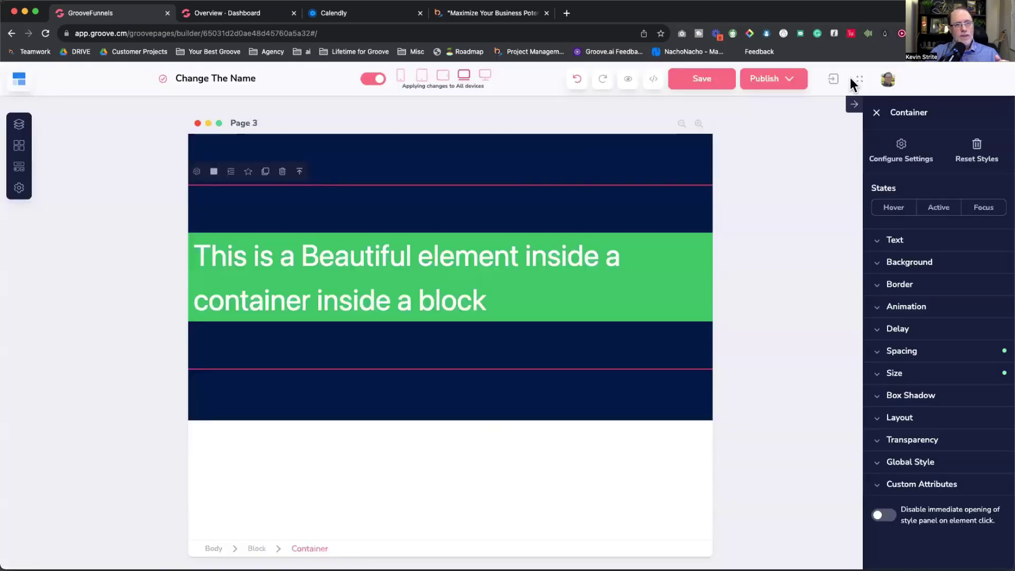
Review the available integrations in the account settings and return to the page builder
{"action": "left_click", "coordinate": [889, 82]}
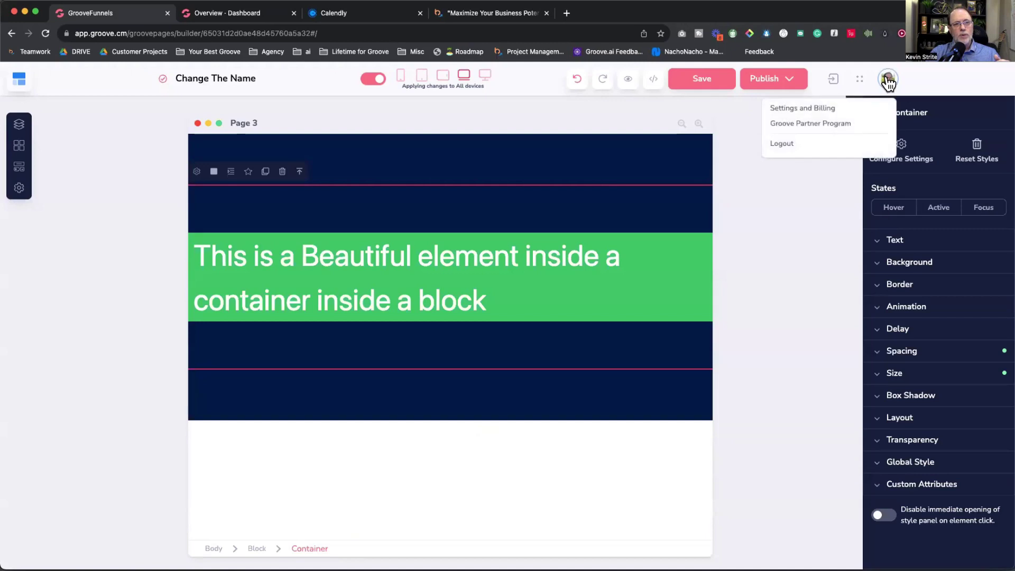
{"action": "left_click", "coordinate": [799, 106]}
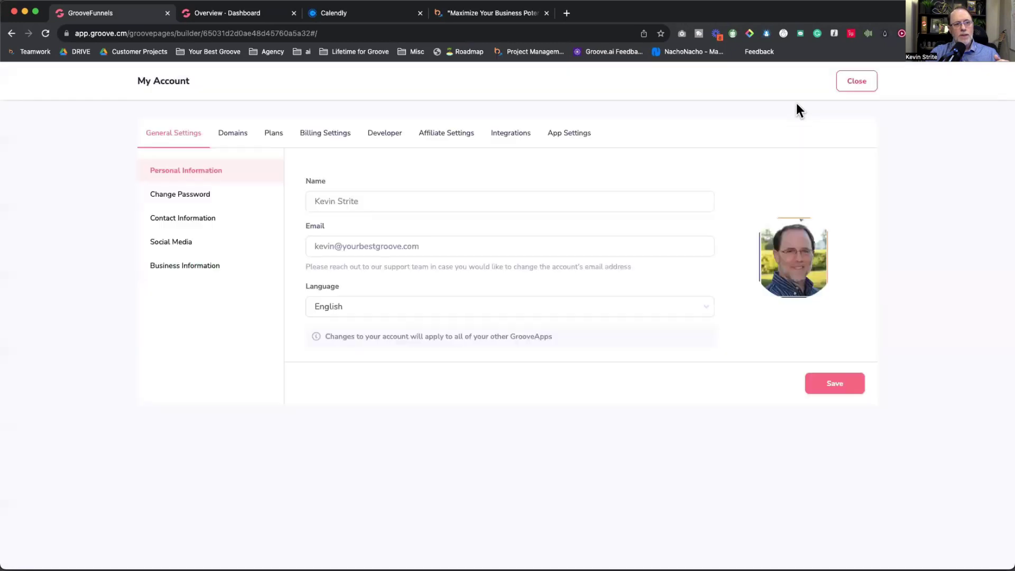
{"action": "left_click", "coordinate": [516, 139]}
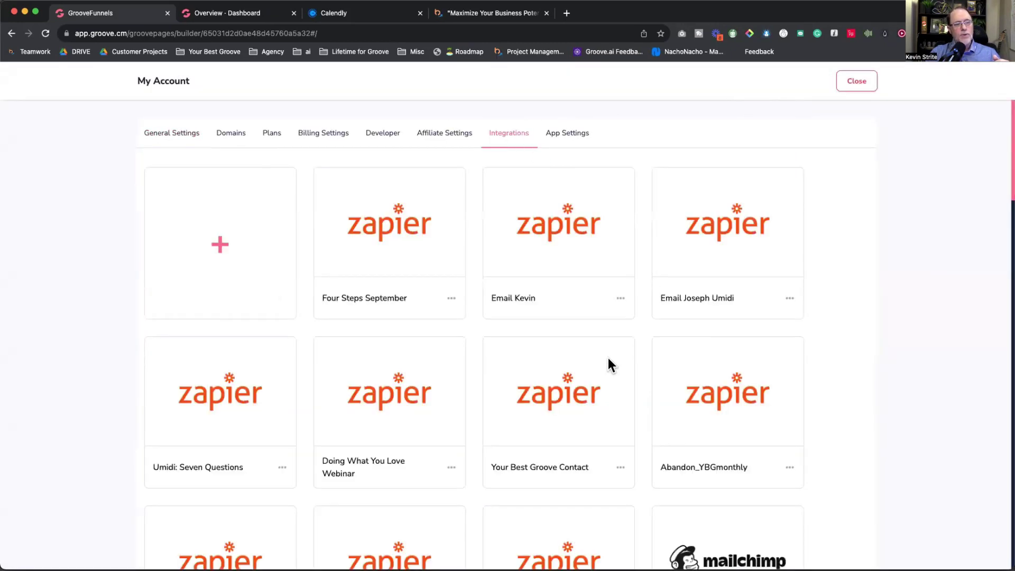
{"action": "scroll", "coordinate": [609, 361], "scroll_direction": "down", "scroll_amount": 10}
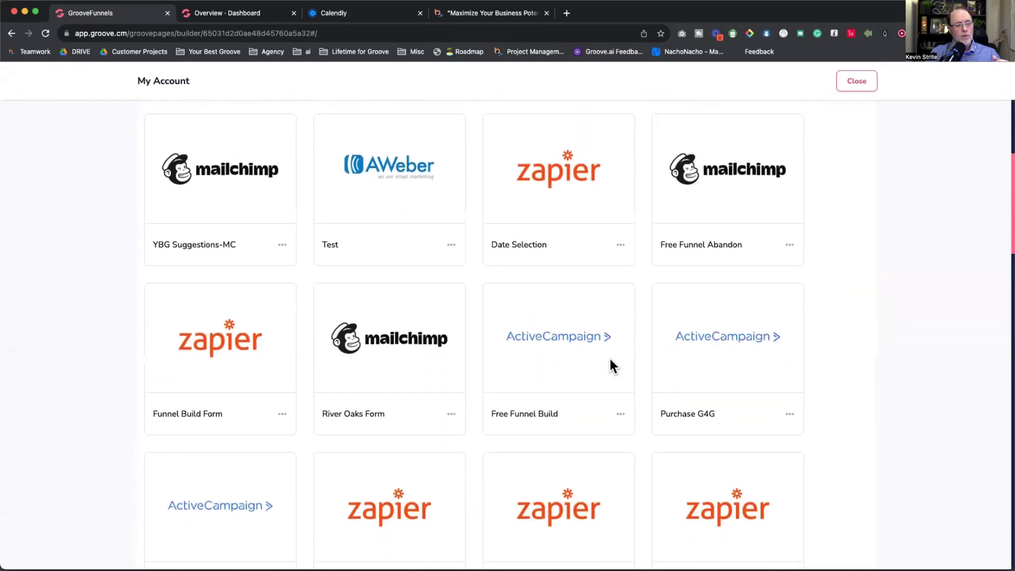
{"action": "scroll", "coordinate": [610, 365], "scroll_direction": "down", "scroll_amount": 10}
{"action": "scroll", "coordinate": [611, 365], "scroll_direction": "up", "scroll_amount": 20}
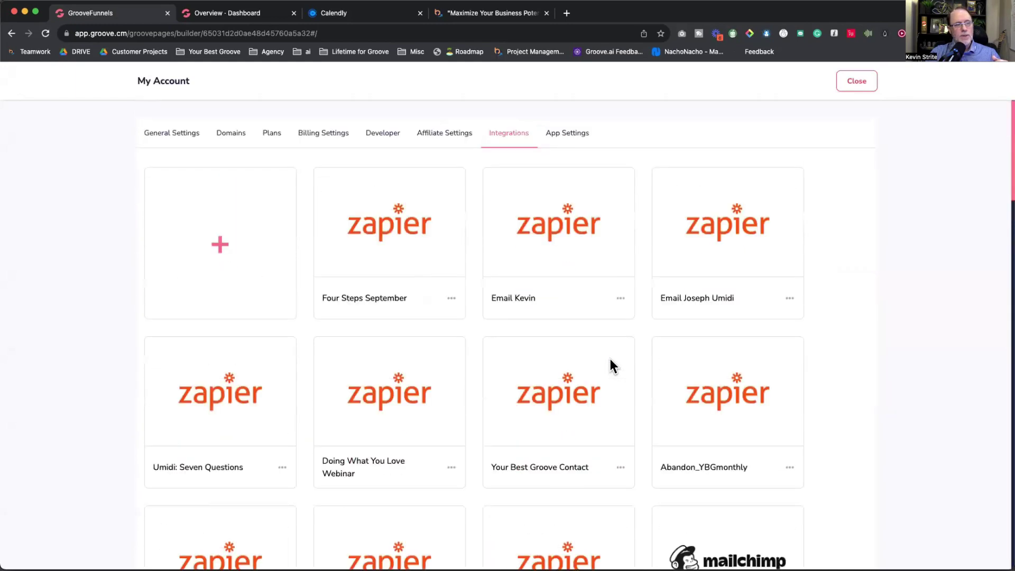
{"action": "left_click", "coordinate": [856, 82]}
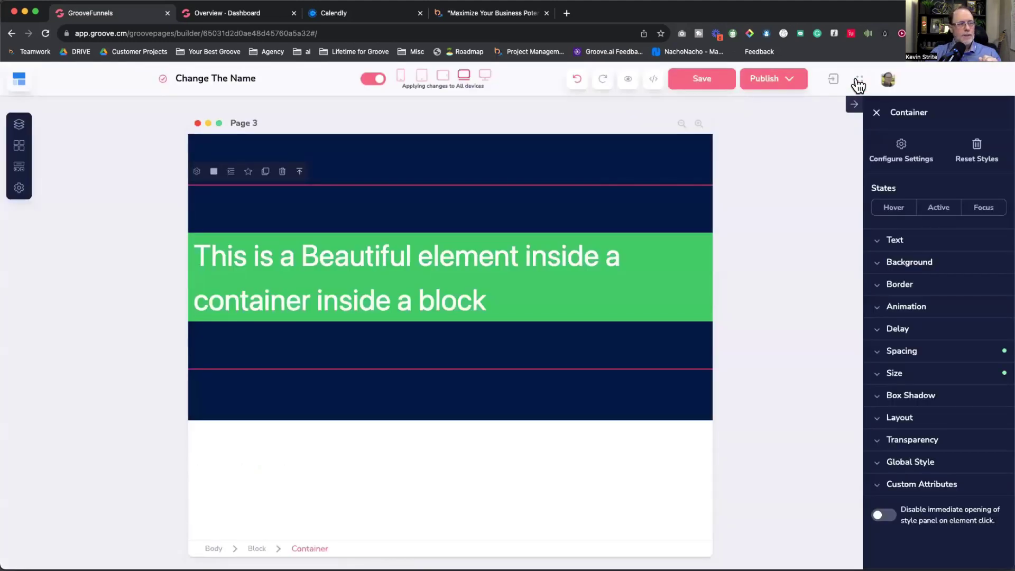
Return to the desktop view and set the page name to "Example for class" in the page settings
{"action": "left_click", "coordinate": [484, 75]}
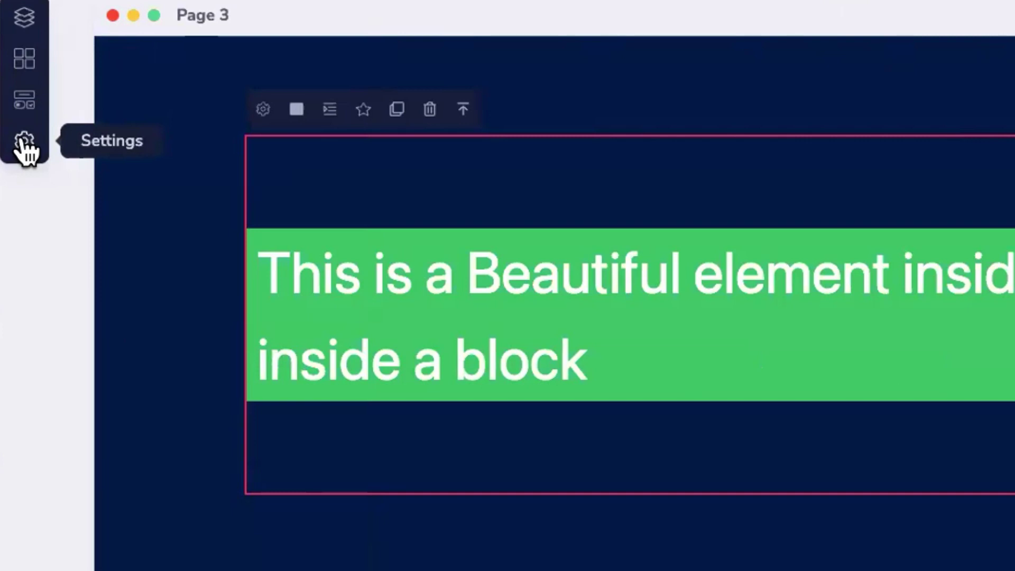
{"action": "left_click", "coordinate": [24, 143]}
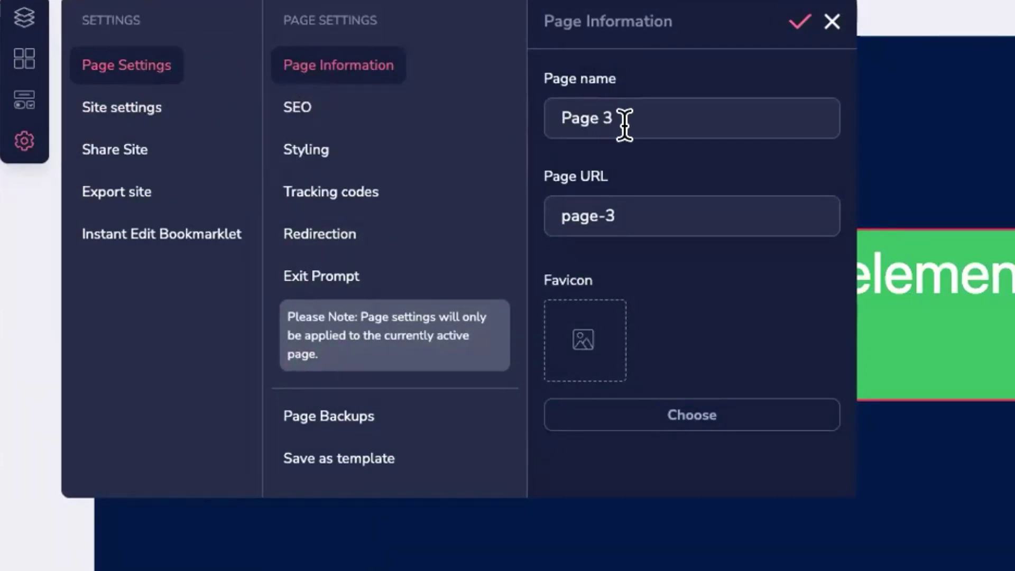
{"action": "left_click_drag", "start_coordinate": [642, 122], "coordinate": [537, 113]}
{"action": "type", "text": "Example for cl"}
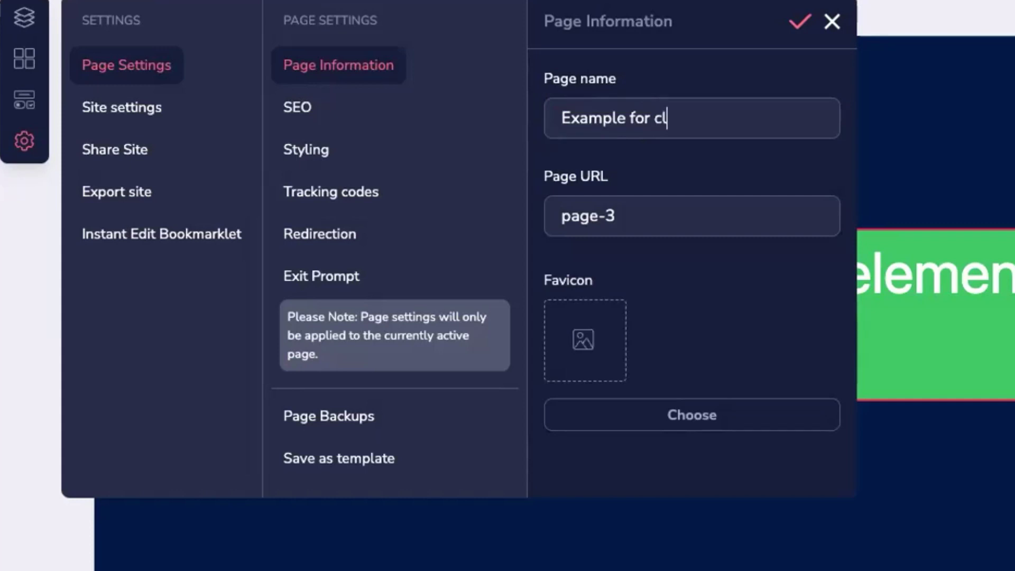
{"action": "type", "text": "ass"}
Enlarge the "cheat-sheet-thank-you" part of the thank-you page address in the notes and highlight its "yourbestgroove.com/" domain part
{"action": "left_click_drag", "start_coordinate": [642, 213], "coordinate": [546, 211]}
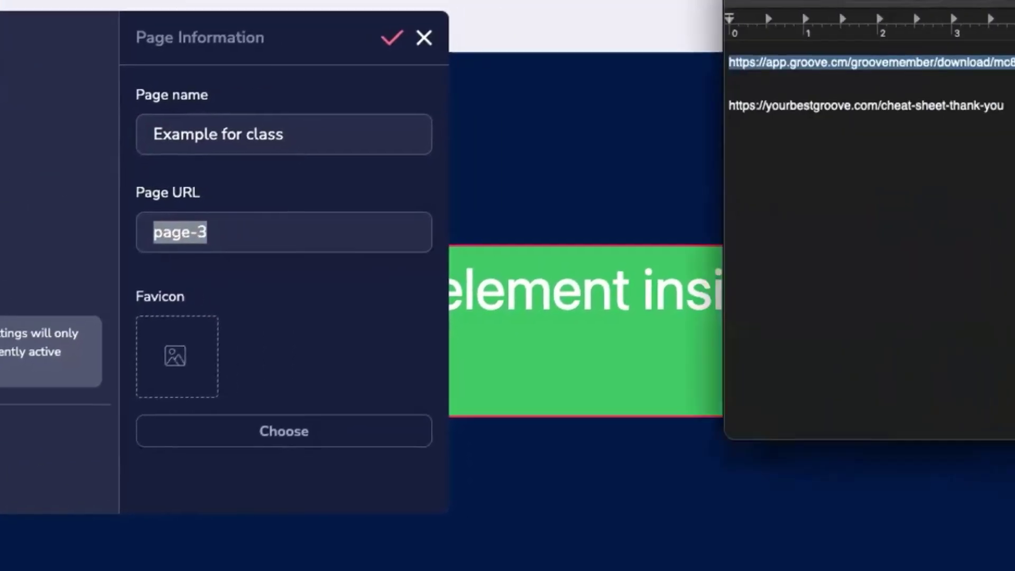
{"action": "left_click_drag", "start_coordinate": [692, 95], "coordinate": [817, 94]}
{"action": "key", "text": "super+plus"}
{"action": "key", "text": "super+plus"}
{"action": "key", "text": "super+plus"}
{"action": "key", "text": "super+plus"}
{"action": "key", "text": "super+plus"}
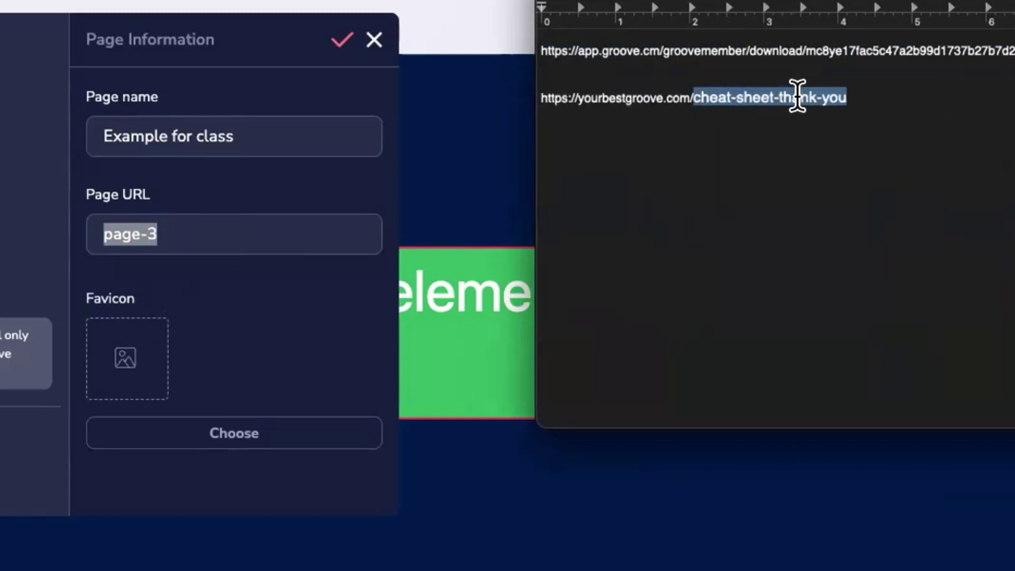
{"action": "key", "text": "super+plus"}
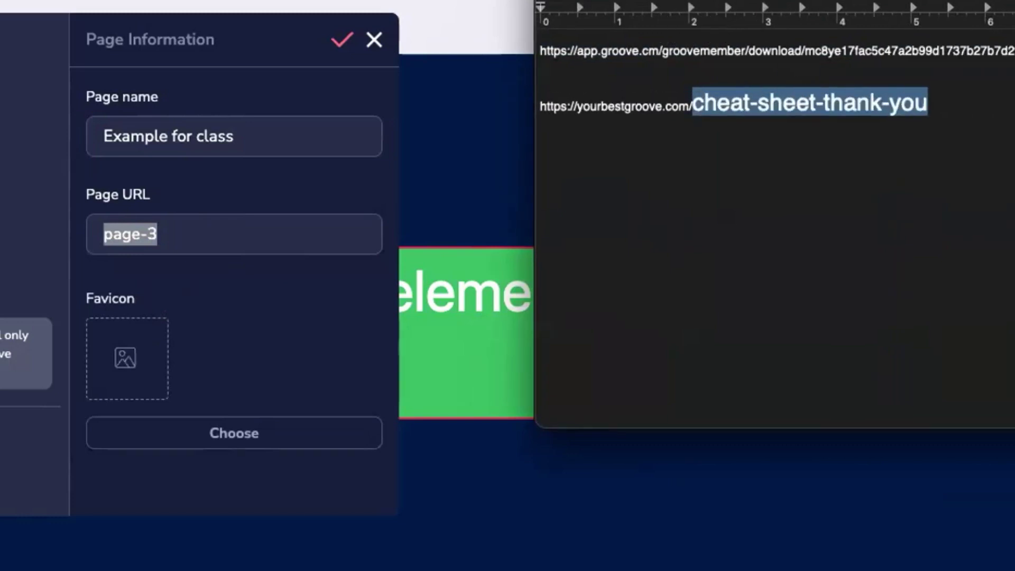
{"action": "mouse_move", "coordinate": [693, 100]}
{"action": "left_mouse_down"}
{"action": "mouse_move", "coordinate": [830, 96]}
{"action": "mouse_move", "coordinate": [681, 107]}
{"action": "left_mouse_up"}
{"action": "left_click_drag", "start_coordinate": [575, 103], "coordinate": [691, 102]}
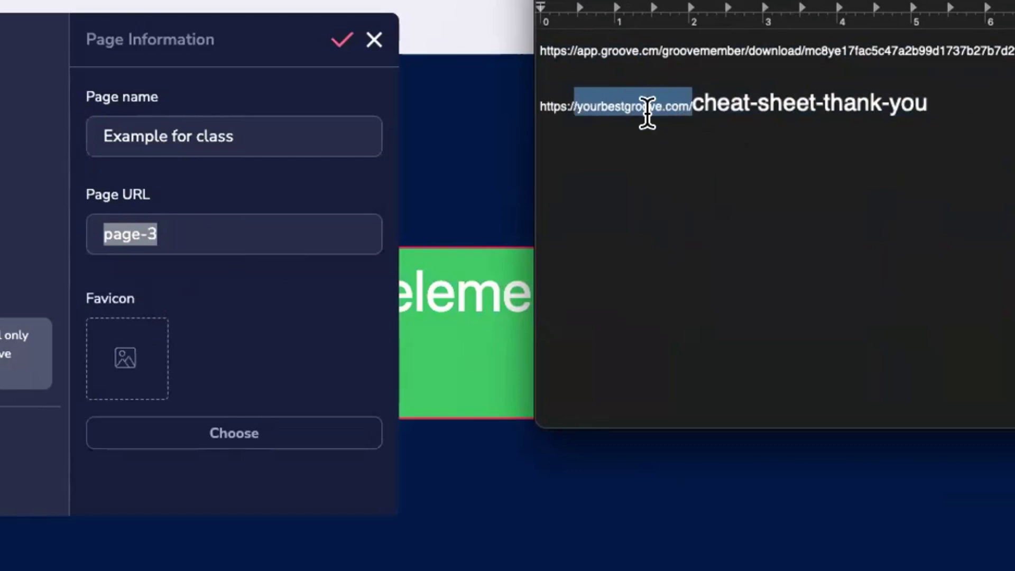
{"action": "double_click", "coordinate": [762, 98]}
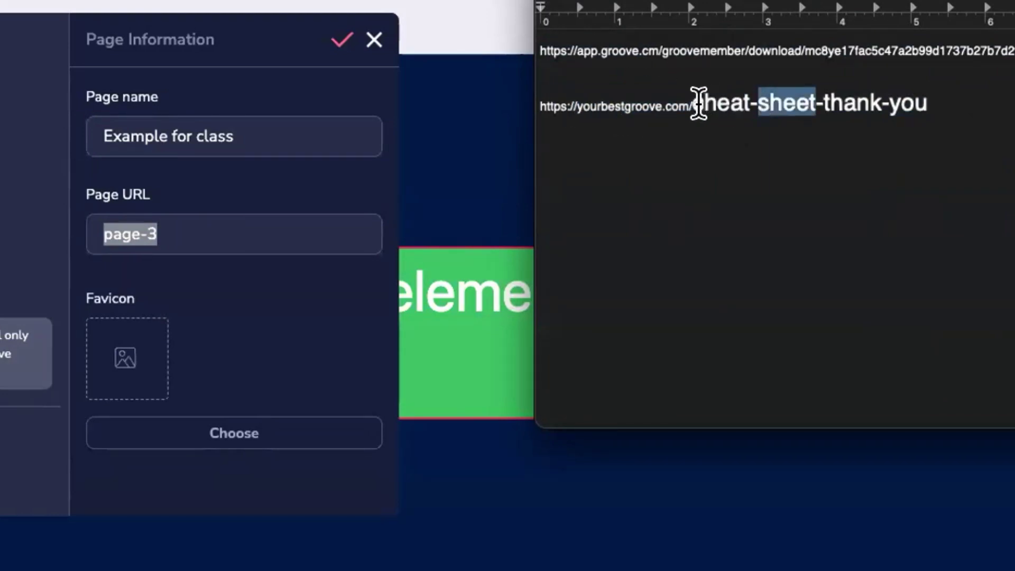
Copy "cheat-sheet-thank-you" from the notes and make it the whole page URL of the current page
{"action": "left_click_drag", "start_coordinate": [694, 102], "coordinate": [929, 103]}
{"action": "key", "text": "super+c"}
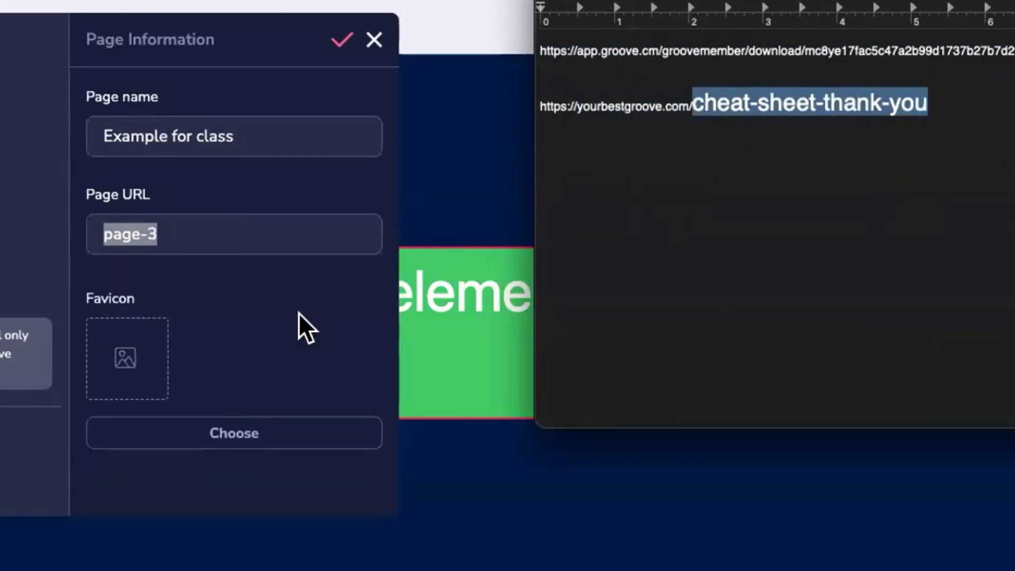
{"action": "left_click", "coordinate": [197, 227]}
{"action": "key", "text": "super+v"}
{"action": "left_click", "coordinate": [191, 230]}
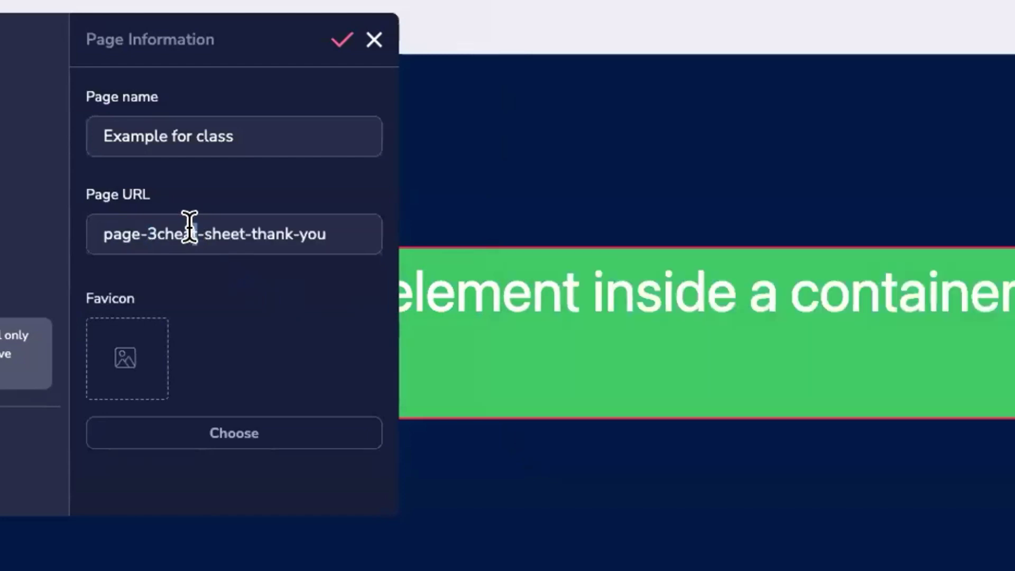
{"action": "double_click", "coordinate": [144, 233]}
{"action": "left_click", "coordinate": [132, 233]}
{"action": "left_click_drag", "start_coordinate": [135, 228], "coordinate": [104, 234]}
{"action": "key", "text": "BackSpace"}
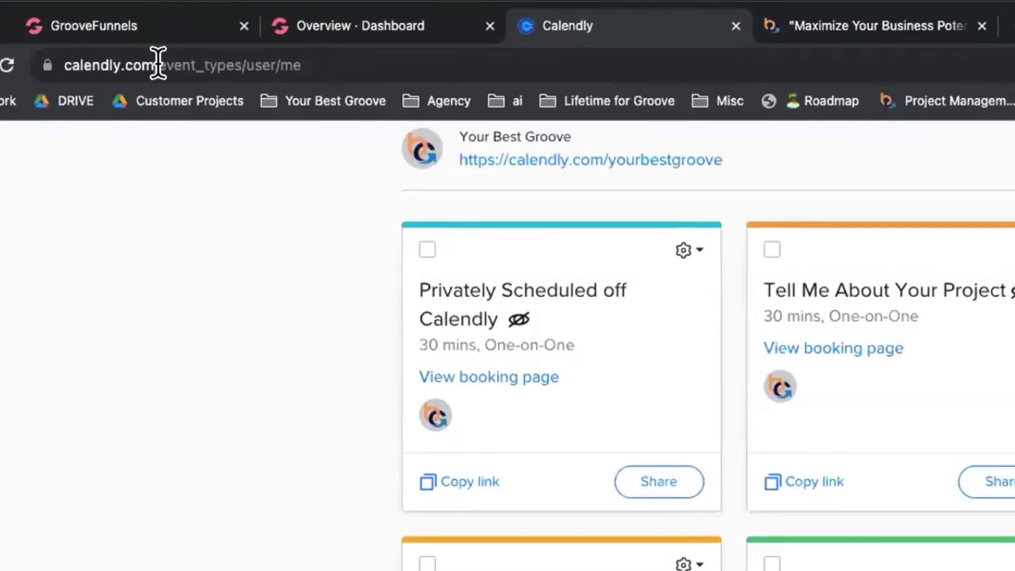
Highlight the path part of the Calendly page address as a URL example and return to the page builder
{"action": "left_click_drag", "start_coordinate": [158, 65], "coordinate": [244, 64]}
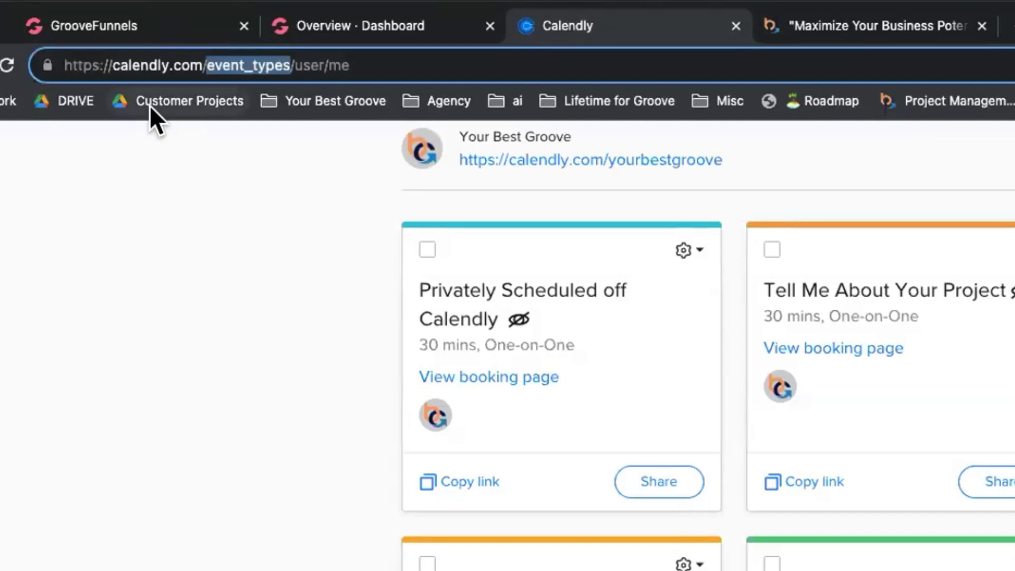
{"action": "left_click", "coordinate": [149, 23]}
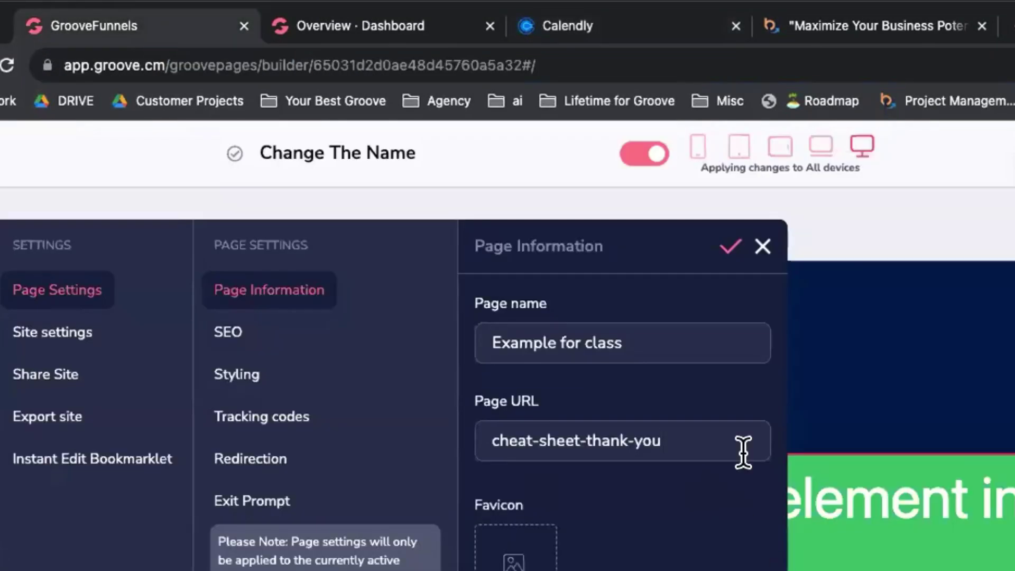
Review the SEO, styling and tracking code options in the page settings
{"action": "left_click", "coordinate": [241, 336]}
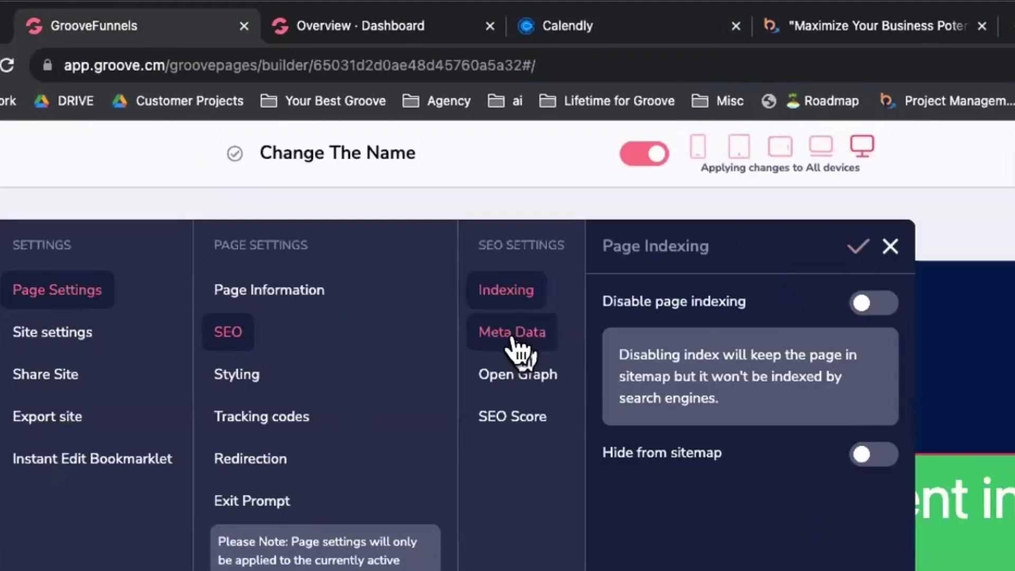
{"action": "left_click", "coordinate": [516, 339]}
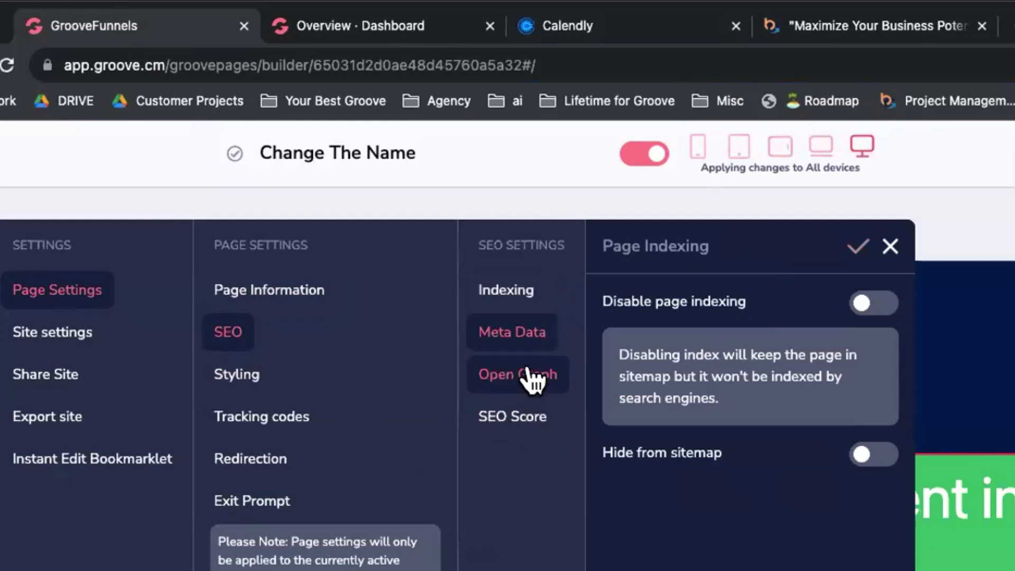
{"action": "left_click", "coordinate": [240, 377]}
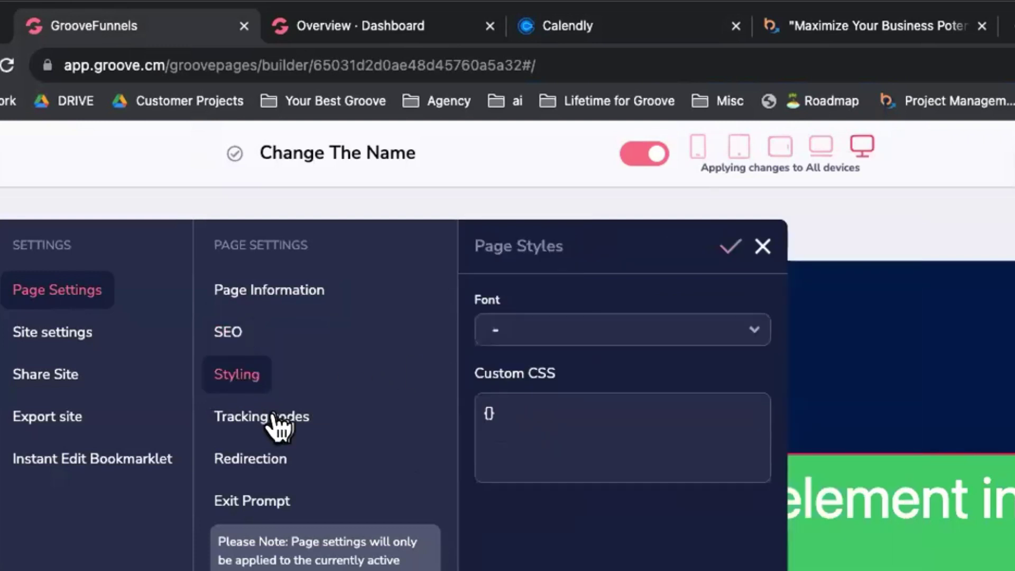
{"action": "left_click", "coordinate": [280, 421]}
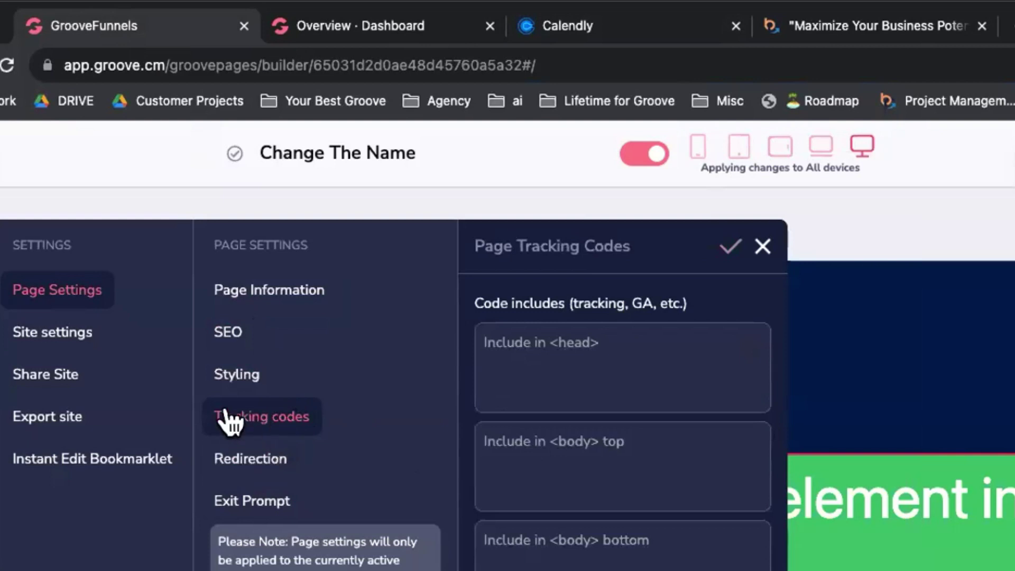
Review the site settings for site information, SEO, styling and tracking codes, and close the settings
{"action": "left_click", "coordinate": [53, 341]}
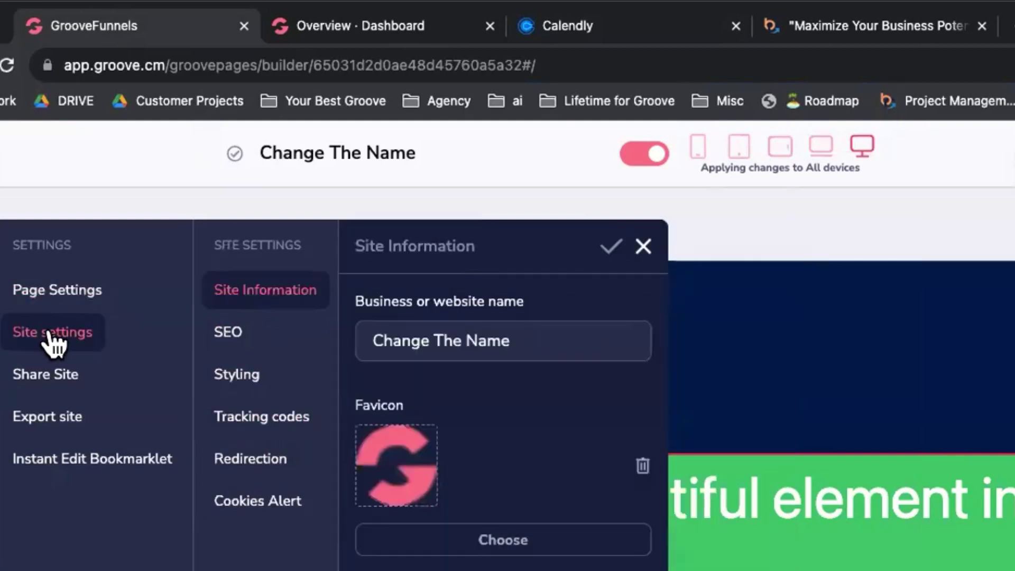
{"action": "left_click_drag", "start_coordinate": [510, 342], "coordinate": [369, 339]}
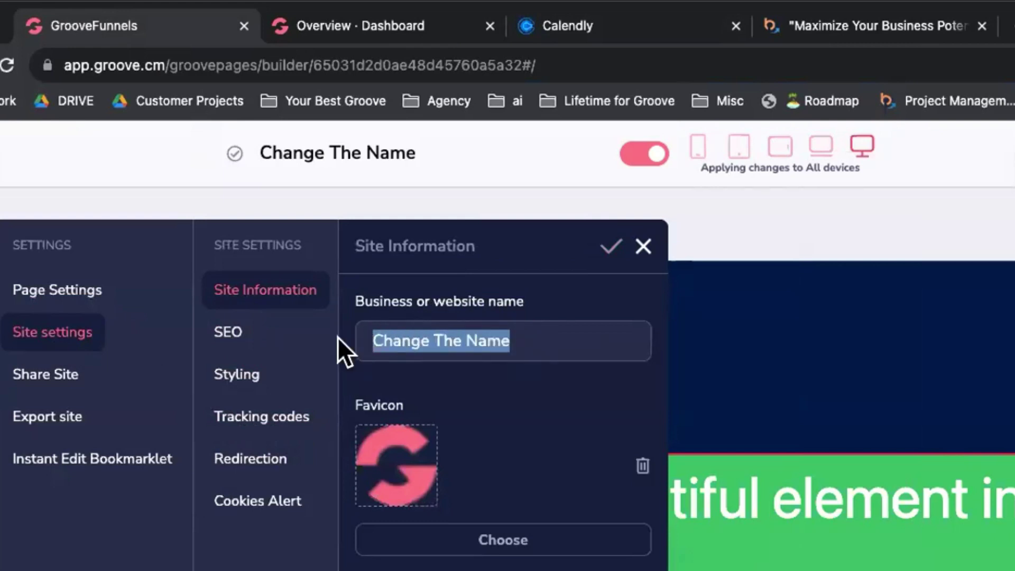
{"action": "left_click", "coordinate": [379, 340]}
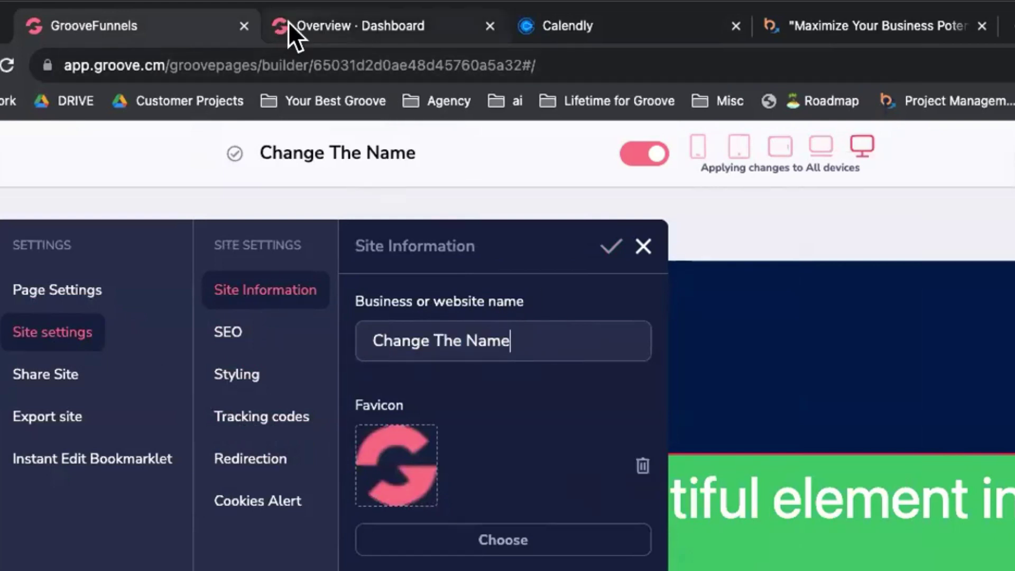
{"action": "left_click", "coordinate": [227, 332]}
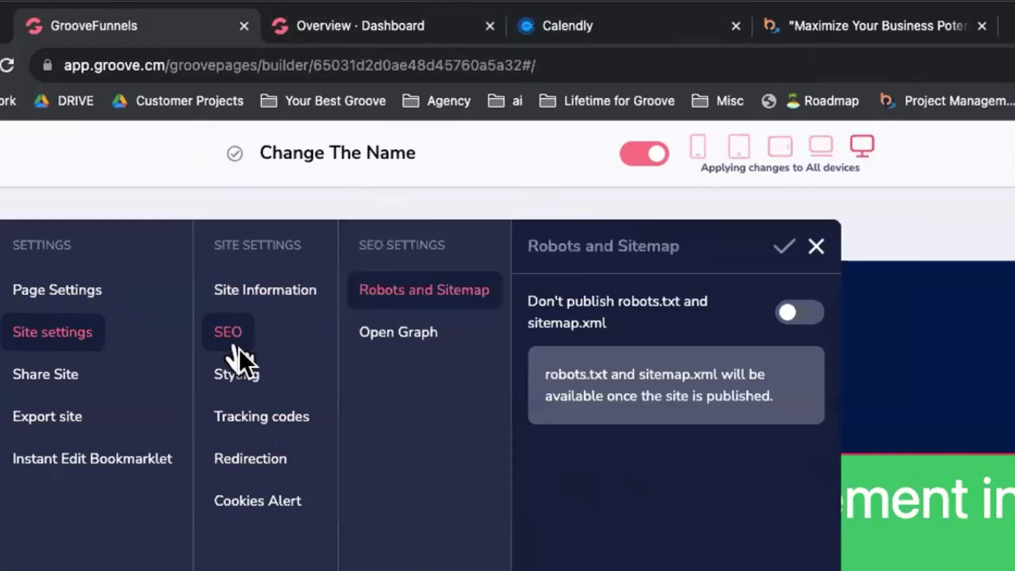
{"action": "left_click", "coordinate": [237, 376]}
{"action": "left_click", "coordinate": [264, 417]}
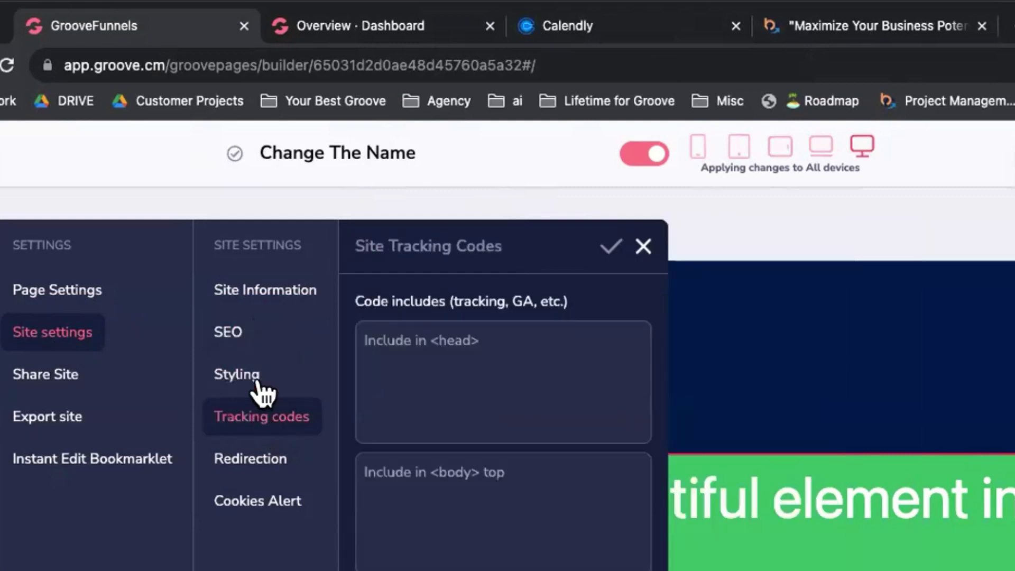
{"action": "left_click", "coordinate": [642, 247]}
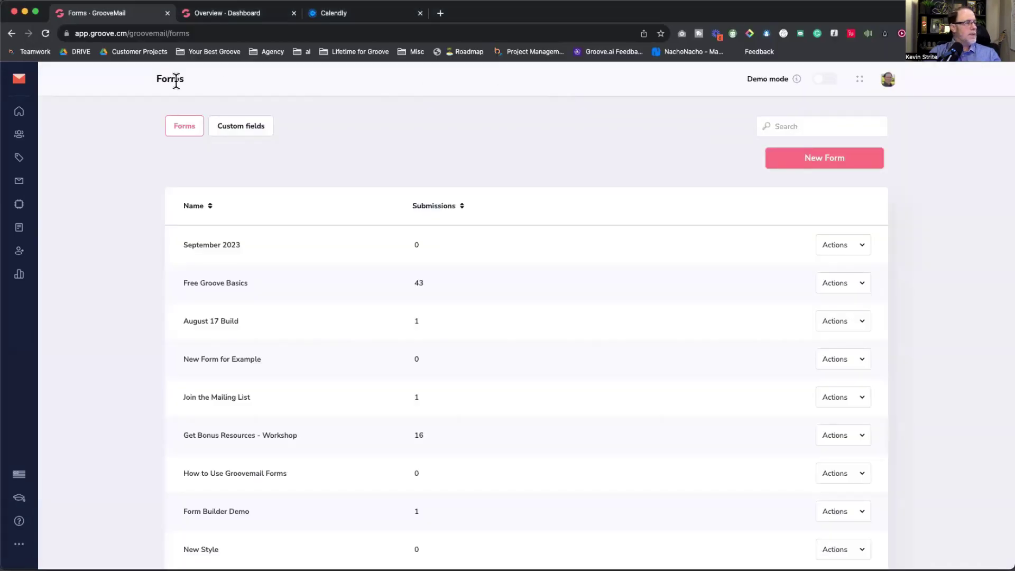
Switch from GrooveMail to GroovePages, start creating a new site and browse the complete-site templates
{"action": "left_click", "coordinate": [20, 79]}
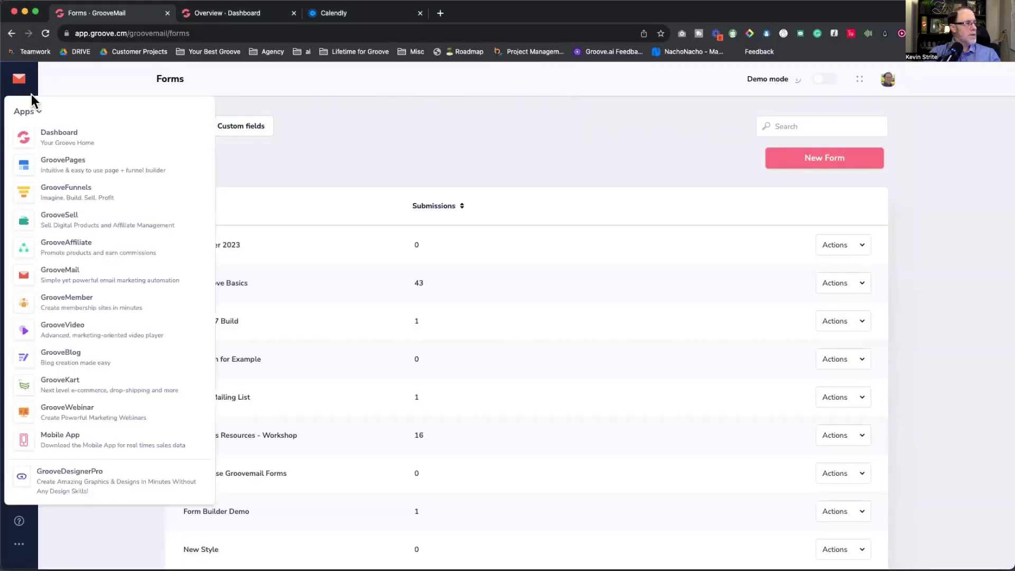
{"action": "left_click", "coordinate": [58, 167]}
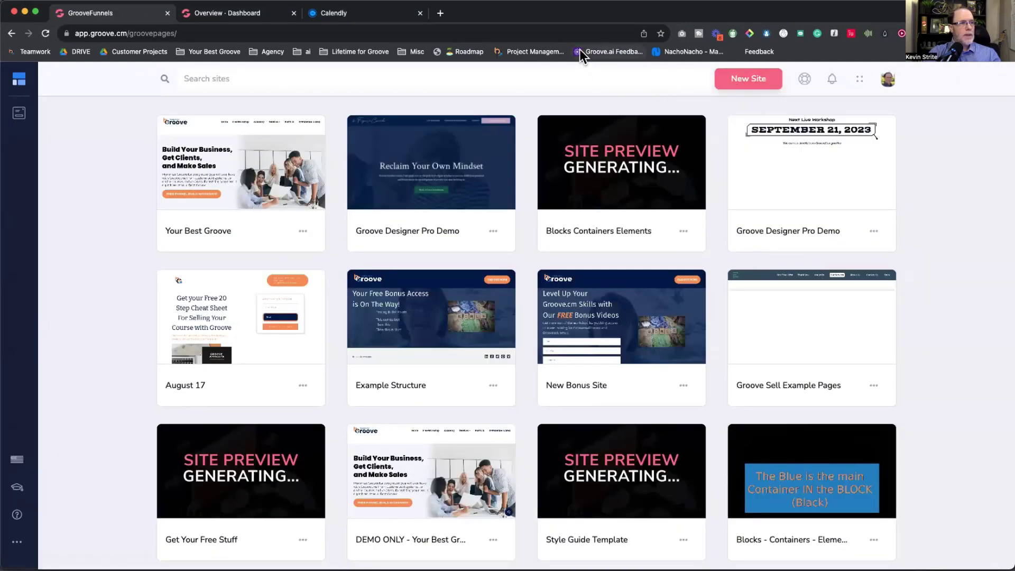
{"action": "mouse_move", "coordinate": [545, 10]}
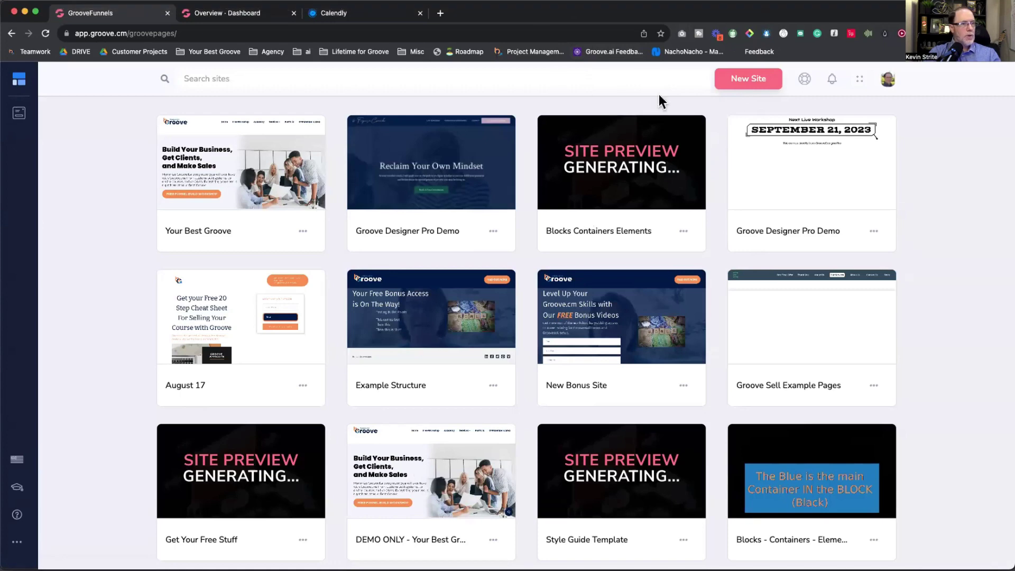
{"action": "left_click", "coordinate": [750, 78]}
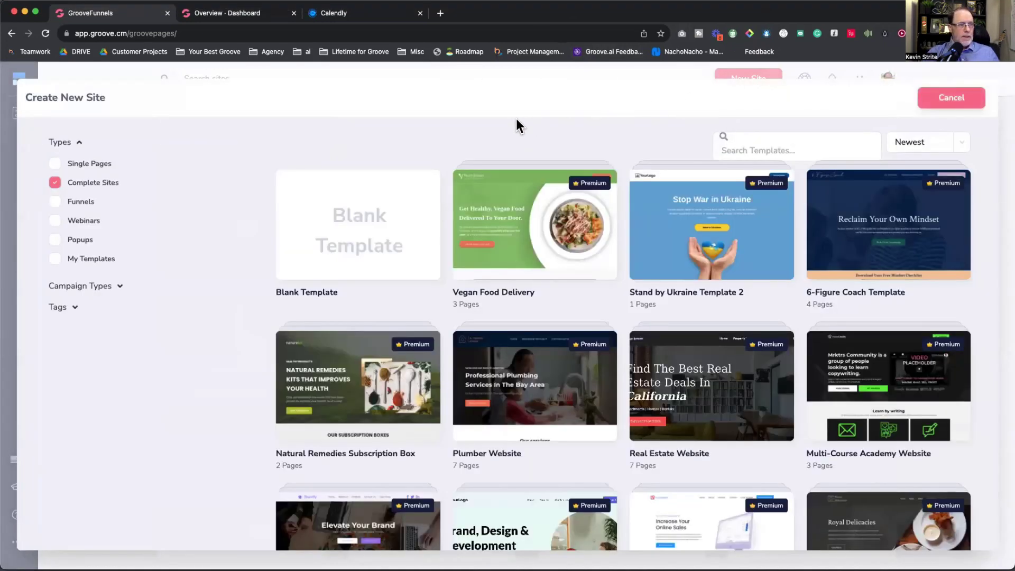
{"action": "scroll", "coordinate": [521, 307], "scroll_direction": "down", "scroll_amount": 5}
{"action": "scroll", "coordinate": [521, 307], "scroll_direction": "up", "scroll_amount": 5}
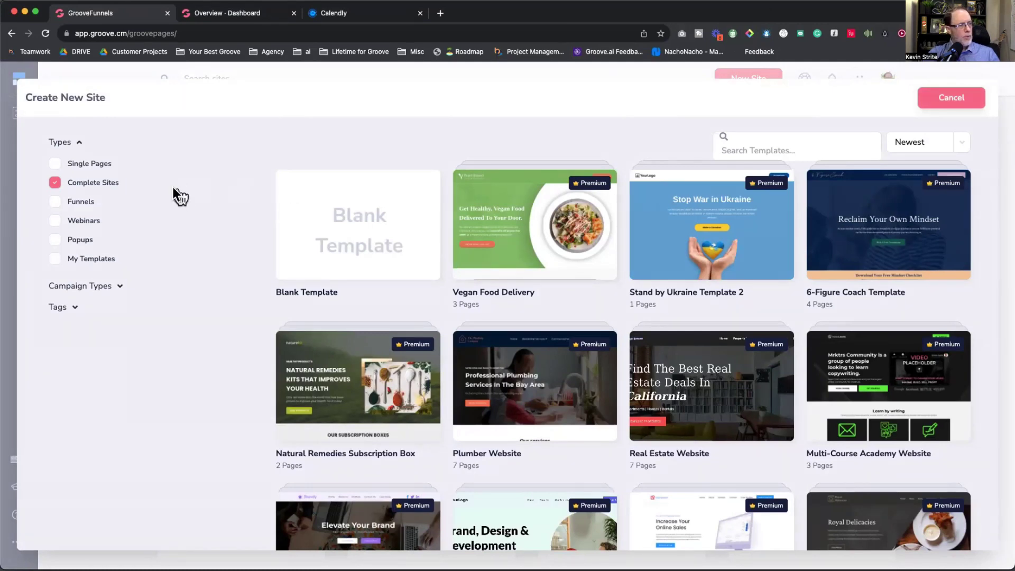
Look at the single-page templates and filter the new-site template list to funnels
{"action": "left_click", "coordinate": [84, 165]}
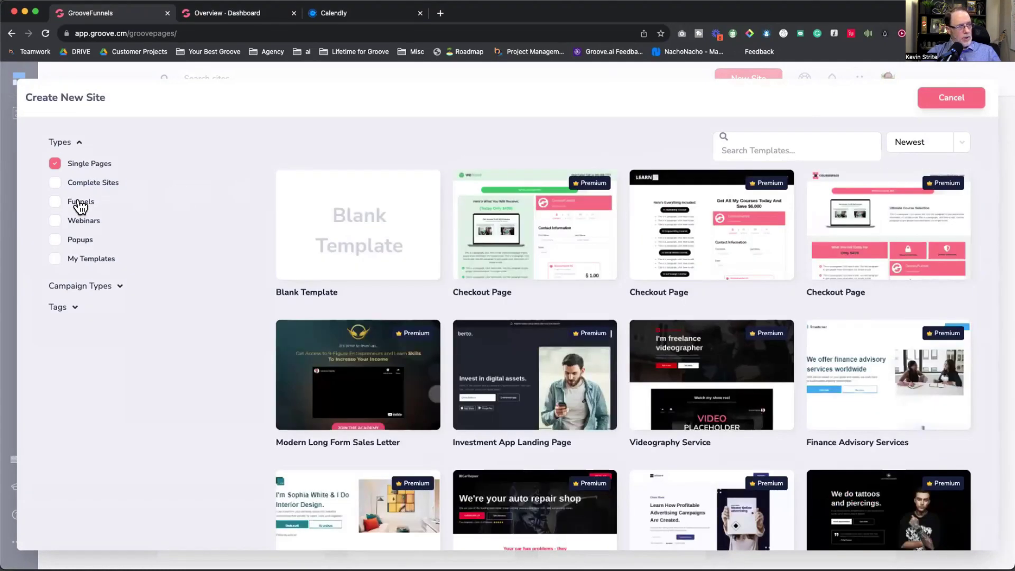
{"action": "left_click", "coordinate": [79, 203]}
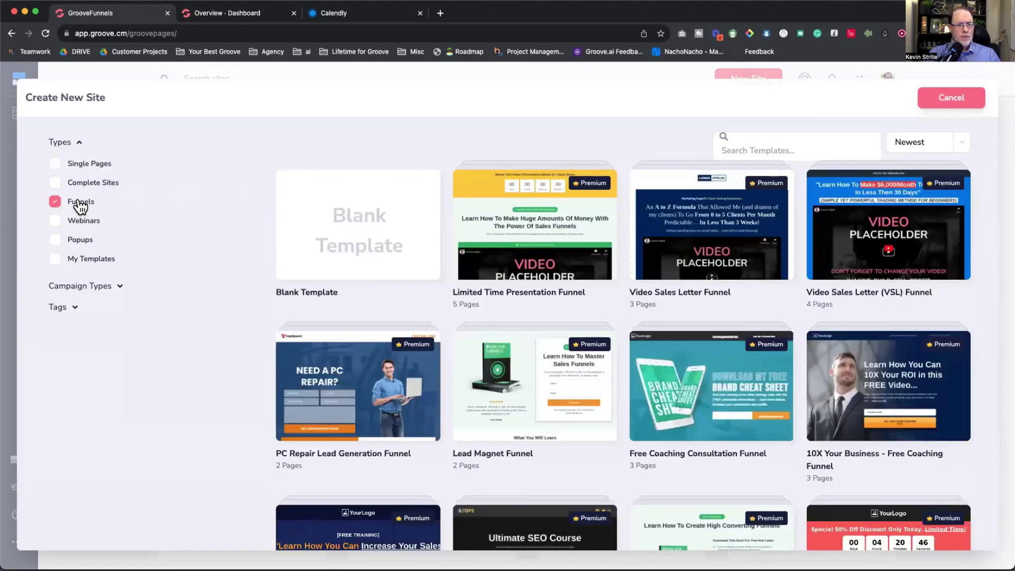
{"action": "scroll", "coordinate": [240, 294], "scroll_direction": "down", "scroll_amount": 2}
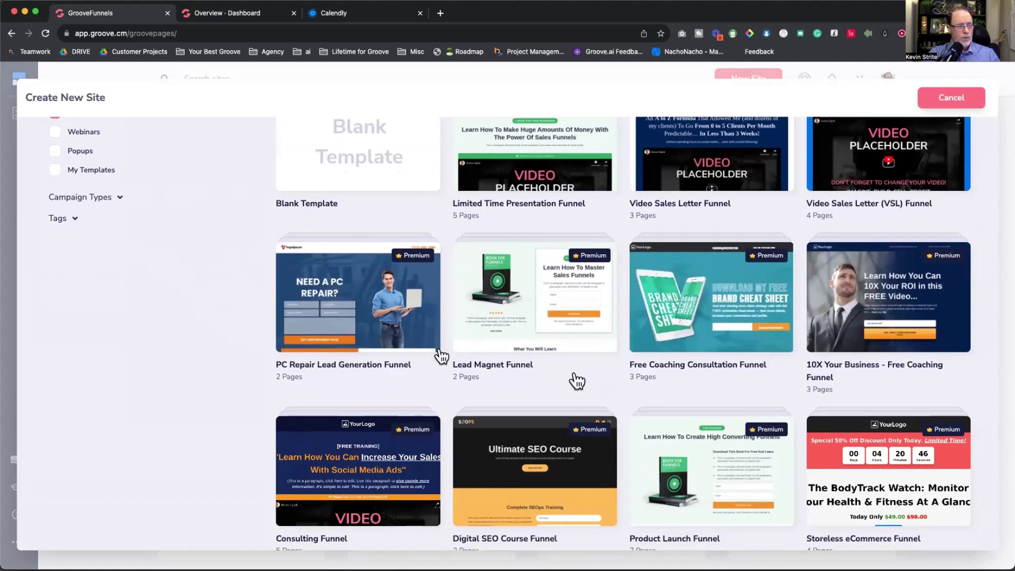
Inspect the PC Repair Lead Generation Funnel template in a live preview and return to the template list
{"action": "left_click", "coordinate": [380, 290]}
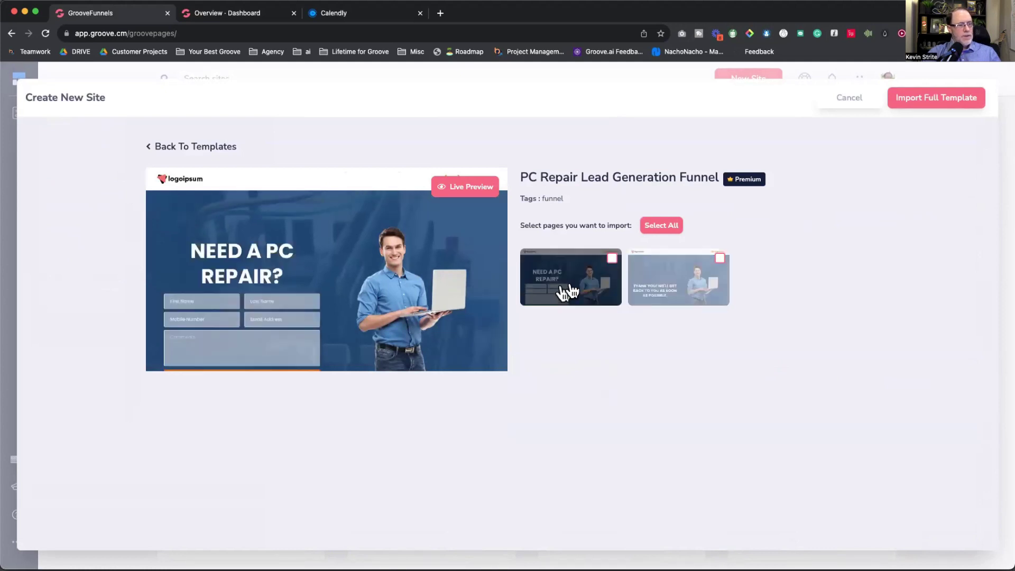
{"action": "left_click", "coordinate": [495, 191]}
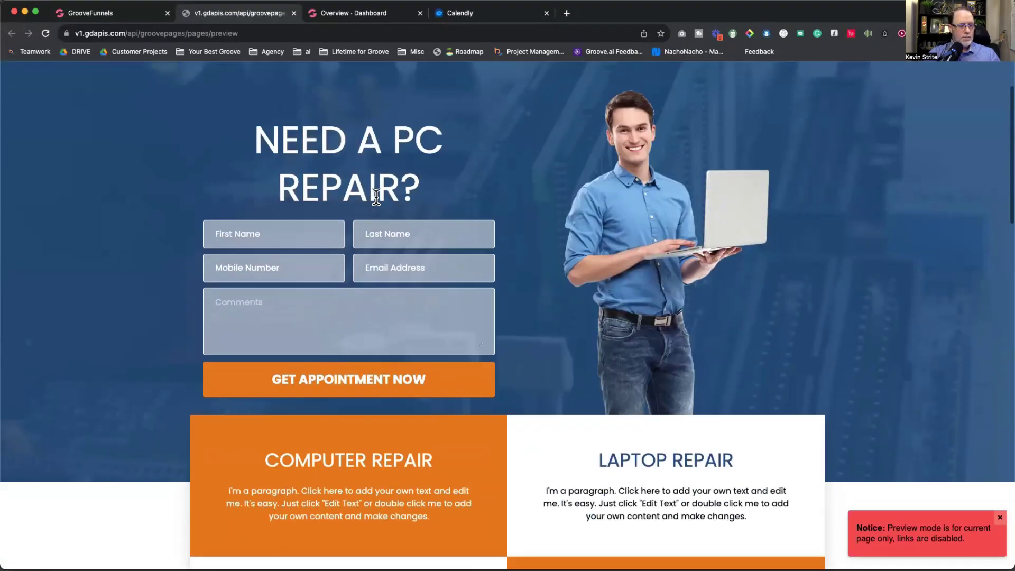
{"action": "scroll", "coordinate": [375, 198], "scroll_direction": "down", "scroll_amount": 15}
{"action": "scroll", "coordinate": [376, 197], "scroll_direction": "up", "scroll_amount": 12}
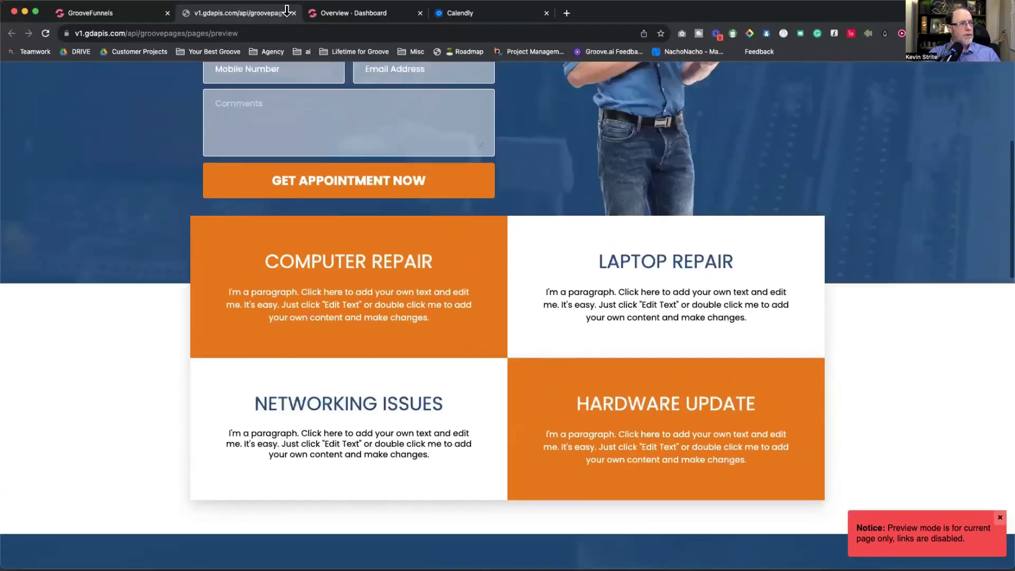
{"action": "left_click", "coordinate": [293, 12]}
{"action": "left_click", "coordinate": [145, 147]}
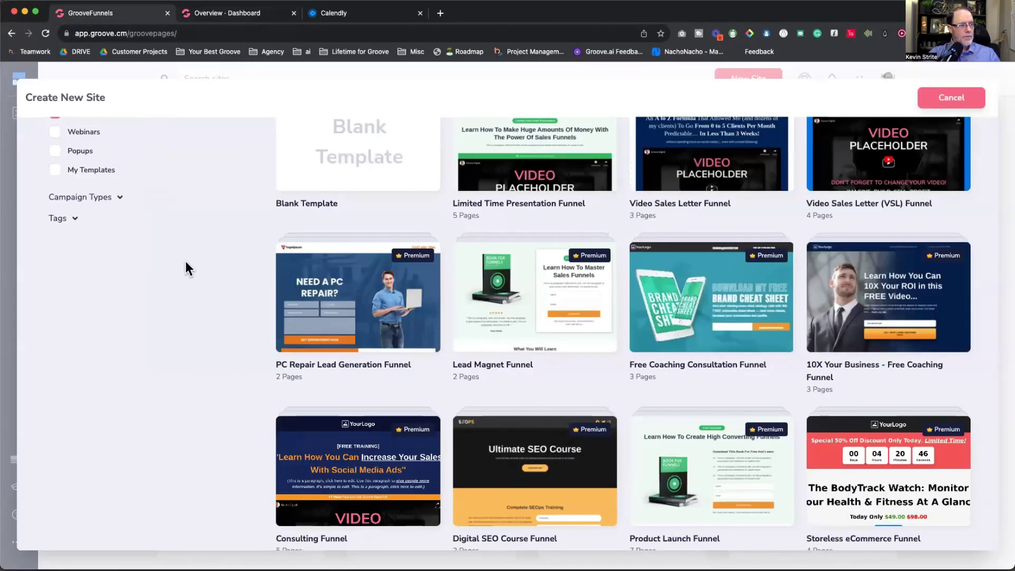
Choose the Lead Magnet Funnel template, select all of its pages and import the selected pages
{"action": "scroll", "coordinate": [221, 269], "scroll_direction": "down", "scroll_amount": 2}
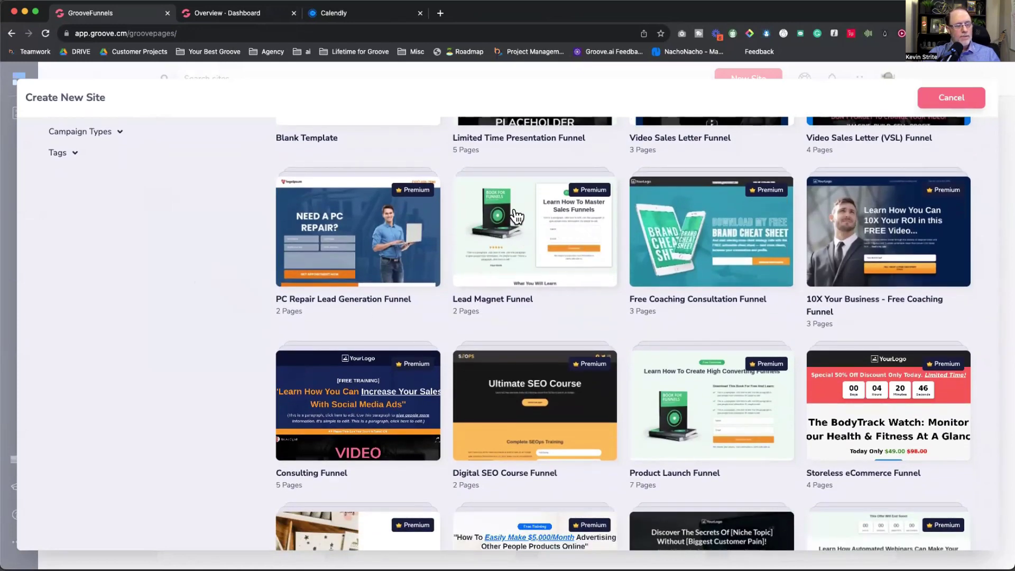
{"action": "scroll", "coordinate": [560, 253], "scroll_direction": "up", "scroll_amount": 4}
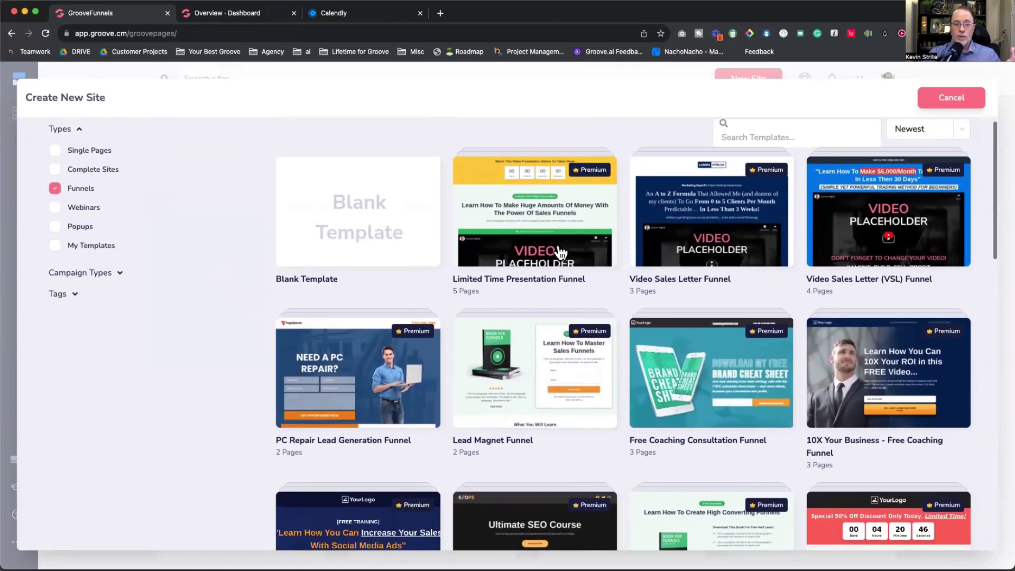
{"action": "scroll", "coordinate": [561, 252], "scroll_direction": "down", "scroll_amount": 5}
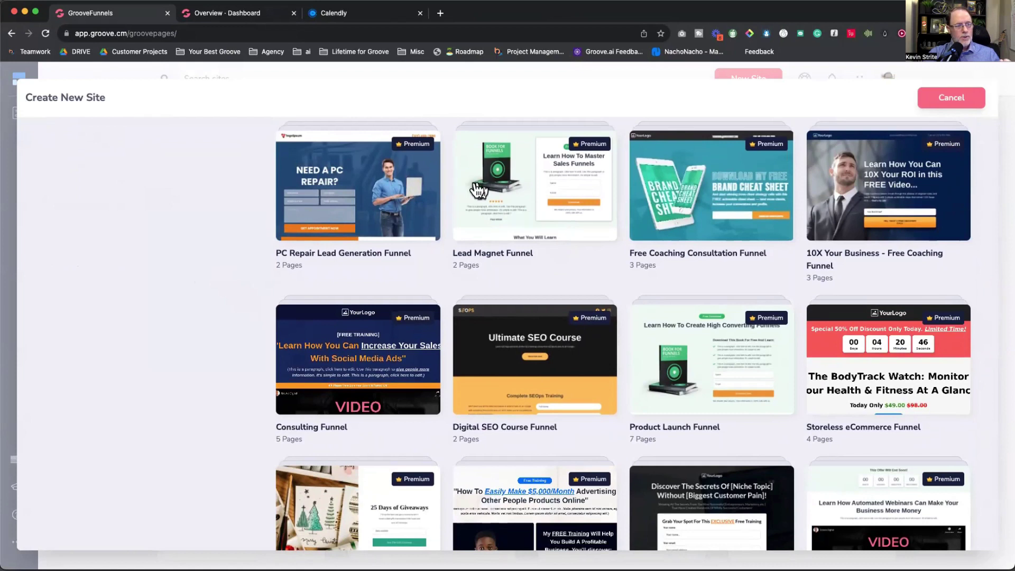
{"action": "left_click", "coordinate": [524, 212]}
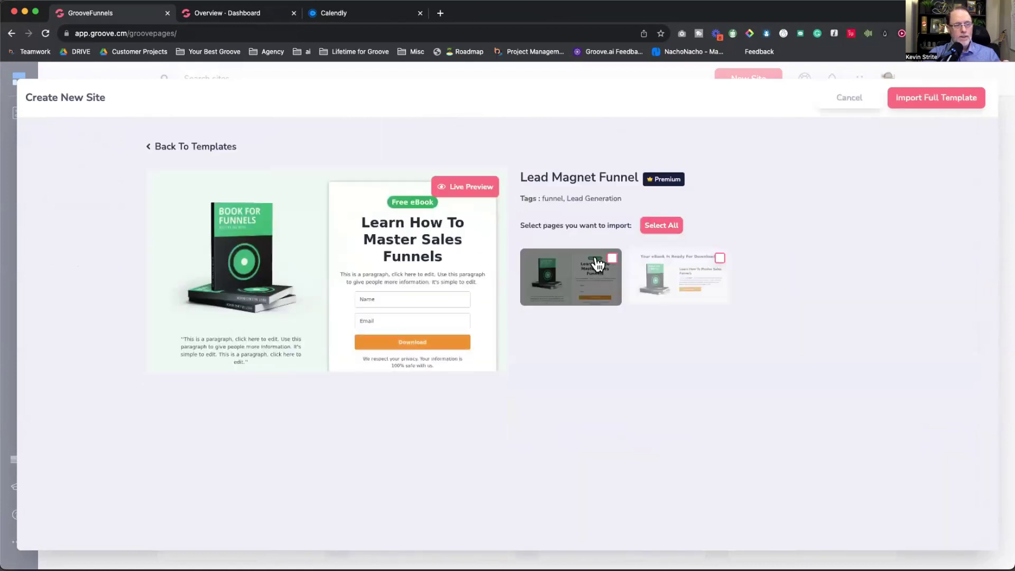
{"action": "left_click", "coordinate": [661, 228]}
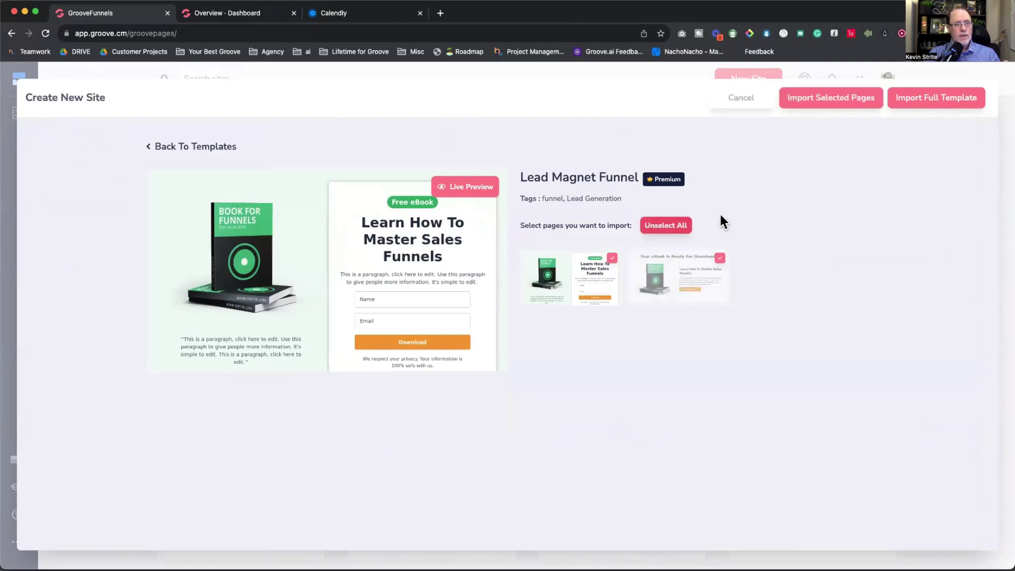
{"action": "left_click", "coordinate": [822, 101]}
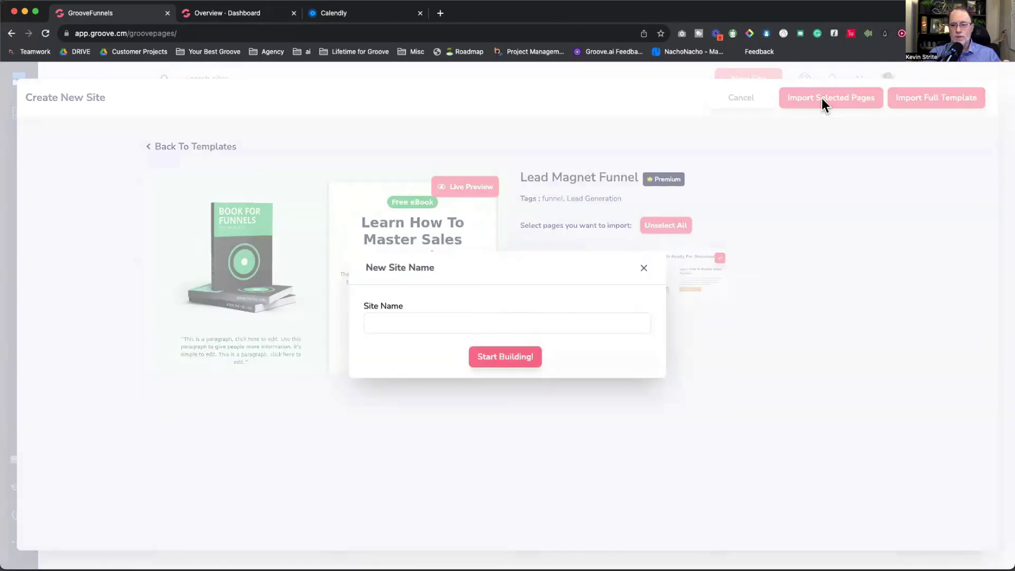
Name the new site September Build and start building it
{"action": "left_click", "coordinate": [390, 321]}
{"action": "type", "text": "September Build"}
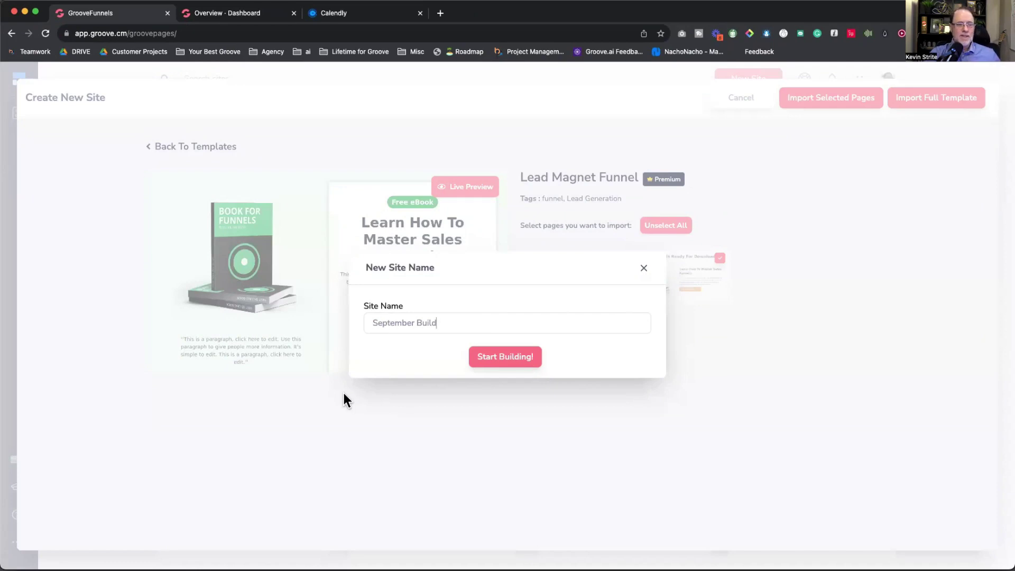
{"action": "left_click", "coordinate": [495, 357]}
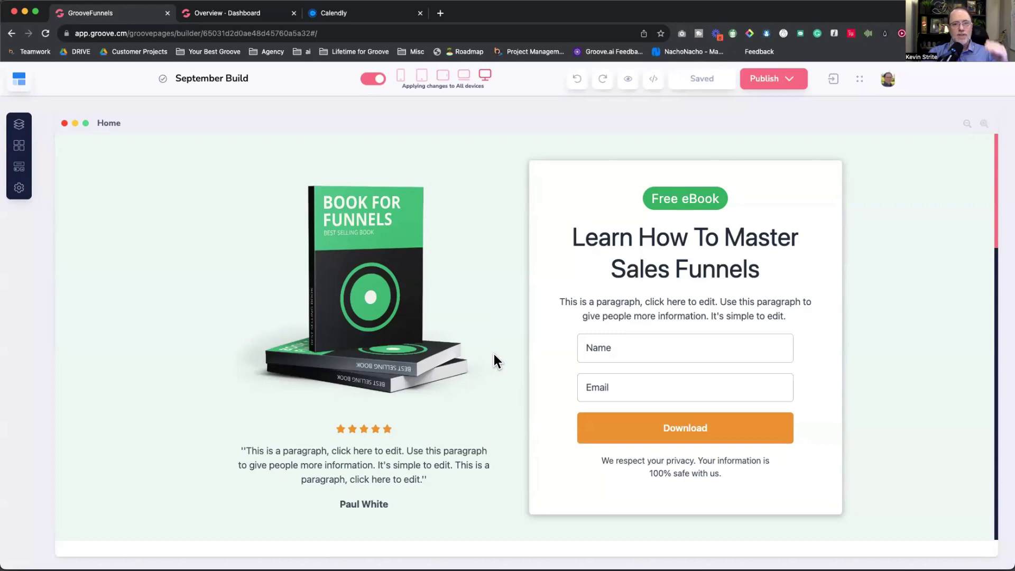
Rename the site as Change The Name
{"action": "left_click", "coordinate": [176, 78]}
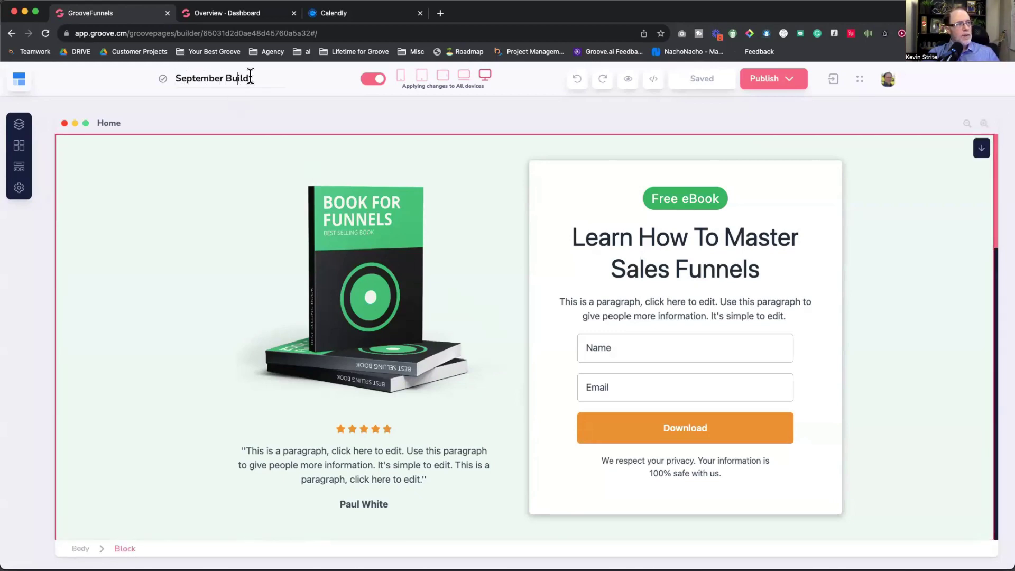
{"action": "left_click_drag", "start_coordinate": [251, 77], "coordinate": [180, 78]}
{"action": "left_click", "coordinate": [188, 74]}
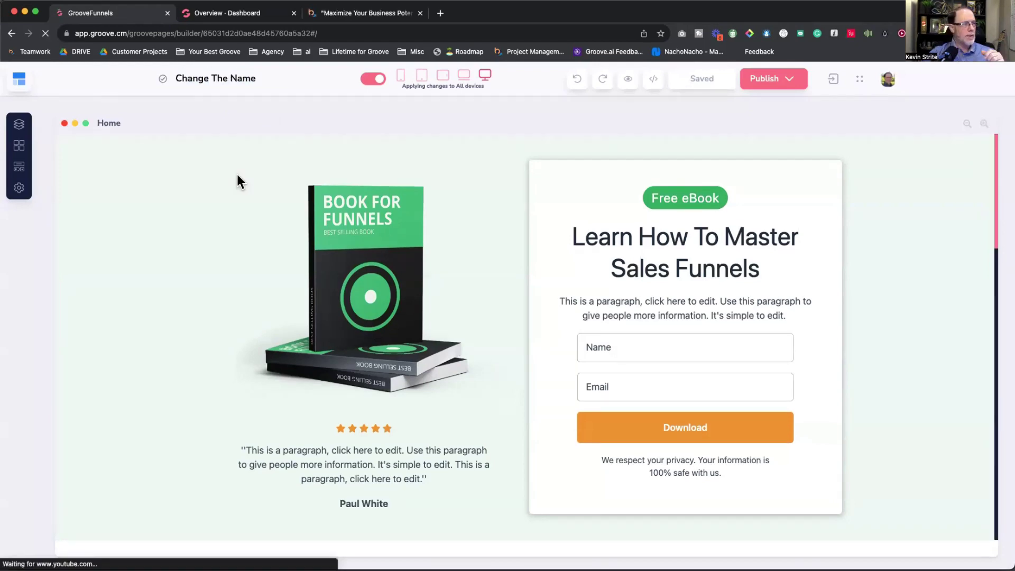
Look through the Home page's sections, from the opt-in block down past the About The Author section
{"action": "scroll", "coordinate": [237, 175], "scroll_direction": "down", "scroll_amount": 9}
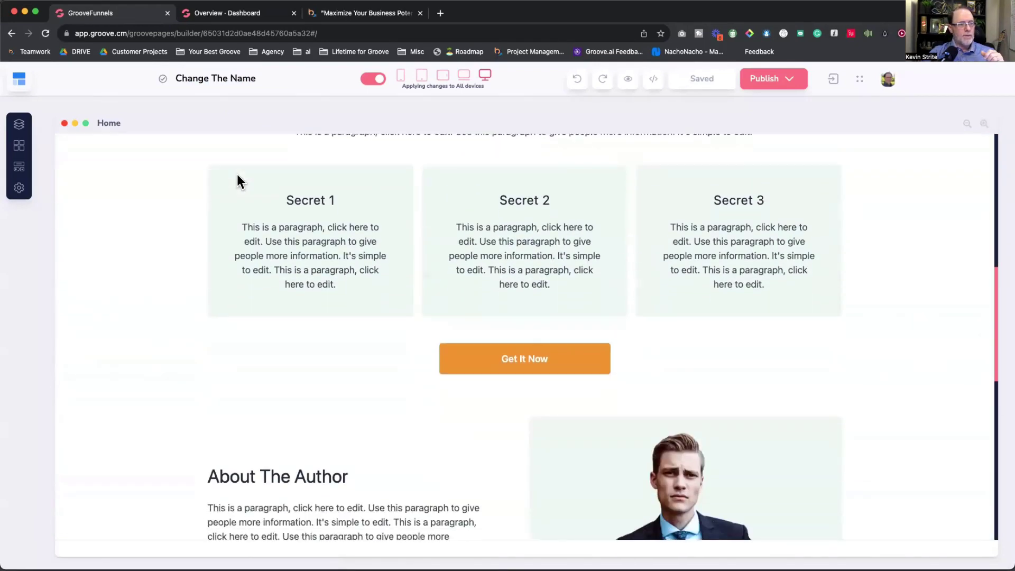
{"action": "scroll", "coordinate": [238, 175], "scroll_direction": "down", "scroll_amount": 10}
{"action": "scroll", "coordinate": [237, 175], "scroll_direction": "up", "scroll_amount": 12}
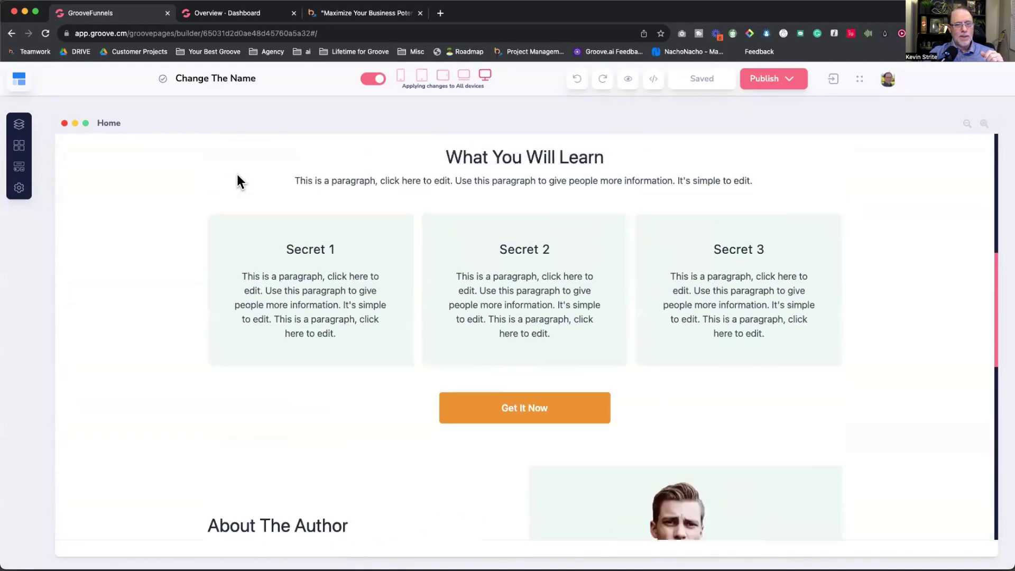
{"action": "scroll", "coordinate": [237, 175], "scroll_direction": "up", "scroll_amount": 5}
{"action": "scroll", "coordinate": [237, 175], "scroll_direction": "down", "scroll_amount": 8}
{"action": "scroll", "coordinate": [237, 175], "scroll_direction": "up", "scroll_amount": 8}
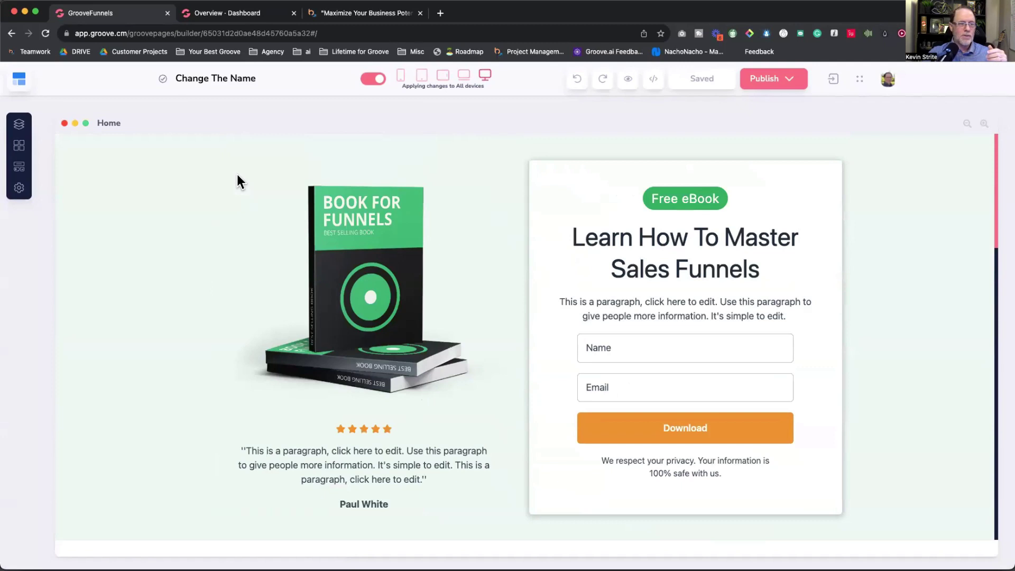
Add a block with an image placeholder above the opt-in section and open the image library for that placeholder
{"action": "left_click", "coordinate": [244, 201]}
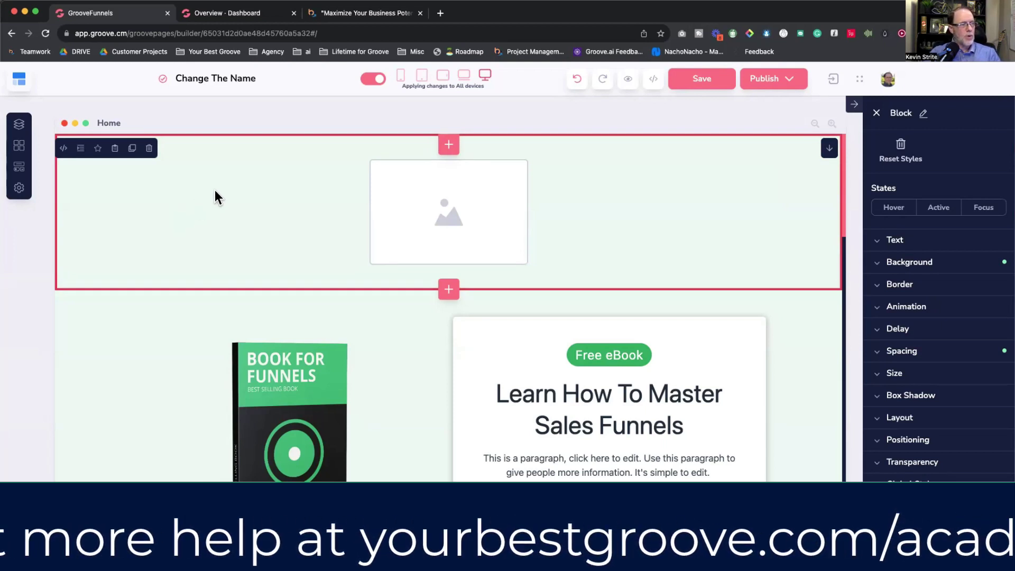
{"action": "left_click", "coordinate": [413, 217]}
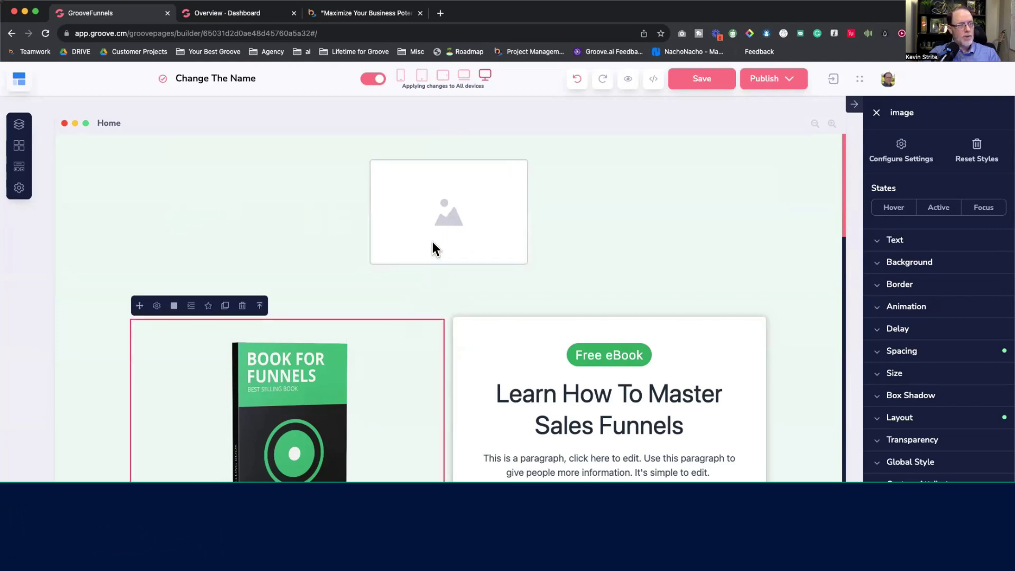
{"action": "left_click", "coordinate": [433, 246]}
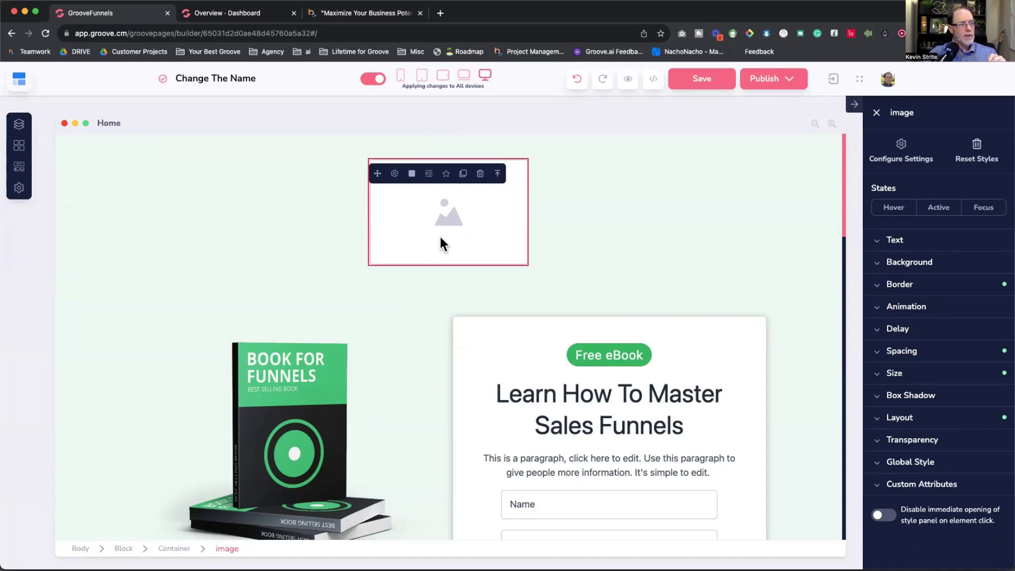
{"action": "left_click", "coordinate": [395, 174]}
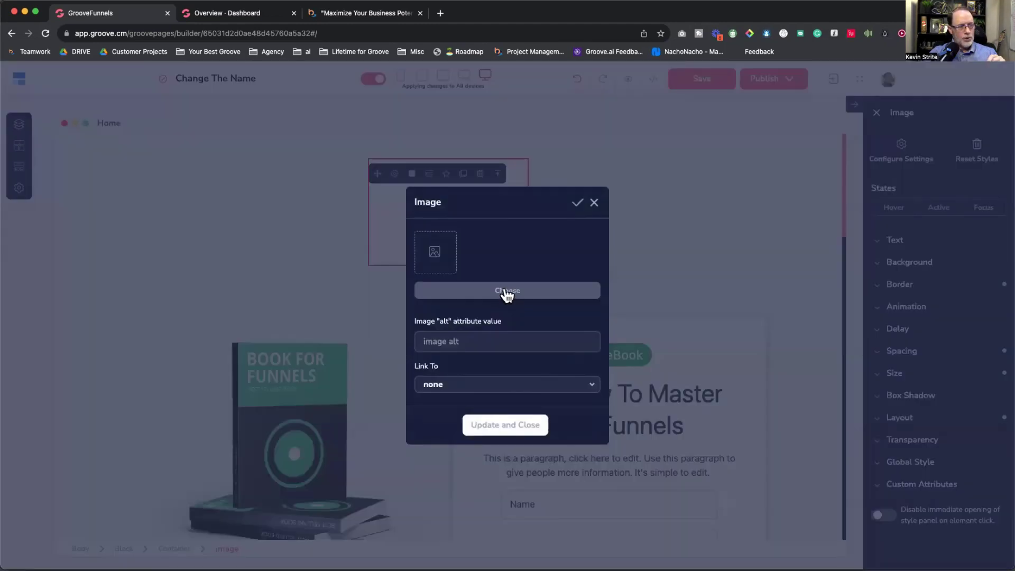
{"action": "left_click", "coordinate": [506, 292]}
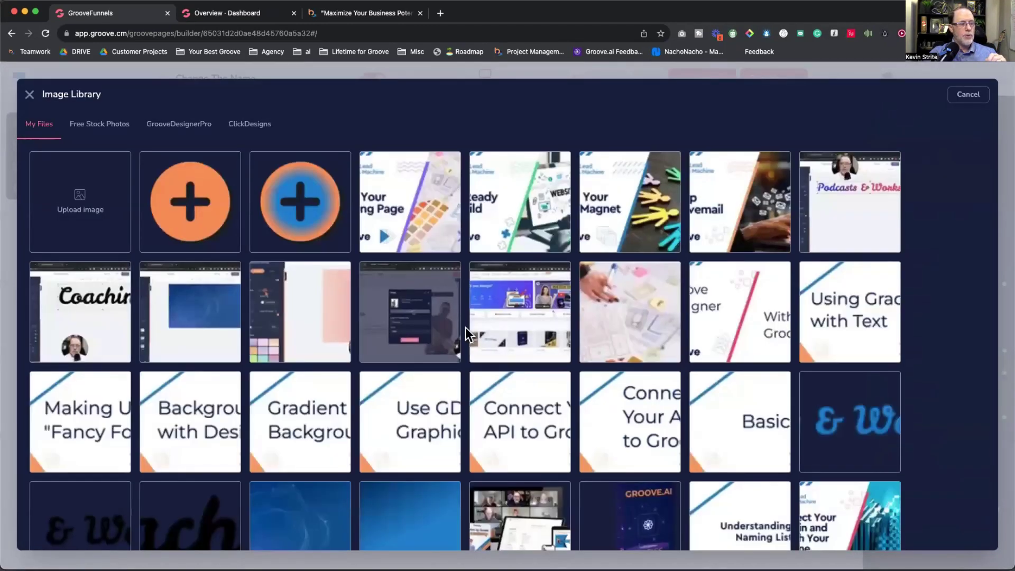
Browse the previously uploaded images in My Files
{"action": "scroll", "coordinate": [466, 328], "scroll_direction": "down", "scroll_amount": 10}
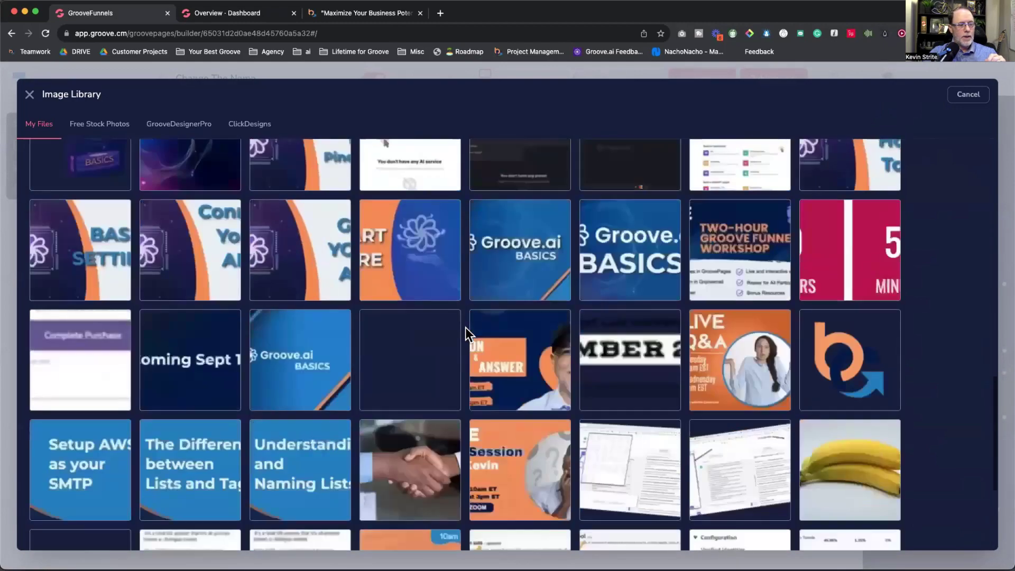
{"action": "scroll", "coordinate": [465, 328], "scroll_direction": "down", "scroll_amount": 4}
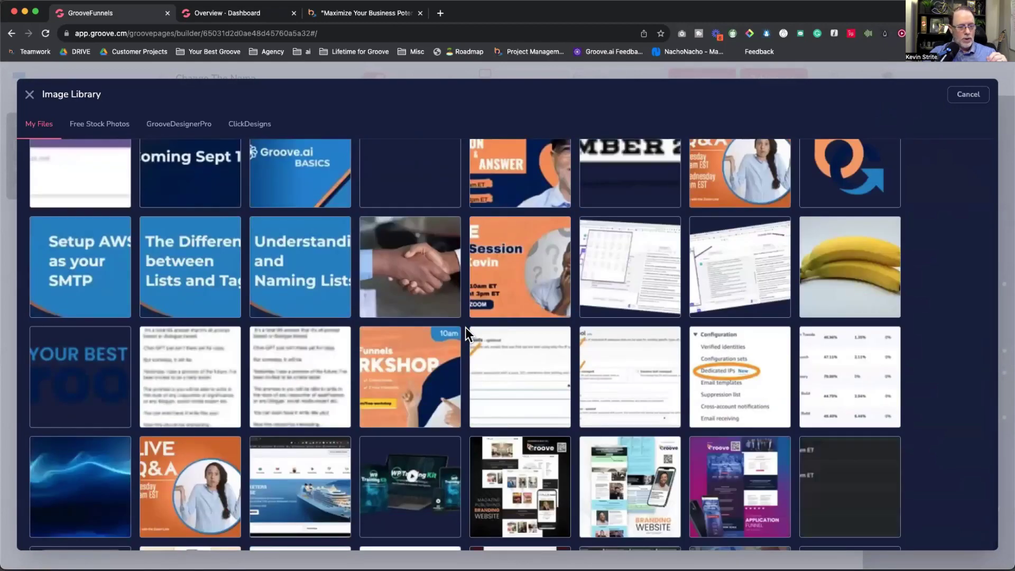
{"action": "scroll", "coordinate": [466, 328], "scroll_direction": "down", "scroll_amount": 5}
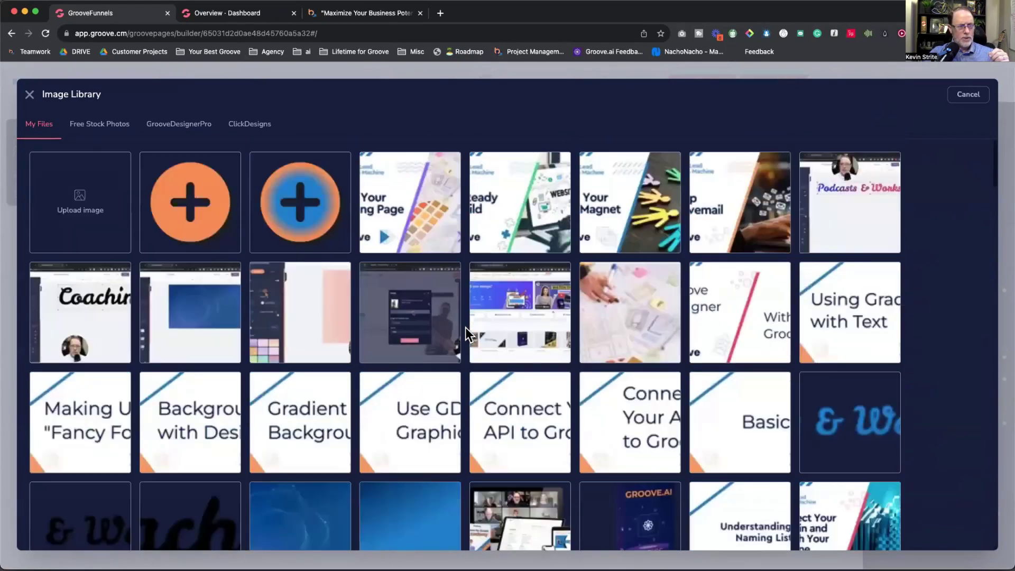
{"action": "mouse_move", "coordinate": [472, 333]}
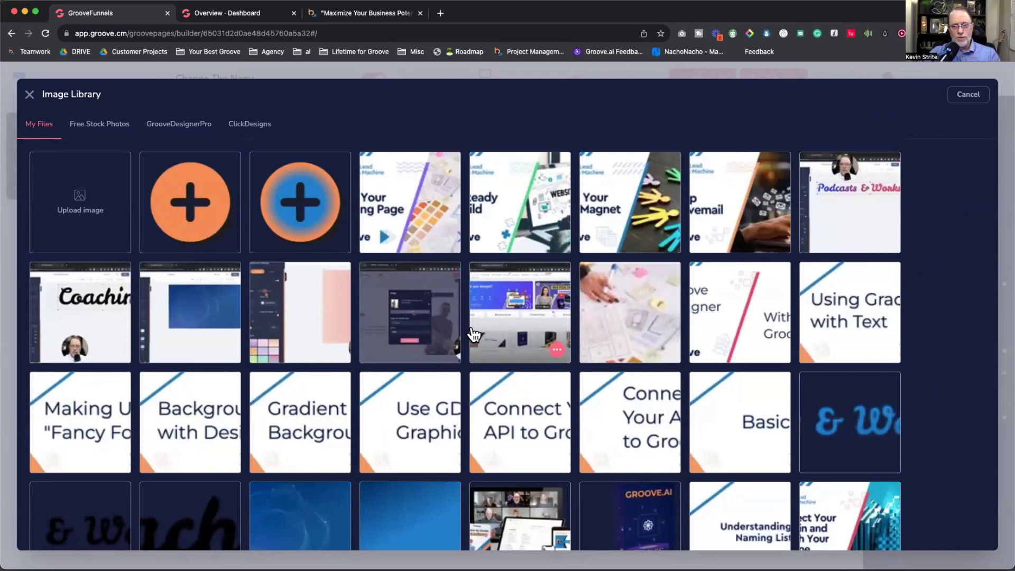
{"action": "mouse_move", "coordinate": [373, 334]}
{"action": "scroll", "coordinate": [370, 334], "scroll_direction": "down", "scroll_amount": 1}
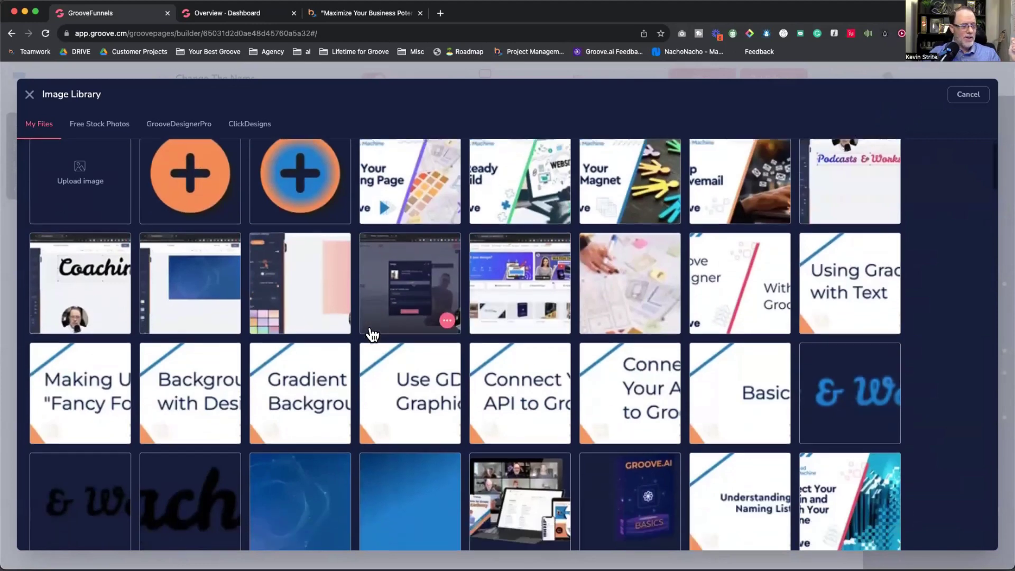
{"action": "scroll", "coordinate": [369, 333], "scroll_direction": "up", "scroll_amount": 1}
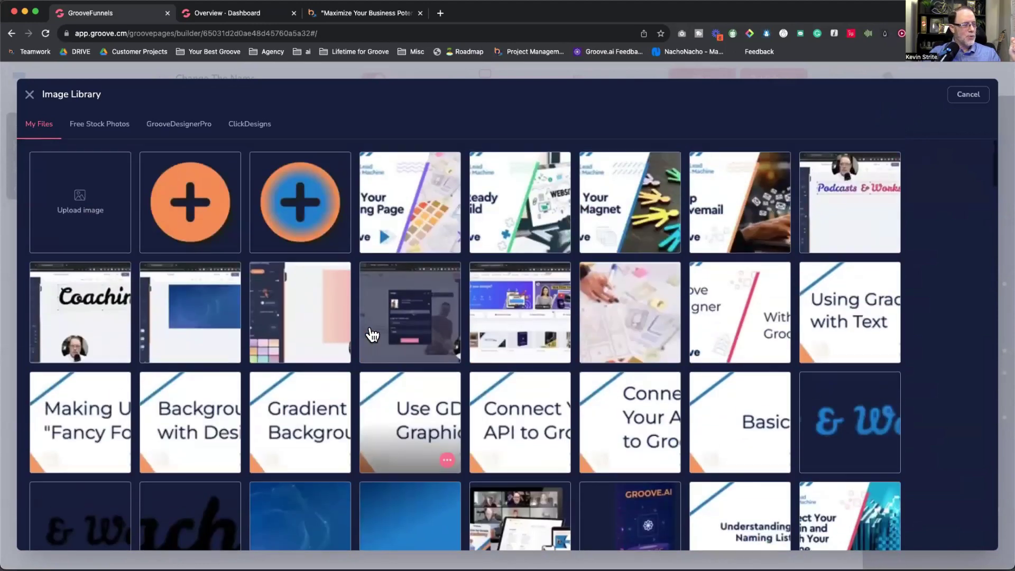
Upload the light Your Best Groove logo PNG from the GA - New folder in Logos and apply it to the placeholder
{"action": "left_click", "coordinate": [80, 199]}
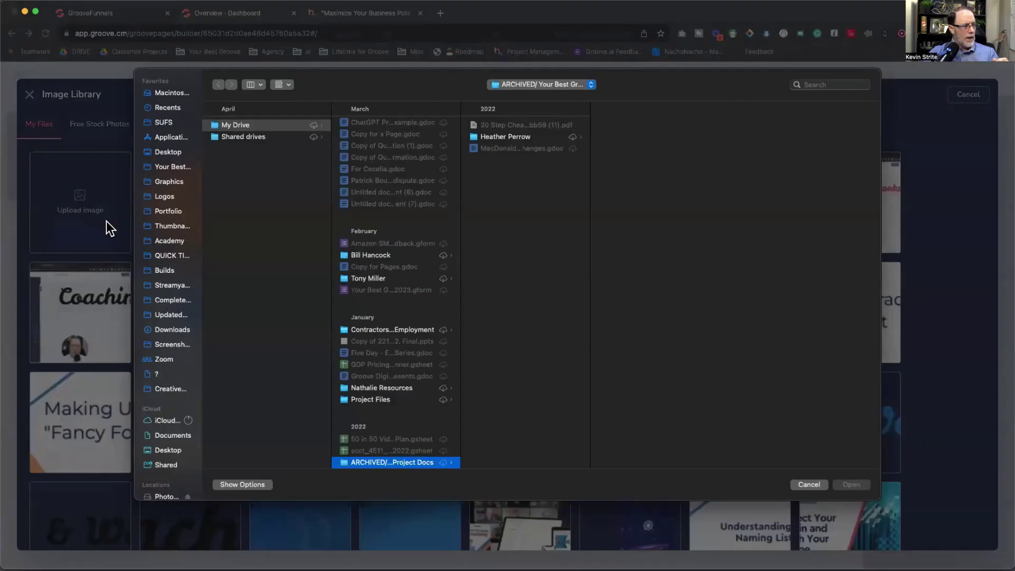
{"action": "left_click", "coordinate": [164, 197]}
{"action": "left_click", "coordinate": [268, 176]}
{"action": "left_click", "coordinate": [384, 257]}
{"action": "left_click", "coordinate": [392, 303]}
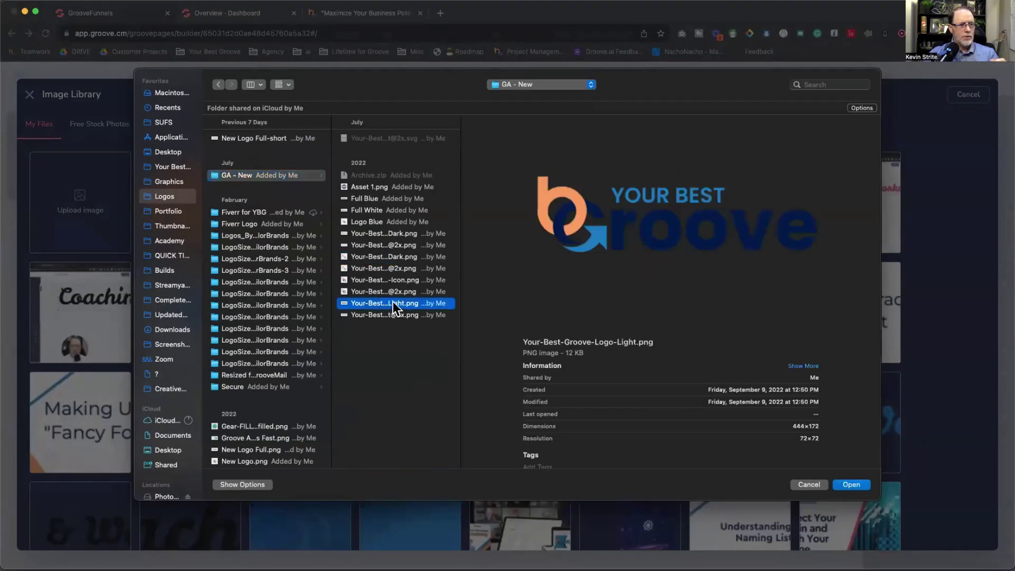
{"action": "key", "text": "Return"}
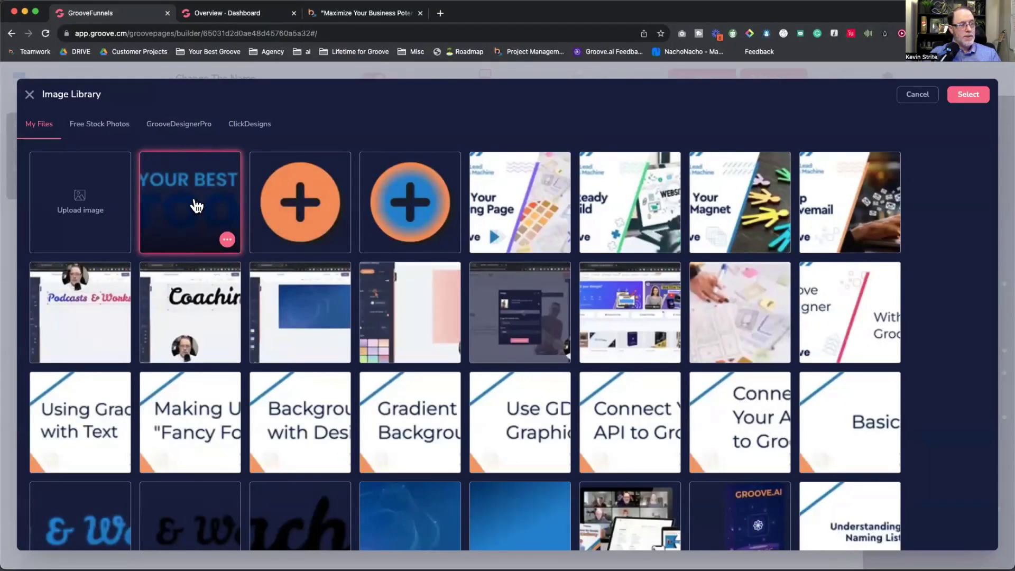
{"action": "left_click", "coordinate": [969, 98]}
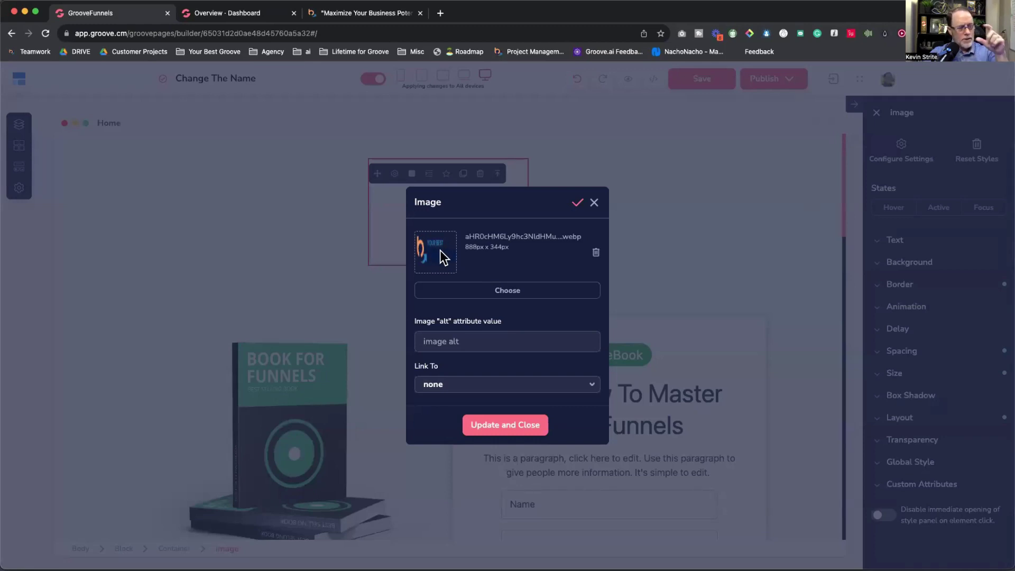
{"action": "left_click", "coordinate": [507, 424]}
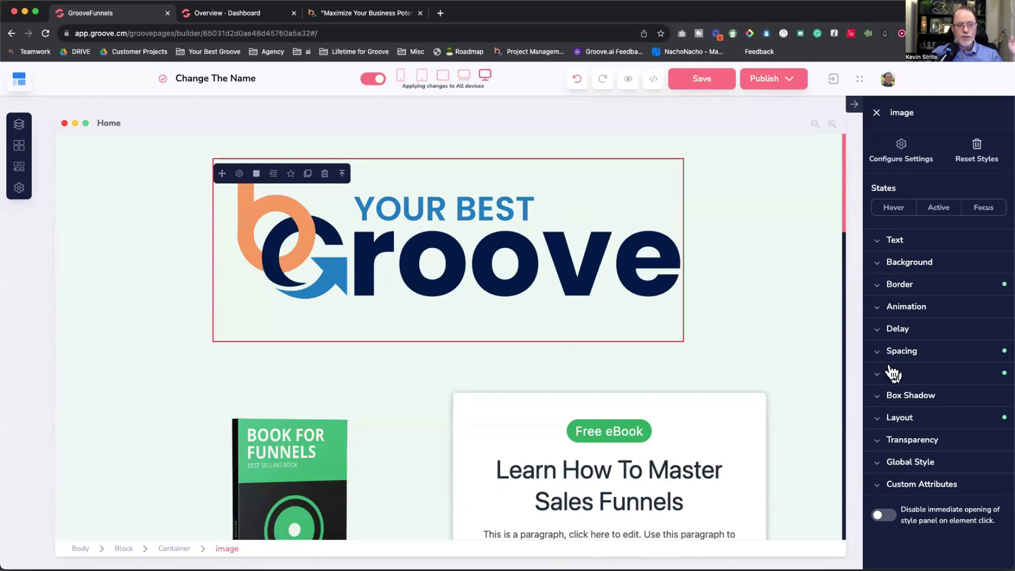
Examine the logo's compact style panel and its border options, and return to the expanded style panel
{"action": "left_click", "coordinate": [853, 103]}
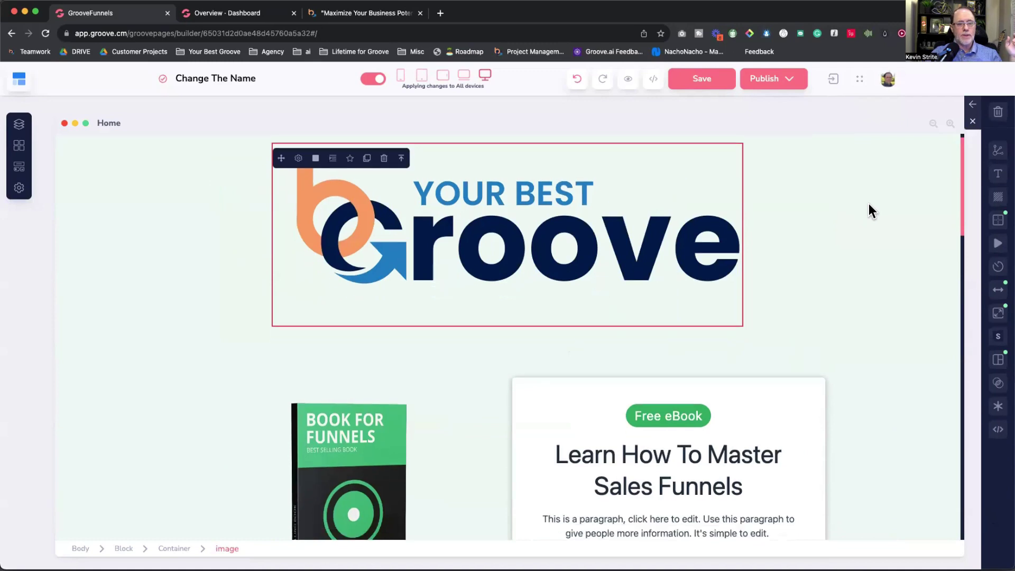
{"action": "left_click", "coordinate": [973, 123]}
{"action": "left_click", "coordinate": [947, 246]}
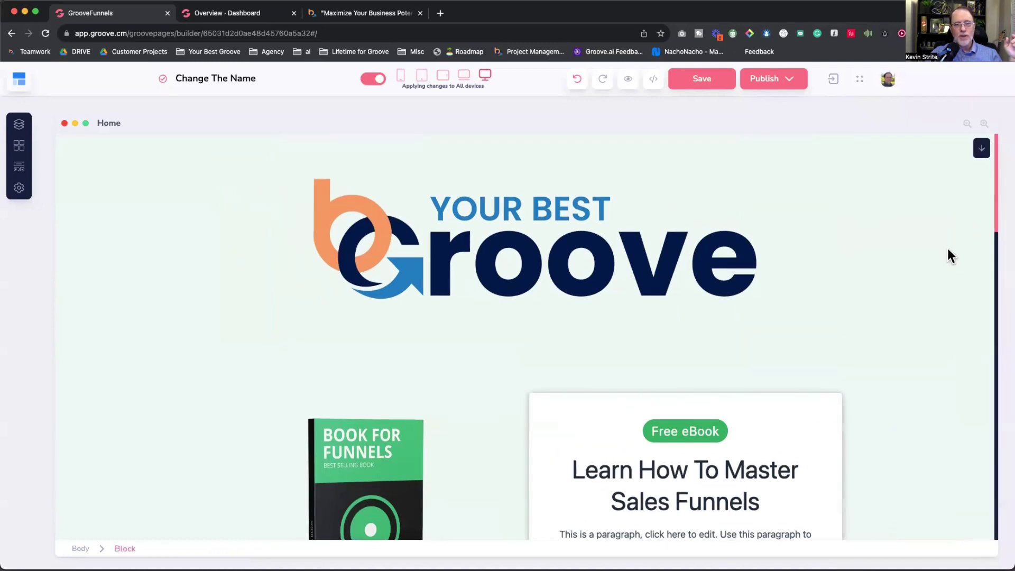
{"action": "left_click", "coordinate": [529, 246]}
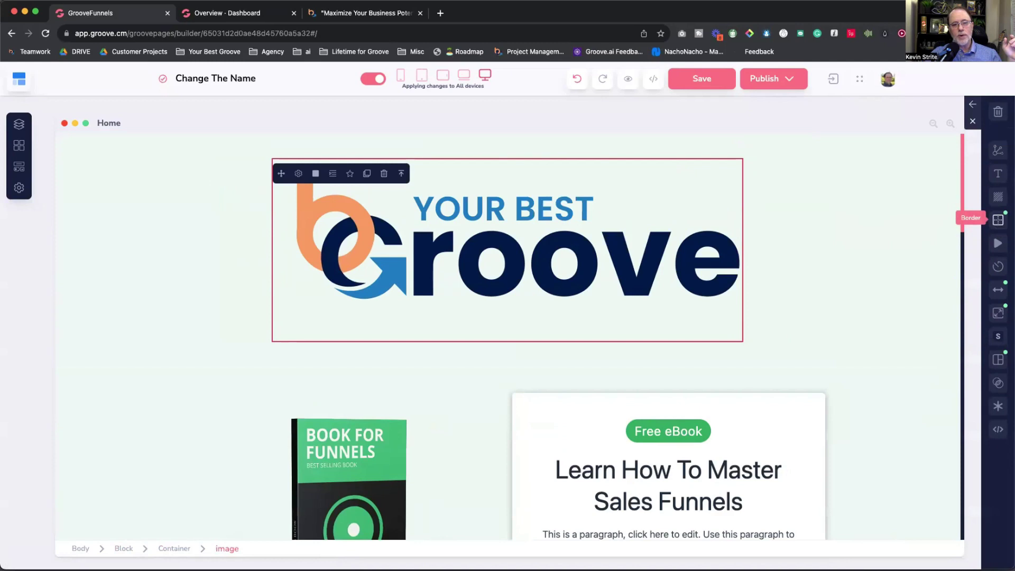
{"action": "left_click", "coordinate": [999, 220]}
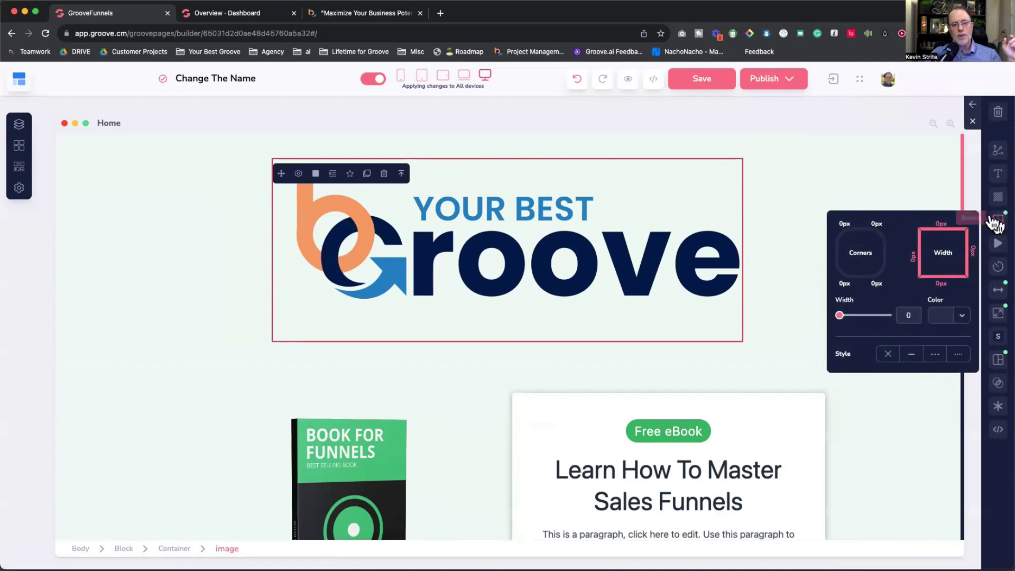
{"action": "left_click", "coordinate": [973, 107]}
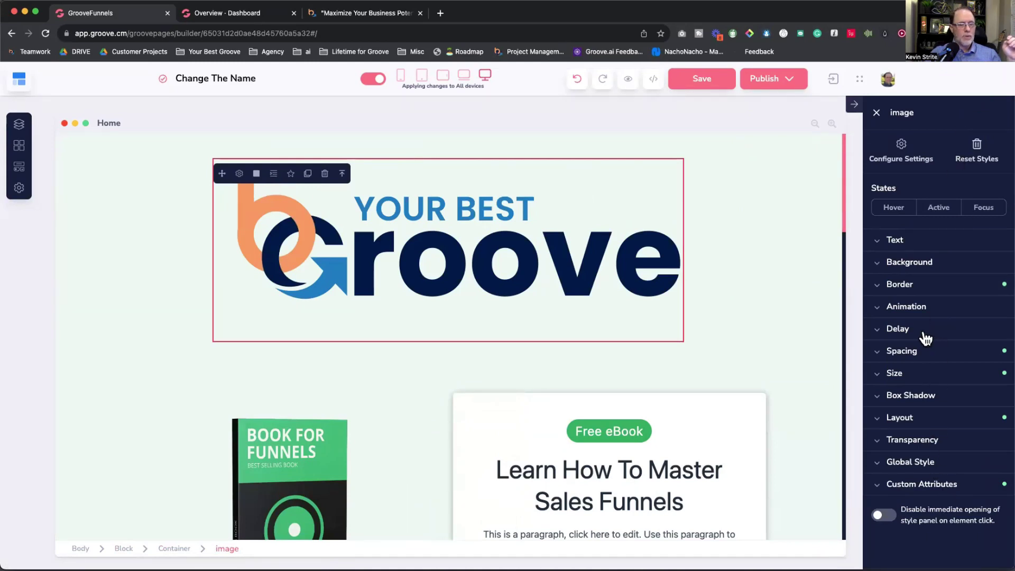
Set the logo image's width to 65% relative to its parent
{"action": "left_click", "coordinate": [892, 374]}
{"action": "scroll", "coordinate": [892, 379], "scroll_direction": "down", "scroll_amount": 3}
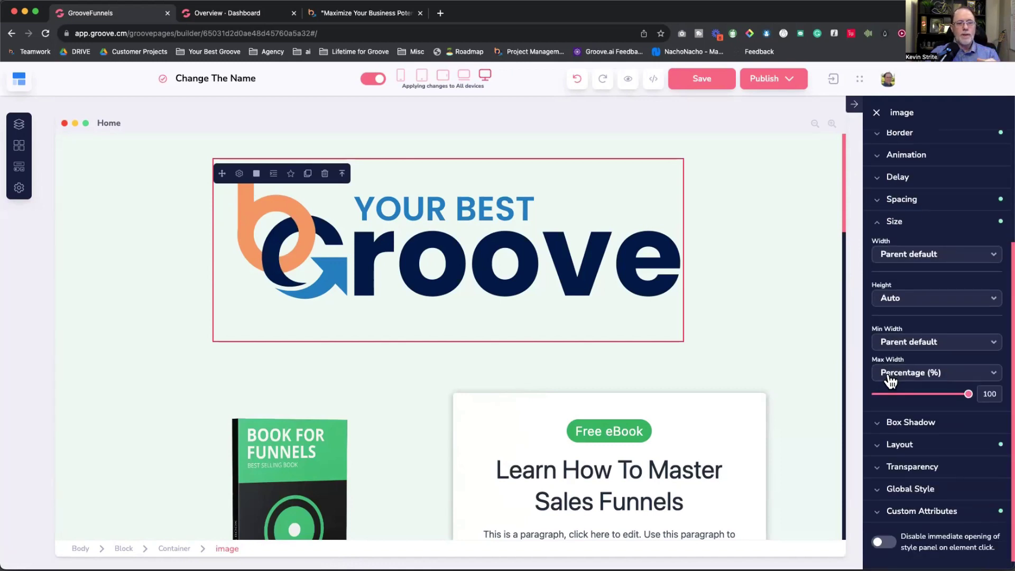
{"action": "left_click", "coordinate": [909, 256]}
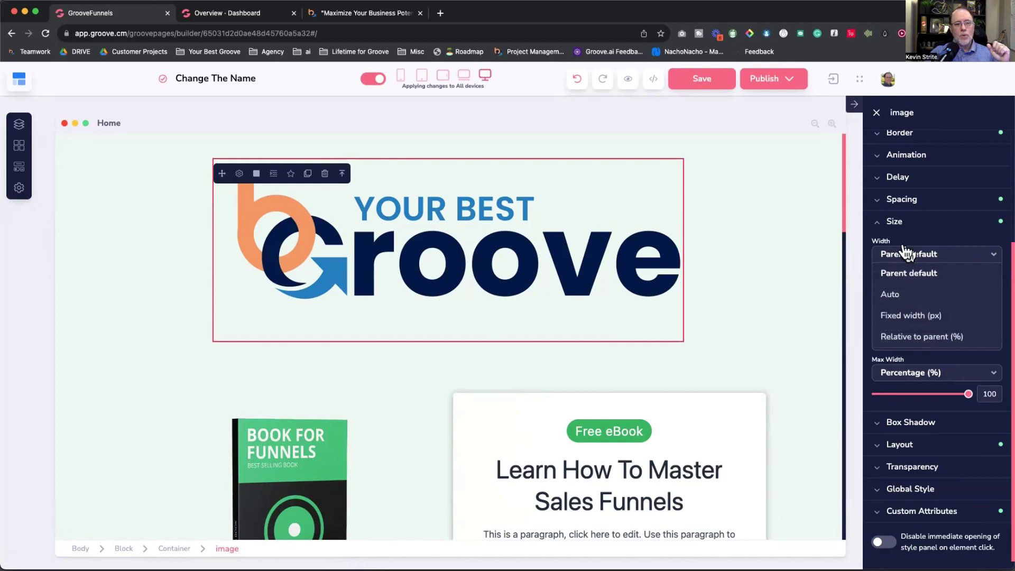
{"action": "left_click", "coordinate": [907, 334]}
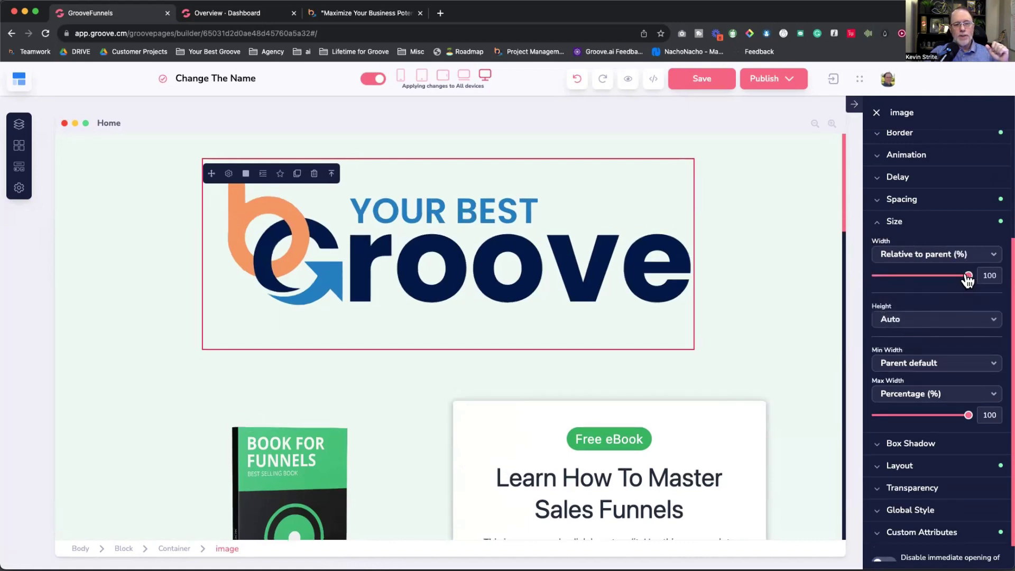
{"action": "left_click_drag", "start_coordinate": [968, 279], "coordinate": [937, 288]}
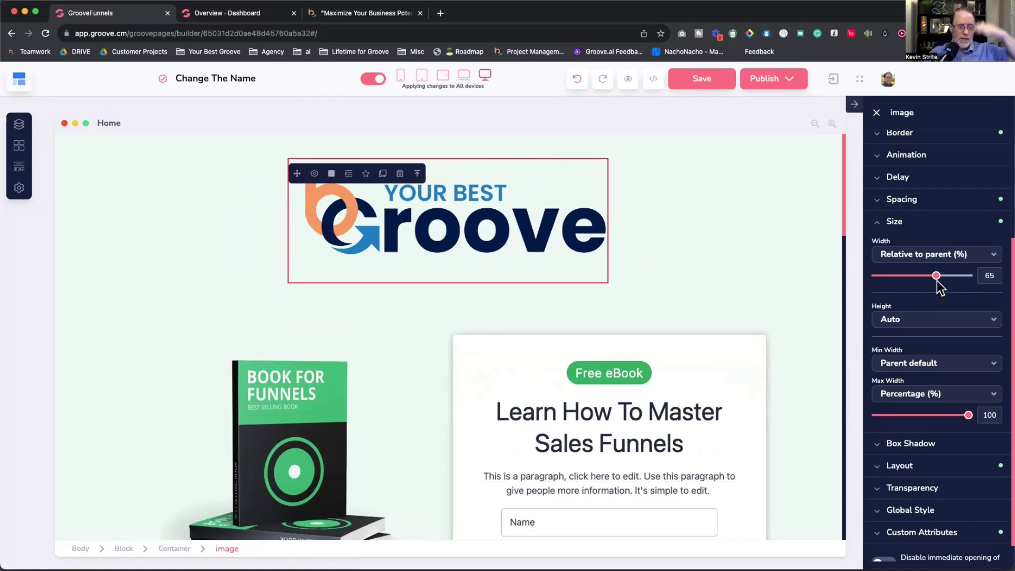
{"action": "left_click", "coordinate": [706, 229]}
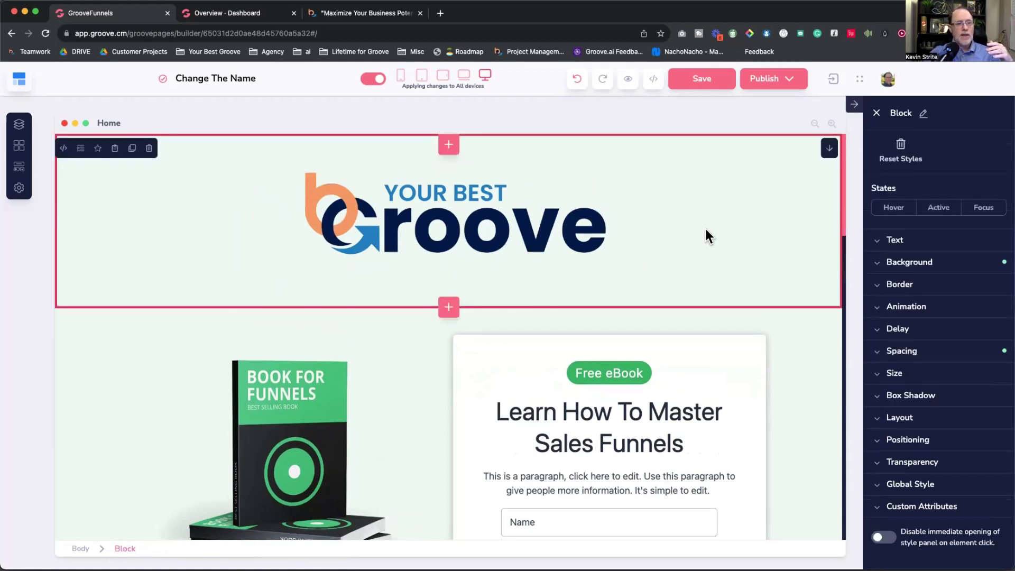
Try a width of 30% relative to parent on the logo's container, and restore it to 100%
{"action": "left_click", "coordinate": [446, 243]}
{"action": "left_click", "coordinate": [175, 548]}
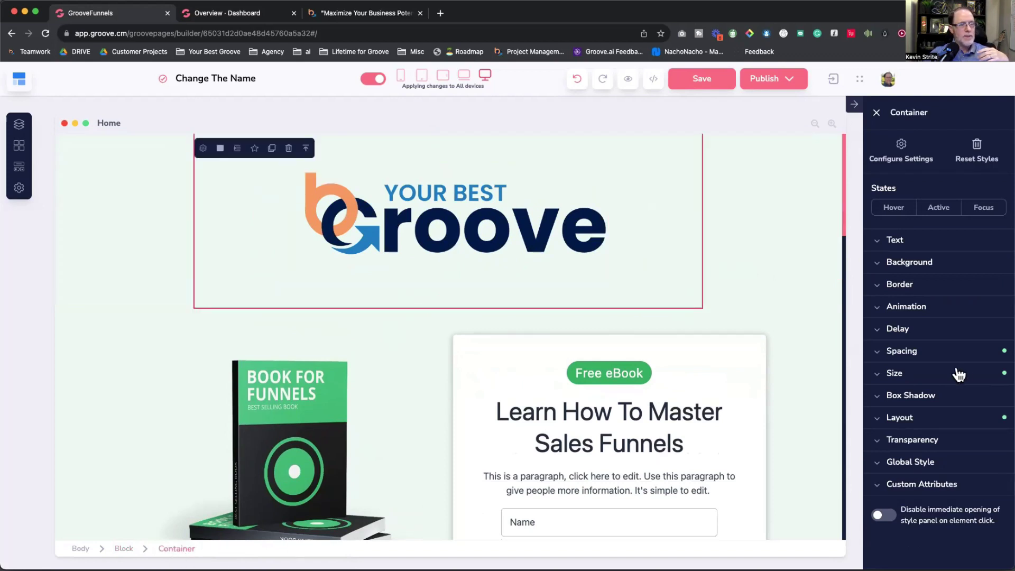
{"action": "left_click", "coordinate": [913, 376]}
{"action": "left_click", "coordinate": [936, 253]}
{"action": "left_click", "coordinate": [927, 333]}
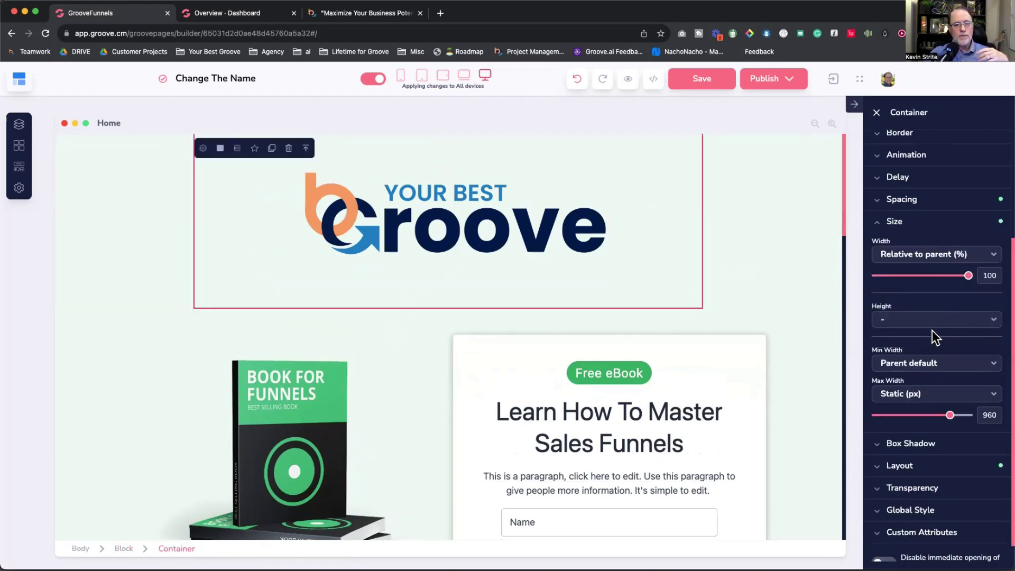
{"action": "left_click_drag", "start_coordinate": [965, 284], "coordinate": [903, 291]}
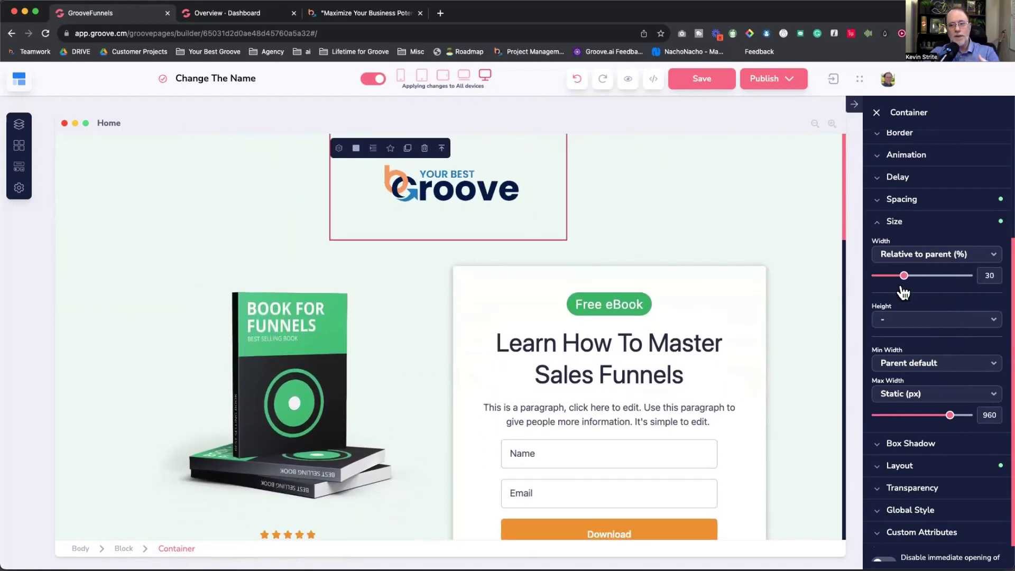
{"action": "left_click_drag", "start_coordinate": [904, 291], "coordinate": [973, 288]}
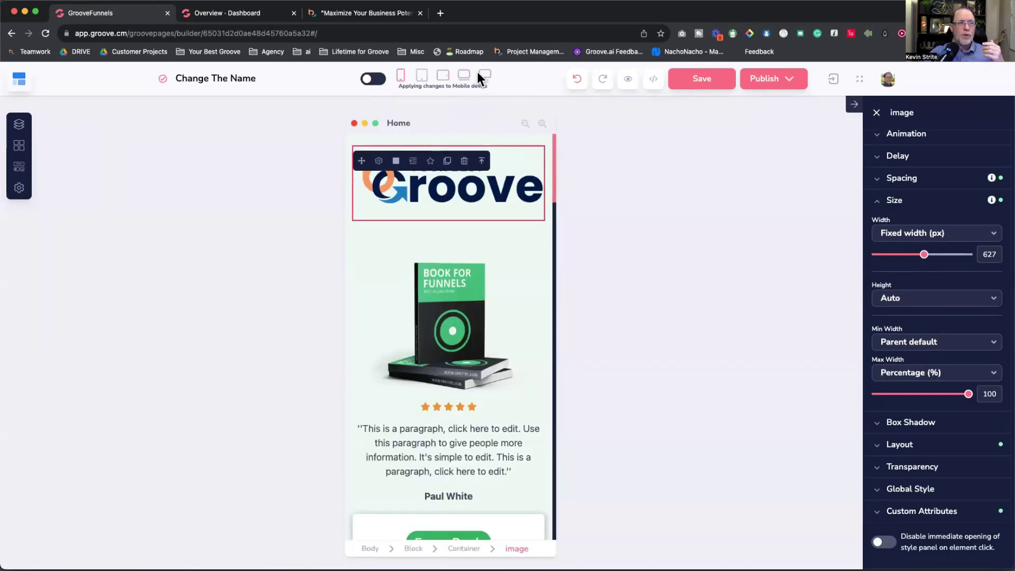
Return to the desktop view with changes applying to all devices, and set the logo's width to 35% relative to parent
{"action": "left_click", "coordinate": [484, 75]}
{"action": "left_click", "coordinate": [373, 79]}
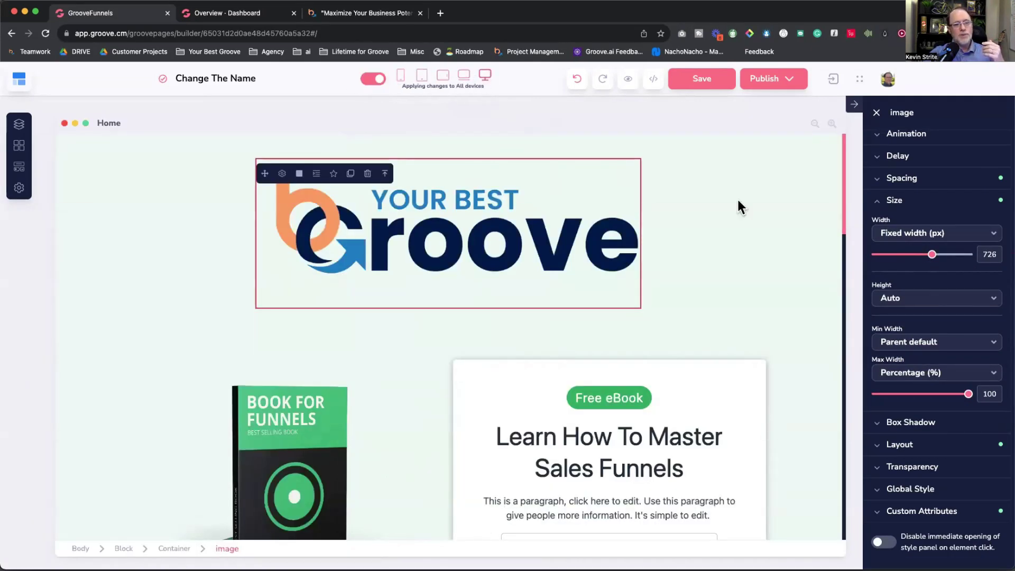
{"action": "left_click", "coordinate": [886, 233]}
{"action": "left_click", "coordinate": [911, 315]}
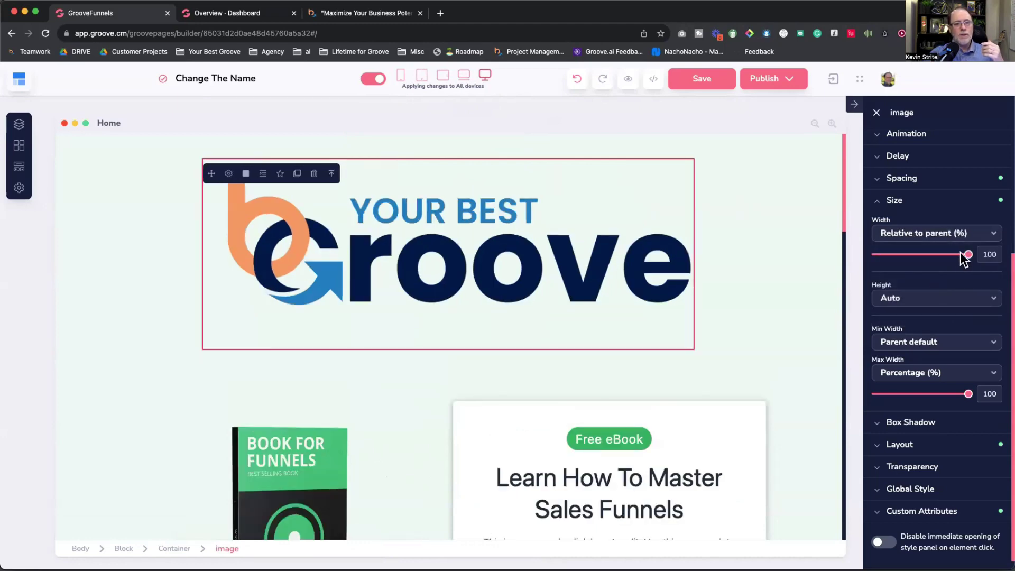
{"action": "mouse_move", "coordinate": [966, 255]}
{"action": "left_mouse_down"}
{"action": "mouse_move", "coordinate": [935, 255]}
{"action": "mouse_move", "coordinate": [973, 254]}
{"action": "left_mouse_up"}
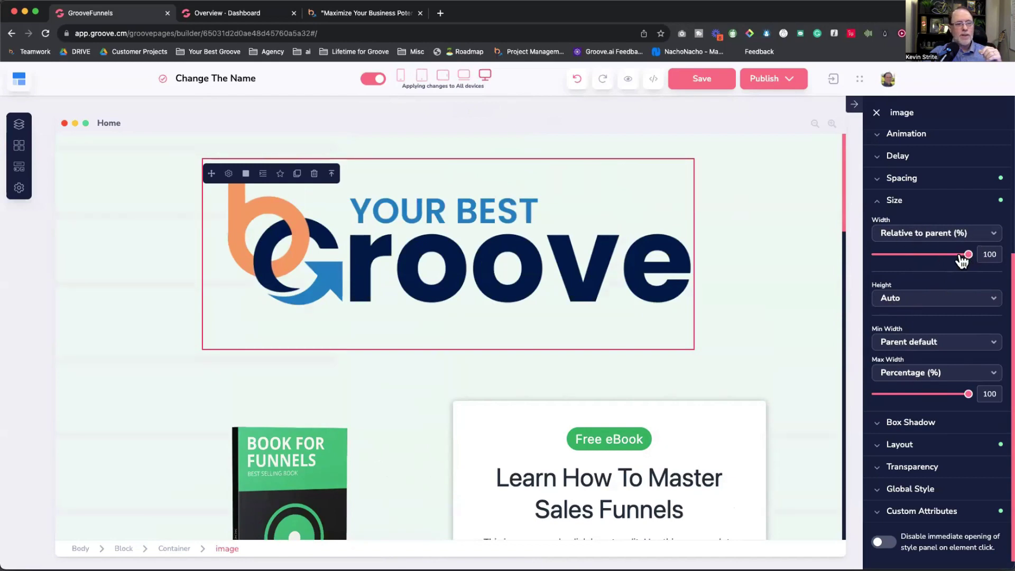
{"action": "left_click_drag", "start_coordinate": [969, 255], "coordinate": [909, 260]}
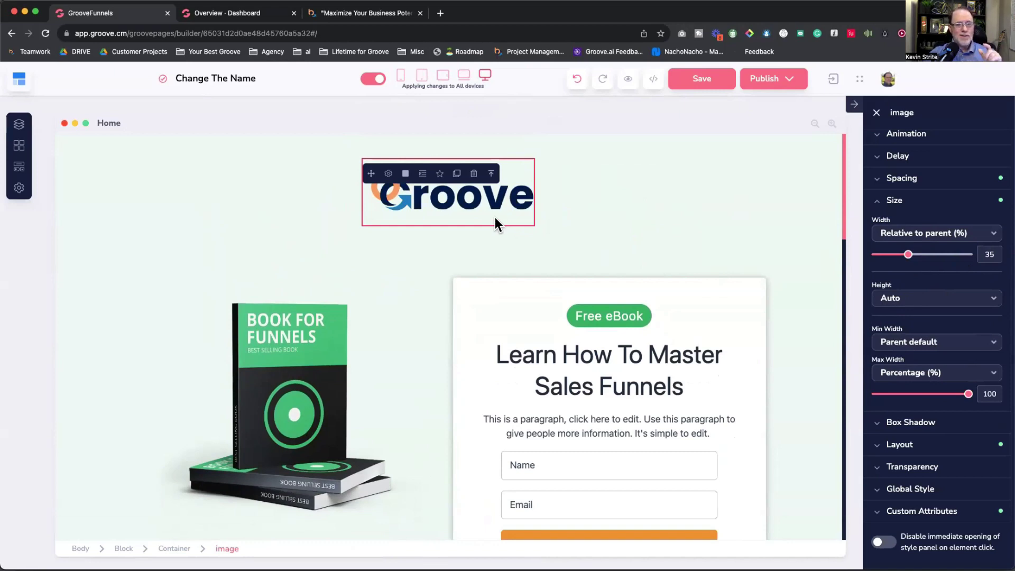
Left-align the logo in its container through the layout settings and widen the container
{"action": "left_click", "coordinate": [175, 549]}
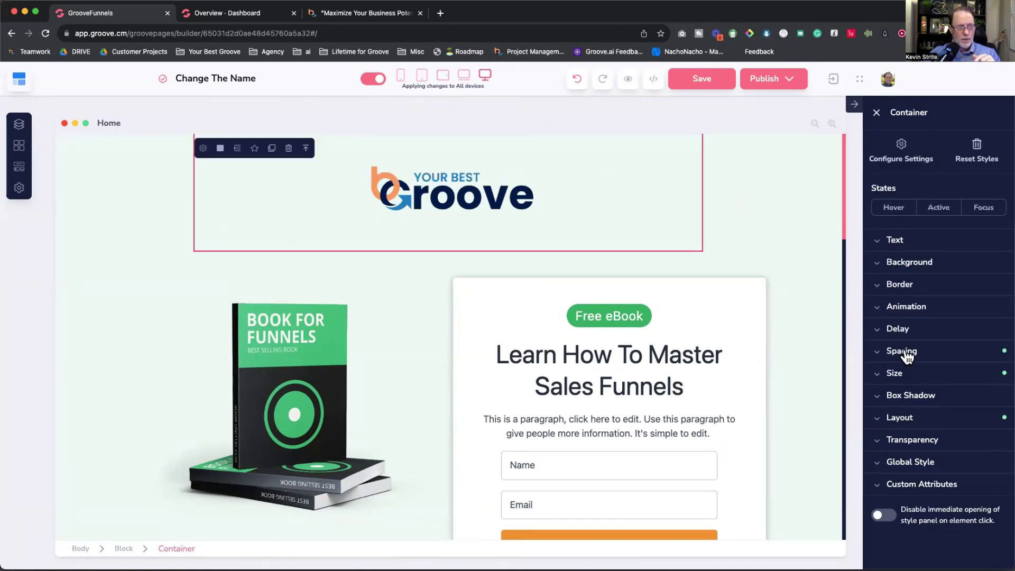
{"action": "left_click", "coordinate": [902, 418]}
{"action": "left_click", "coordinate": [968, 487]}
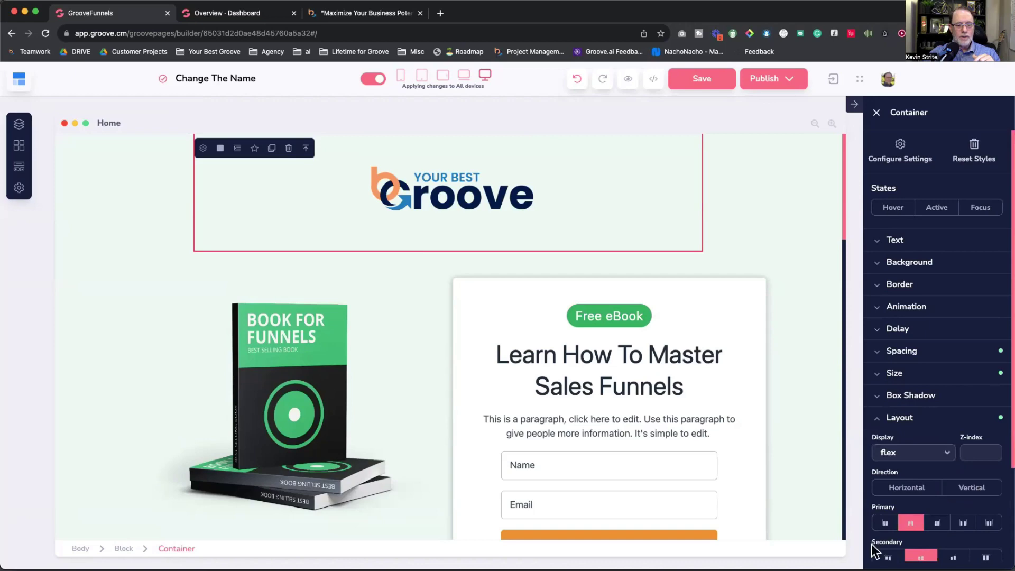
{"action": "left_click", "coordinate": [918, 418]}
{"action": "left_click", "coordinate": [918, 375]}
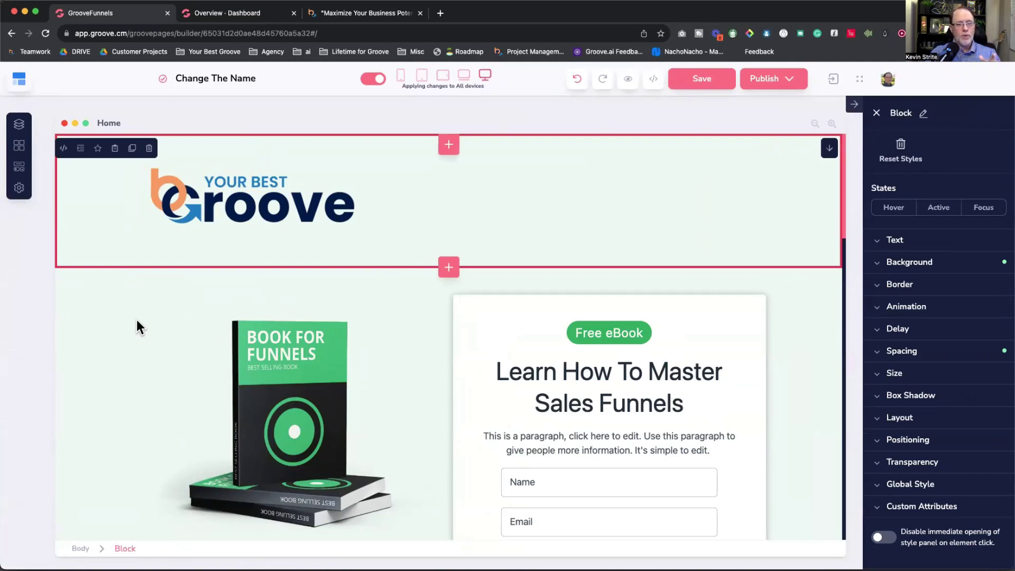
Set the logo image's left margin to 356 in its spacing settings
{"action": "left_click", "coordinate": [234, 210]}
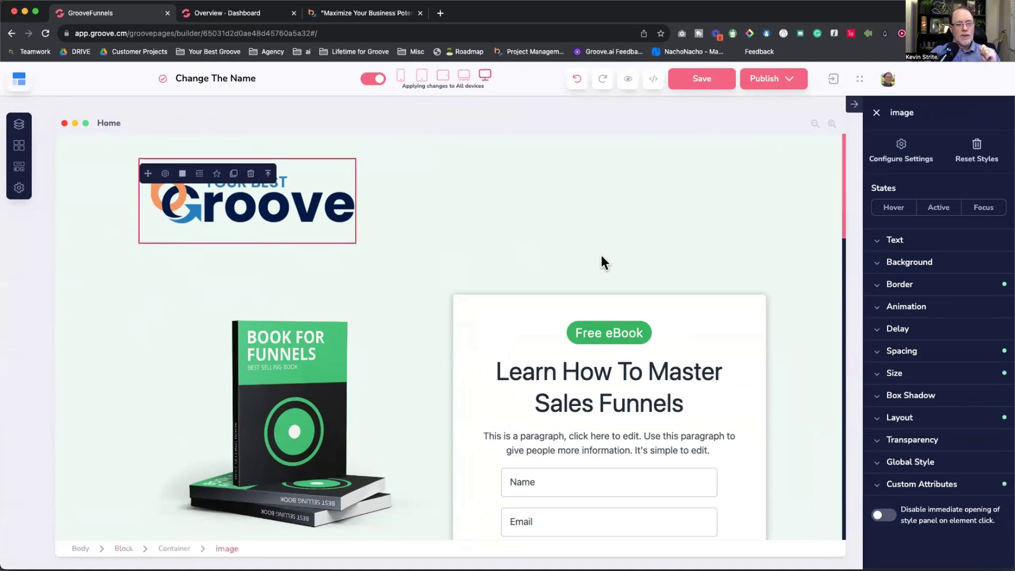
{"action": "left_click", "coordinate": [880, 351]}
{"action": "scroll", "coordinate": [881, 350], "scroll_direction": "down", "scroll_amount": 2}
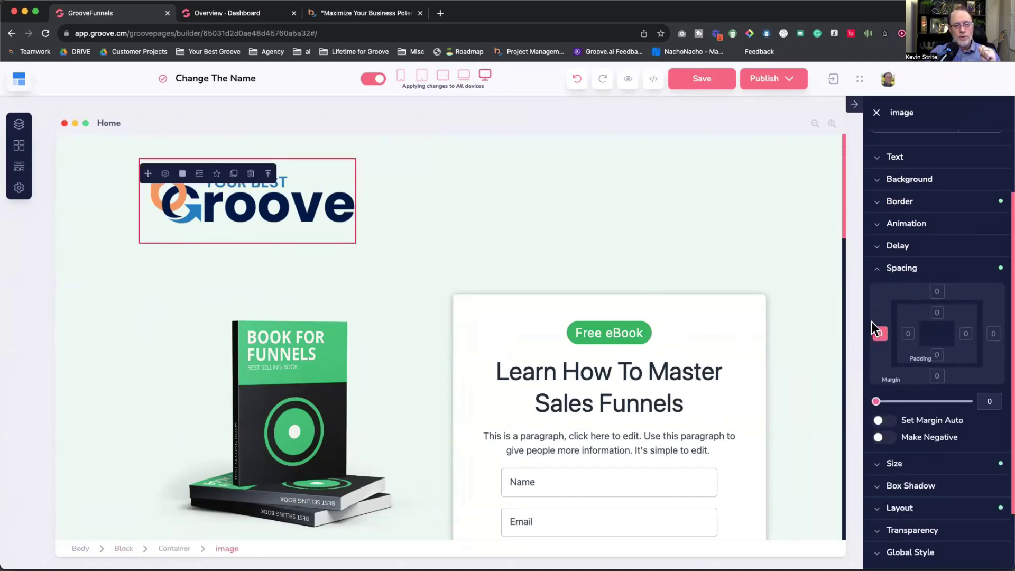
{"action": "left_click_drag", "start_coordinate": [877, 403], "coordinate": [905, 403]}
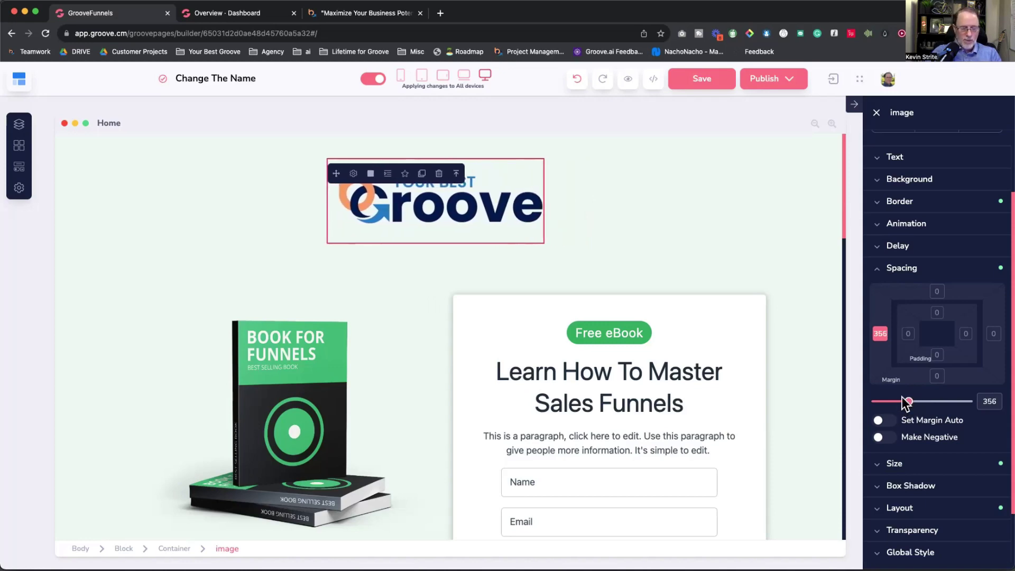
Check the logo's position in the mobile layout and return to the desktop layout
{"action": "key", "text": "ctrl+minus"}
{"action": "key", "text": "ctrl+minus"}
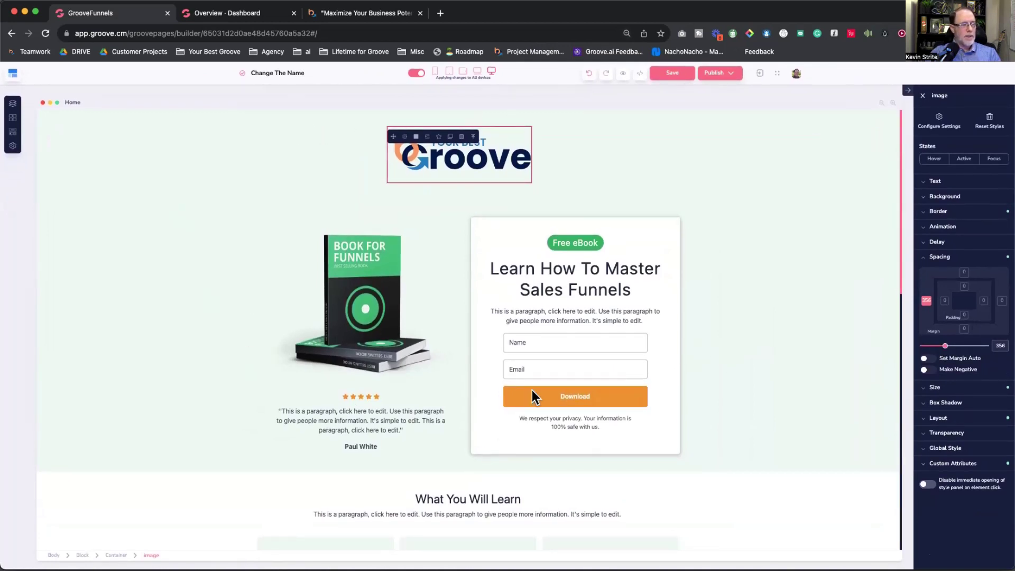
{"action": "left_click", "coordinate": [436, 72]}
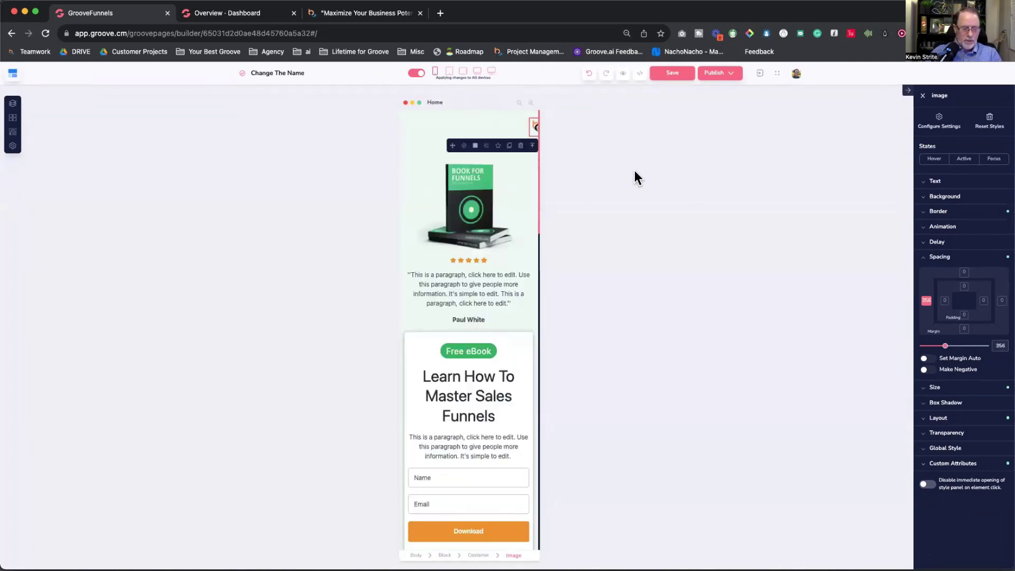
{"action": "key", "text": "super+equal"}
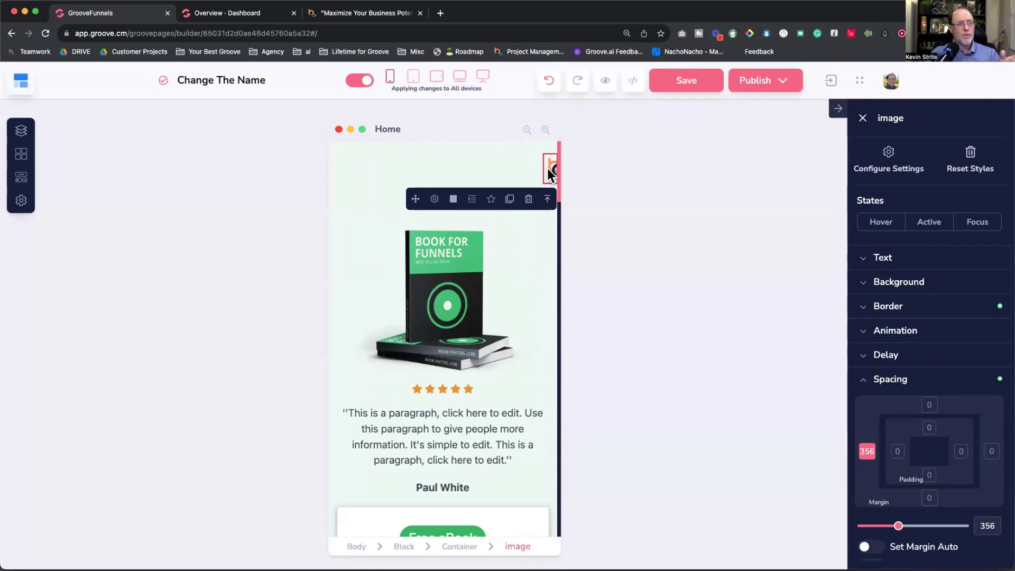
{"action": "left_click", "coordinate": [483, 77]}
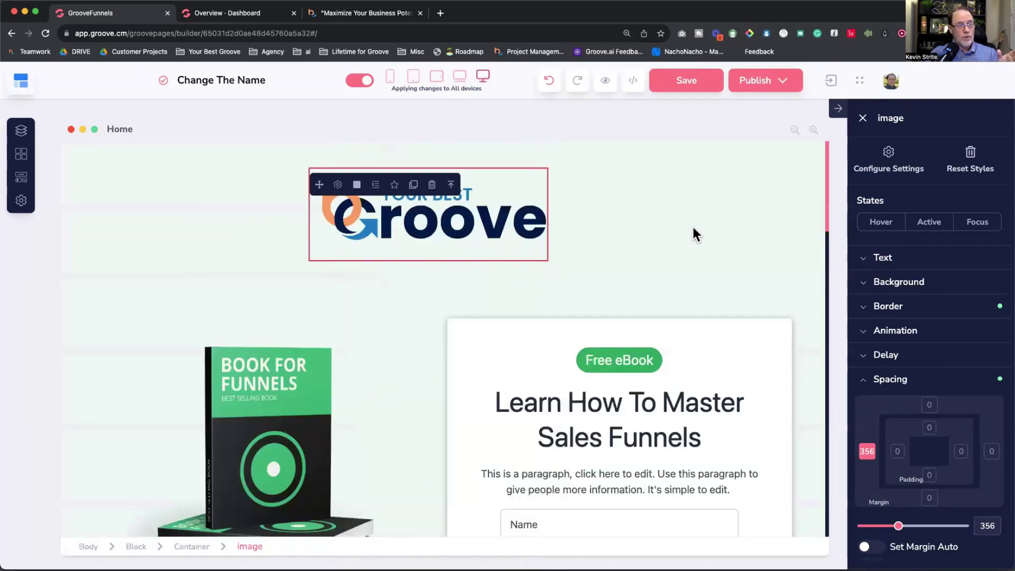
Set the logo's left margin to 650, check the mobile layout and return to the desktop layout
{"action": "left_click_drag", "start_coordinate": [899, 527], "coordinate": [930, 527]}
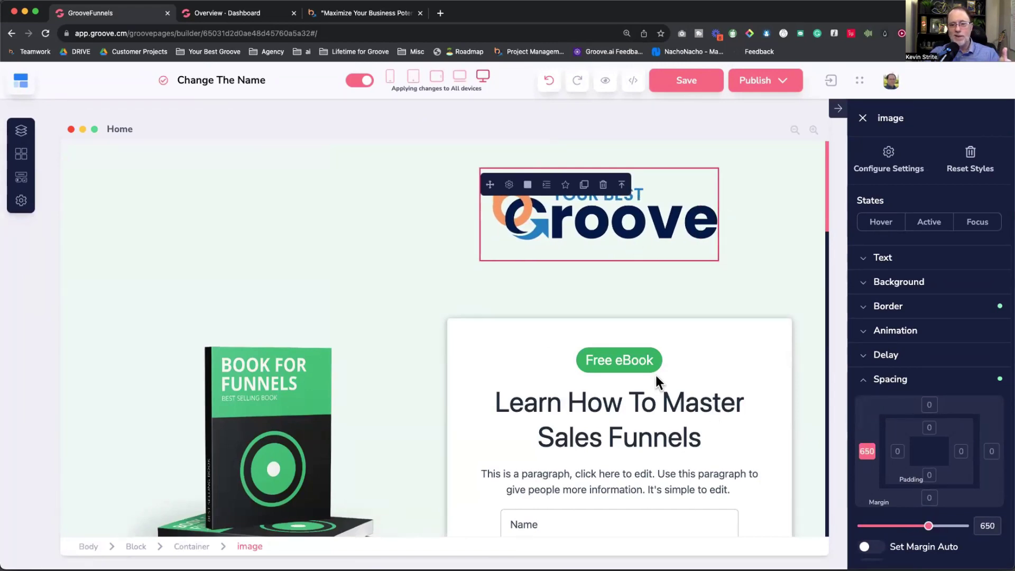
{"action": "left_click", "coordinate": [390, 78]}
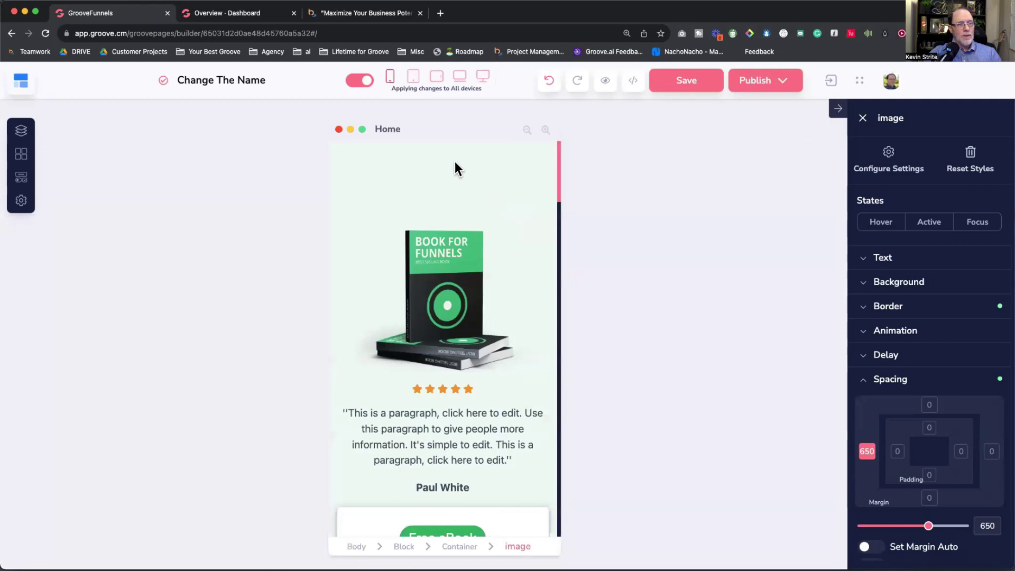
{"action": "left_click", "coordinate": [482, 75]}
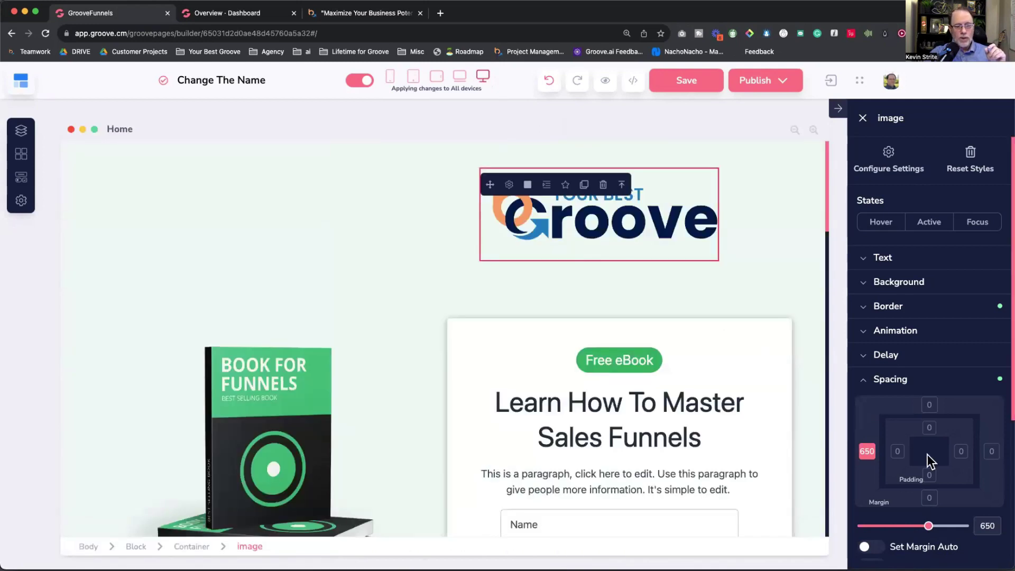
Reset the logo image's left margin to 0
{"action": "left_click_drag", "start_coordinate": [929, 528], "coordinate": [822, 537]}
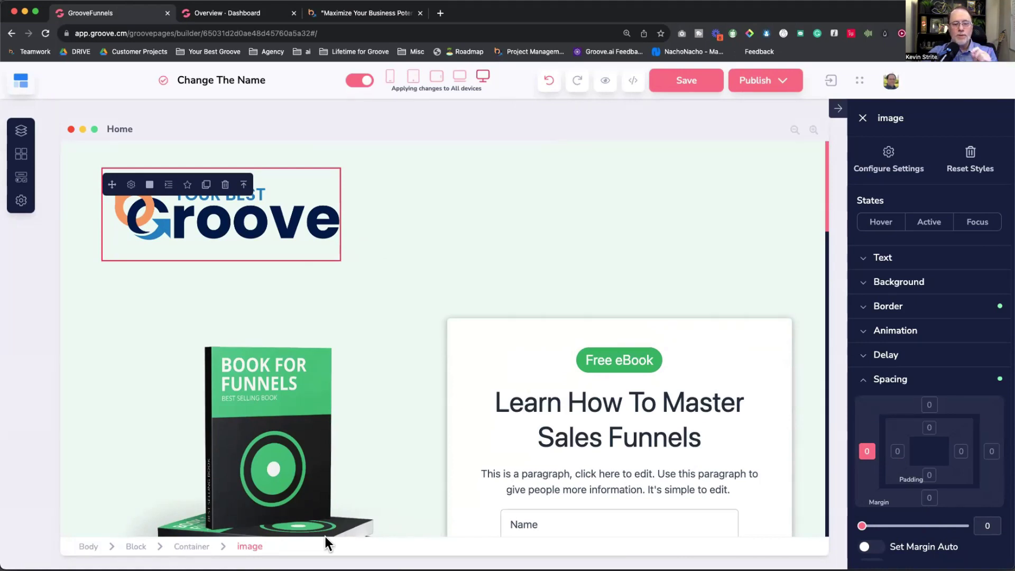
{"action": "left_click", "coordinate": [865, 381]}
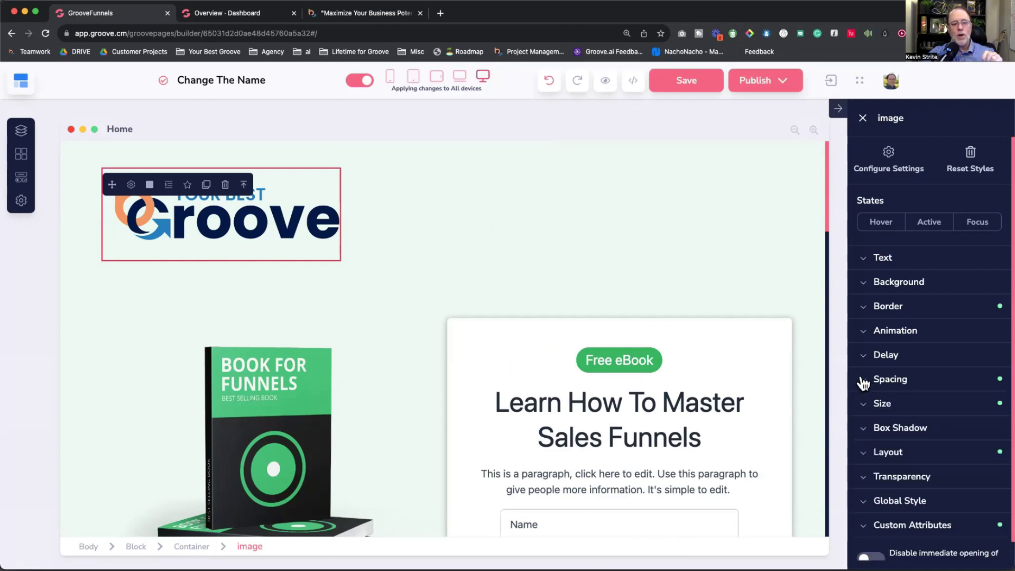
{"action": "scroll", "coordinate": [874, 403], "scroll_direction": "down", "scroll_amount": 1}
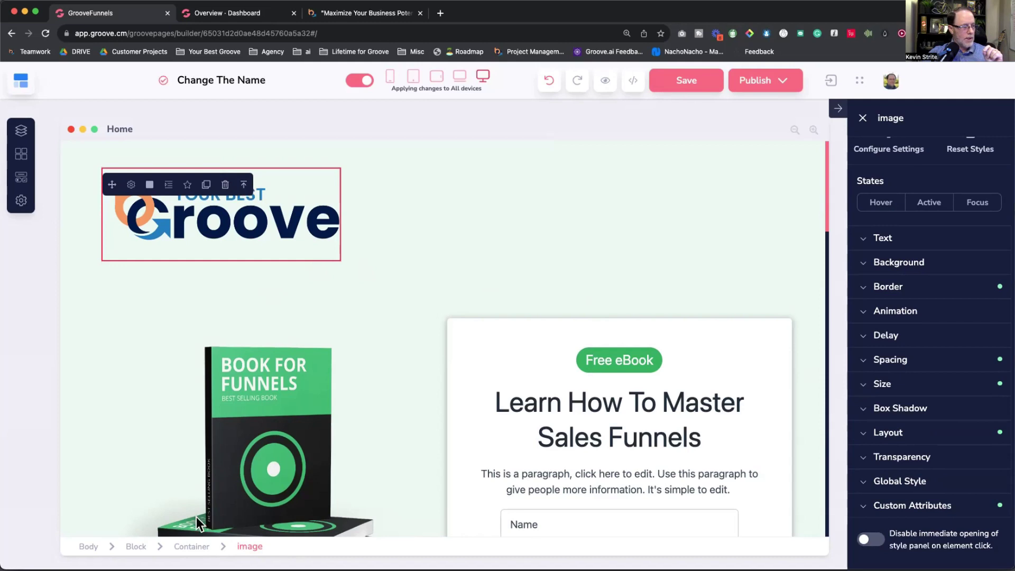
Set the logo container's layout direction to Vertical with centred secondary alignment, and check the result in the mobile view
{"action": "left_click", "coordinate": [192, 553]}
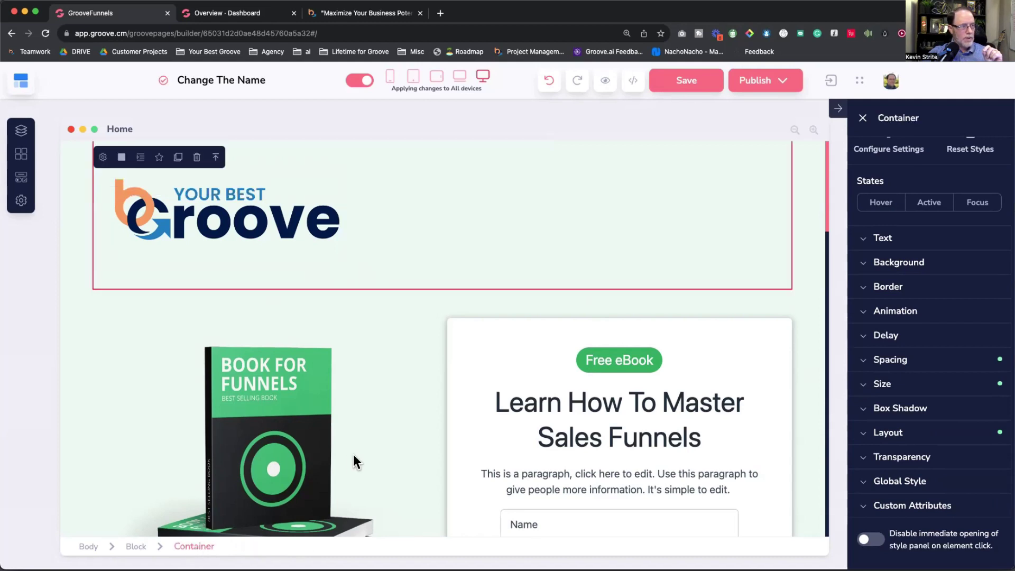
{"action": "left_click", "coordinate": [862, 433]}
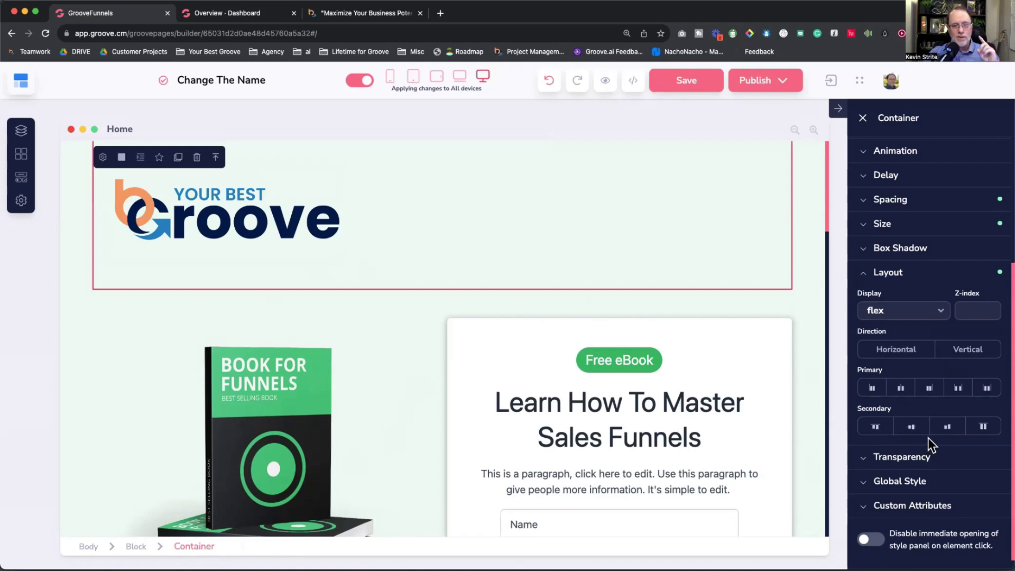
{"action": "left_click", "coordinate": [975, 350]}
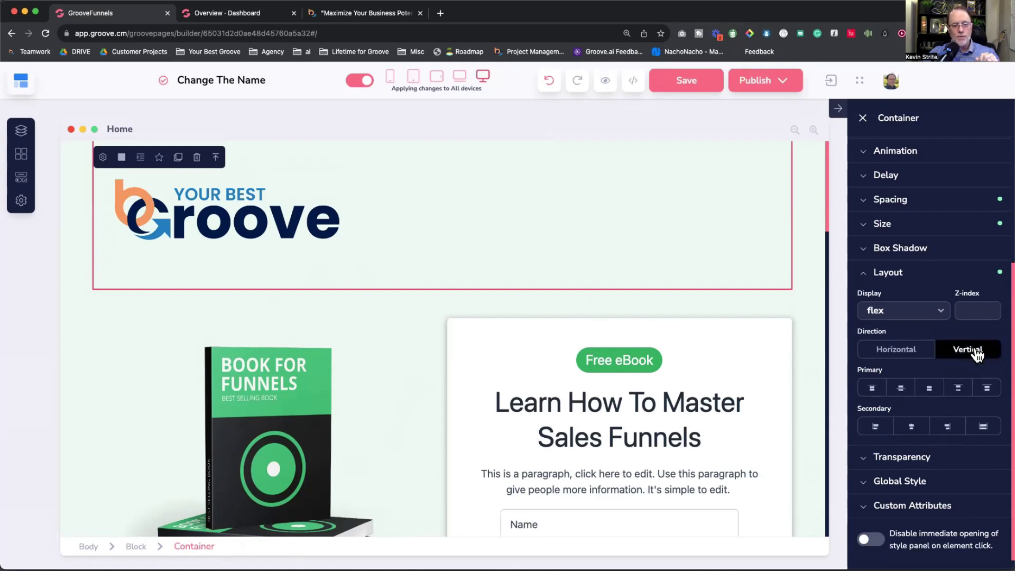
{"action": "left_click", "coordinate": [912, 429]}
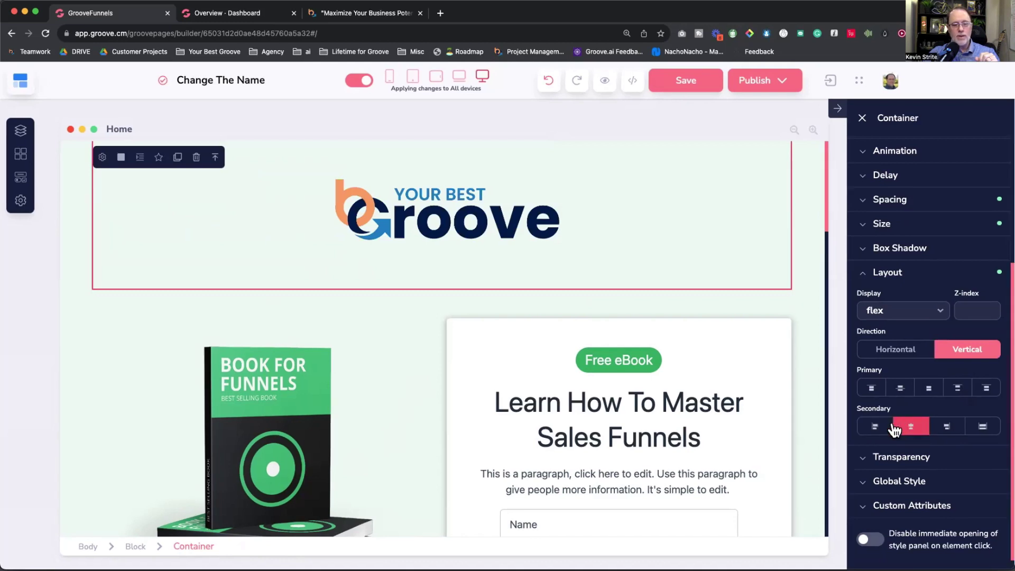
{"action": "left_click", "coordinate": [876, 430]}
{"action": "left_click", "coordinate": [910, 428]}
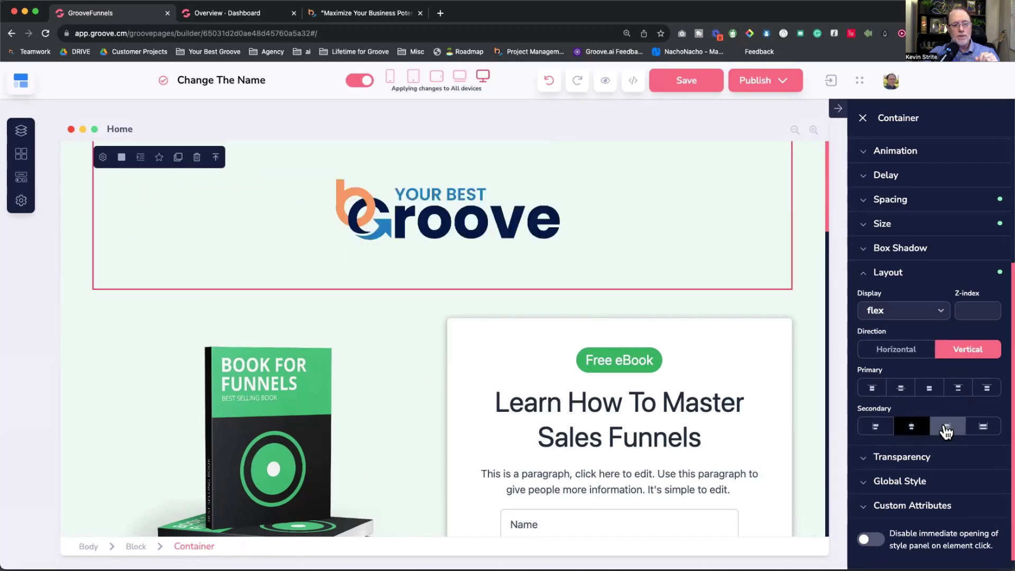
{"action": "left_click", "coordinate": [947, 429]}
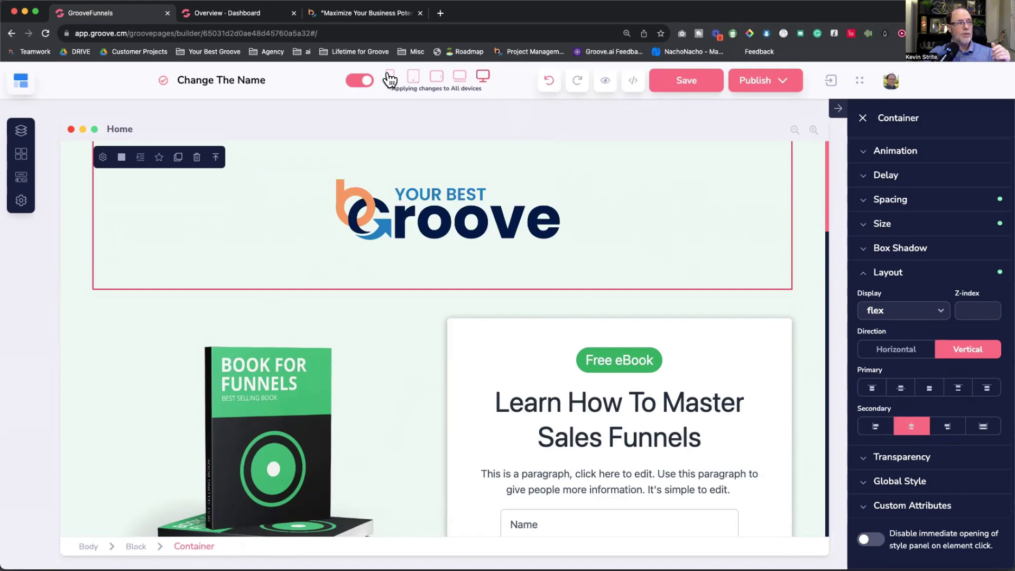
{"action": "left_click", "coordinate": [390, 78]}
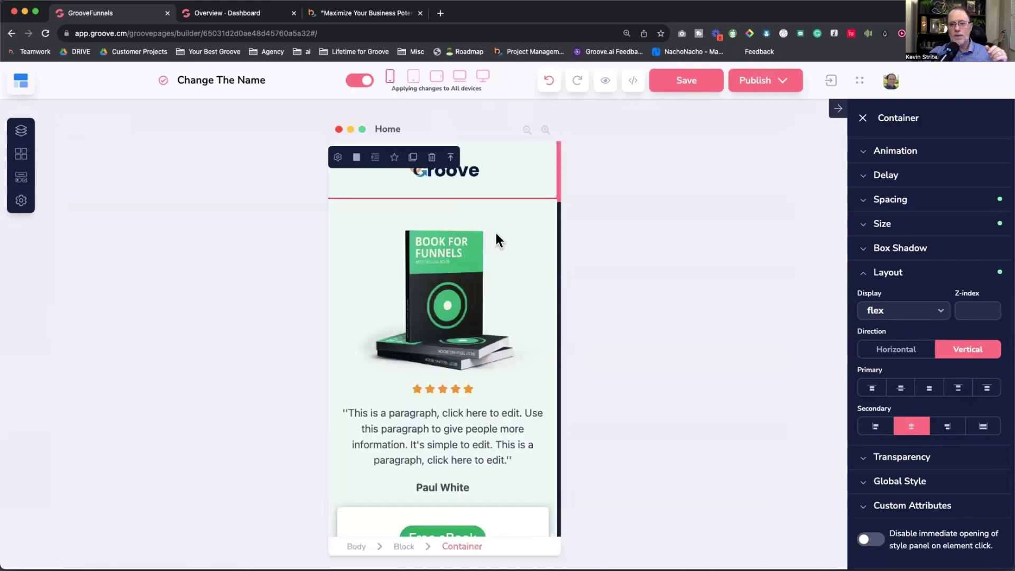
{"action": "left_click", "coordinate": [484, 76]}
Compare the layout options of the logo image with those of its parent container
{"action": "left_click", "coordinate": [456, 216]}
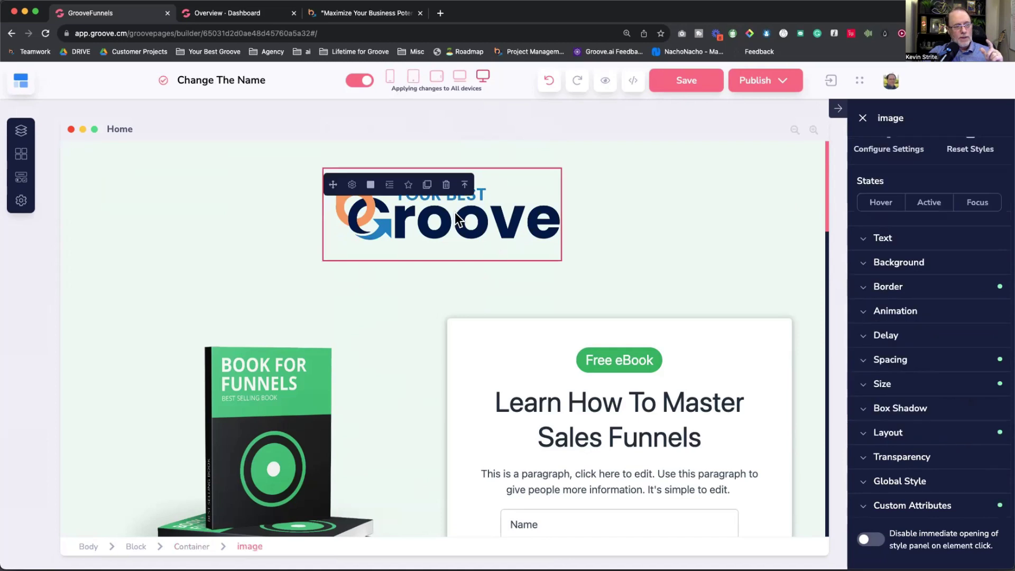
{"action": "left_click", "coordinate": [881, 433]}
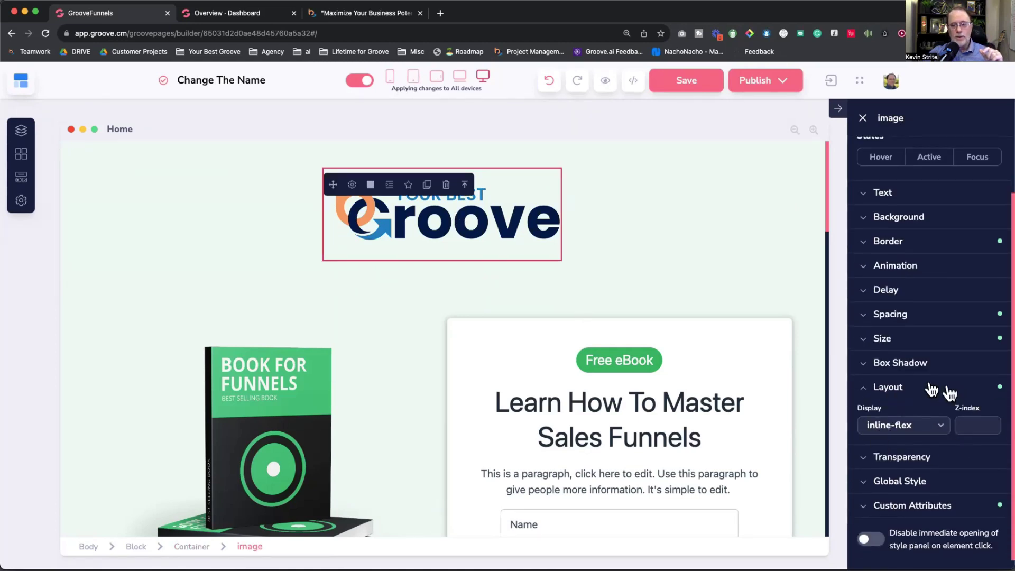
{"action": "left_click", "coordinate": [884, 390]}
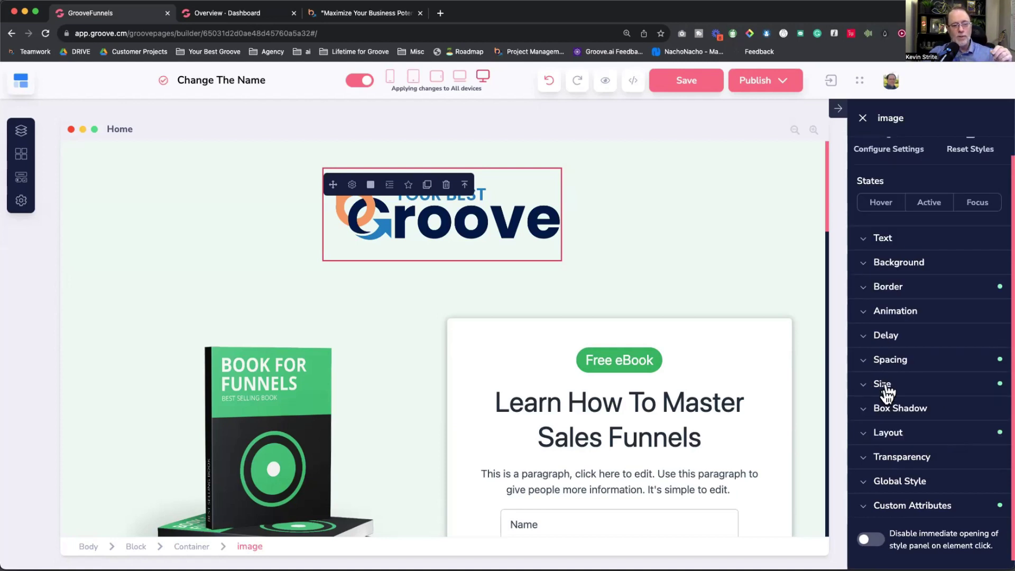
{"action": "left_click", "coordinate": [886, 434]}
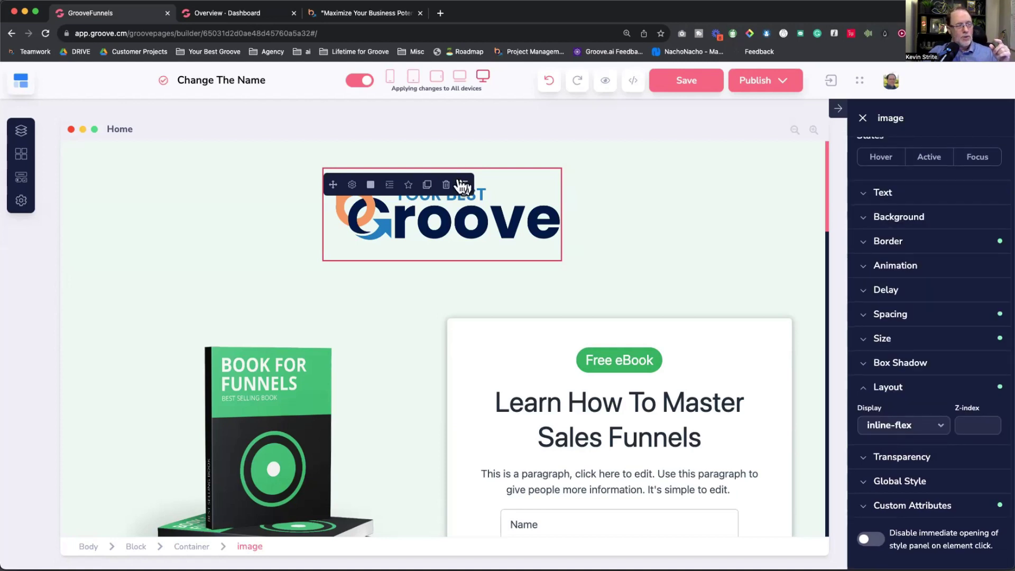
{"action": "left_click", "coordinate": [464, 185]}
{"action": "left_click", "coordinate": [876, 435]}
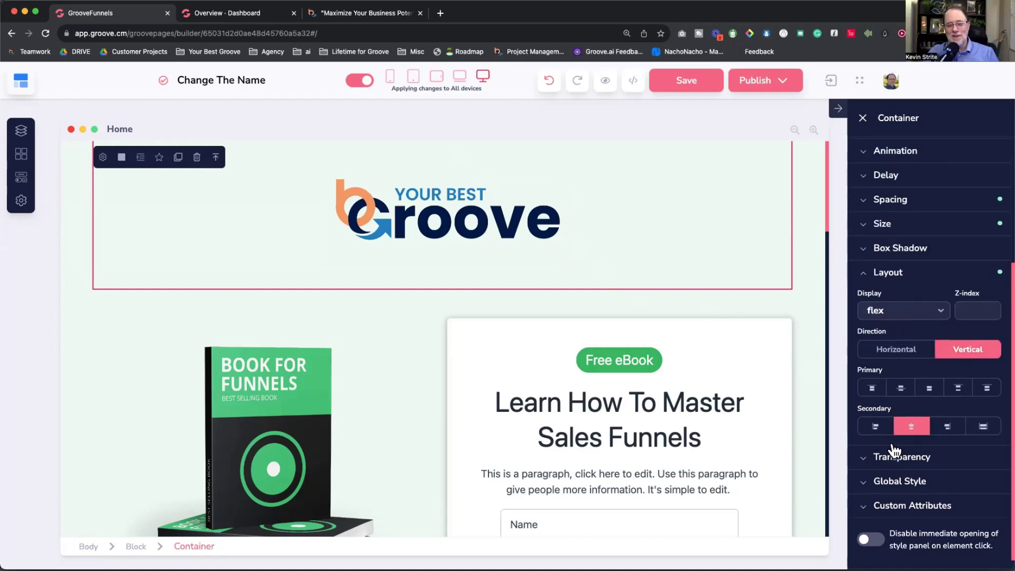
Duplicate the logo image and give its container the recently used green as background colour
{"action": "left_click", "coordinate": [457, 217]}
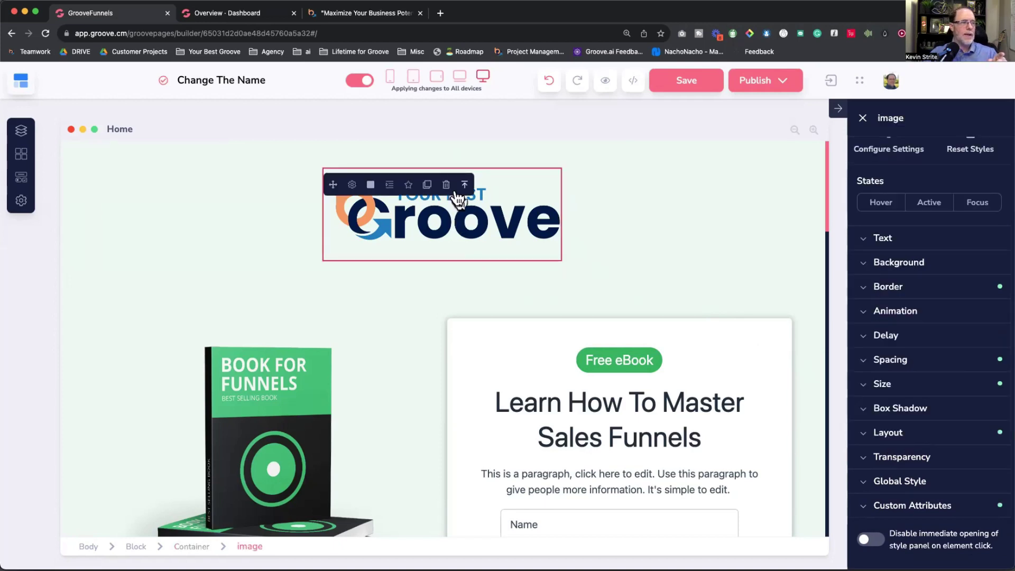
{"action": "left_click", "coordinate": [428, 184]}
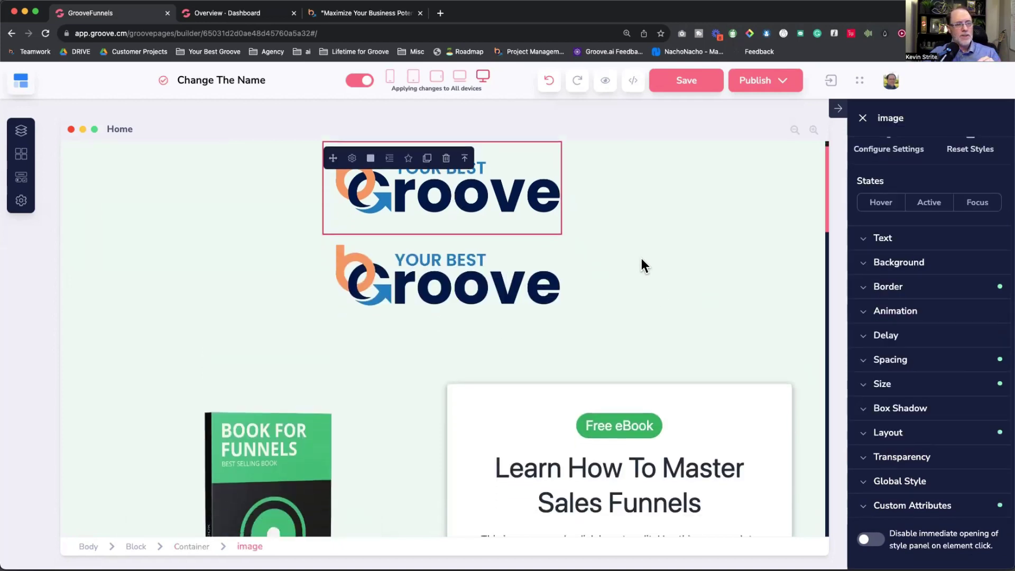
{"action": "left_click", "coordinate": [643, 263]}
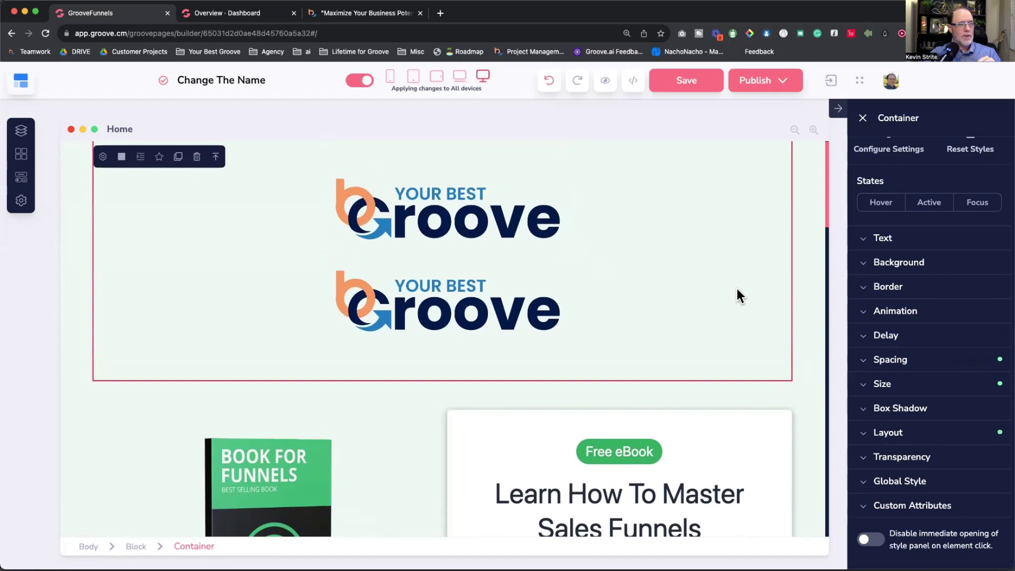
{"action": "left_click", "coordinate": [899, 263]}
{"action": "left_click", "coordinate": [987, 292]}
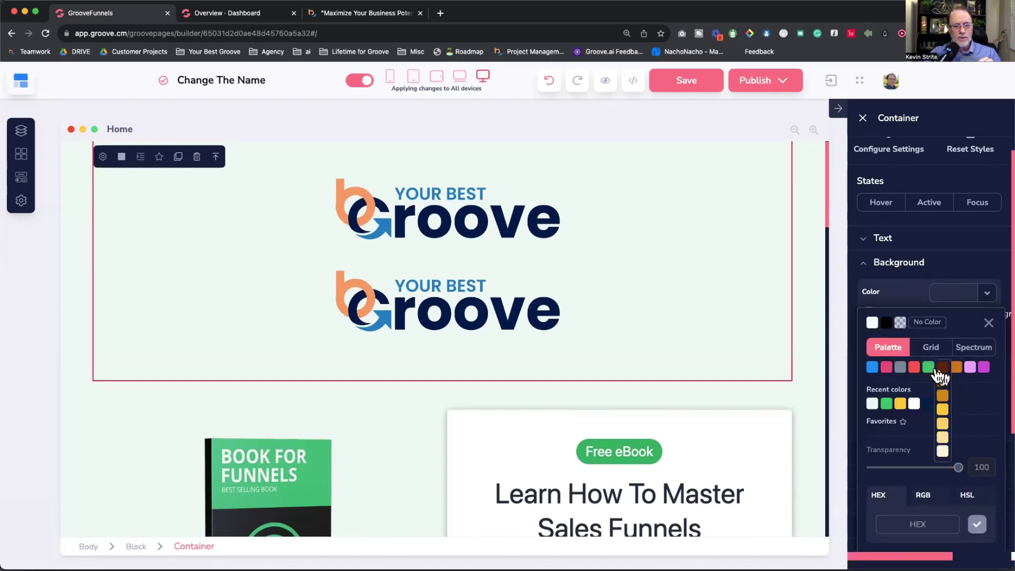
{"action": "left_click", "coordinate": [887, 403]}
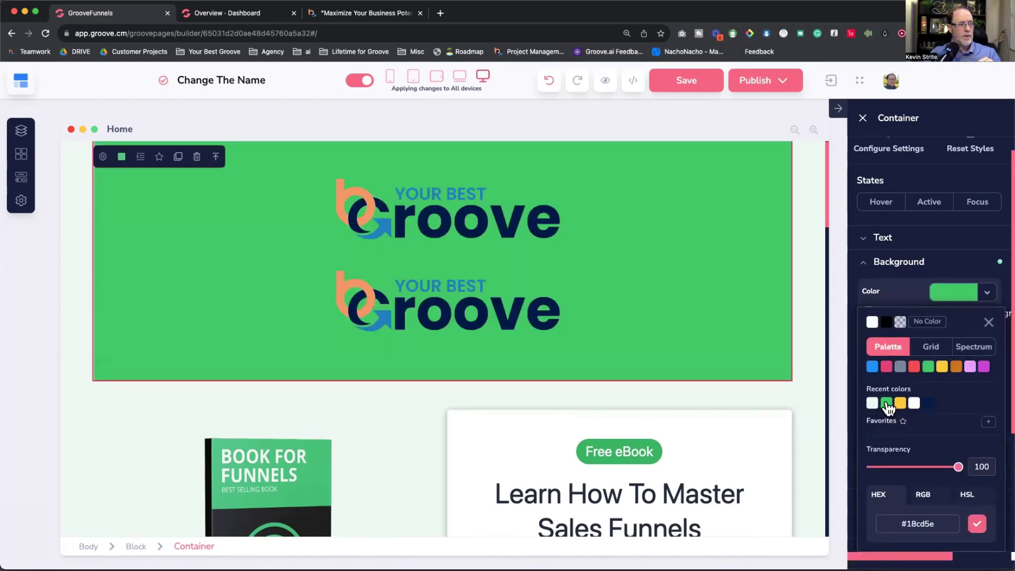
{"action": "left_click", "coordinate": [801, 300]}
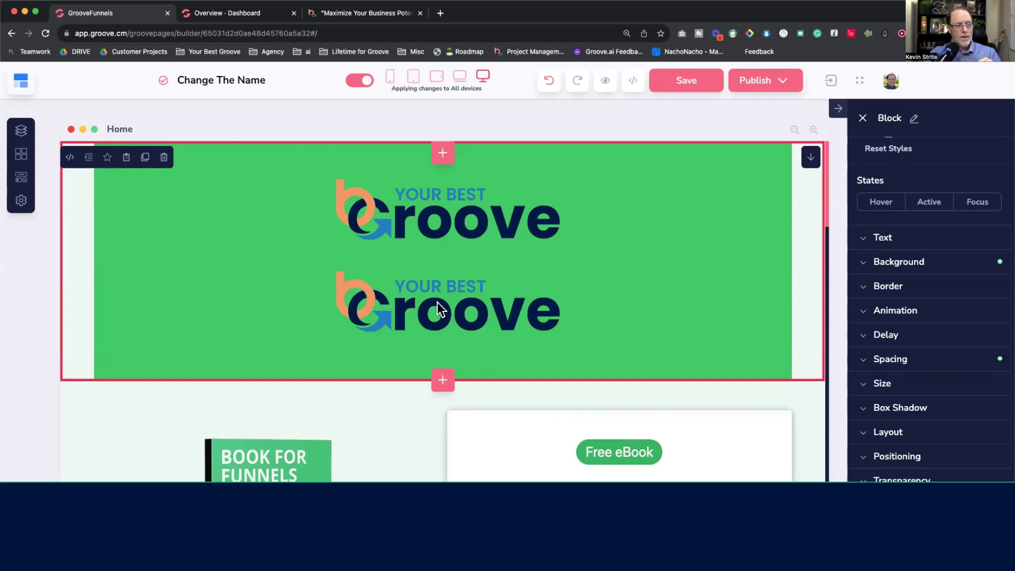
Set the green container's height to a fixed height of 1100 px
{"action": "left_click", "coordinate": [725, 249]}
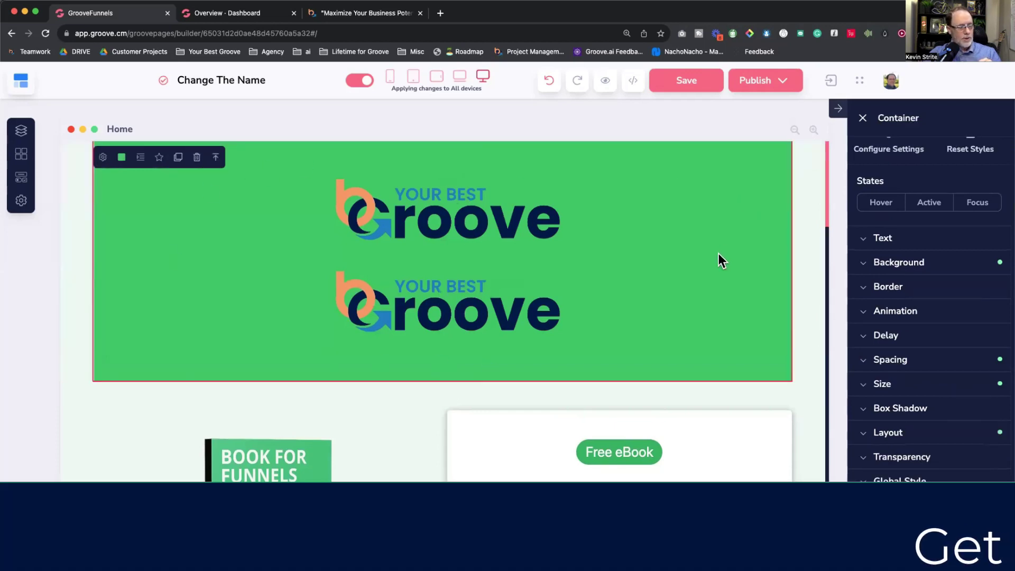
{"action": "left_click", "coordinate": [885, 433]}
{"action": "scroll", "coordinate": [884, 433], "scroll_direction": "down", "scroll_amount": 3}
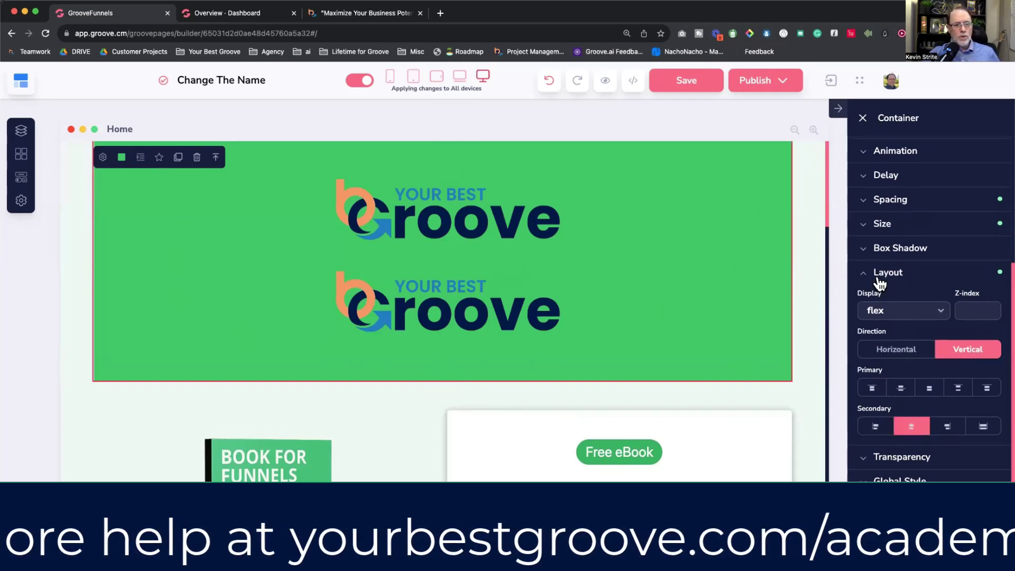
{"action": "left_click", "coordinate": [882, 223]}
{"action": "left_click", "coordinate": [929, 331]}
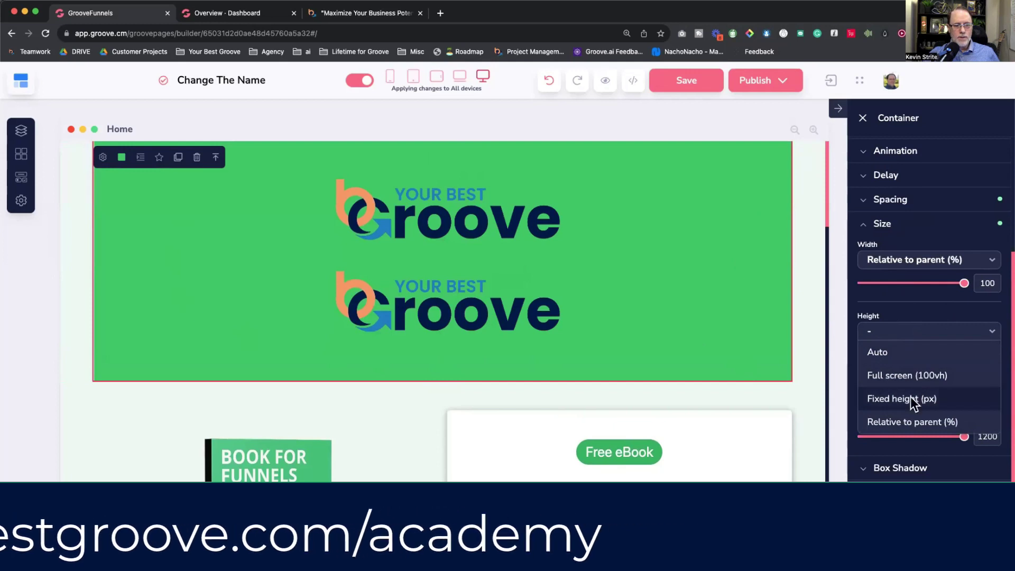
{"action": "left_click", "coordinate": [908, 398]}
{"action": "left_click_drag", "start_coordinate": [941, 357], "coordinate": [956, 356]}
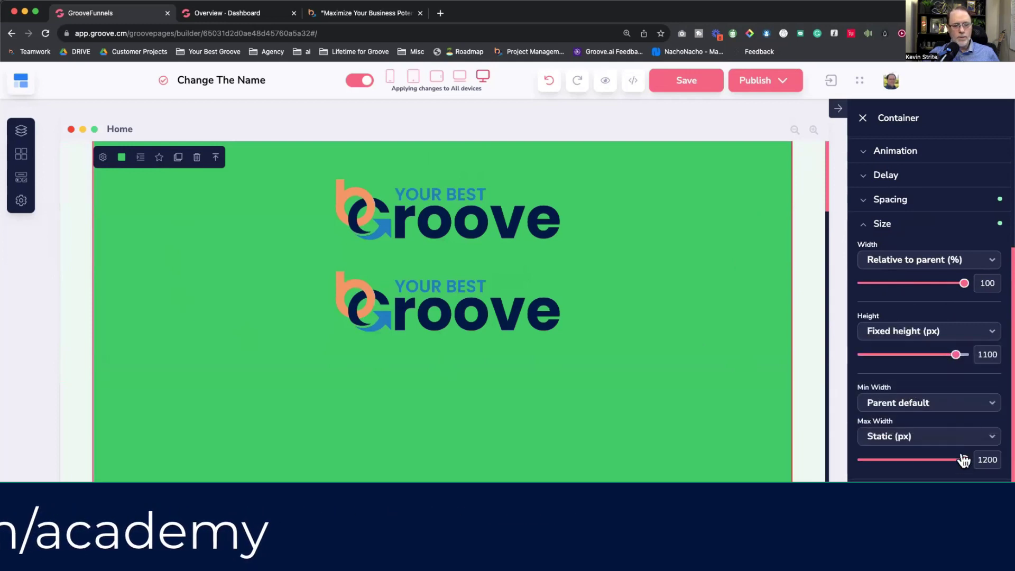
Try the Horizontal layout direction on the green container and switch it back to Vertical
{"action": "scroll", "coordinate": [963, 460], "scroll_direction": "down", "scroll_amount": 2}
{"action": "key", "text": "super+minus"}
{"action": "key", "text": "super+minus"}
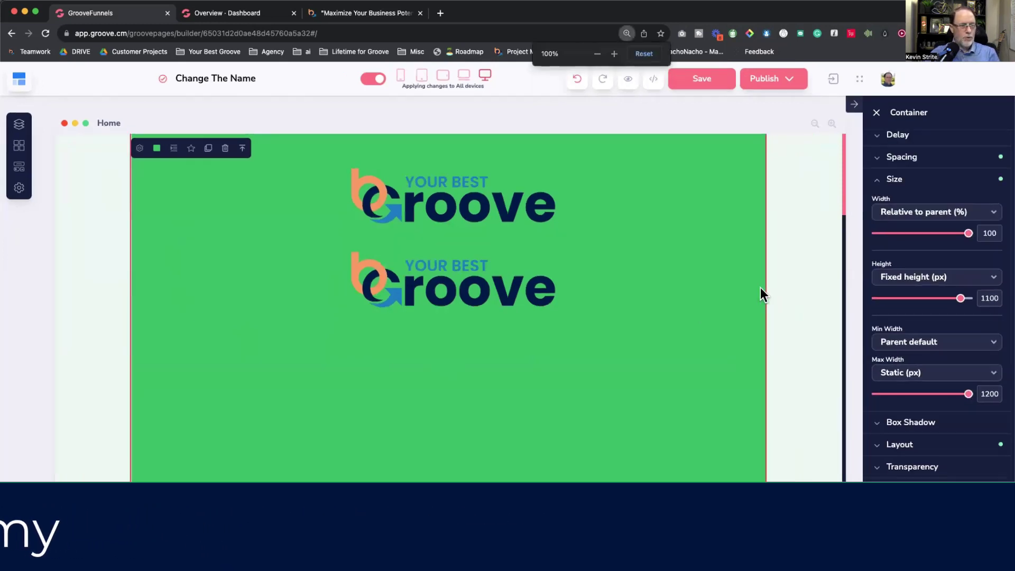
{"action": "left_click", "coordinate": [761, 300]}
{"action": "left_click", "coordinate": [689, 275]}
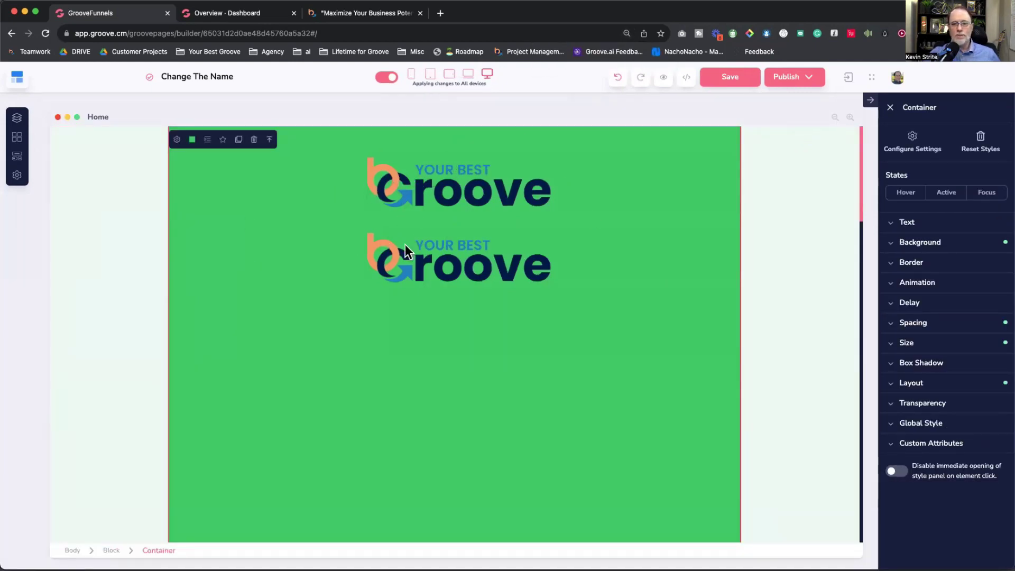
{"action": "left_click", "coordinate": [900, 383]}
{"action": "scroll", "coordinate": [909, 341], "scroll_direction": "down", "scroll_amount": 1}
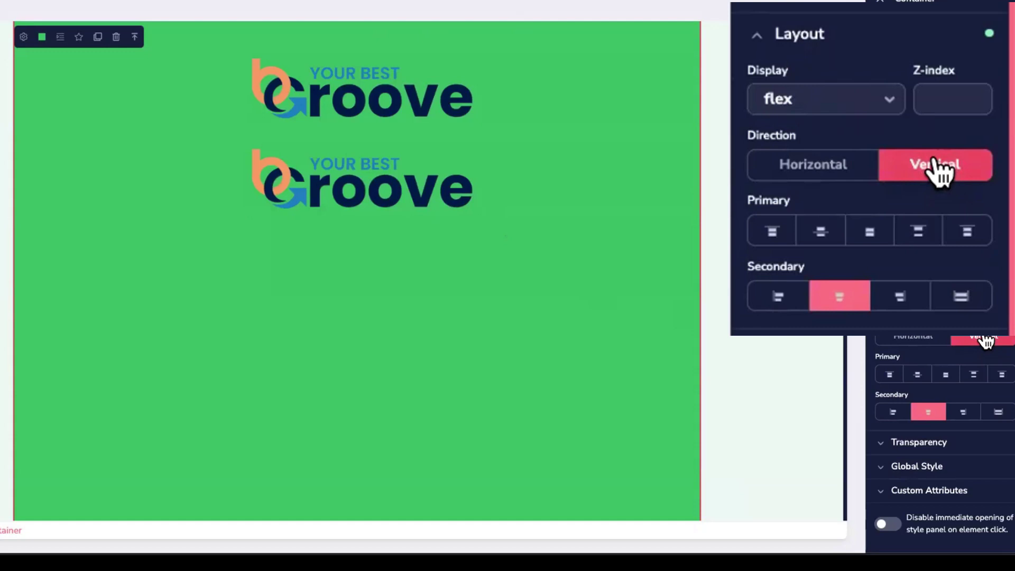
{"action": "left_click", "coordinate": [816, 168]}
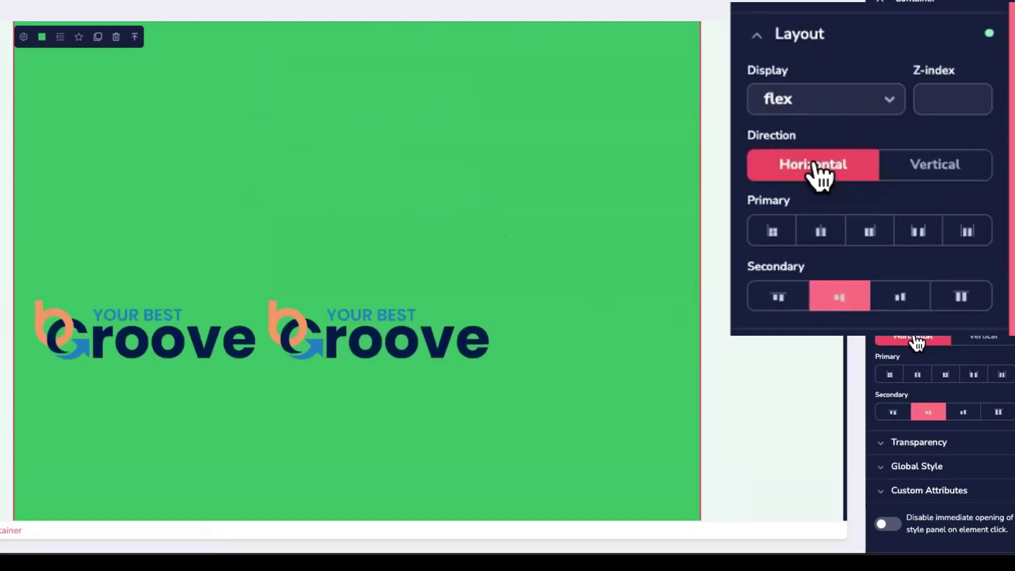
{"action": "left_click", "coordinate": [919, 169]}
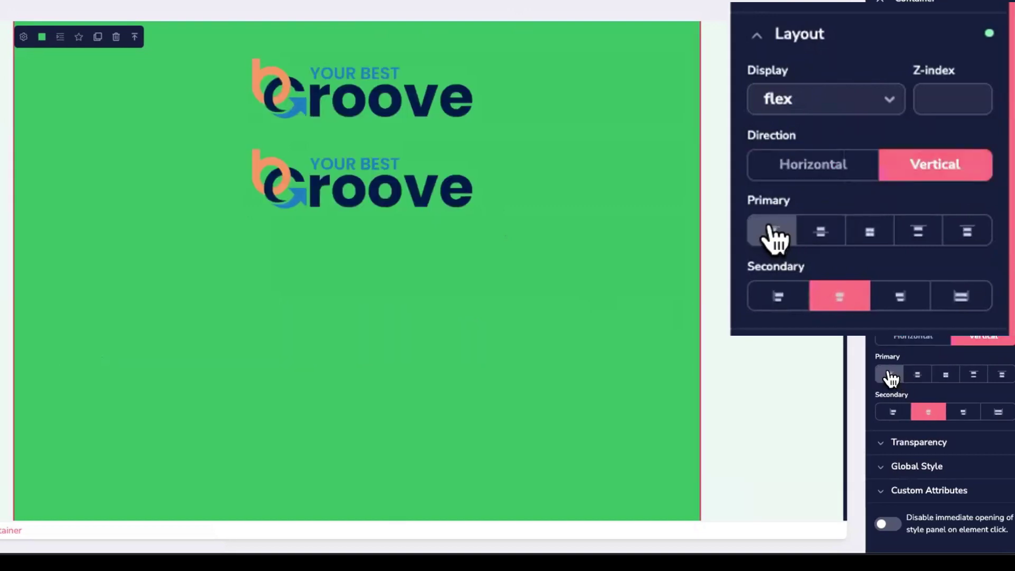
Try centre and bottom primary alignment, plus left and right secondary alignment, in the vertical layout, returning the secondary alignment to centre
{"action": "left_click", "coordinate": [821, 231]}
{"action": "left_click", "coordinate": [867, 233]}
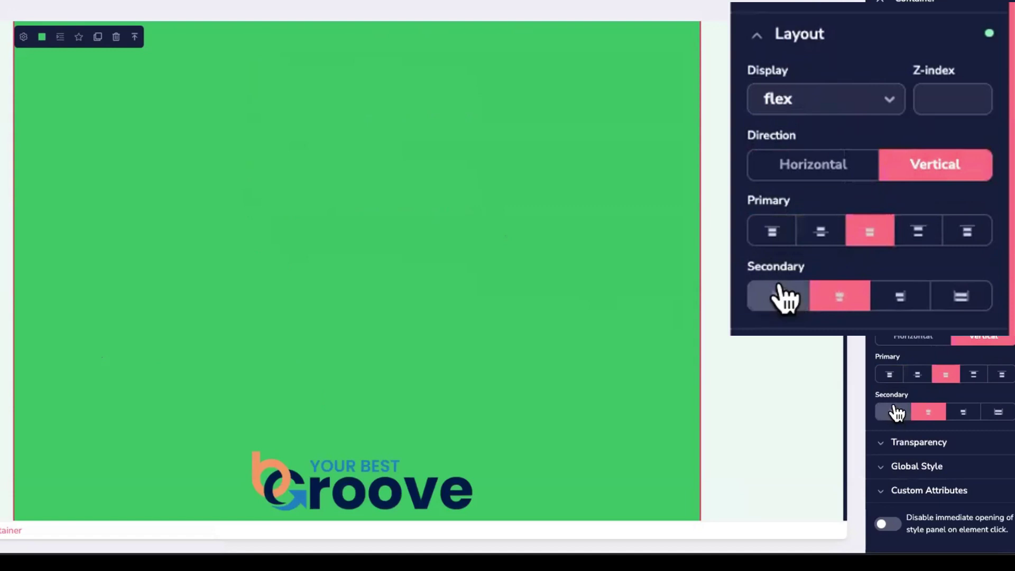
{"action": "left_click", "coordinate": [781, 289]}
{"action": "left_click", "coordinate": [838, 295]}
{"action": "left_click", "coordinate": [894, 295]}
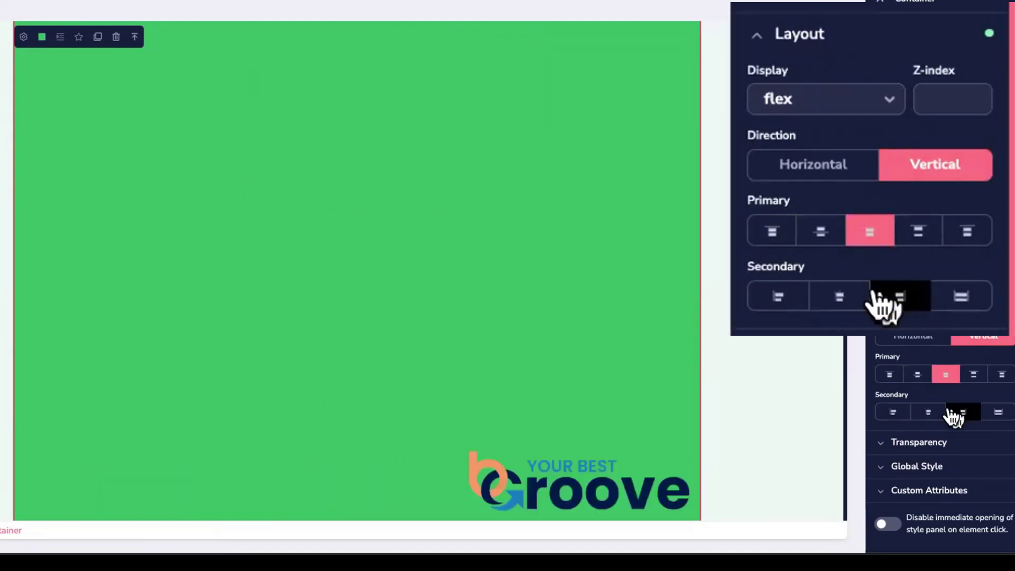
{"action": "left_click", "coordinate": [841, 296]}
Centre the container's primary and secondary alignment while in Horizontal direction, trying top alignment too, and return the direction to Vertical
{"action": "left_click", "coordinate": [808, 166]}
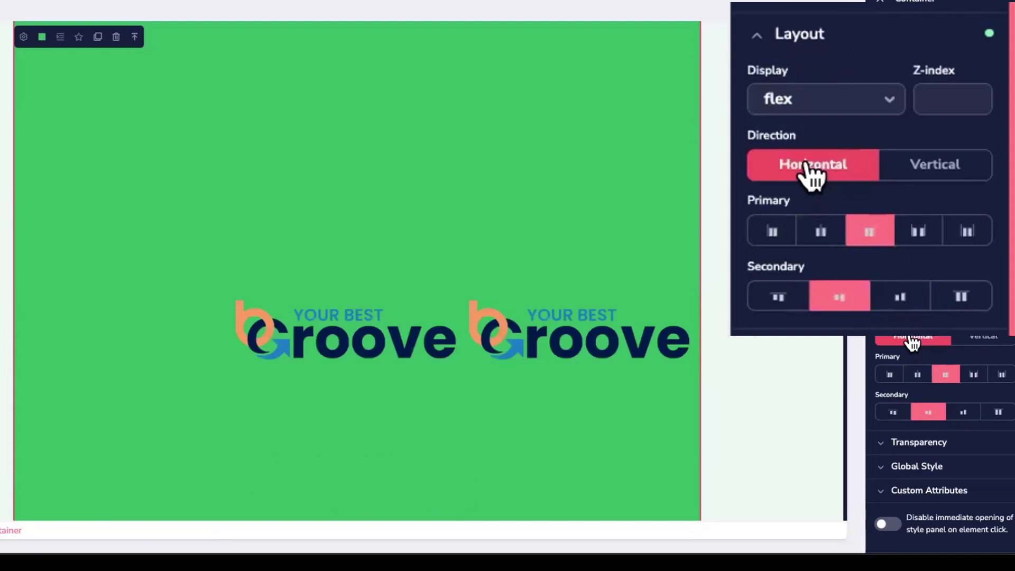
{"action": "left_click", "coordinate": [810, 231]}
{"action": "left_click", "coordinate": [778, 300]}
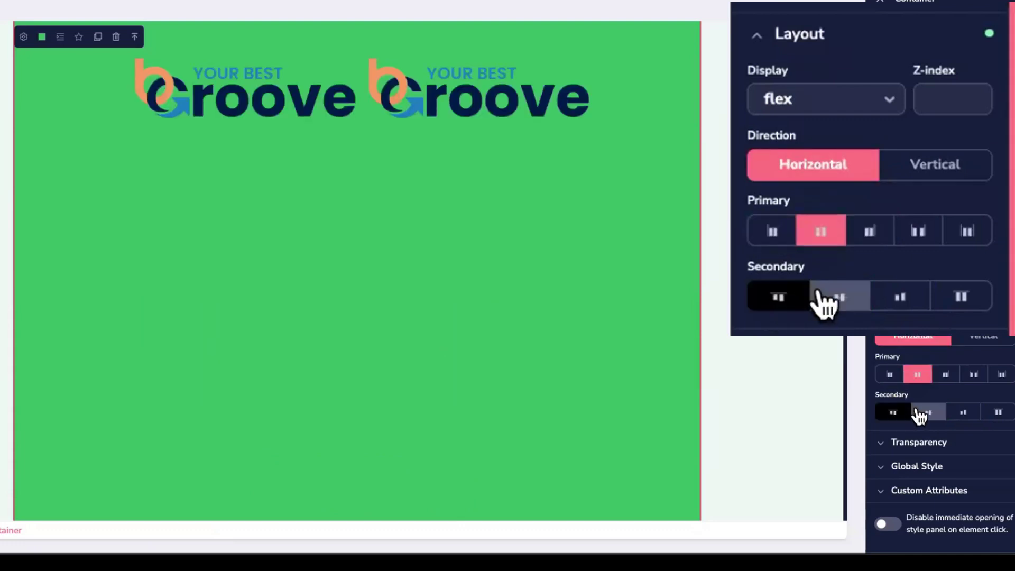
{"action": "left_click", "coordinate": [836, 299]}
{"action": "left_click", "coordinate": [915, 172]}
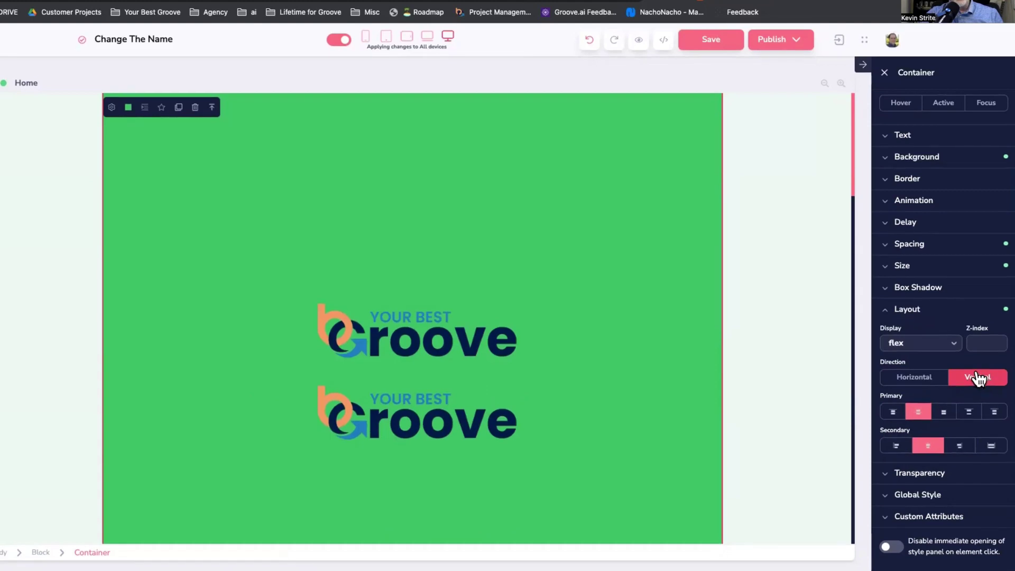
Keep the green container's direction Vertical and centre its primary alignment so both logos sit in the middle
{"action": "left_click", "coordinate": [977, 378]}
{"action": "left_click", "coordinate": [970, 380]}
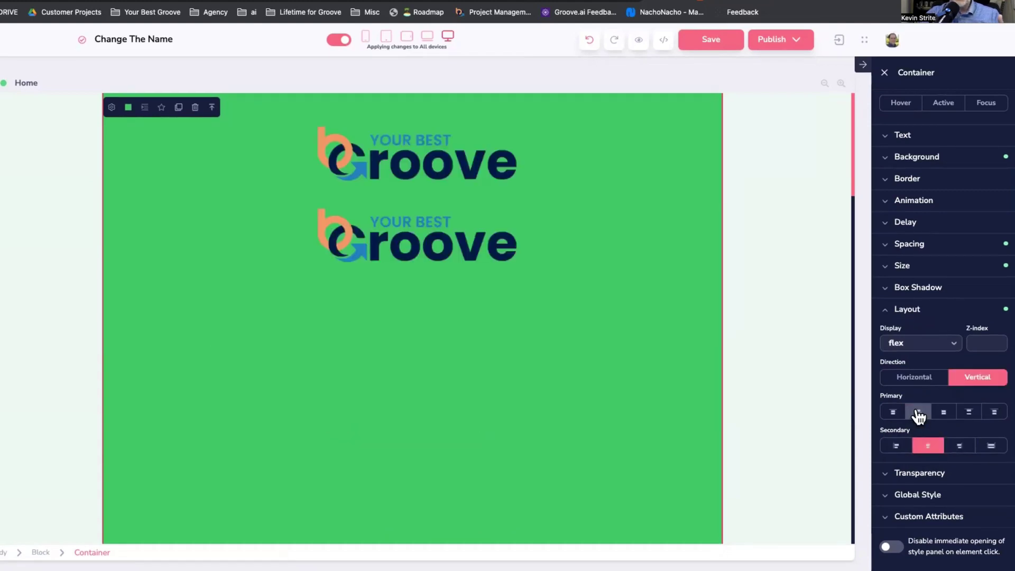
{"action": "left_click", "coordinate": [917, 413]}
{"action": "scroll", "coordinate": [662, 337], "scroll_direction": "down", "scroll_amount": 4}
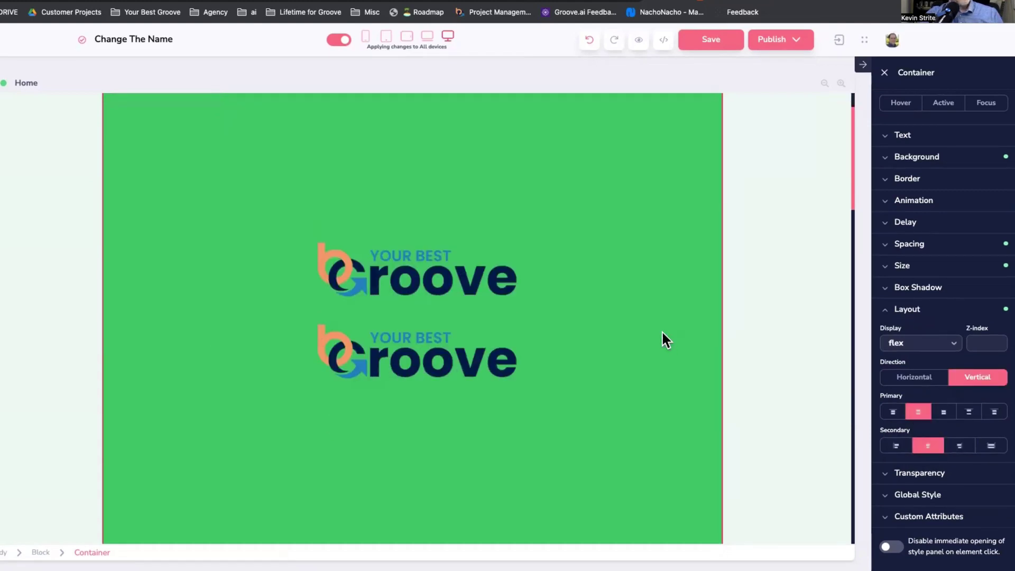
{"action": "scroll", "coordinate": [661, 337], "scroll_direction": "up", "scroll_amount": 3}
{"action": "scroll", "coordinate": [662, 337], "scroll_direction": "down", "scroll_amount": 2}
{"action": "scroll", "coordinate": [661, 330], "scroll_direction": "up", "scroll_amount": 2}
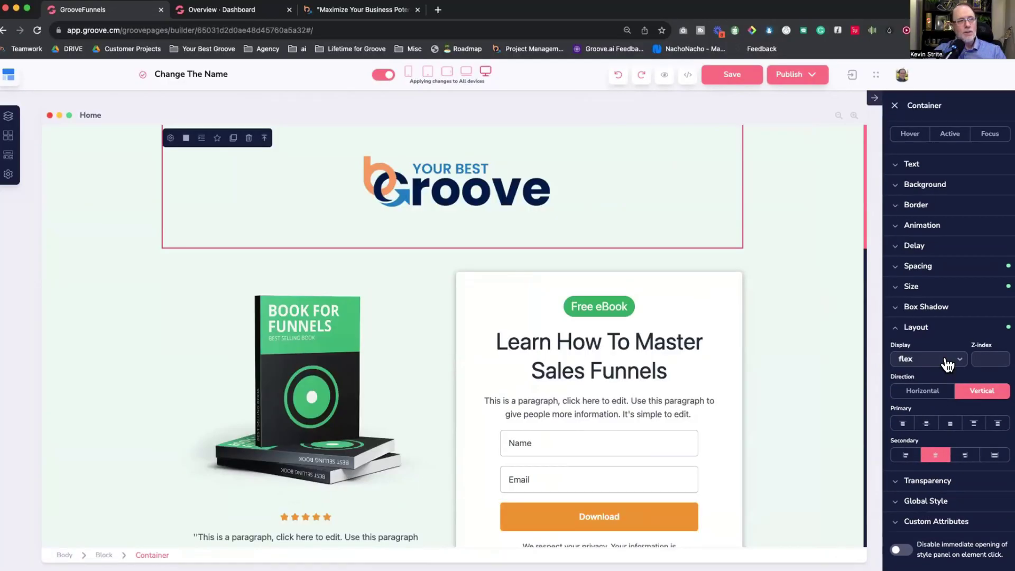
Try hiding the logo image in the phone view by setting its layout display to none, check the desktop view, and undo the change
{"action": "left_click", "coordinate": [469, 181]}
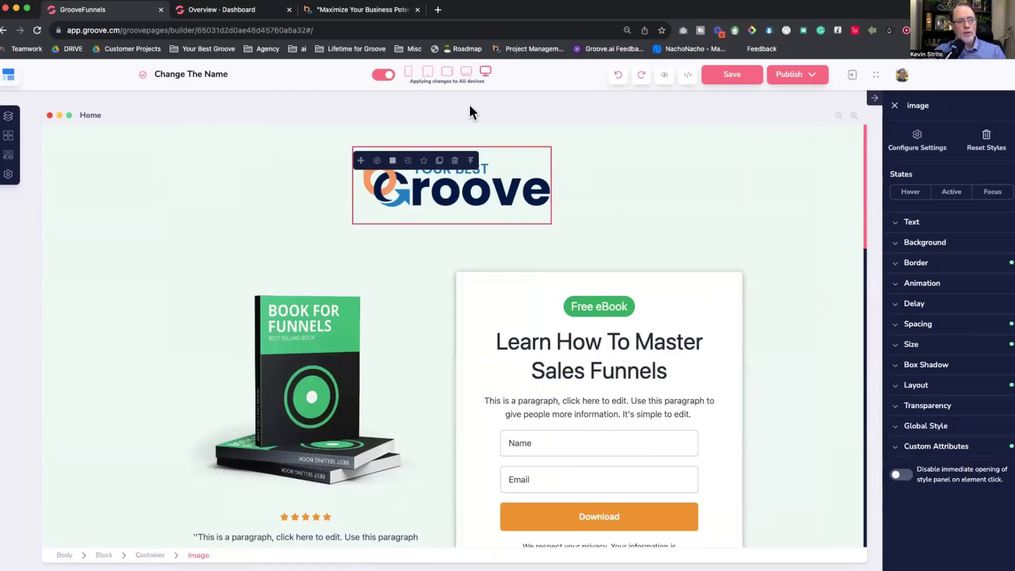
{"action": "left_click", "coordinate": [408, 73]}
{"action": "left_click", "coordinate": [909, 386]}
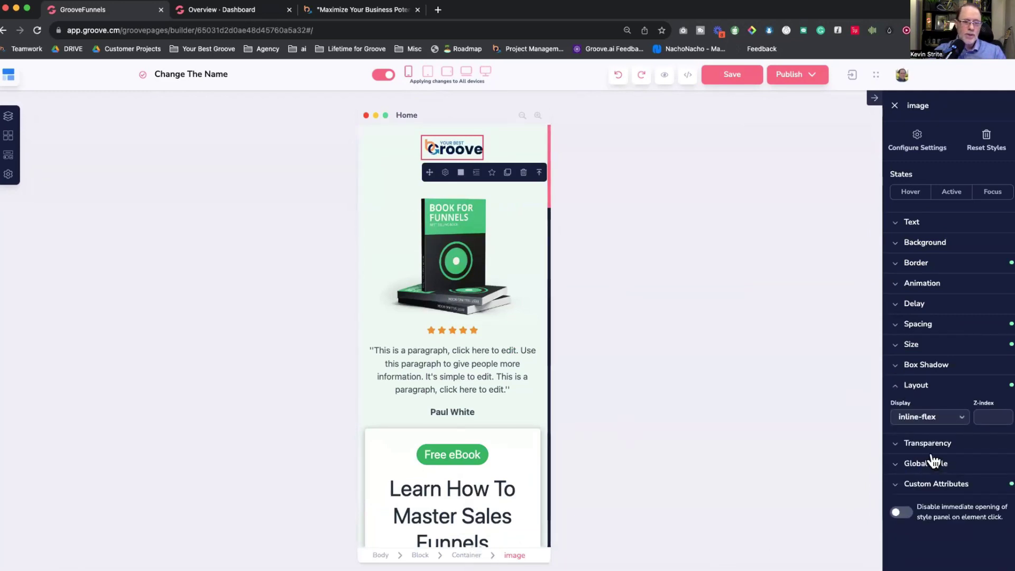
{"action": "left_click", "coordinate": [937, 418]}
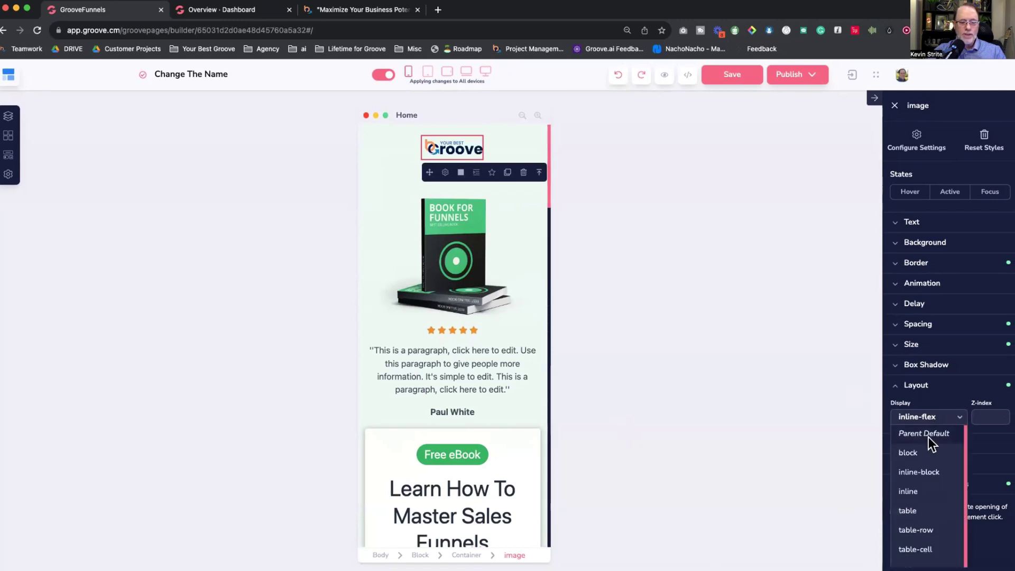
{"action": "scroll", "coordinate": [914, 497], "scroll_direction": "down", "scroll_amount": 2}
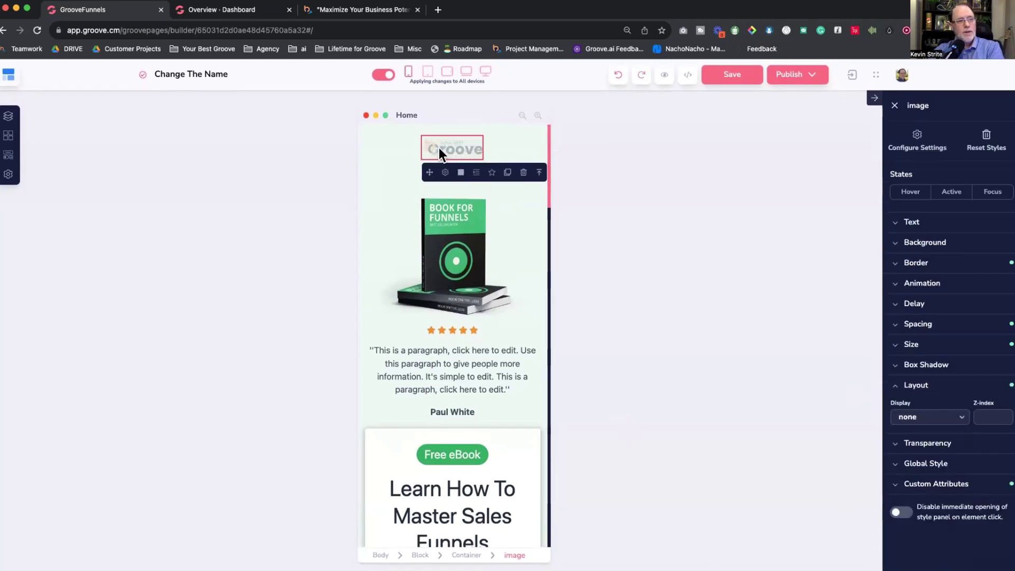
{"action": "left_click", "coordinate": [485, 72]}
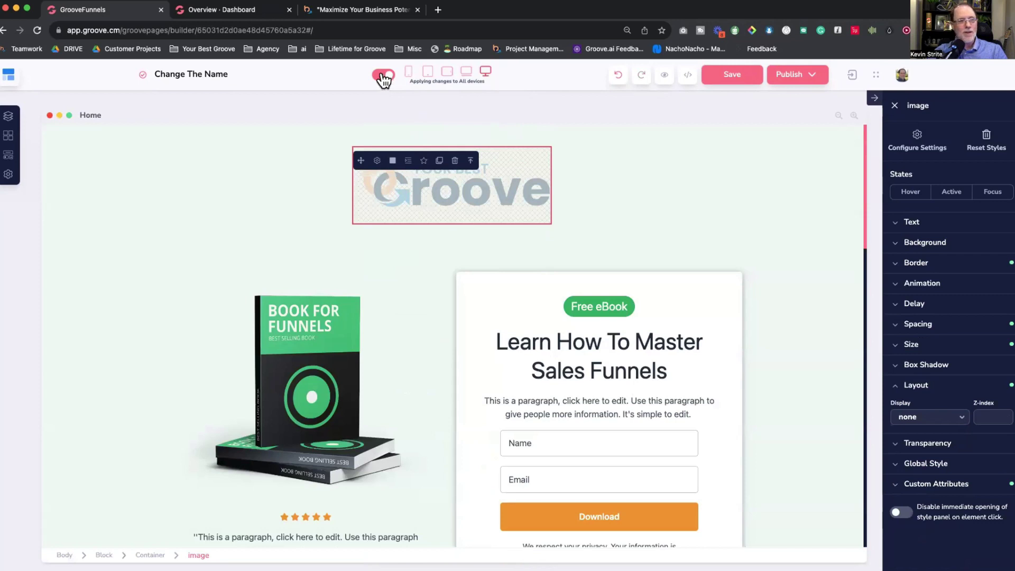
{"action": "left_click", "coordinate": [618, 76]}
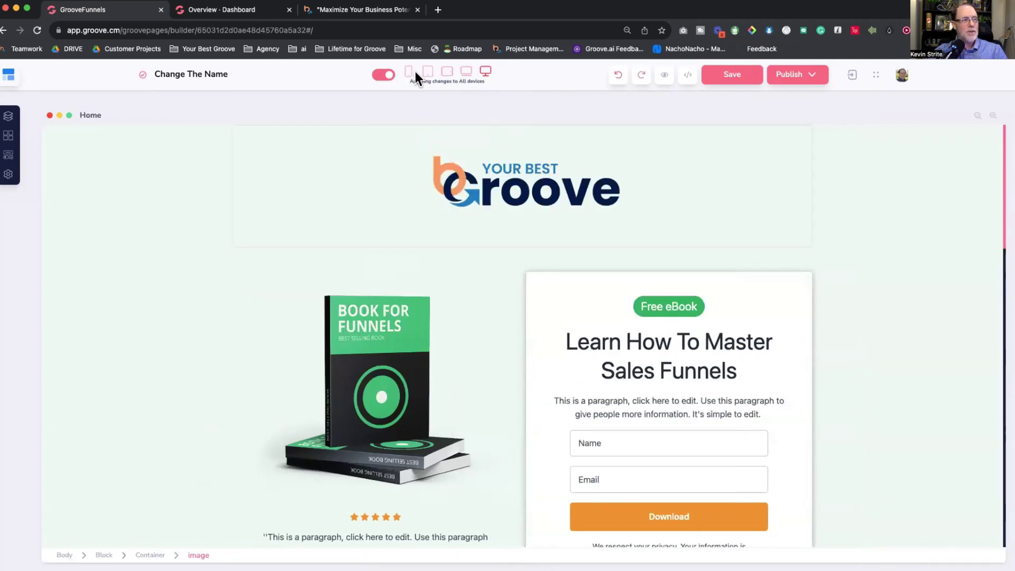
Limit style changes to the desktop device and replace the logo's source with the Your Best Groove PNG from My Files
{"action": "left_click", "coordinate": [385, 74]}
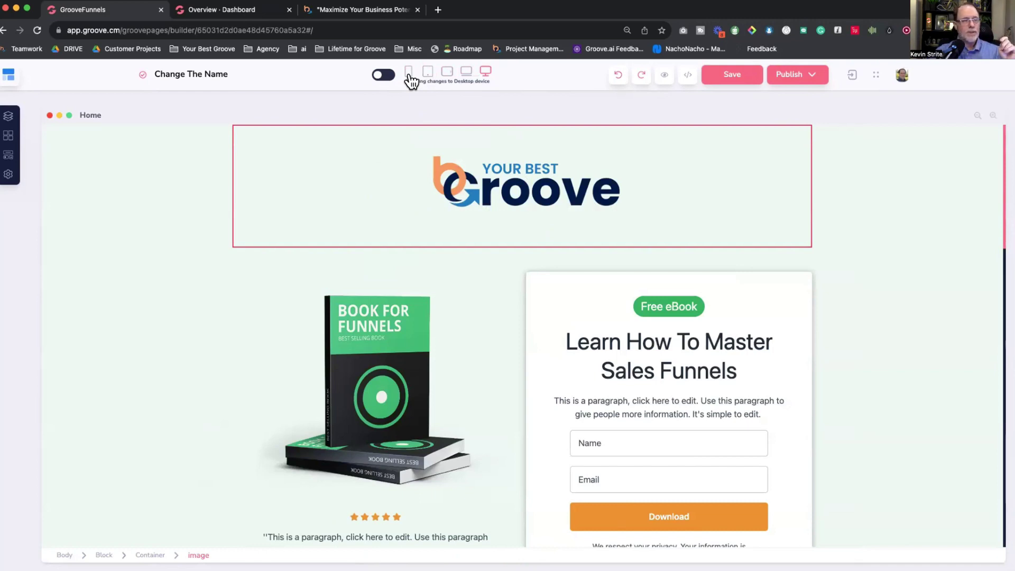
{"action": "left_click", "coordinate": [484, 198]}
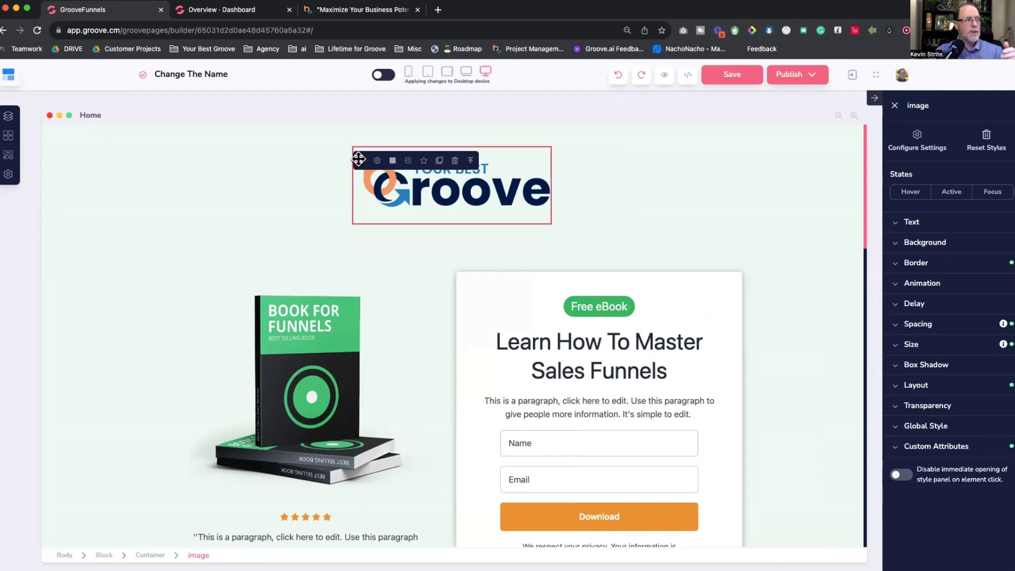
{"action": "left_click", "coordinate": [377, 160]}
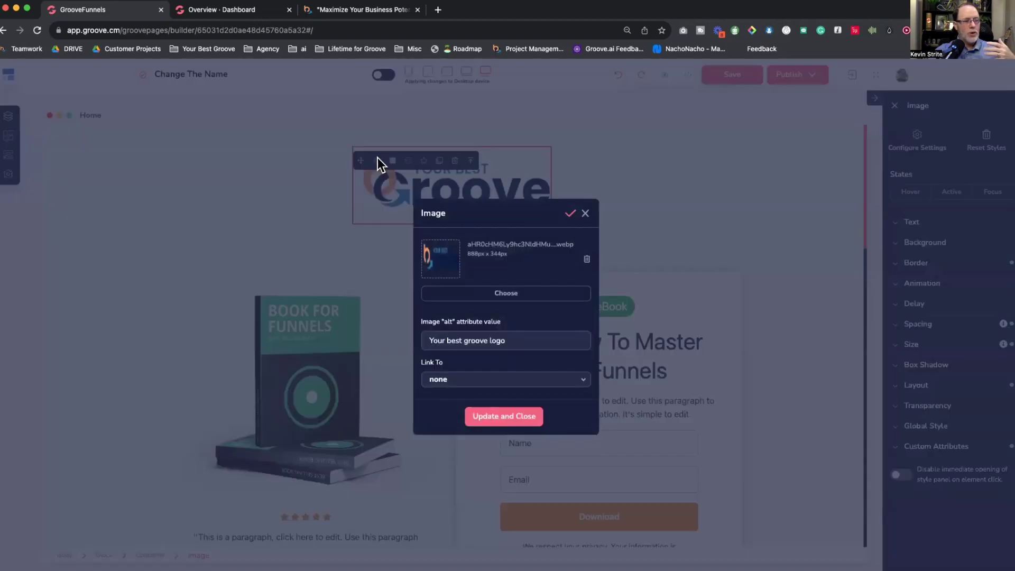
{"action": "left_click", "coordinate": [506, 294]}
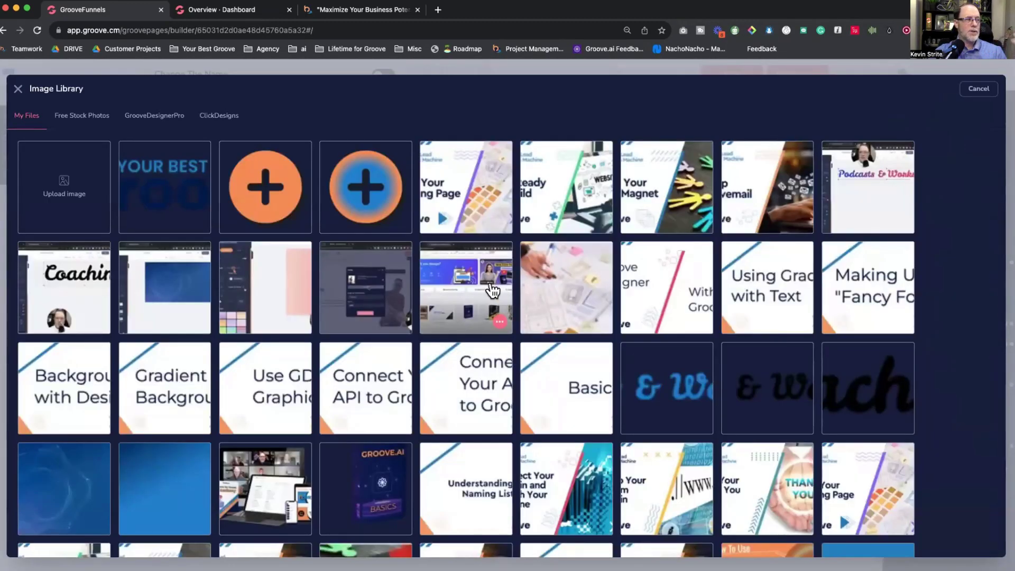
{"action": "left_click", "coordinate": [153, 187]}
{"action": "left_click", "coordinate": [978, 90]}
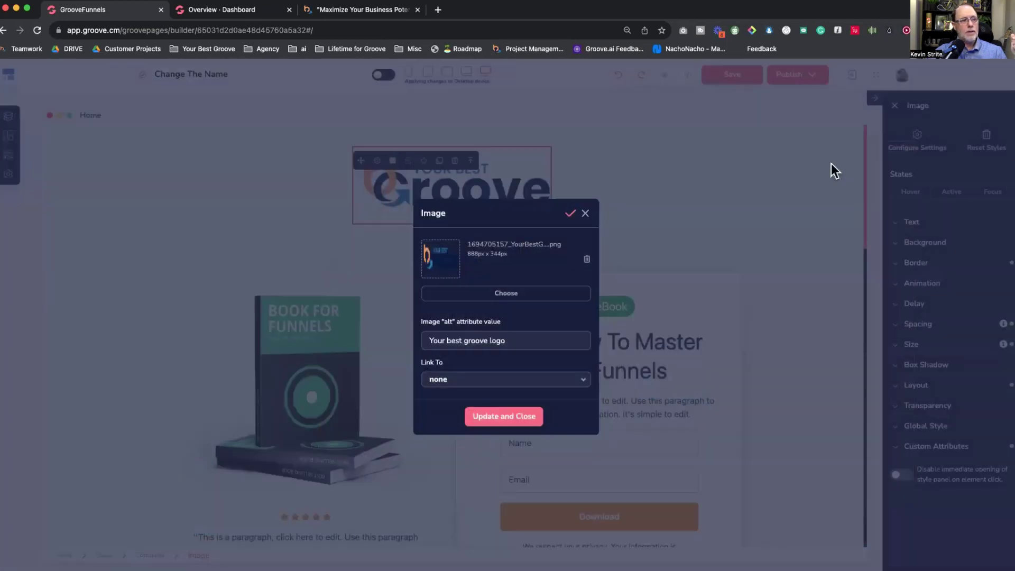
{"action": "left_click", "coordinate": [497, 414]}
{"action": "left_click", "coordinate": [704, 228]}
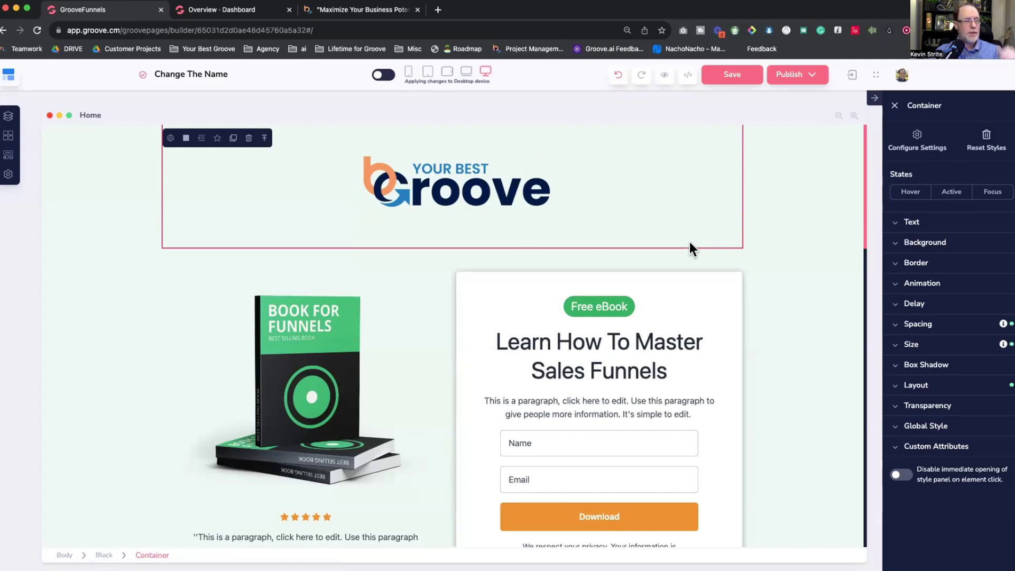
Switch to the Free Workshop Keynote presentation to check the Build slide and return to the page builder
{"action": "key", "text": "super+Tab"}
{"action": "key", "text": "super+Tab"}
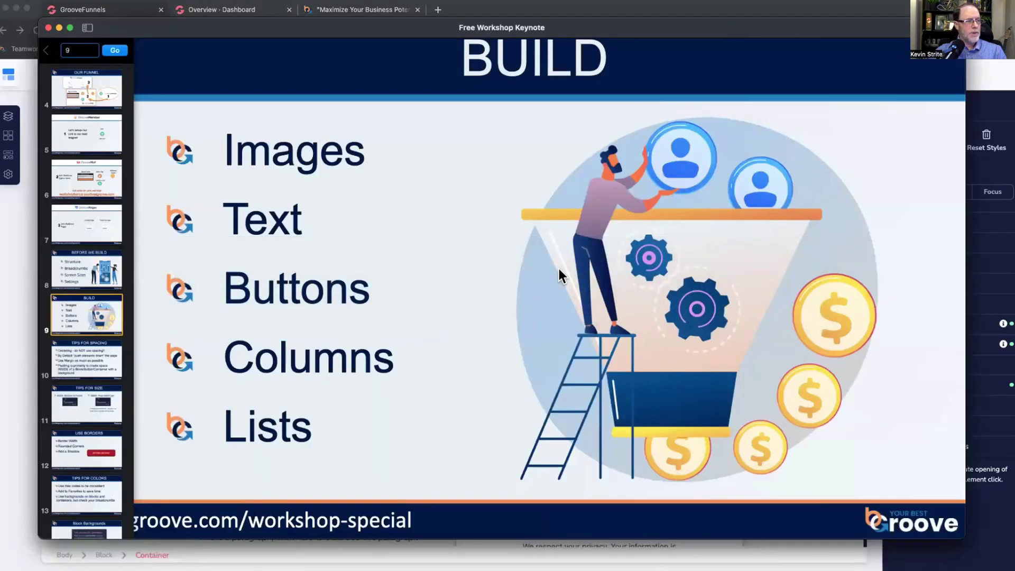
{"action": "key", "text": "super+Tab"}
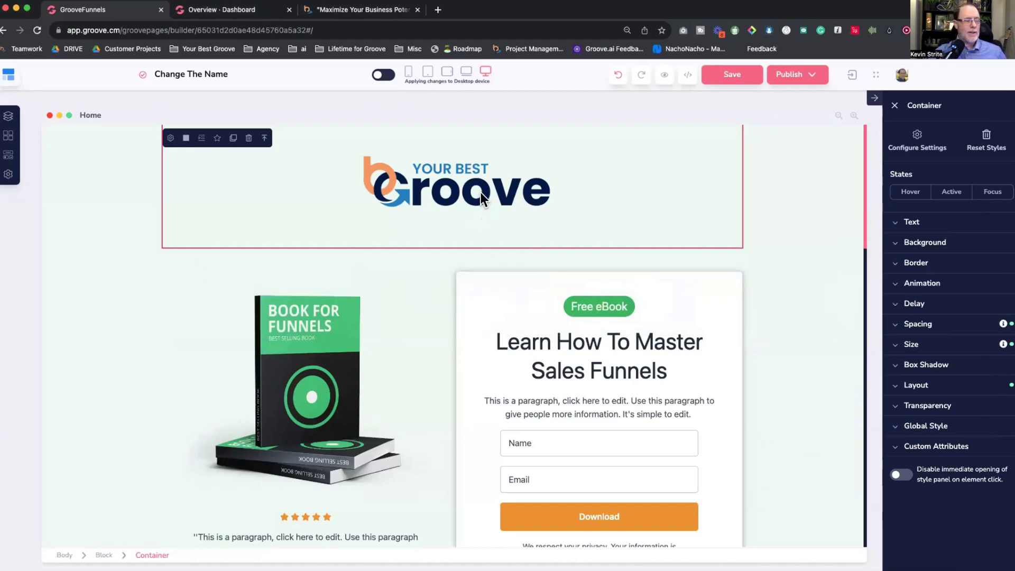
Delete the logo image from the header container and confirm the removal
{"action": "left_click", "coordinate": [446, 190]}
{"action": "left_click", "coordinate": [460, 164]}
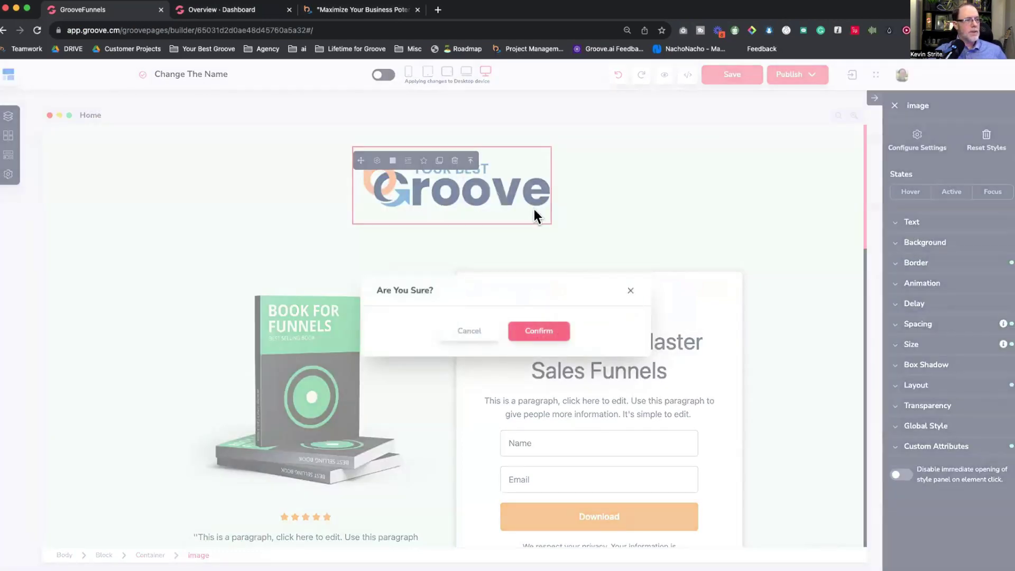
{"action": "left_click", "coordinate": [539, 332]}
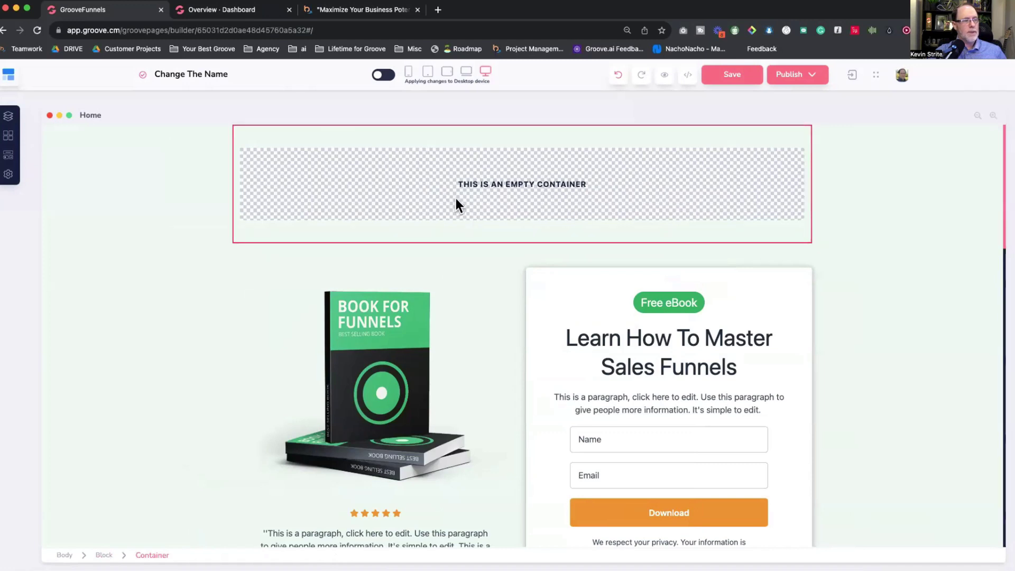
Add a new Image media element to the empty header container
{"action": "left_click", "coordinate": [12, 154]}
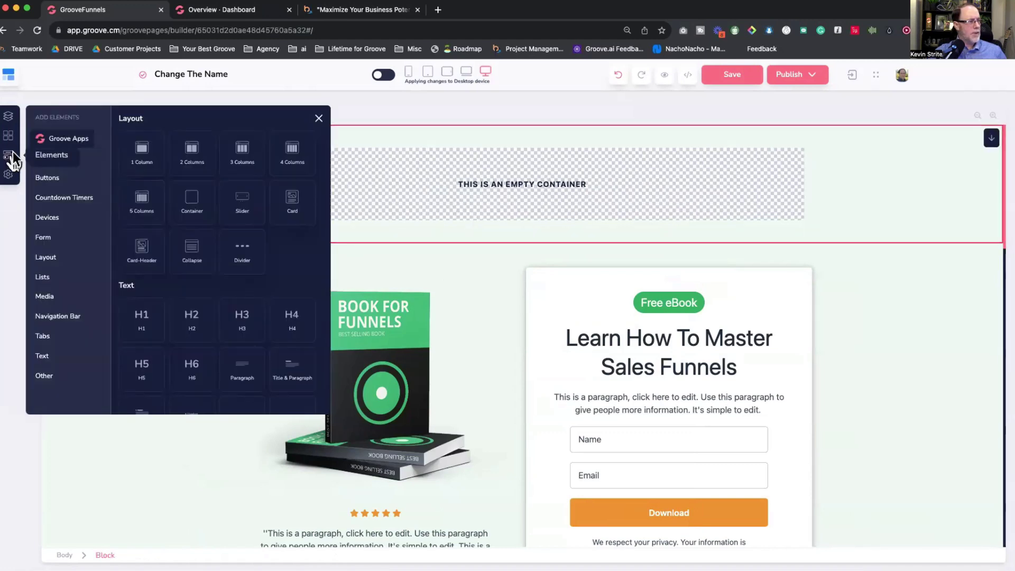
{"action": "left_click", "coordinate": [45, 297]}
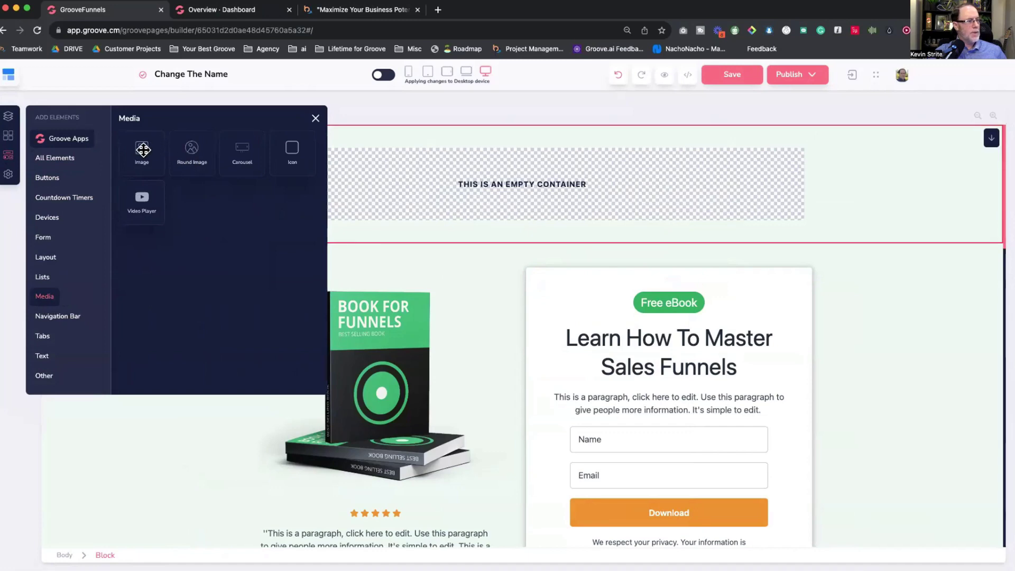
{"action": "left_click_drag", "start_coordinate": [143, 151], "coordinate": [504, 186]}
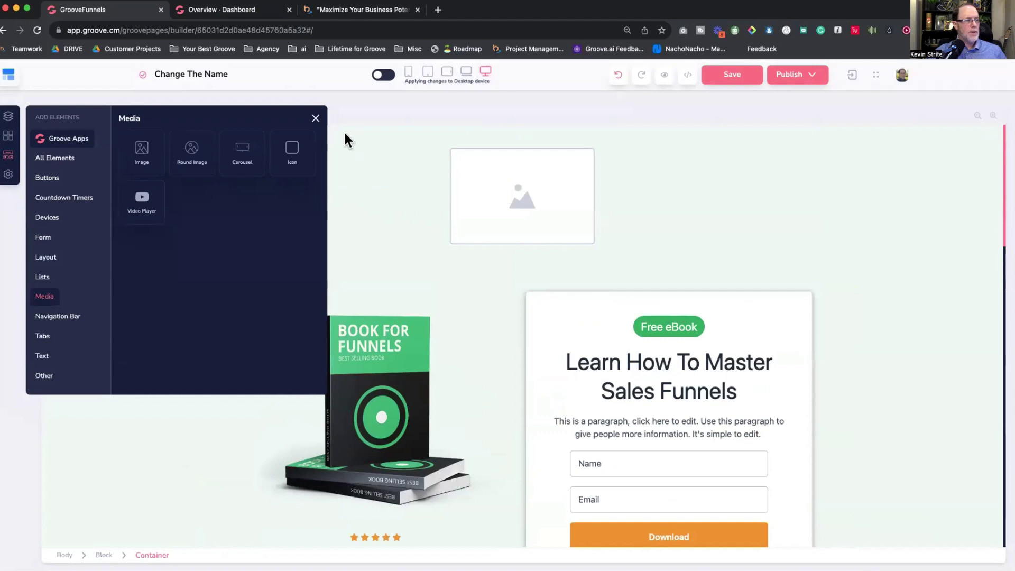
{"action": "left_click", "coordinate": [313, 119]}
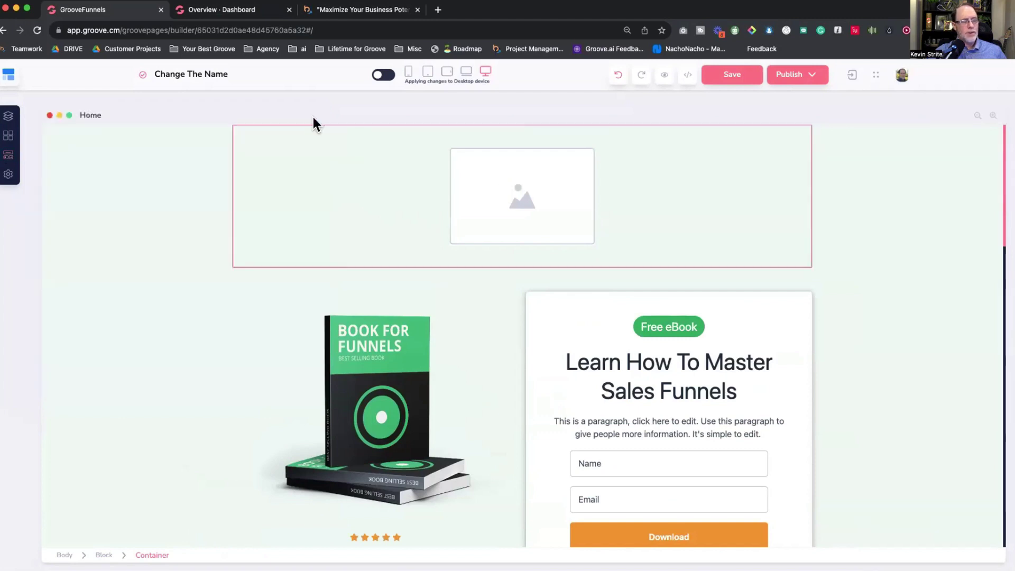
Fill the new image placeholder with the Your Best Groove logo from the image library
{"action": "left_click", "coordinate": [525, 201]}
{"action": "left_click", "coordinate": [403, 161]}
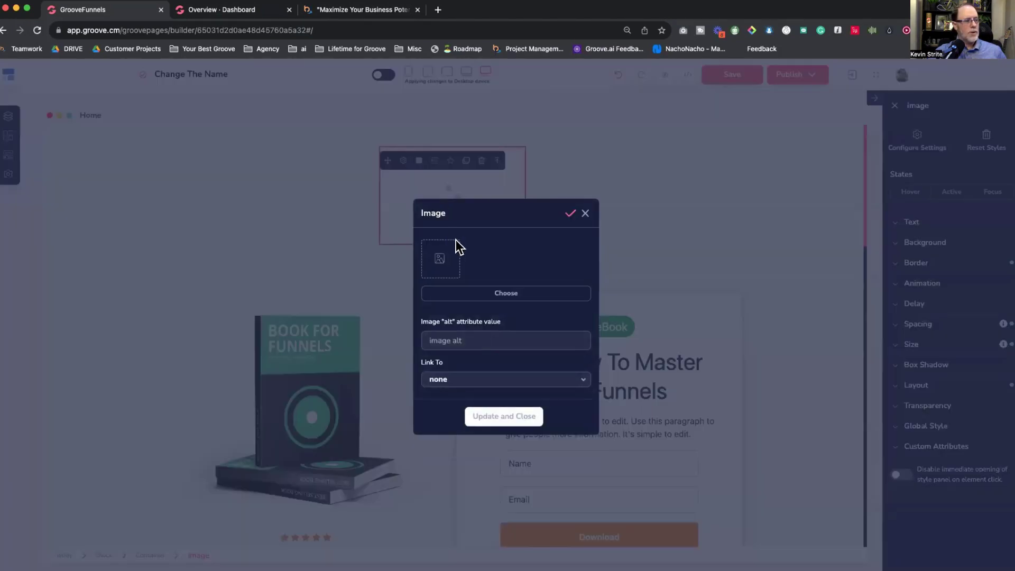
{"action": "left_click", "coordinate": [483, 290]}
{"action": "left_click", "coordinate": [170, 195]}
{"action": "left_click", "coordinate": [966, 94]}
{"action": "left_click", "coordinate": [524, 411]}
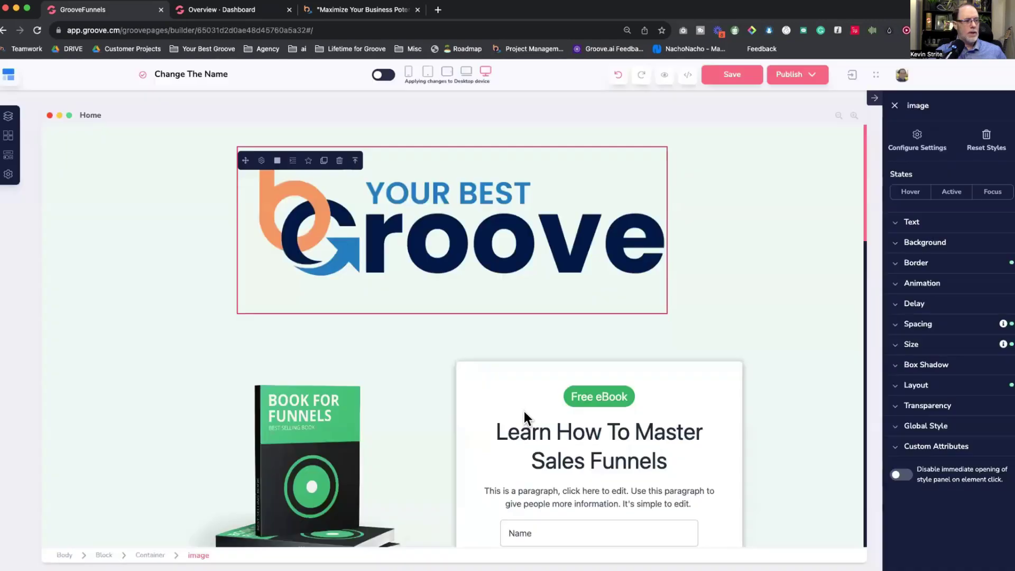
Set the logo image's width to Relative to parent (%) and reduce it well below full width
{"action": "left_click", "coordinate": [912, 344]}
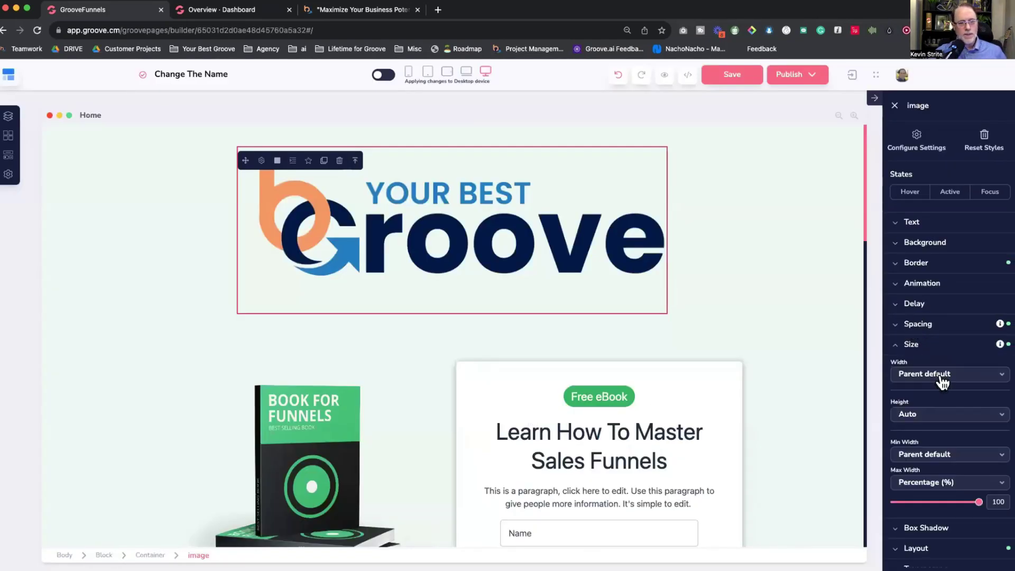
{"action": "left_click", "coordinate": [940, 374]}
{"action": "left_click", "coordinate": [941, 447]}
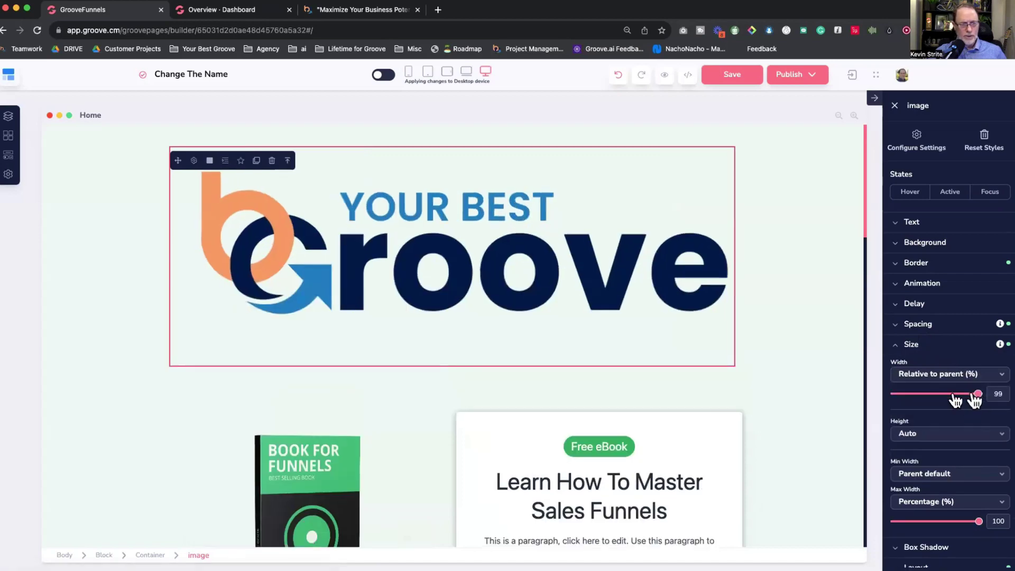
{"action": "left_click_drag", "start_coordinate": [979, 393], "coordinate": [914, 394]}
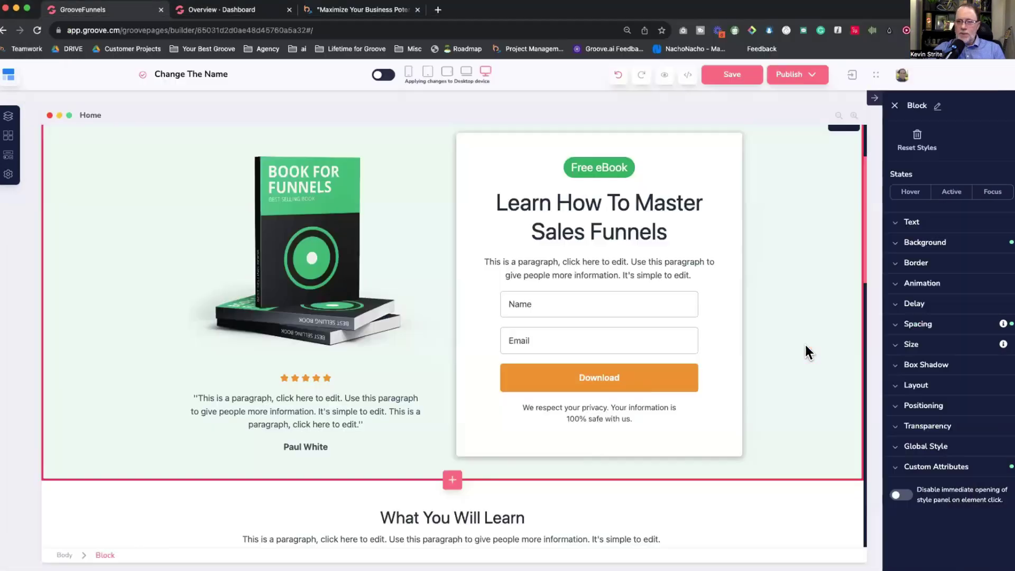
Replace the word "Learn" with "Change" in the H1 heading above the opt-in form
{"action": "left_click", "coordinate": [541, 208]}
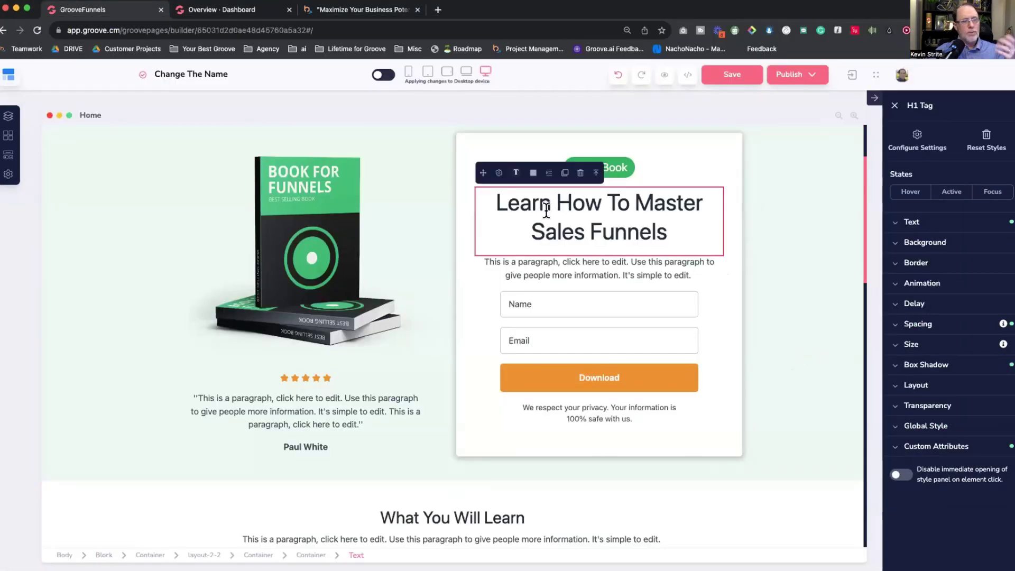
{"action": "double_click", "coordinate": [525, 203]}
{"action": "type", "text": "Change"}
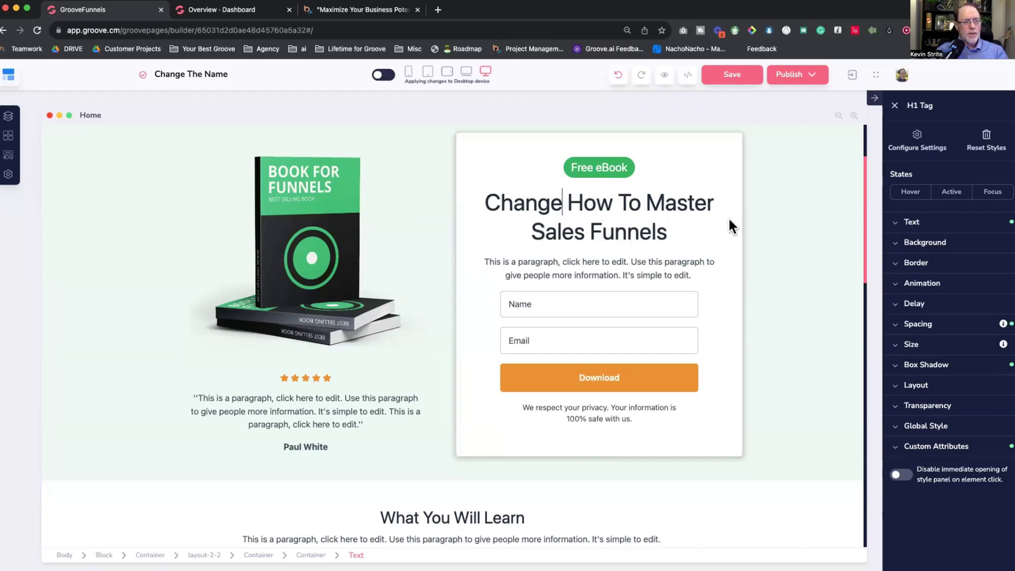
Try the Black font weight on the H1 heading and set its weight to Light
{"action": "left_click", "coordinate": [607, 213]}
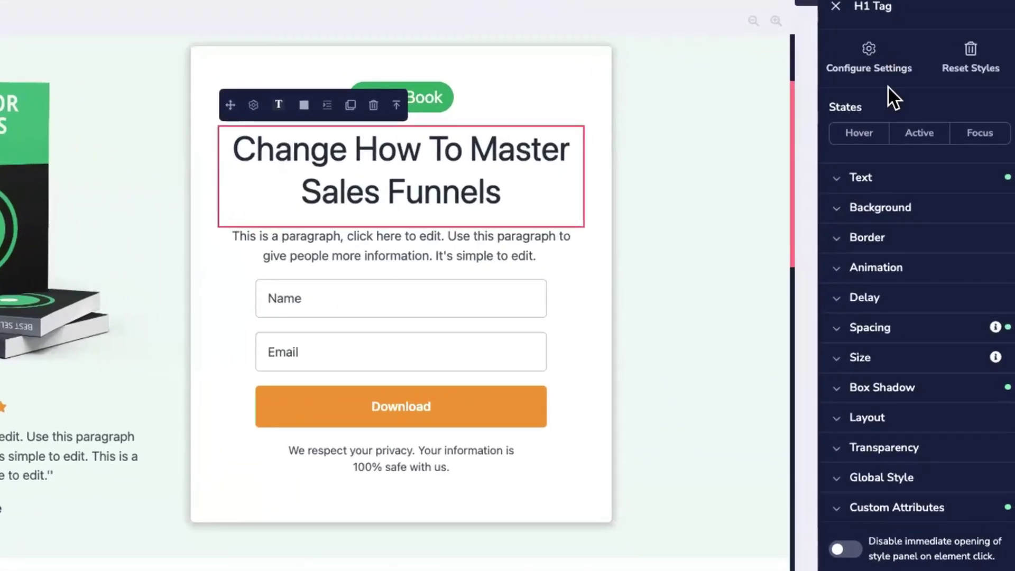
{"action": "left_click", "coordinate": [834, 175]}
{"action": "scroll", "coordinate": [846, 238], "scroll_direction": "down", "scroll_amount": 3}
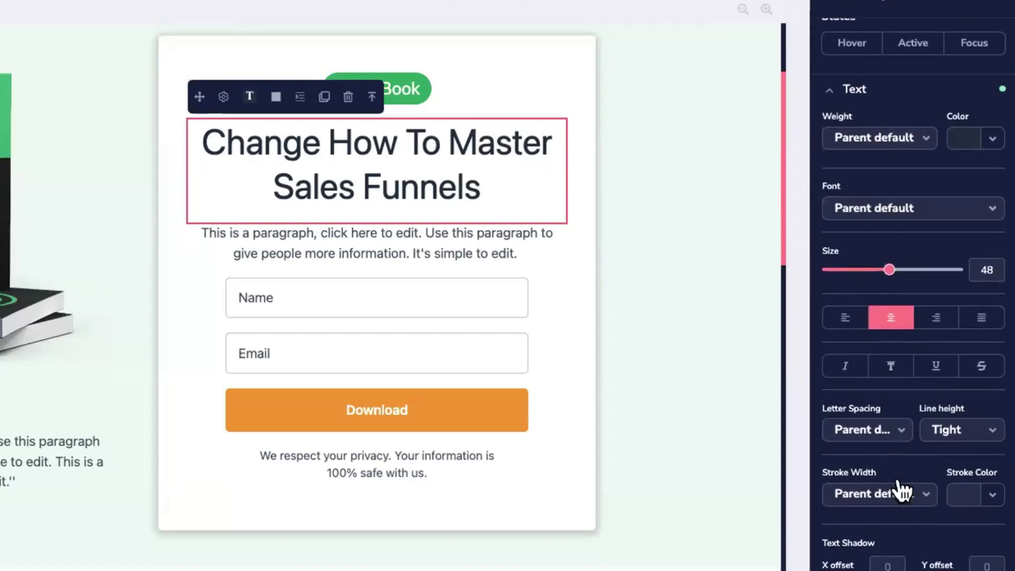
{"action": "left_click", "coordinate": [906, 140]}
{"action": "left_click", "coordinate": [848, 341]}
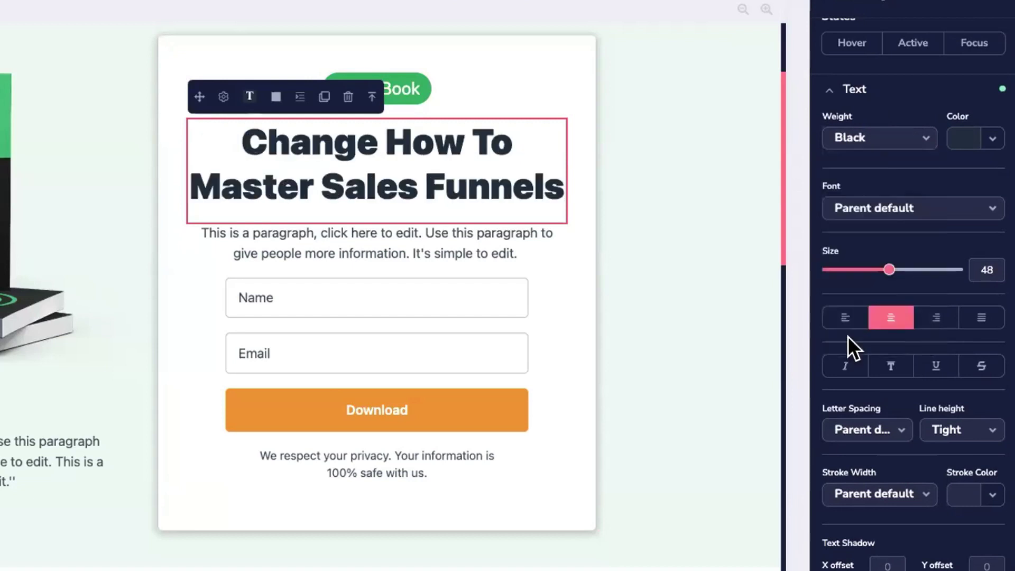
{"action": "left_click", "coordinate": [865, 147]}
{"action": "left_click", "coordinate": [859, 217]}
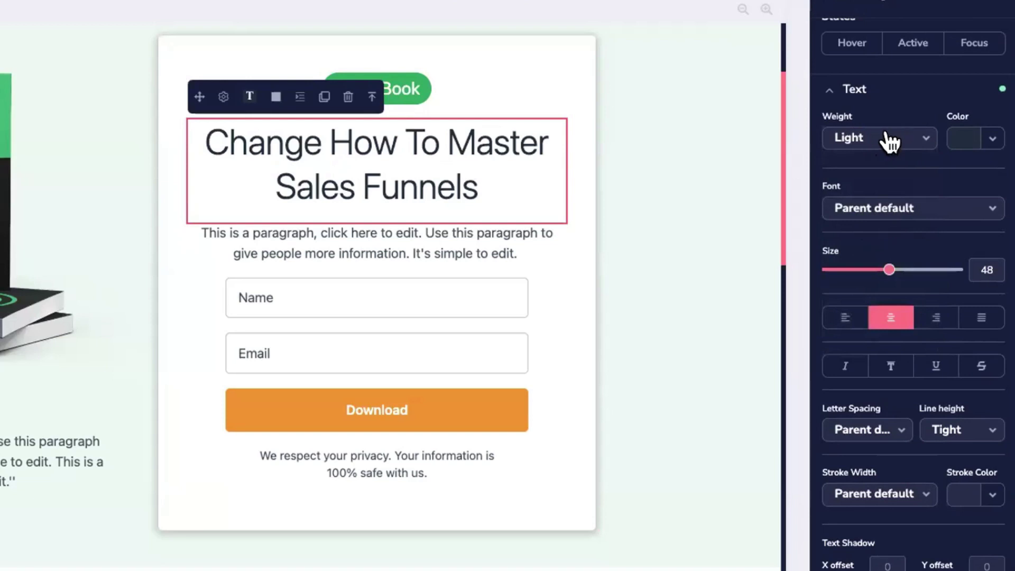
Try the pink #e43f70 and yellow #ffcc24 palette colors on the H1 heading text
{"action": "left_click", "coordinate": [992, 138]}
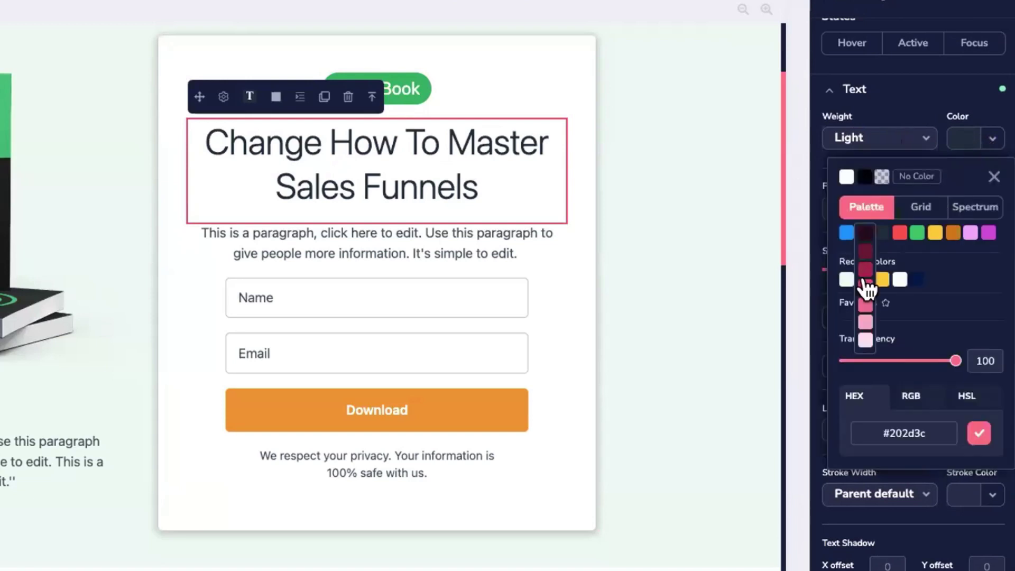
{"action": "left_click", "coordinate": [868, 288]}
{"action": "left_click", "coordinate": [988, 140]}
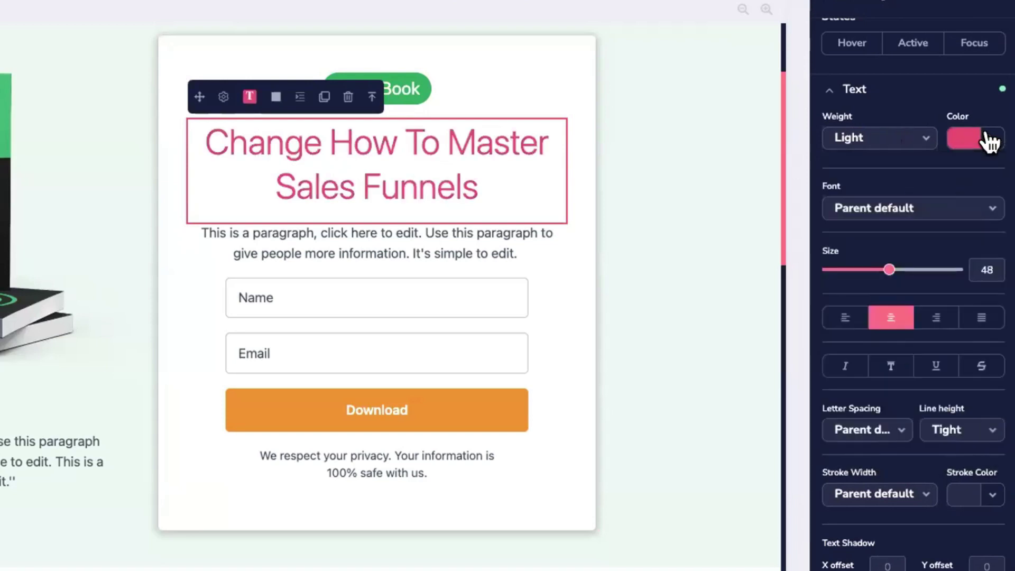
{"action": "left_click", "coordinate": [989, 141]}
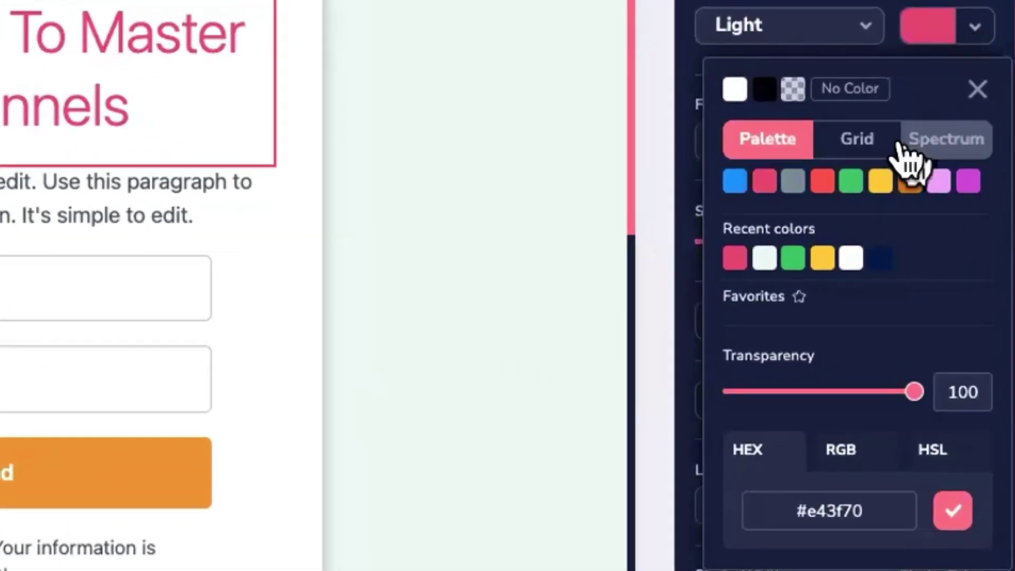
{"action": "mouse_move", "coordinate": [934, 245]}
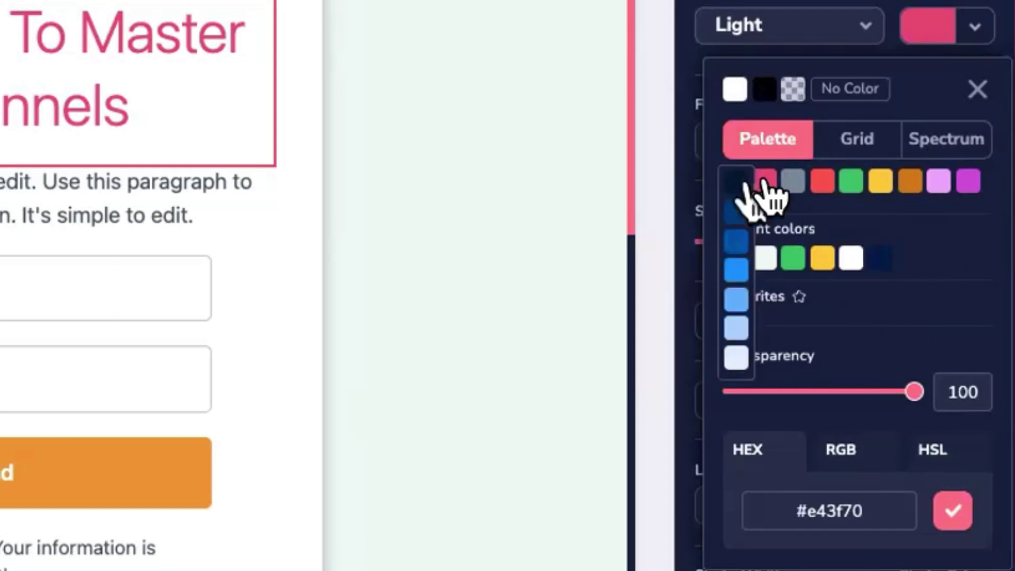
{"action": "mouse_move", "coordinate": [935, 174]}
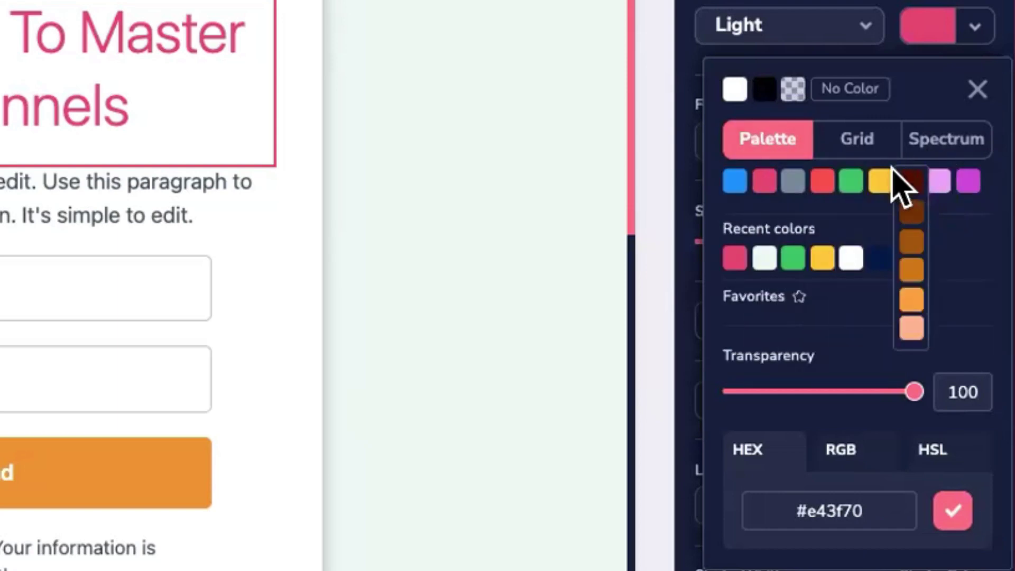
{"action": "left_click", "coordinate": [880, 181]}
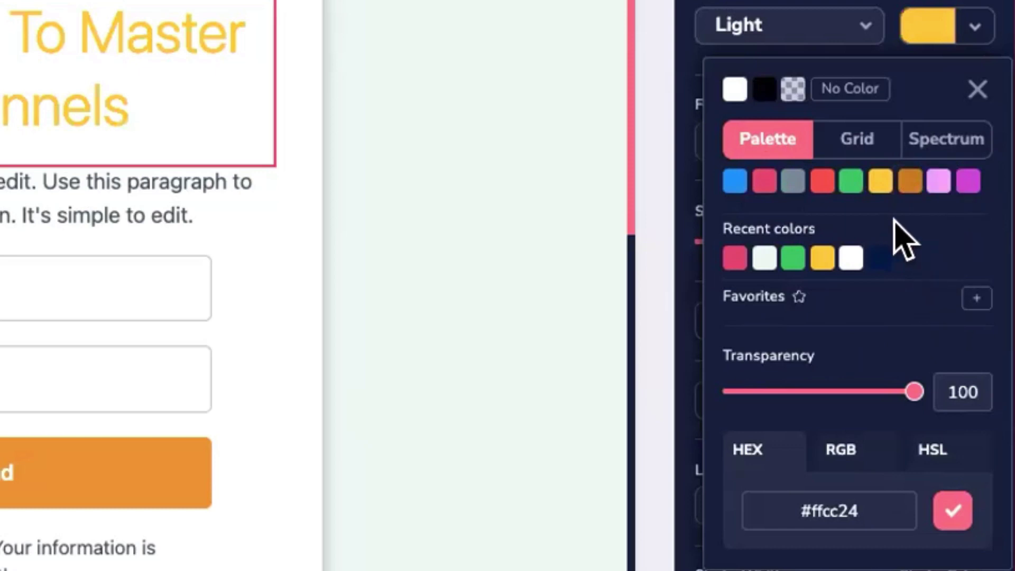
Try several Grid colors on the H1 heading, then the dark blue #110cb0 from the Spectrum
{"action": "left_click", "coordinate": [855, 144]}
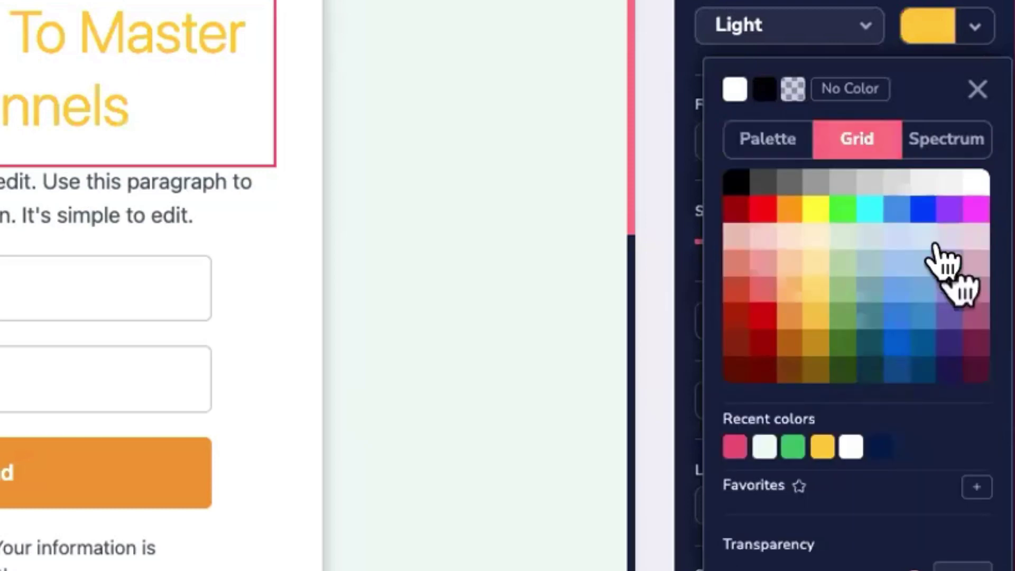
{"action": "left_click", "coordinate": [788, 288]}
{"action": "left_click", "coordinate": [946, 289]}
{"action": "left_click", "coordinate": [788, 237]}
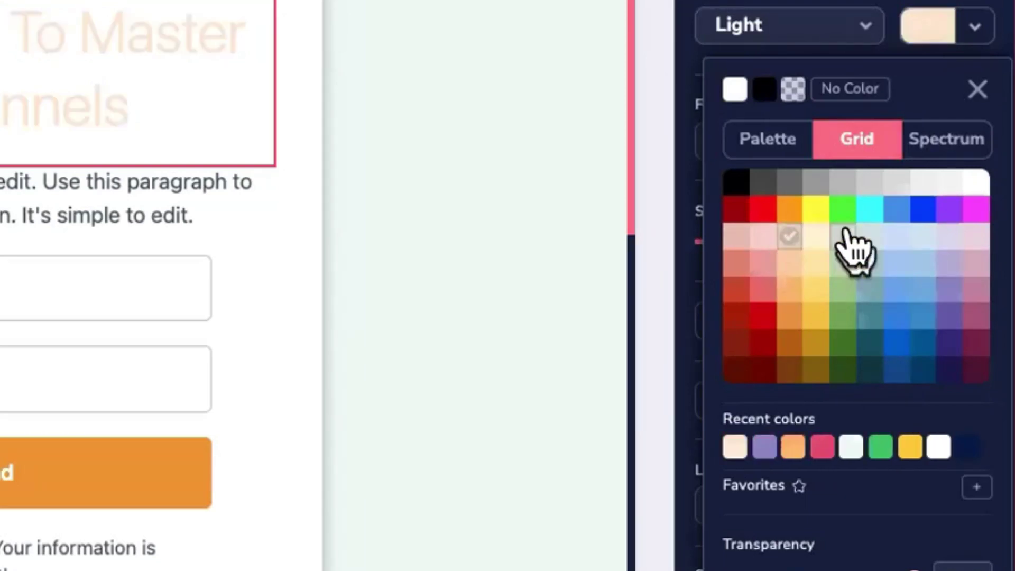
{"action": "left_click", "coordinate": [931, 145]}
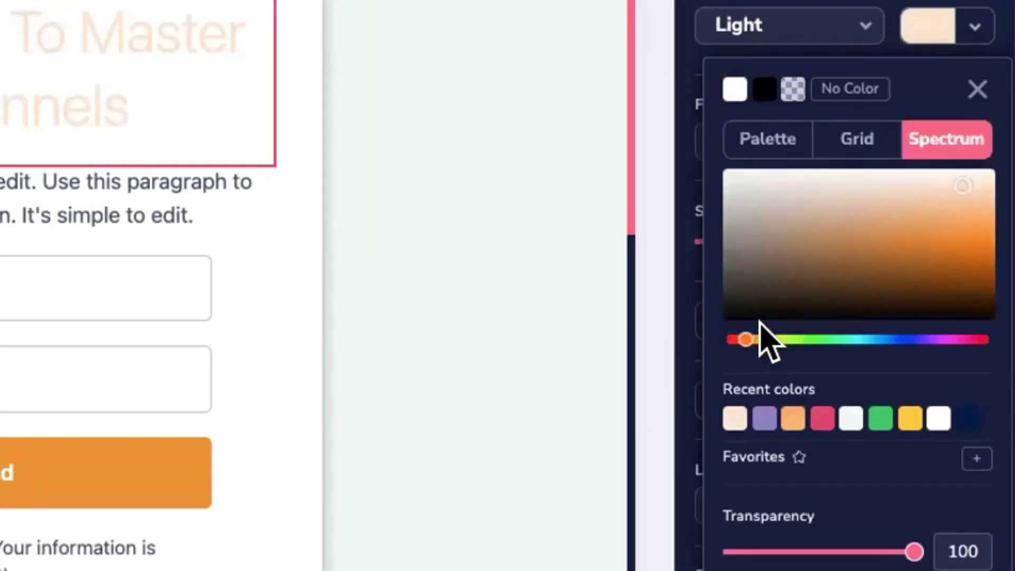
{"action": "left_click_drag", "start_coordinate": [743, 340], "coordinate": [900, 340]}
{"action": "left_click_drag", "start_coordinate": [873, 256], "coordinate": [949, 264]}
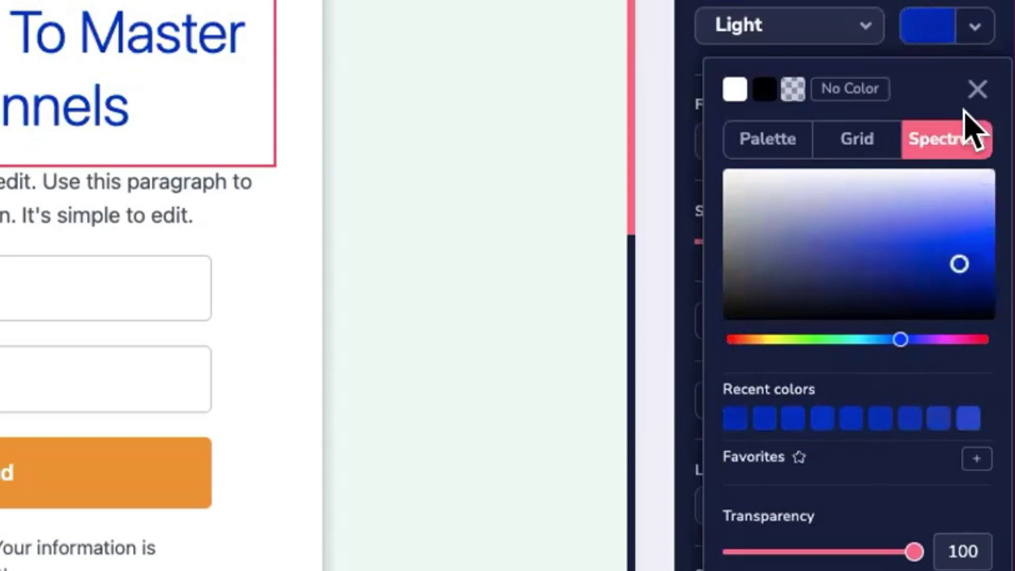
Set the H1 heading's text color to hex #277bce and save that blue as a favorite color
{"action": "scroll", "coordinate": [899, 370], "scroll_direction": "down", "scroll_amount": 5}
{"action": "scroll", "coordinate": [899, 365], "scroll_direction": "up", "scroll_amount": 3}
{"action": "scroll", "coordinate": [899, 365], "scroll_direction": "down", "scroll_amount": 4}
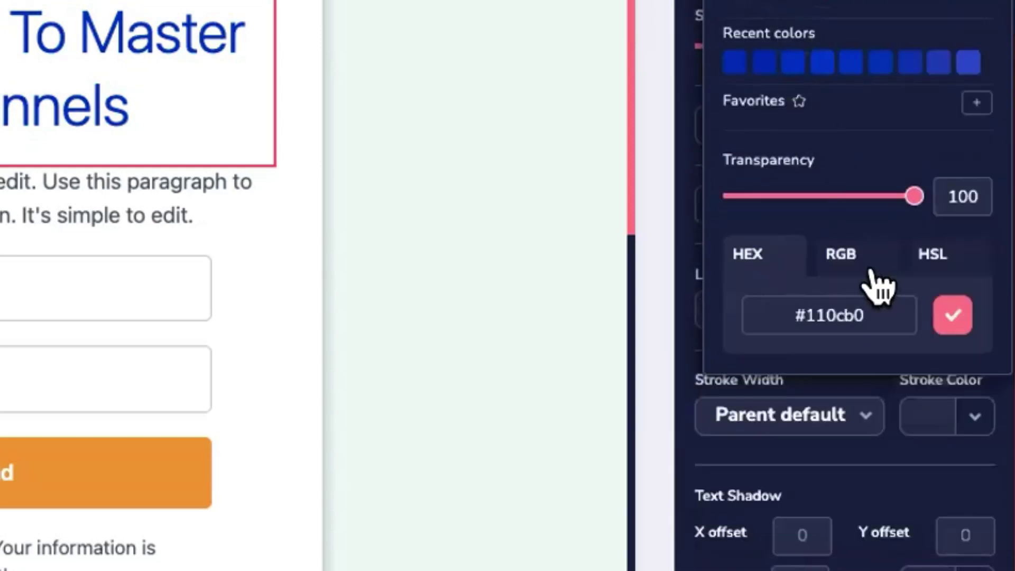
{"action": "scroll", "coordinate": [876, 275], "scroll_direction": "down", "scroll_amount": 2}
{"action": "double_click", "coordinate": [838, 220]}
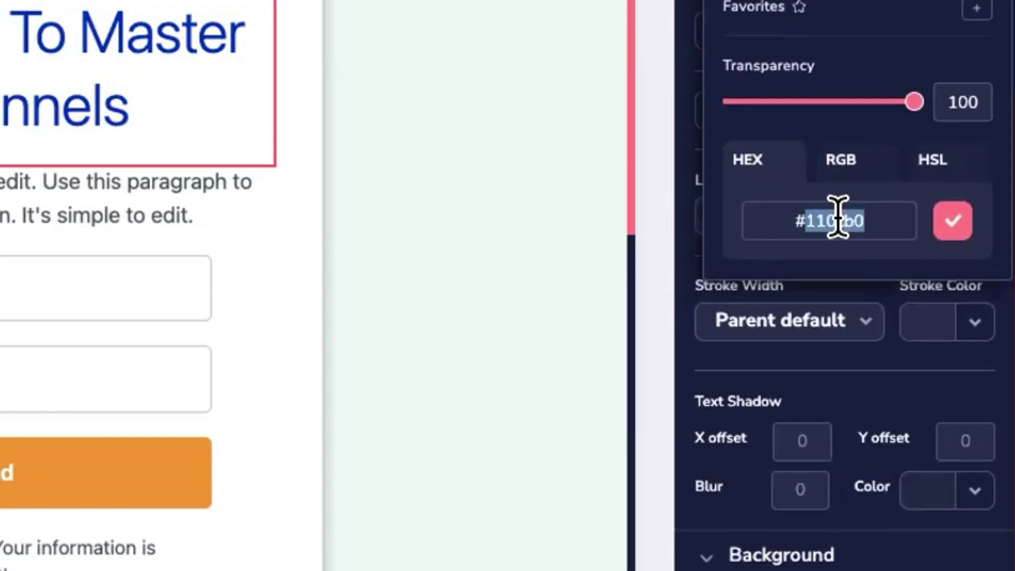
{"action": "type", "text": "277bce"}
{"action": "scroll", "coordinate": [899, 317], "scroll_direction": "up", "scroll_amount": 3}
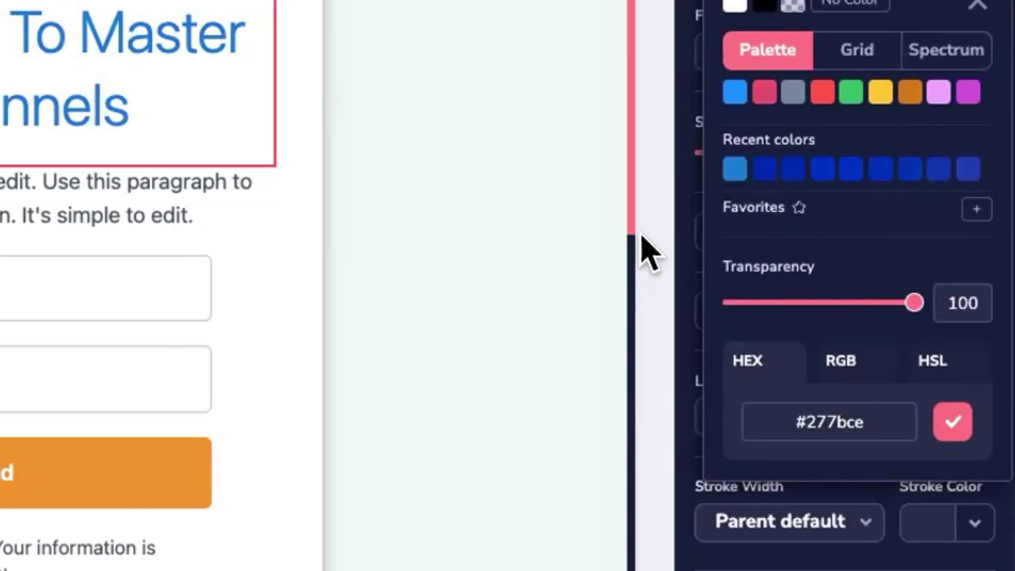
{"action": "left_click", "coordinate": [977, 210]}
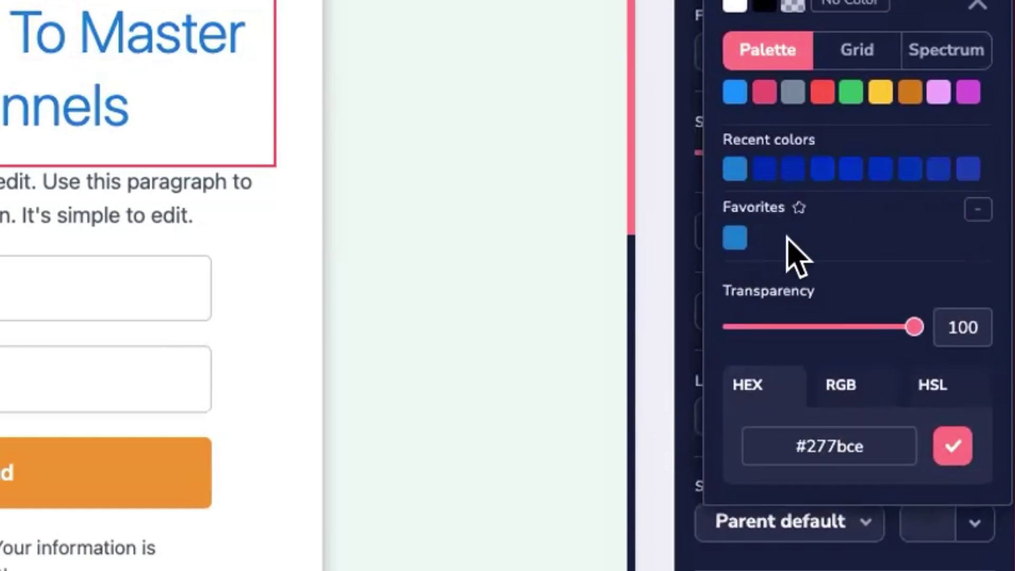
Color the H1 heading text and the Download button's background #f58b4f, saving that orange as a favorite color
{"action": "double_click", "coordinate": [841, 446]}
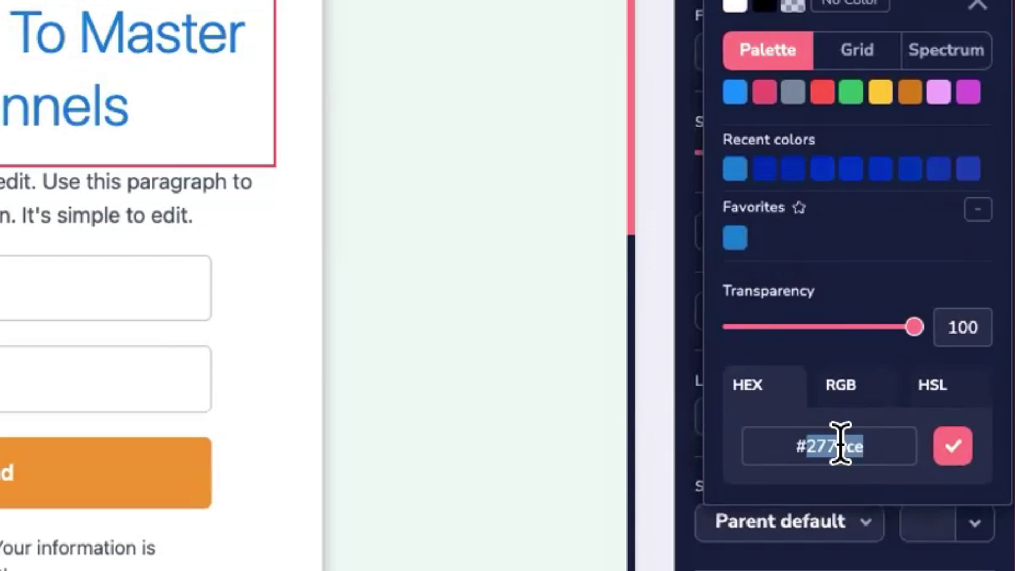
{"action": "type", "text": "f"}
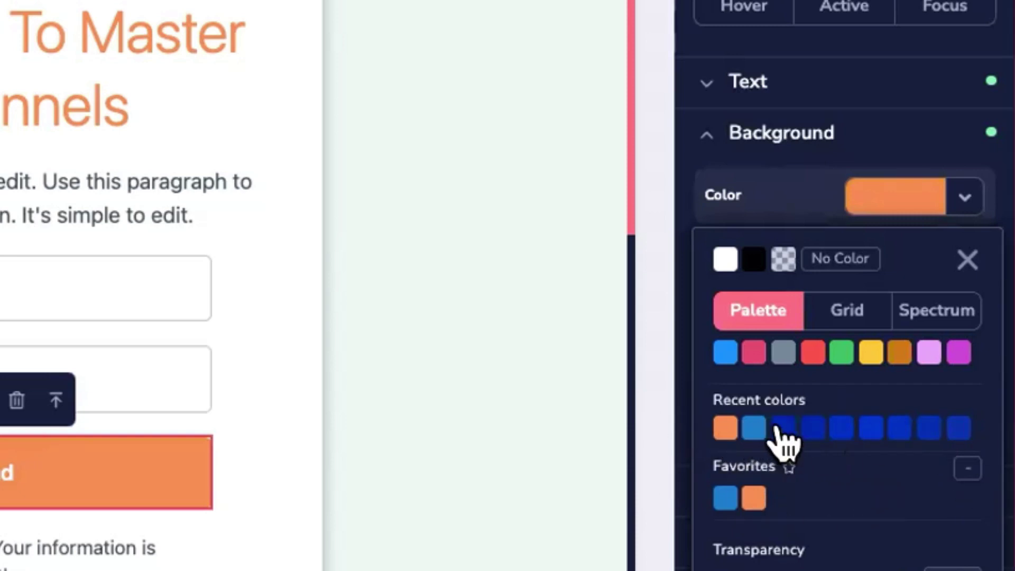
{"action": "scroll", "coordinate": [821, 467], "scroll_direction": "down", "scroll_amount": 2}
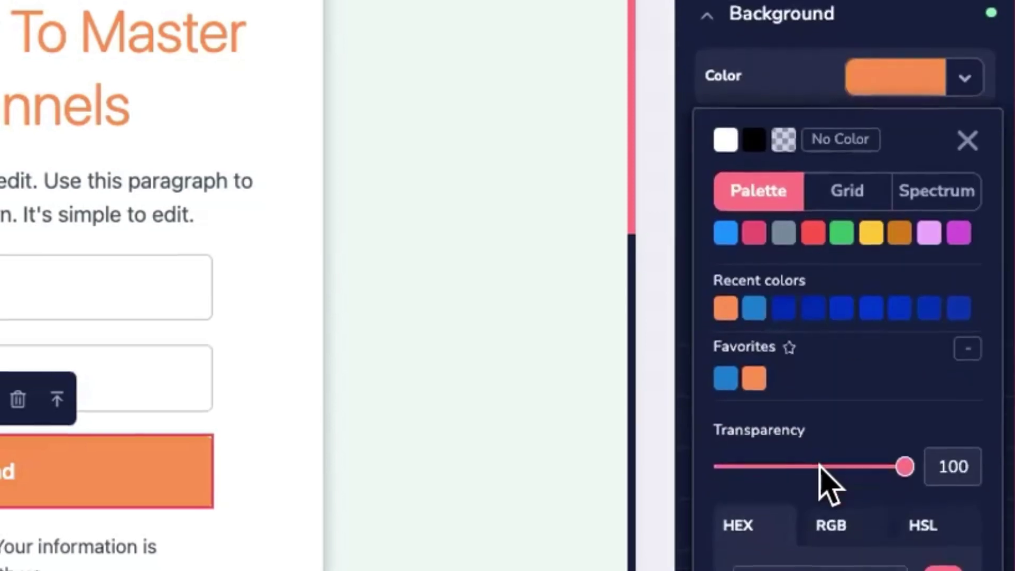
{"action": "scroll", "coordinate": [821, 467], "scroll_direction": "up", "scroll_amount": 2}
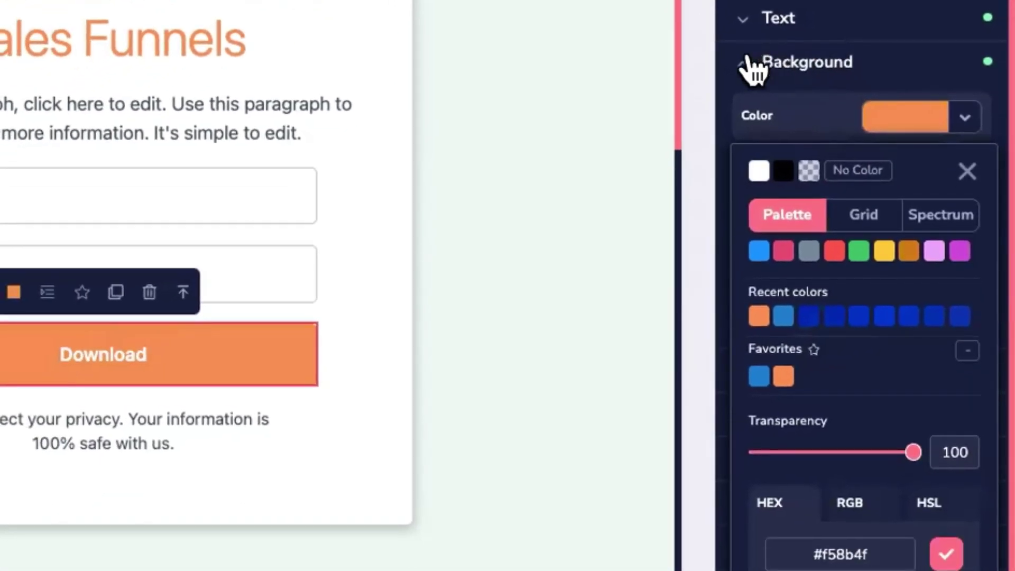
{"action": "left_click", "coordinate": [753, 63]}
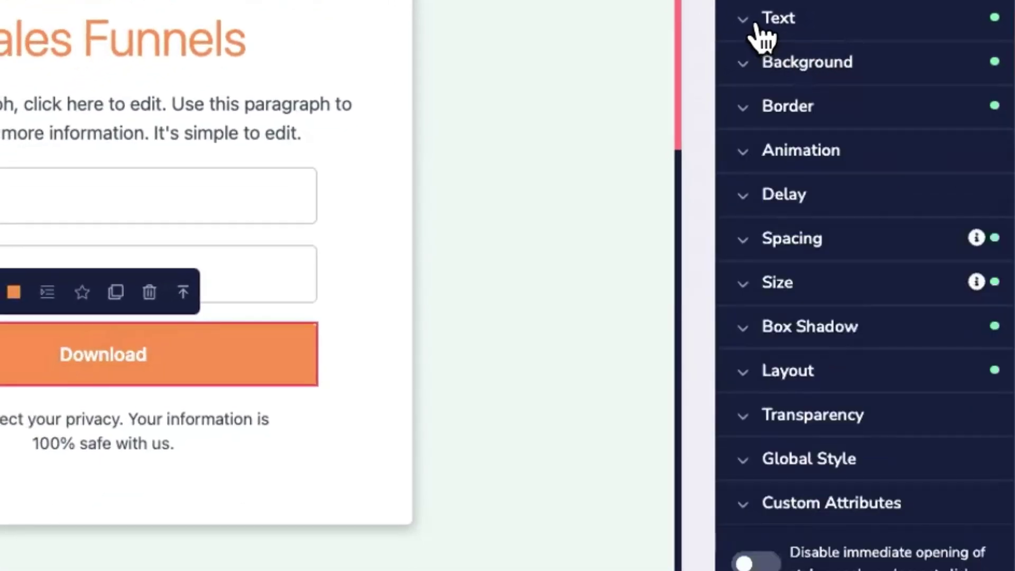
Change the H1 heading's font to Bebas Neue
{"action": "left_click", "coordinate": [335, 27]}
{"action": "left_click", "coordinate": [821, 195]}
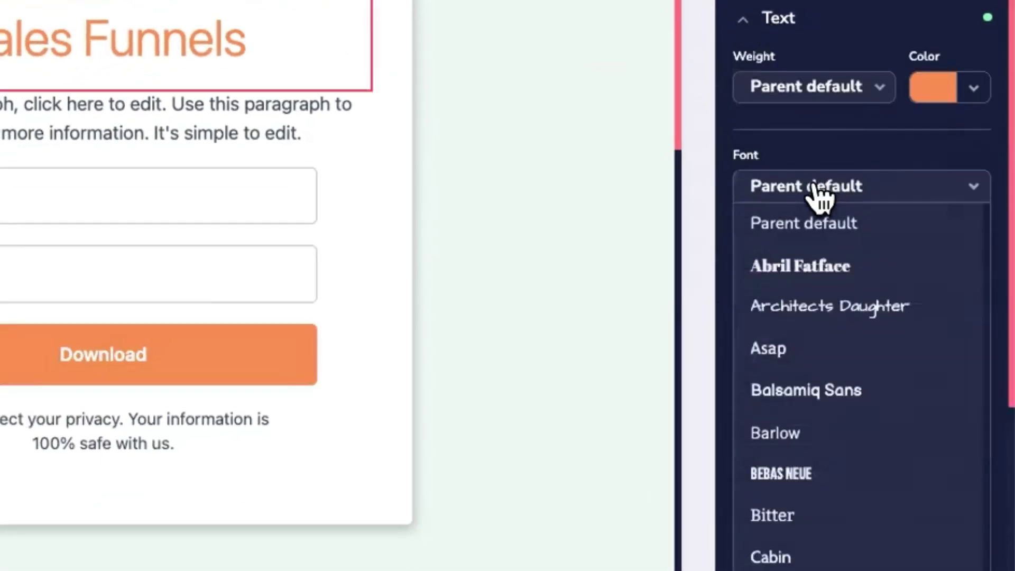
{"action": "left_click", "coordinate": [820, 476]}
Set the H1 heading's font size to 50
{"action": "scroll", "coordinate": [843, 460], "scroll_direction": "down", "scroll_amount": 2}
{"action": "mouse_move", "coordinate": [825, 209]}
{"action": "left_mouse_down"}
{"action": "mouse_move", "coordinate": [740, 211]}
{"action": "mouse_move", "coordinate": [844, 212]}
{"action": "mouse_move", "coordinate": [777, 216]}
{"action": "mouse_move", "coordinate": [819, 215]}
{"action": "left_mouse_up"}
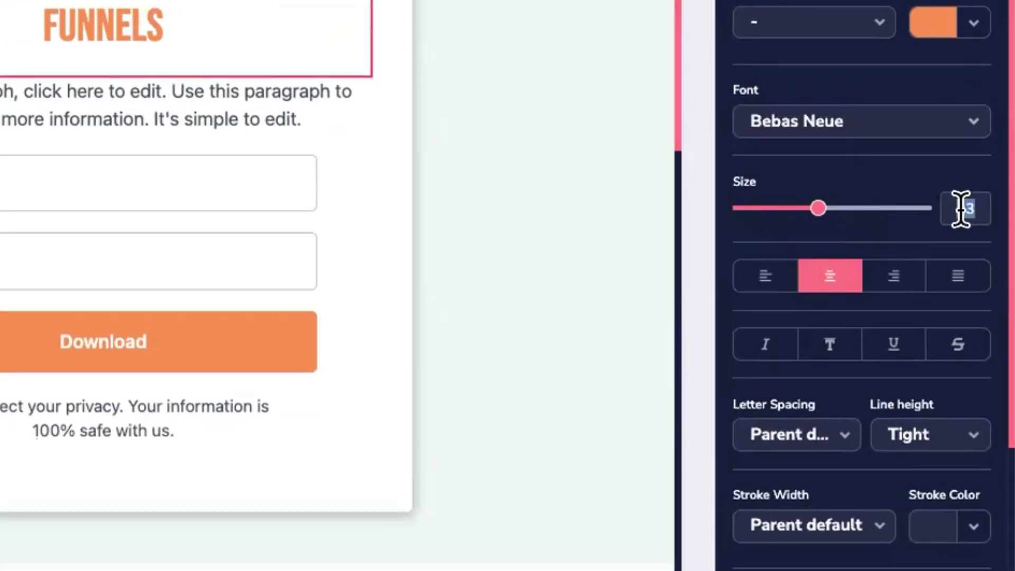
{"action": "type", "text": "50"}
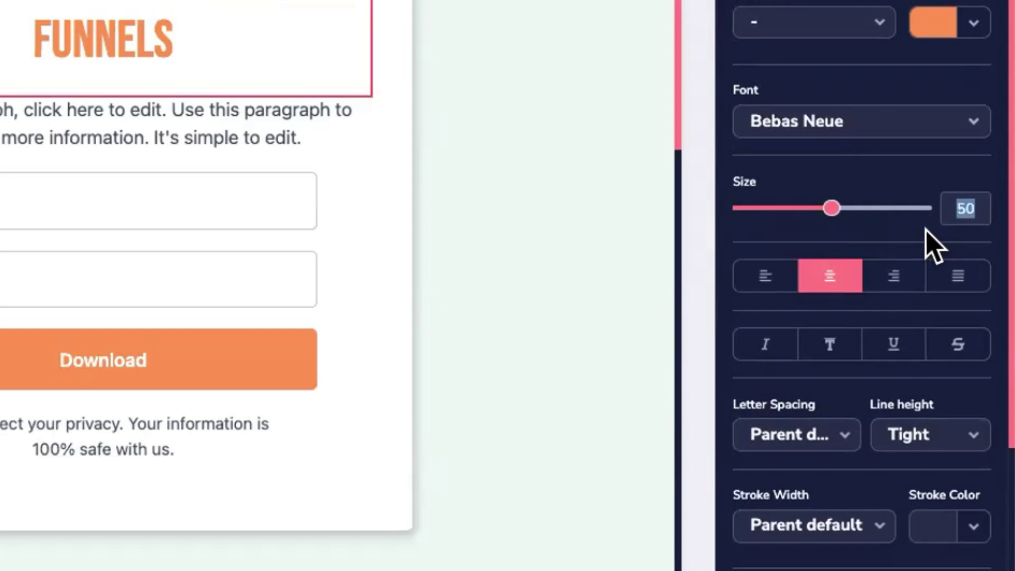
{"action": "type", "text": "50"}
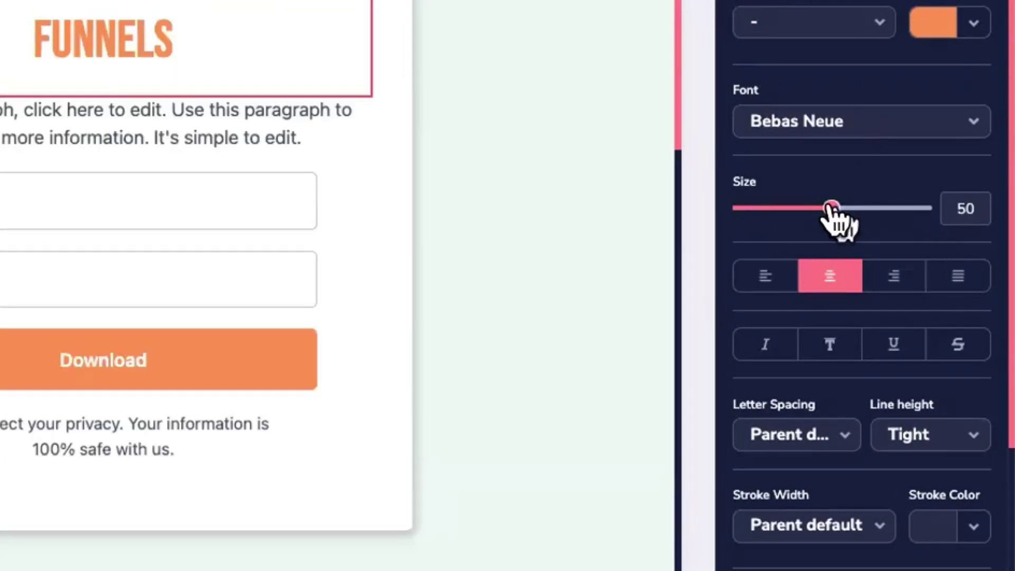
{"action": "left_click_drag", "start_coordinate": [830, 209], "coordinate": [832, 209]}
{"action": "double_click", "coordinate": [966, 208]}
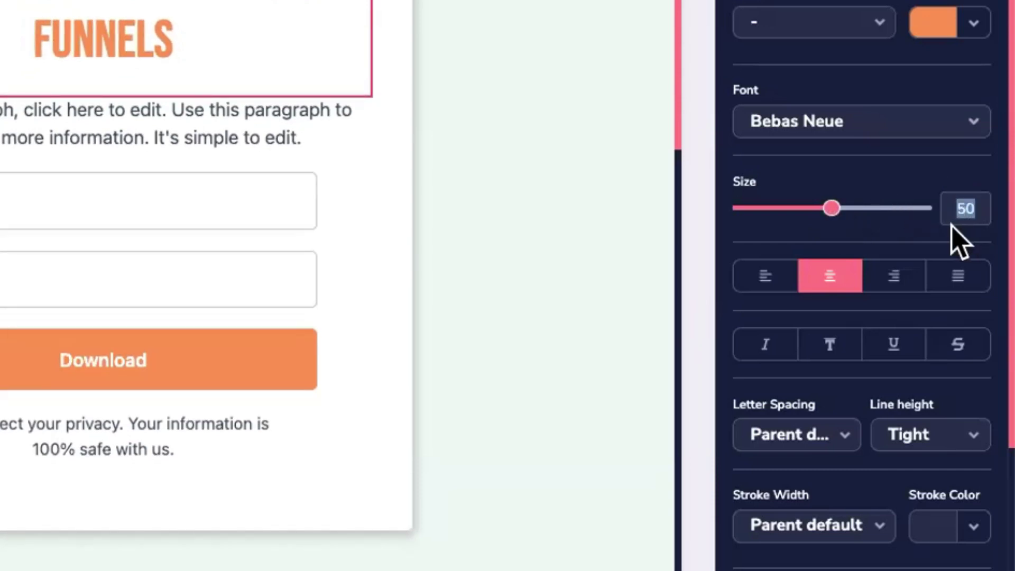
{"action": "scroll", "coordinate": [913, 256], "scroll_direction": "down", "scroll_amount": 4}
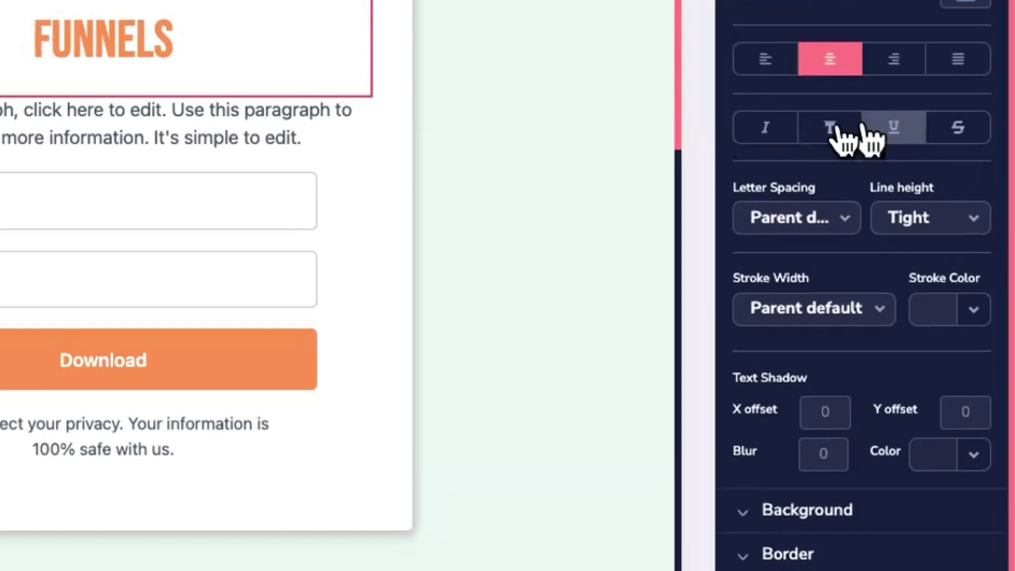
{"action": "scroll", "coordinate": [841, 235], "scroll_direction": "up", "scroll_amount": 5}
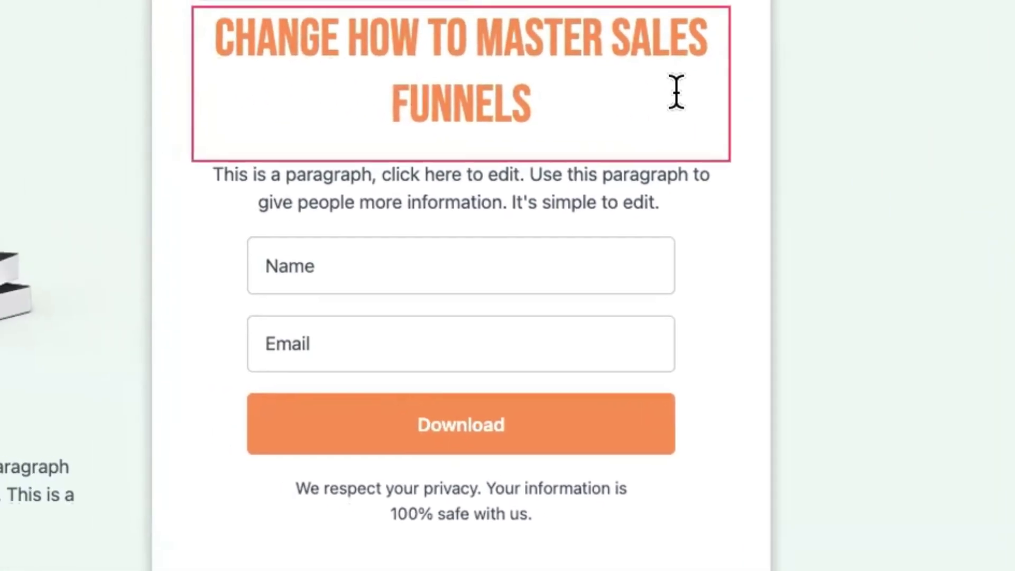
Color only the word "Master" in the H1 heading blue with hex #277bce
{"action": "left_click", "coordinate": [606, 112]}
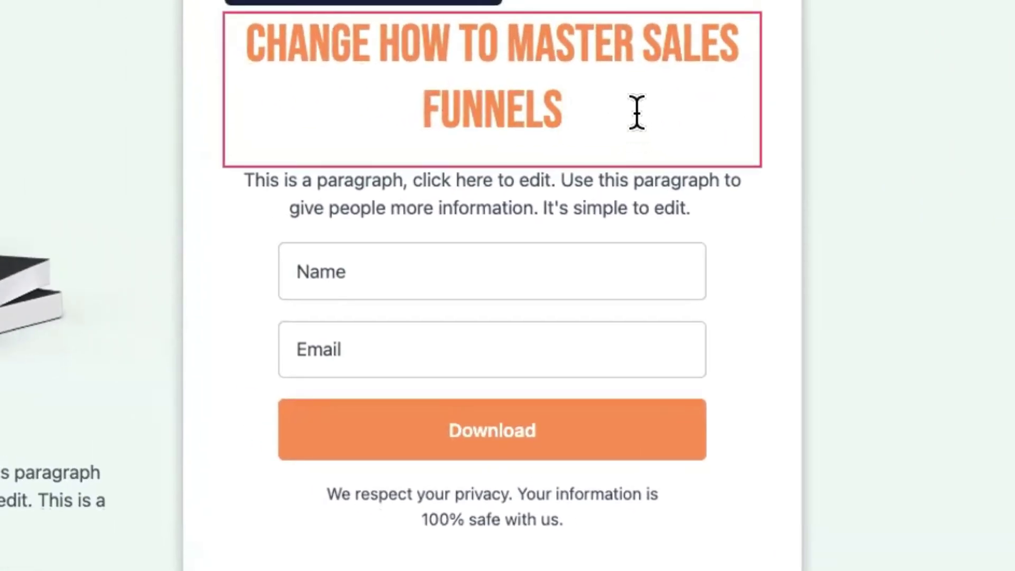
{"action": "double_click", "coordinate": [568, 38]}
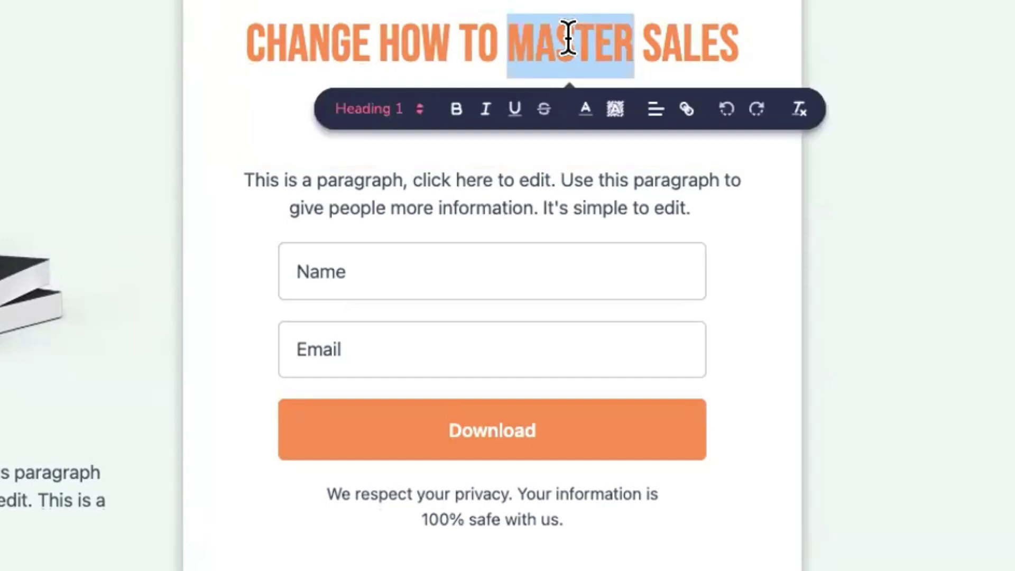
{"action": "left_click", "coordinate": [585, 110]}
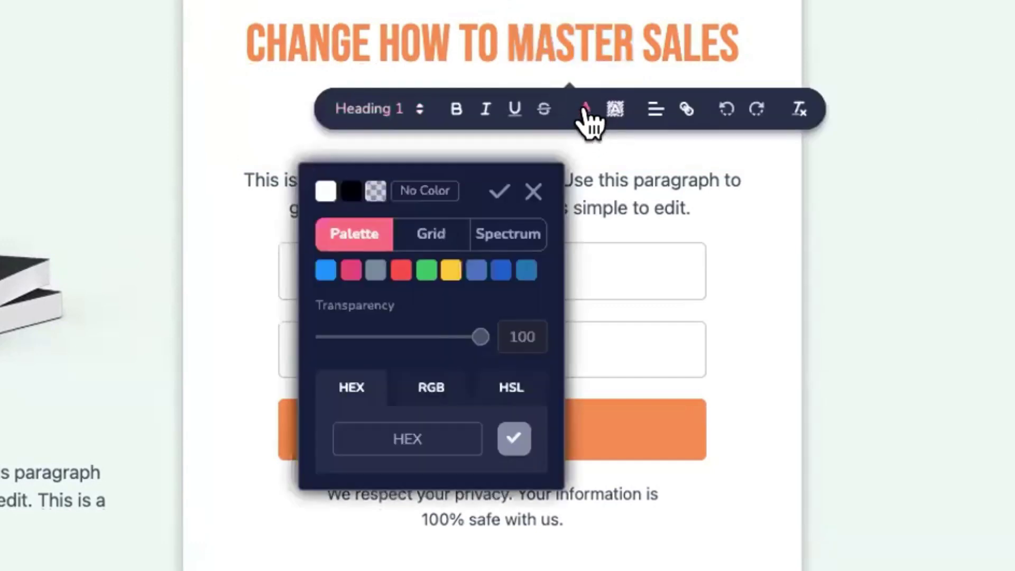
{"action": "left_click", "coordinate": [412, 427]}
{"action": "type", "text": "#"}
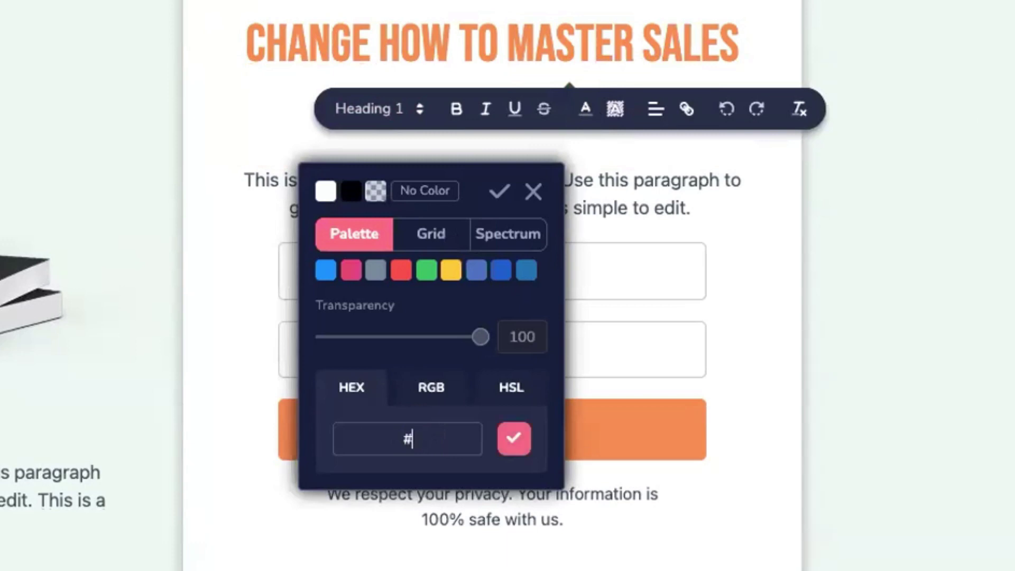
{"action": "type", "text": "277bce"}
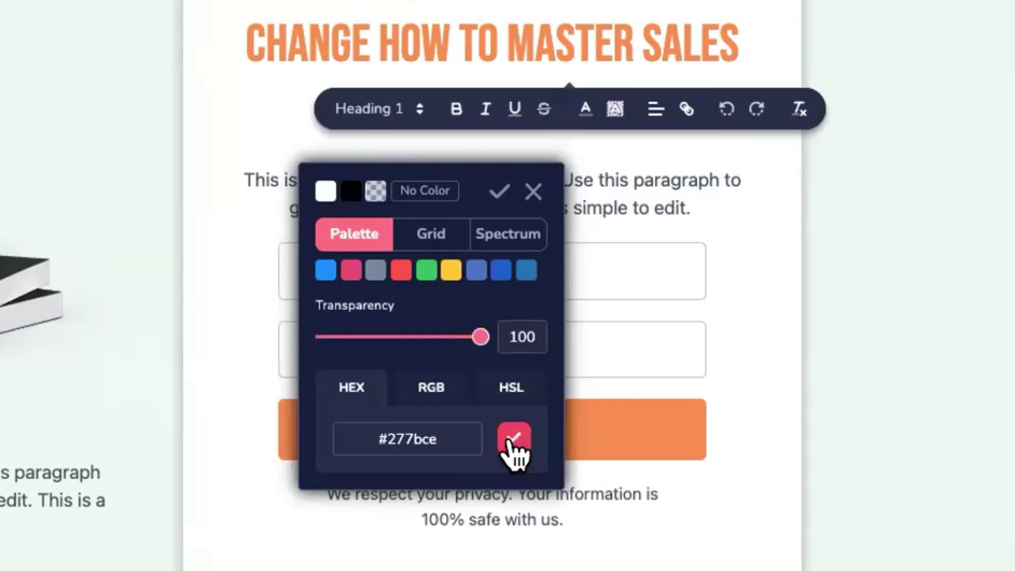
{"action": "left_click", "coordinate": [497, 193]}
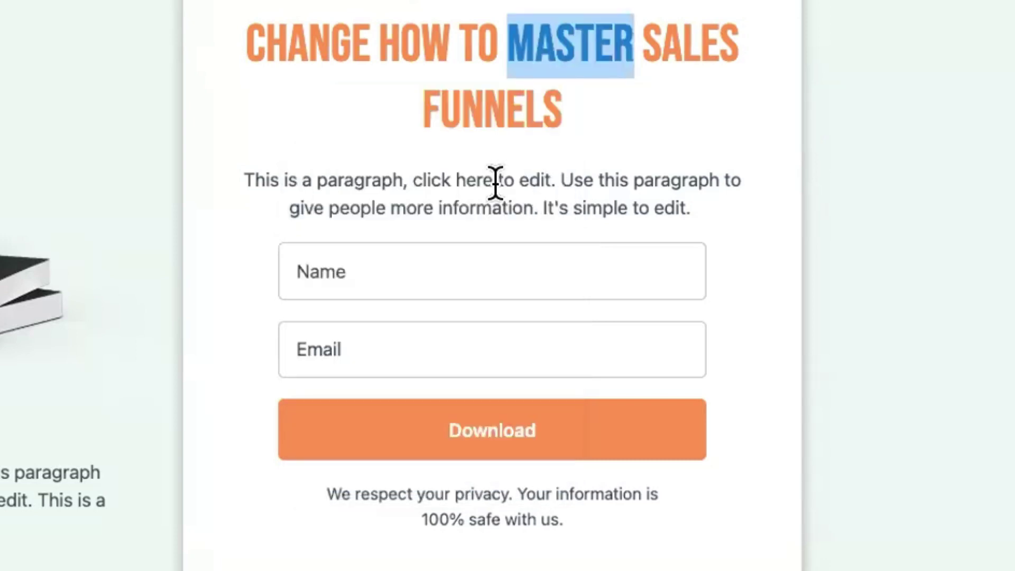
{"action": "left_click", "coordinate": [646, 116]}
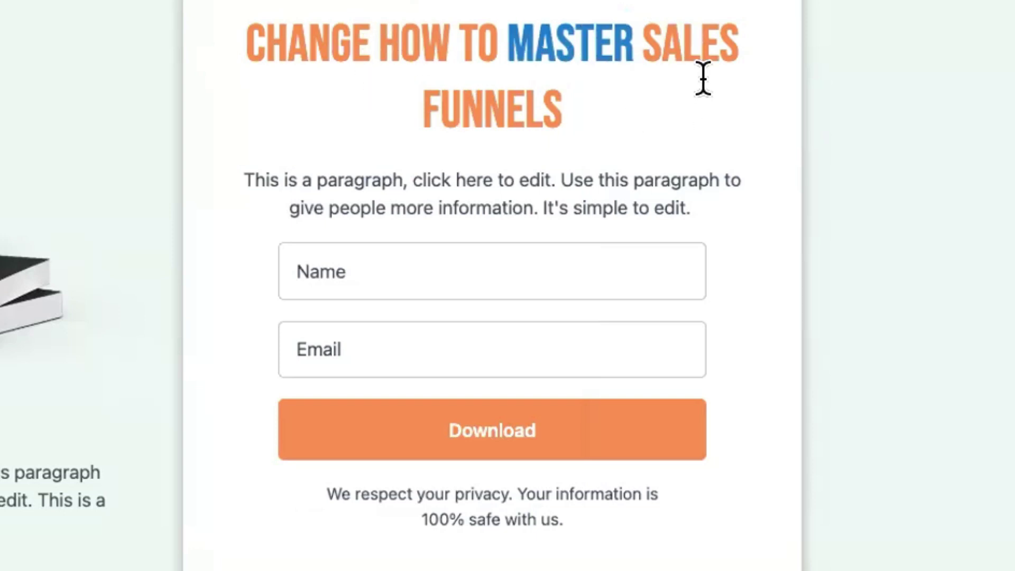
Add H1, H2, H3 and H4 heading elements above the opt-in card's main heading, plus a heading above the star rating
{"action": "triple_click", "coordinate": [454, 38]}
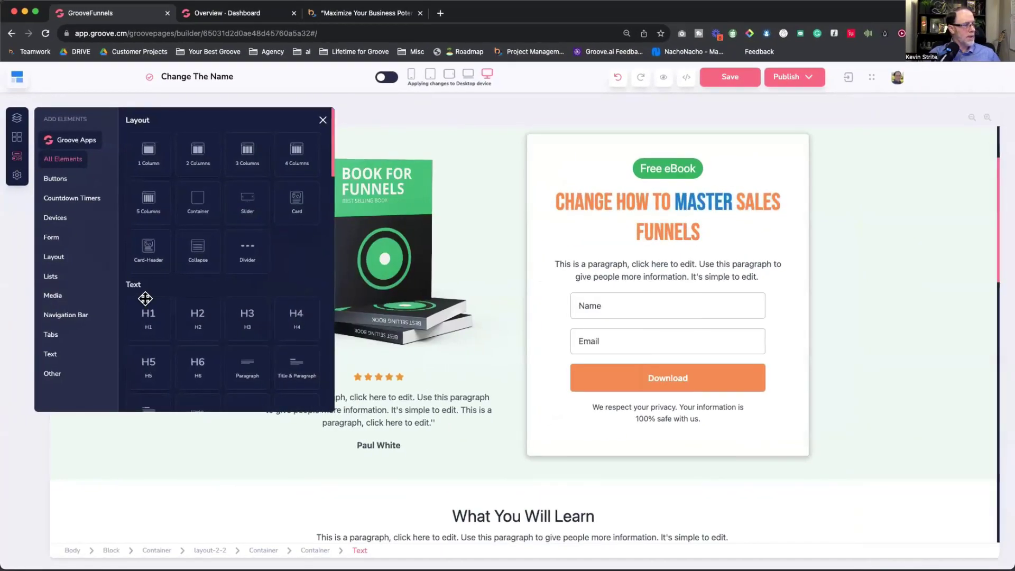
{"action": "scroll", "coordinate": [180, 270], "scroll_direction": "down", "scroll_amount": 4}
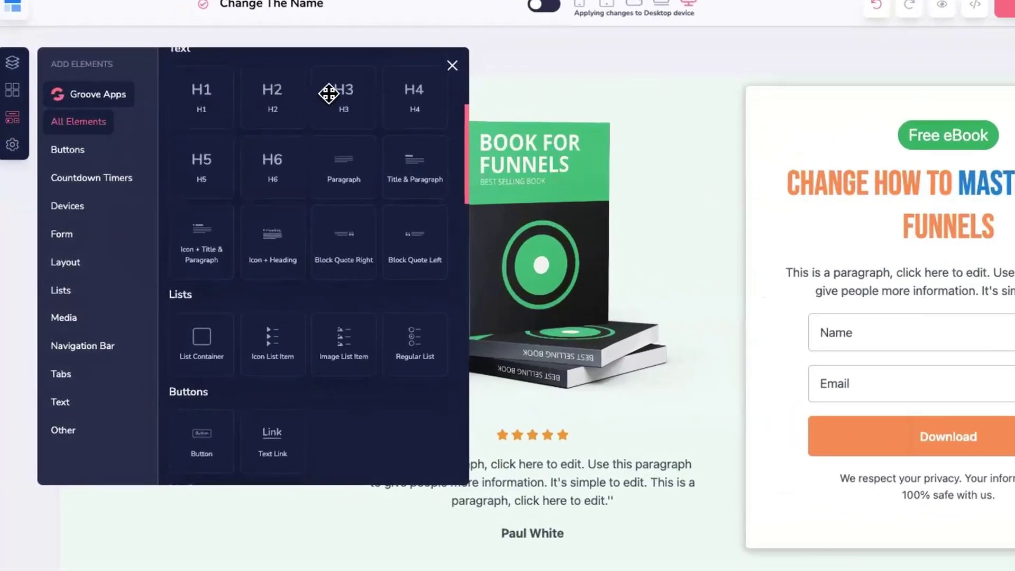
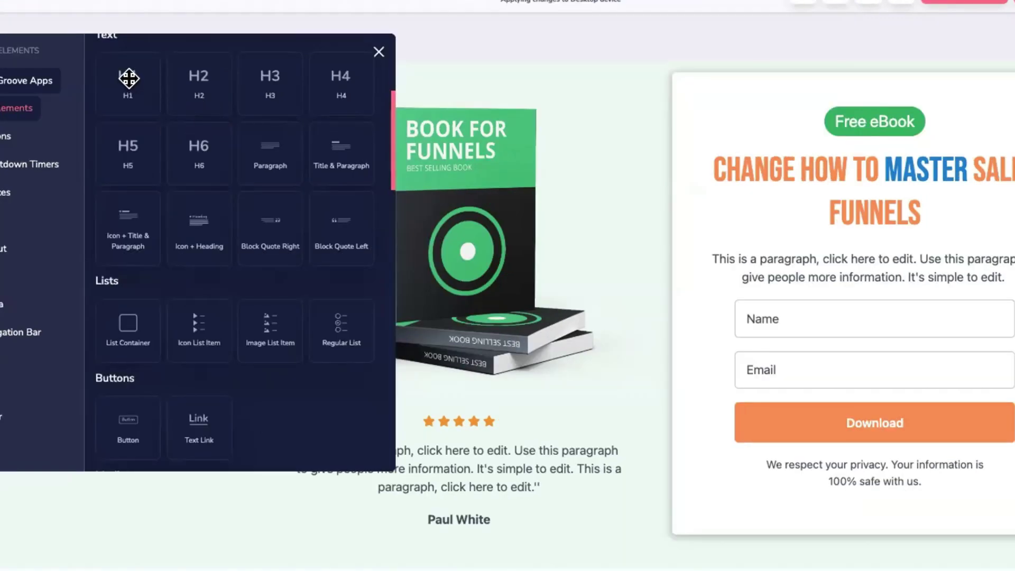
{"action": "mouse_move", "coordinate": [128, 79]}
{"action": "left_mouse_down"}
{"action": "mouse_move", "coordinate": [355, 138]}
{"action": "mouse_move", "coordinate": [828, 158]}
{"action": "left_mouse_up"}
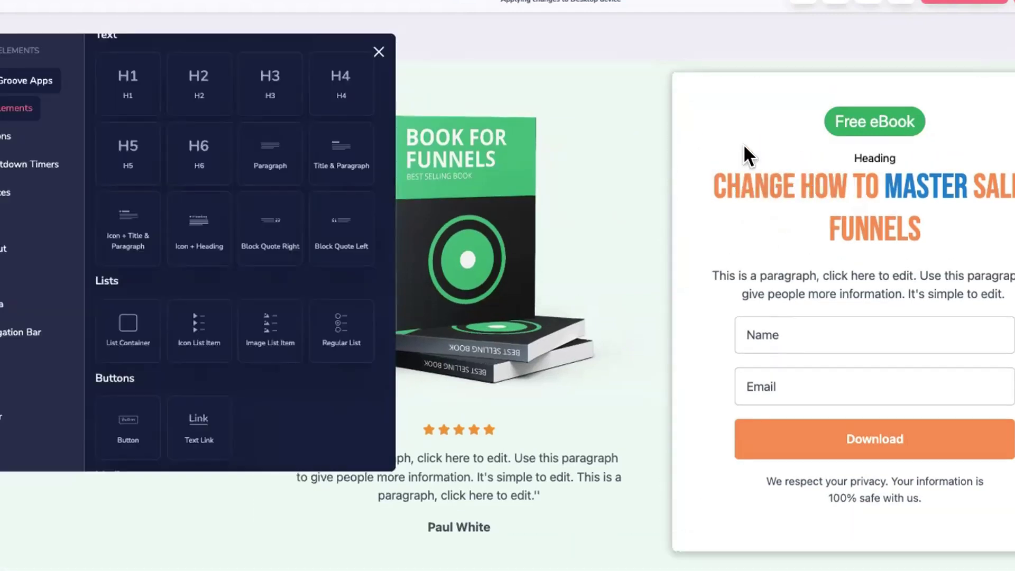
{"action": "mouse_move", "coordinate": [744, 144]}
{"action": "left_mouse_down"}
{"action": "mouse_move", "coordinate": [807, 182]}
{"action": "mouse_move", "coordinate": [846, 179]}
{"action": "left_mouse_up"}
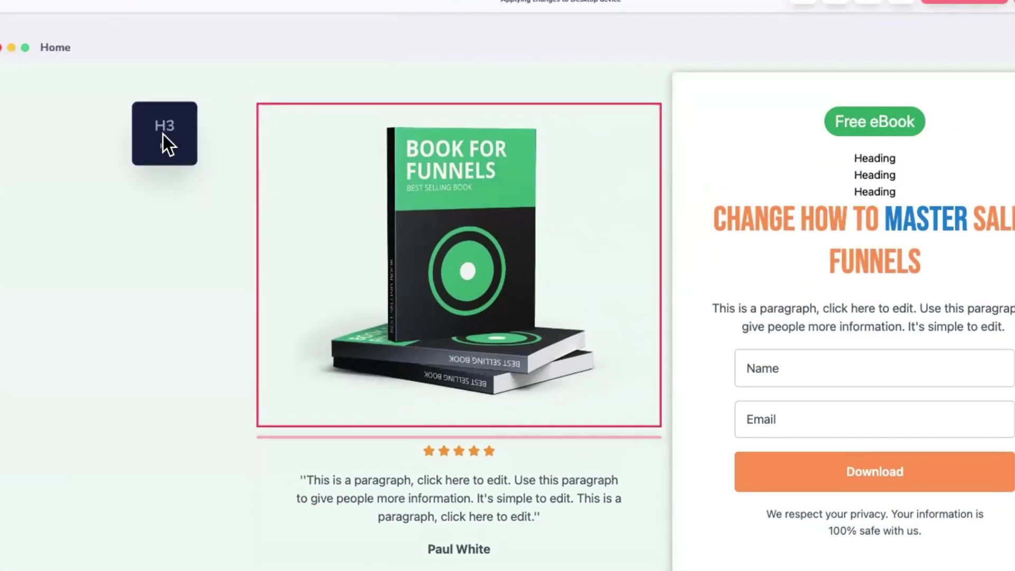
{"action": "left_click_drag", "start_coordinate": [163, 134], "coordinate": [167, 136]}
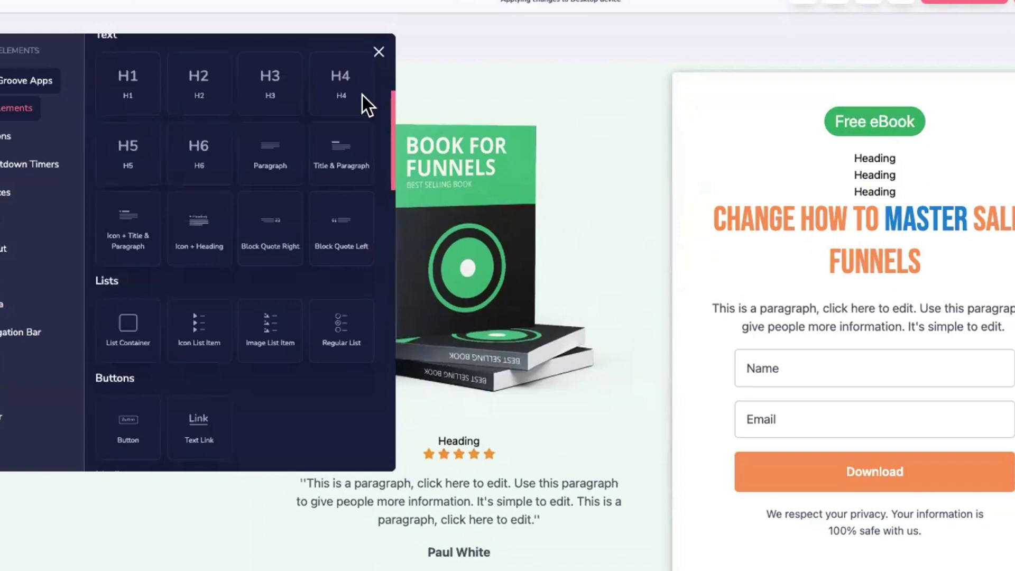
{"action": "left_click_drag", "start_coordinate": [363, 95], "coordinate": [857, 201]}
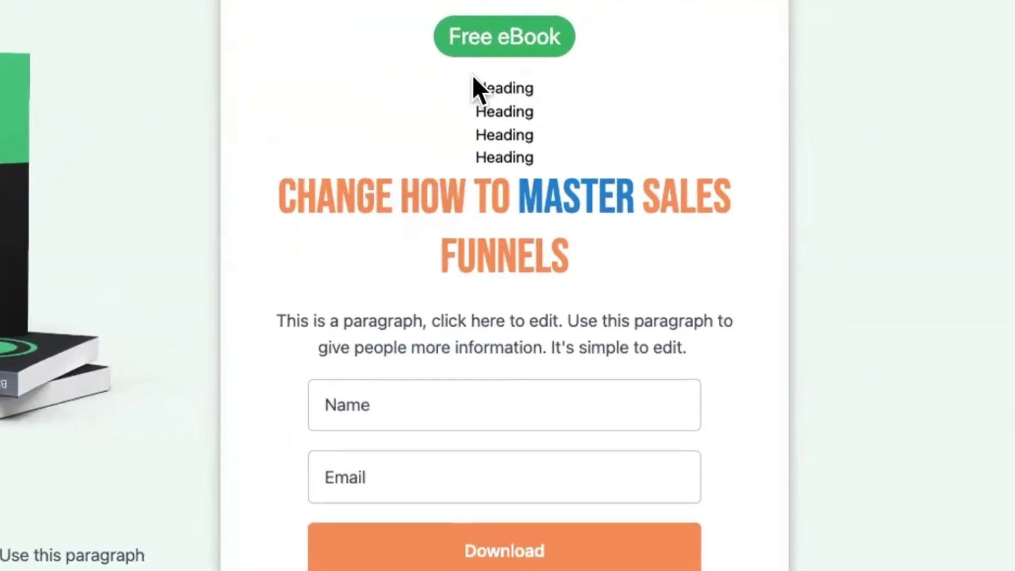
Examine which heading tag is assigned to the first added heading and to the card's main heading
{"action": "left_click", "coordinate": [504, 87]}
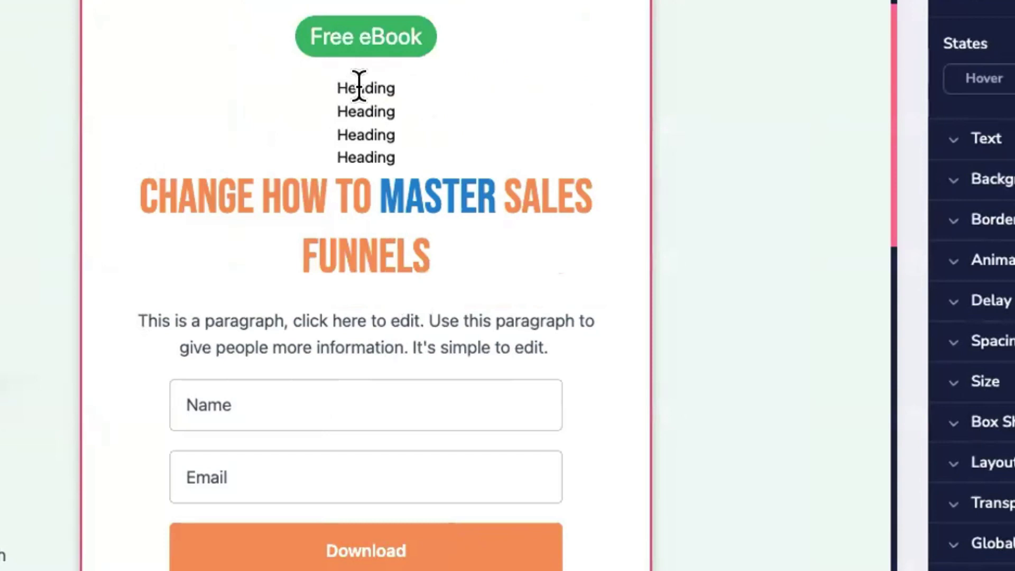
{"action": "double_click", "coordinate": [359, 86]}
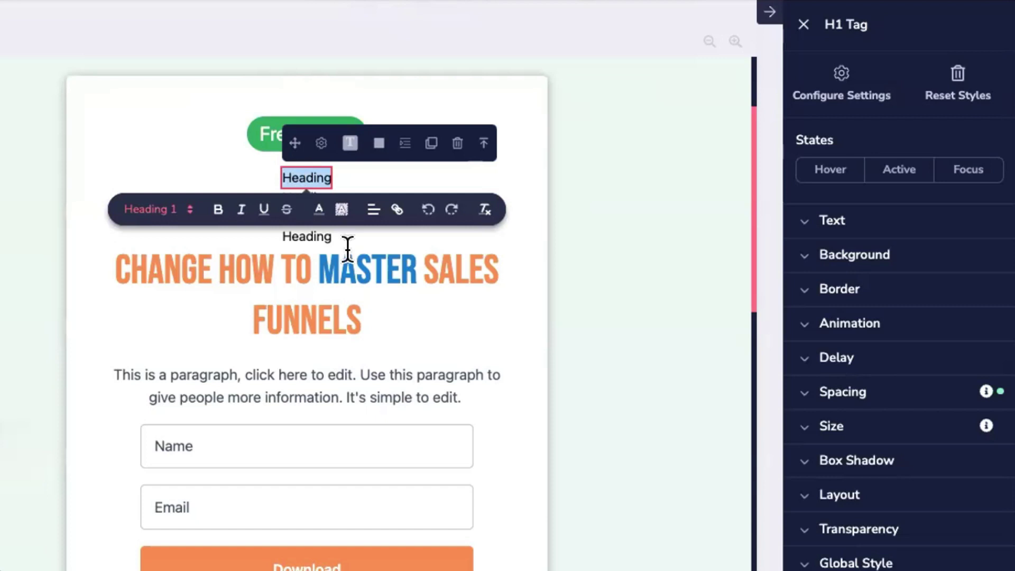
{"action": "scroll", "coordinate": [297, 284], "scroll_direction": "down", "scroll_amount": 2}
{"action": "left_click", "coordinate": [291, 234]}
{"action": "double_click", "coordinate": [291, 240]}
{"action": "triple_click", "coordinate": [291, 241]}
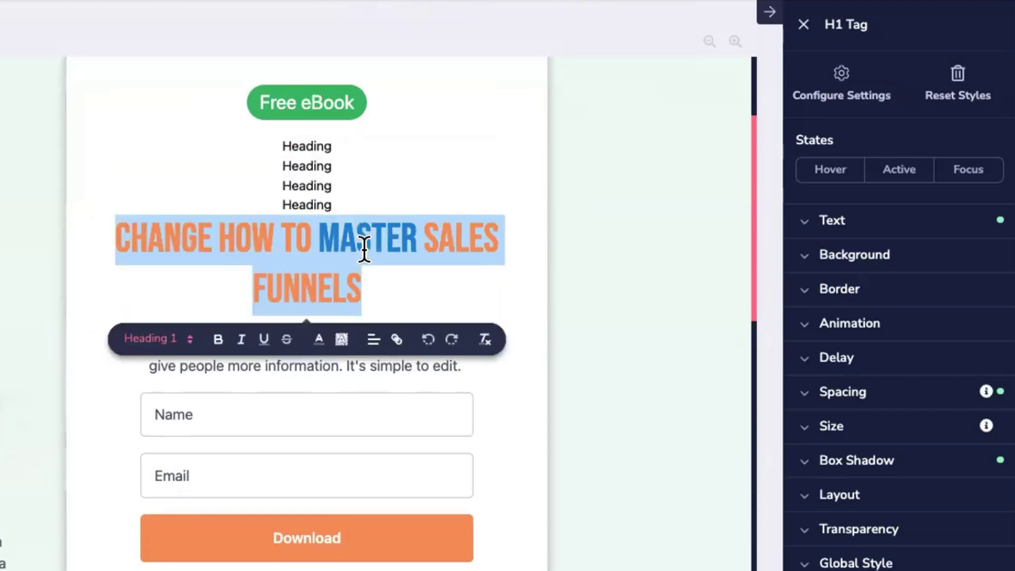
{"action": "triple_click", "coordinate": [284, 240]}
{"action": "left_click_drag", "start_coordinate": [823, 24], "coordinate": [869, 21]}
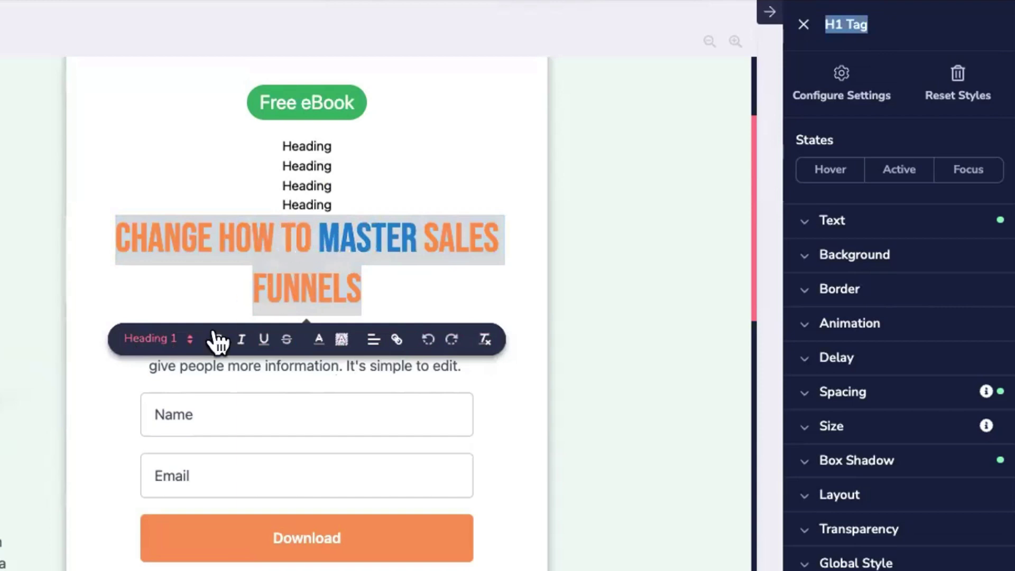
Switch the main heading's text format to Normal, and then restore it to Heading 1
{"action": "left_click", "coordinate": [189, 339]}
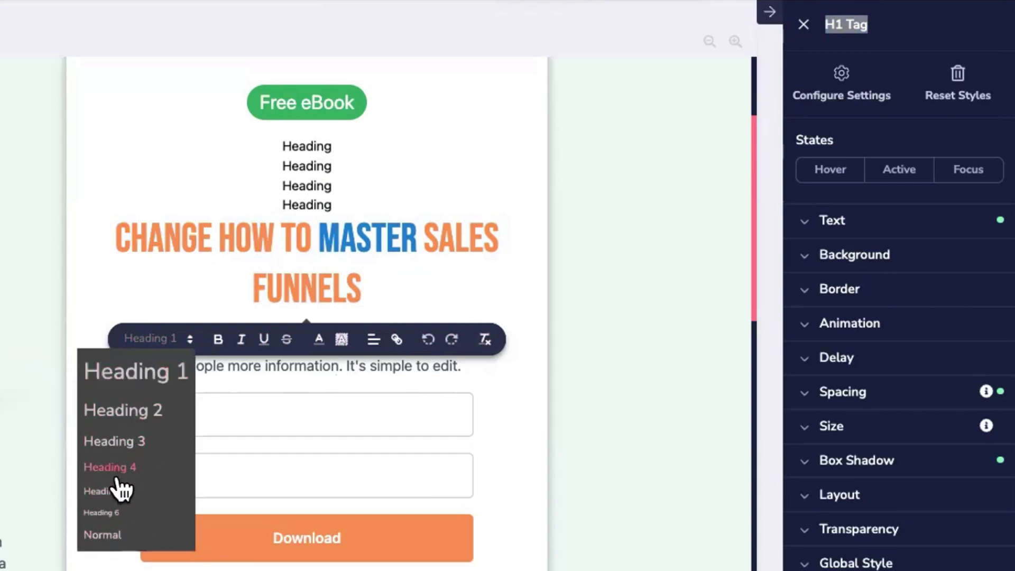
{"action": "left_click", "coordinate": [104, 532]}
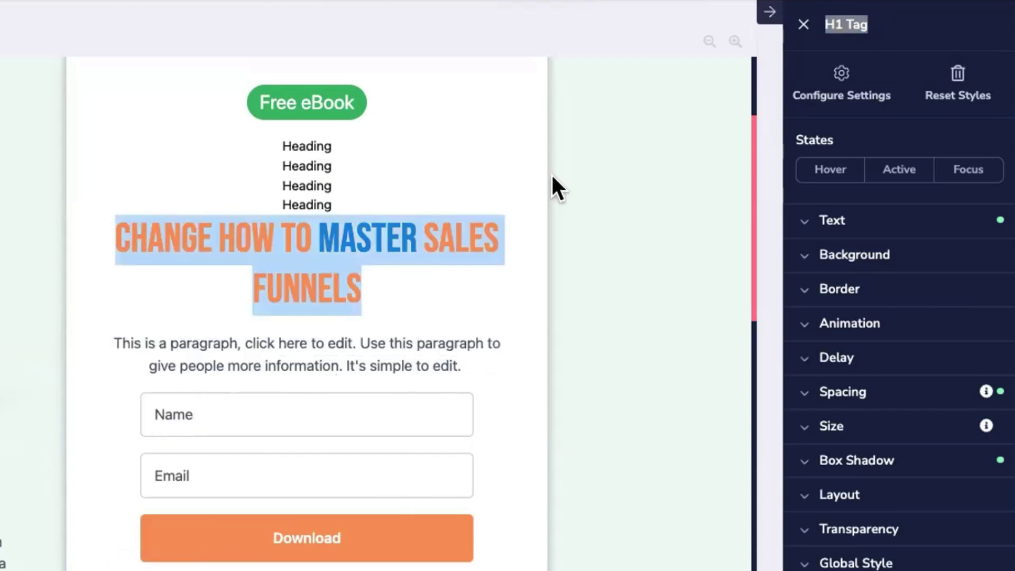
{"action": "triple_click", "coordinate": [276, 240]}
{"action": "left_click", "coordinate": [147, 340]}
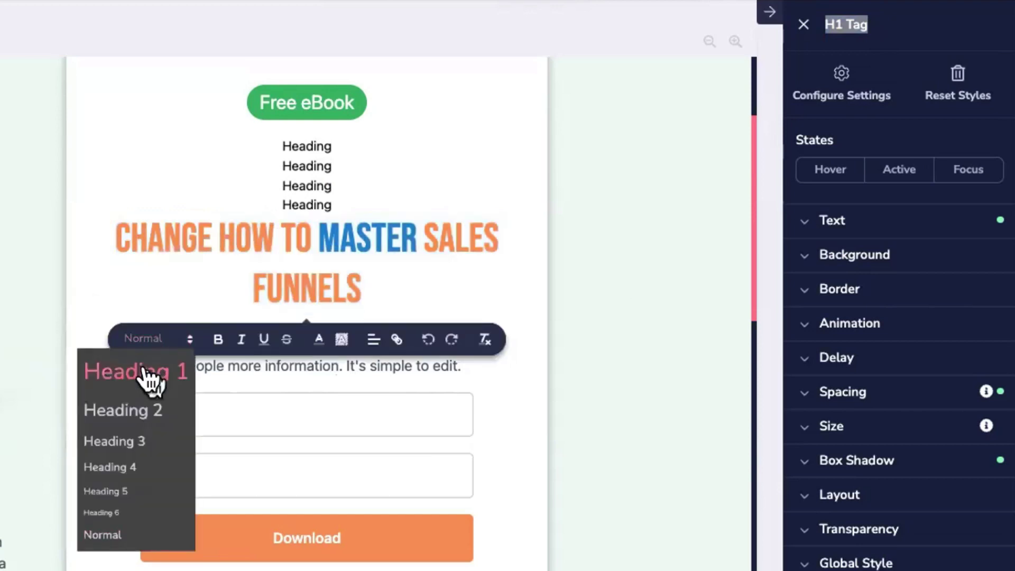
{"action": "left_click", "coordinate": [151, 373]}
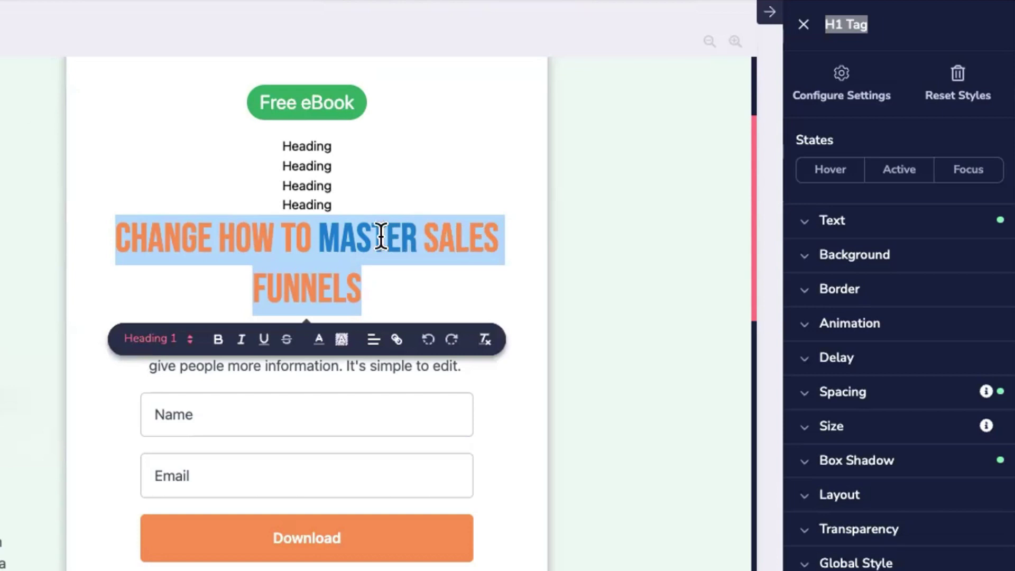
Save the main heading's styling as a new global style named H1
{"action": "left_click", "coordinate": [799, 227]}
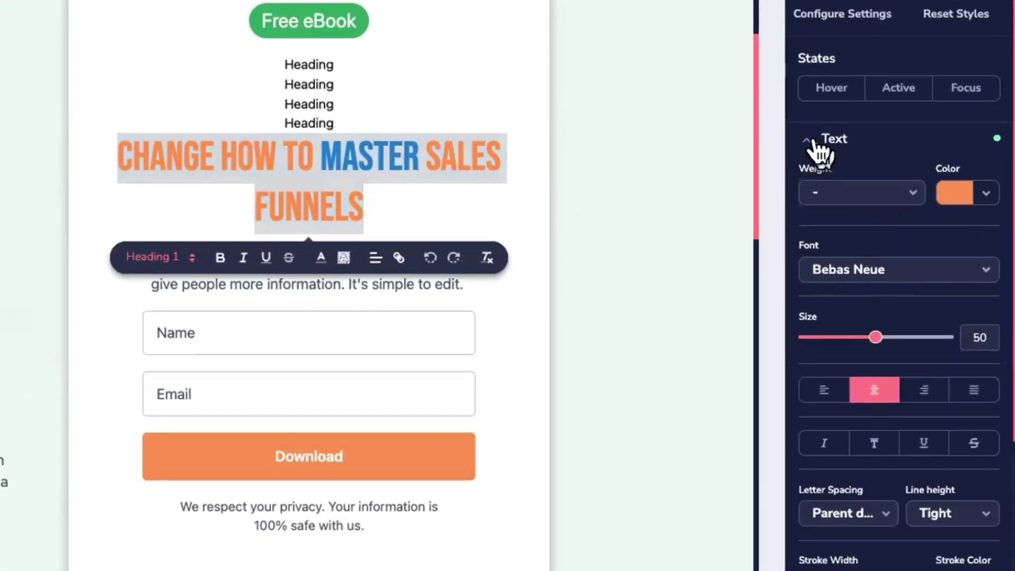
{"action": "left_click", "coordinate": [825, 221]}
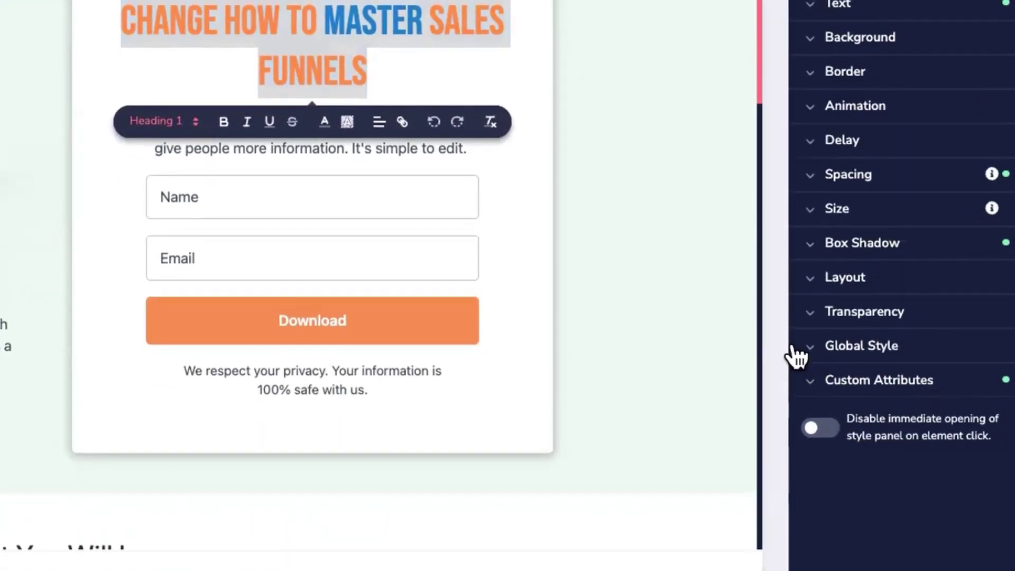
{"action": "left_click", "coordinate": [814, 349]}
{"action": "left_click", "coordinate": [851, 383]}
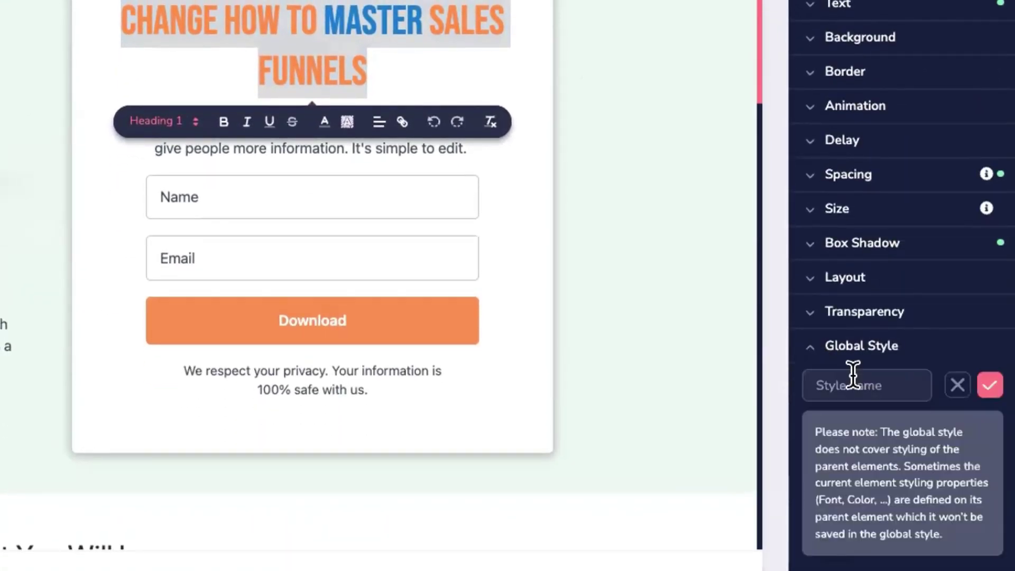
{"action": "scroll", "coordinate": [852, 376], "scroll_direction": "down", "scroll_amount": 2}
{"action": "left_click", "coordinate": [820, 298]}
{"action": "type", "text": "H1"}
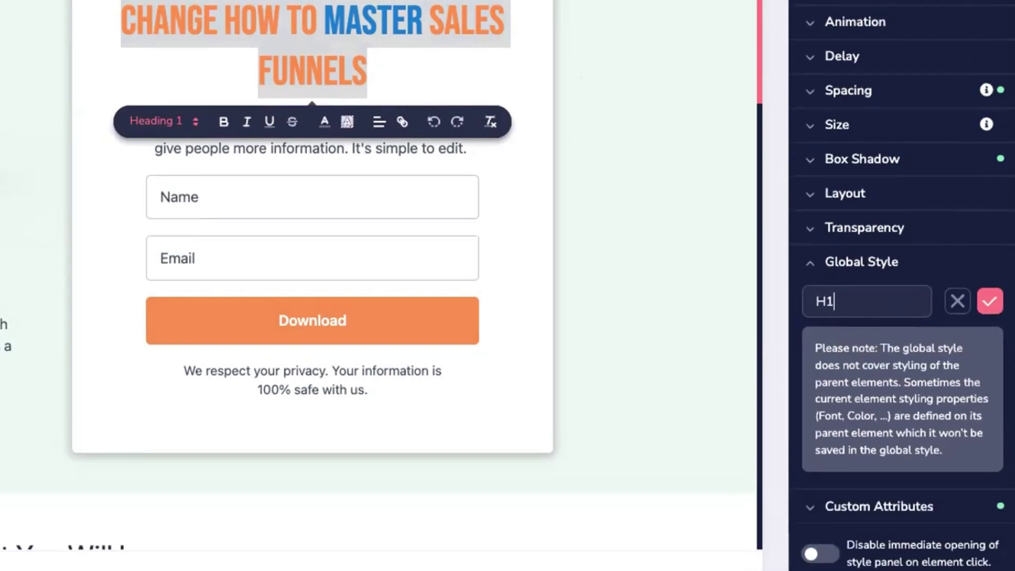
{"action": "key", "text": "Return"}
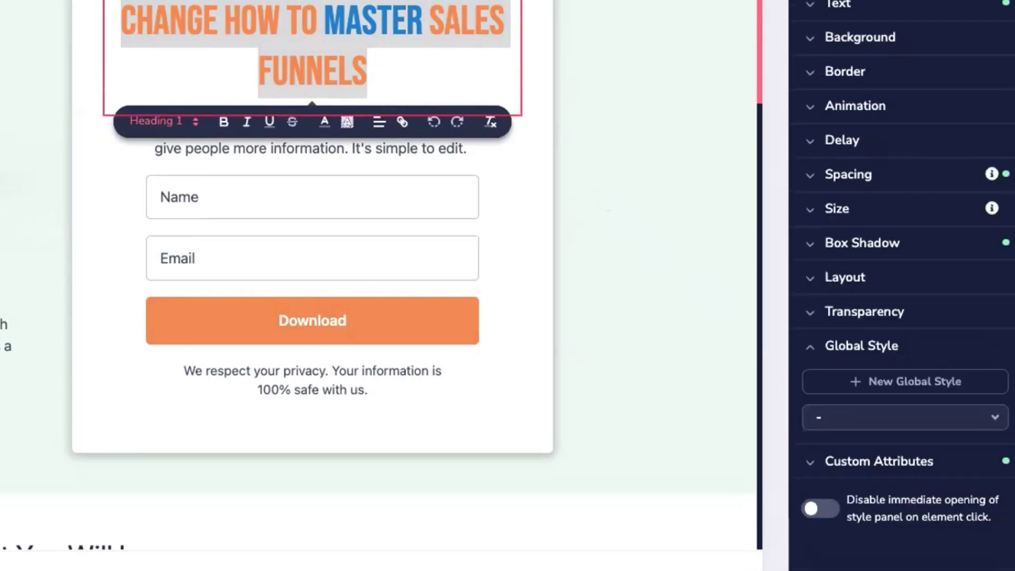
{"action": "left_click", "coordinate": [894, 346]}
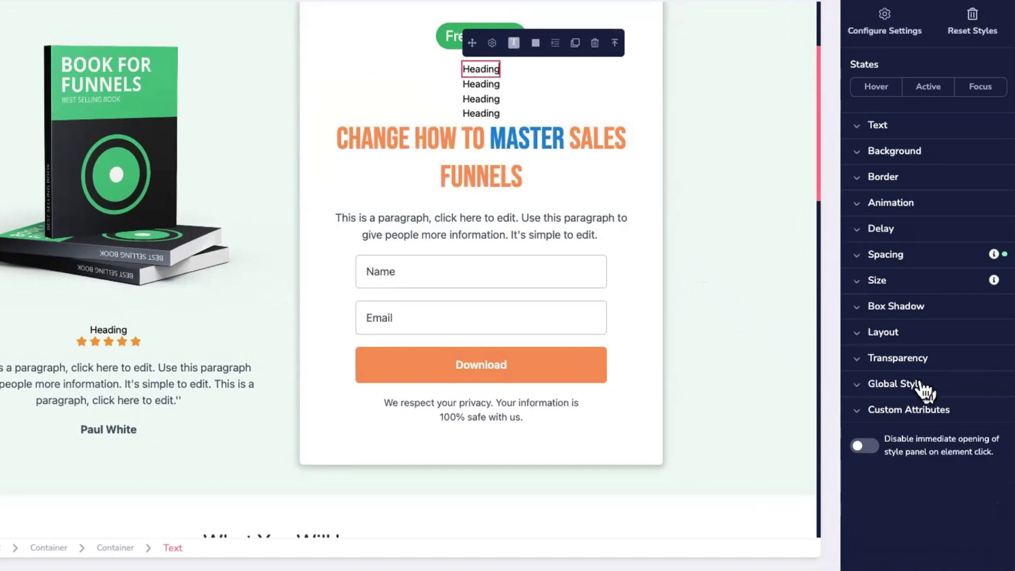
Apply the H1 global style to the first added heading below the Free eBook badge
{"action": "left_click", "coordinate": [907, 385]}
{"action": "left_click", "coordinate": [952, 439]}
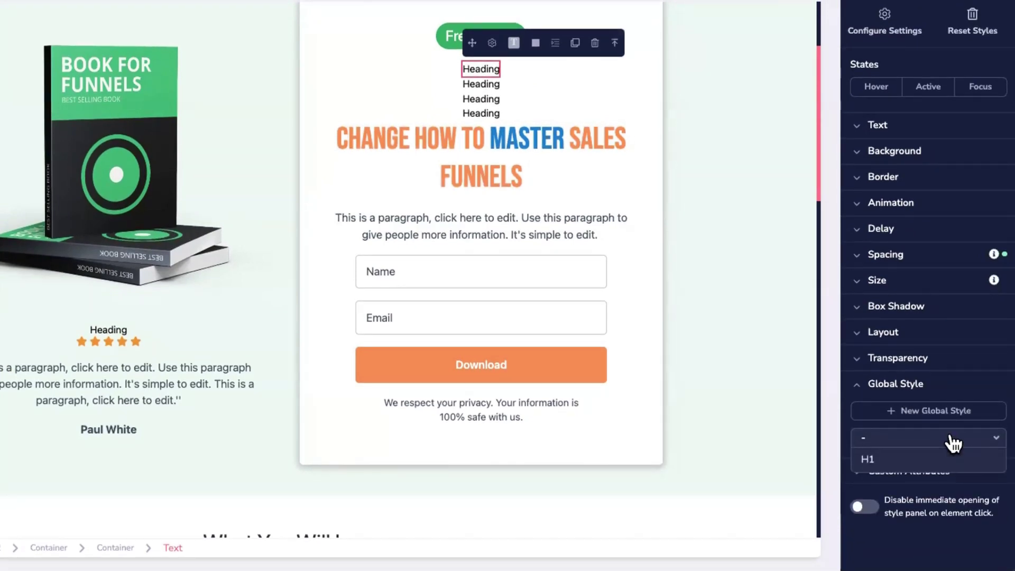
{"action": "left_click", "coordinate": [949, 459]}
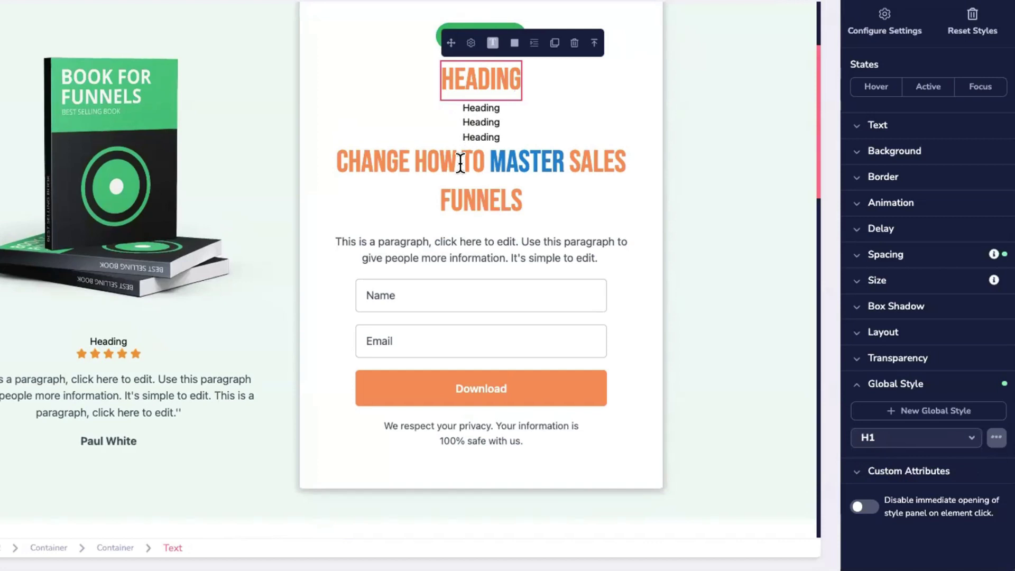
Color the word "Change" in the card's main heading blue
{"action": "left_click", "coordinate": [490, 159]}
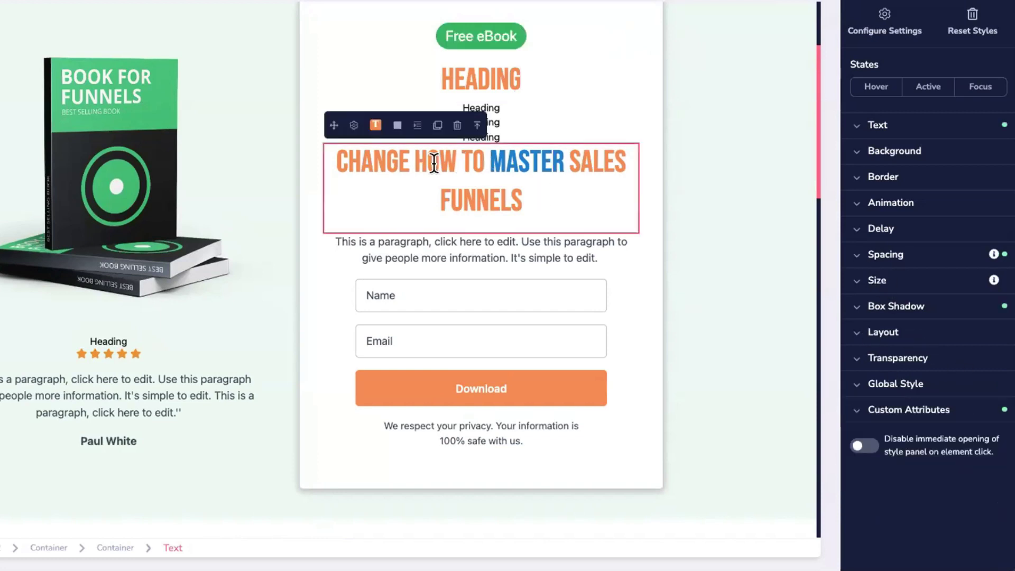
{"action": "left_click", "coordinate": [539, 106]}
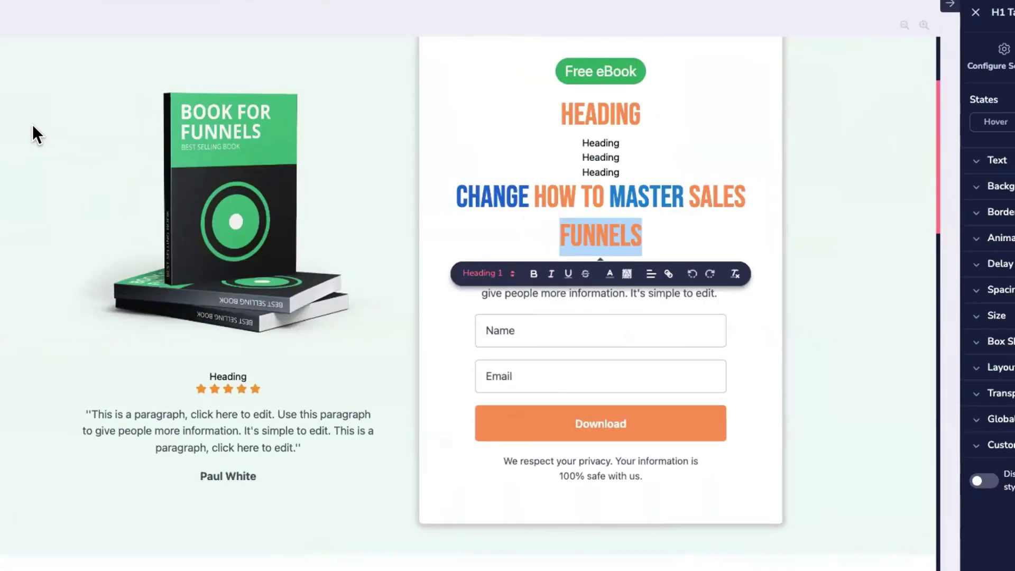
{"action": "key", "text": "super+Tab"}
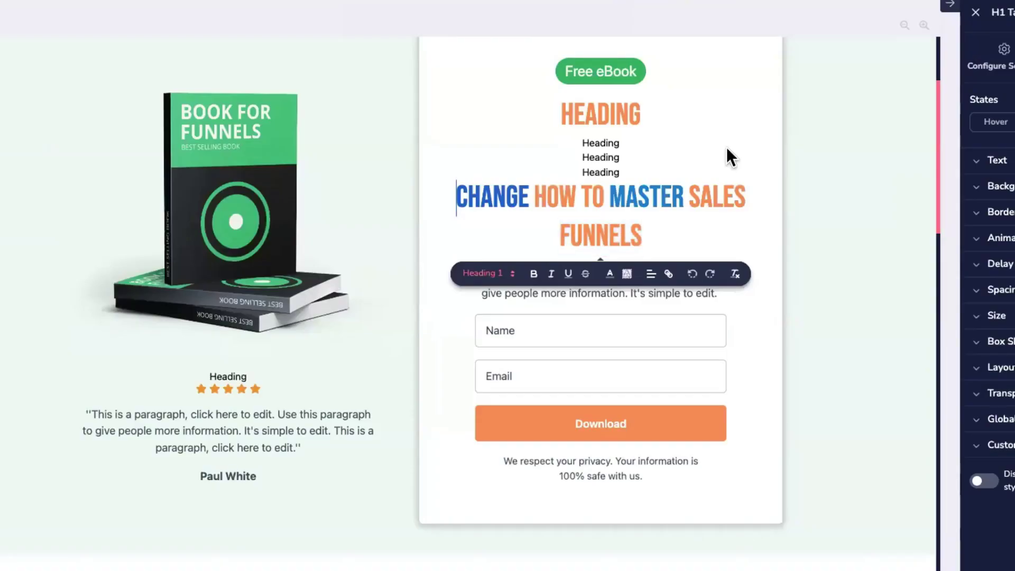
{"action": "left_click", "coordinate": [734, 145]}
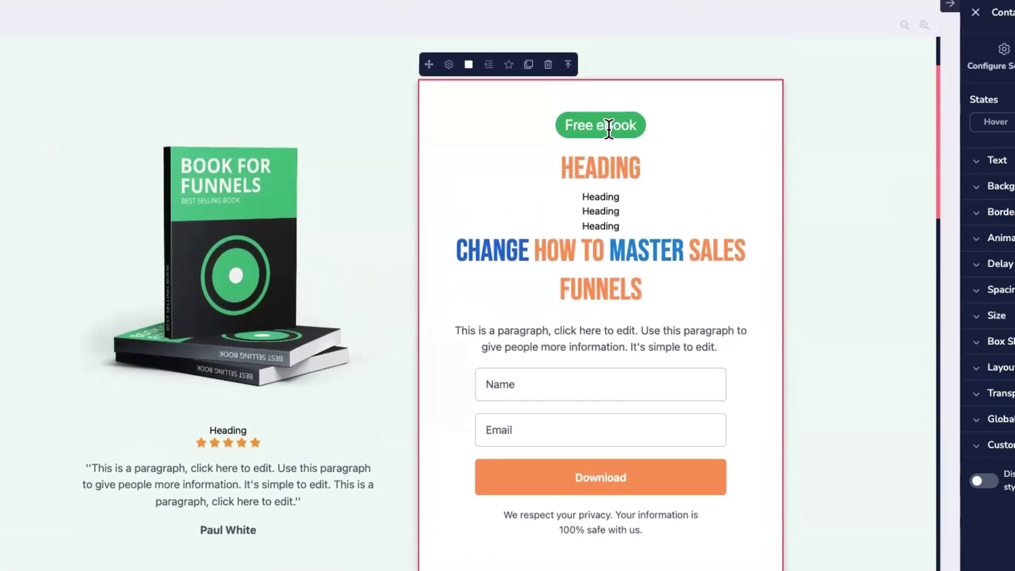
Delete the four added placeholder headings between the Free eBook badge and the main heading
{"action": "left_click", "coordinate": [600, 124]}
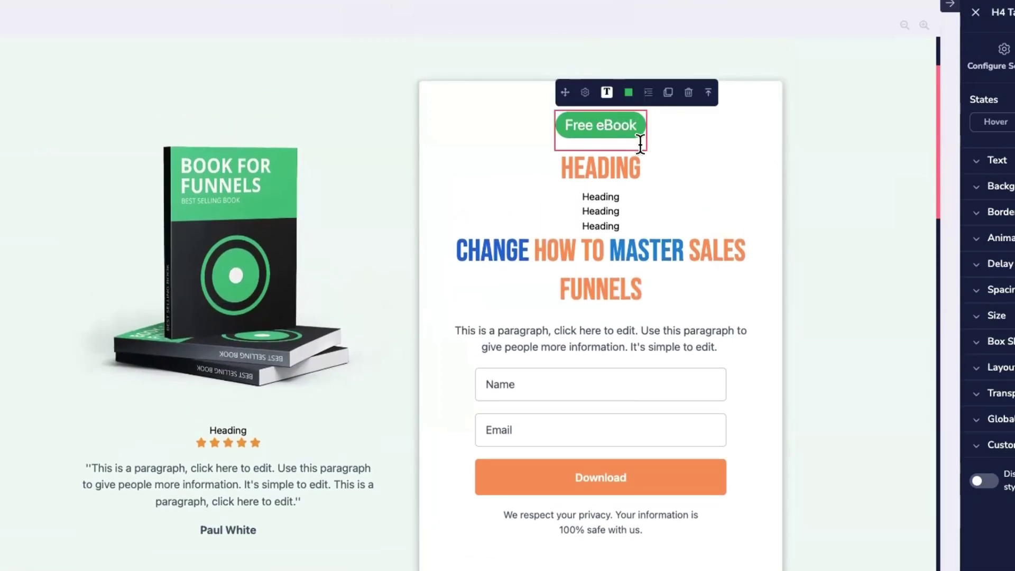
{"action": "left_click", "coordinate": [614, 170]}
{"action": "left_click", "coordinate": [694, 134]}
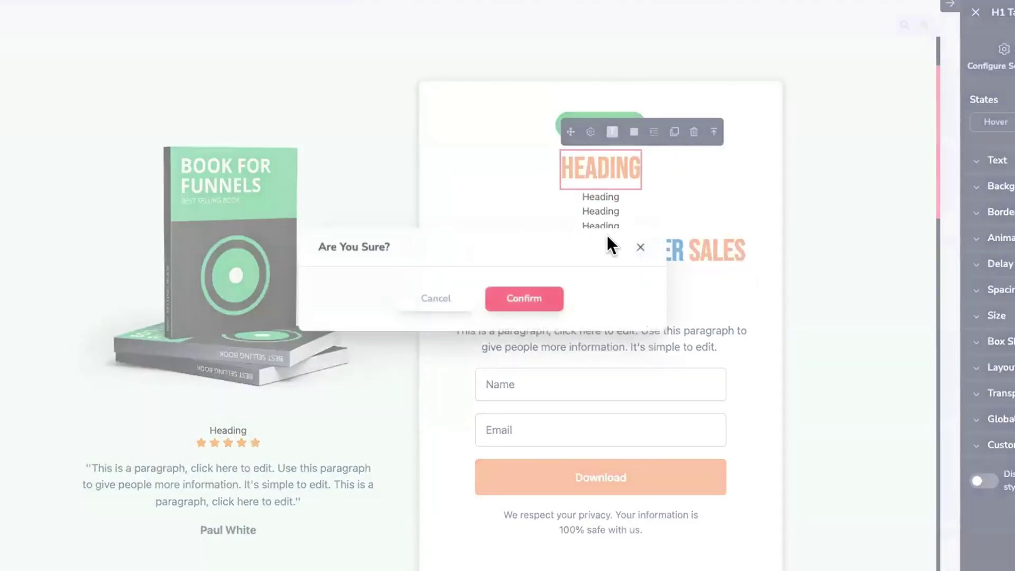
{"action": "left_click", "coordinate": [522, 297]}
{"action": "left_click", "coordinate": [707, 135]}
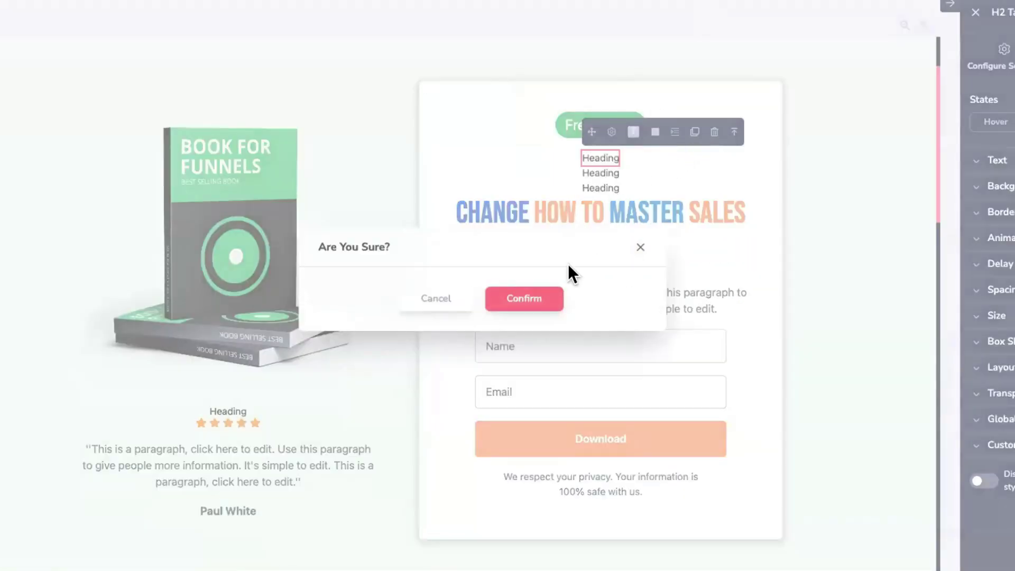
{"action": "left_click", "coordinate": [521, 297]}
{"action": "left_click", "coordinate": [689, 157]}
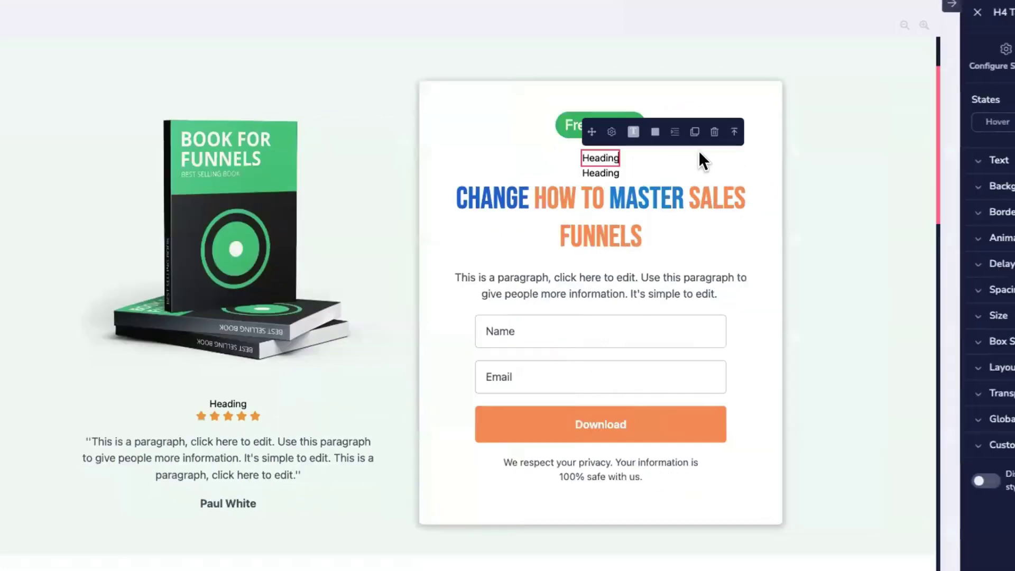
{"action": "left_click", "coordinate": [714, 132]}
{"action": "left_click", "coordinate": [527, 297]}
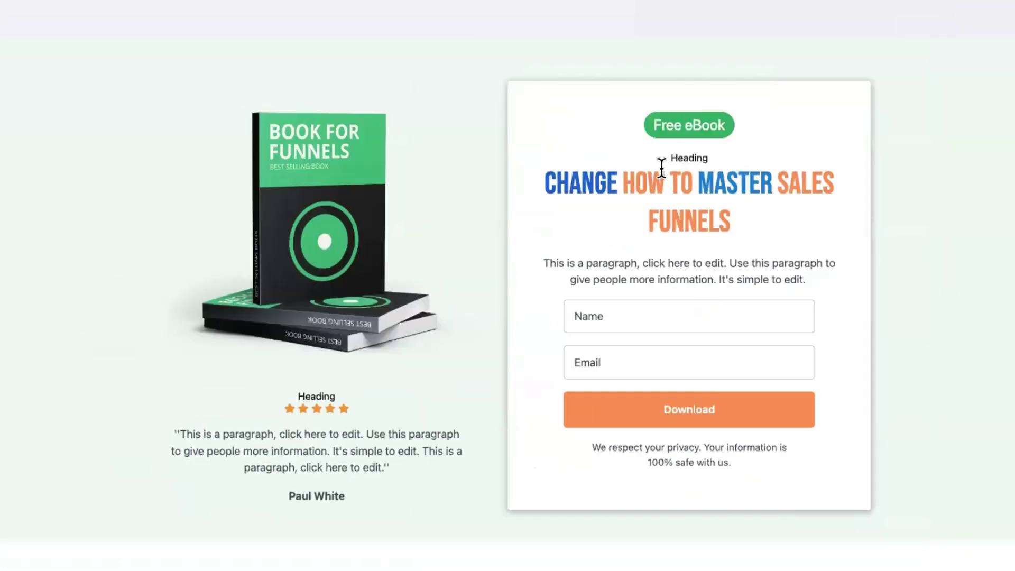
{"action": "left_click", "coordinate": [679, 157]}
{"action": "left_click", "coordinate": [714, 132]}
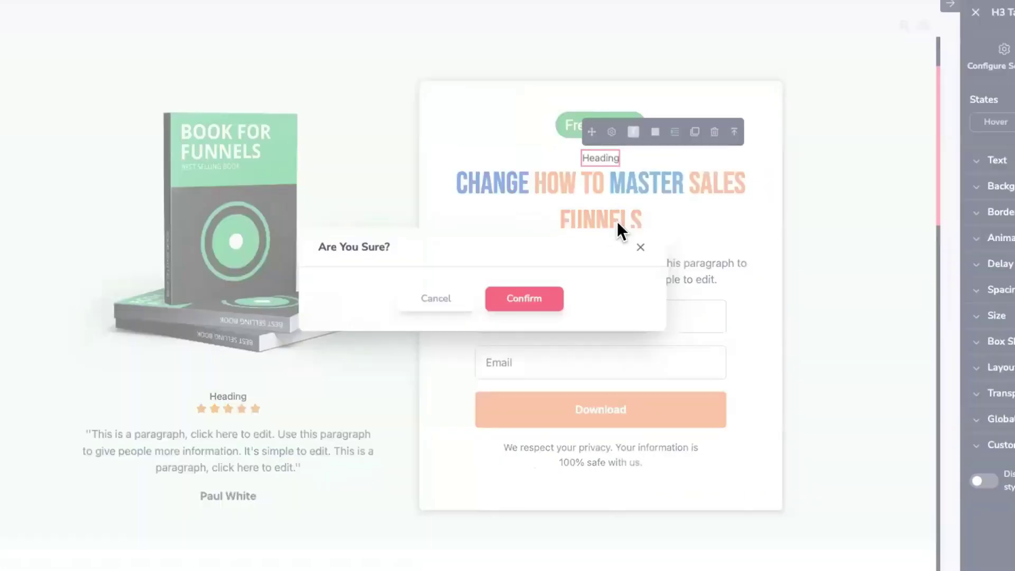
{"action": "left_click", "coordinate": [525, 297]}
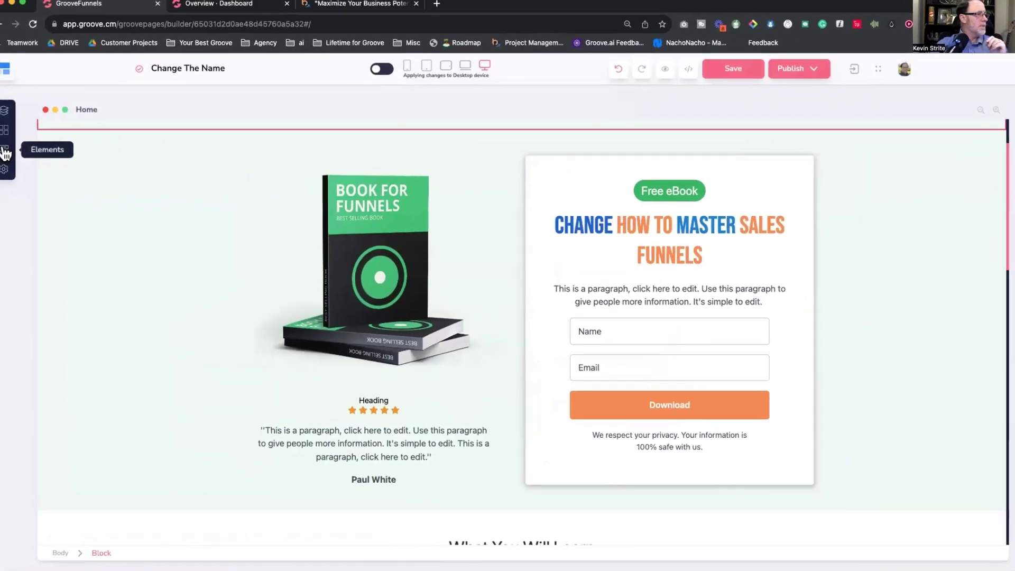
Add a standard Button element beneath the testimonial author's name, below the five-star review
{"action": "left_click", "coordinate": [17, 156]}
{"action": "left_click", "coordinate": [55, 178]}
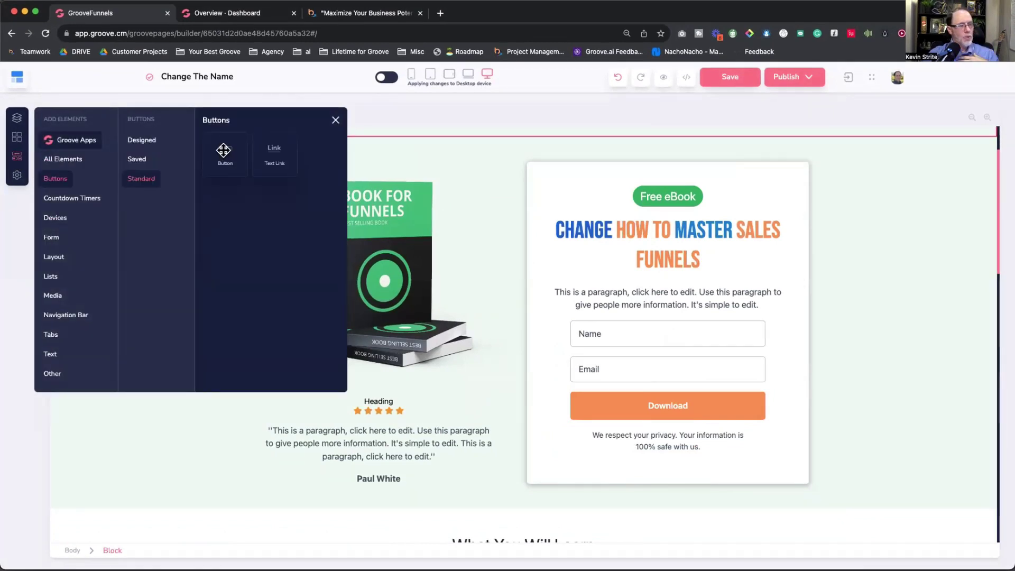
{"action": "left_click_drag", "start_coordinate": [224, 151], "coordinate": [373, 486]}
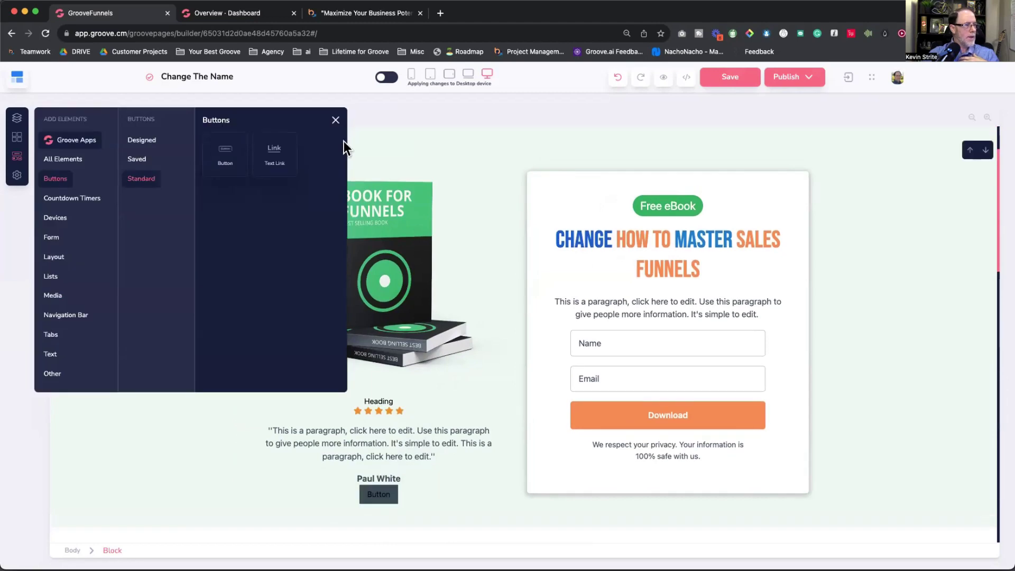
{"action": "left_click", "coordinate": [336, 121]}
{"action": "scroll", "coordinate": [414, 375], "scroll_direction": "down", "scroll_amount": 3}
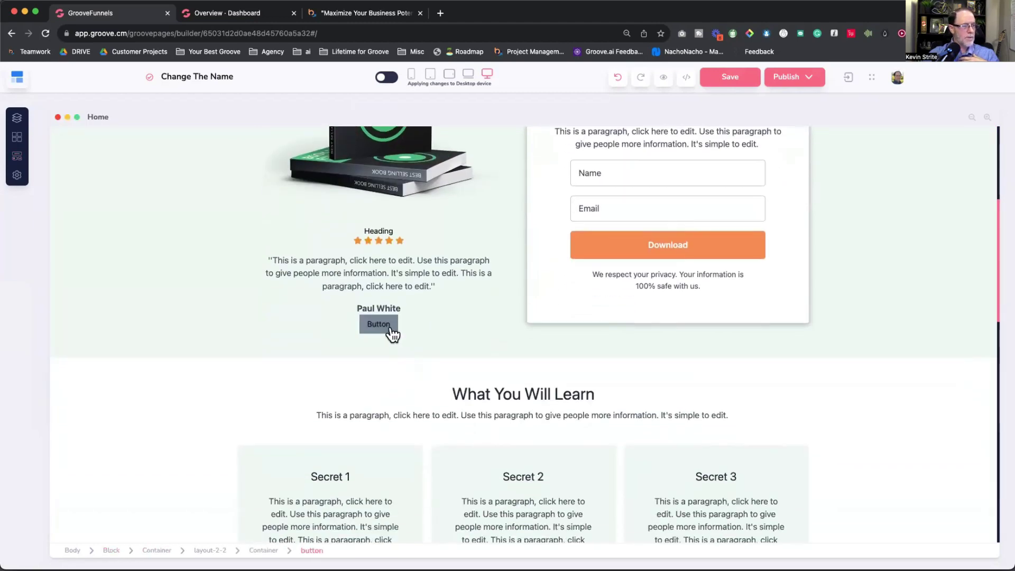
Compare the element type of the new button with that of the form's orange Download button
{"action": "left_click", "coordinate": [389, 331]}
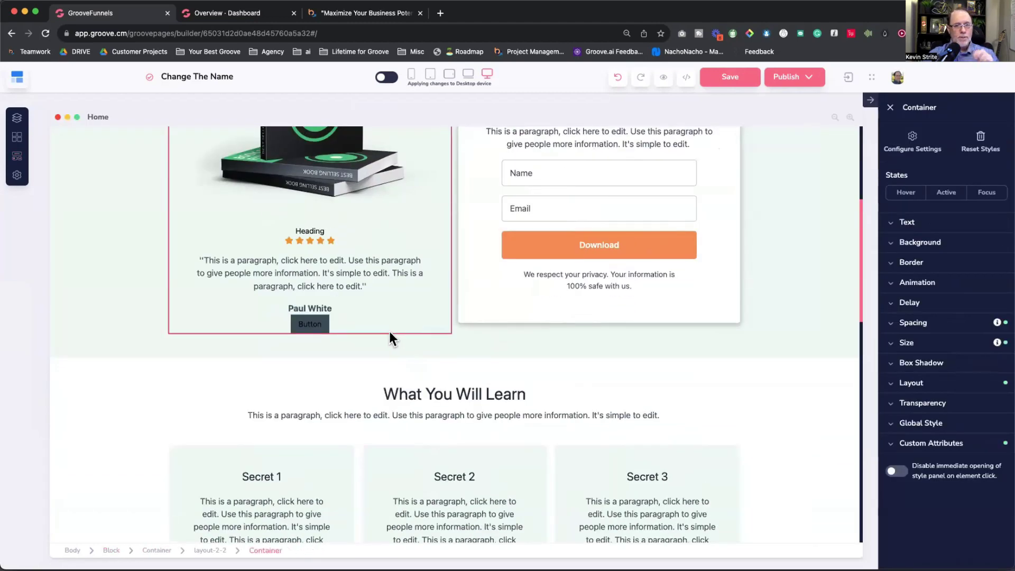
{"action": "left_click", "coordinate": [321, 329]}
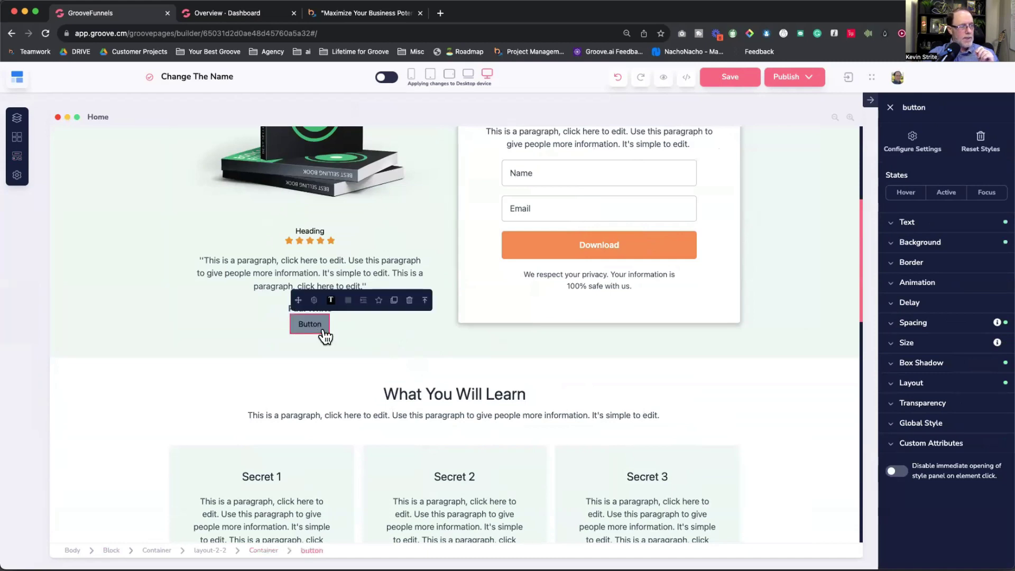
{"action": "left_click", "coordinate": [517, 257]}
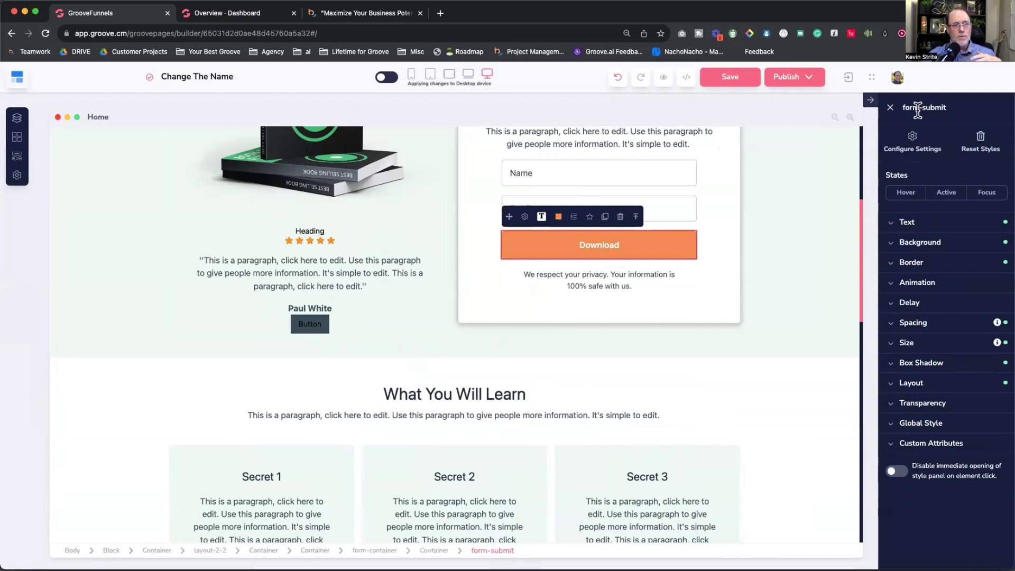
{"action": "left_click", "coordinate": [320, 329]}
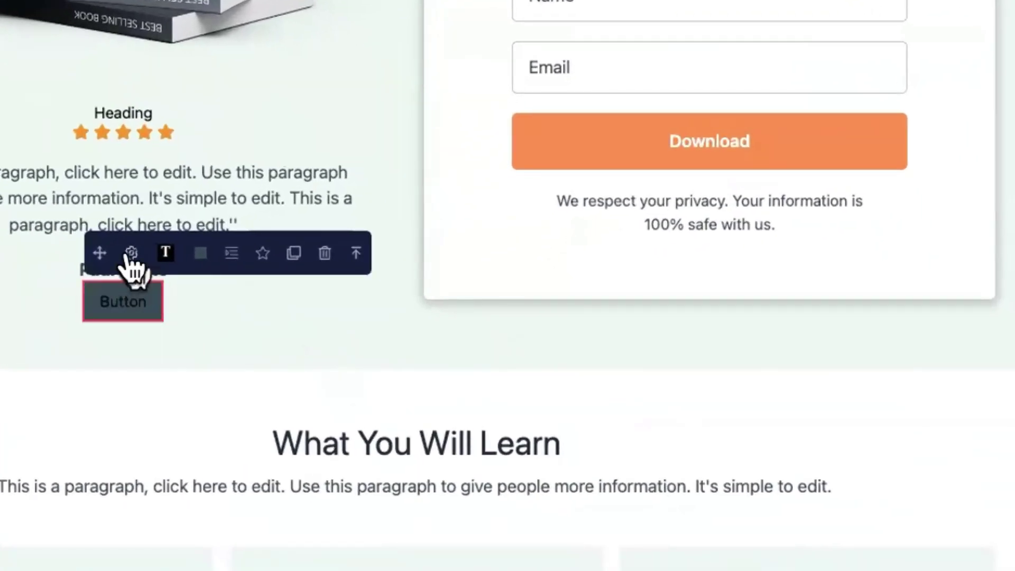
Review the new button's link options and try linking it to a Regular popup
{"action": "left_click", "coordinate": [130, 253]}
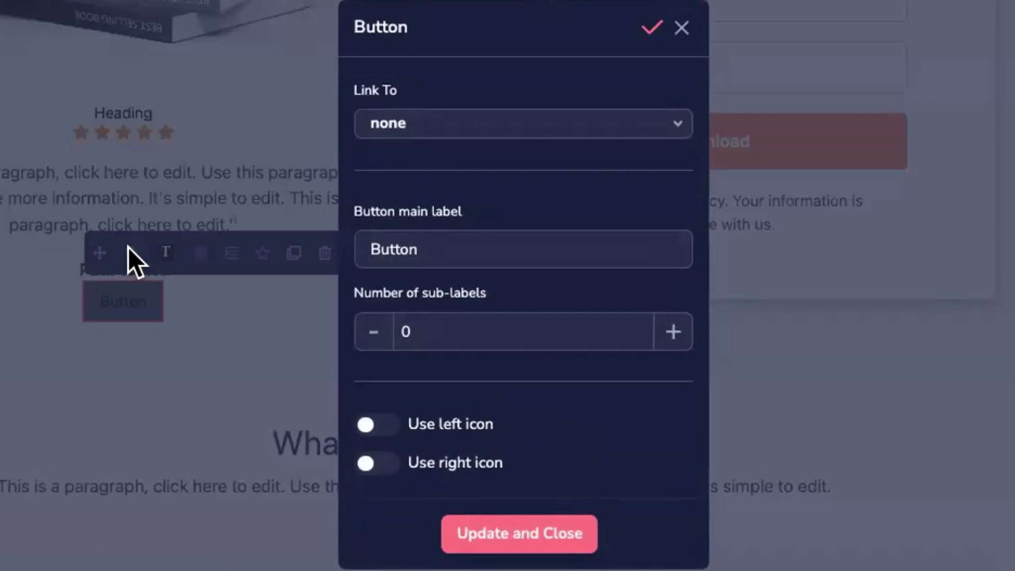
{"action": "left_click", "coordinate": [564, 127]}
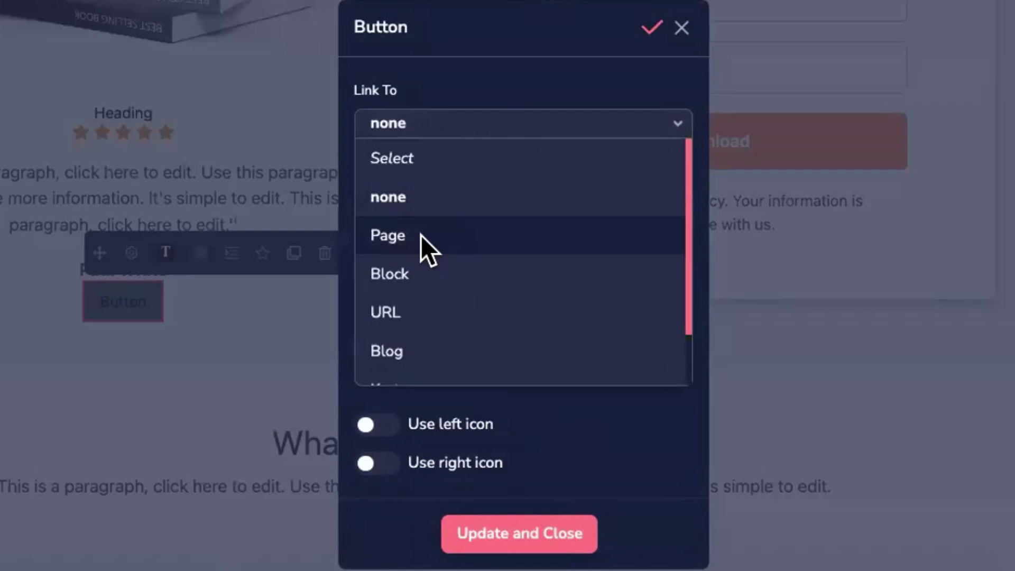
{"action": "scroll", "coordinate": [418, 272], "scroll_direction": "down", "scroll_amount": 2}
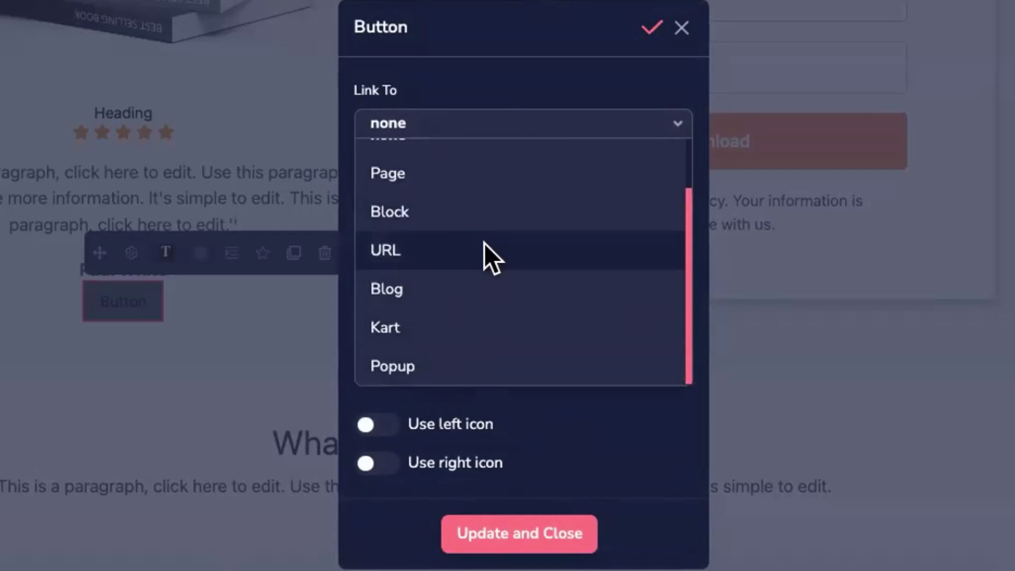
{"action": "scroll", "coordinate": [485, 243], "scroll_direction": "up", "scroll_amount": 2}
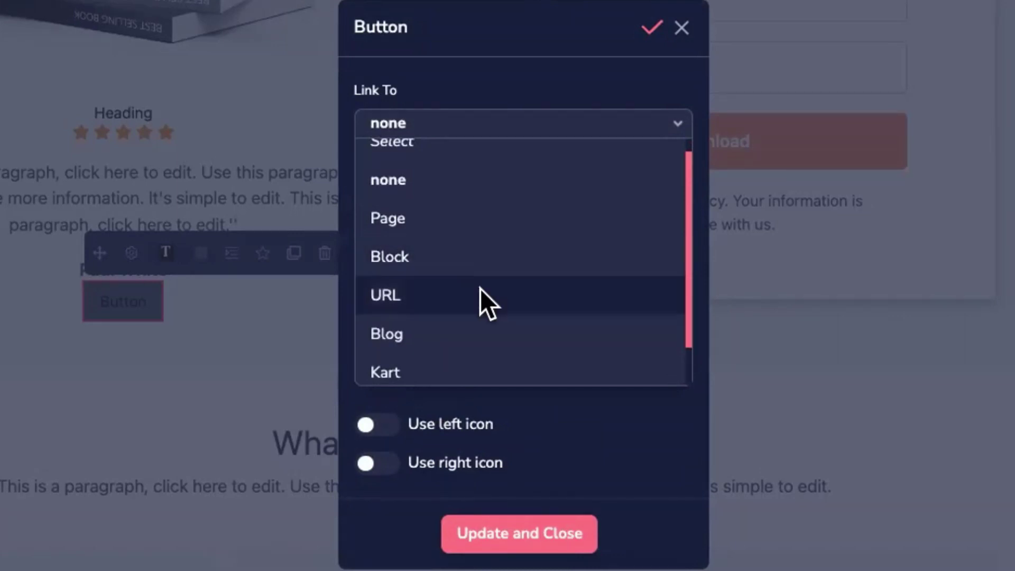
{"action": "scroll", "coordinate": [465, 298], "scroll_direction": "down", "scroll_amount": 1}
{"action": "left_click", "coordinate": [437, 365]}
{"action": "left_click", "coordinate": [440, 162]}
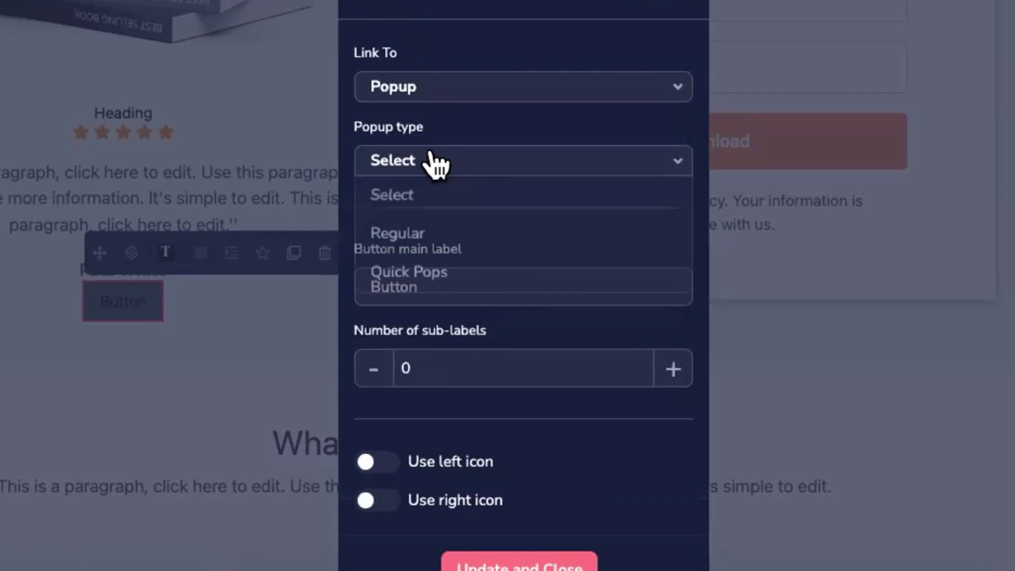
{"action": "left_click", "coordinate": [408, 228]}
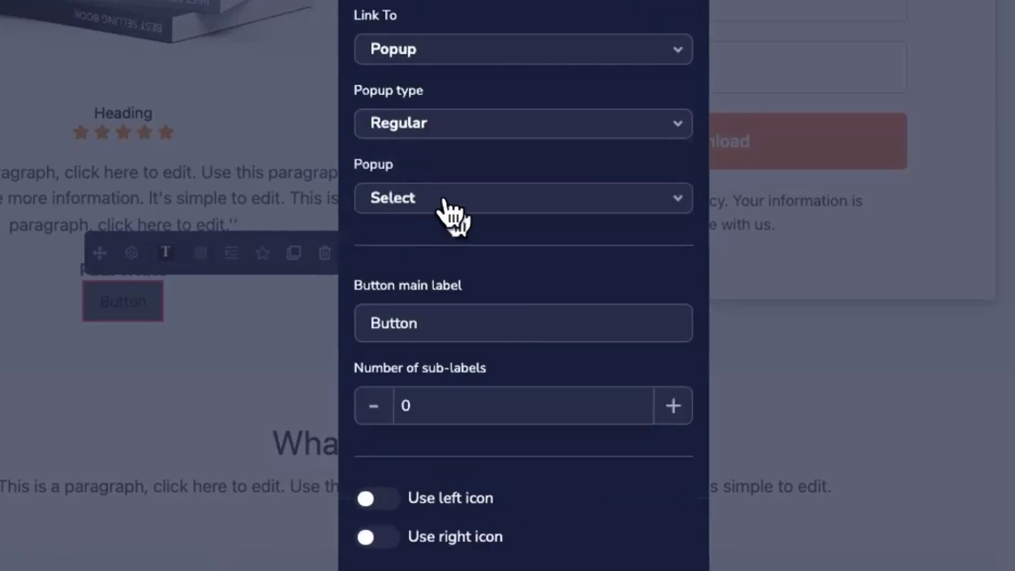
{"action": "left_click", "coordinate": [447, 198]}
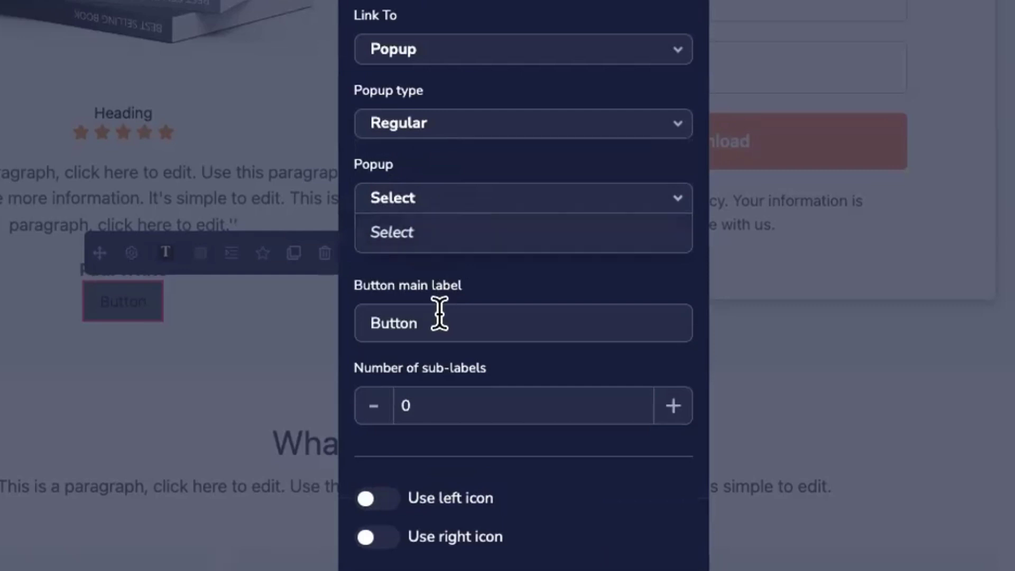
Set the new button's main label to "Download Your Freebie Now" with its link set to none, and apply the settings
{"action": "double_click", "coordinate": [420, 322]}
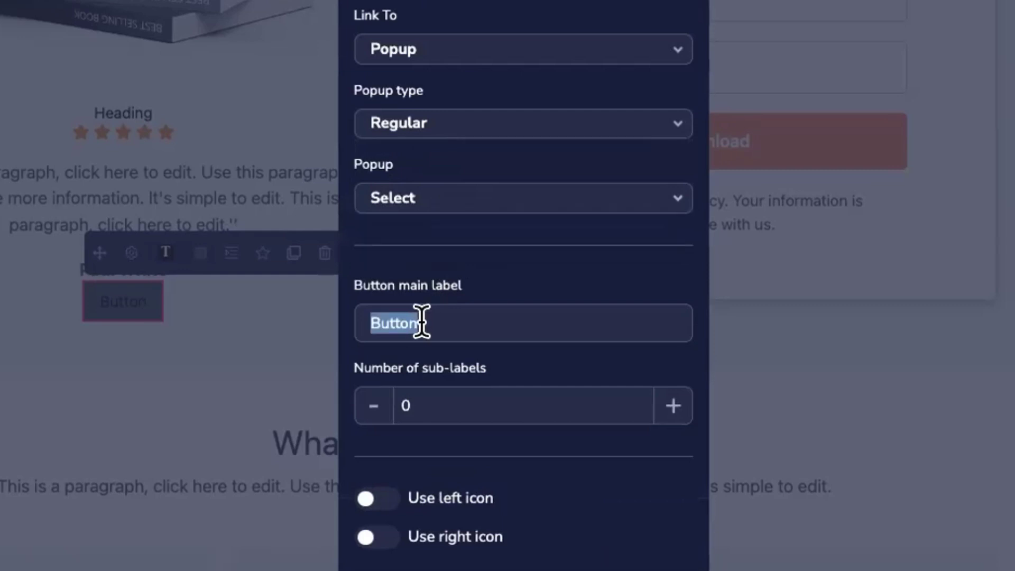
{"action": "type", "text": "Download Your FG"}
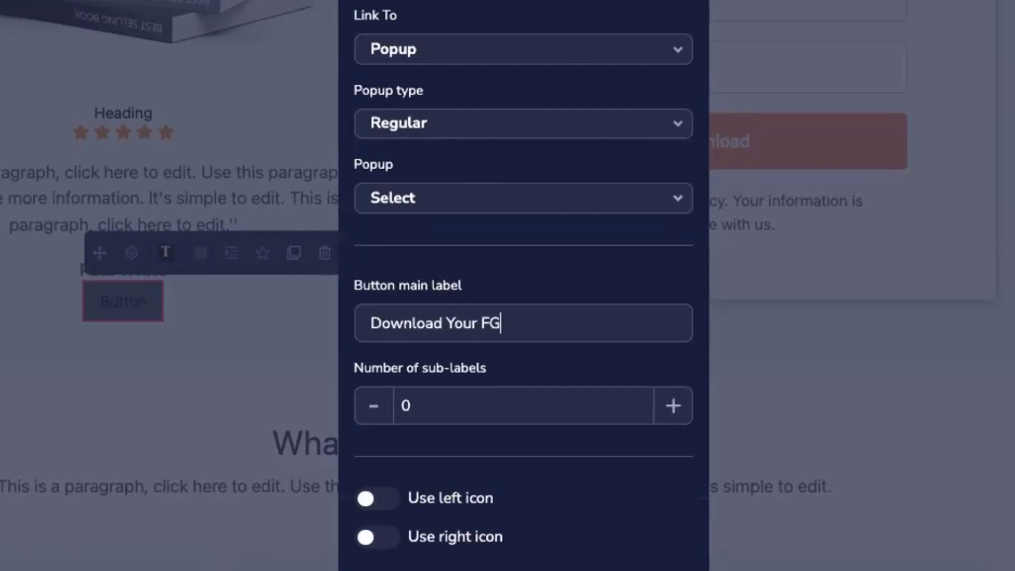
{"action": "key", "text": "BackSpace"}
{"action": "type", "text": "reebie Now"}
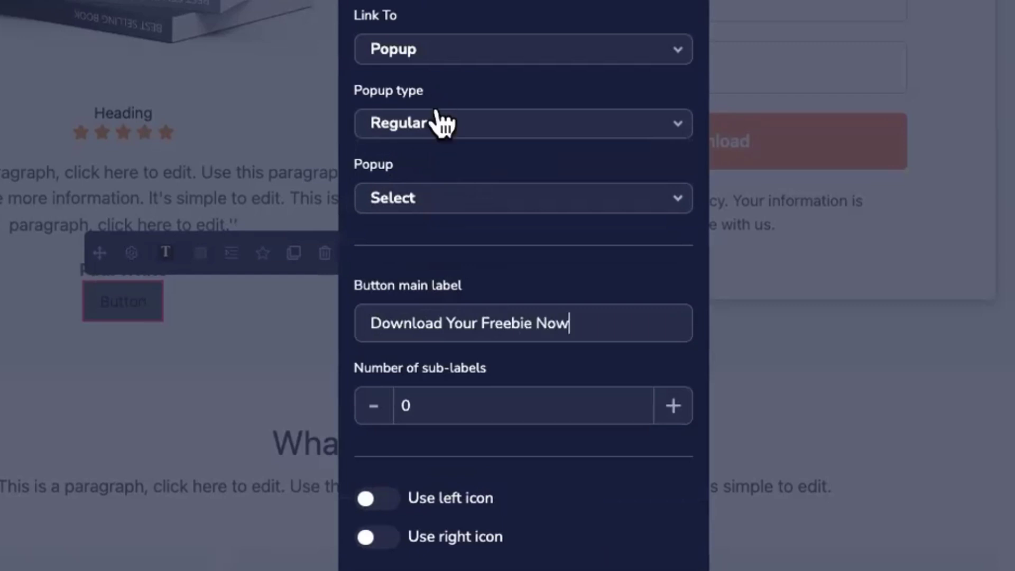
{"action": "left_click", "coordinate": [442, 52]}
{"action": "left_click", "coordinate": [417, 127]}
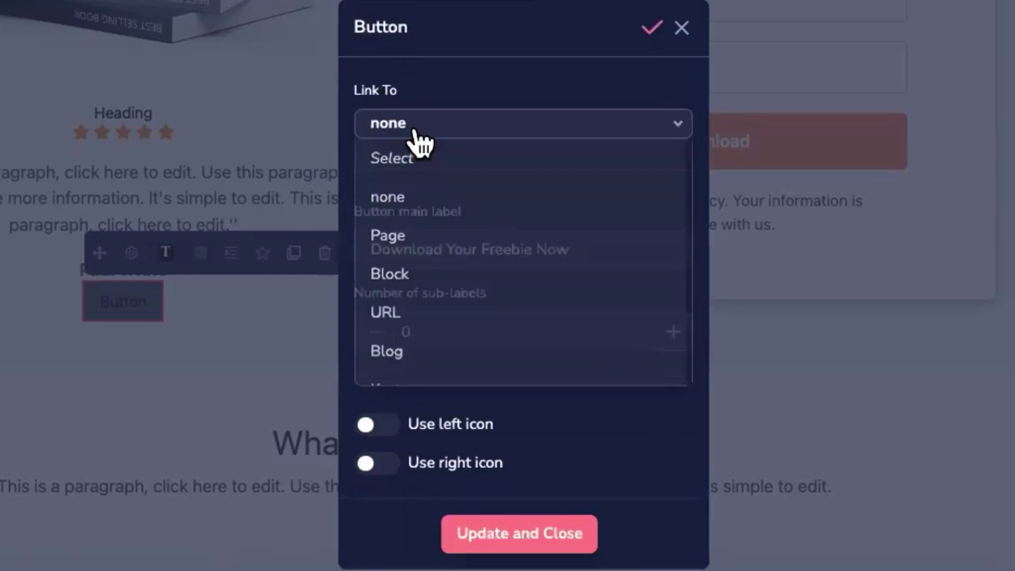
{"action": "left_click", "coordinate": [545, 531]}
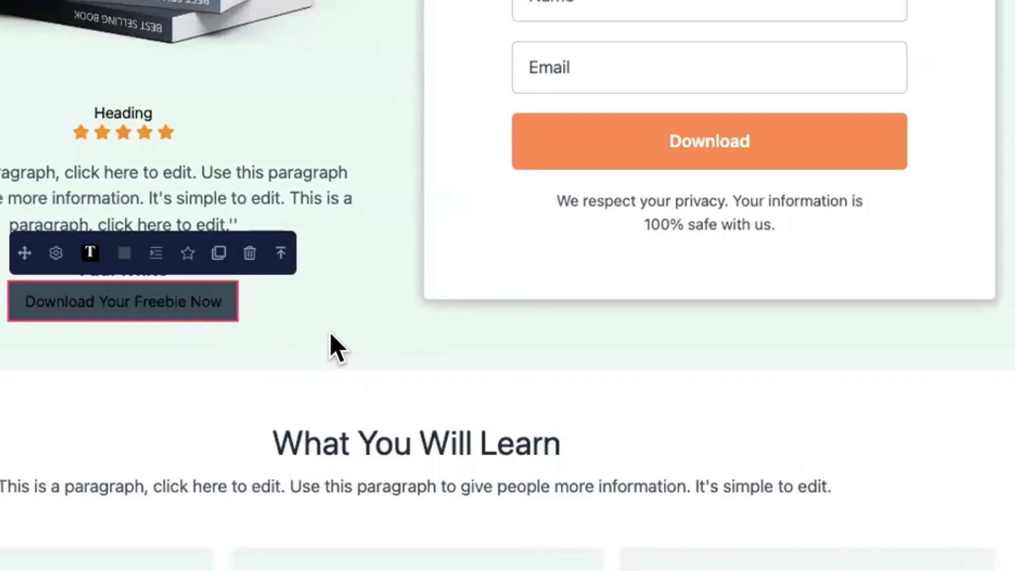
Inspect the text and action settings of the form's Download submit button without changing them
{"action": "left_click", "coordinate": [553, 165]}
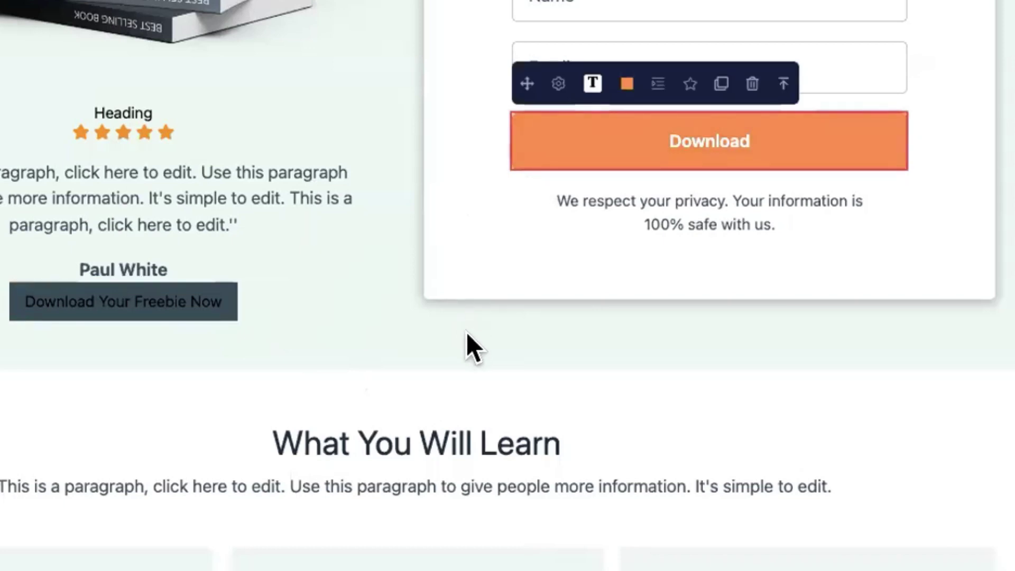
{"action": "left_click", "coordinate": [558, 84]}
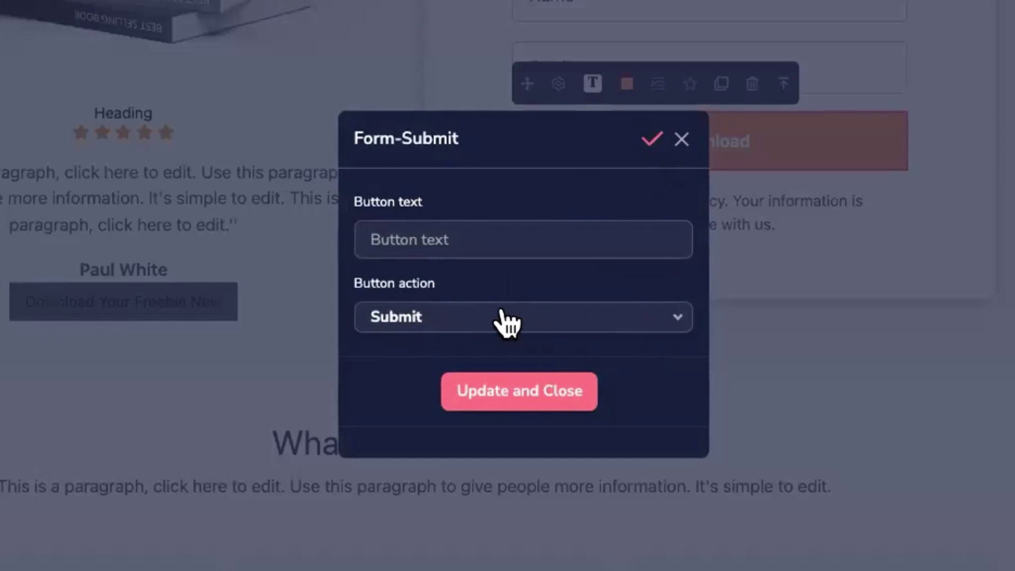
{"action": "left_click", "coordinate": [682, 139]}
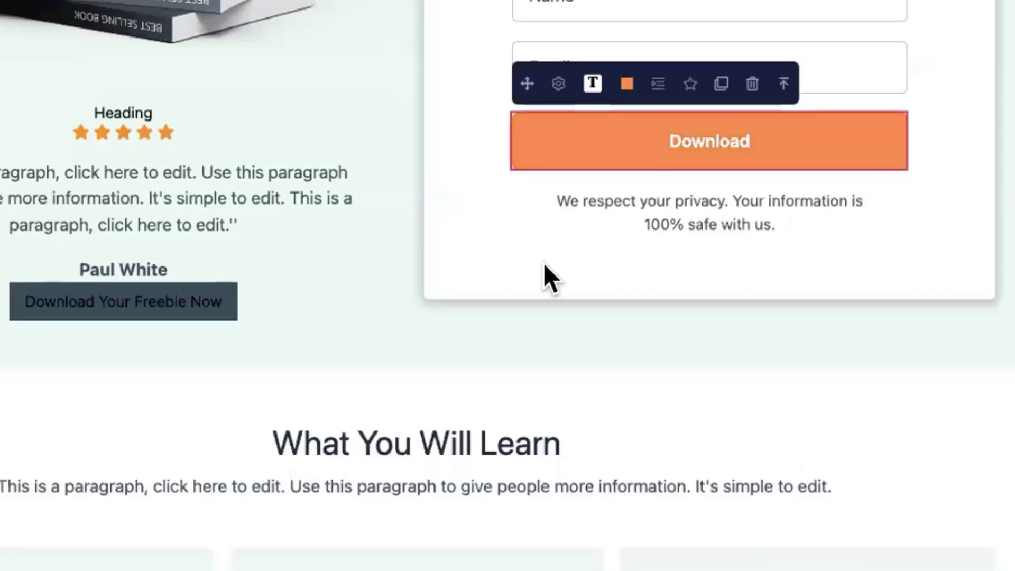
Set the "Download Your Freebie Now" button's background to the favorite orange, #f58b4f
{"action": "left_click", "coordinate": [222, 315]}
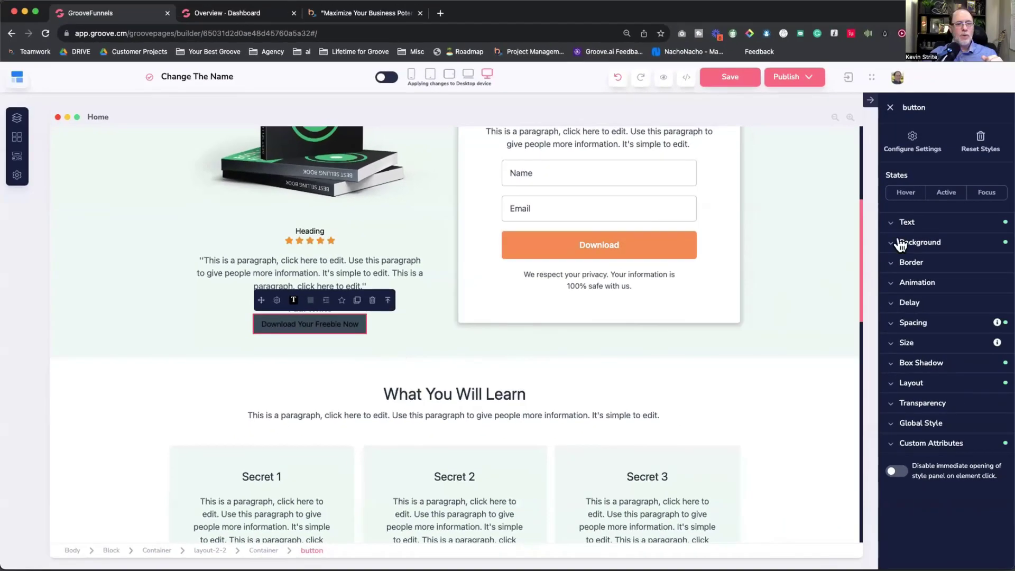
{"action": "left_click", "coordinate": [901, 244]}
{"action": "left_click", "coordinate": [990, 270]}
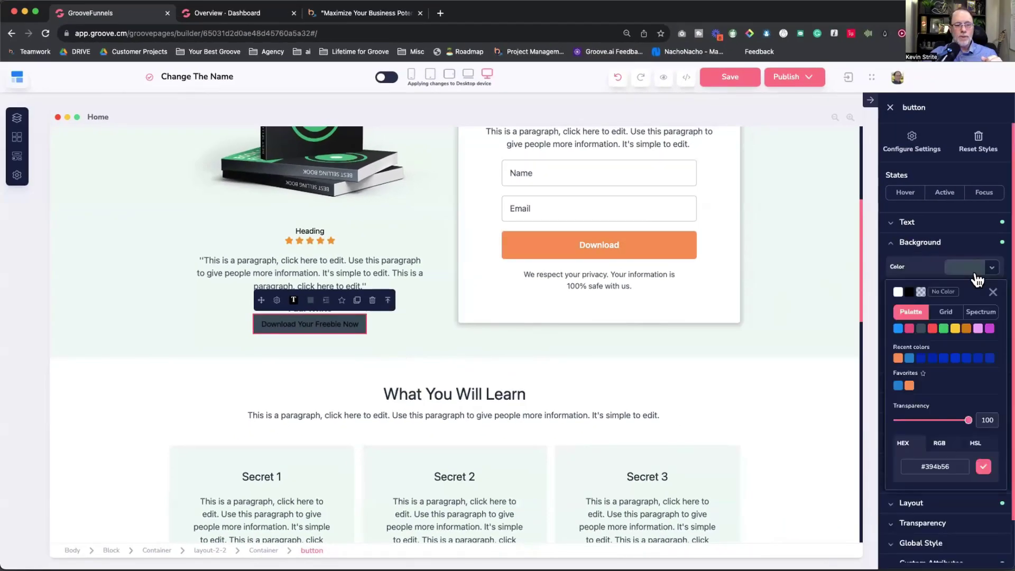
{"action": "left_click", "coordinate": [909, 385]}
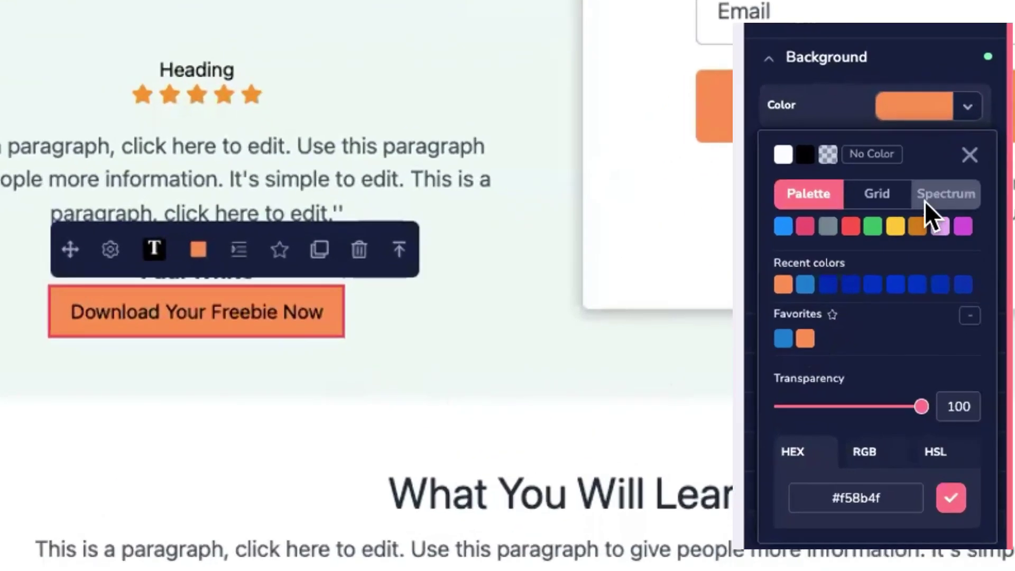
{"action": "left_click", "coordinate": [955, 87]}
{"action": "left_click", "coordinate": [759, 38]}
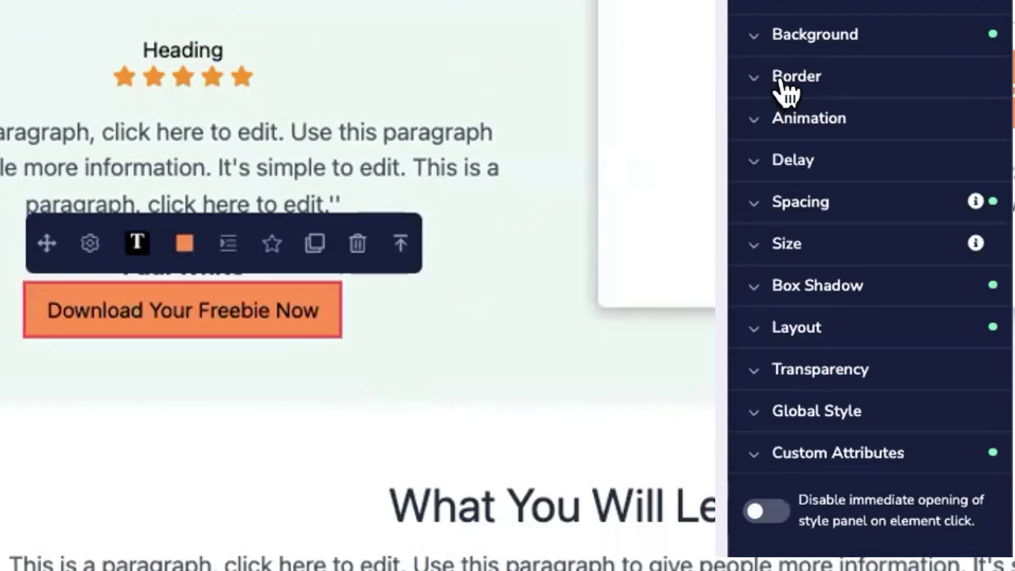
Round all corners of the "Download Your Freebie Now" button to 93 px and give it a 3 px blue border
{"action": "left_click", "coordinate": [785, 80]}
{"action": "scroll", "coordinate": [809, 174], "scroll_direction": "down", "scroll_amount": 3}
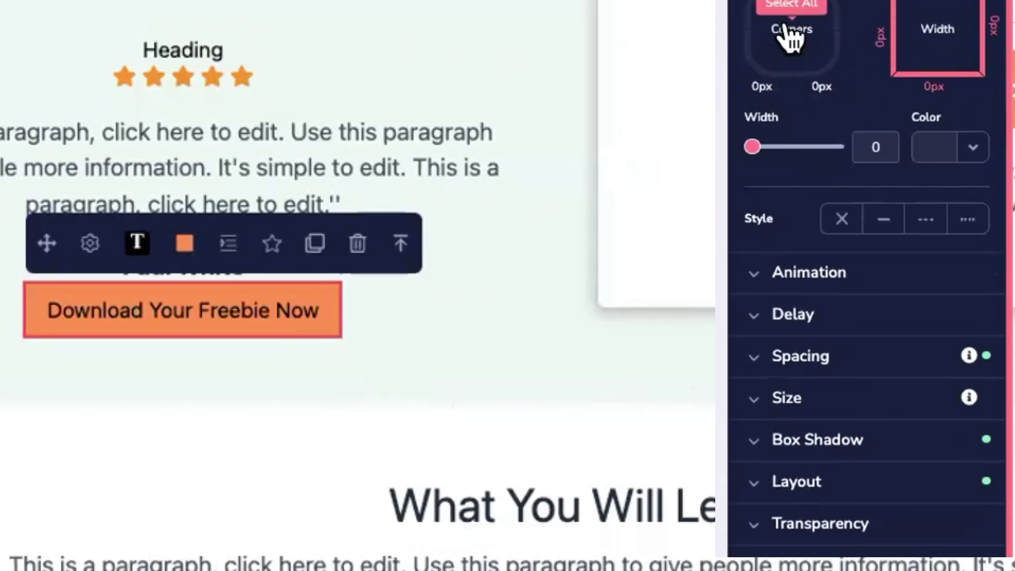
{"action": "left_click", "coordinate": [793, 24]}
{"action": "left_click_drag", "start_coordinate": [753, 228], "coordinate": [920, 234]}
{"action": "left_click", "coordinate": [939, 119]}
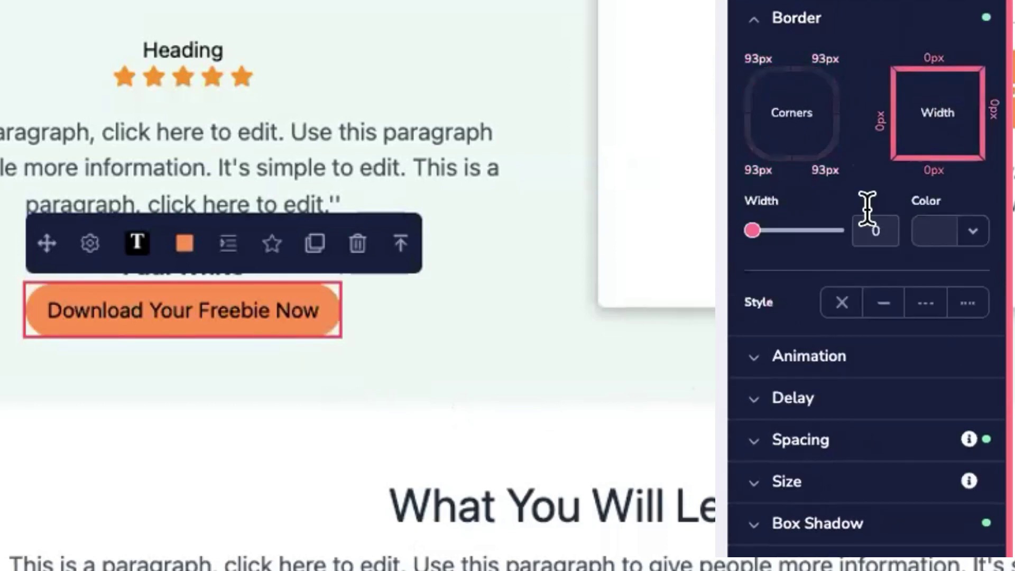
{"action": "left_click", "coordinate": [957, 233]}
{"action": "mouse_move", "coordinate": [752, 230]}
{"action": "left_mouse_down"}
{"action": "mouse_move", "coordinate": [783, 235]}
{"action": "mouse_move", "coordinate": [749, 238]}
{"action": "left_mouse_up"}
{"action": "left_click", "coordinate": [811, 191]}
{"action": "scroll", "coordinate": [811, 192], "scroll_direction": "down", "scroll_amount": 2}
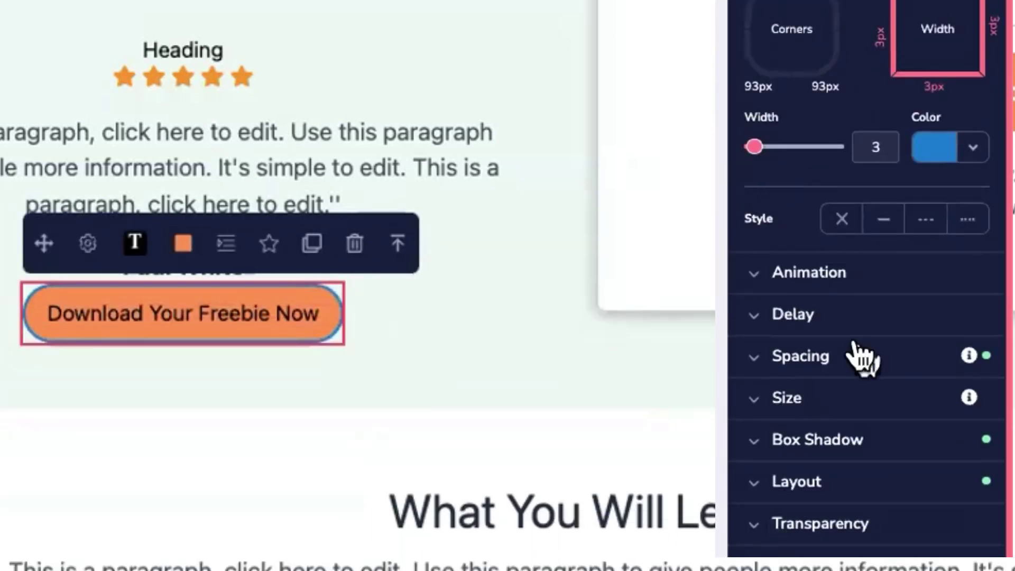
Apply a preset box shadow to the "Download Your Freebie Now" button
{"action": "left_click", "coordinate": [818, 440]}
{"action": "left_click", "coordinate": [825, 329]}
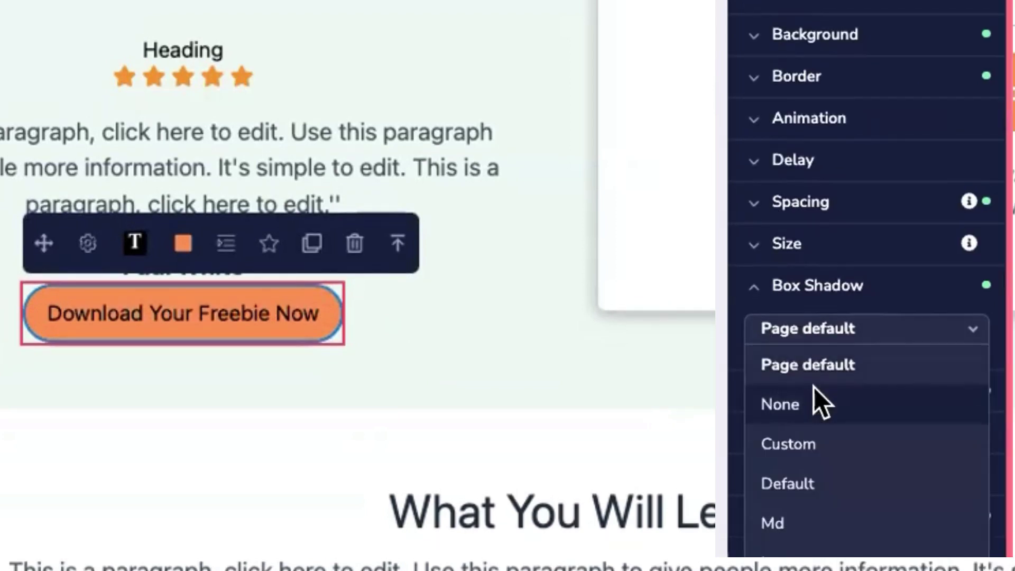
{"action": "left_click", "coordinate": [780, 561]}
{"action": "left_click", "coordinate": [483, 390]}
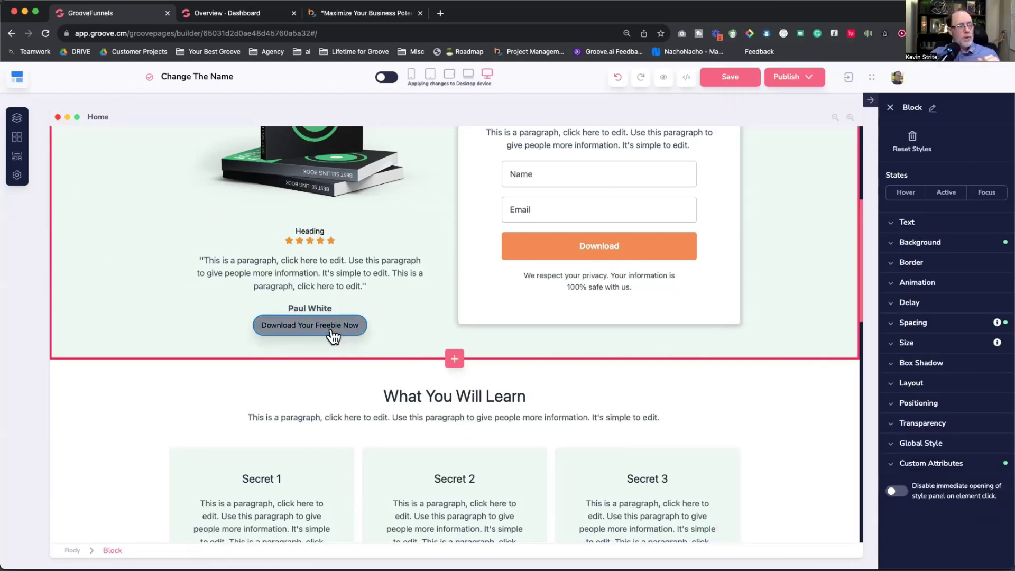
{"action": "left_click", "coordinate": [523, 256]}
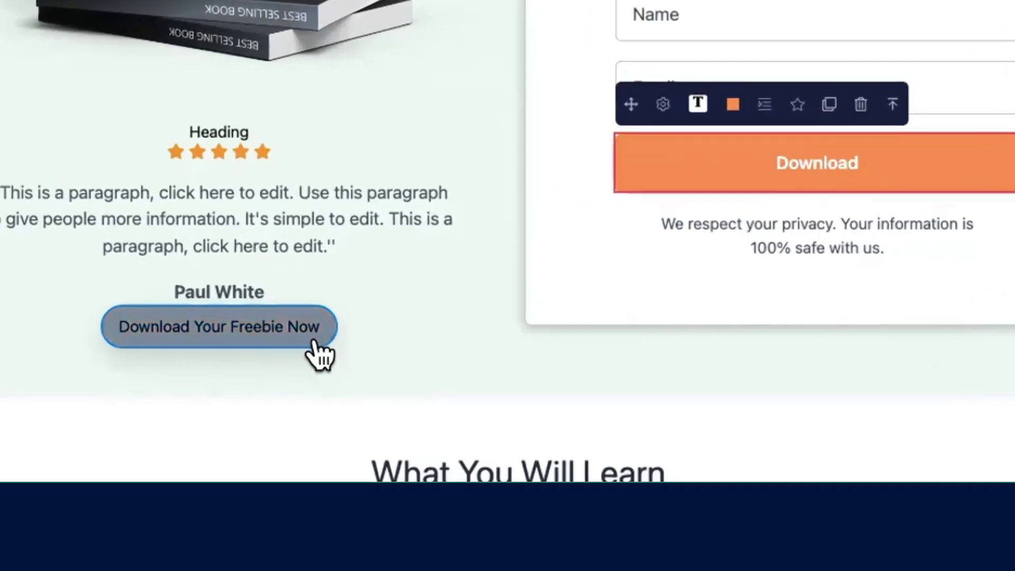
{"action": "left_click", "coordinate": [319, 354]}
{"action": "scroll", "coordinate": [411, 373], "scroll_direction": "down", "scroll_amount": 3}
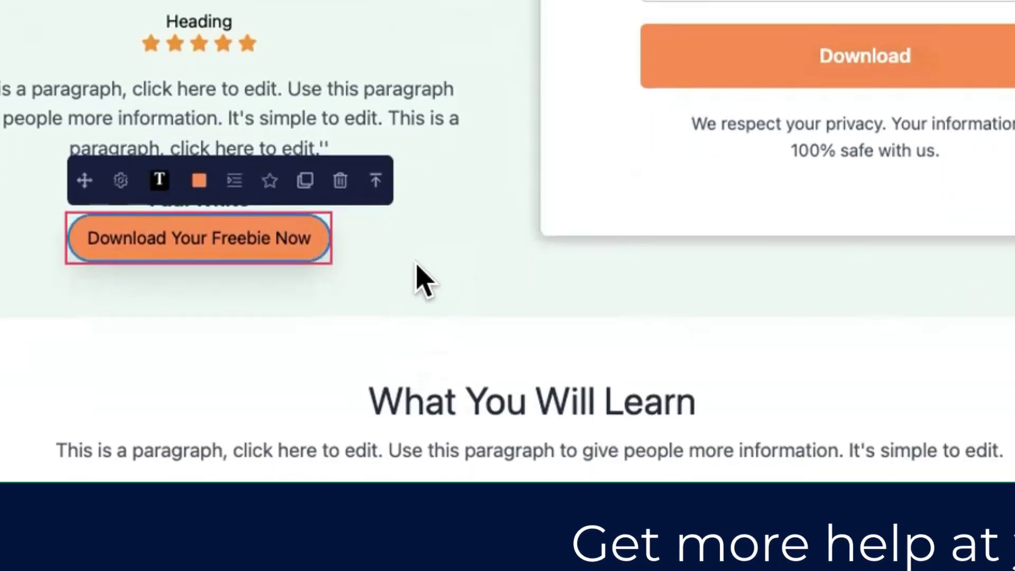
{"action": "left_click", "coordinate": [421, 262]}
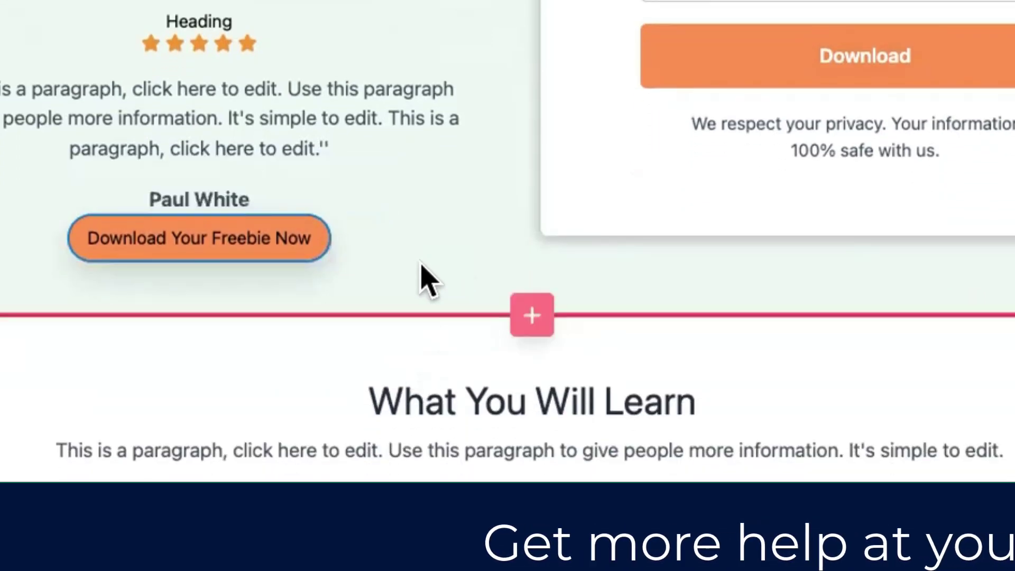
Set the hover-state background of the "Download Your Freebie Now" button to the favorite blue and leave hover-state editing
{"action": "left_click", "coordinate": [312, 253]}
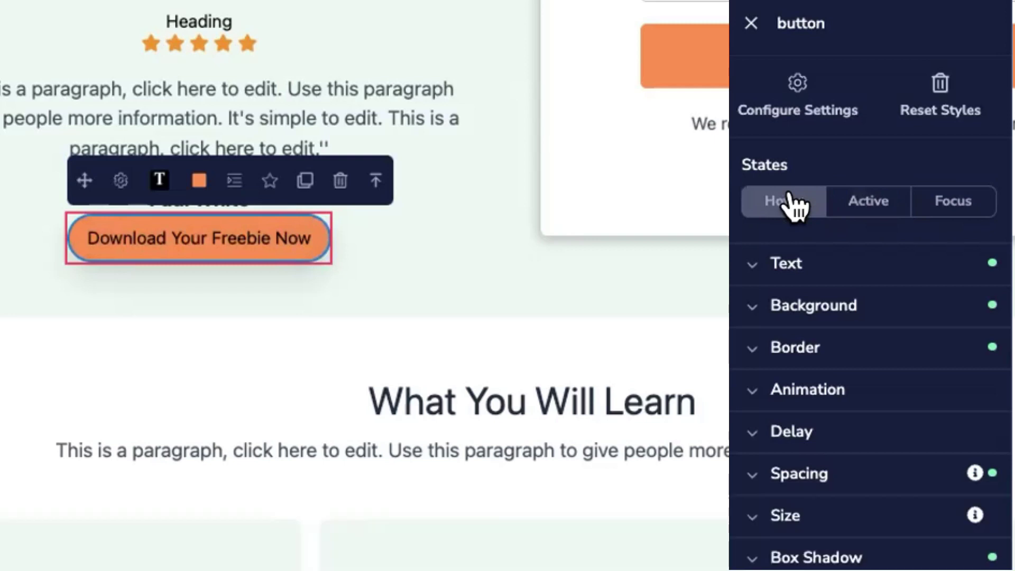
{"action": "left_click", "coordinate": [791, 202]}
{"action": "left_click", "coordinate": [790, 202]}
{"action": "left_click", "coordinate": [777, 306]}
{"action": "scroll", "coordinate": [769, 309], "scroll_direction": "down", "scroll_amount": 1}
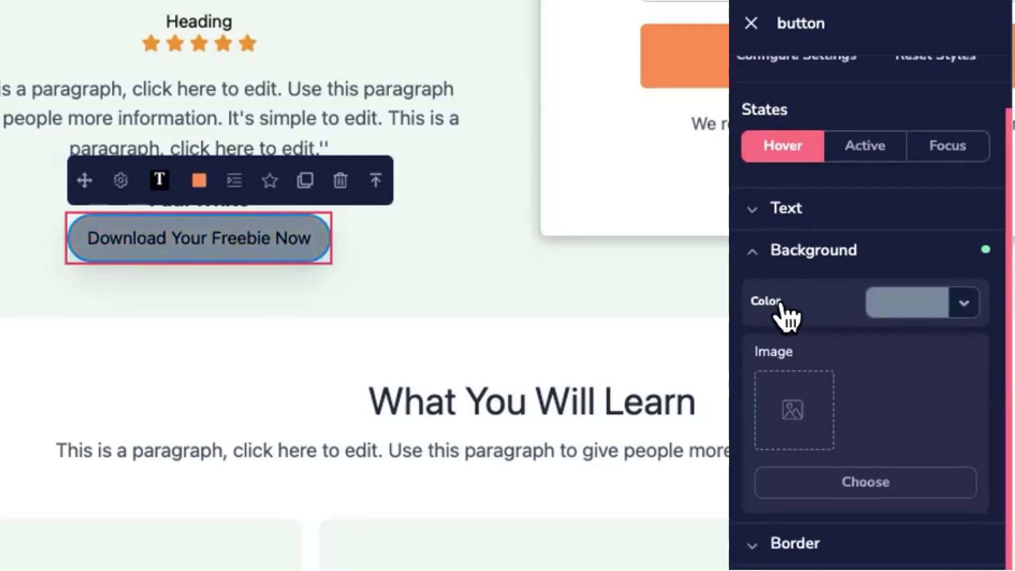
{"action": "left_click", "coordinate": [962, 306]}
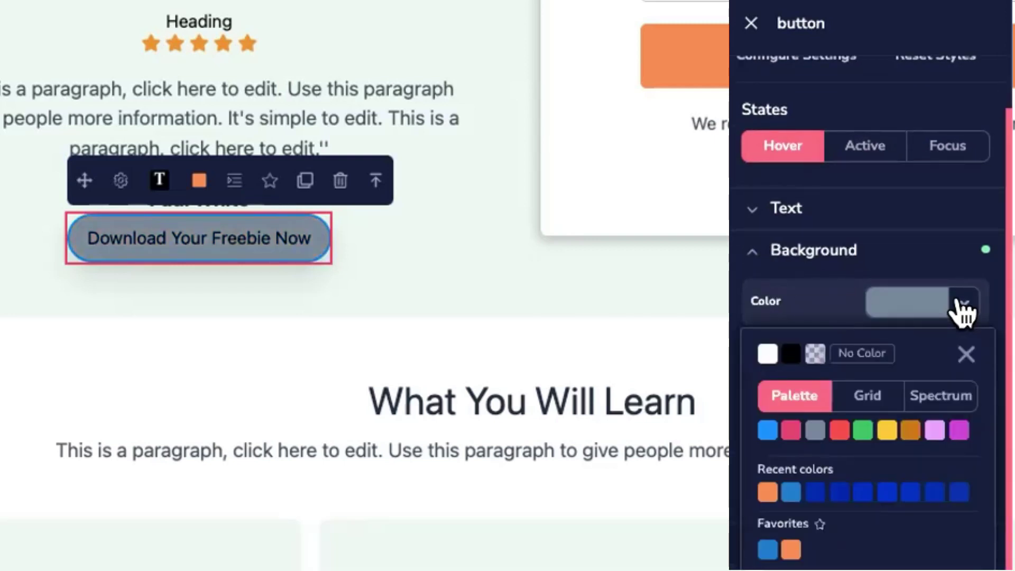
{"action": "left_click", "coordinate": [767, 550]}
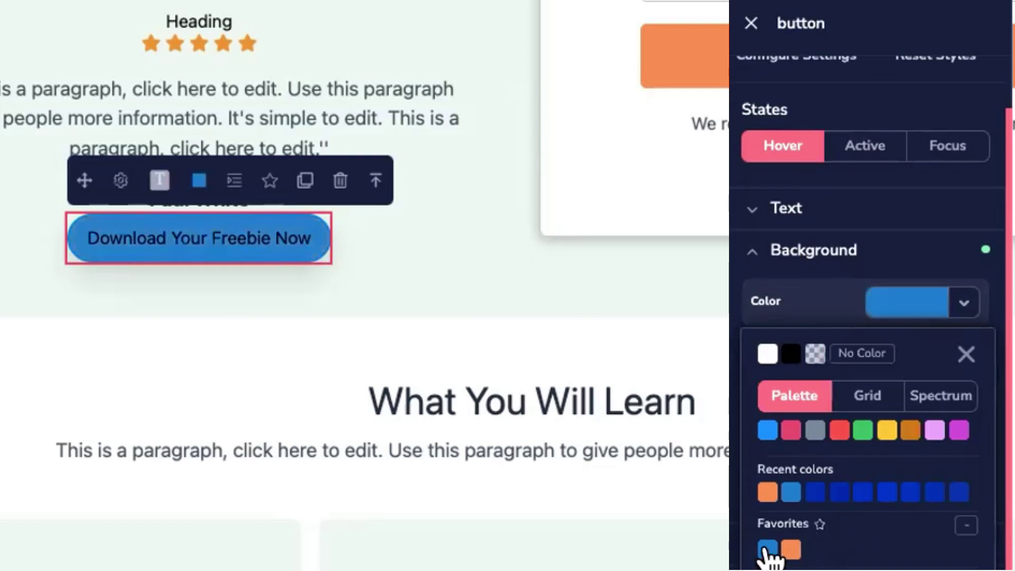
{"action": "left_click", "coordinate": [782, 569]}
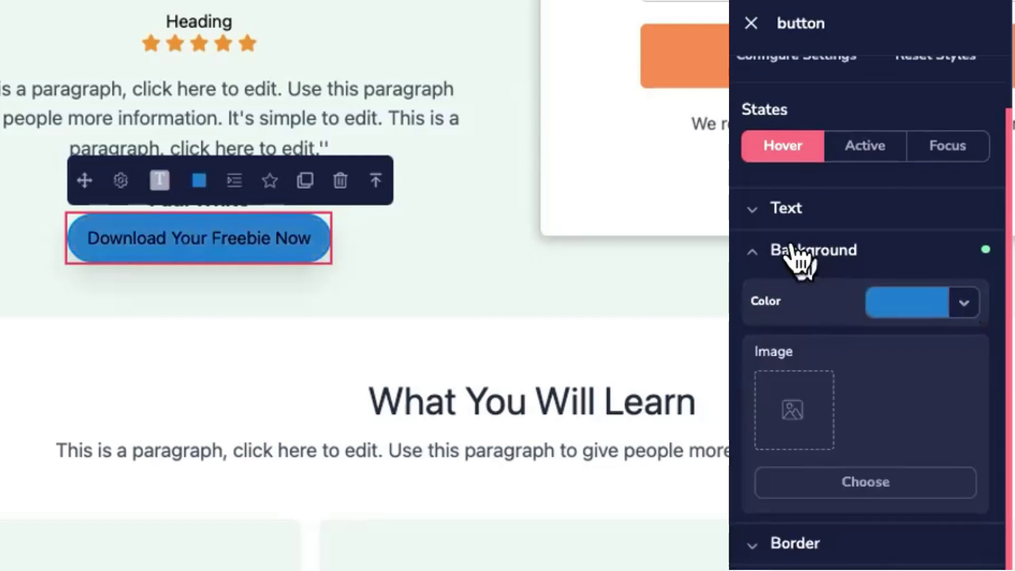
{"action": "left_click", "coordinate": [785, 153]}
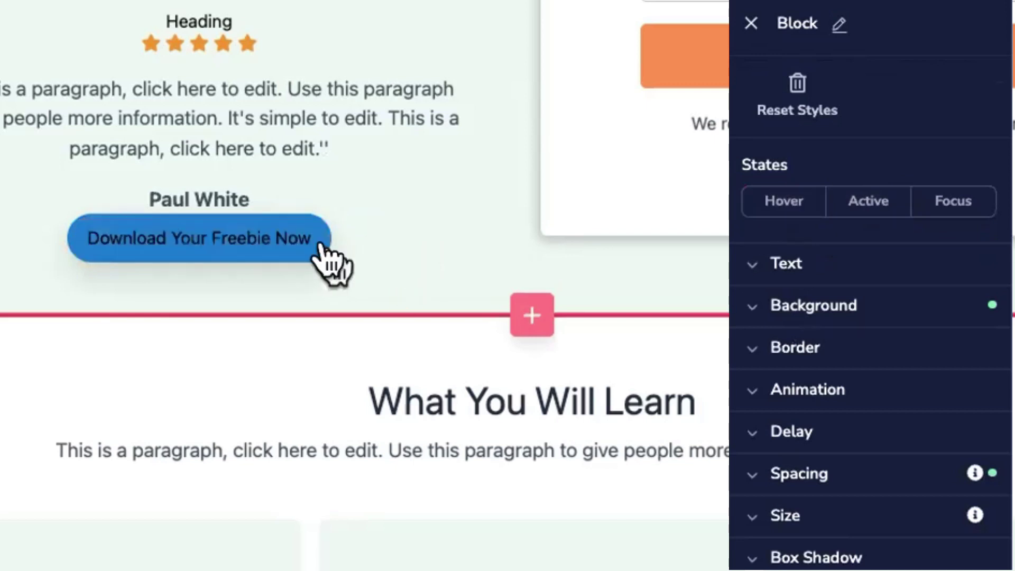
{"action": "scroll", "coordinate": [373, 238], "scroll_direction": "down", "scroll_amount": 1}
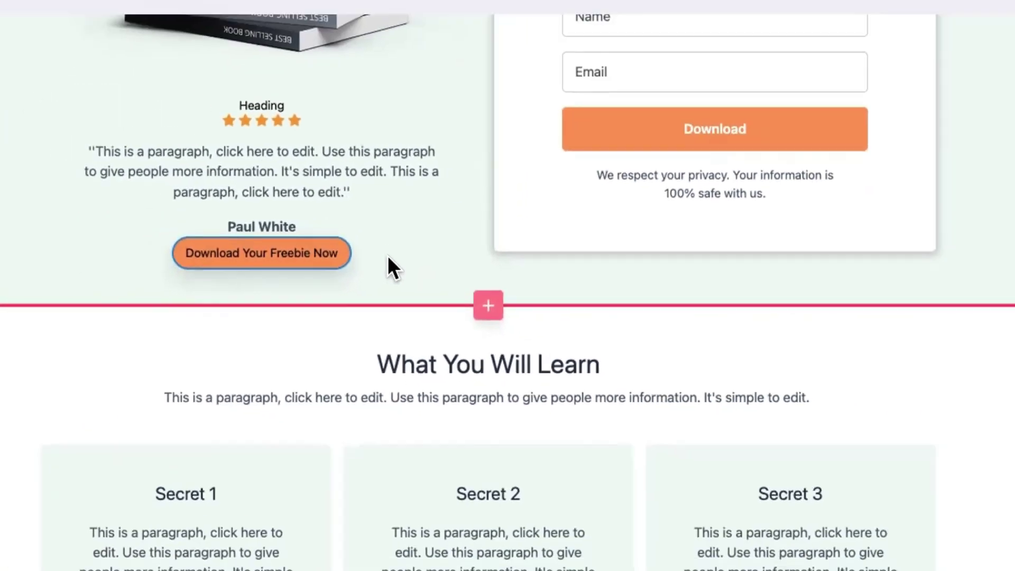
{"action": "key", "text": "super+Tab"}
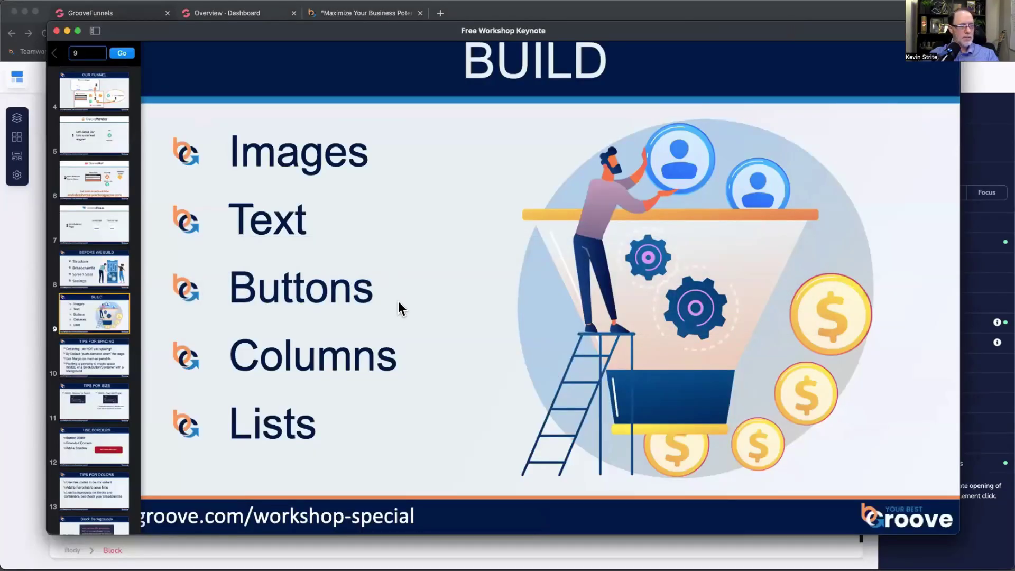
{"action": "key", "text": "super+Tab"}
{"action": "scroll", "coordinate": [399, 300], "scroll_direction": "up", "scroll_amount": 5}
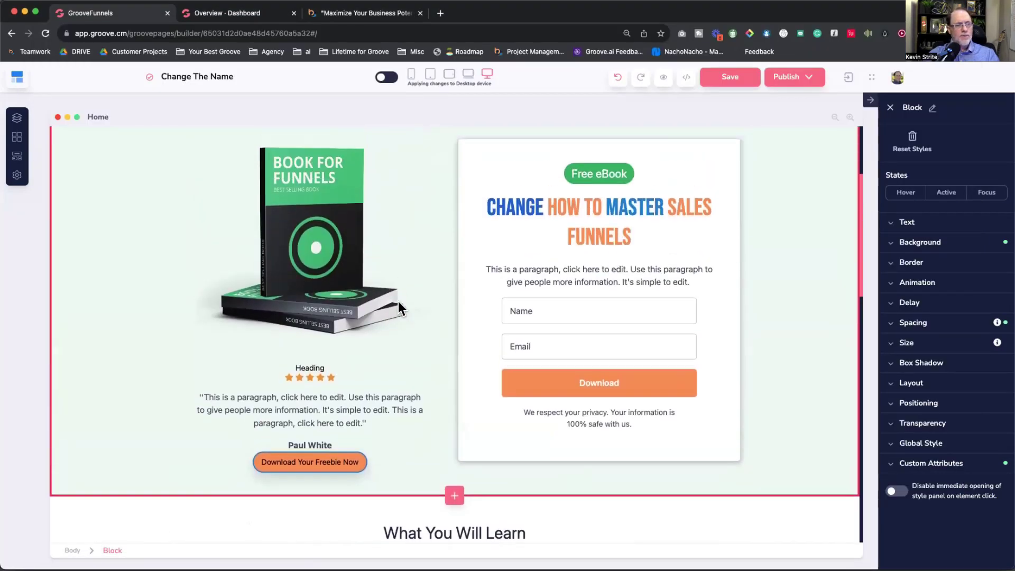
Select the two-column layout holding the book image and form, check how its columns stack in the mobile view, and return to desktop
{"action": "left_click", "coordinate": [434, 281]}
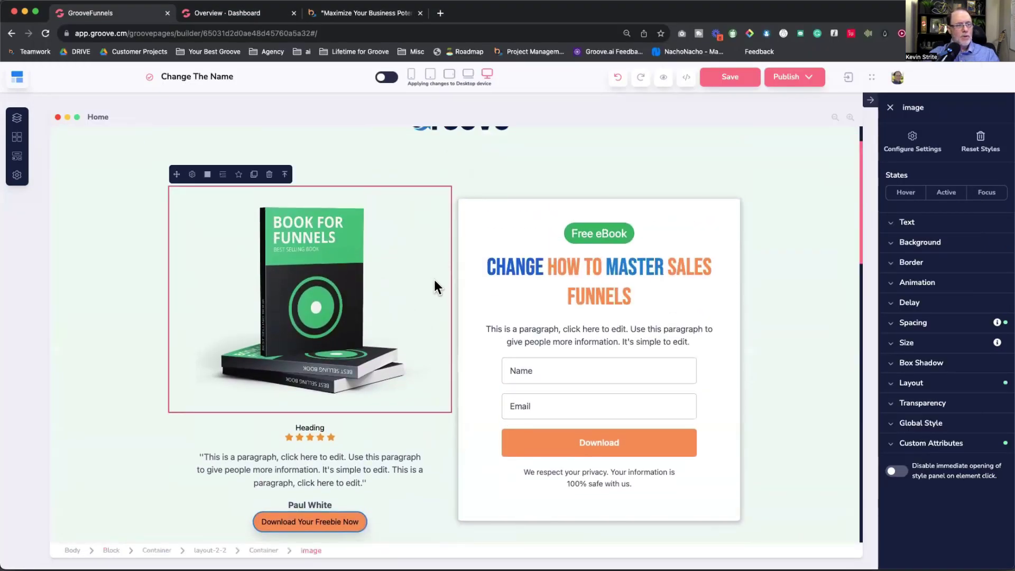
{"action": "left_click", "coordinate": [454, 241]}
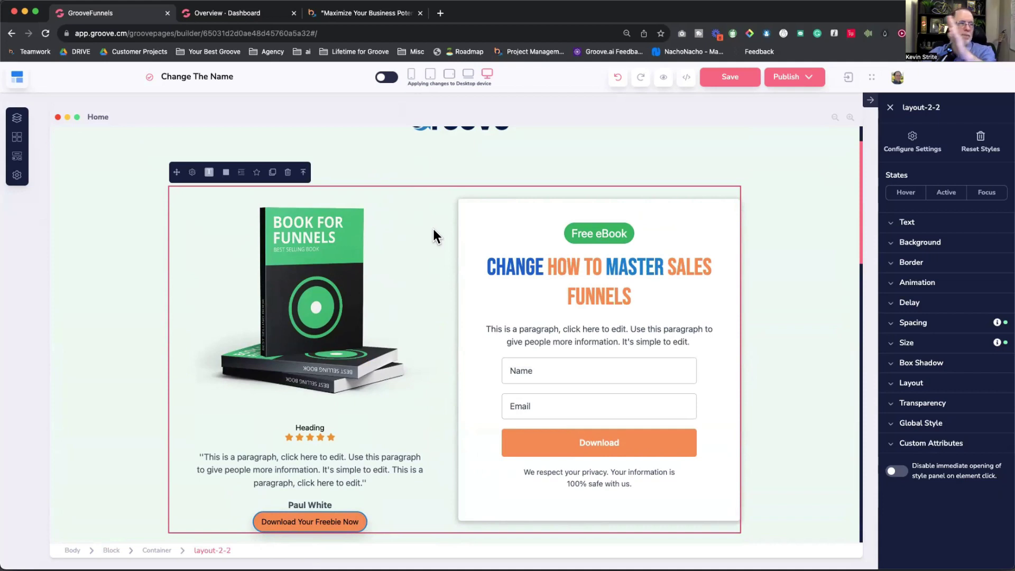
{"action": "left_click", "coordinate": [412, 74]}
{"action": "scroll", "coordinate": [454, 323], "scroll_direction": "down", "scroll_amount": 10}
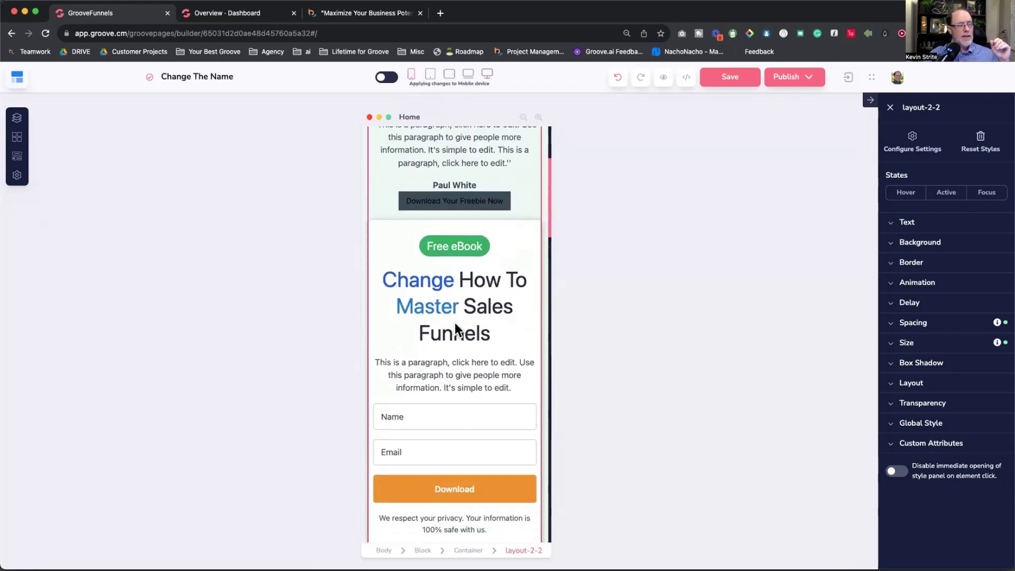
{"action": "scroll", "coordinate": [455, 330], "scroll_direction": "down", "scroll_amount": 4}
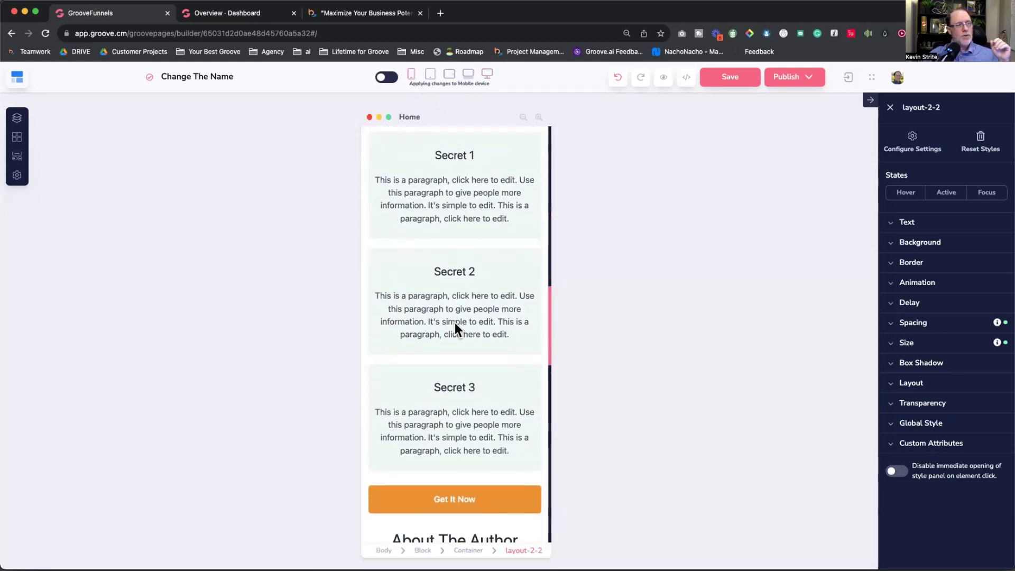
{"action": "scroll", "coordinate": [487, 265], "scroll_direction": "up", "scroll_amount": 5}
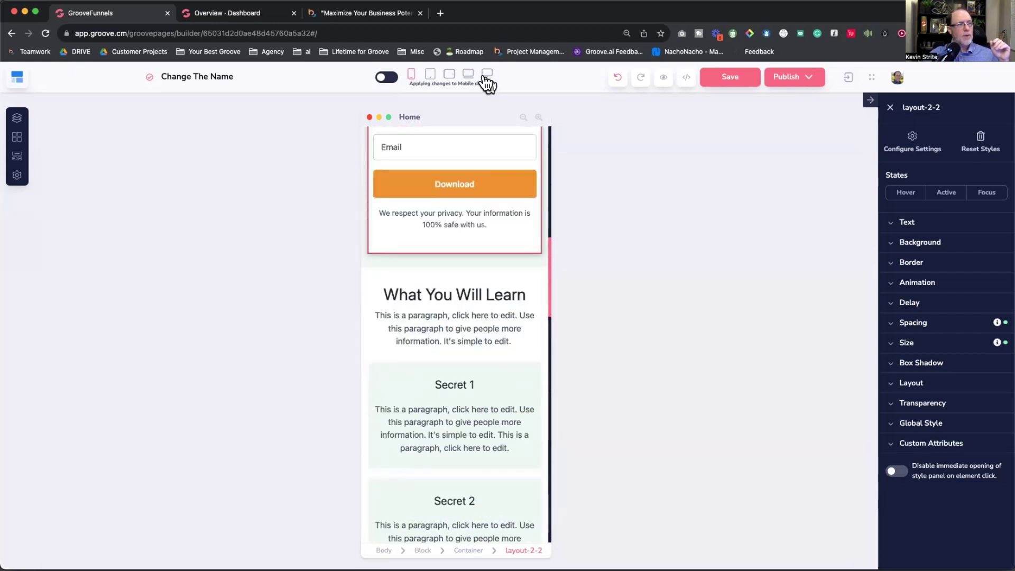
{"action": "left_click", "coordinate": [487, 74]}
{"action": "scroll", "coordinate": [515, 332], "scroll_direction": "up", "scroll_amount": 5}
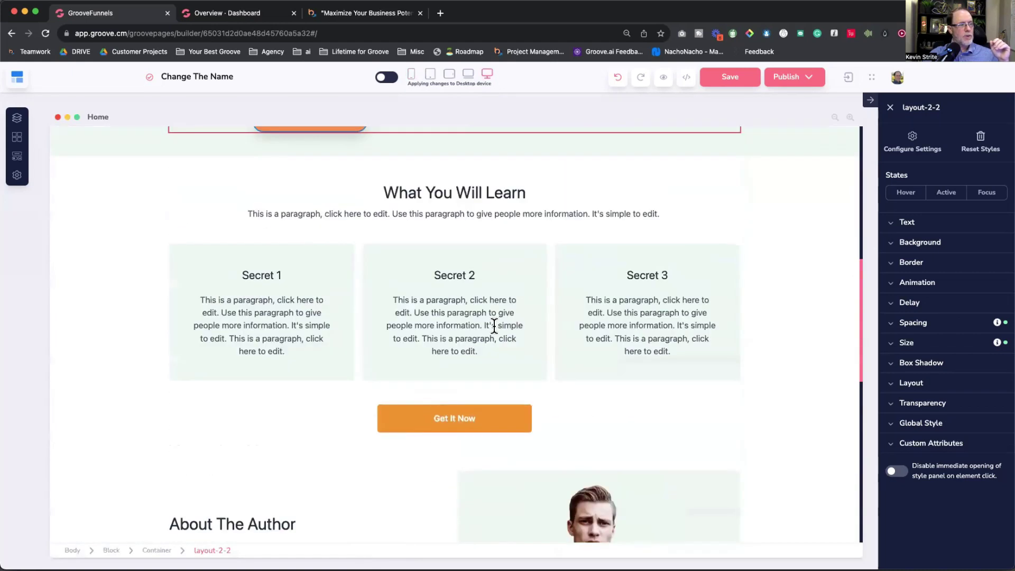
Select the three-column layout with the Secret boxes, check how it stacks in the mobile view, and return to desktop
{"action": "left_click", "coordinate": [532, 281]}
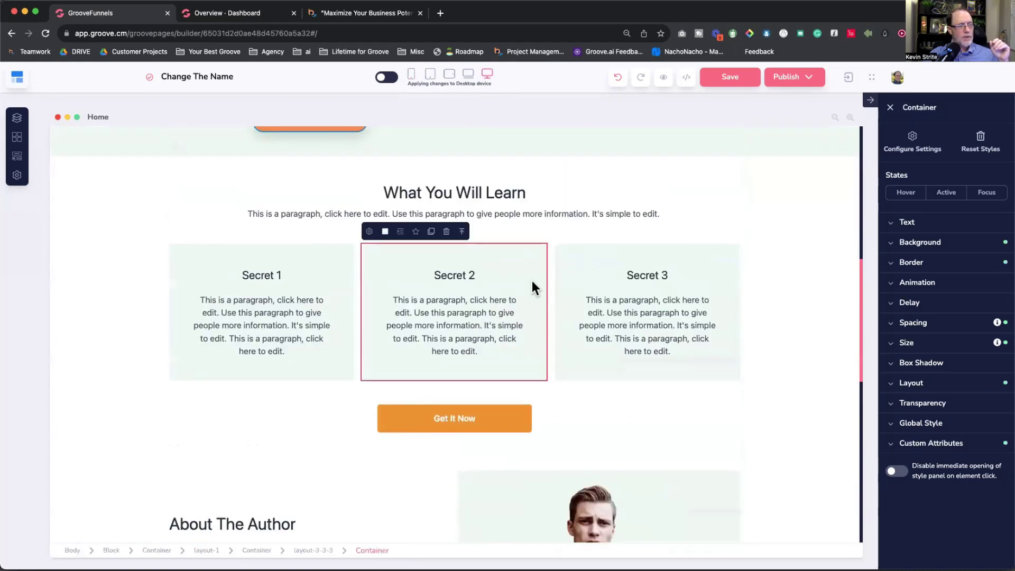
{"action": "left_click", "coordinate": [325, 549]}
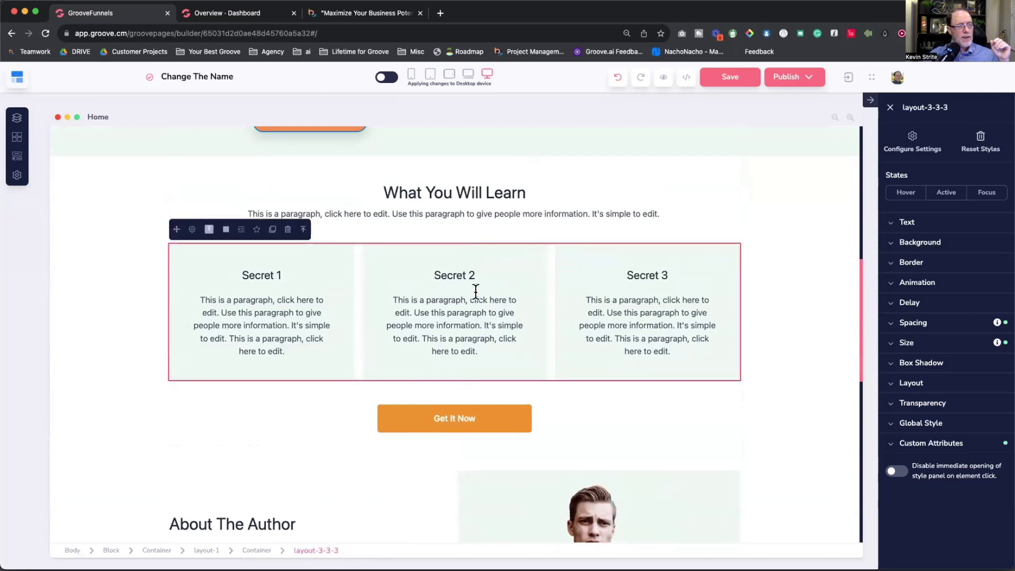
{"action": "left_click", "coordinate": [412, 77]}
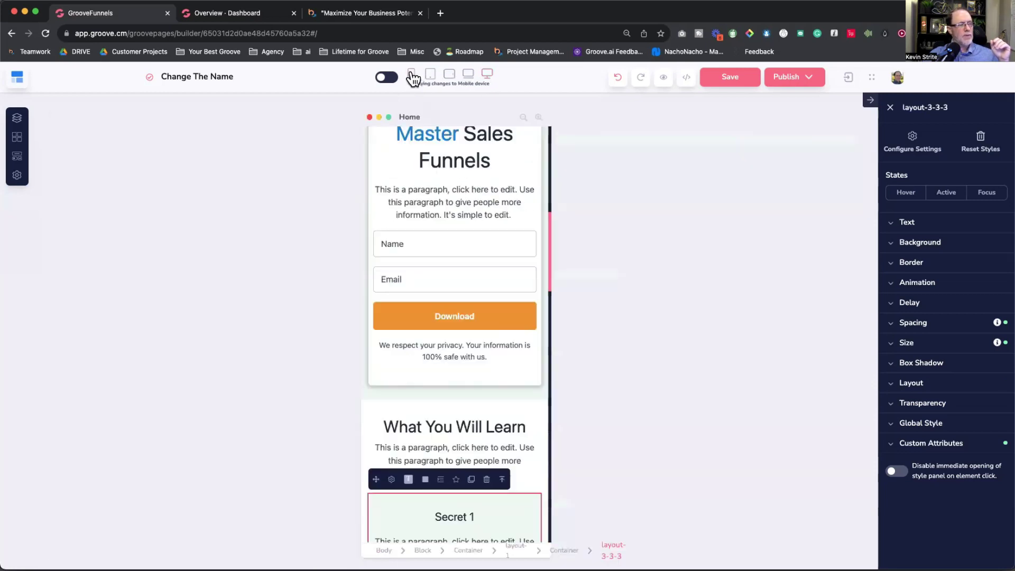
{"action": "scroll", "coordinate": [470, 312], "scroll_direction": "down", "scroll_amount": 4}
{"action": "scroll", "coordinate": [465, 305], "scroll_direction": "down", "scroll_amount": 6}
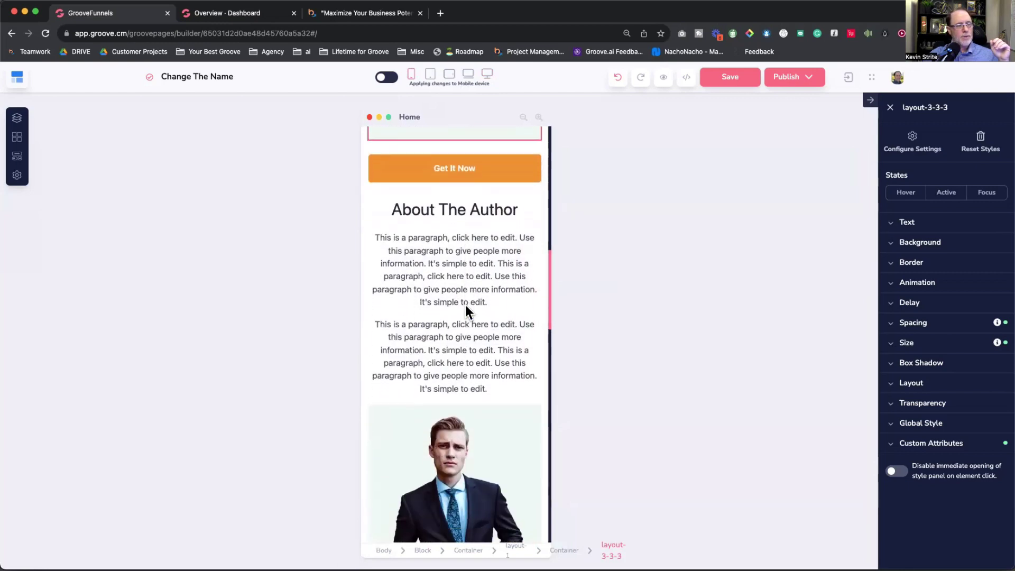
{"action": "scroll", "coordinate": [466, 306], "scroll_direction": "up", "scroll_amount": 10}
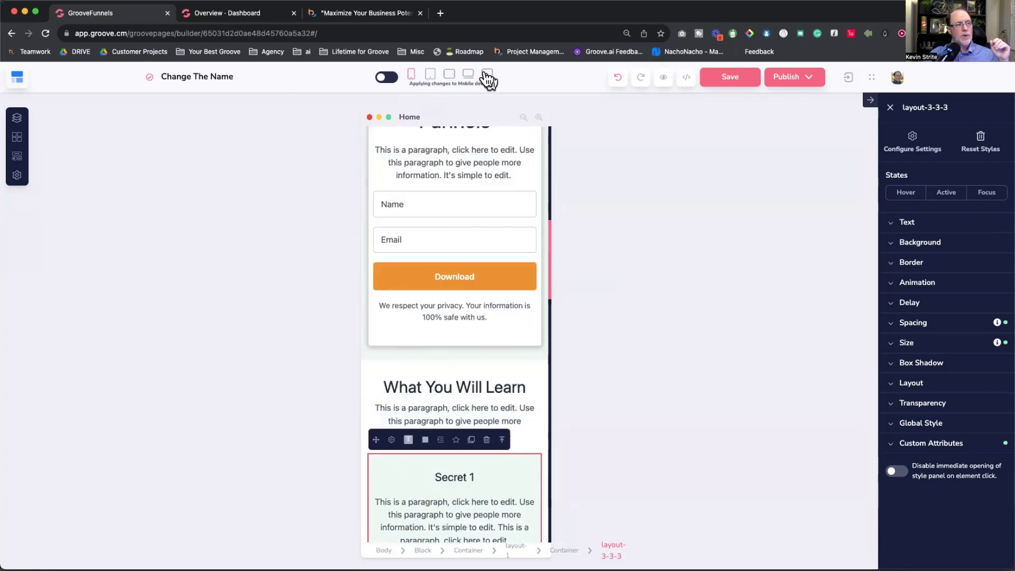
{"action": "left_click", "coordinate": [486, 76]}
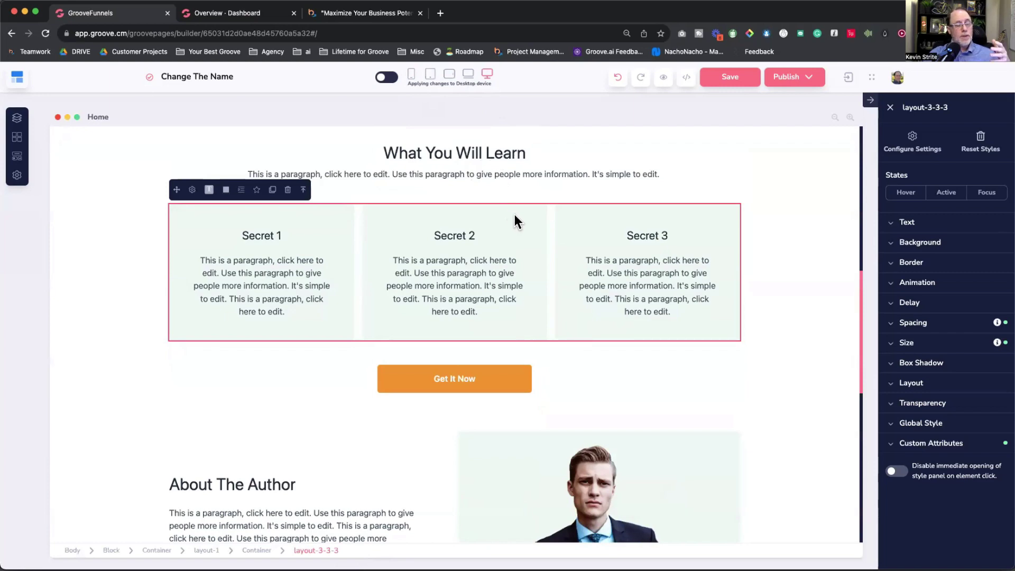
{"action": "scroll", "coordinate": [515, 214], "scroll_direction": "up", "scroll_amount": 6}
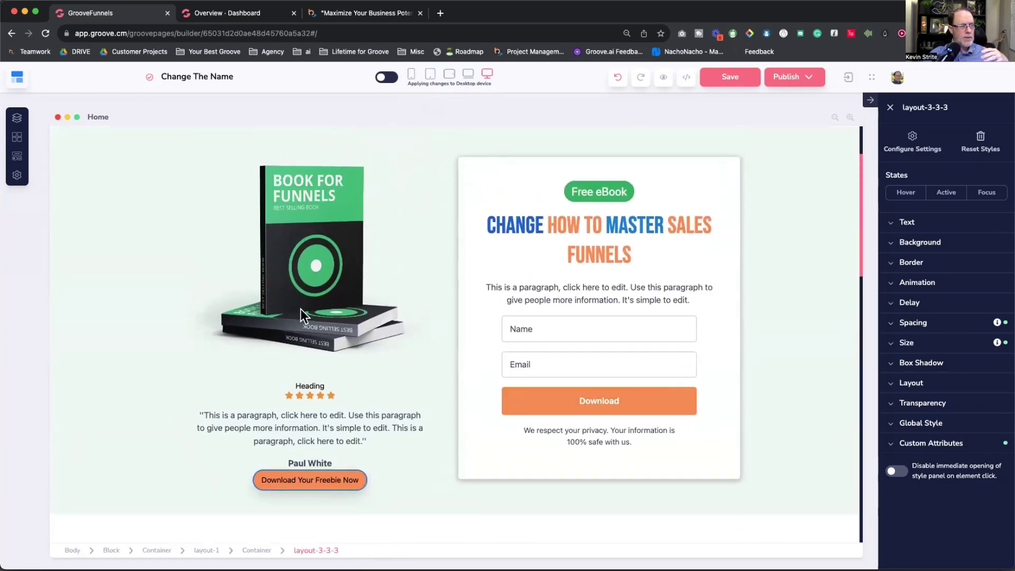
{"action": "scroll", "coordinate": [395, 341], "scroll_direction": "down", "scroll_amount": 10}
{"action": "scroll", "coordinate": [396, 341], "scroll_direction": "up", "scroll_amount": 15}
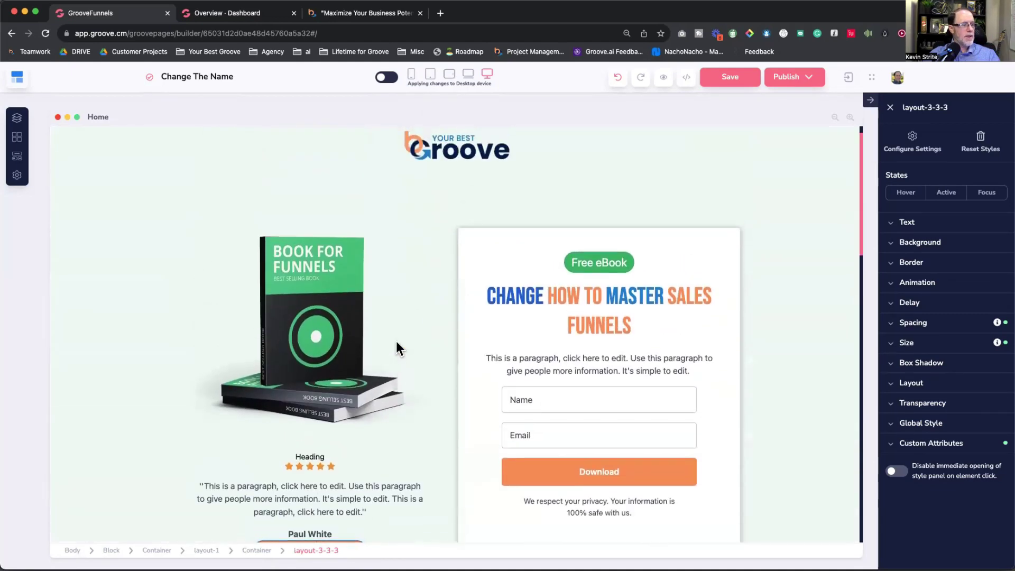
{"action": "scroll", "coordinate": [396, 342], "scroll_direction": "down", "scroll_amount": 6}
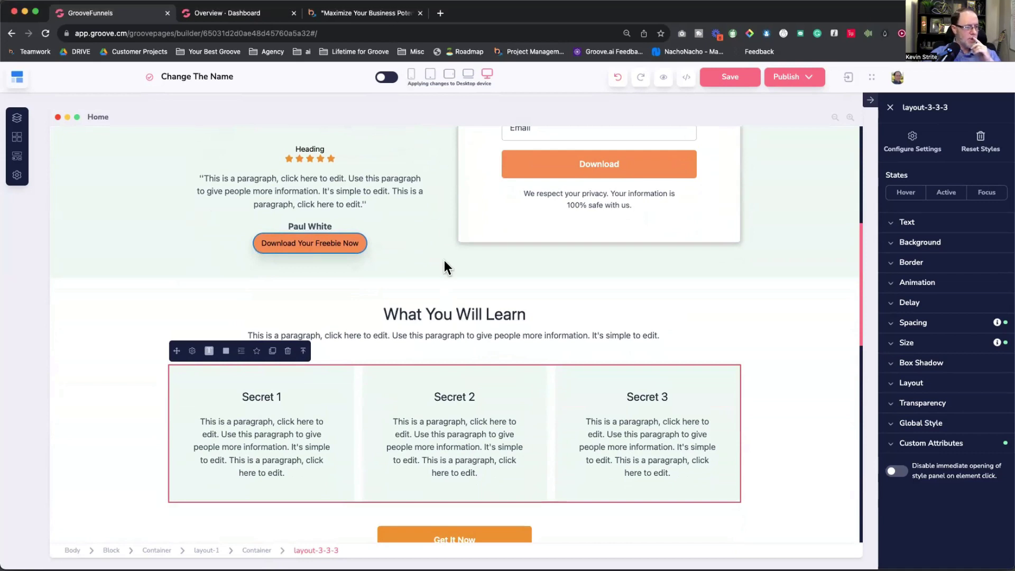
{"action": "scroll", "coordinate": [444, 260], "scroll_direction": "up", "scroll_amount": 3}
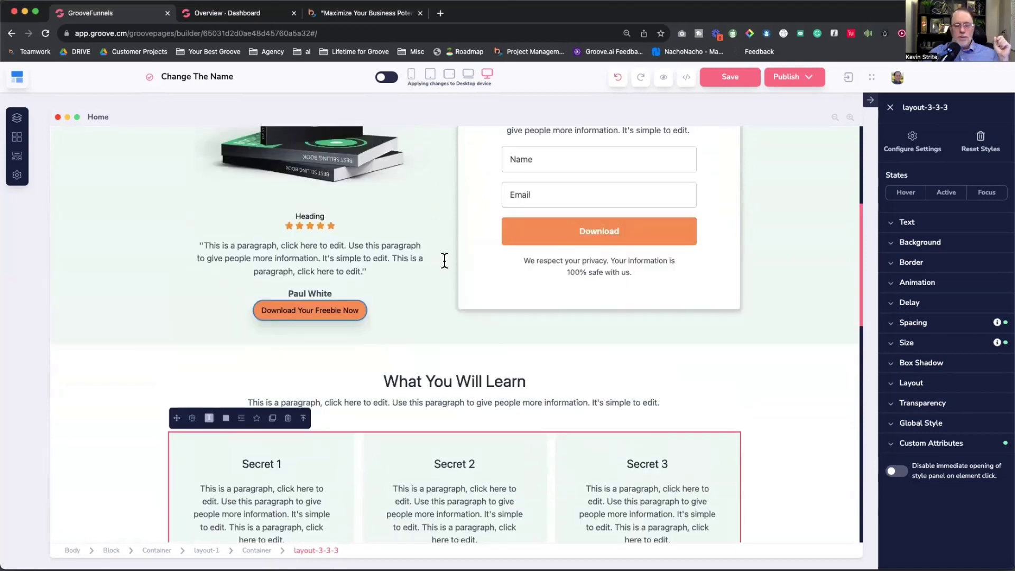
{"action": "key", "text": "super+Tab"}
{"action": "key", "text": "Escape"}
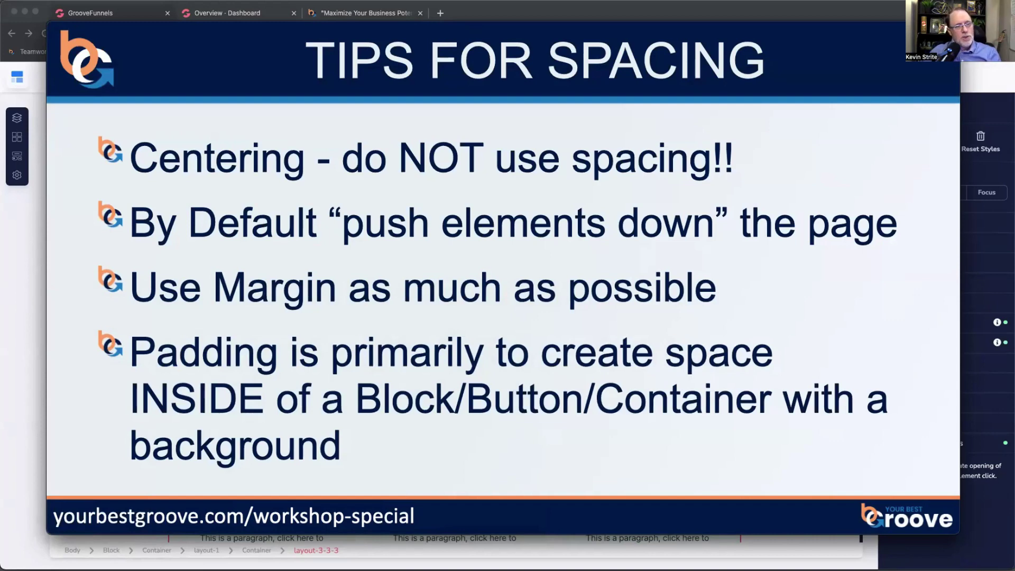
{"action": "key", "text": "Escape"}
{"action": "scroll", "coordinate": [394, 316], "scroll_direction": "down", "scroll_amount": 1}
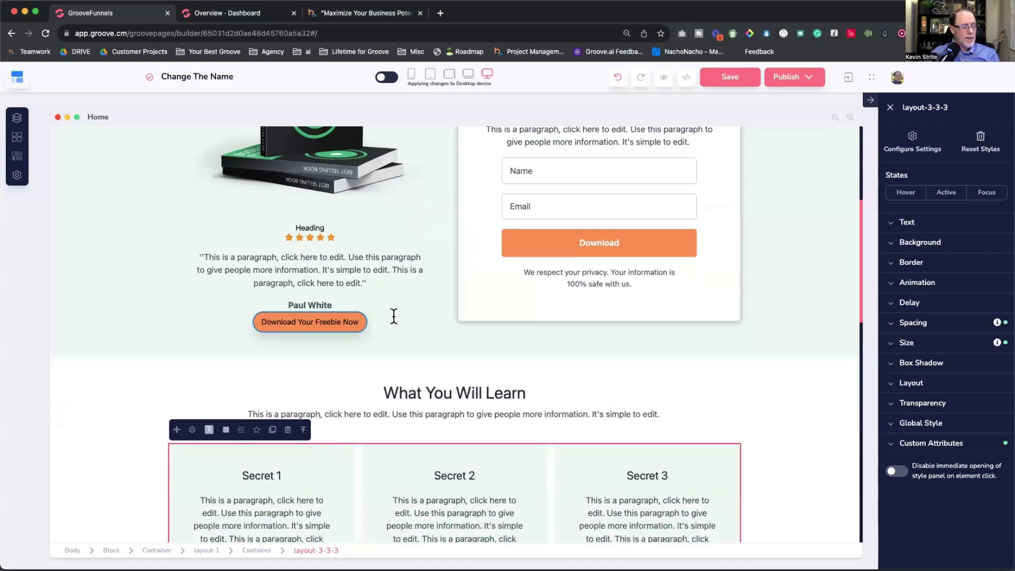
Select the book image and reduce its bottom margin to 0, keeping its bottom padding at 0
{"action": "scroll", "coordinate": [370, 301], "scroll_direction": "up", "scroll_amount": 5}
{"action": "left_click", "coordinate": [338, 290]}
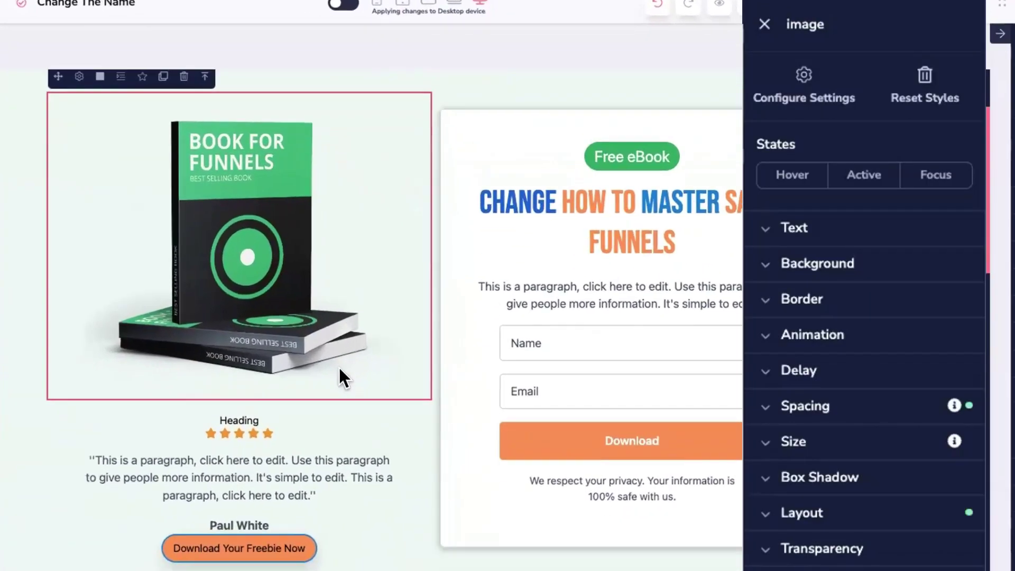
{"action": "scroll", "coordinate": [291, 370], "scroll_direction": "down", "scroll_amount": 2}
{"action": "scroll", "coordinate": [267, 376], "scroll_direction": "up", "scroll_amount": 2}
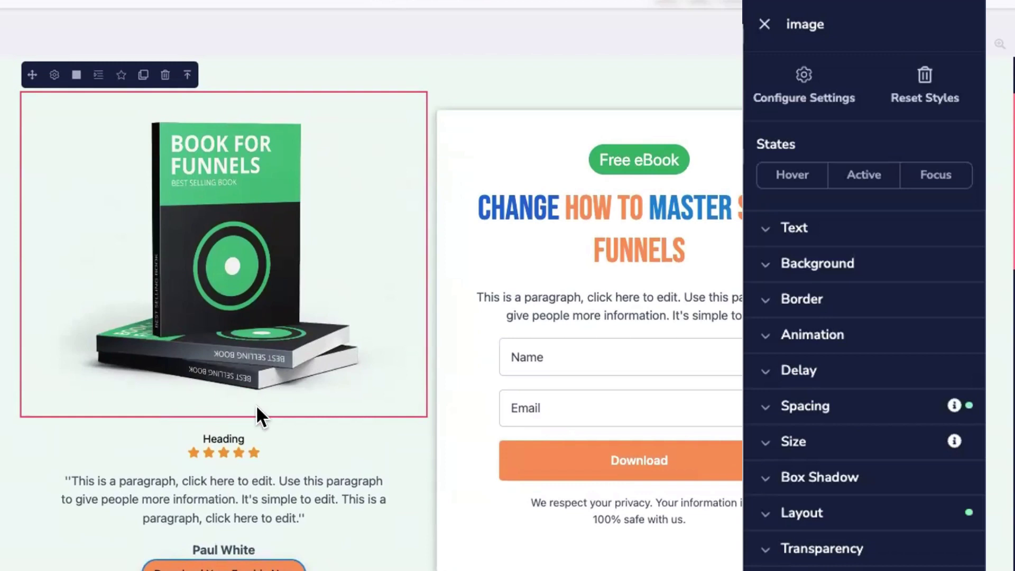
{"action": "left_click", "coordinate": [809, 407]}
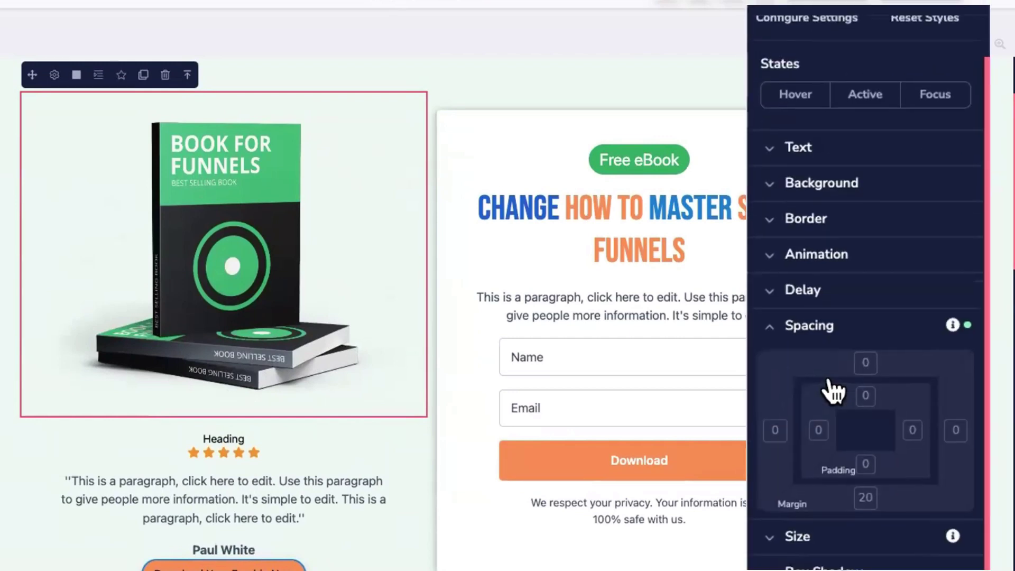
{"action": "left_click", "coordinate": [876, 369]}
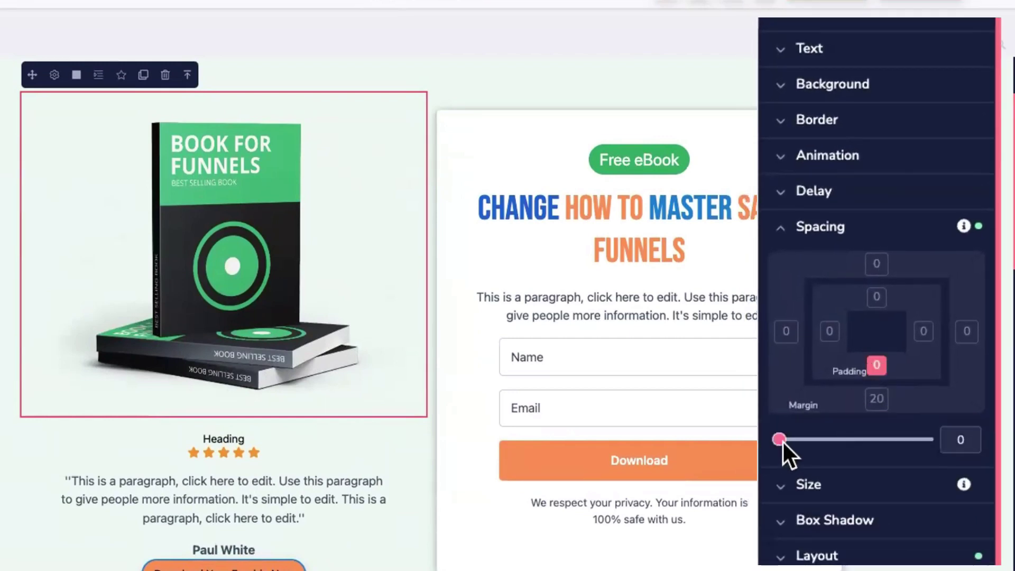
{"action": "mouse_move", "coordinate": [780, 440]}
{"action": "left_mouse_down"}
{"action": "mouse_move", "coordinate": [796, 441]}
{"action": "mouse_move", "coordinate": [768, 446]}
{"action": "left_mouse_up"}
{"action": "left_click", "coordinate": [881, 399]}
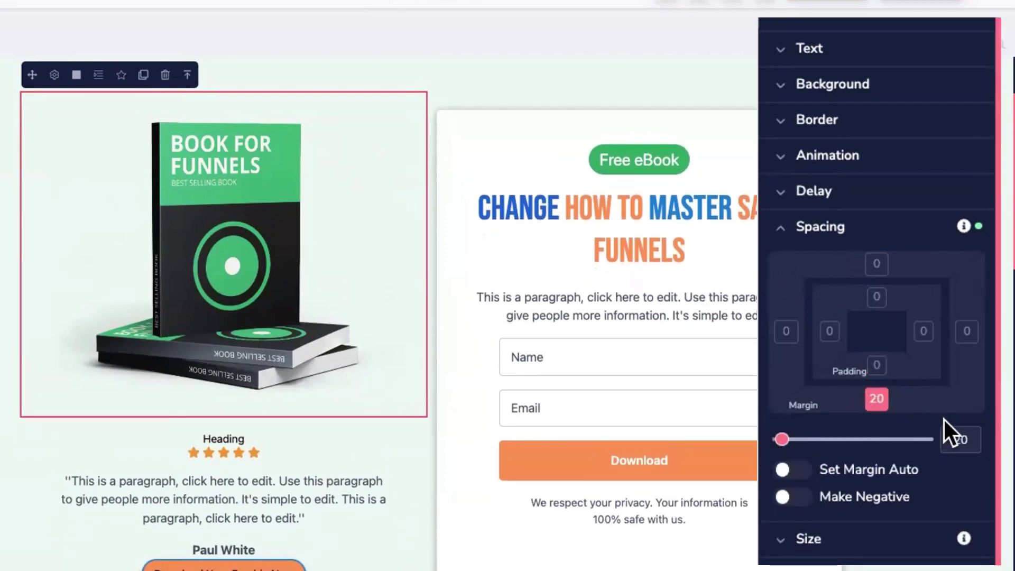
{"action": "mouse_move", "coordinate": [779, 443]}
{"action": "left_mouse_down"}
{"action": "mouse_move", "coordinate": [815, 444]}
{"action": "mouse_move", "coordinate": [766, 444]}
{"action": "left_mouse_up"}
Check the top margin and top padding settings of the small "Heading" above the star rating
{"action": "left_click", "coordinate": [224, 425]}
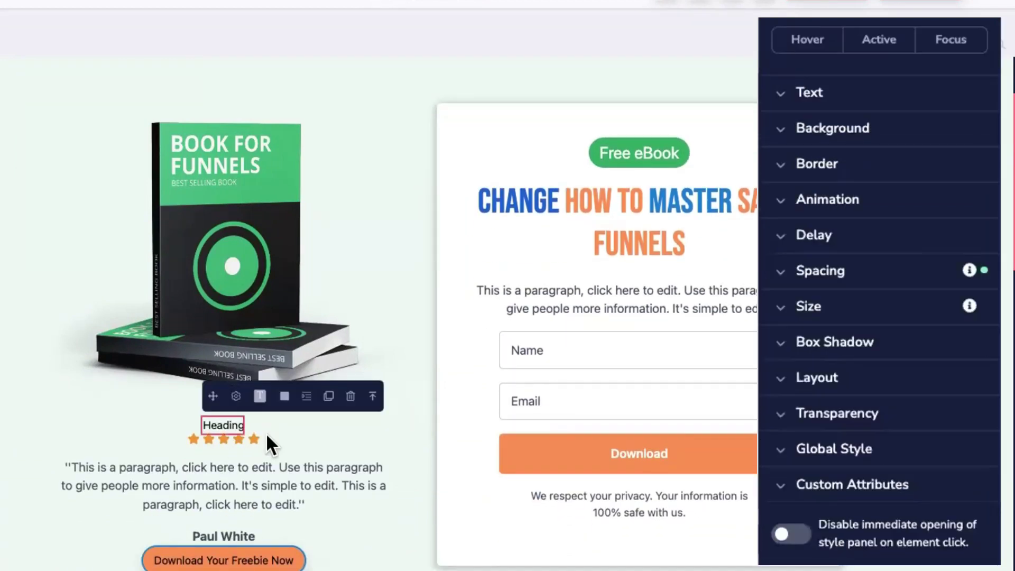
{"action": "left_click", "coordinate": [817, 273]}
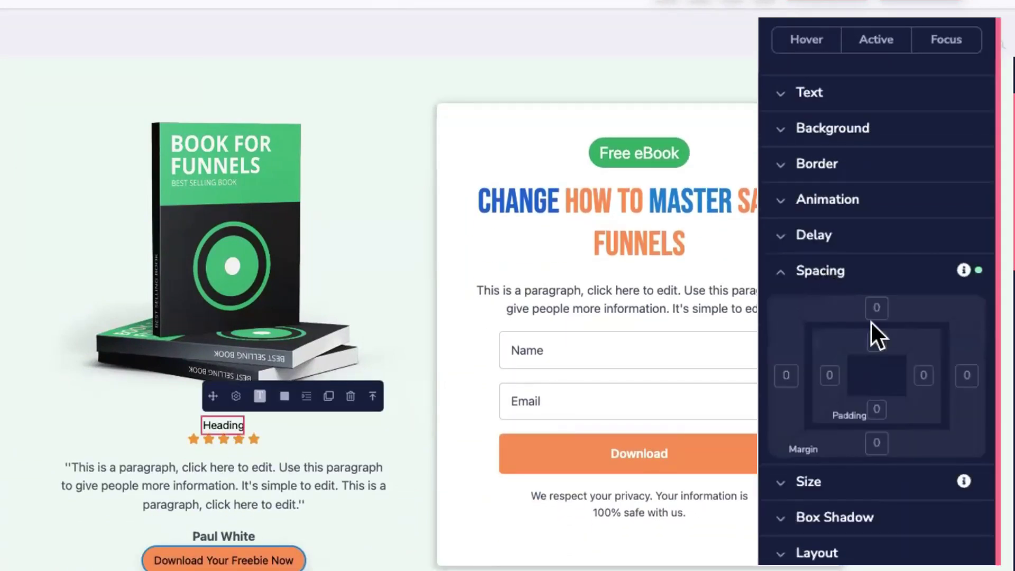
{"action": "left_click", "coordinate": [877, 309]}
{"action": "mouse_move", "coordinate": [782, 483]}
{"action": "left_mouse_down"}
{"action": "mouse_move", "coordinate": [804, 487]}
{"action": "mouse_move", "coordinate": [778, 492]}
{"action": "left_mouse_up"}
{"action": "left_click", "coordinate": [878, 343]}
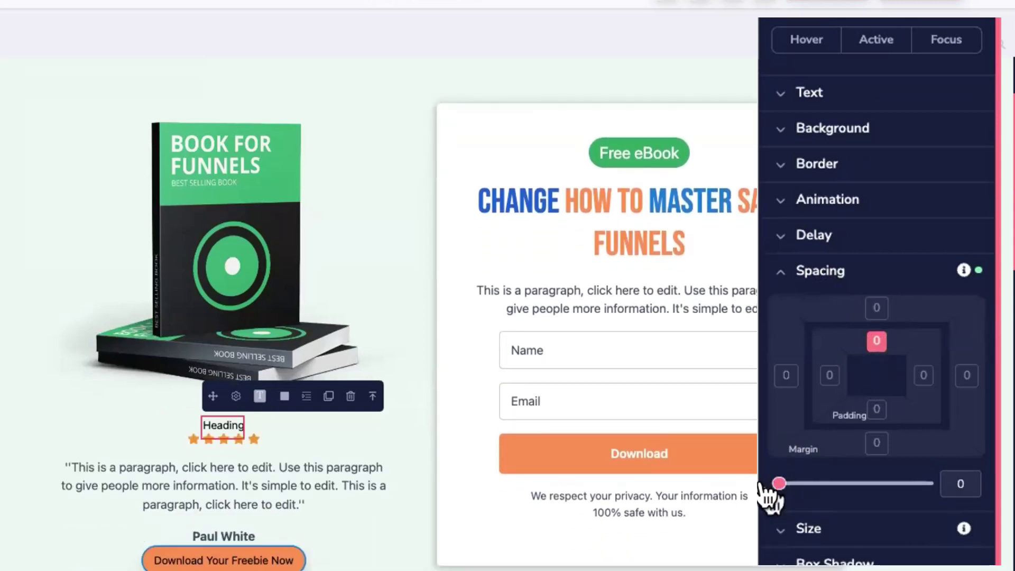
{"action": "left_click", "coordinate": [785, 279]}
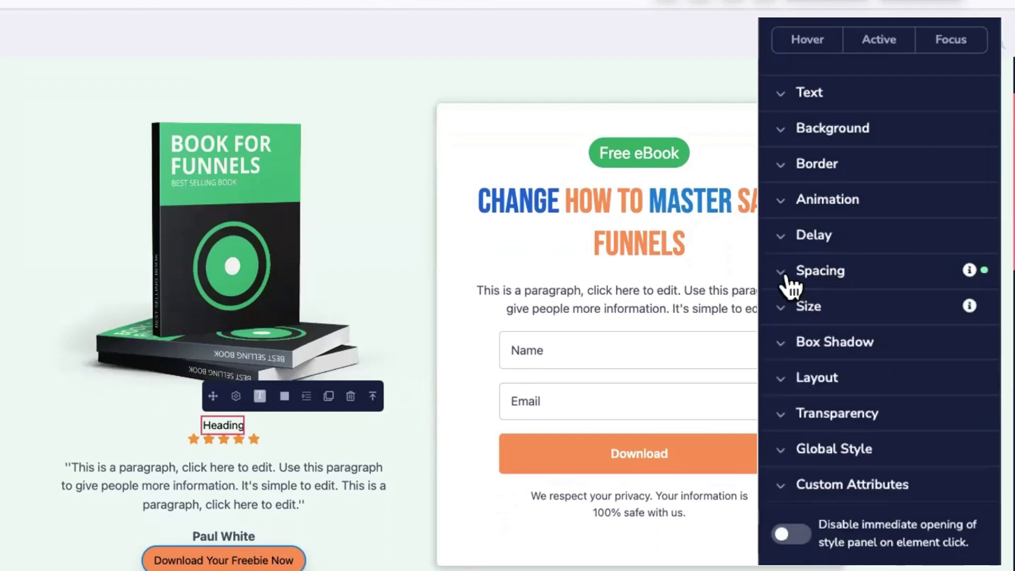
Try bottom margins of 40 and 0 on the "Change How to Master Sales Funnels" headline and set it back to 20
{"action": "left_click", "coordinate": [314, 363]}
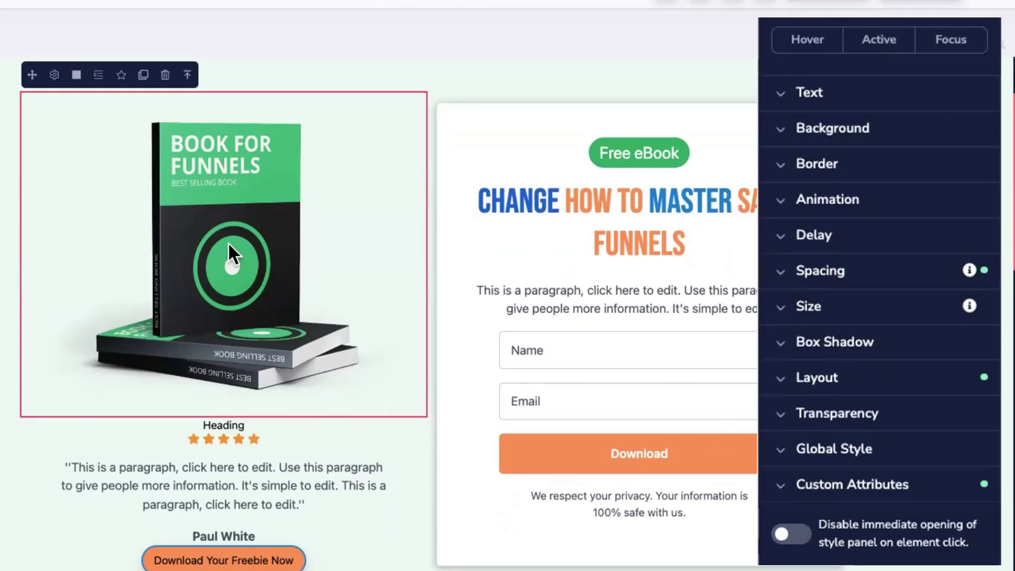
{"action": "left_click", "coordinate": [624, 195]}
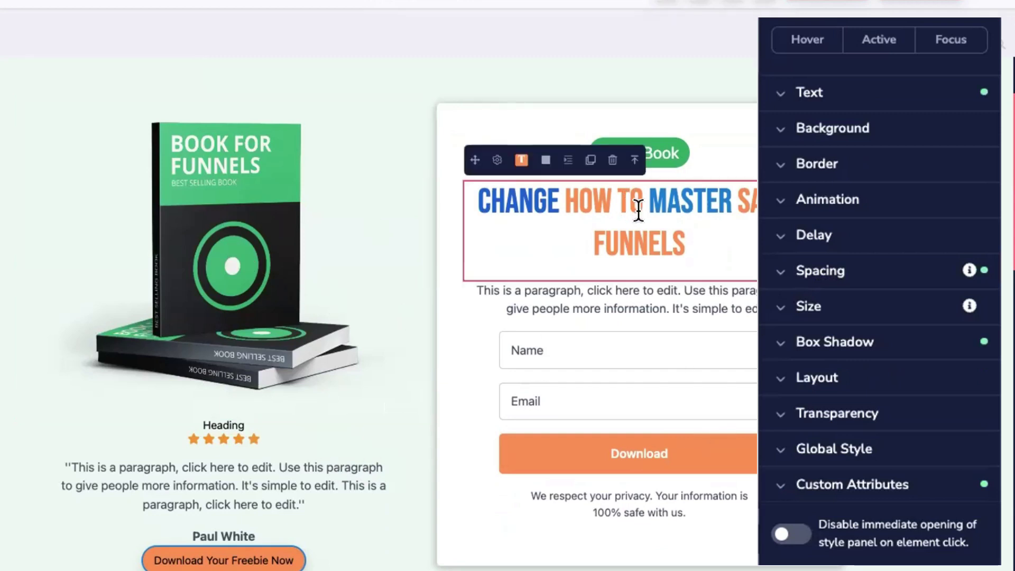
{"action": "left_click", "coordinate": [807, 270]}
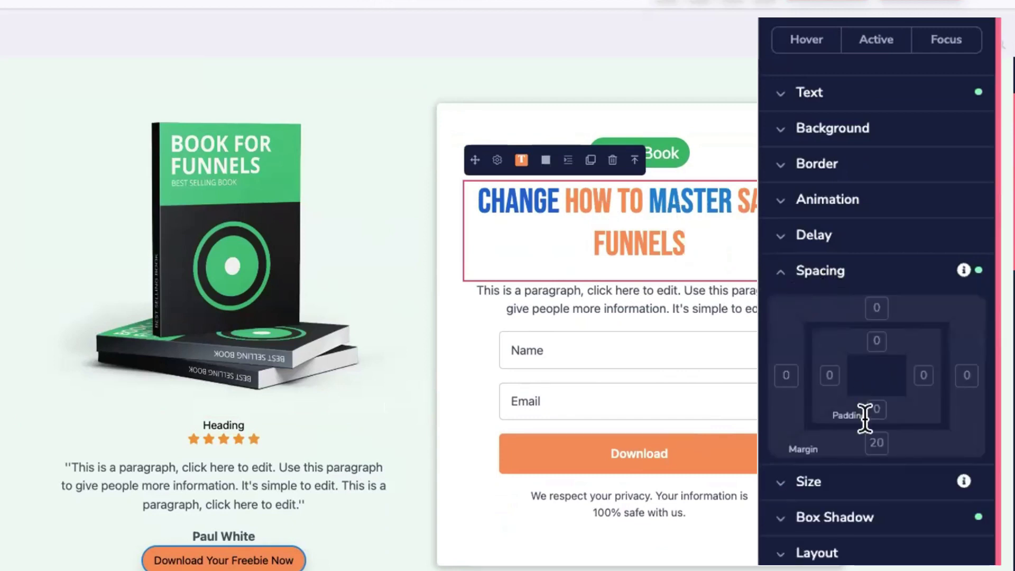
{"action": "left_click", "coordinate": [878, 447]}
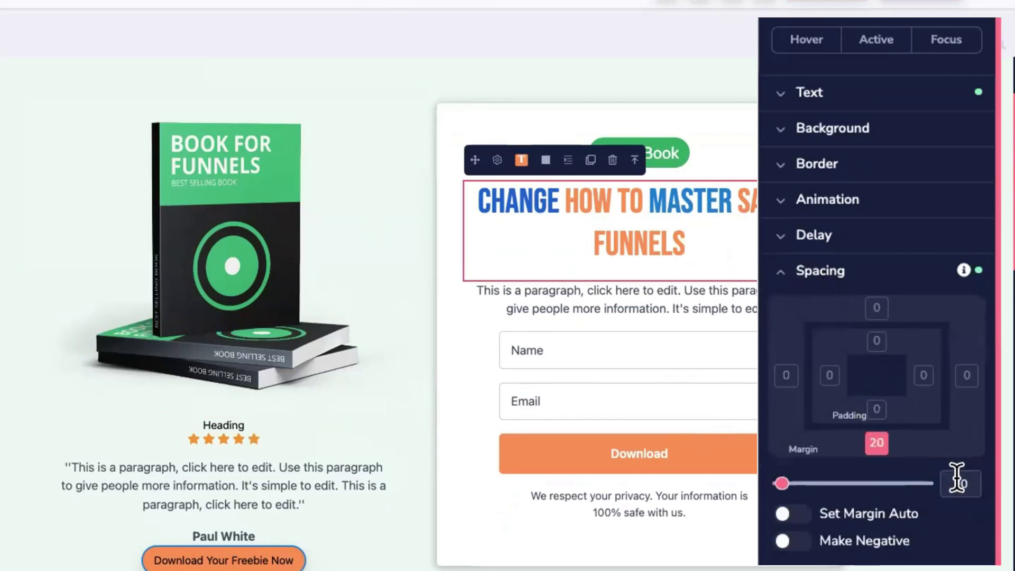
{"action": "type", "text": "40"}
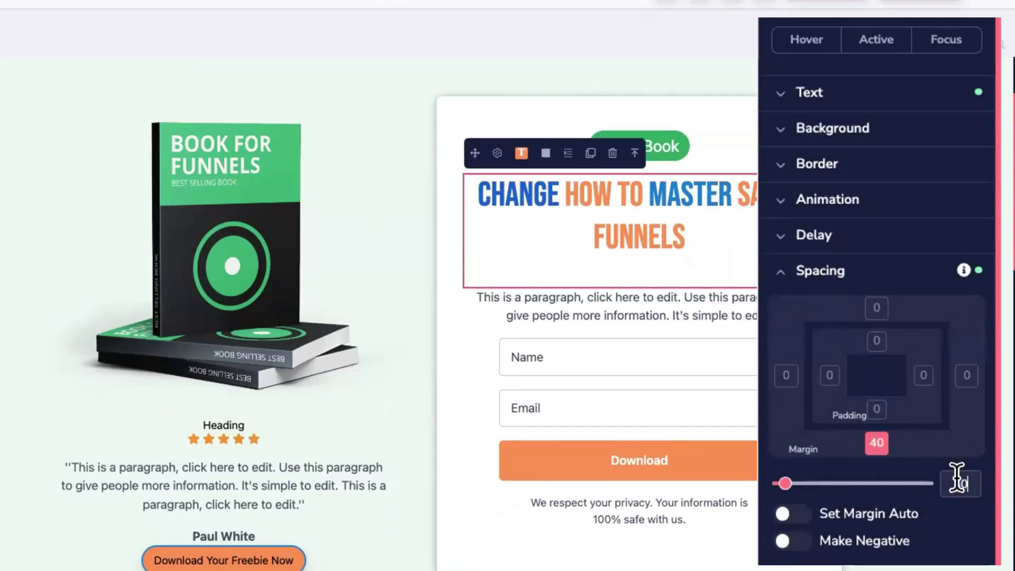
{"action": "key", "text": "BackSpace"}
{"action": "key", "text": "BackSpace"}
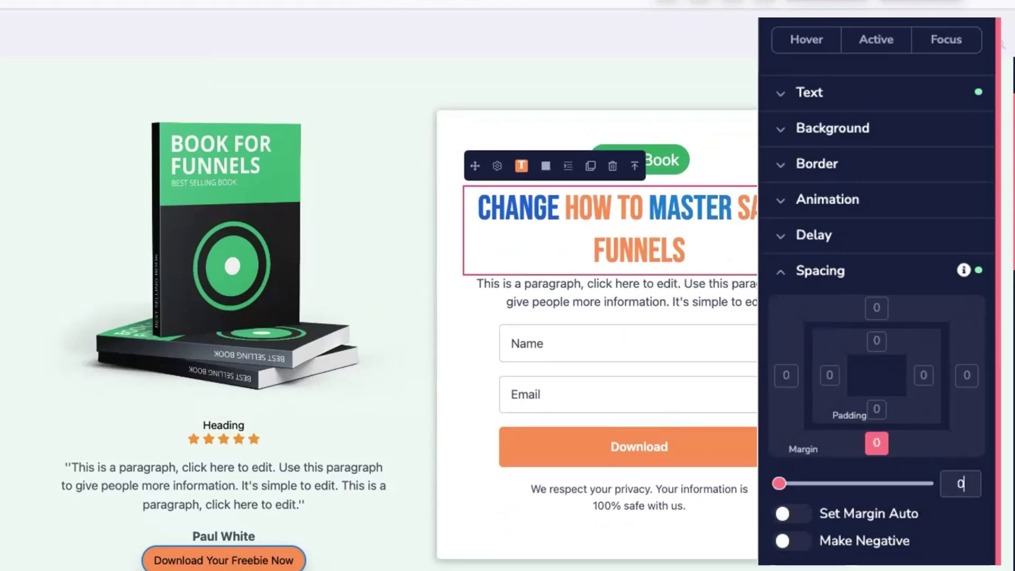
{"action": "type", "text": "20"}
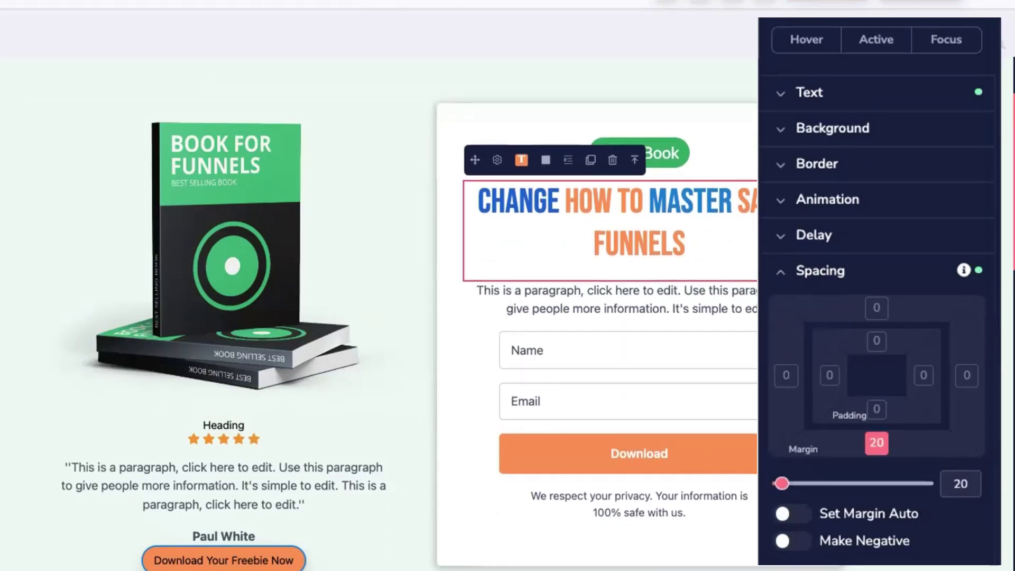
{"action": "left_click", "coordinate": [826, 244]}
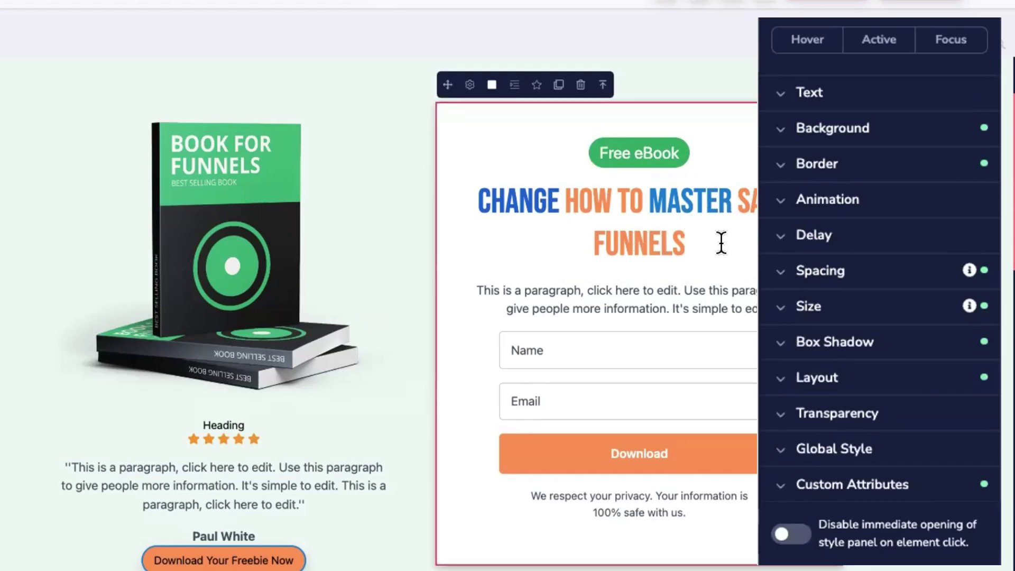
{"action": "left_click", "coordinate": [752, 253]}
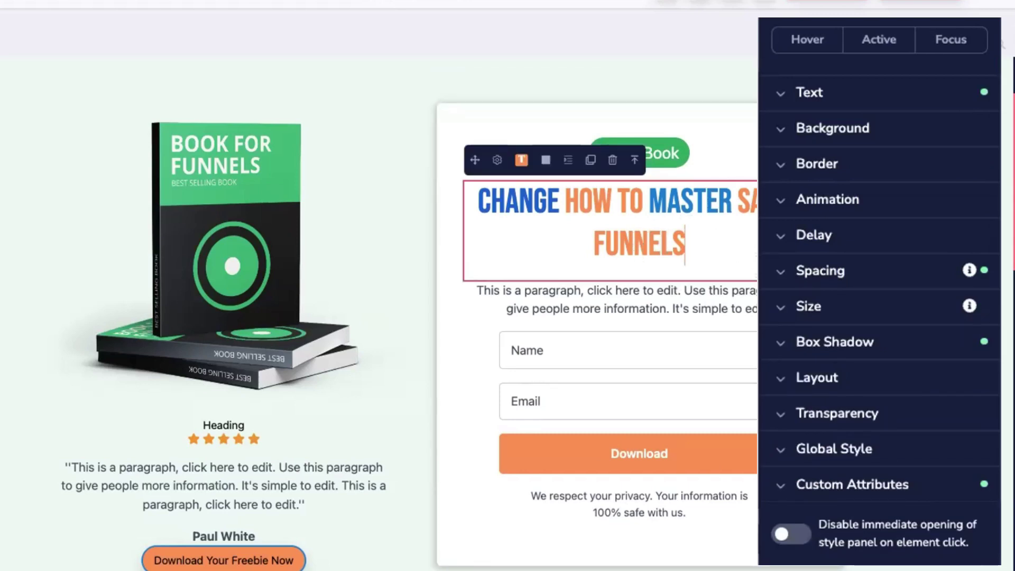
Set the top and bottom padding of the block holding the book image and form to 50
{"action": "scroll", "coordinate": [753, 253], "scroll_direction": "down", "scroll_amount": 2}
{"action": "left_click", "coordinate": [630, 433]}
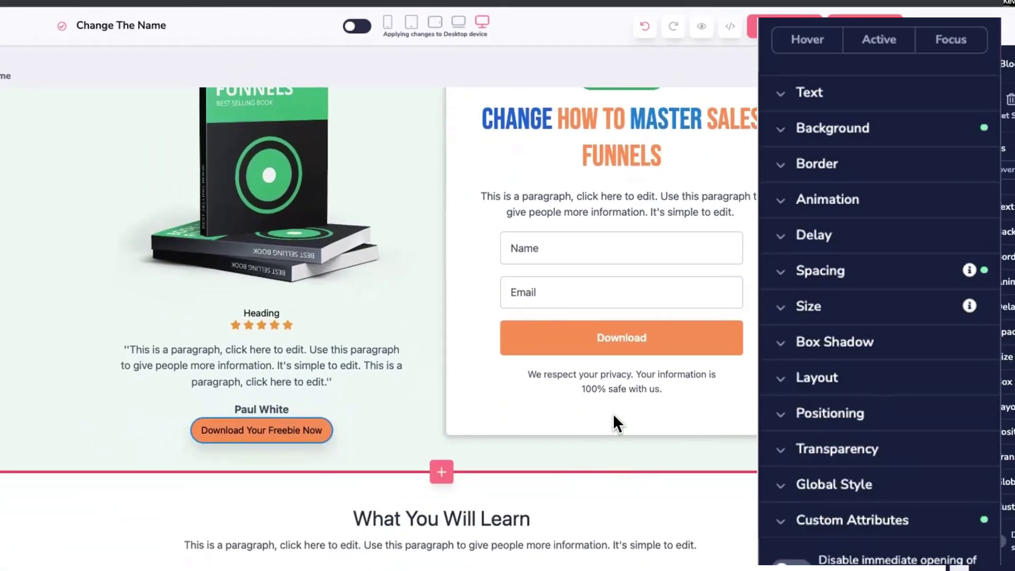
{"action": "scroll", "coordinate": [613, 413], "scroll_direction": "up", "scroll_amount": 4}
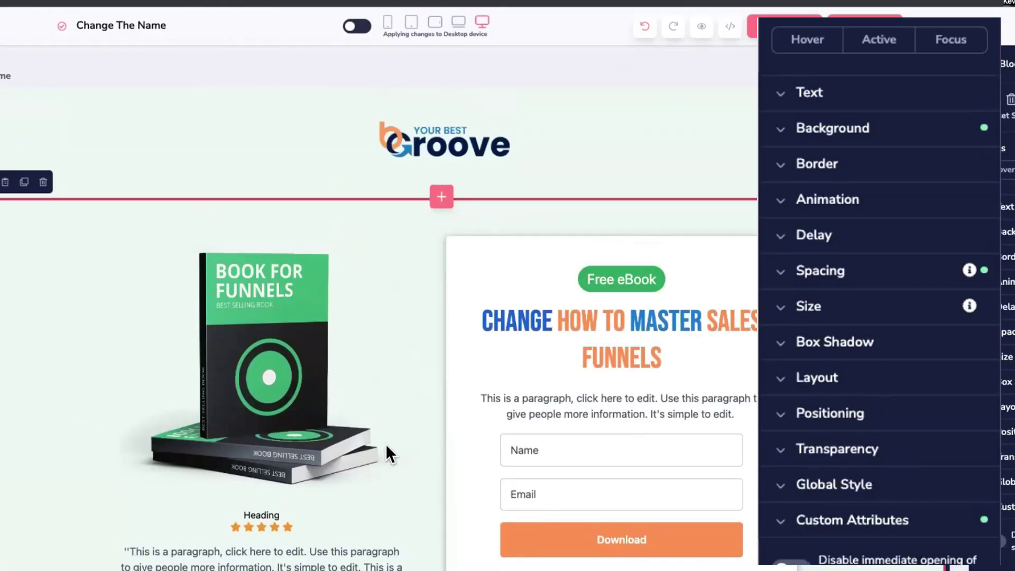
{"action": "scroll", "coordinate": [386, 443], "scroll_direction": "down", "scroll_amount": 1}
{"action": "scroll", "coordinate": [379, 328], "scroll_direction": "down", "scroll_amount": 3}
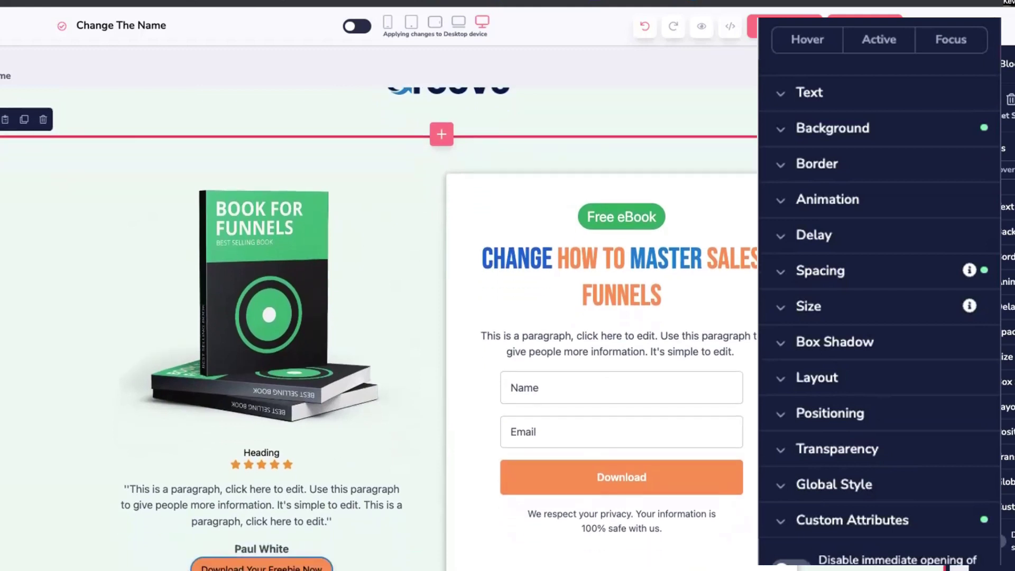
{"action": "left_click", "coordinate": [782, 271]}
{"action": "scroll", "coordinate": [792, 309], "scroll_direction": "down", "scroll_amount": 2}
{"action": "left_click", "coordinate": [877, 329]}
{"action": "left_click", "coordinate": [876, 262], "text": "shift"}
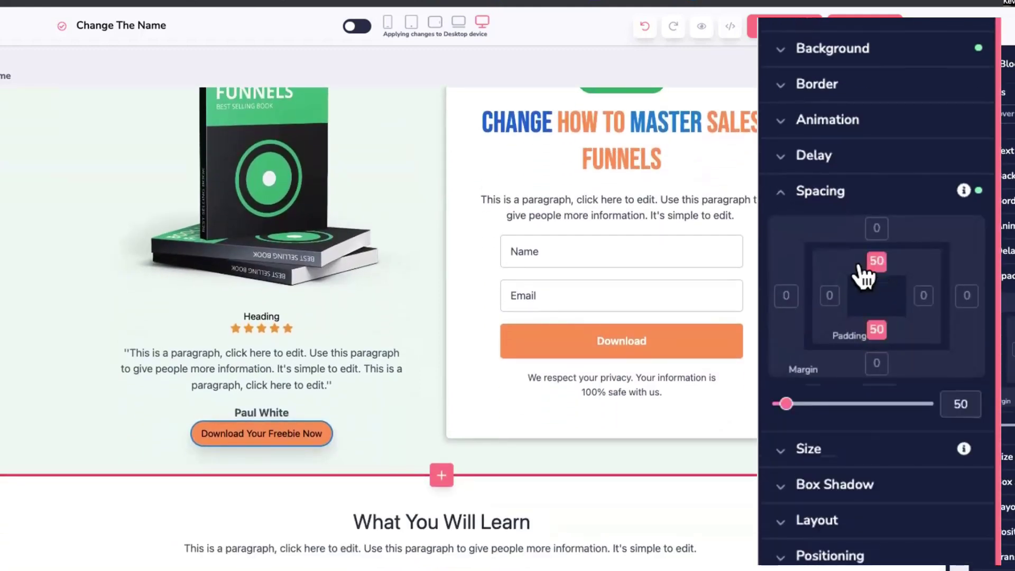
{"action": "mouse_move", "coordinate": [790, 404]}
{"action": "left_mouse_down"}
{"action": "mouse_move", "coordinate": [802, 404]}
{"action": "mouse_move", "coordinate": [788, 404]}
{"action": "left_mouse_up"}
{"action": "double_click", "coordinate": [955, 402]}
{"action": "type", "text": "50"}
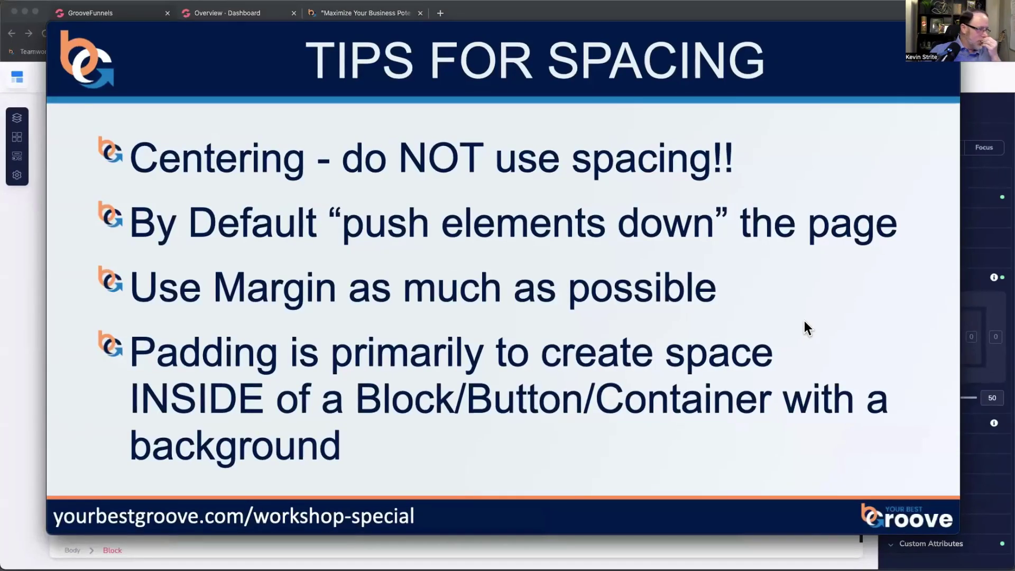
{"action": "key", "text": "Right"}
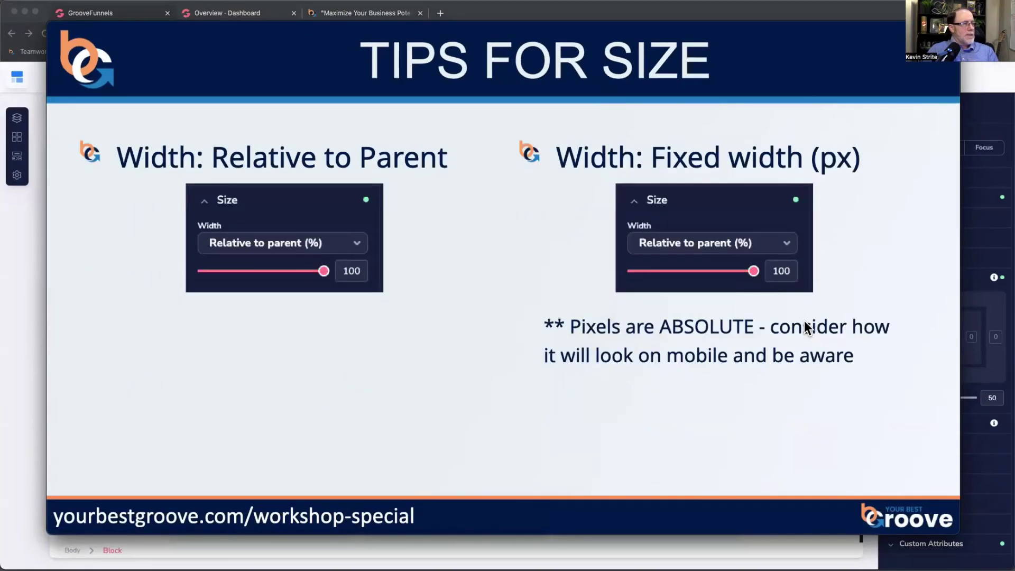
{"action": "key", "text": "Right"}
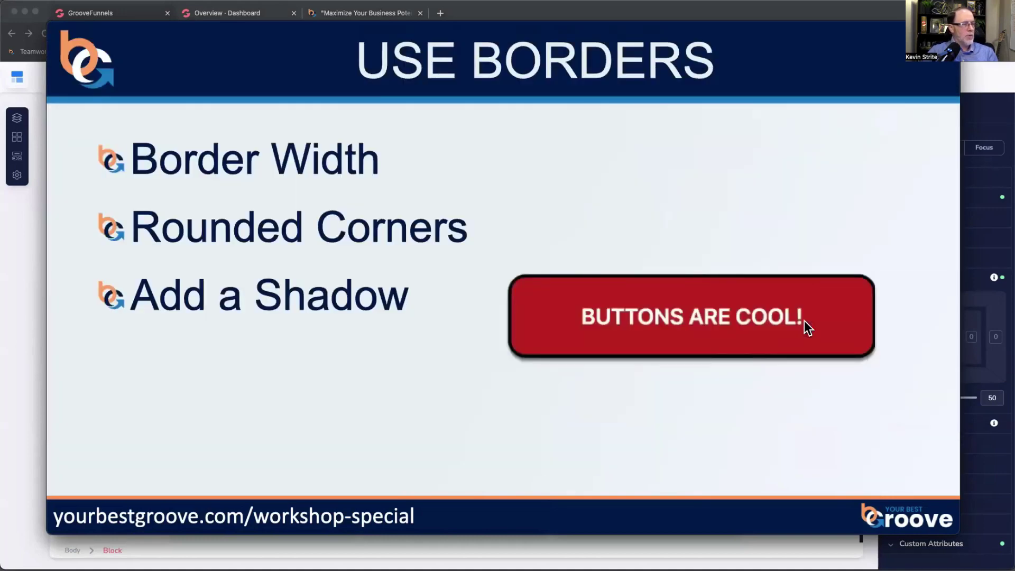
{"action": "key", "text": "Right"}
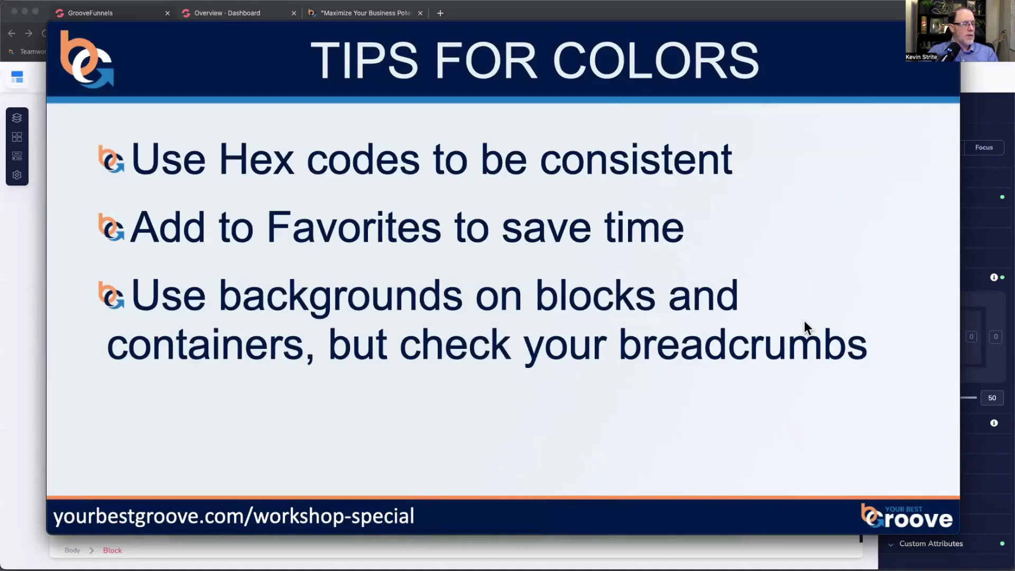
{"action": "key", "text": "Right"}
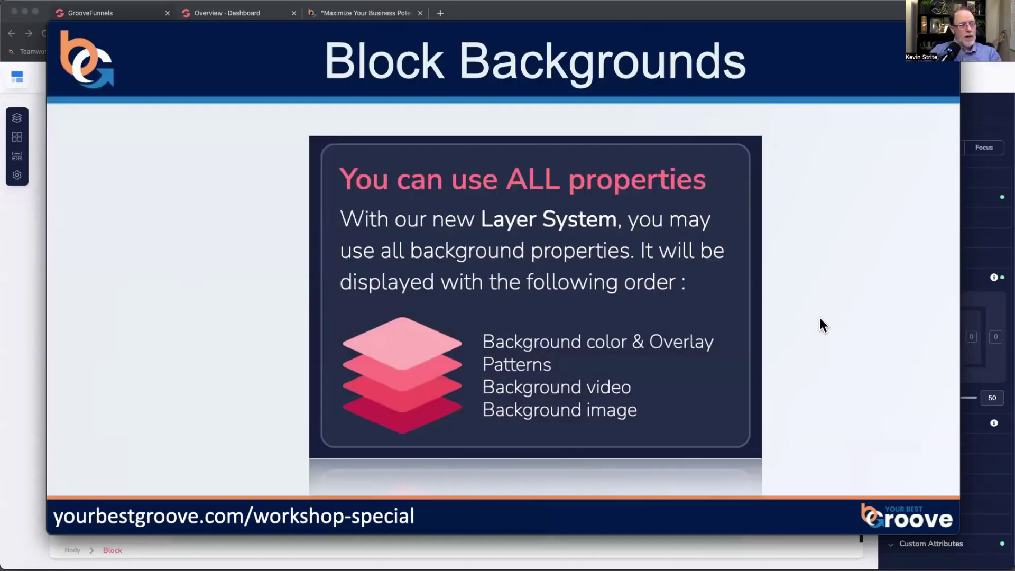
Switch back to the GroovePages builder, search free stock photos for "puppie", and set the two-puppies photo as the book-and-form block's background image
{"action": "key", "text": "super+Tab"}
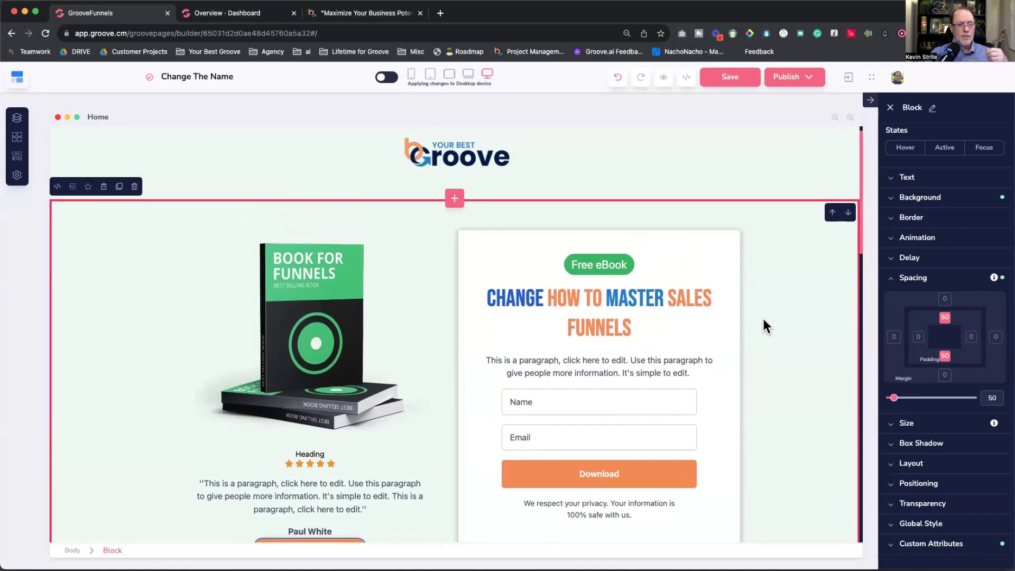
{"action": "left_click", "coordinate": [763, 318]}
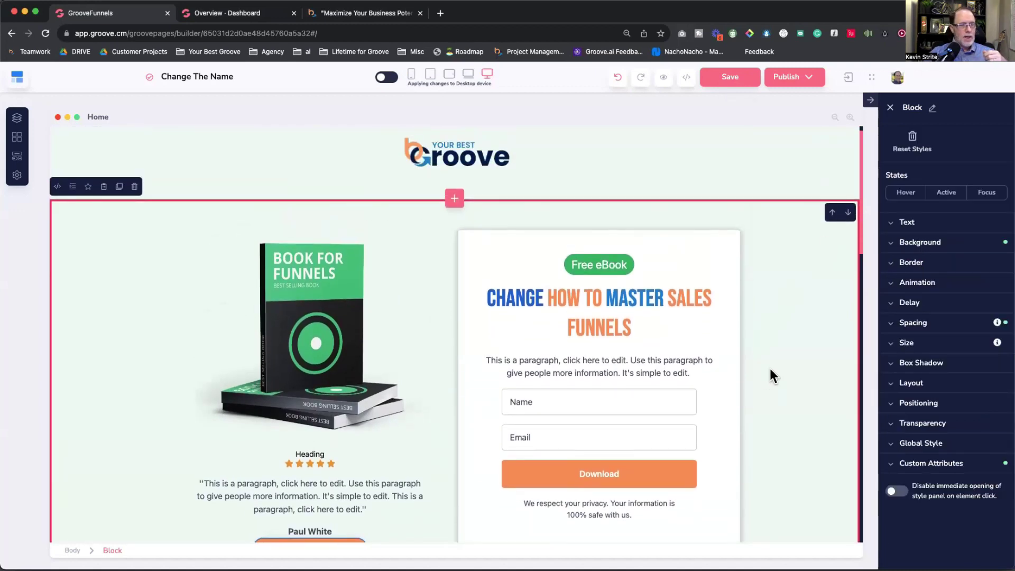
{"action": "left_click", "coordinate": [893, 243]}
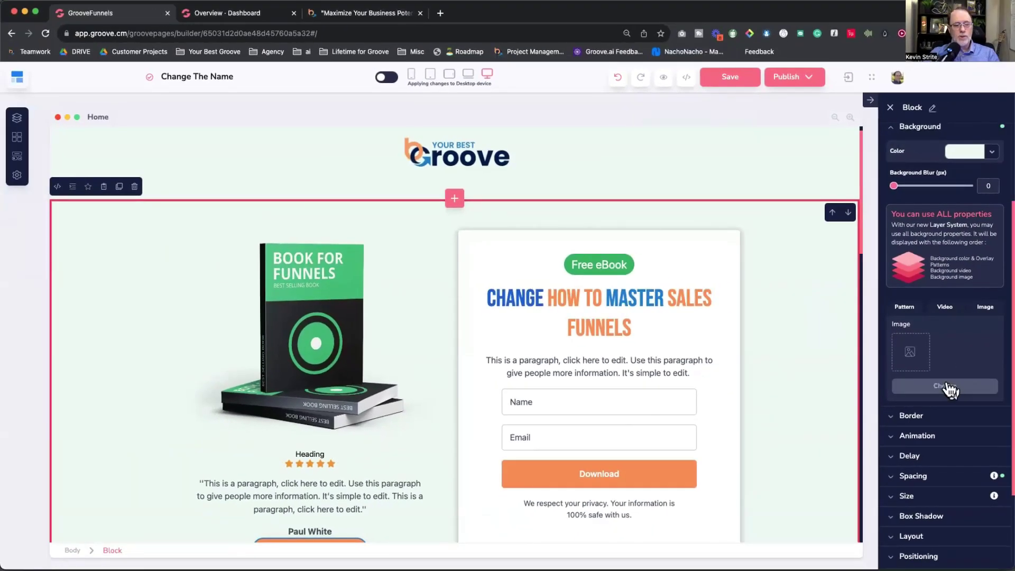
{"action": "left_click", "coordinate": [951, 388]}
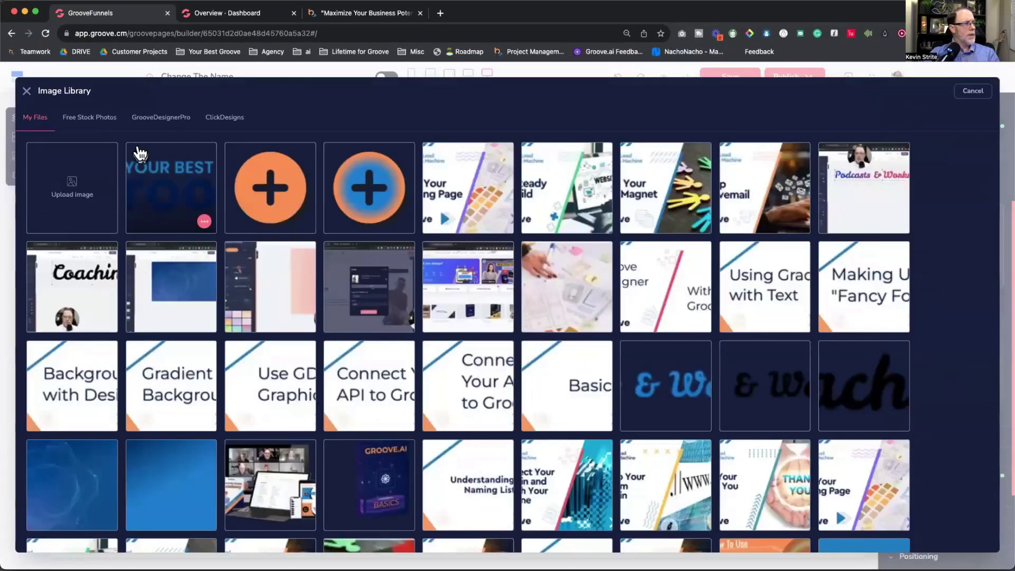
{"action": "left_click", "coordinate": [93, 119]}
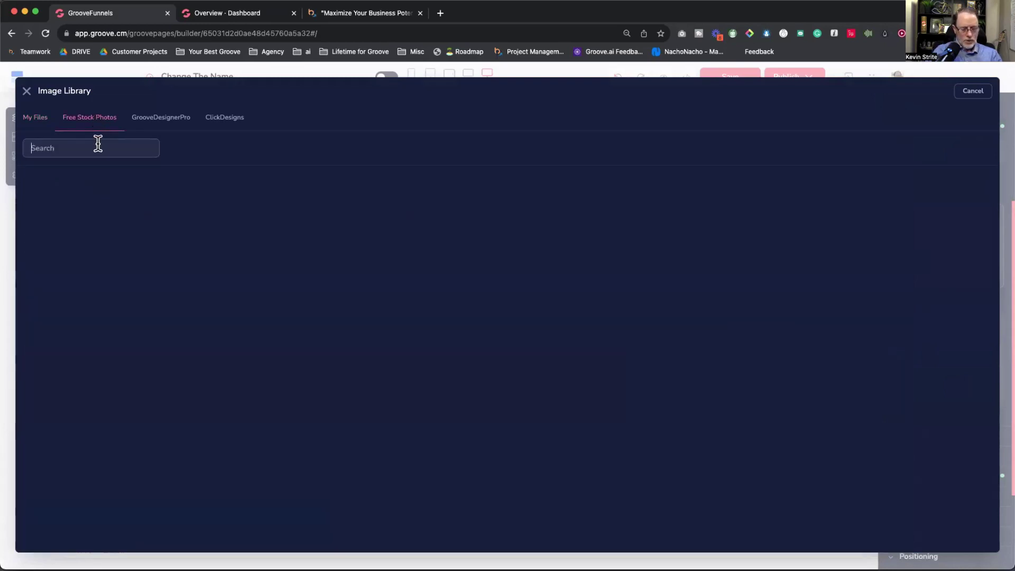
{"action": "type", "text": "puppie"}
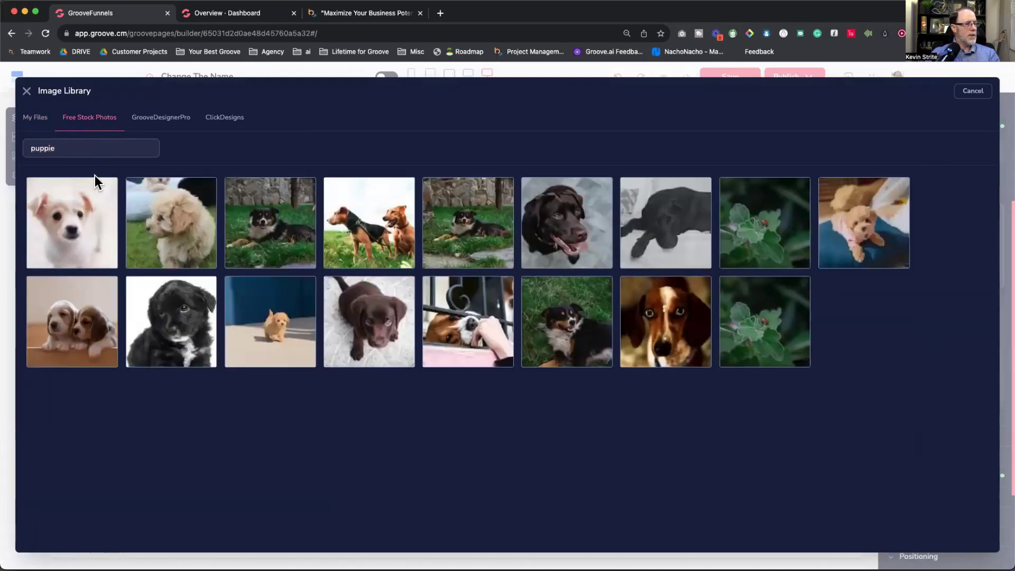
{"action": "left_click", "coordinate": [72, 321]}
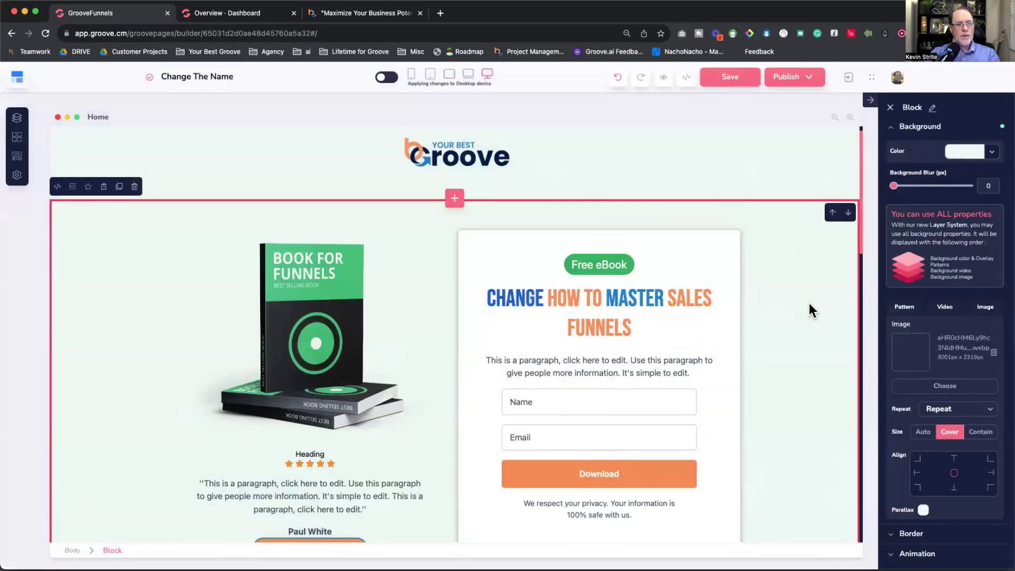
{"action": "scroll", "coordinate": [809, 303], "scroll_direction": "down", "scroll_amount": 1}
{"action": "scroll", "coordinate": [810, 305], "scroll_direction": "down", "scroll_amount": 1}
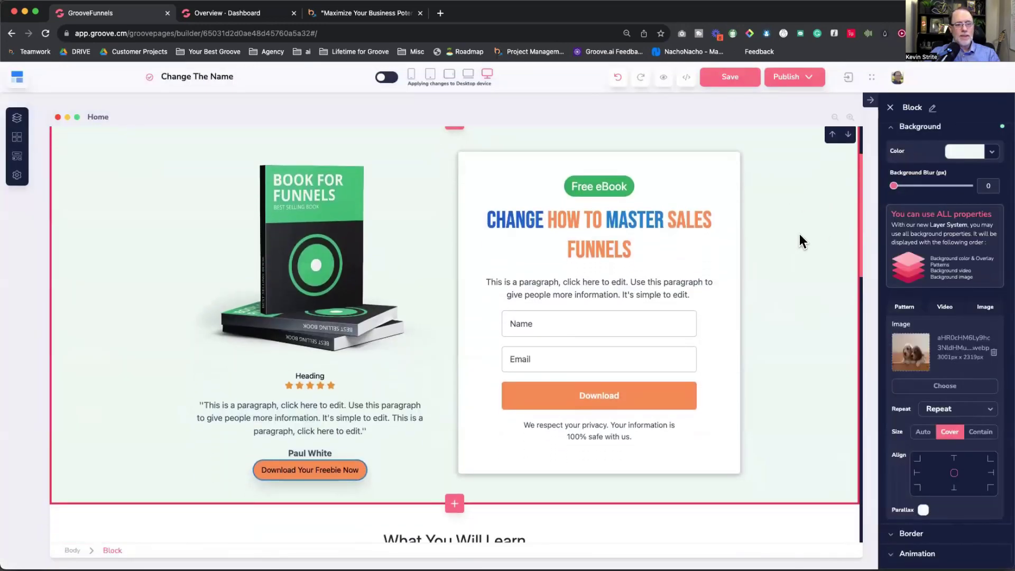
Switch to the Block Backgrounds slide and back to the page builder, and try a transparency of 55 on the block's background color
{"action": "scroll", "coordinate": [799, 235], "scroll_direction": "up", "scroll_amount": 1}
{"action": "key", "text": "super+Tab"}
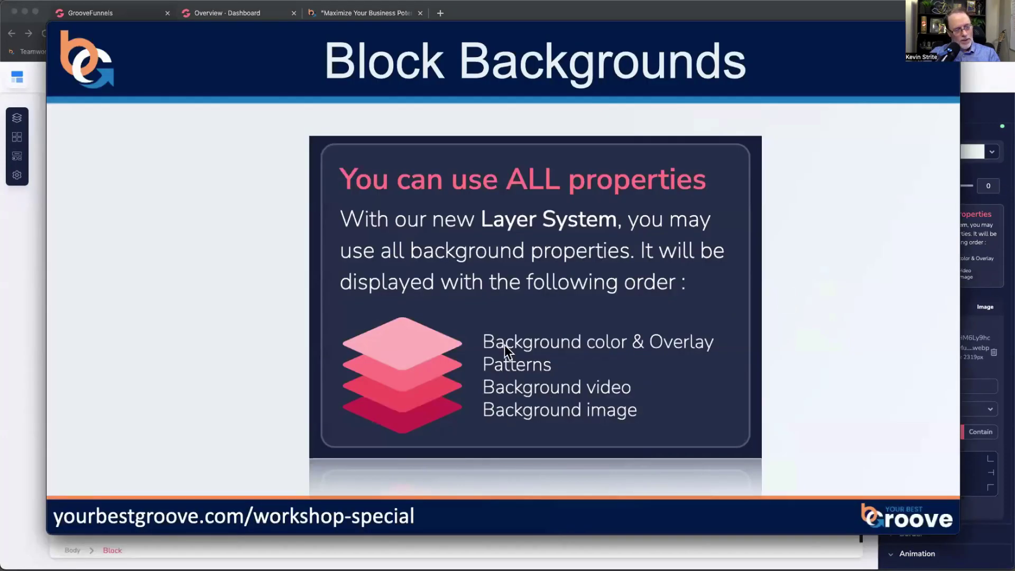
{"action": "key", "text": "super+Tab"}
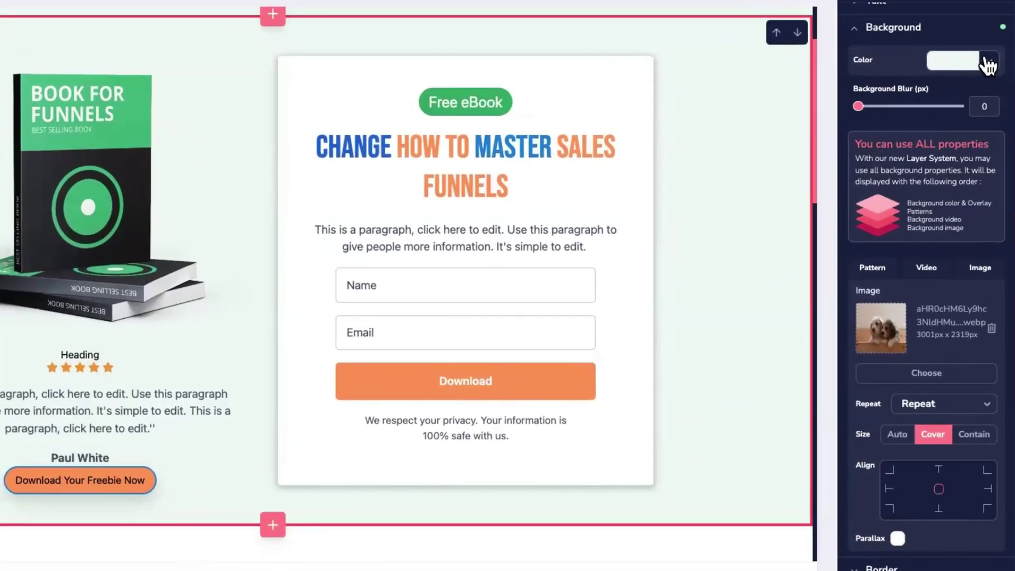
{"action": "left_click", "coordinate": [983, 63]}
{"action": "left_click_drag", "start_coordinate": [956, 264], "coordinate": [915, 272]}
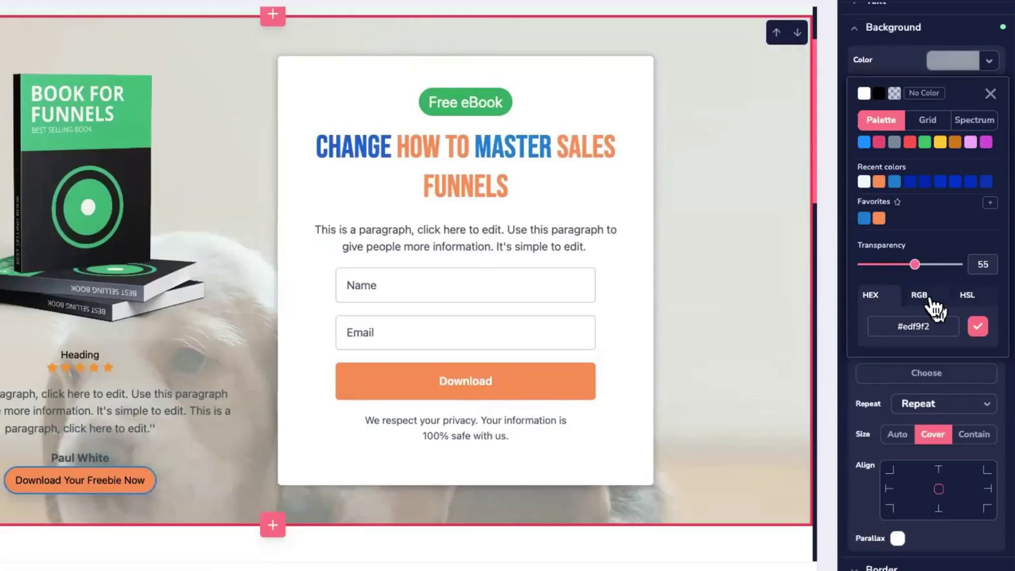
{"action": "scroll", "coordinate": [933, 305], "scroll_direction": "down", "scroll_amount": 2}
{"action": "scroll", "coordinate": [933, 305], "scroll_direction": "down", "scroll_amount": 3}
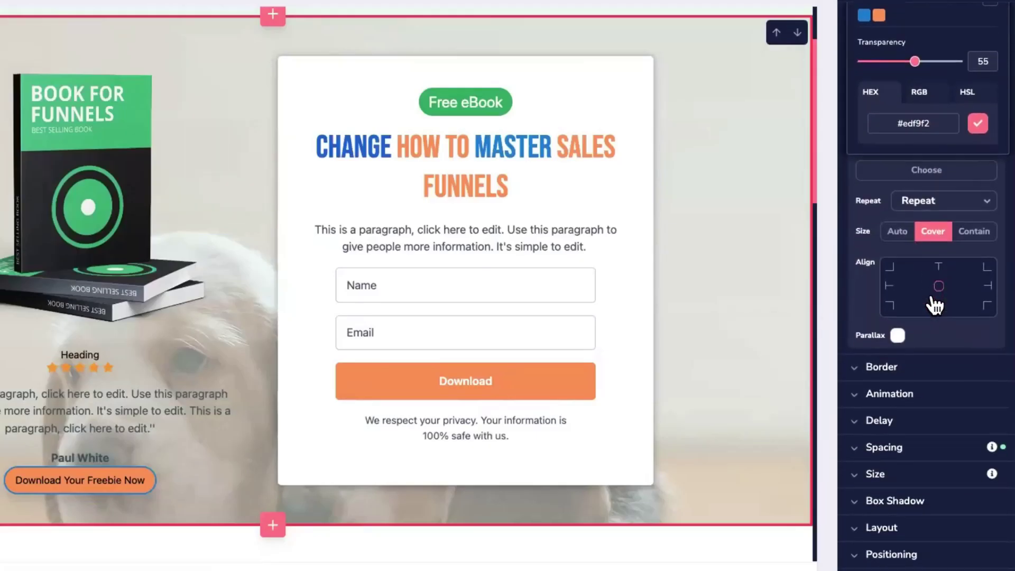
{"action": "scroll", "coordinate": [941, 227], "scroll_direction": "up", "scroll_amount": 5}
{"action": "scroll", "coordinate": [936, 227], "scroll_direction": "up", "scroll_amount": 1}
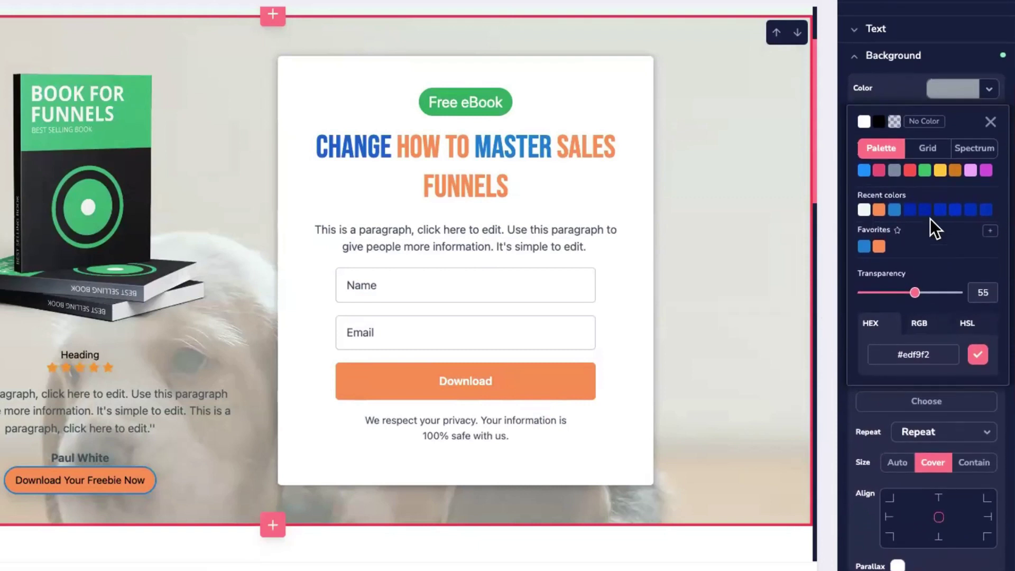
{"action": "left_click", "coordinate": [988, 89]}
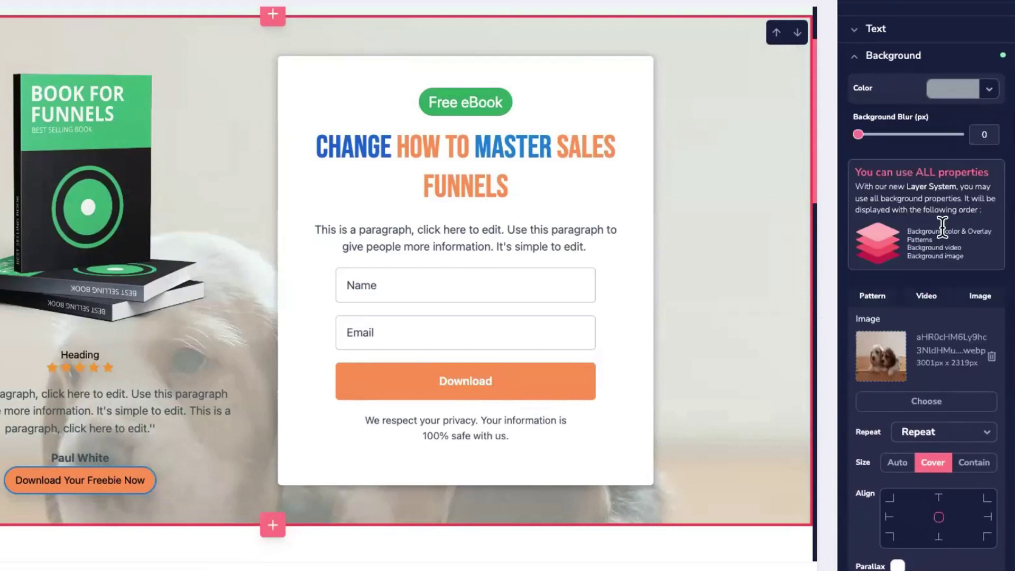
Try transparencies of 0 and 82 on the block's #edf9f2 background color over the puppies photo
{"action": "scroll", "coordinate": [943, 226], "scroll_direction": "down", "scroll_amount": 1}
{"action": "scroll", "coordinate": [942, 227], "scroll_direction": "down", "scroll_amount": 1}
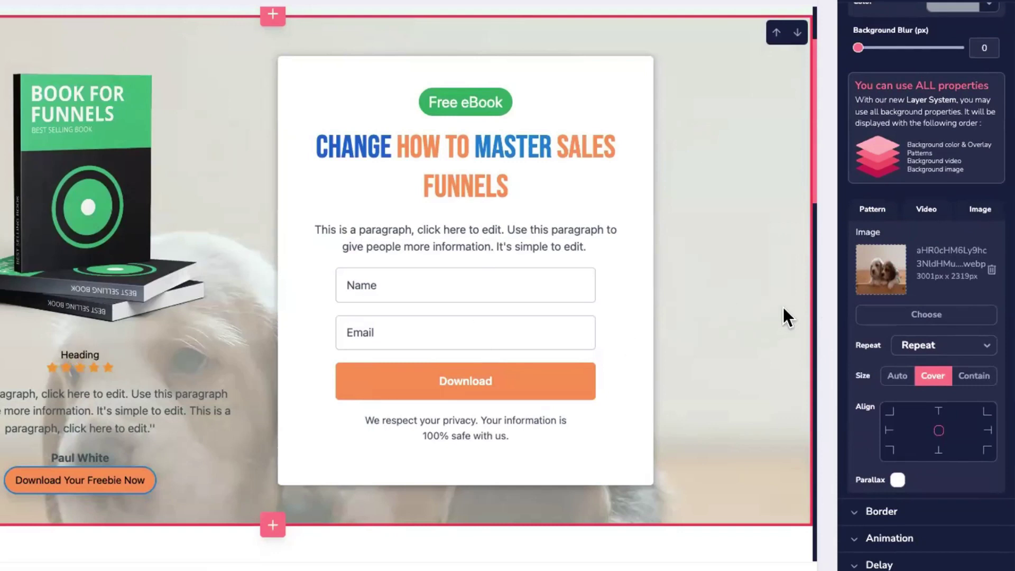
{"action": "scroll", "coordinate": [929, 313], "scroll_direction": "up", "scroll_amount": 4}
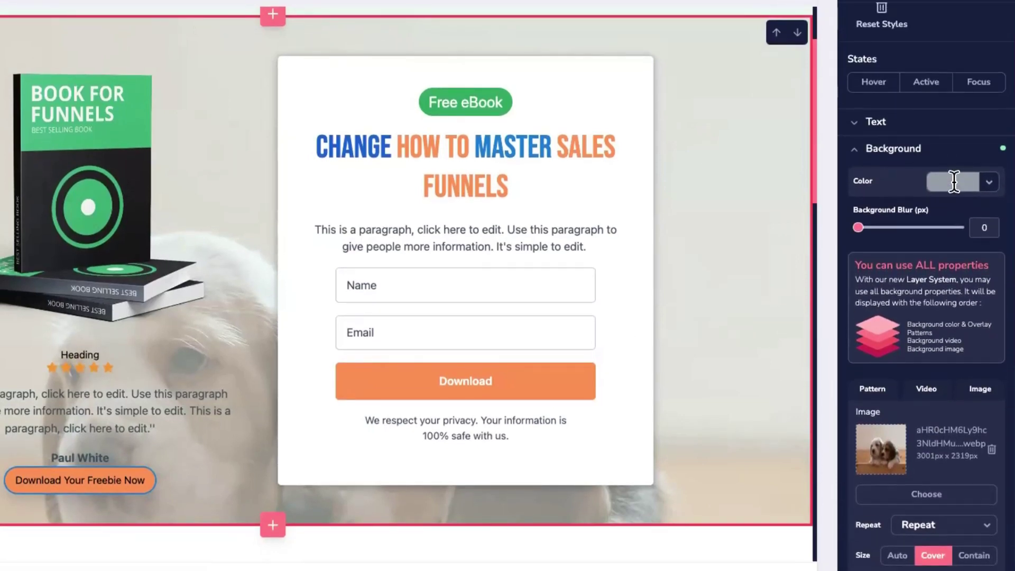
{"action": "left_click", "coordinate": [988, 189]}
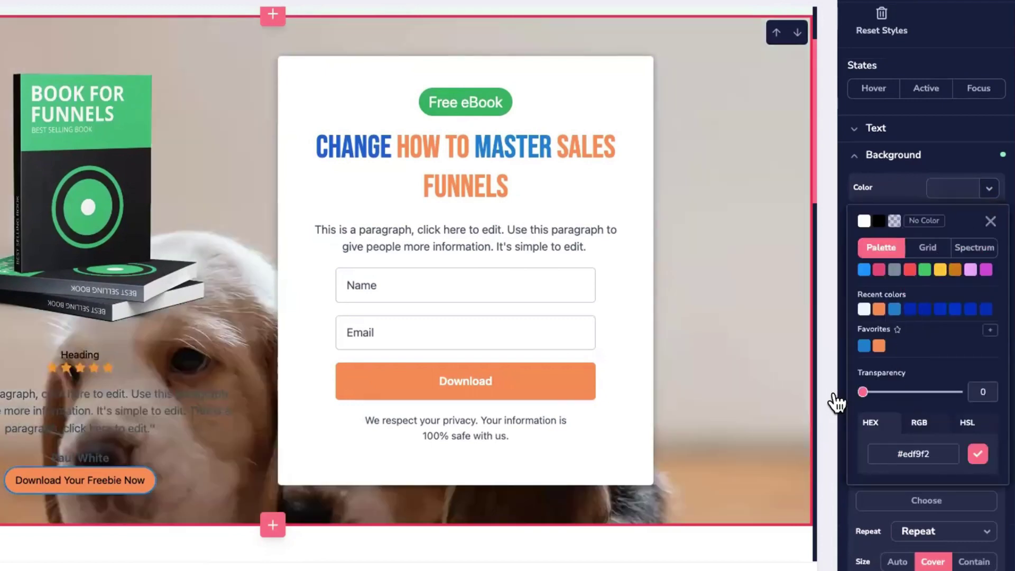
{"action": "left_click_drag", "start_coordinate": [863, 392], "coordinate": [940, 402]}
{"action": "scroll", "coordinate": [698, 331], "scroll_direction": "down", "scroll_amount": 3}
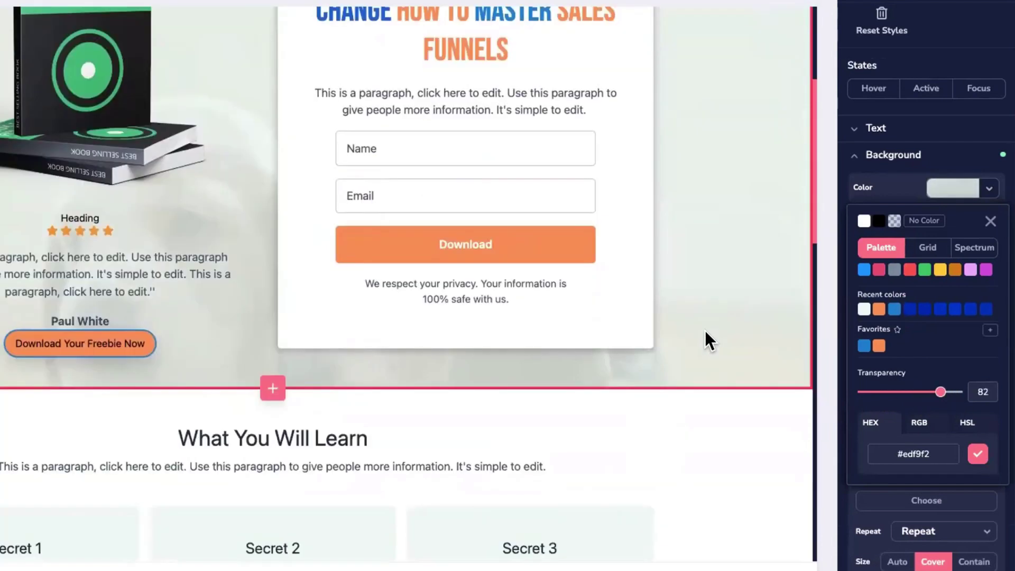
{"action": "scroll", "coordinate": [706, 331], "scroll_direction": "up", "scroll_amount": 1}
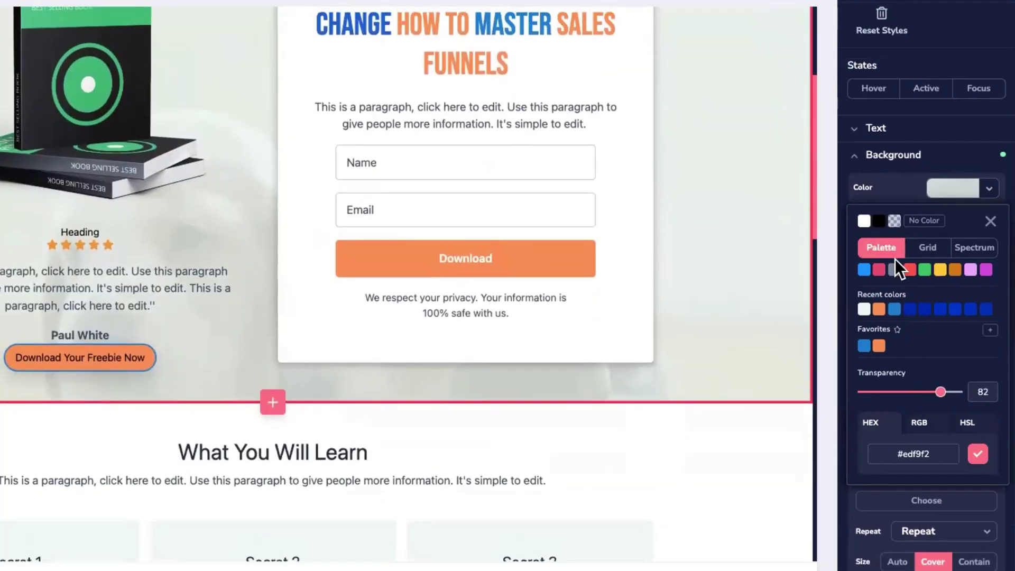
Set the block's background color overlay to dark #280b14 with a transparency of 33
{"action": "left_click", "coordinate": [880, 271]}
{"action": "left_click_drag", "start_coordinate": [928, 383], "coordinate": [893, 394]}
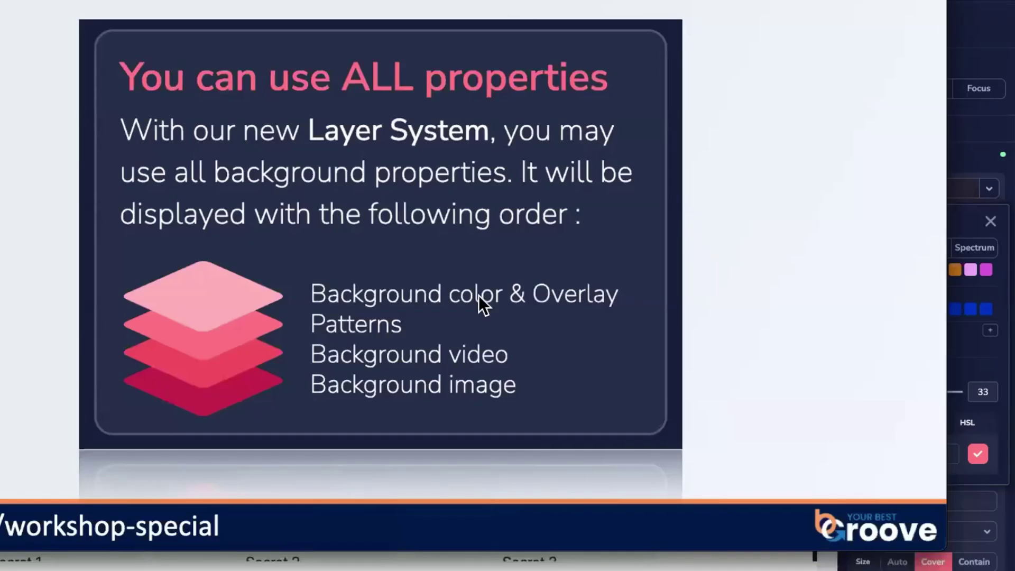
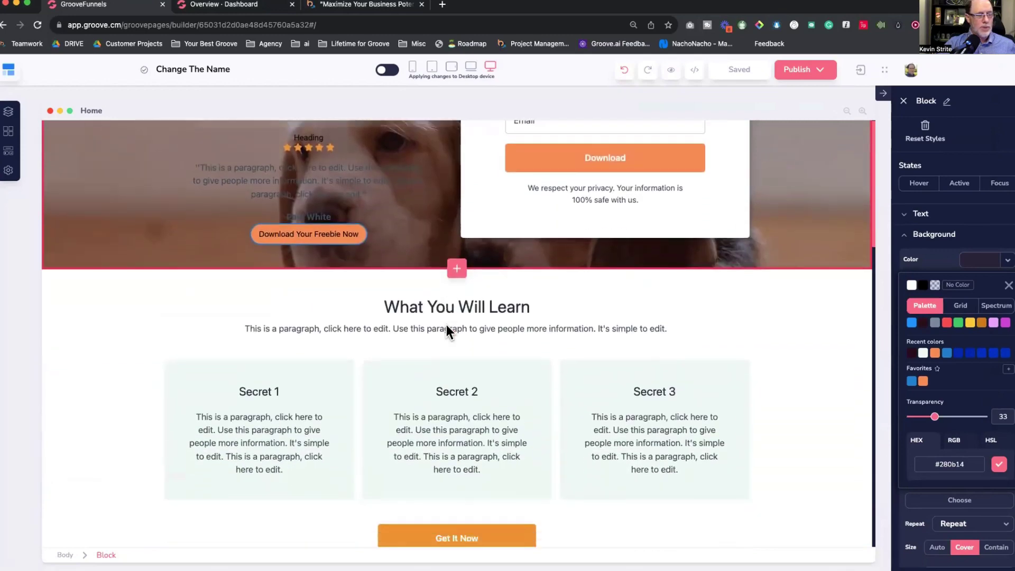
{"action": "scroll", "coordinate": [446, 324], "scroll_direction": "down", "scroll_amount": 3}
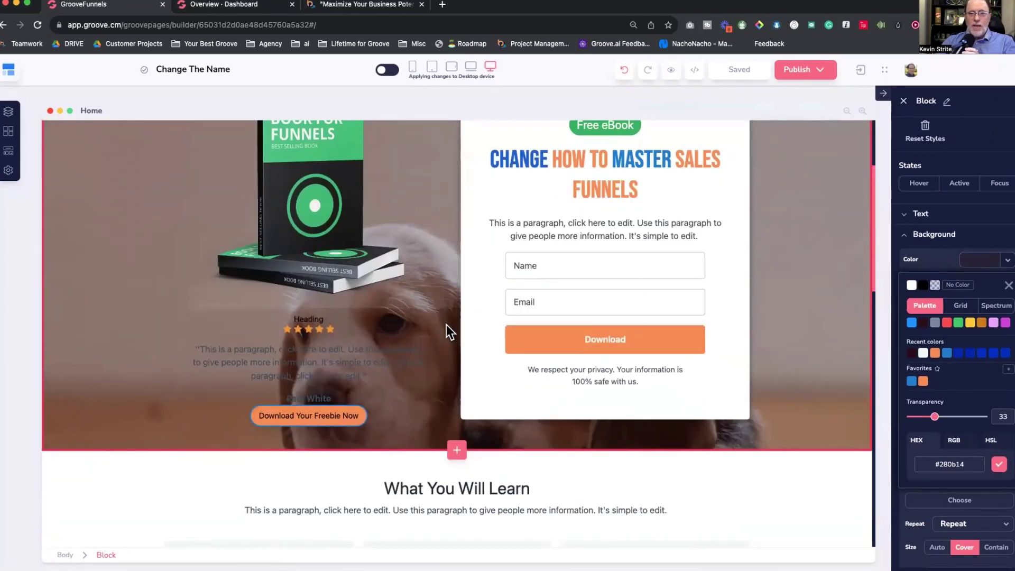
{"action": "key", "text": "super+Tab"}
{"action": "key", "text": "Escape"}
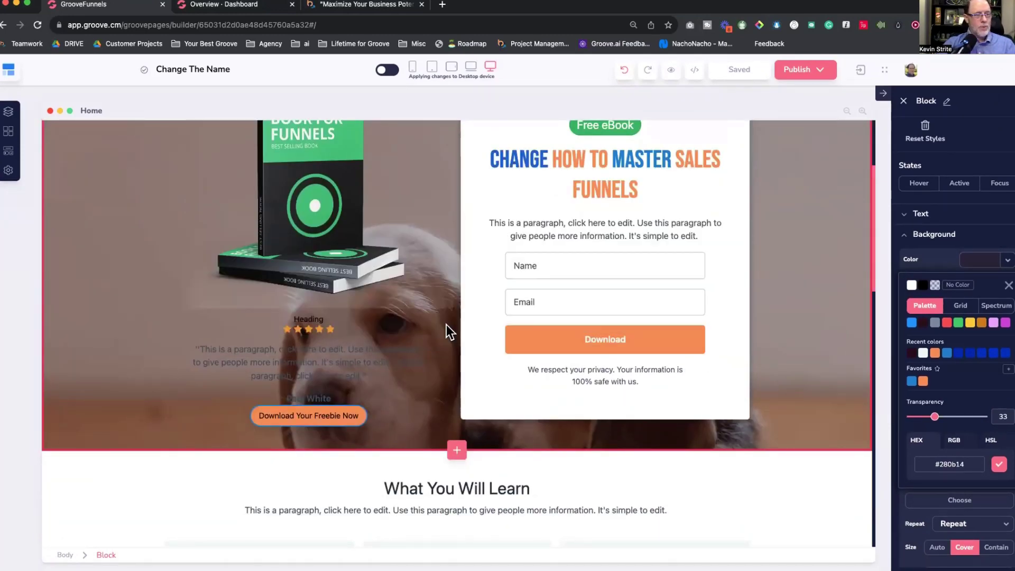
Delete the form container with the Name and Email fields and Download button from the Free eBook card
{"action": "left_click", "coordinate": [602, 284]}
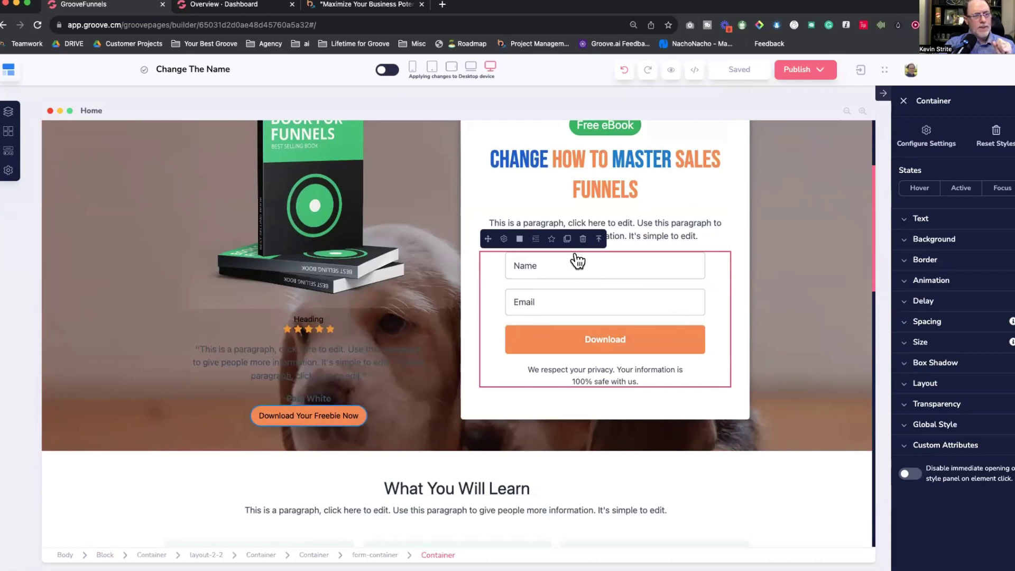
{"action": "left_click", "coordinate": [734, 235]}
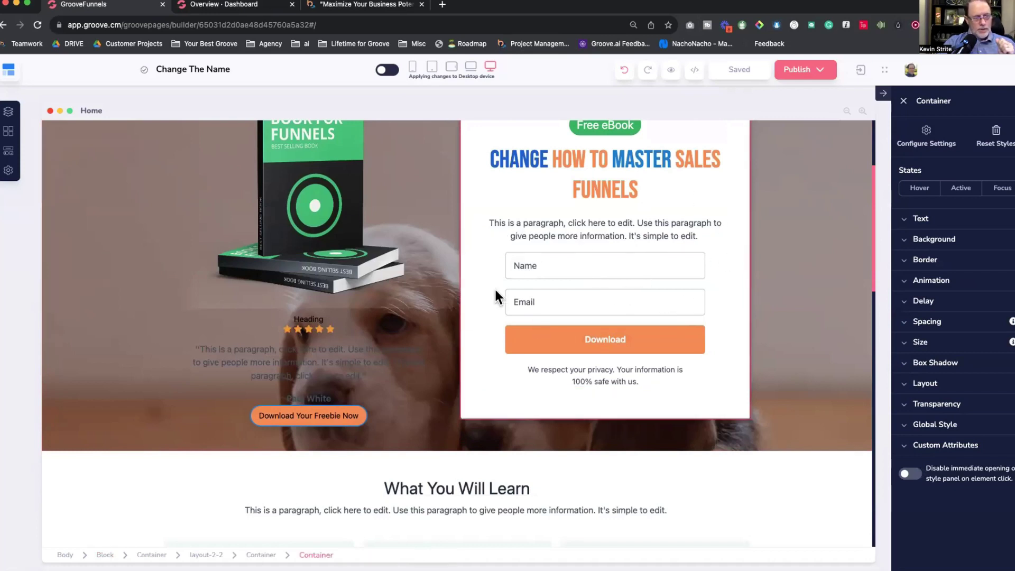
{"action": "left_click", "coordinate": [607, 285]}
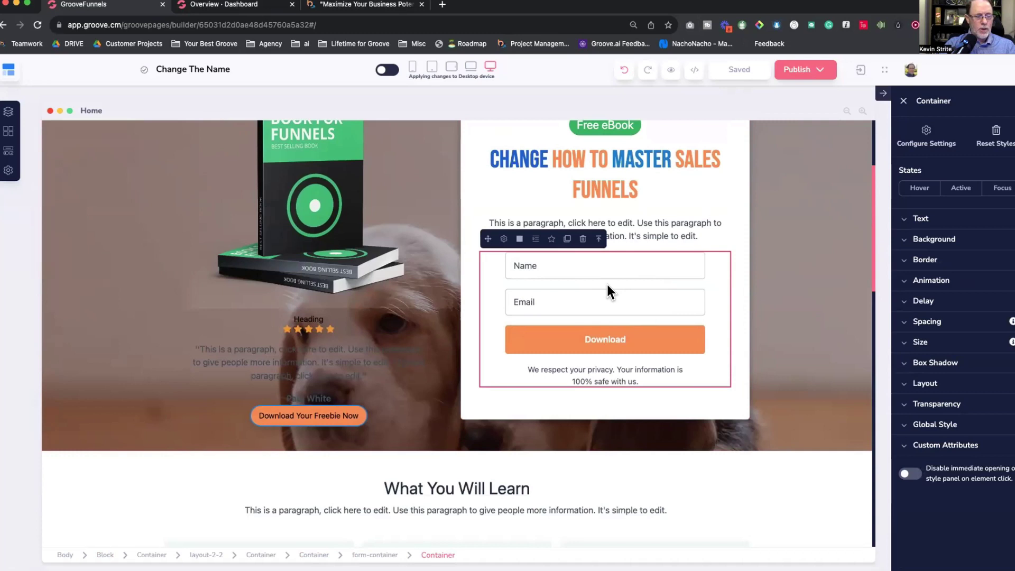
{"action": "scroll", "coordinate": [608, 285], "scroll_direction": "down", "scroll_amount": 2}
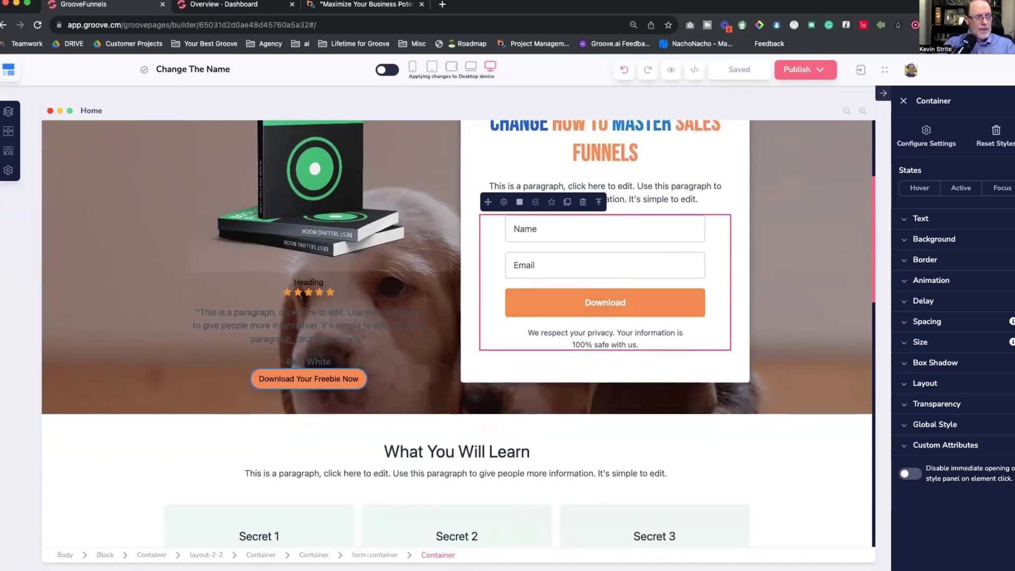
{"action": "left_click", "coordinate": [375, 555]}
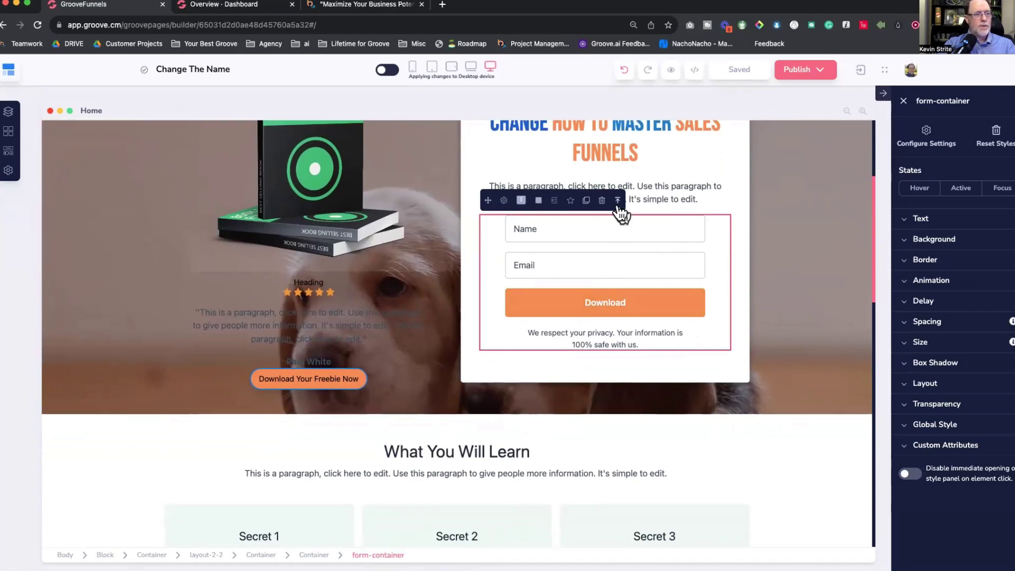
{"action": "left_click", "coordinate": [602, 200]}
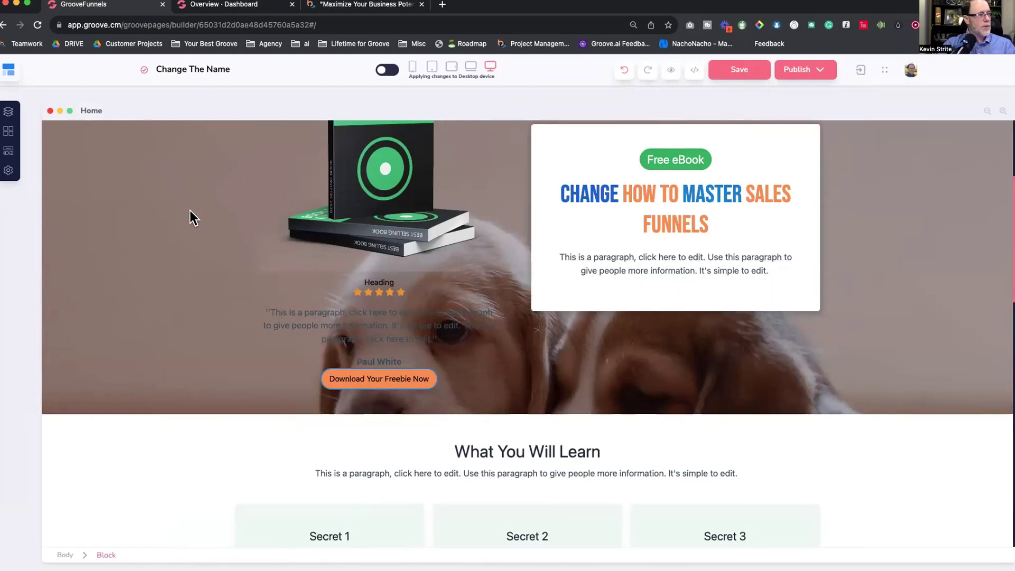
Add a GrooveMail Form element from the Groove Apps elements below the paragraph in the Free eBook card
{"action": "left_click", "coordinate": [9, 153]}
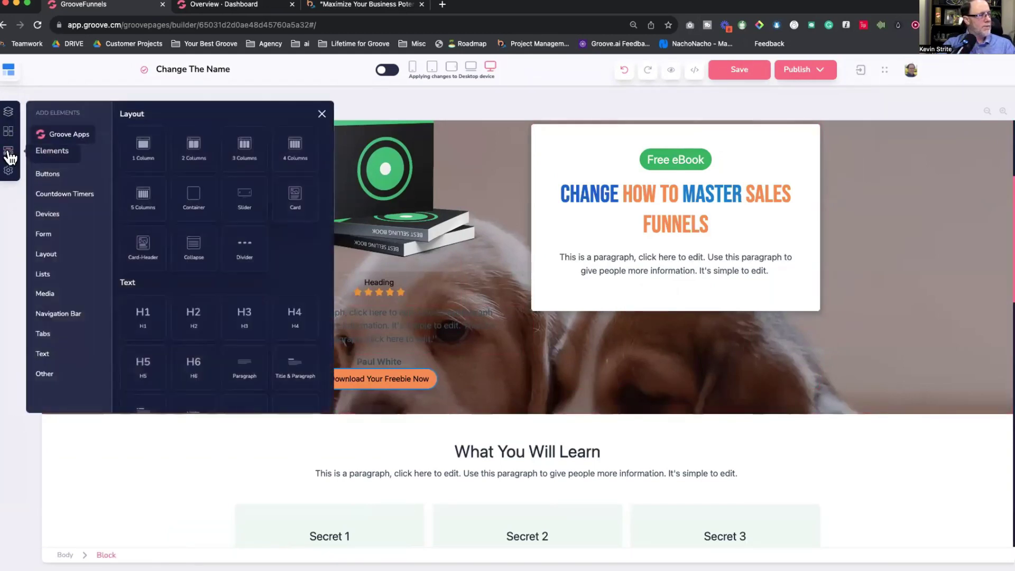
{"action": "left_click", "coordinate": [60, 136]}
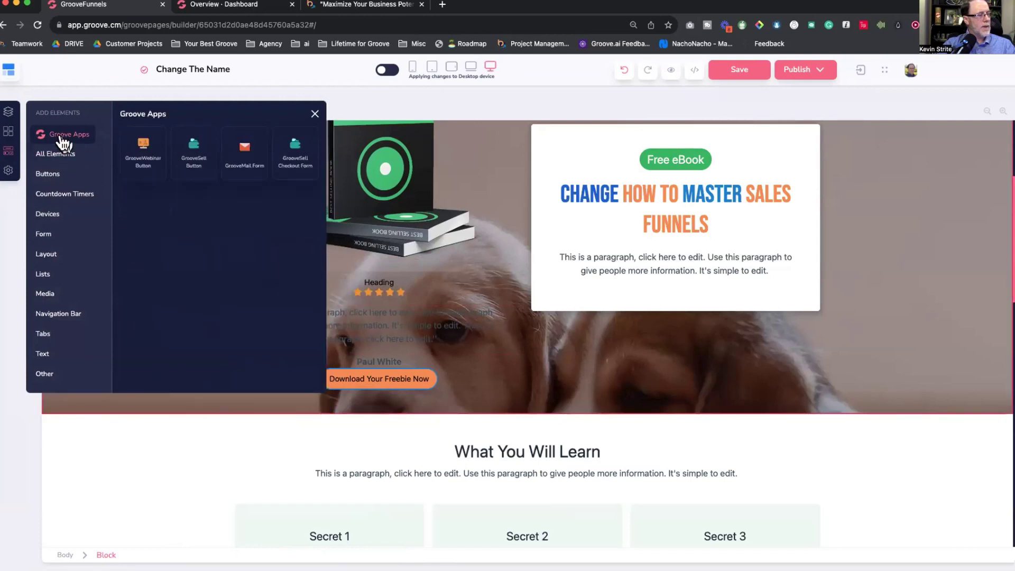
{"action": "left_click_drag", "start_coordinate": [266, 160], "coordinate": [674, 274]}
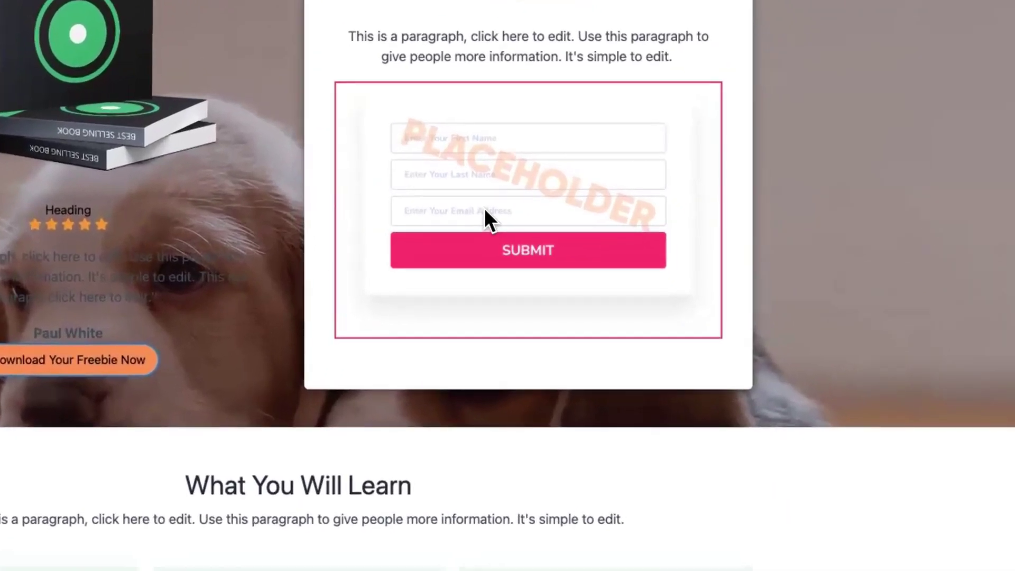
In the placeholder form's settings, choose the September 2023 GrooveMail form and try the Local Business Appointment preset
{"action": "left_click", "coordinate": [484, 208]}
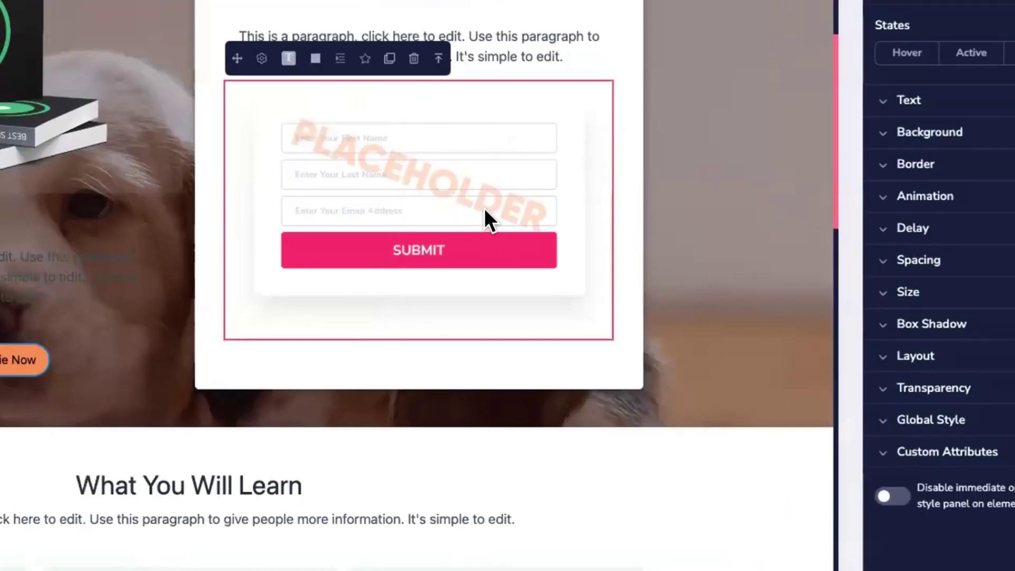
{"action": "left_click", "coordinate": [260, 57]}
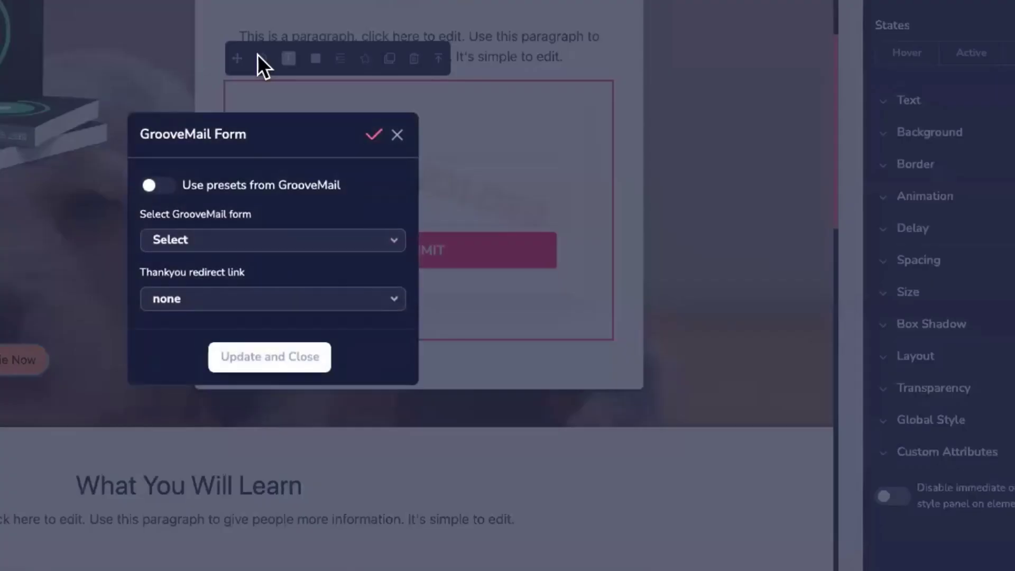
{"action": "left_click", "coordinate": [203, 243]}
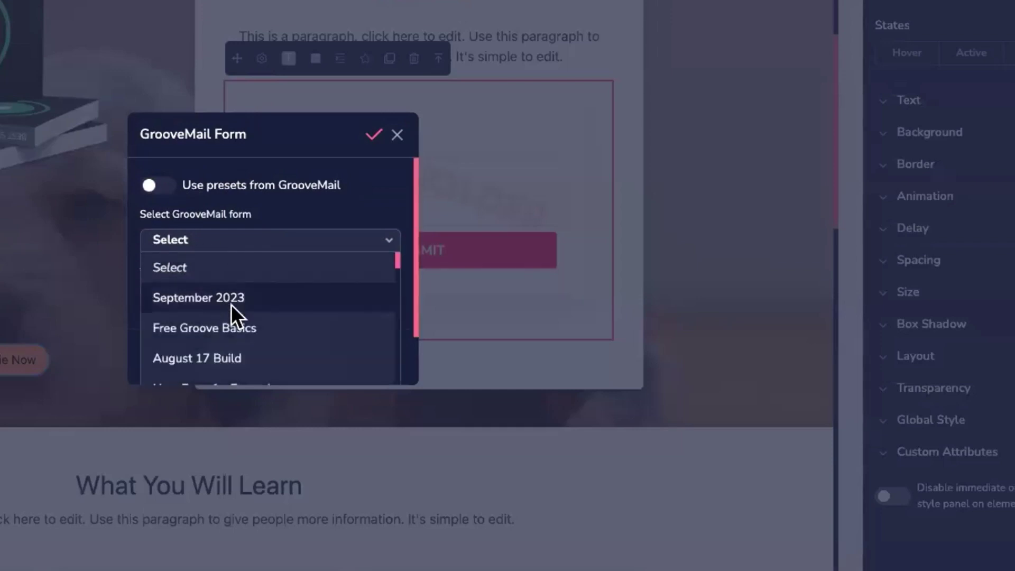
{"action": "left_click", "coordinate": [204, 297]}
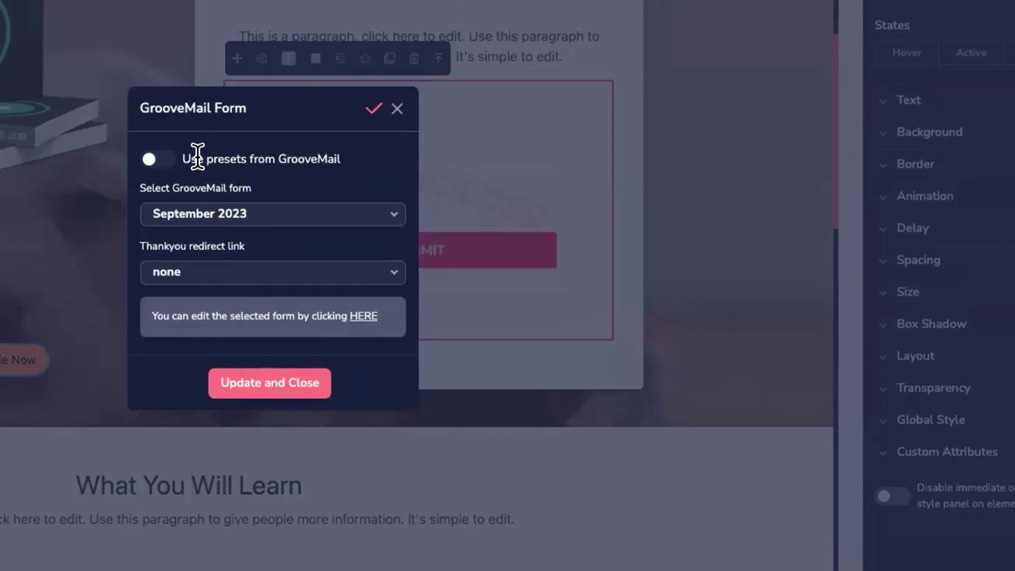
{"action": "left_click", "coordinate": [160, 160]}
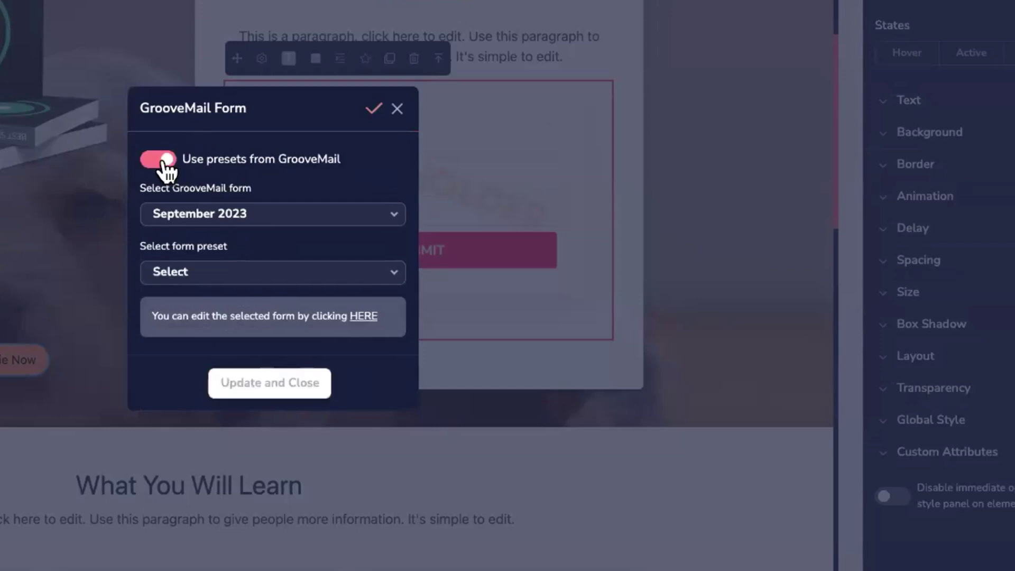
{"action": "left_click", "coordinate": [194, 274]}
{"action": "scroll", "coordinate": [218, 316], "scroll_direction": "down", "scroll_amount": 2}
{"action": "scroll", "coordinate": [218, 317], "scroll_direction": "down", "scroll_amount": 6}
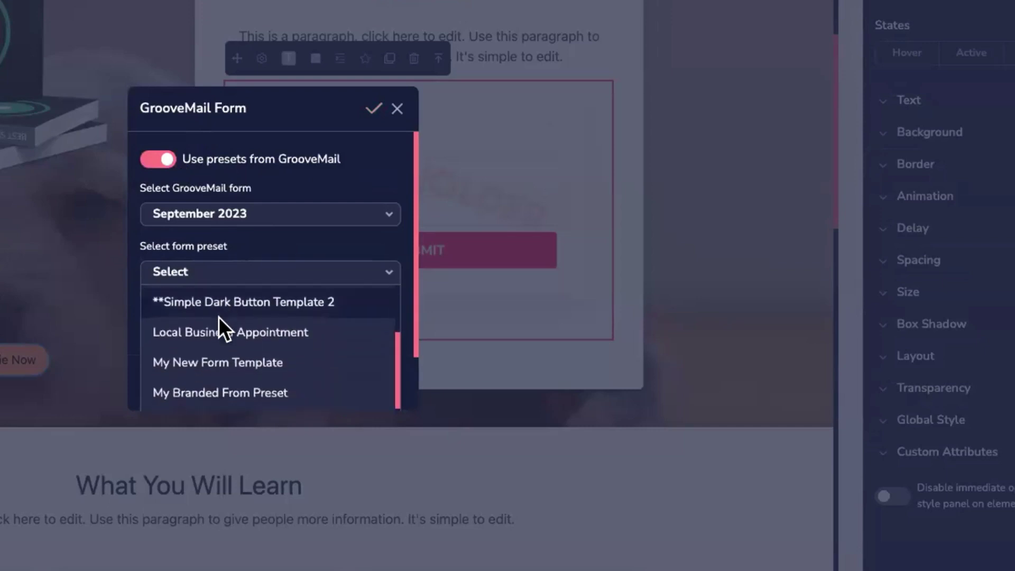
{"action": "left_click", "coordinate": [220, 329]}
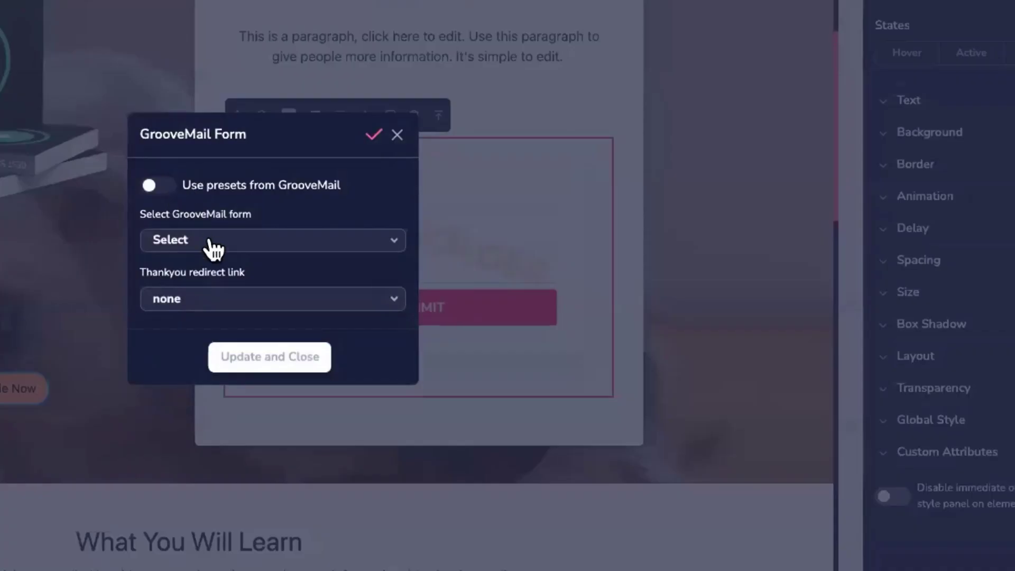
Embed the September 2023 GrooveMail form in the Free eBook card through the form settings
{"action": "left_click", "coordinate": [209, 243]}
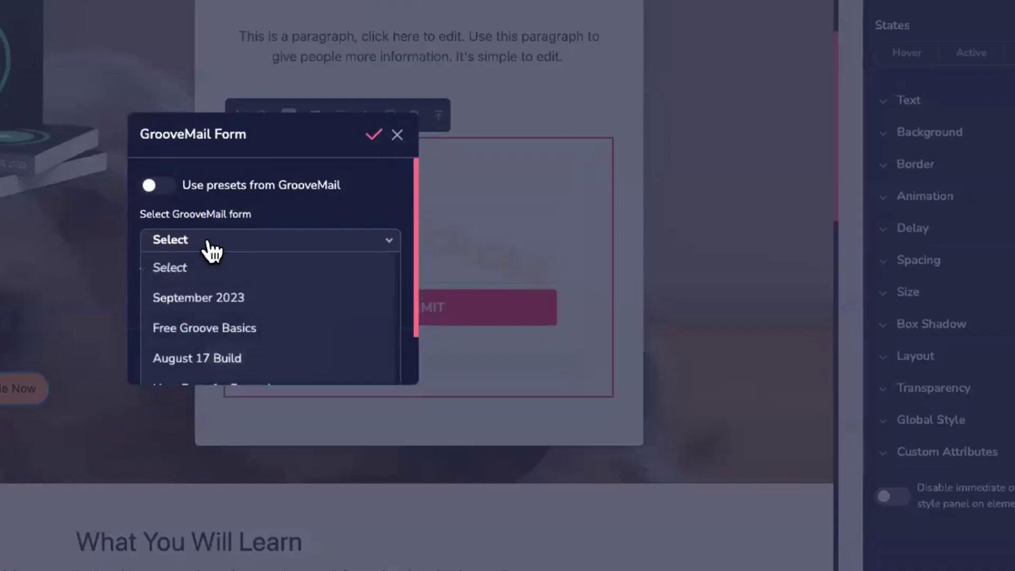
{"action": "left_click", "coordinate": [217, 290]}
{"action": "left_click", "coordinate": [196, 280]}
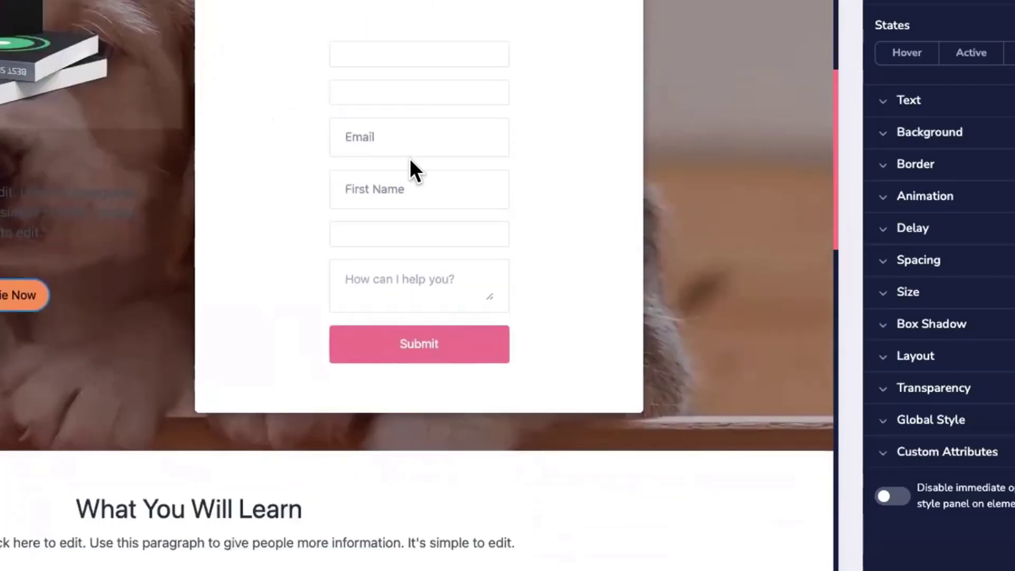
Set the embedded GrooveMail form's width to Relative to parent (%) so it spans the card's content area
{"action": "left_click", "coordinate": [413, 159]}
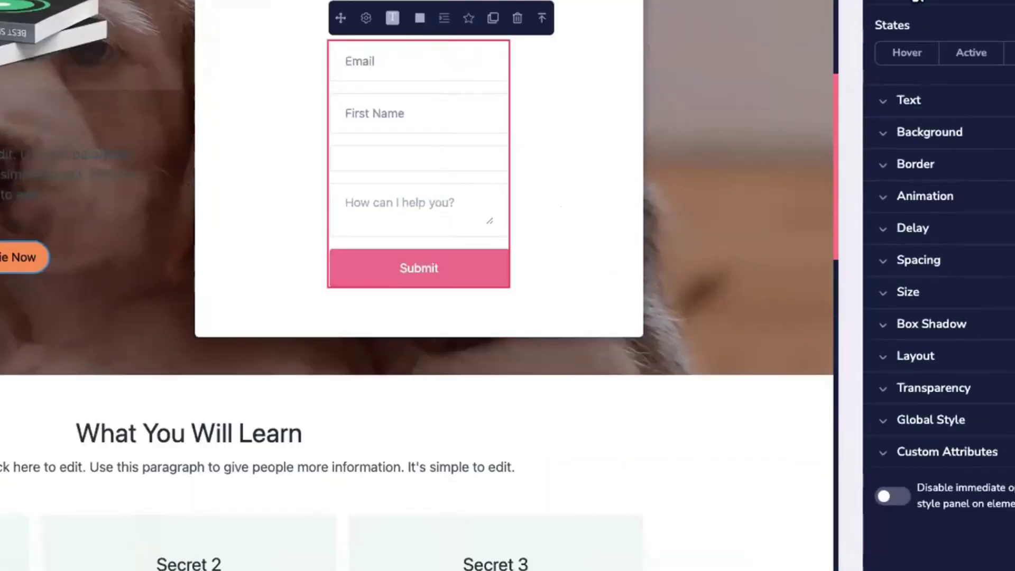
{"action": "left_click", "coordinate": [928, 288]}
{"action": "scroll", "coordinate": [944, 275], "scroll_direction": "down", "scroll_amount": 2}
{"action": "left_click", "coordinate": [952, 235]}
{"action": "left_click", "coordinate": [939, 341]}
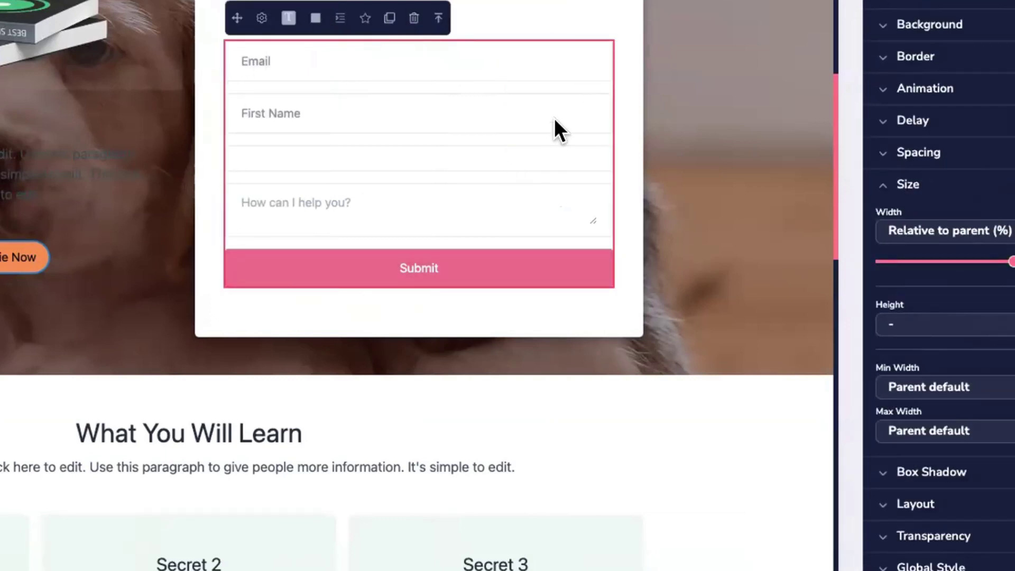
Delete the empty unlabeled field between First Name and the message box in the card's GrooveMail form
{"action": "left_click", "coordinate": [450, 74]}
{"action": "left_click", "coordinate": [521, 160]}
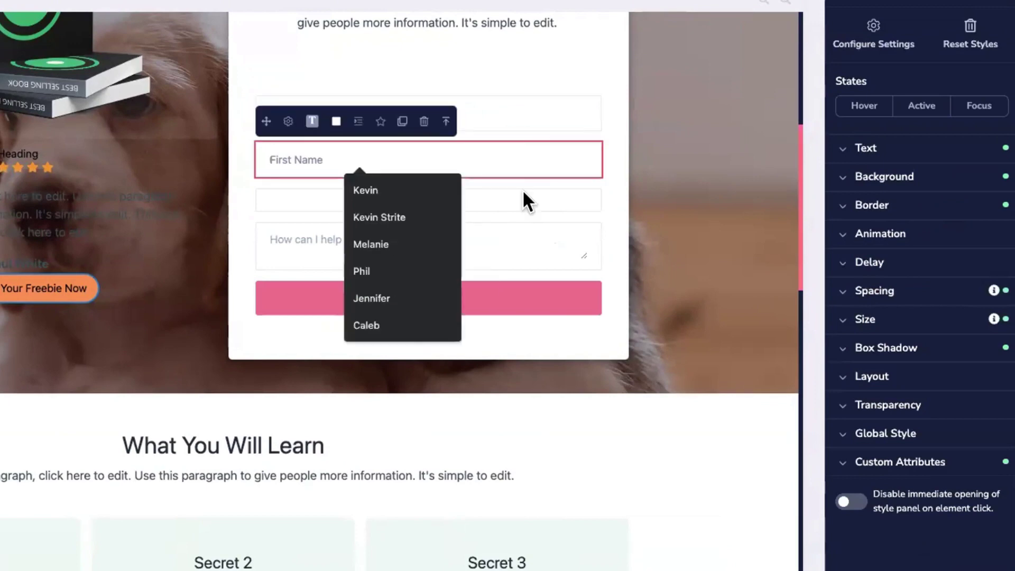
{"action": "left_click", "coordinate": [523, 193]}
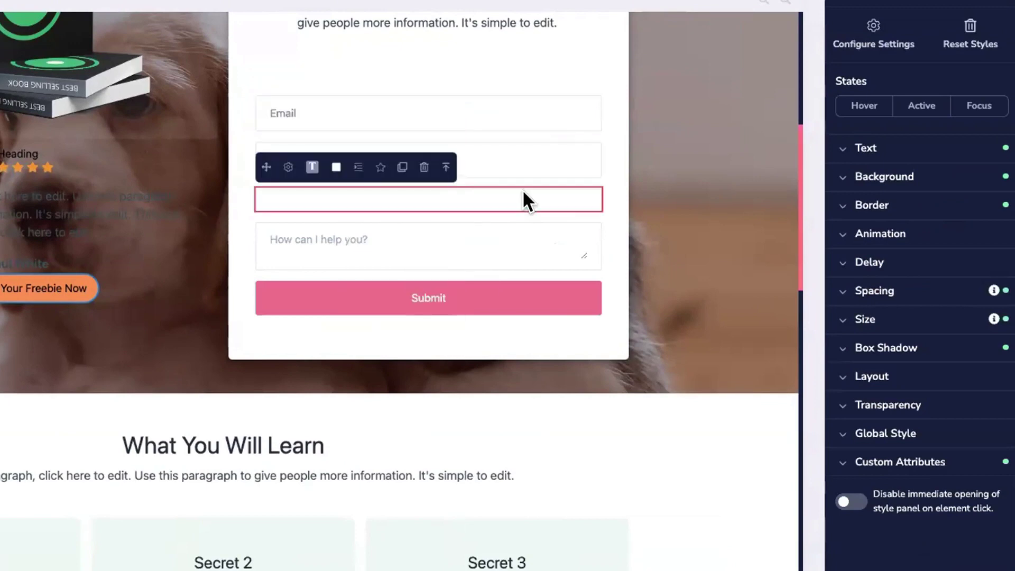
{"action": "left_click", "coordinate": [419, 169]}
{"action": "left_click", "coordinate": [368, 301]}
Change the background color of the form's Submit button to orange
{"action": "left_click", "coordinate": [438, 275]}
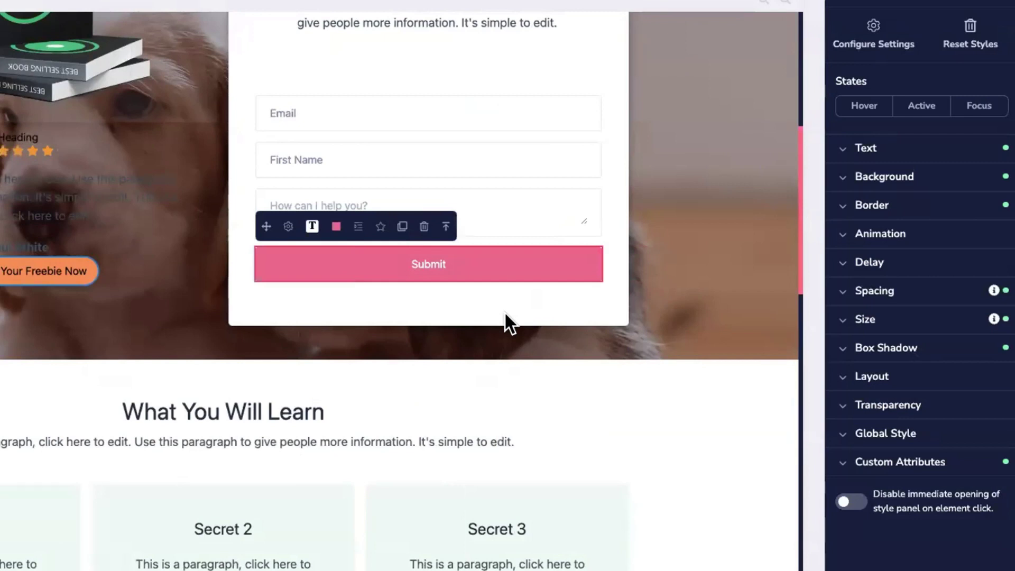
{"action": "left_click", "coordinate": [859, 176]}
{"action": "left_click", "coordinate": [986, 212]}
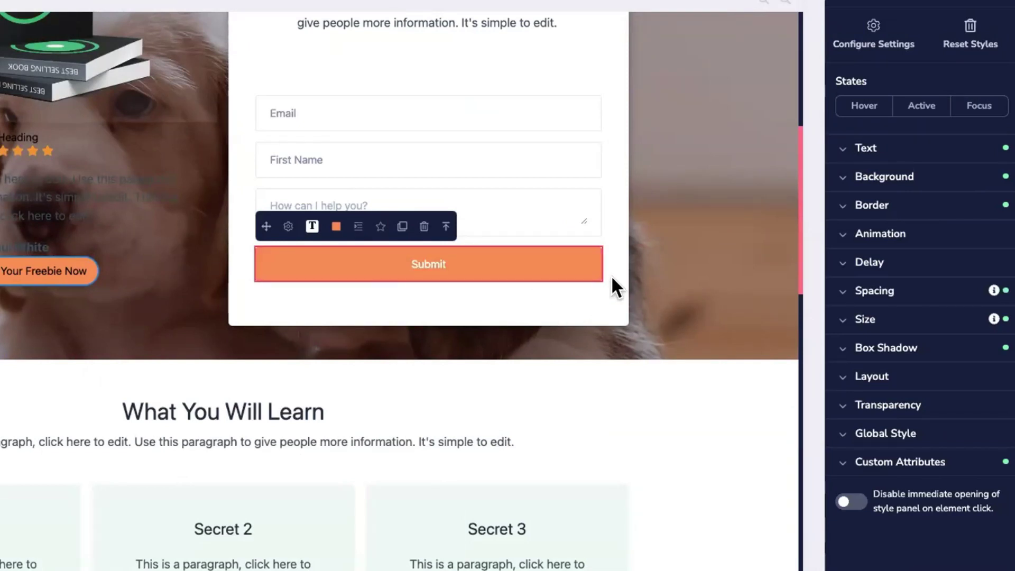
Change the color overlay of the section behind the card to the favorite blue and make it fully opaque
{"action": "scroll", "coordinate": [465, 132], "scroll_direction": "up", "scroll_amount": 3}
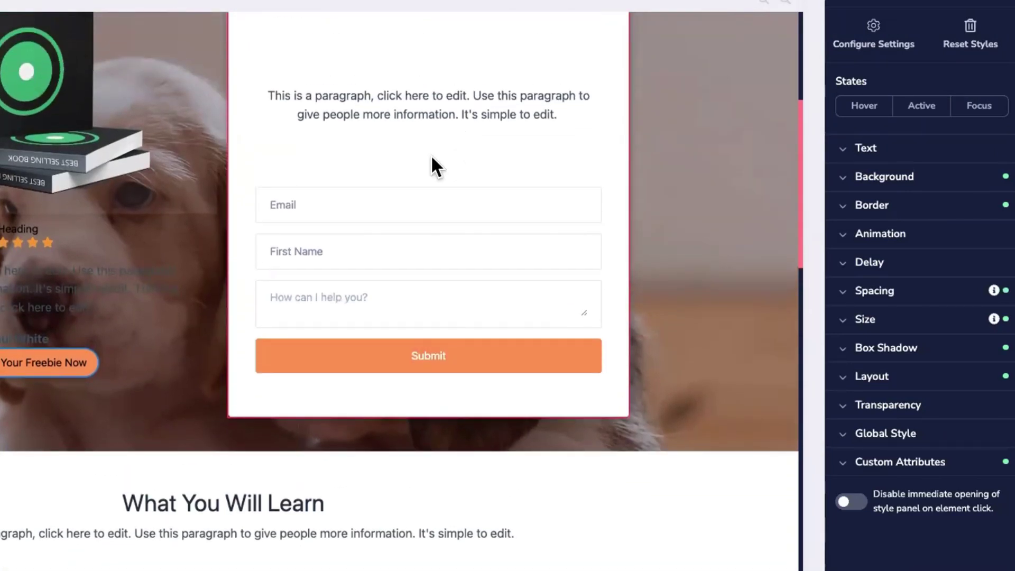
{"action": "scroll", "coordinate": [430, 139], "scroll_direction": "up", "scroll_amount": 3}
{"action": "scroll", "coordinate": [449, 168], "scroll_direction": "down", "scroll_amount": 4}
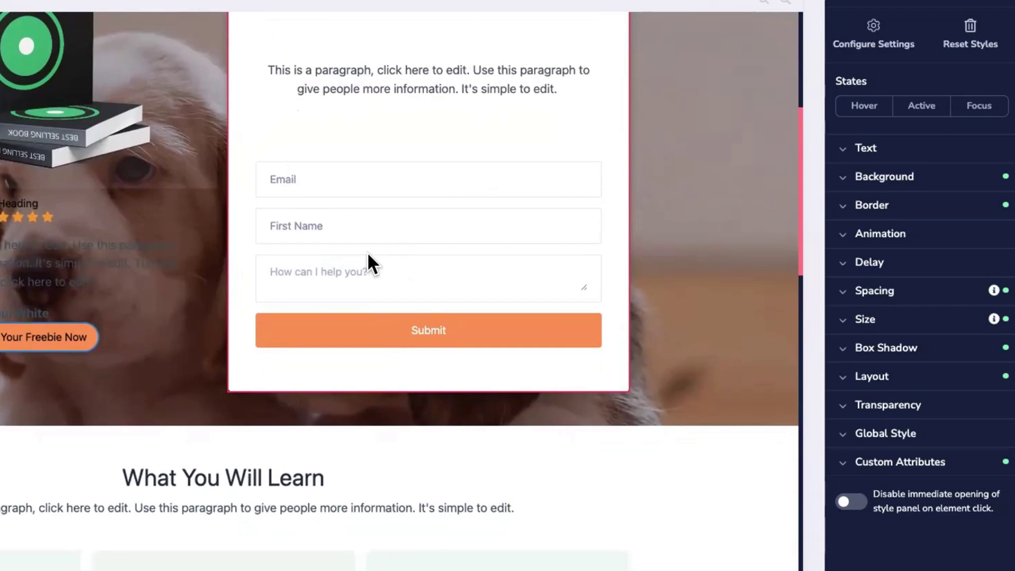
{"action": "left_click", "coordinate": [731, 129]}
{"action": "left_click", "coordinate": [902, 177]}
{"action": "left_click", "coordinate": [984, 213]}
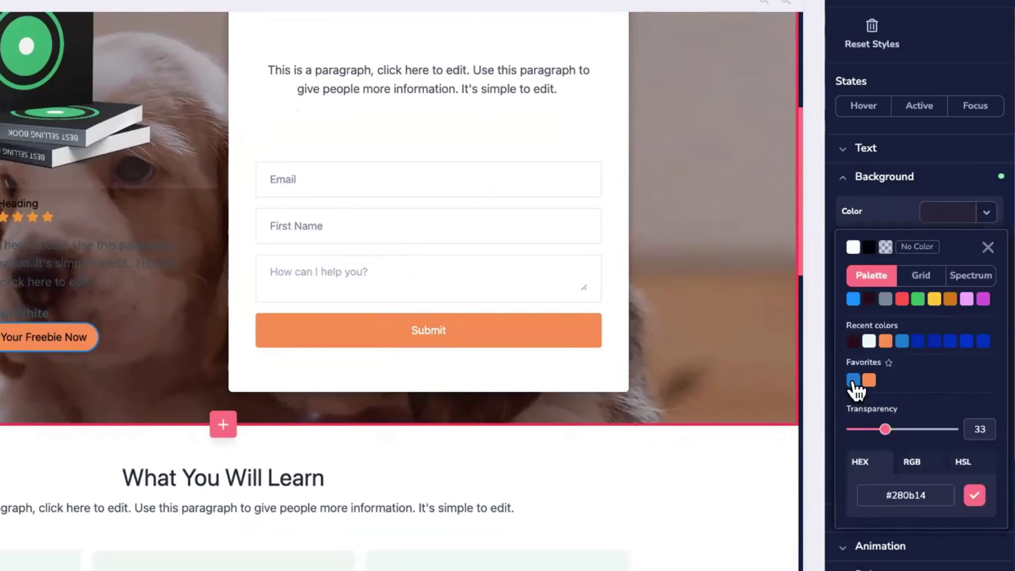
{"action": "left_click", "coordinate": [852, 380]}
{"action": "left_click_drag", "start_coordinate": [886, 429], "coordinate": [954, 429]}
Delete the placeholder paragraph between the sales funnels heading and the form in the Free eBook card
{"action": "scroll", "coordinate": [728, 146], "scroll_direction": "up", "scroll_amount": 2}
{"action": "left_click", "coordinate": [561, 207]}
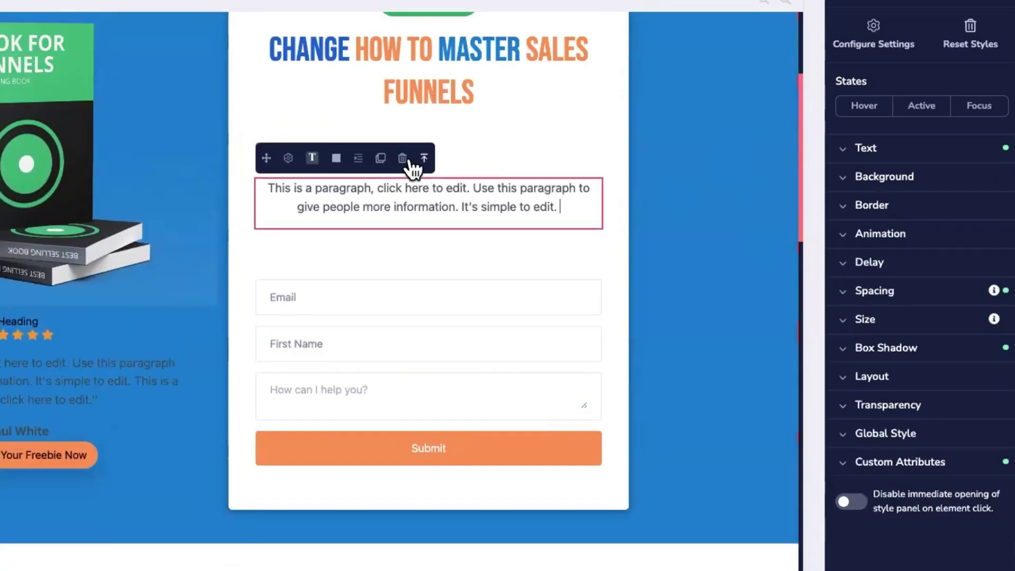
{"action": "left_click", "coordinate": [408, 162]}
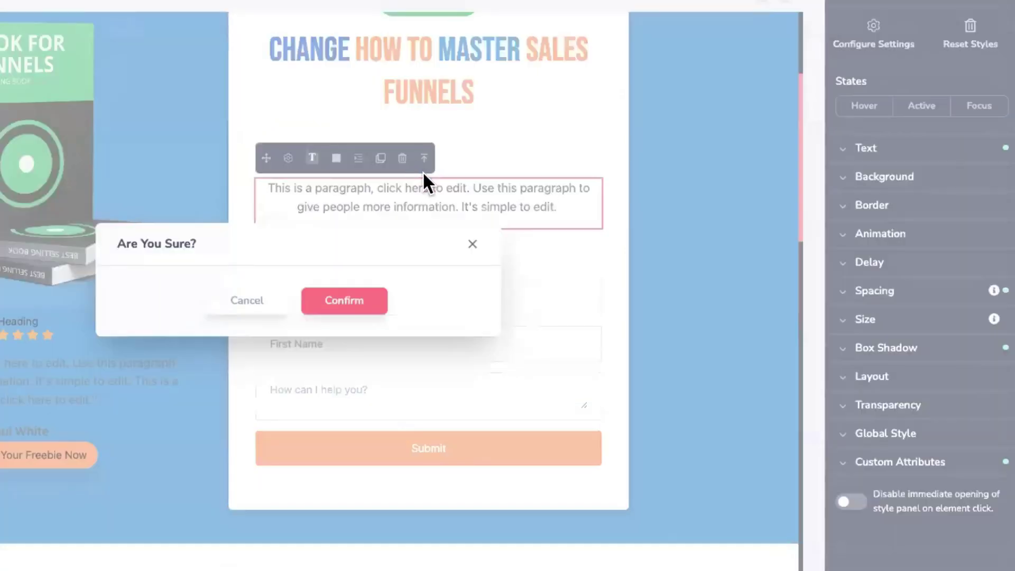
{"action": "left_click", "coordinate": [345, 299]}
{"action": "scroll", "coordinate": [287, 225], "scroll_direction": "up", "scroll_amount": 3}
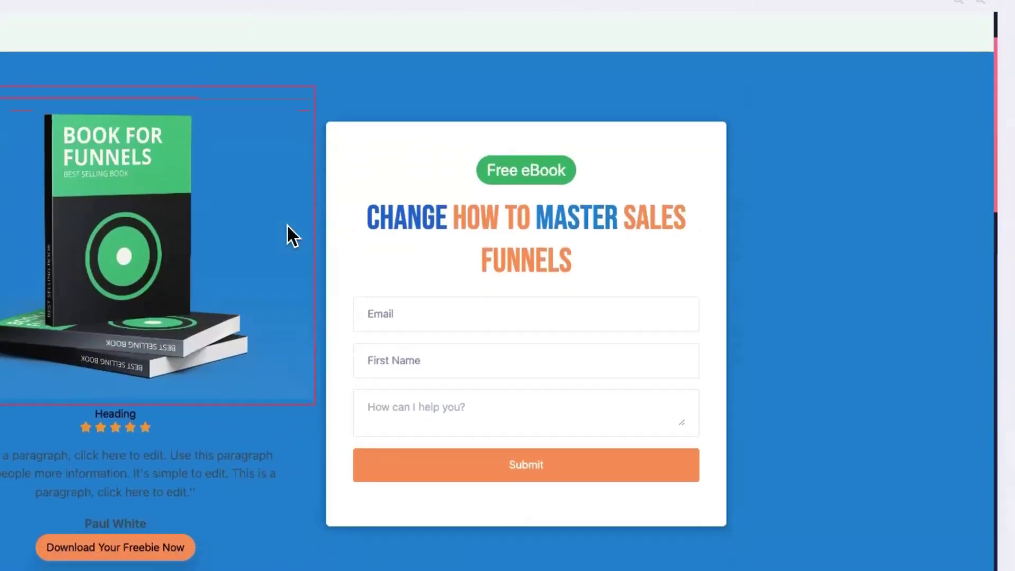
{"action": "scroll", "coordinate": [287, 226], "scroll_direction": "down", "scroll_amount": 6}
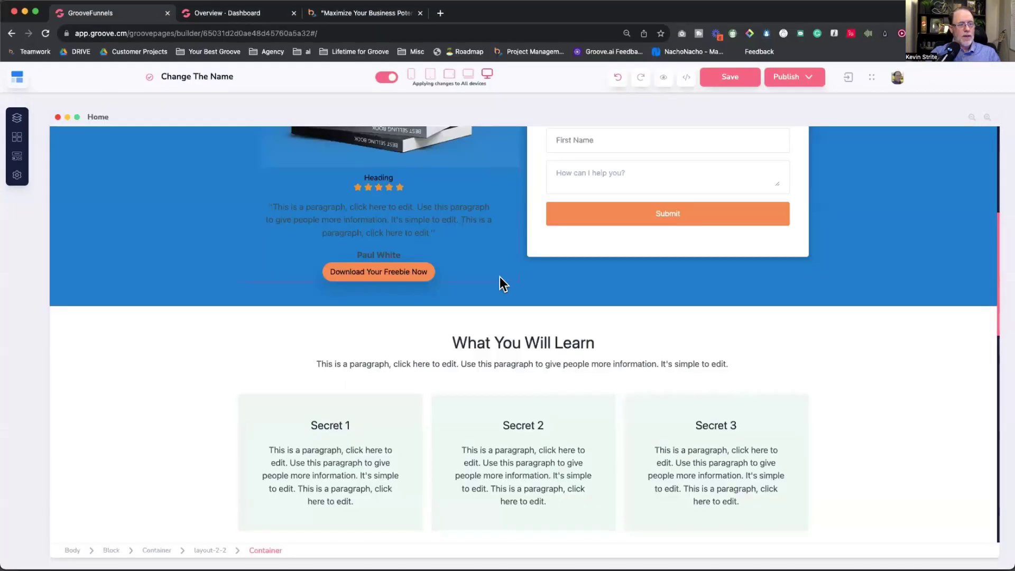
{"action": "scroll", "coordinate": [500, 277], "scroll_direction": "up", "scroll_amount": 2}
{"action": "scroll", "coordinate": [500, 277], "scroll_direction": "up", "scroll_amount": 2}
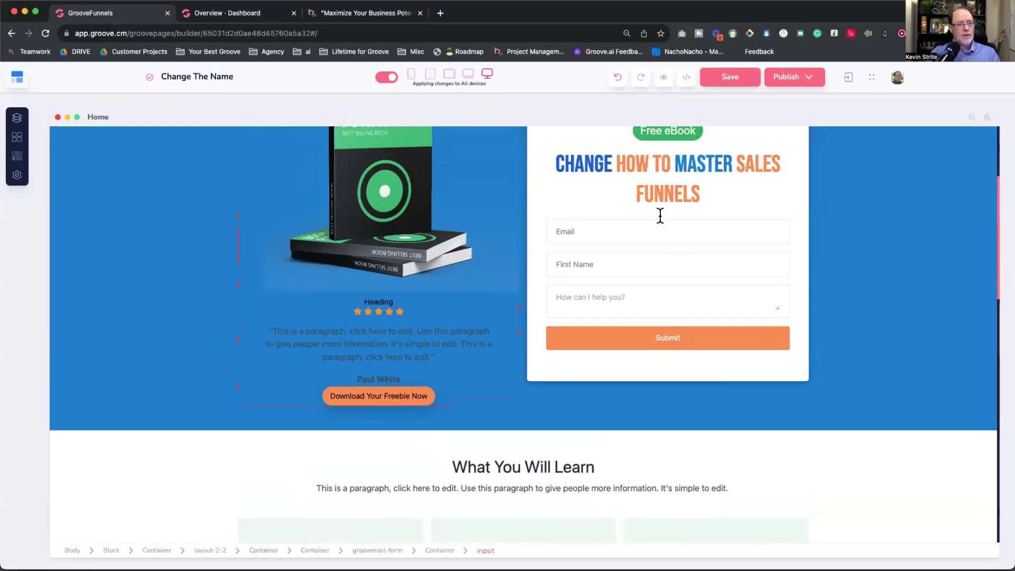
{"action": "scroll", "coordinate": [436, 318], "scroll_direction": "up", "scroll_amount": 1}
{"action": "left_click", "coordinate": [422, 426]}
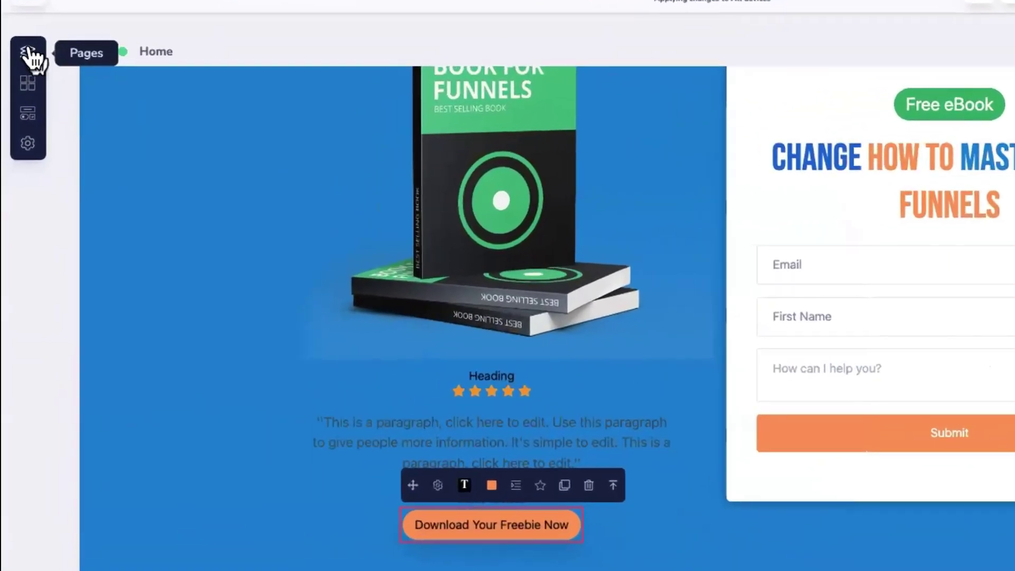
Create a new popup from the Newsletter Subscription Pop-ups 4 template
{"action": "left_click", "coordinate": [29, 53]}
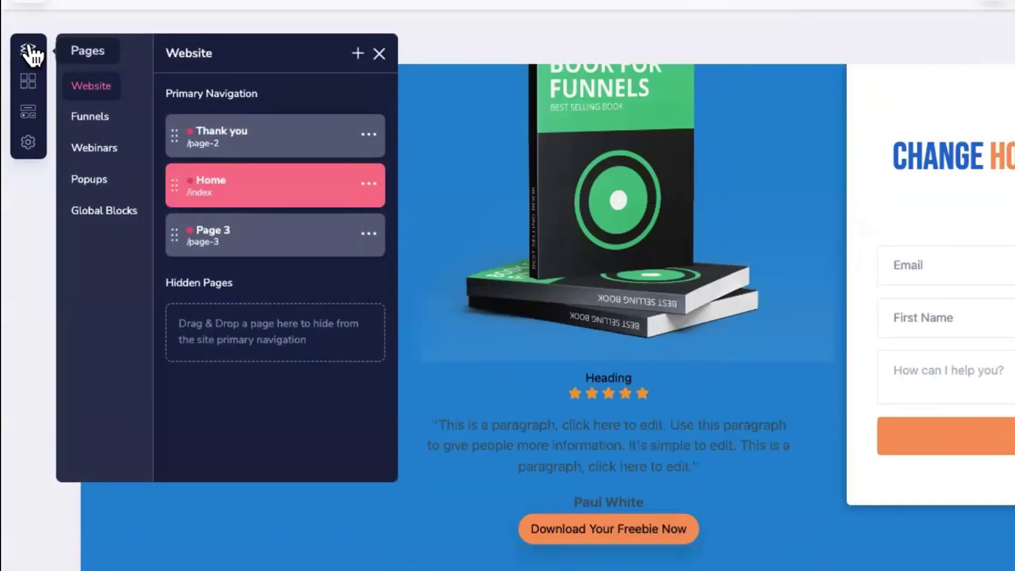
{"action": "left_click", "coordinate": [87, 182]}
{"action": "left_click", "coordinate": [354, 53]}
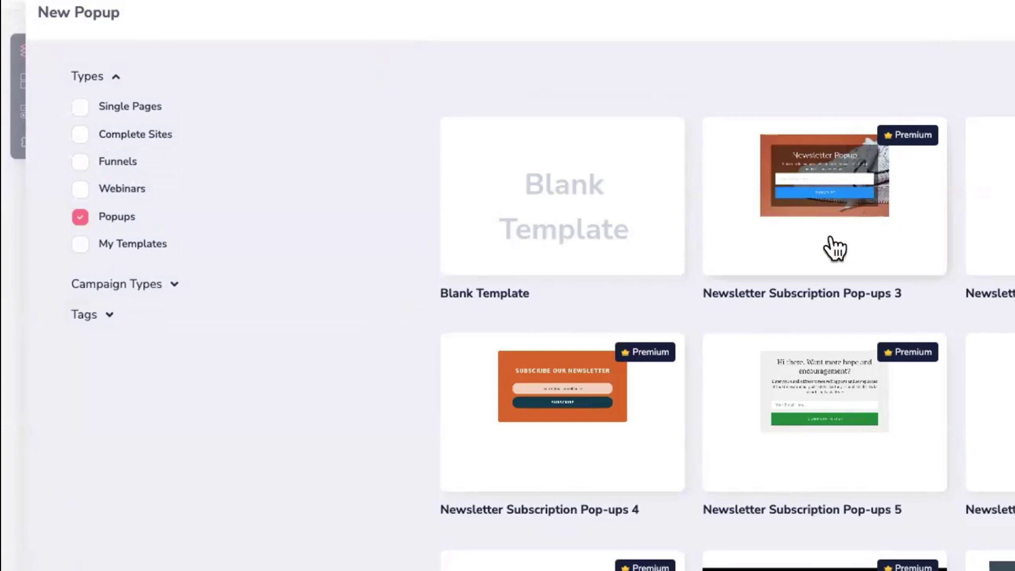
{"action": "left_click", "coordinate": [614, 423]}
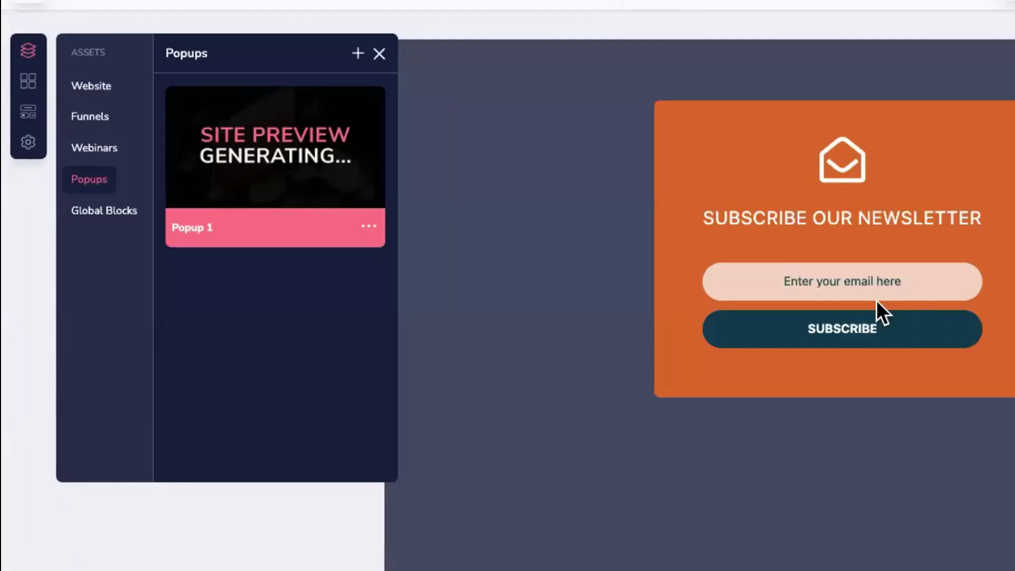
Delete the template's email and Subscribe form from below the popup heading
{"action": "left_click", "coordinate": [877, 300]}
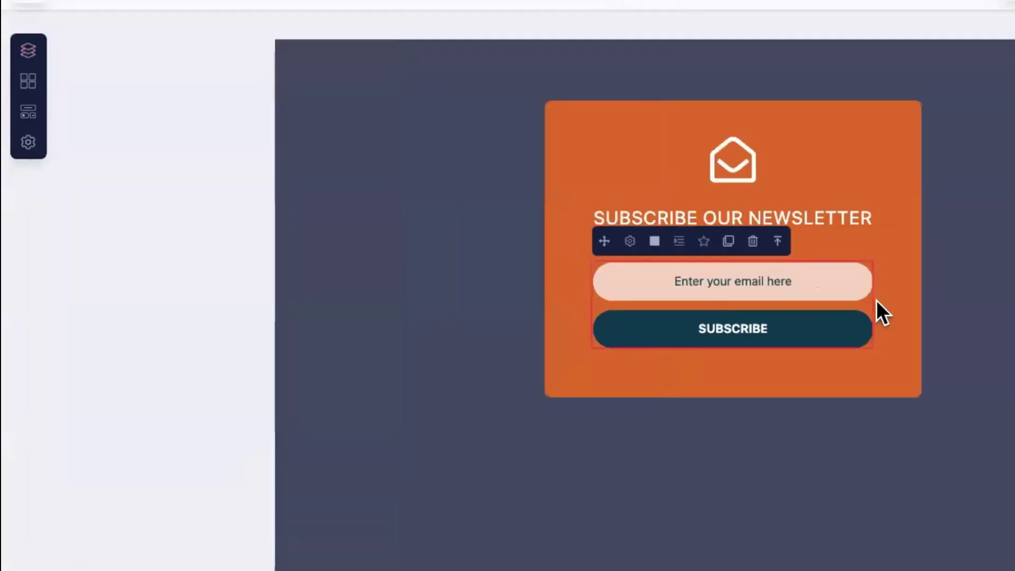
{"action": "left_click", "coordinate": [878, 300]}
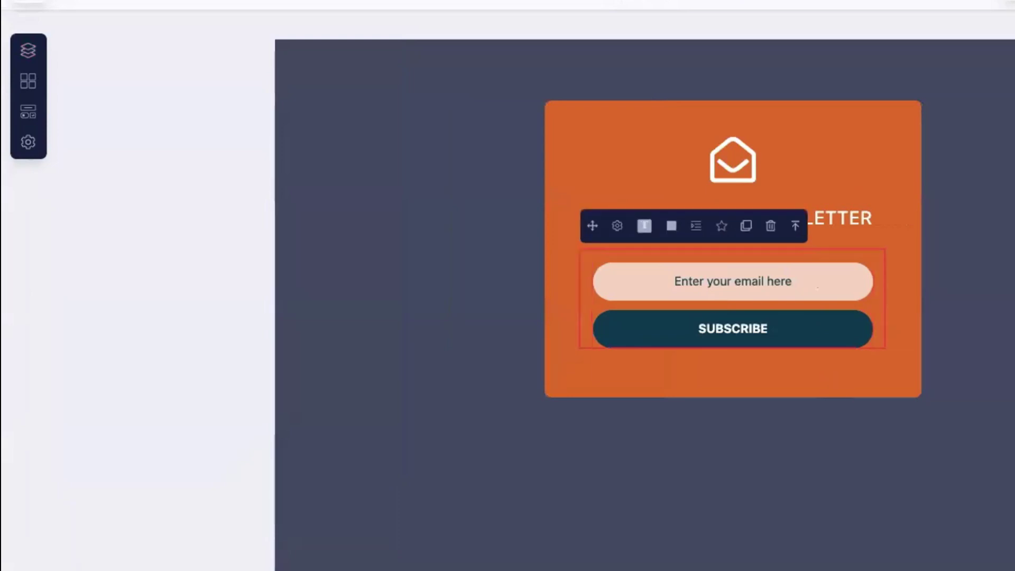
{"action": "left_click", "coordinate": [770, 226]}
{"action": "left_click", "coordinate": [889, 394]}
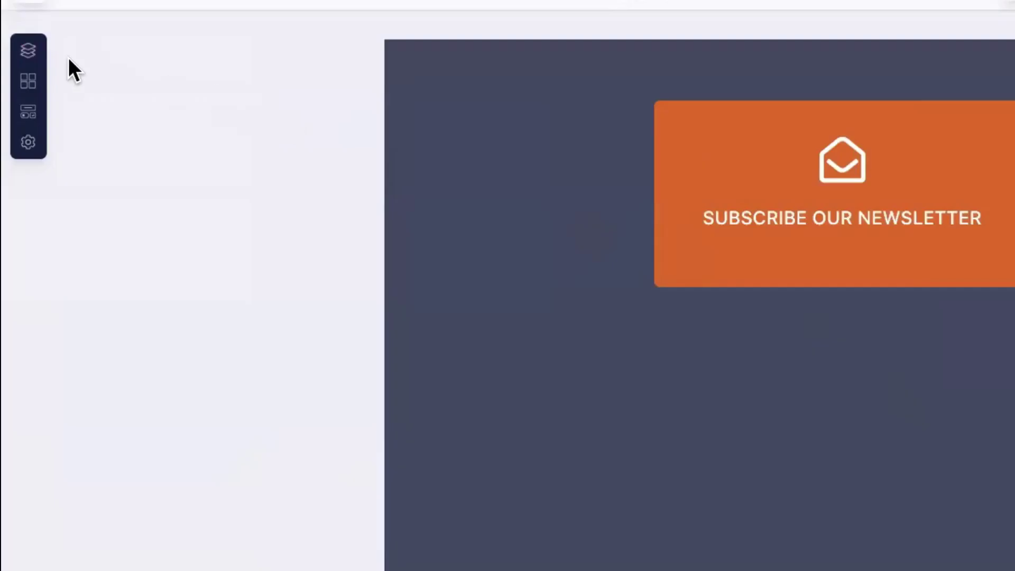
Add a GrooveMail Form element below the Subscribe Our Newsletter heading in the popup
{"action": "left_click", "coordinate": [29, 51]}
{"action": "left_click", "coordinate": [28, 112]}
{"action": "left_click", "coordinate": [118, 88]}
{"action": "left_click_drag", "start_coordinate": [385, 113], "coordinate": [828, 259]}
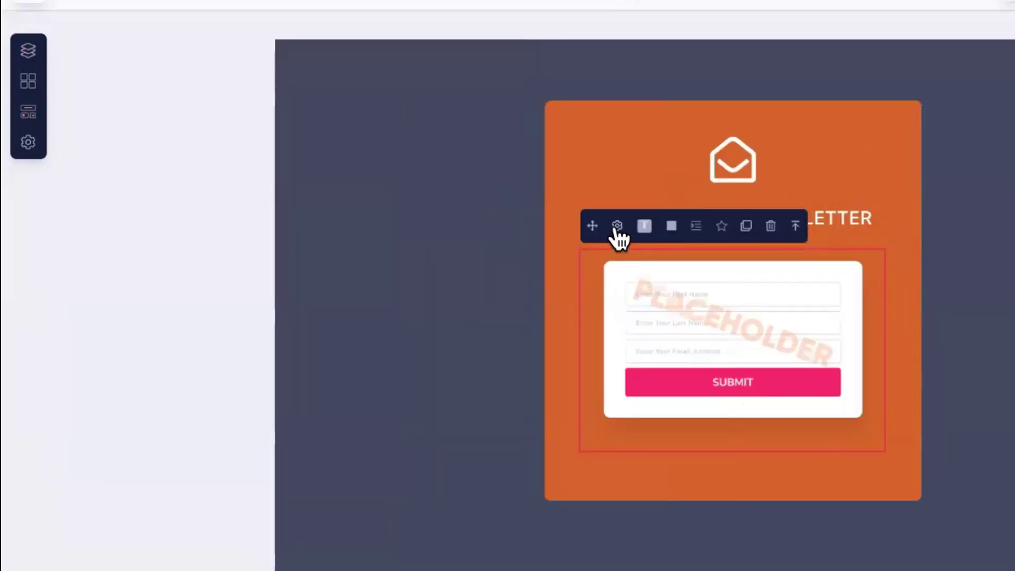
Embed the September 2023 GrooveMail form in the popup using GrooveMail presets with the Default Style
{"action": "left_click", "coordinate": [617, 225]}
{"action": "left_click", "coordinate": [699, 303]}
{"action": "left_click", "coordinate": [759, 359]}
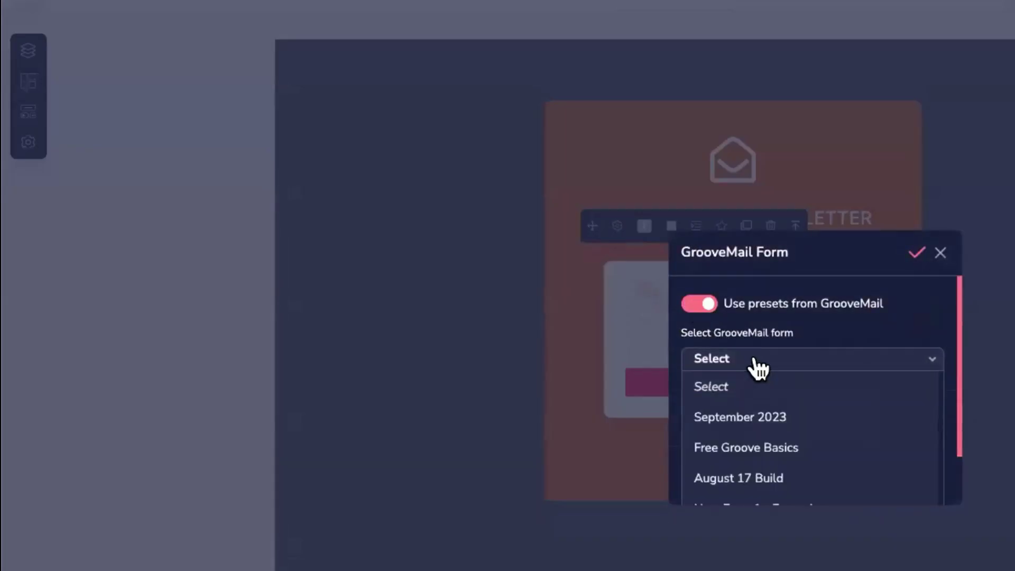
{"action": "left_click", "coordinate": [759, 415]}
{"action": "left_click", "coordinate": [741, 512]}
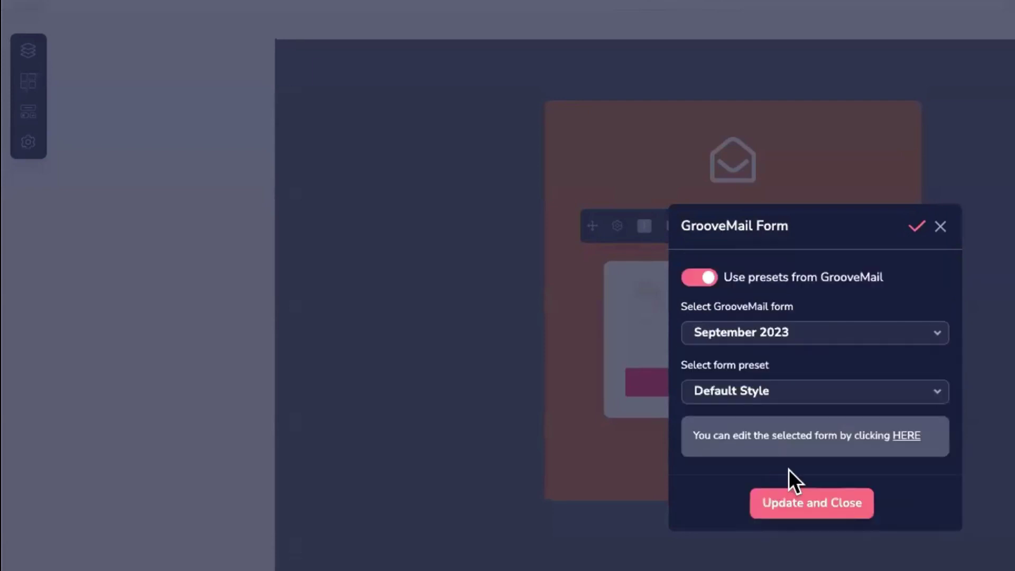
{"action": "left_click", "coordinate": [798, 511]}
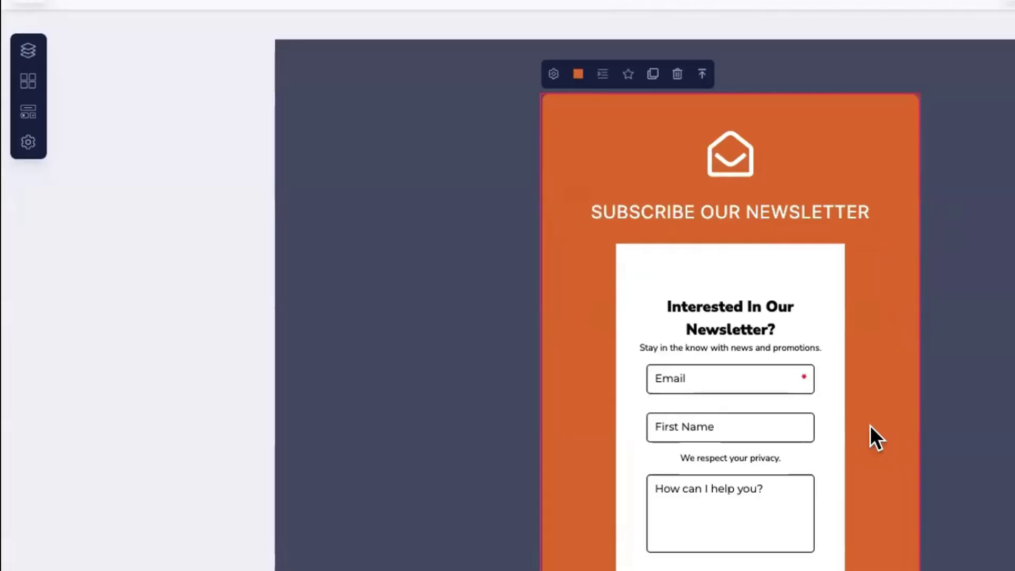
Set the popup form's width to Relative to parent (%) at 100
{"action": "left_click", "coordinate": [836, 422]}
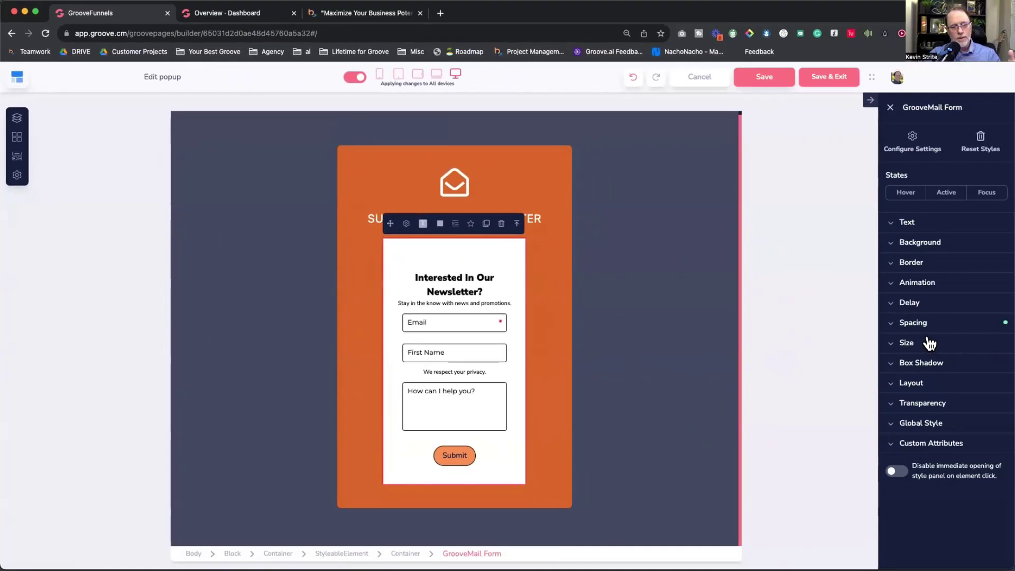
{"action": "left_click", "coordinate": [927, 343]}
{"action": "left_click", "coordinate": [940, 365]}
{"action": "left_click", "coordinate": [945, 442]}
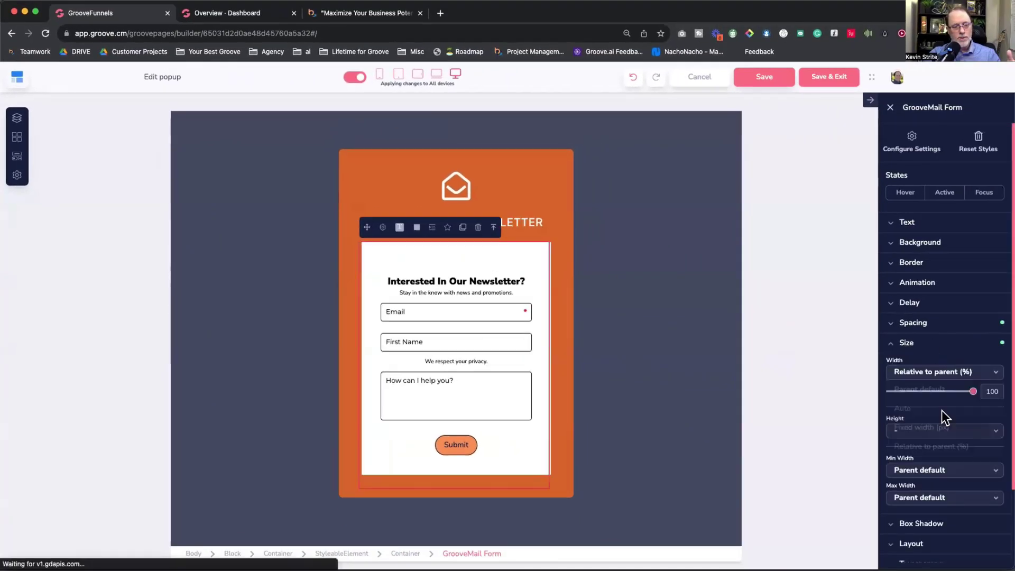
{"action": "mouse_move", "coordinate": [973, 399]}
{"action": "left_mouse_down"}
{"action": "mouse_move", "coordinate": [961, 393]}
{"action": "mouse_move", "coordinate": [978, 394]}
{"action": "left_mouse_up"}
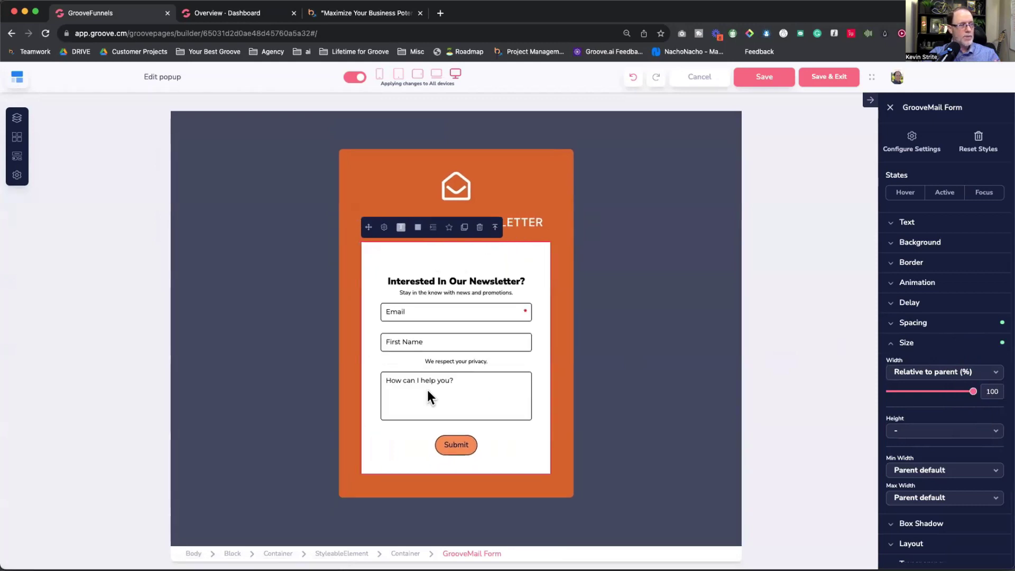
Change the popup heading to "Download your Freebie" and delete the envelope icon above it
{"action": "left_click", "coordinate": [434, 212]}
{"action": "left_click", "coordinate": [456, 187]}
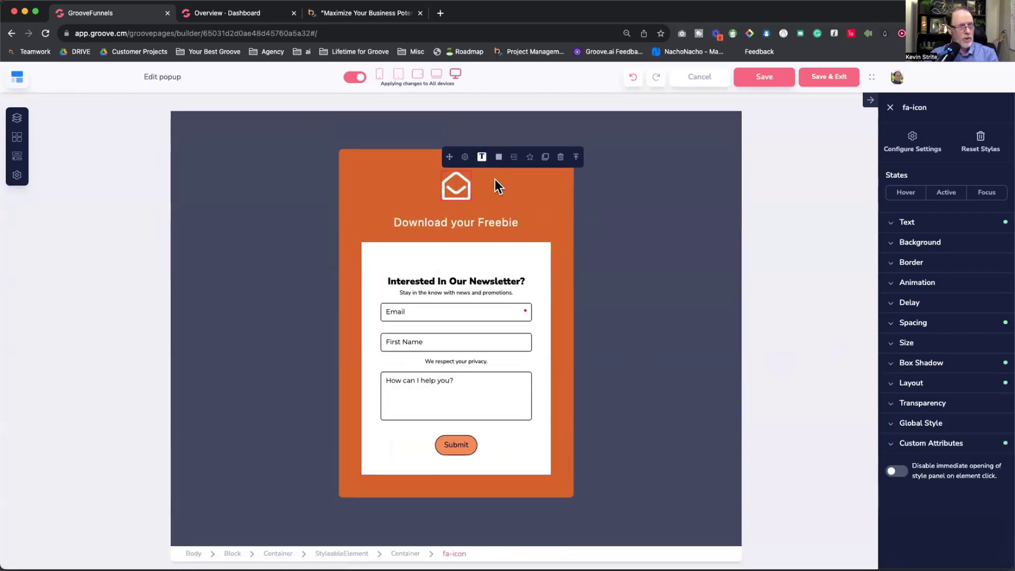
{"action": "left_click", "coordinate": [560, 157]}
{"action": "left_click", "coordinate": [548, 330]}
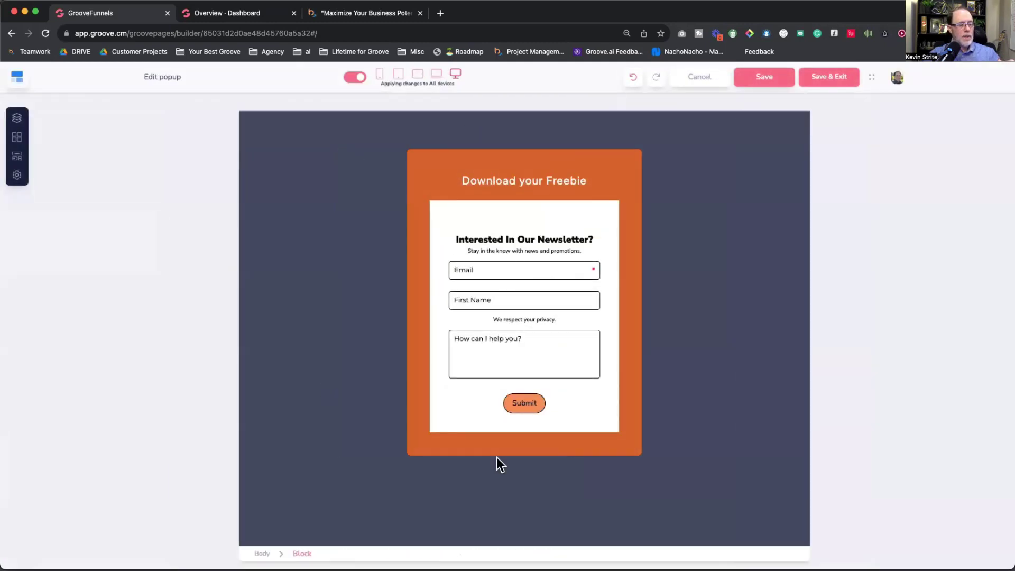
Save the popup and set Popup 1 to show only on the Home page
{"action": "left_click", "coordinate": [760, 77]}
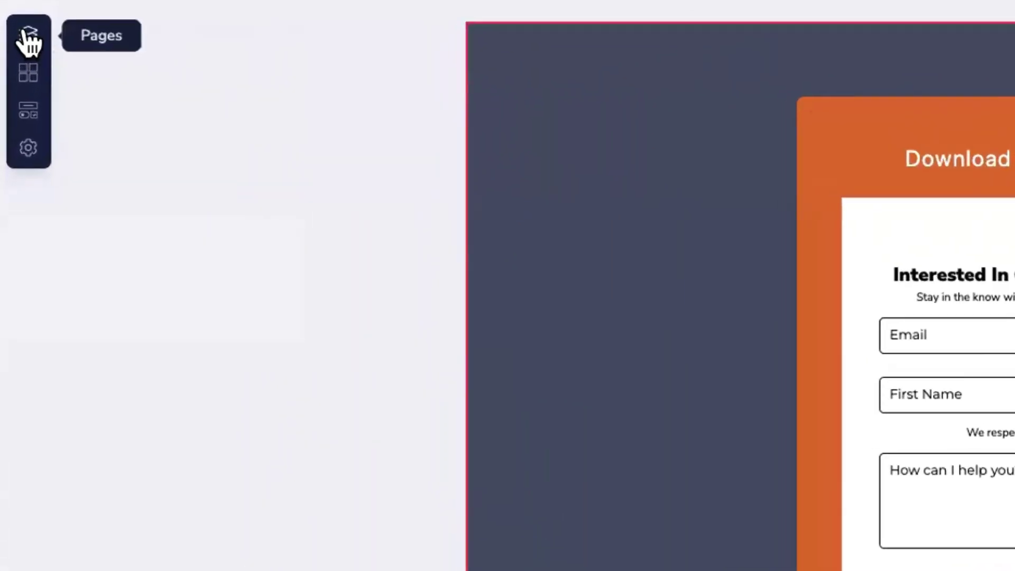
{"action": "left_click", "coordinate": [16, 117]}
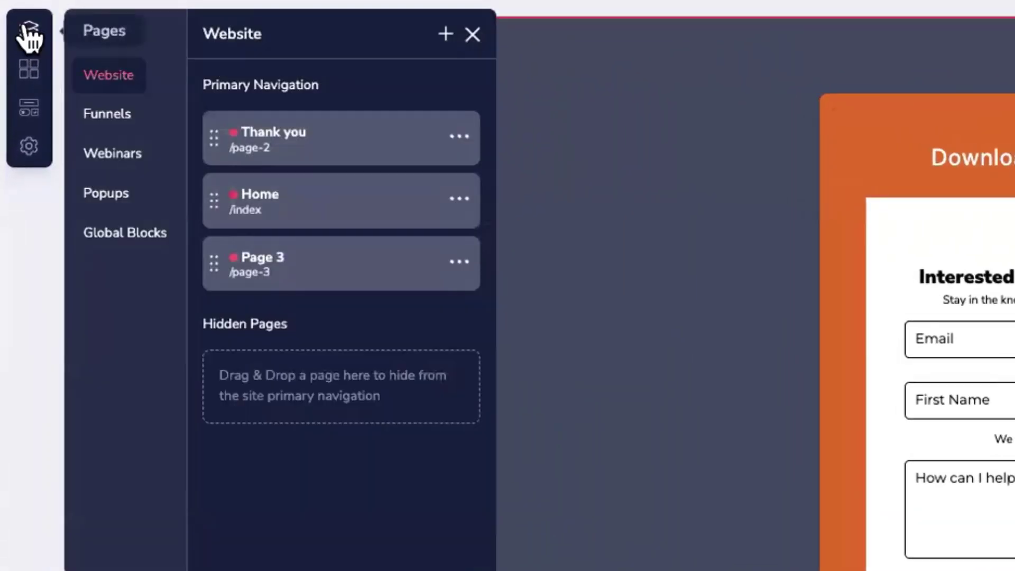
{"action": "left_click", "coordinate": [107, 195]}
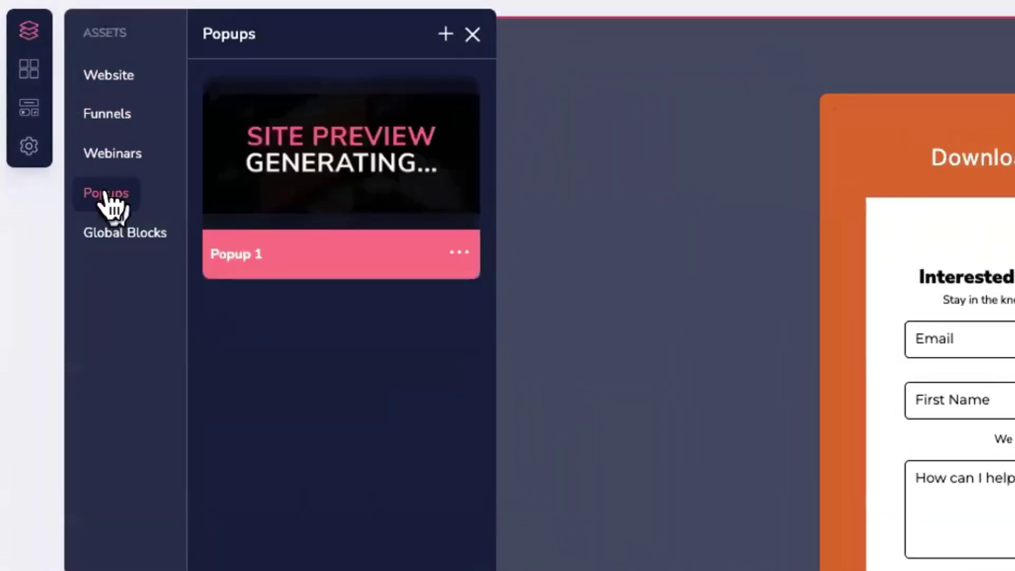
{"action": "left_click", "coordinate": [458, 253]}
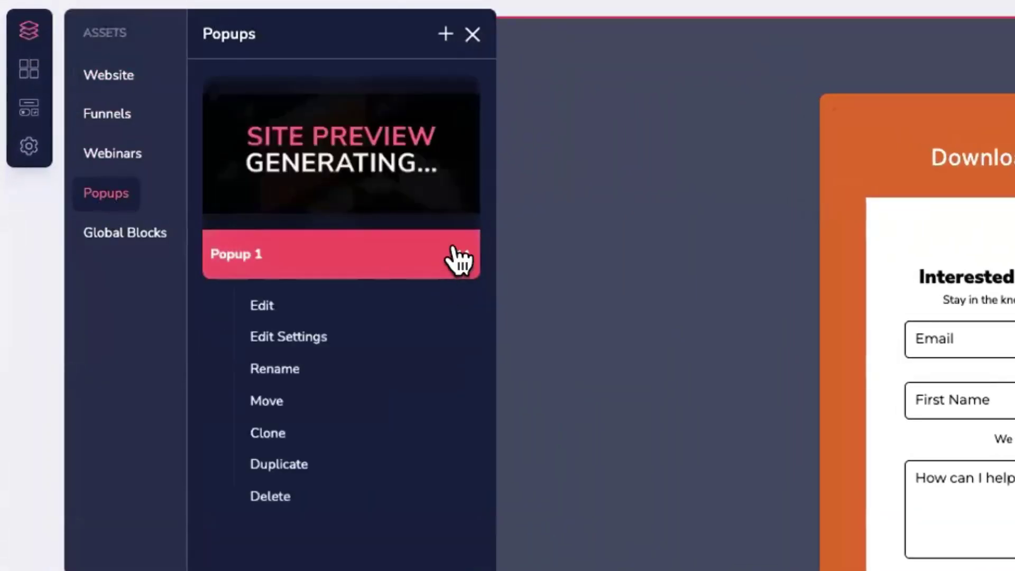
{"action": "left_click", "coordinate": [289, 338]}
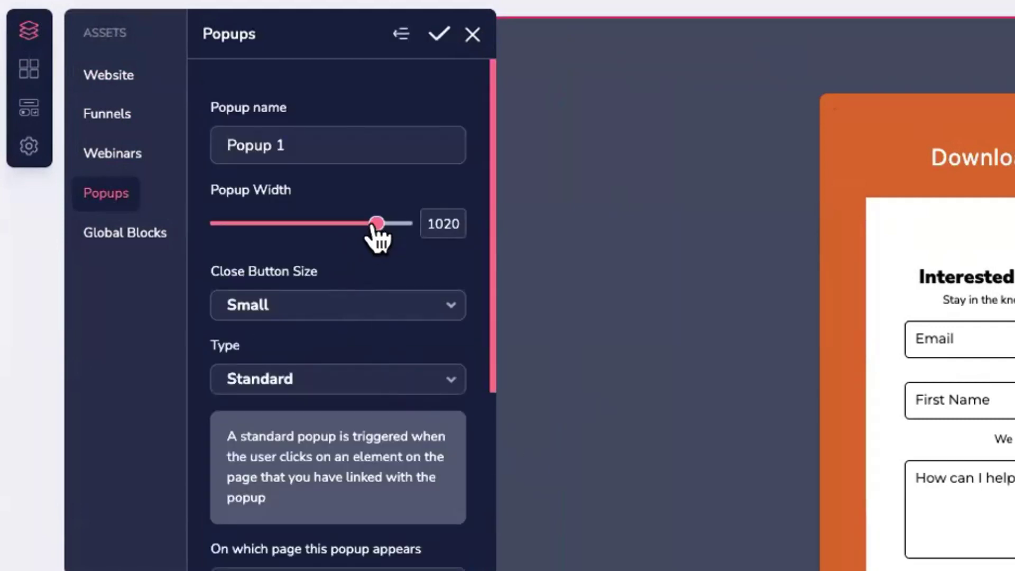
{"action": "scroll", "coordinate": [365, 249], "scroll_direction": "down", "scroll_amount": 5}
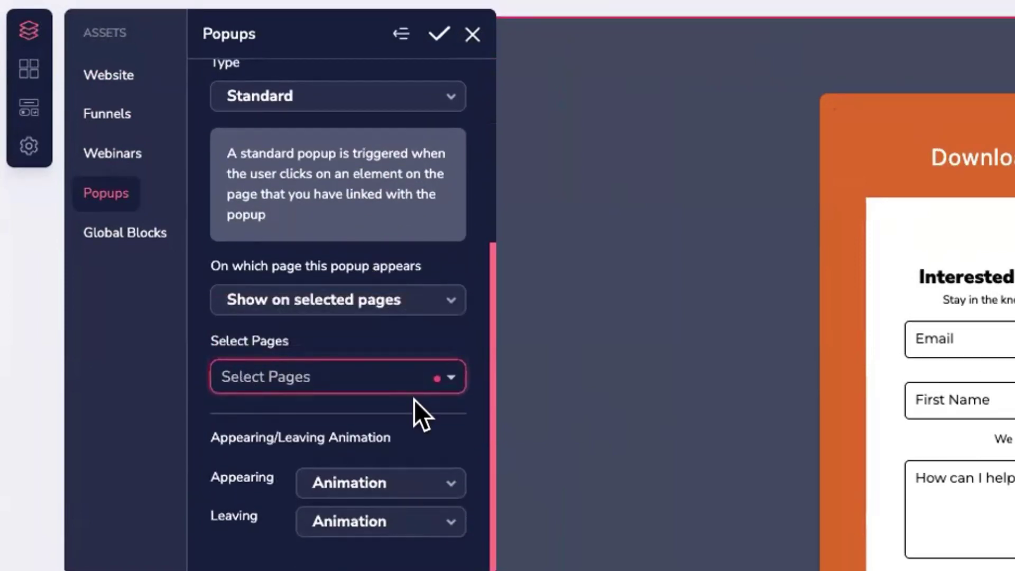
{"action": "left_click", "coordinate": [450, 385]}
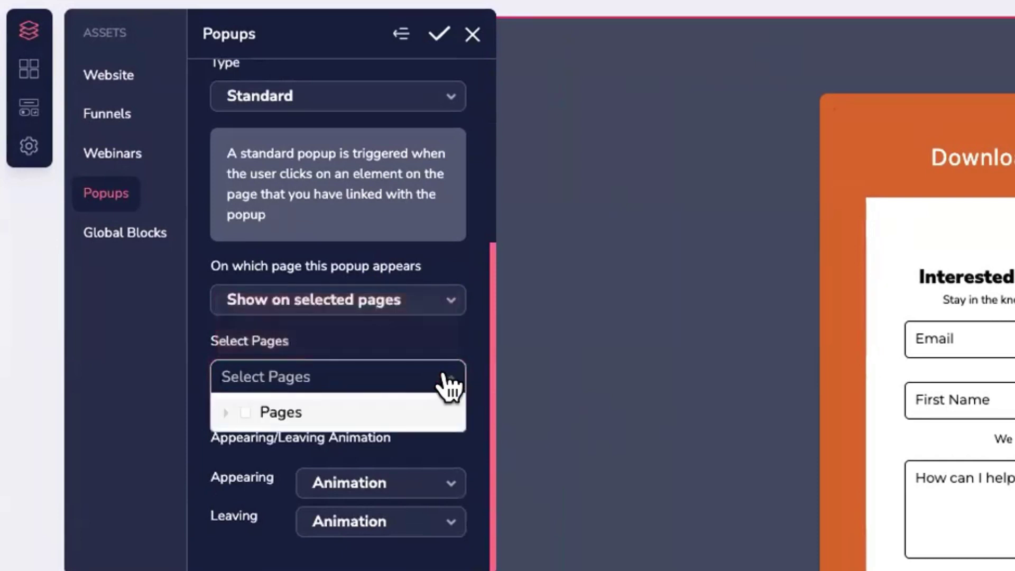
{"action": "left_click", "coordinate": [226, 412]}
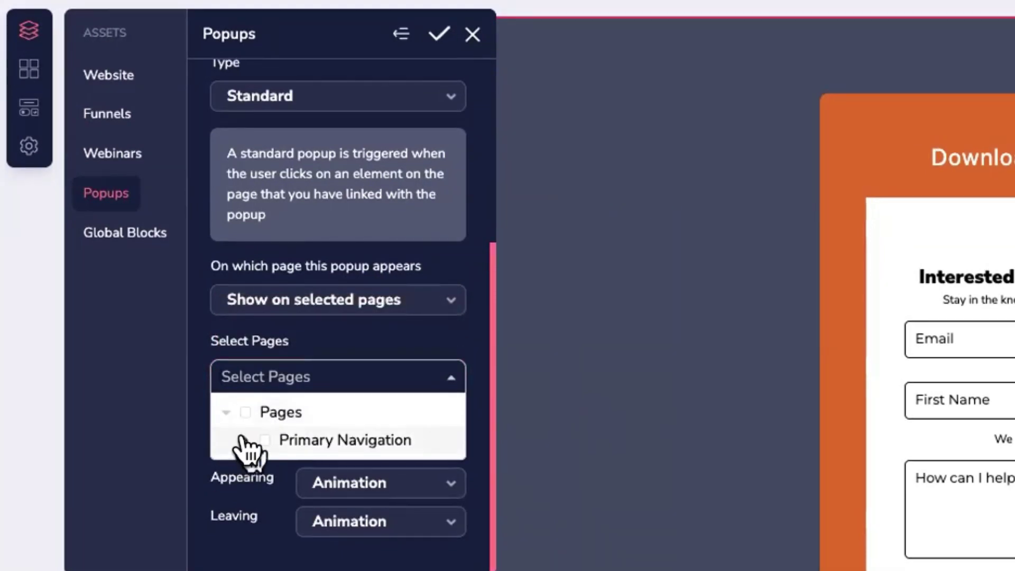
{"action": "left_click", "coordinate": [245, 438]}
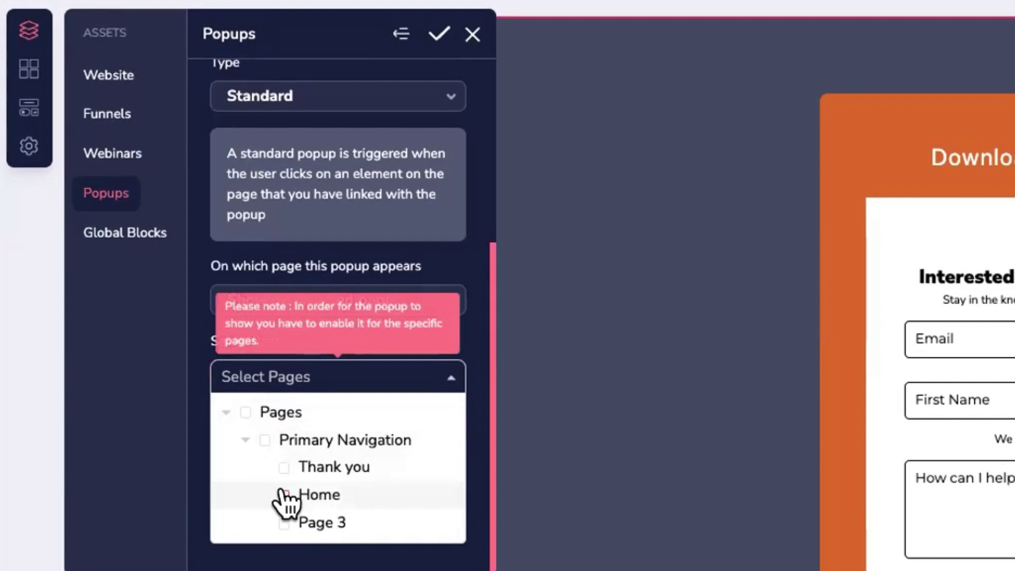
{"action": "left_click", "coordinate": [282, 493]}
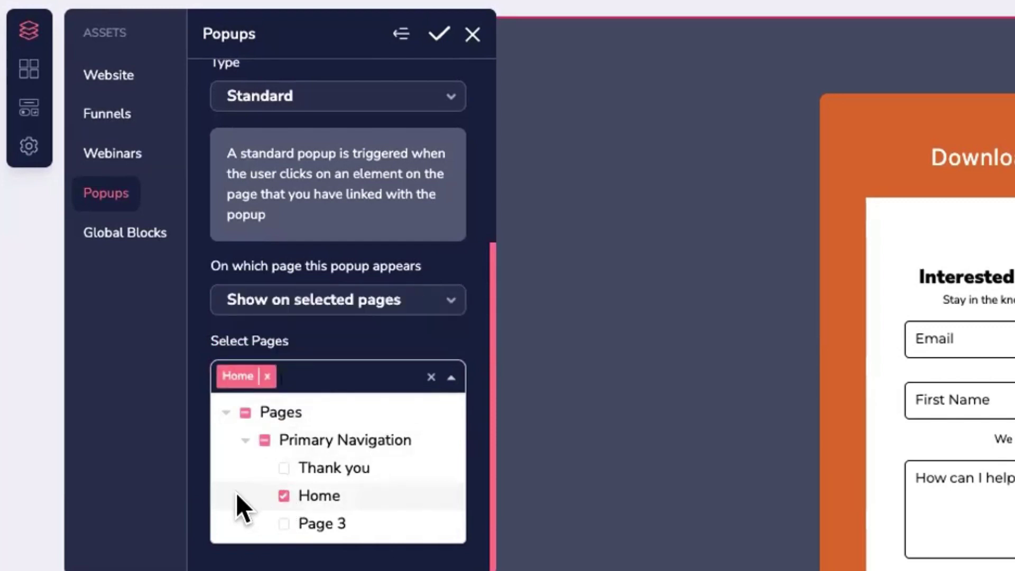
{"action": "left_click", "coordinate": [471, 401]}
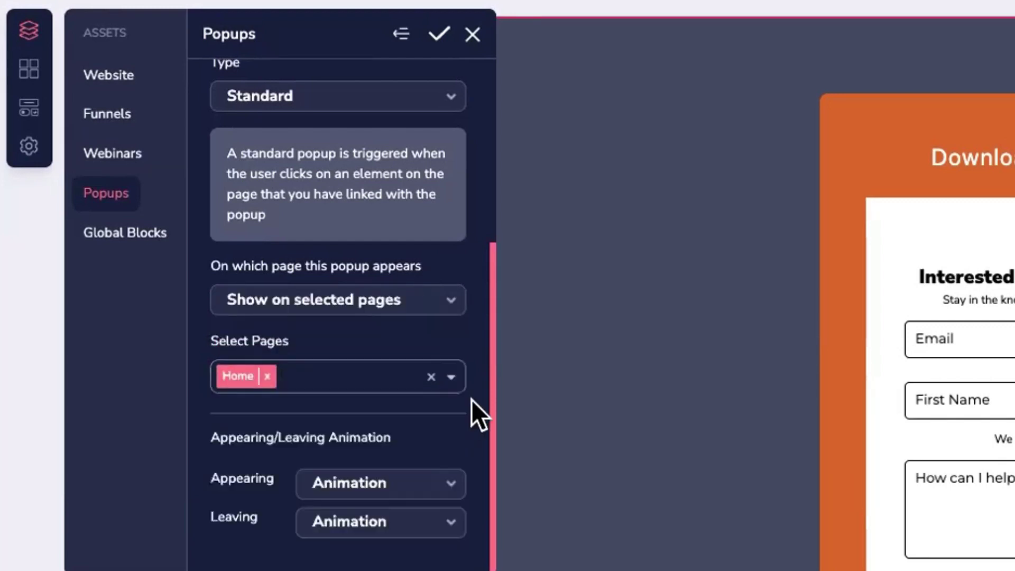
Set the popup's appearing animation to bounce and leaving animation to bounceOutRight, and apply the settings
{"action": "left_click", "coordinate": [393, 482]}
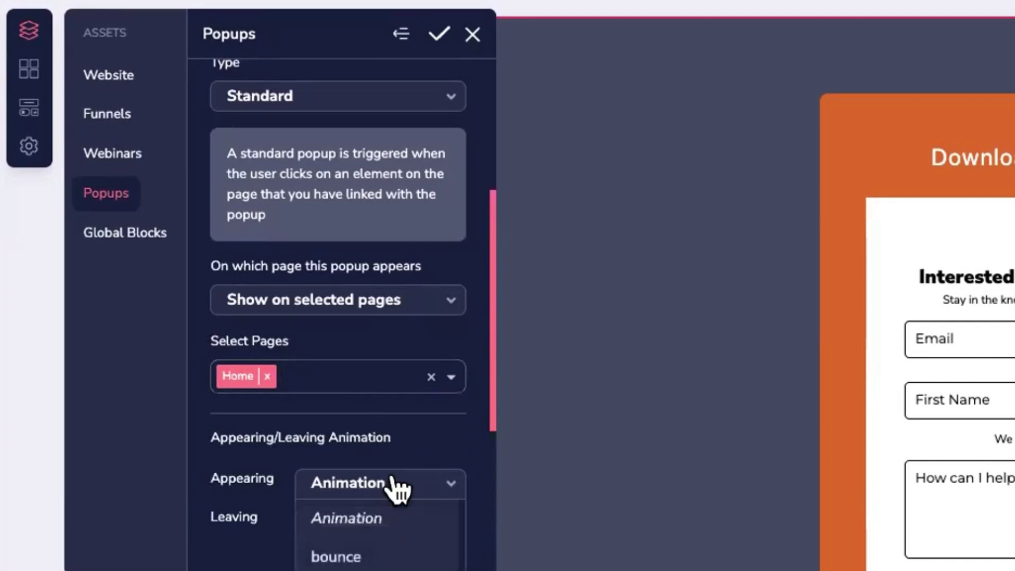
{"action": "left_click", "coordinate": [349, 239]}
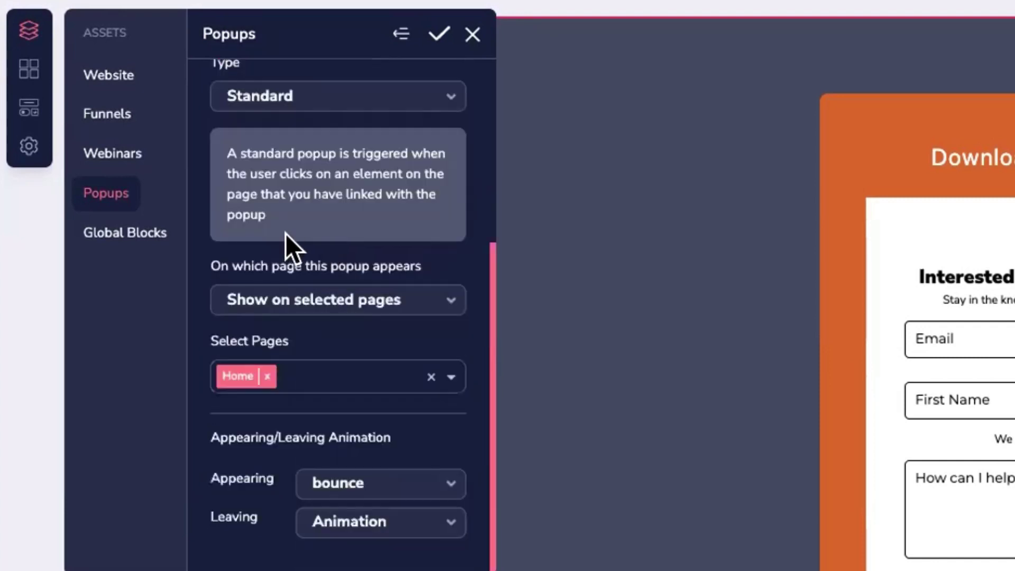
{"action": "left_click", "coordinate": [405, 521]}
{"action": "scroll", "coordinate": [396, 476], "scroll_direction": "down", "scroll_amount": 1}
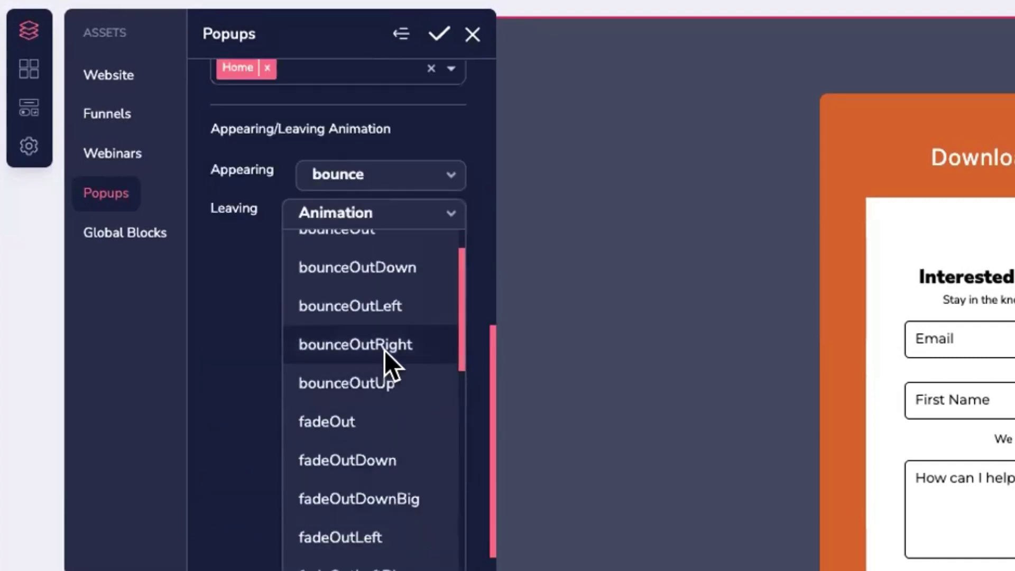
{"action": "left_click", "coordinate": [385, 347]}
{"action": "scroll", "coordinate": [422, 445], "scroll_direction": "up", "scroll_amount": 6}
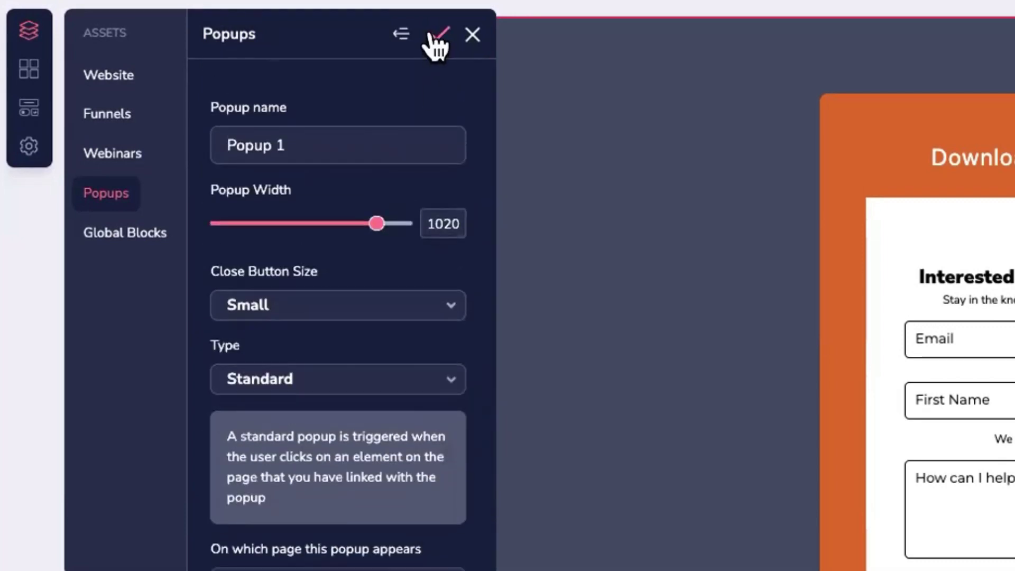
{"action": "left_click", "coordinate": [437, 36]}
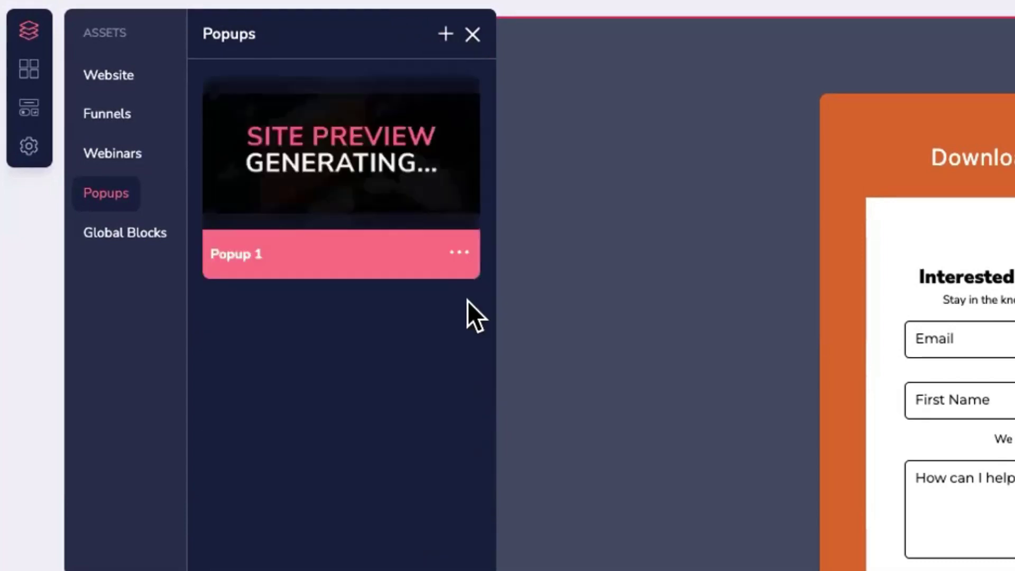
{"action": "left_click", "coordinate": [472, 36]}
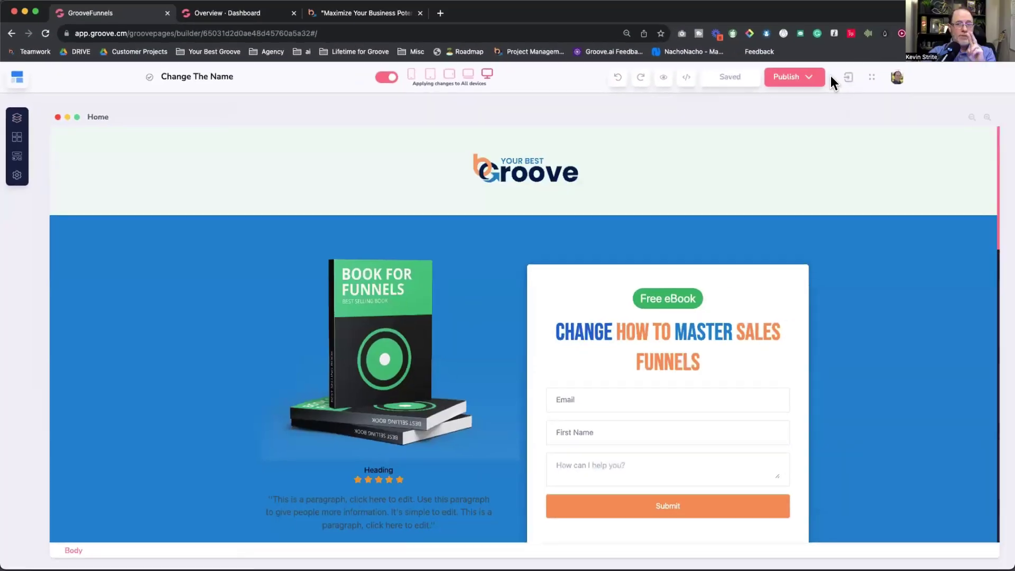
Link the Download Your Freebie Now button on the Home page to the regular popup Popup 1, and save the page
{"action": "scroll", "coordinate": [711, 239], "scroll_direction": "down", "scroll_amount": 3}
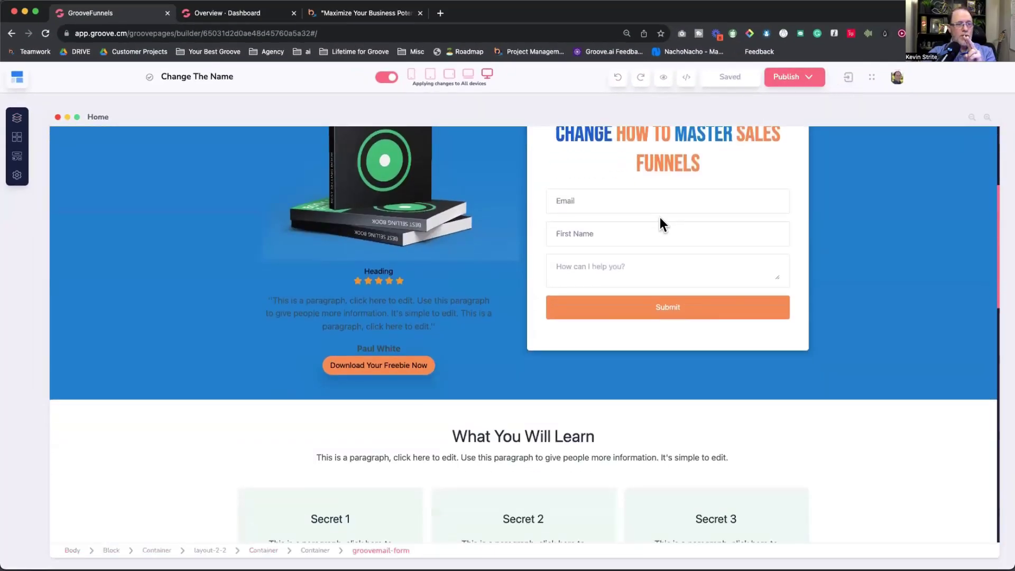
{"action": "left_click", "coordinate": [660, 215]}
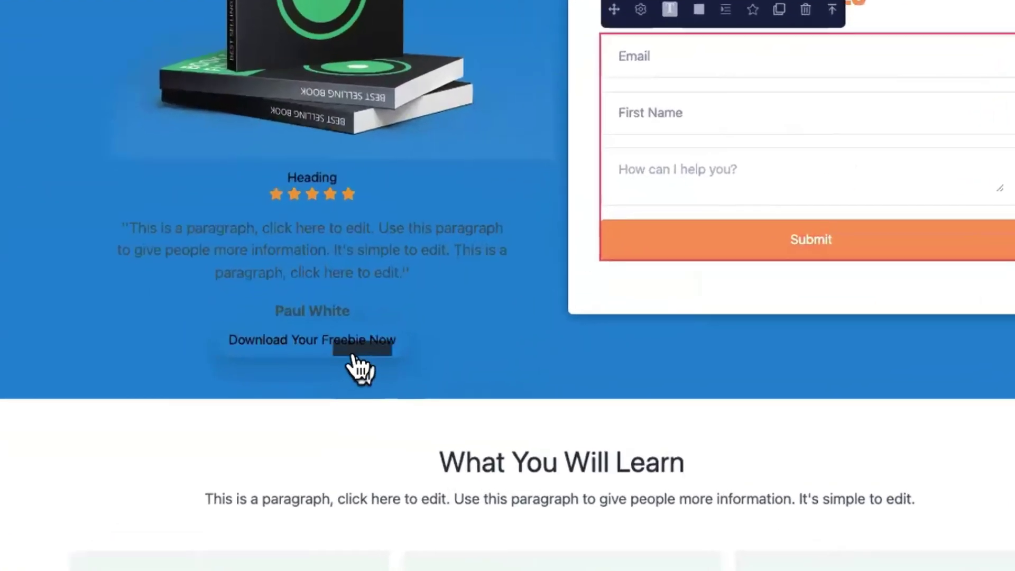
{"action": "left_click", "coordinate": [357, 366]}
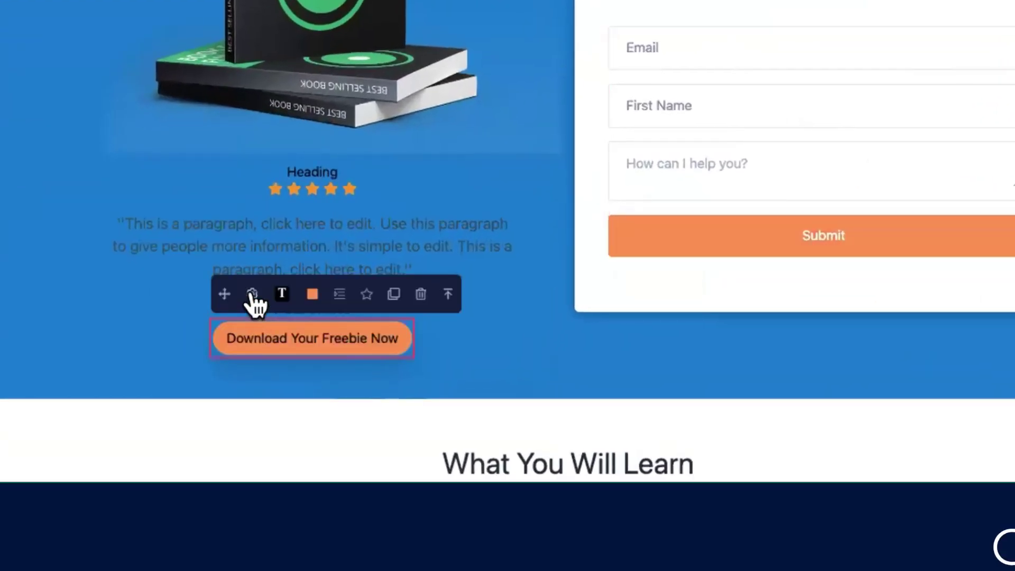
{"action": "left_click", "coordinate": [253, 296]}
{"action": "left_click", "coordinate": [619, 120]}
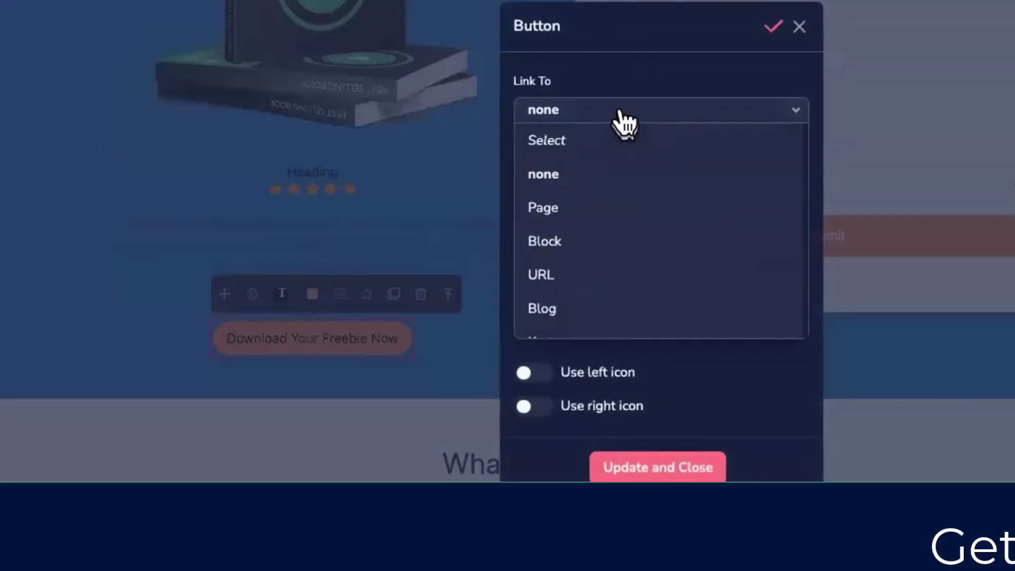
{"action": "scroll", "coordinate": [592, 287], "scroll_direction": "down", "scroll_amount": 2}
{"action": "left_click", "coordinate": [593, 297]}
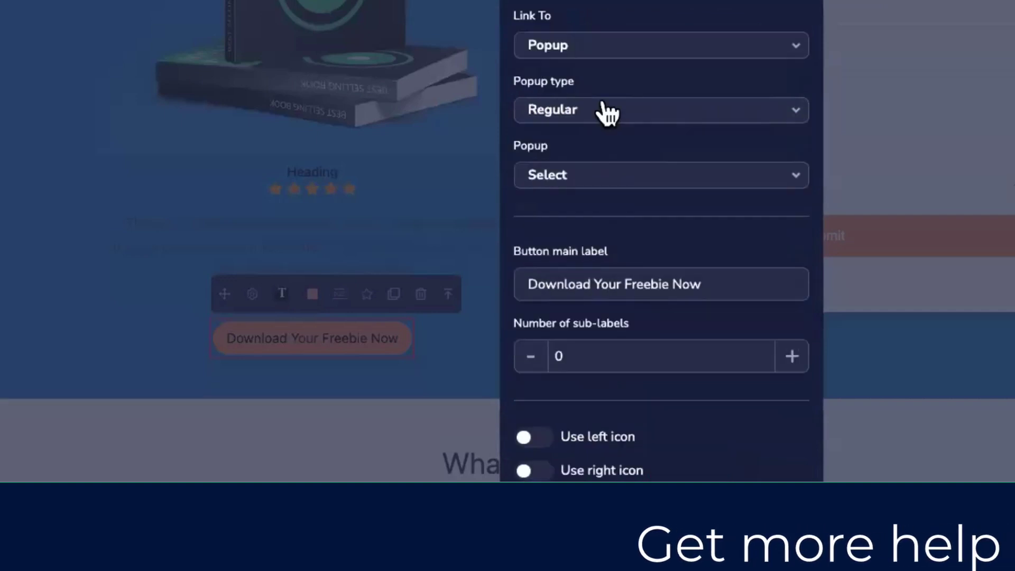
{"action": "left_click", "coordinate": [616, 186]}
{"action": "left_click", "coordinate": [553, 236]}
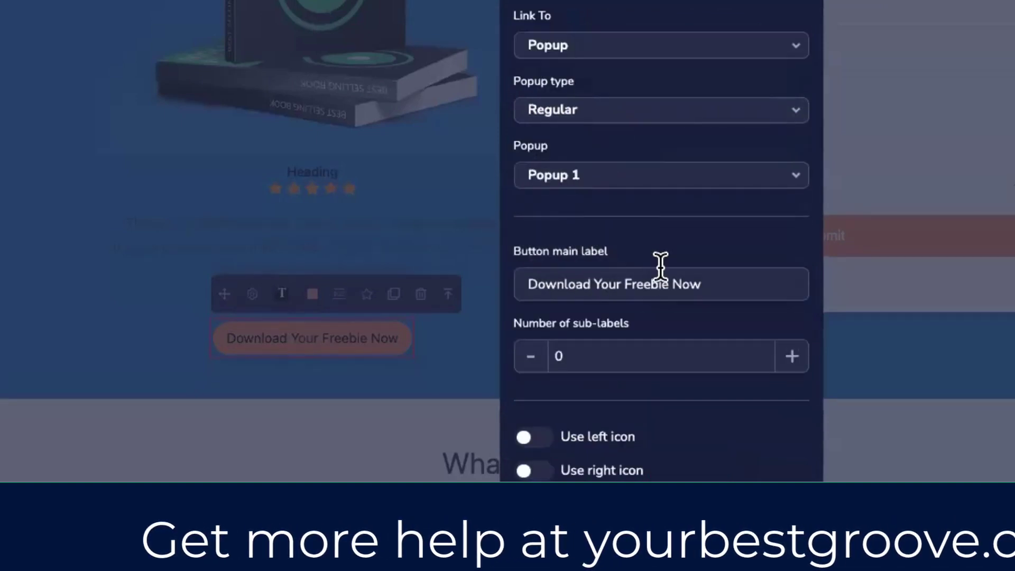
{"action": "left_click", "coordinate": [494, 381]}
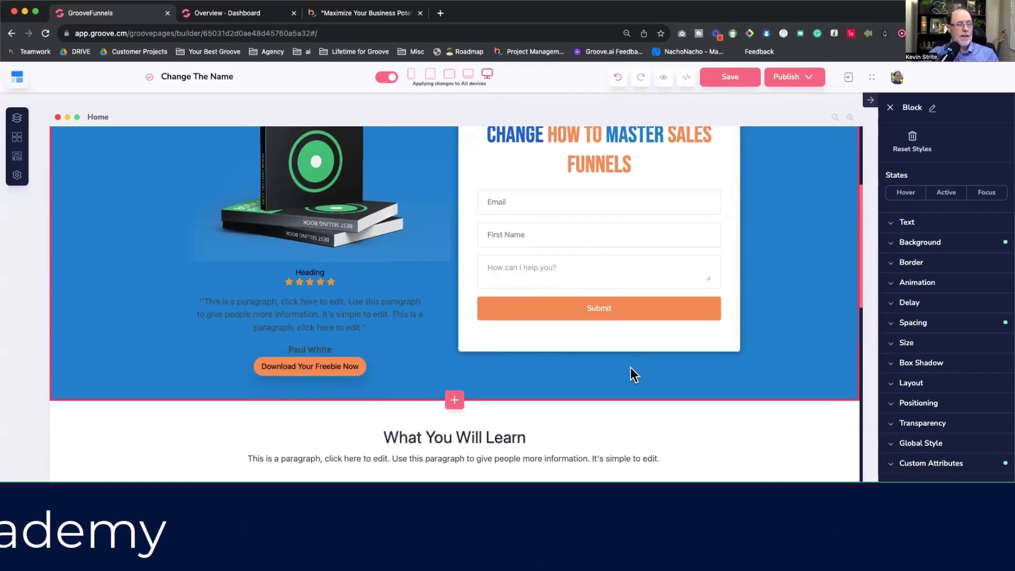
{"action": "left_click", "coordinate": [732, 79]}
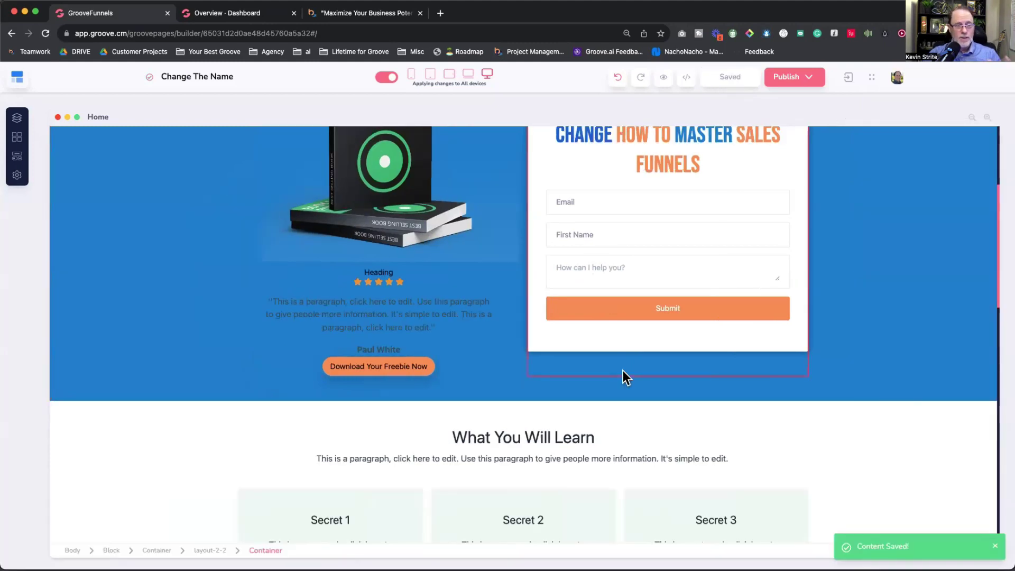
Place Home above Thank you in the website's primary navigation and remove Page 3
{"action": "left_click", "coordinate": [17, 121]}
{"action": "left_click_drag", "start_coordinate": [108, 204], "coordinate": [108, 173]}
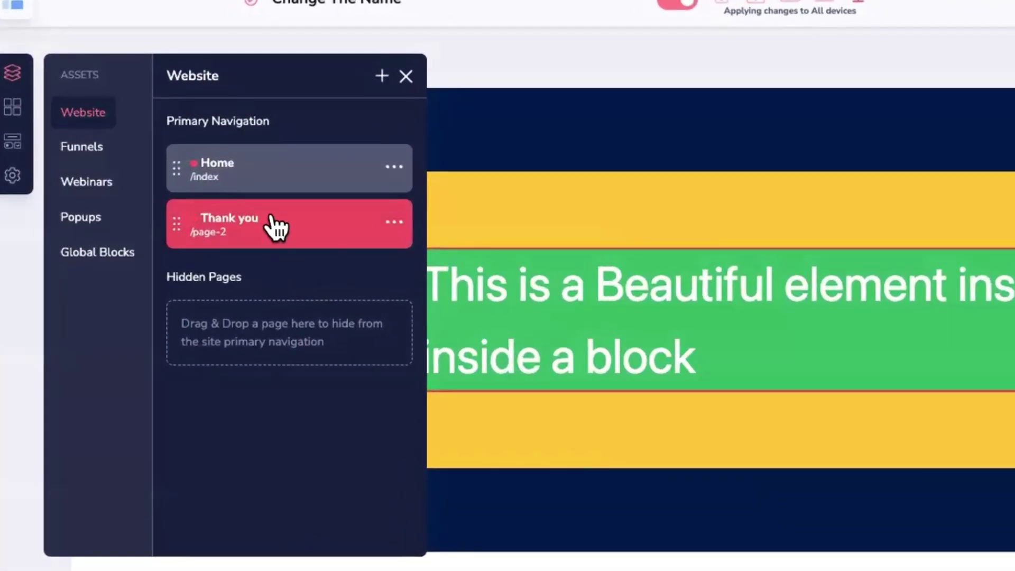
Open the Thank you page for editing and review its eBook download layout
{"action": "left_click", "coordinate": [275, 228]}
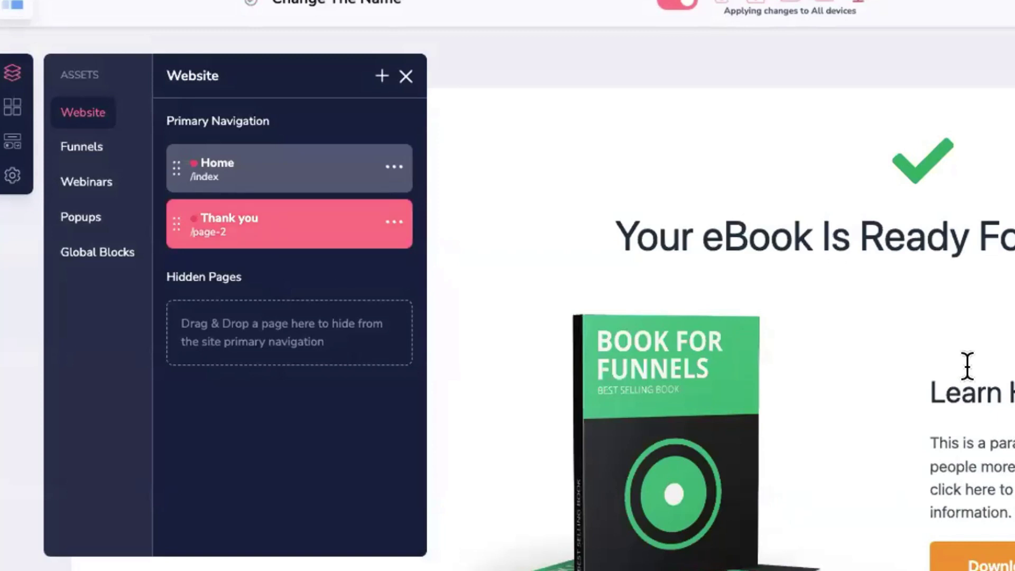
{"action": "scroll", "coordinate": [967, 365], "scroll_direction": "down", "scroll_amount": 5}
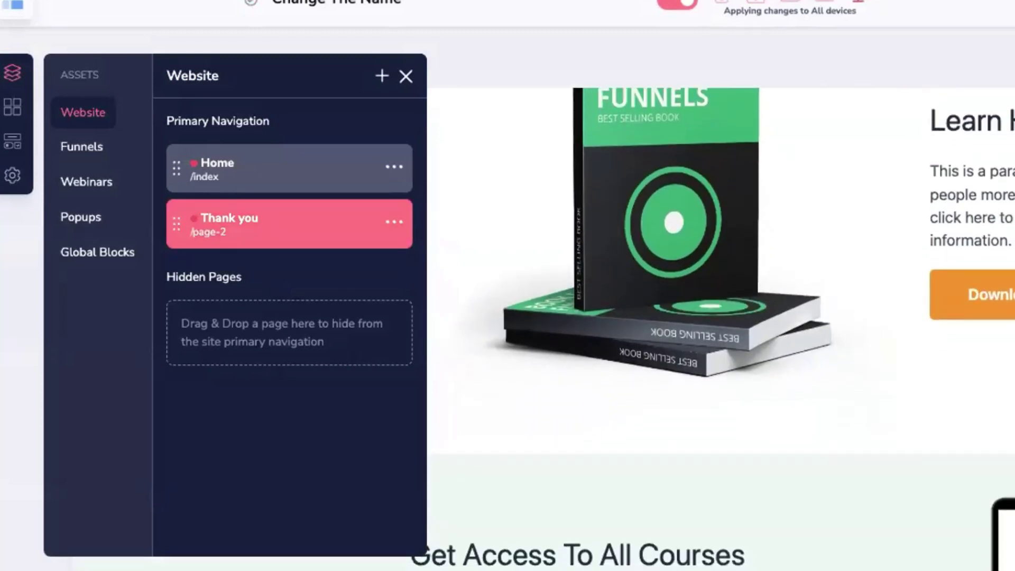
{"action": "left_click", "coordinate": [312, 208]}
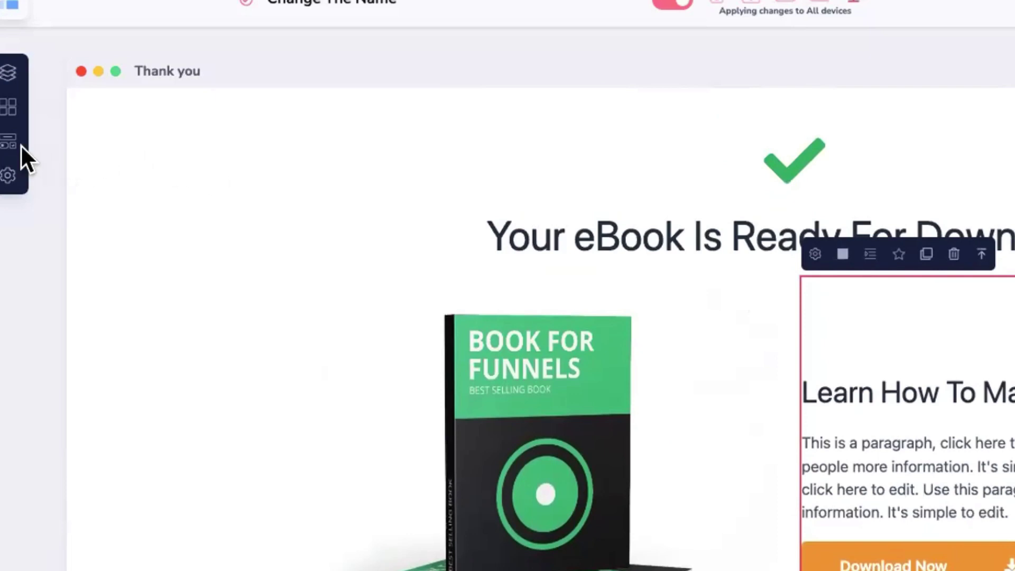
Set the Thank you page's URL to cheat-sheet-thank-you, copied from the text note, and apply the page settings
{"action": "left_click", "coordinate": [9, 78]}
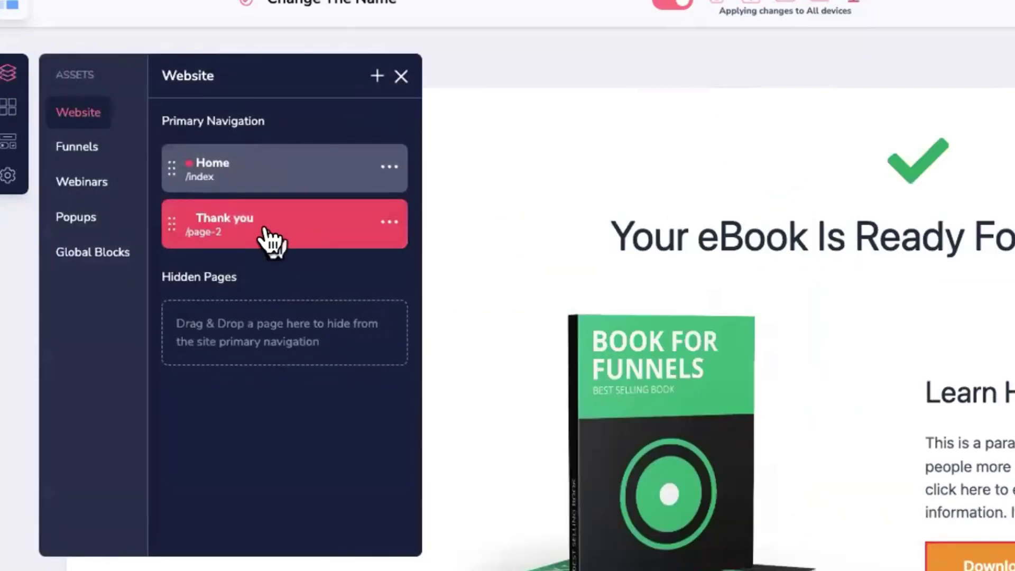
{"action": "left_click", "coordinate": [8, 175]}
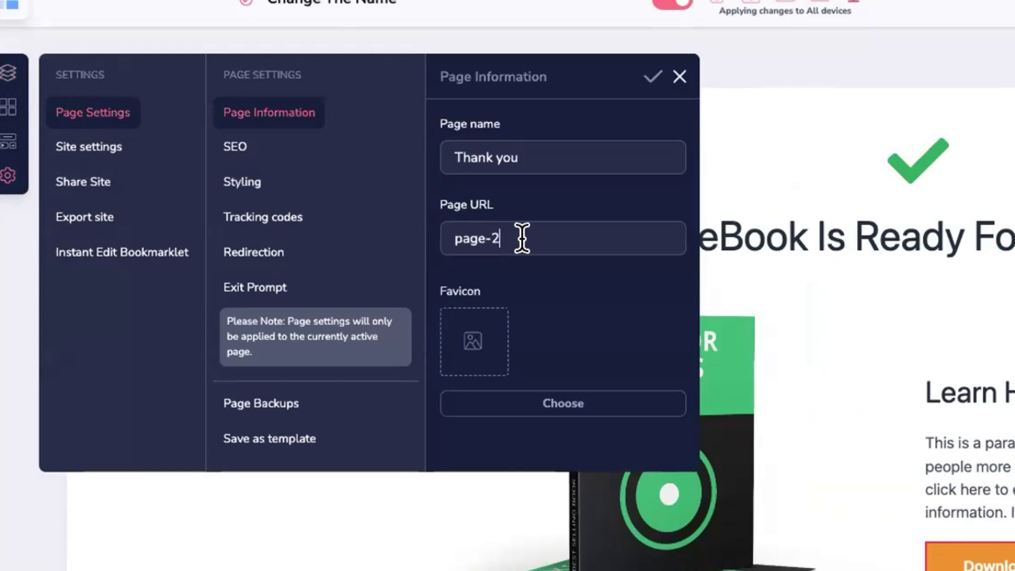
{"action": "key", "text": "super+Tab"}
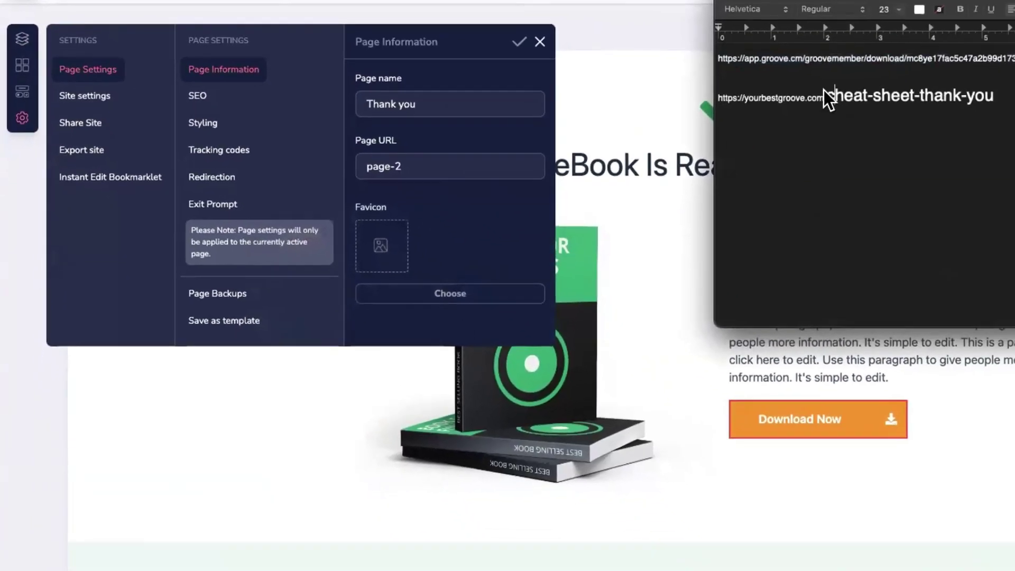
{"action": "left_click_drag", "start_coordinate": [826, 96], "coordinate": [995, 99]}
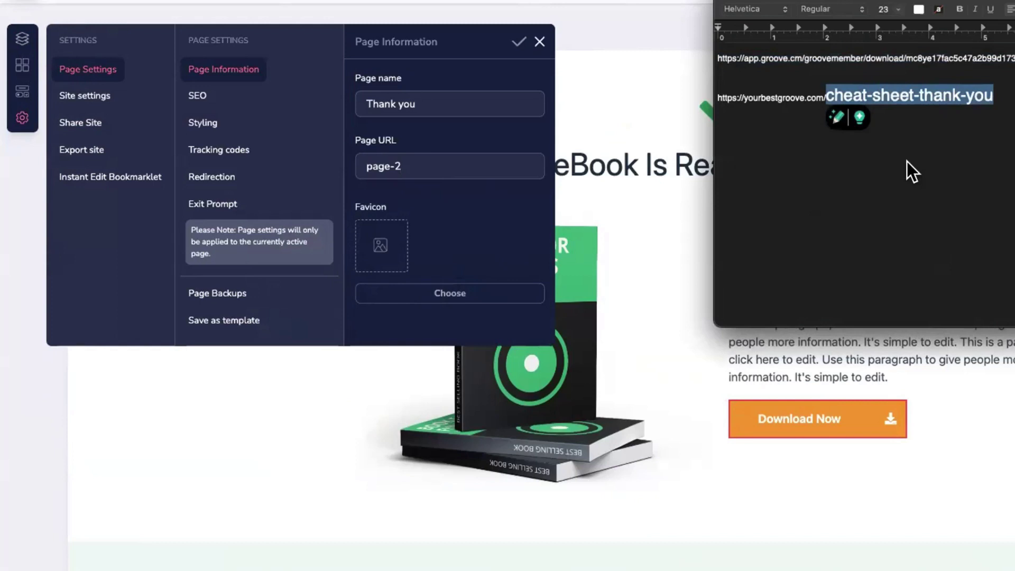
{"action": "key", "text": "super+c"}
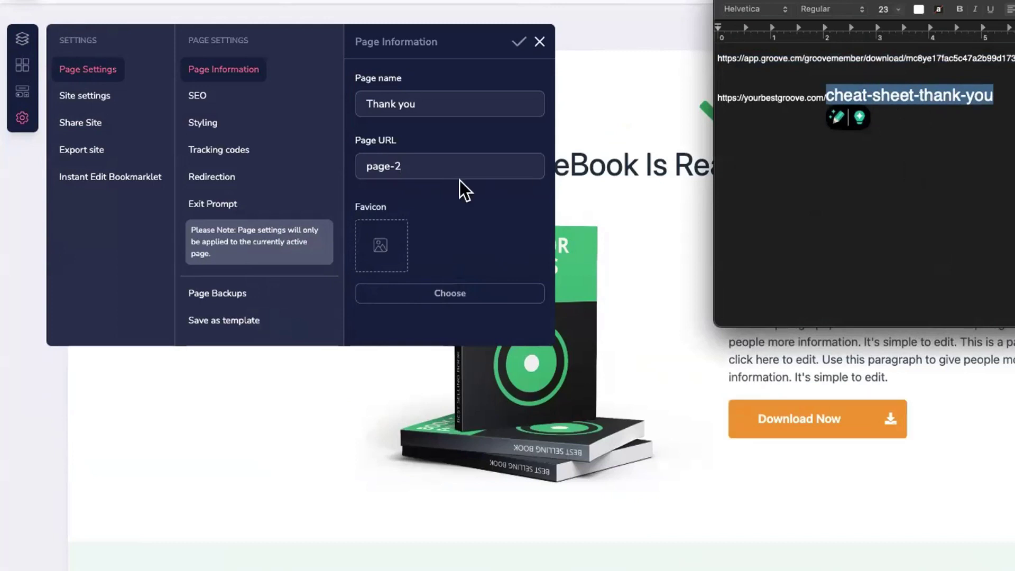
{"action": "triple_click", "coordinate": [404, 162]}
{"action": "key", "text": "super+v"}
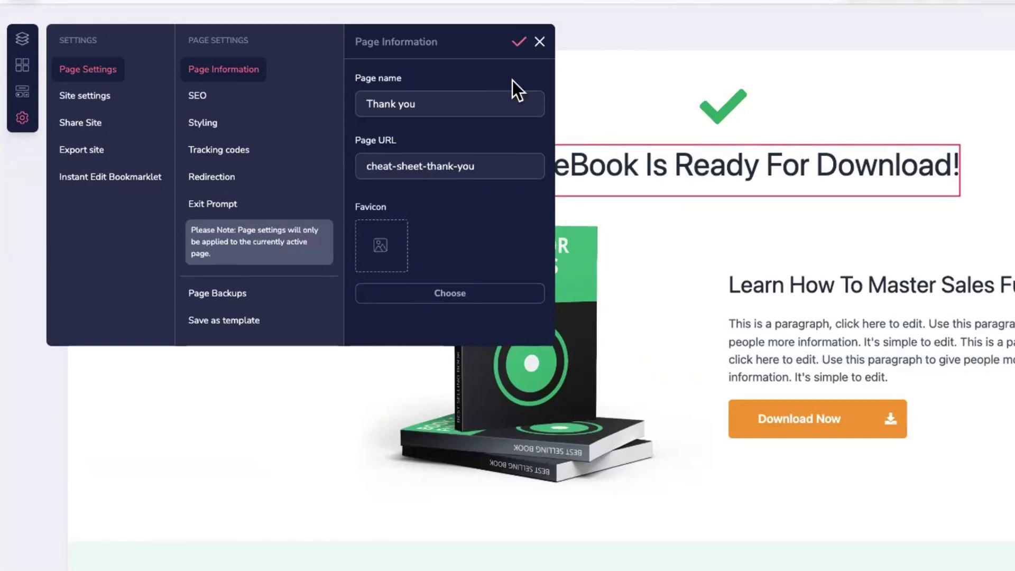
{"action": "left_click", "coordinate": [521, 42]}
{"action": "left_click", "coordinate": [539, 42]}
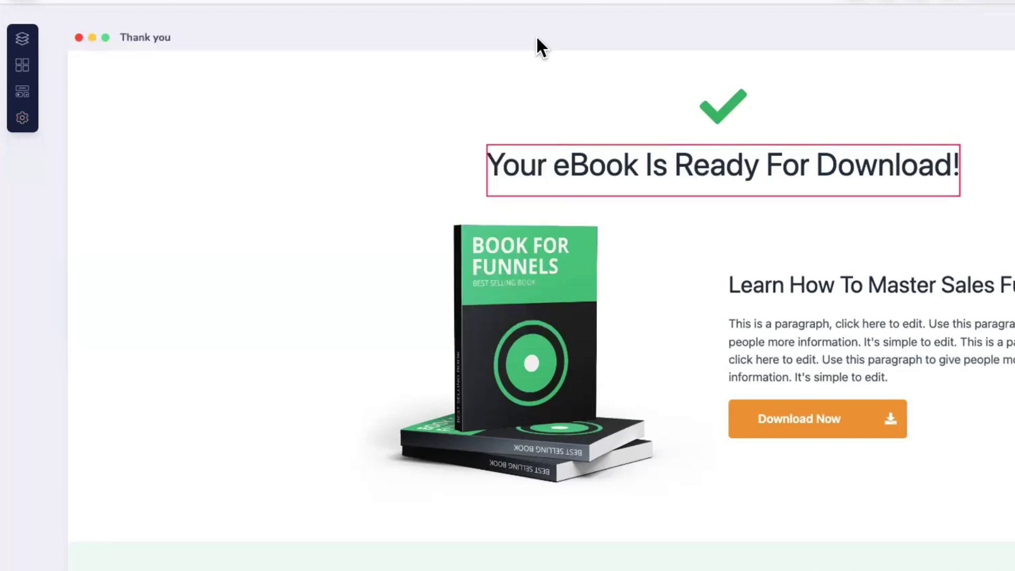
Duplicate the Home page and open the copy
{"action": "scroll", "coordinate": [247, 199], "scroll_direction": "down", "scroll_amount": 5}
{"action": "scroll", "coordinate": [247, 199], "scroll_direction": "up", "scroll_amount": 5}
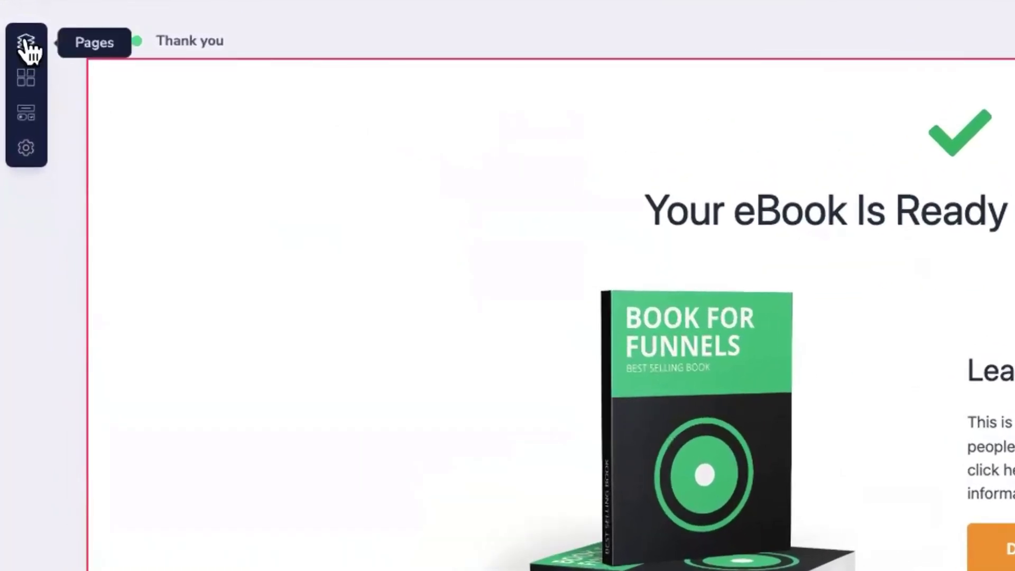
{"action": "left_click", "coordinate": [25, 42]}
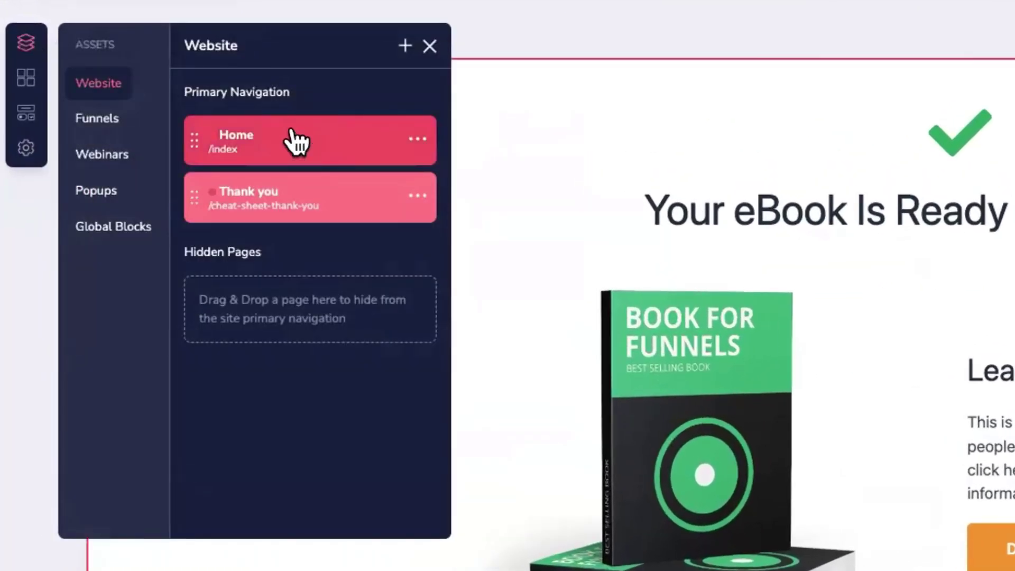
{"action": "left_click", "coordinate": [294, 142]}
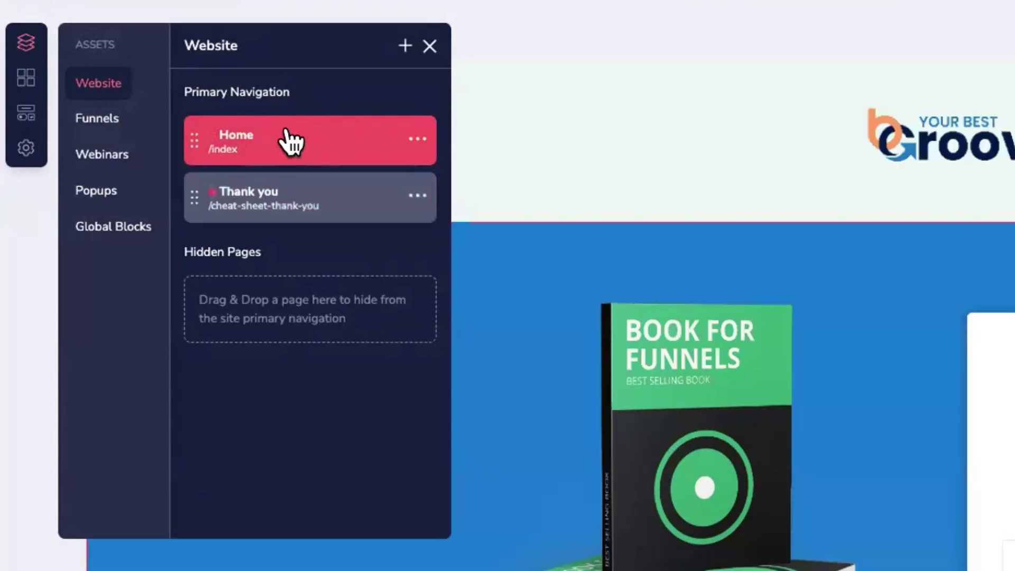
{"action": "left_click", "coordinate": [418, 140]}
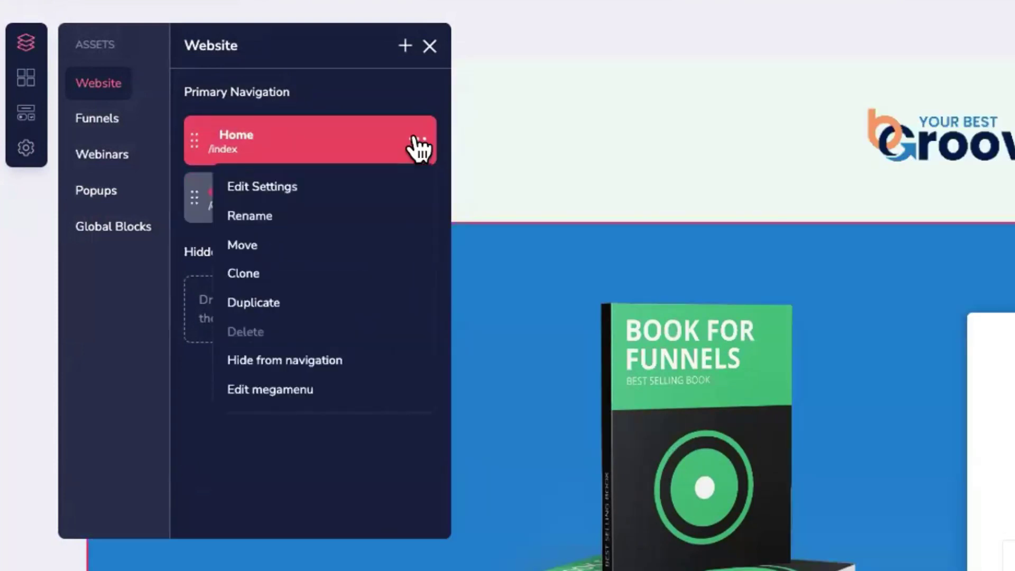
{"action": "left_click", "coordinate": [254, 304]}
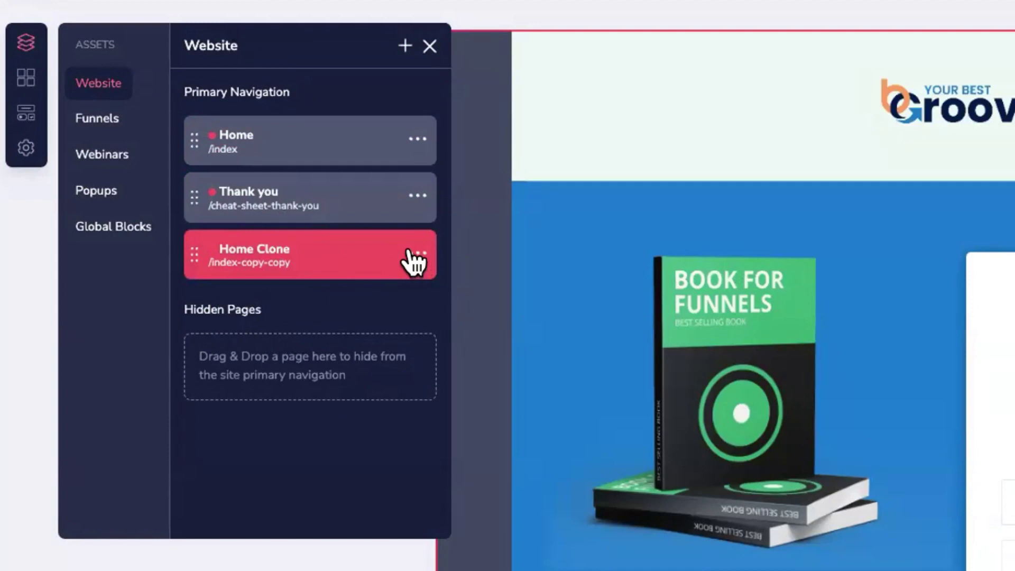
{"action": "left_click", "coordinate": [418, 253]}
{"action": "left_click", "coordinate": [302, 256]}
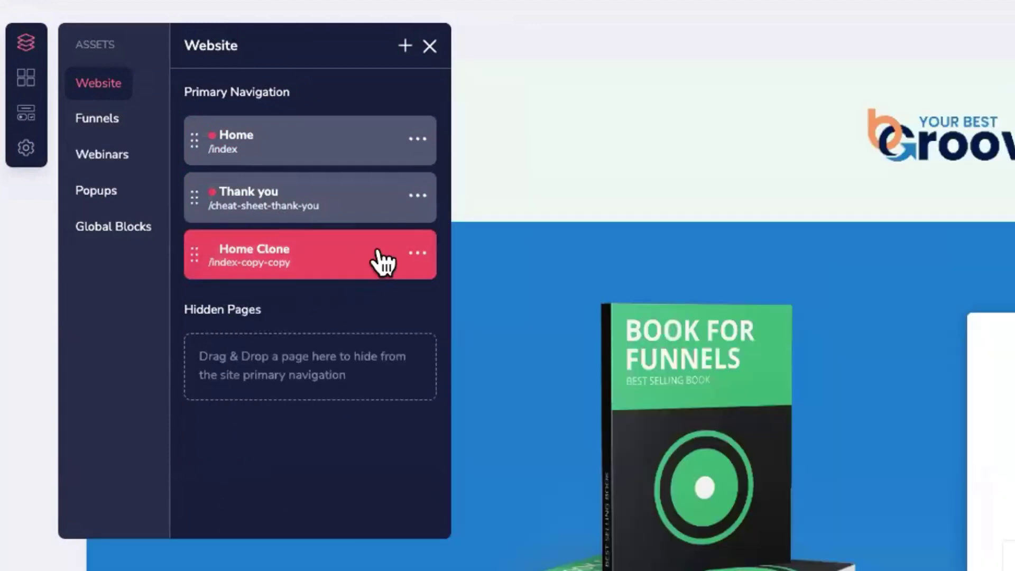
Try to rename the Home copy to Thank You with the page URL cheat-sheet-thank-you
{"action": "left_click", "coordinate": [26, 150]}
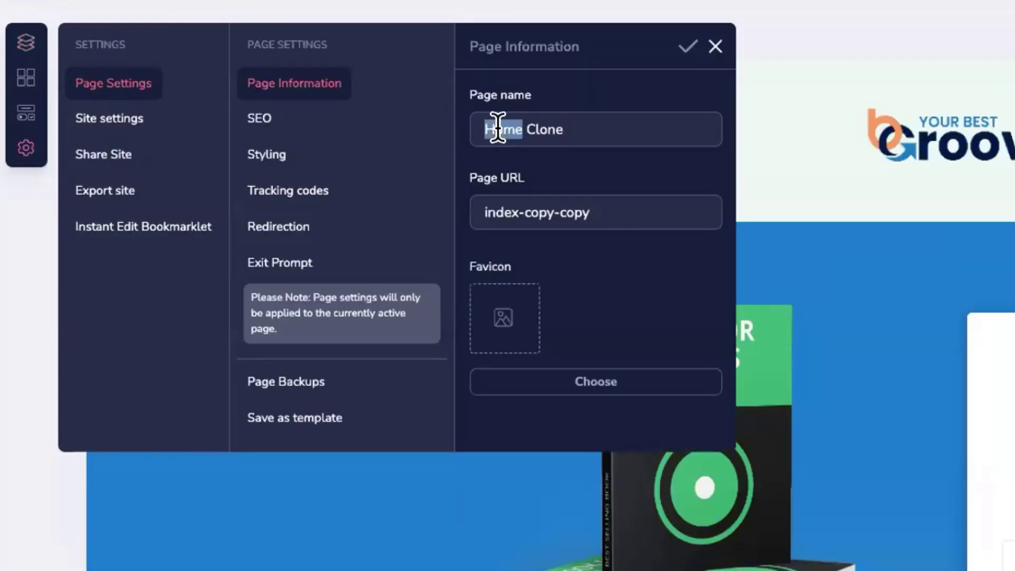
{"action": "triple_click", "coordinate": [498, 129]}
{"action": "type", "text": "Thank You"}
{"action": "key", "text": "Tab"}
{"action": "type", "text": "cheat-sheet-thank-you"}
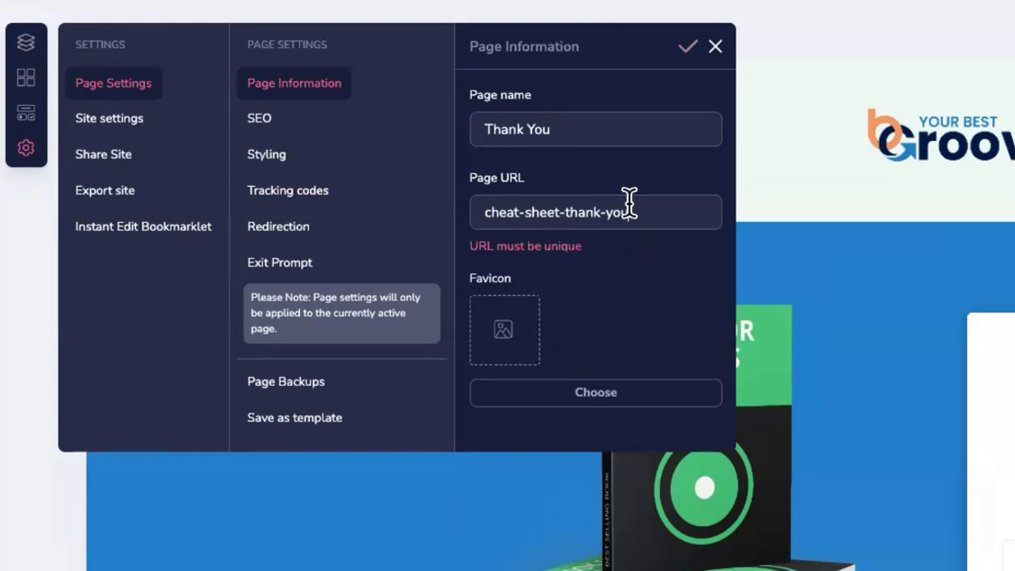
{"action": "left_click", "coordinate": [715, 47]}
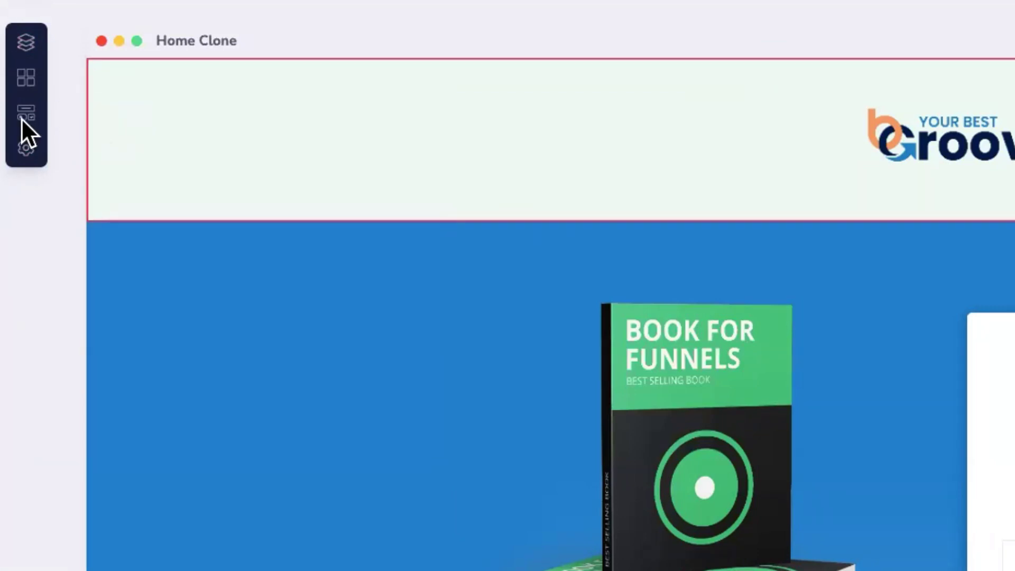
Delete the Home Clone page from the primary navigation
{"action": "left_click", "coordinate": [26, 43]}
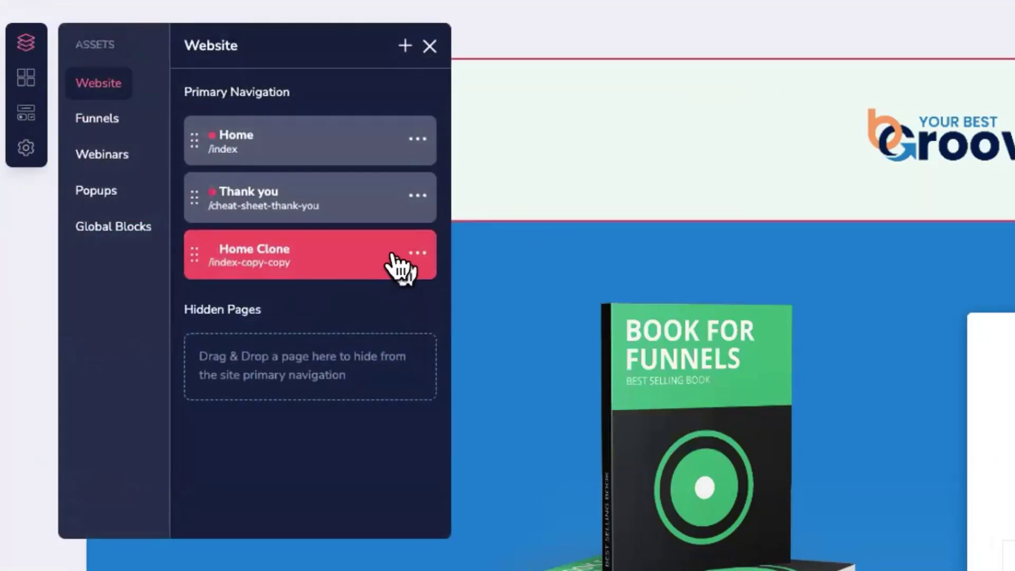
{"action": "left_click", "coordinate": [413, 254]}
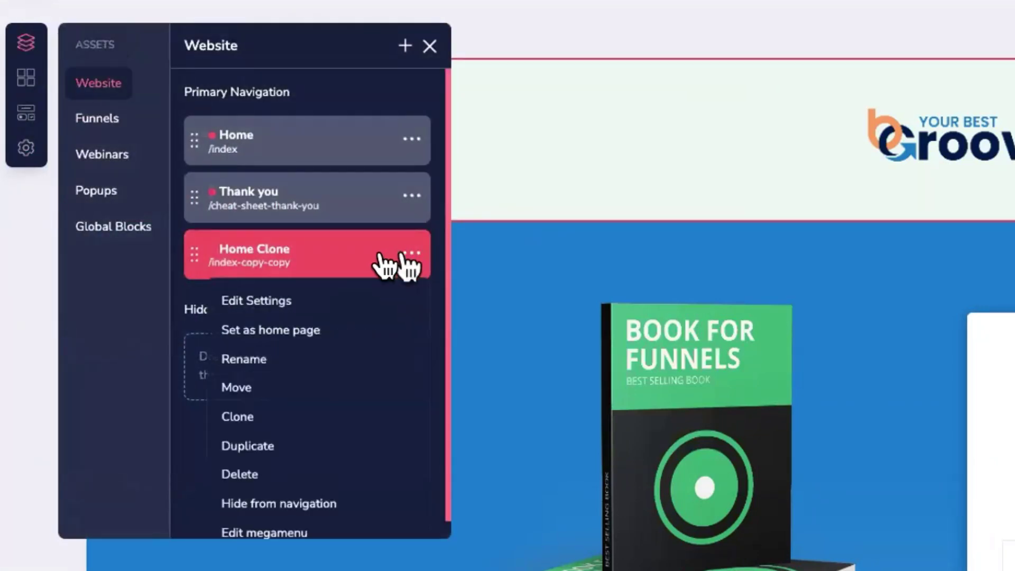
{"action": "left_click", "coordinate": [257, 389]}
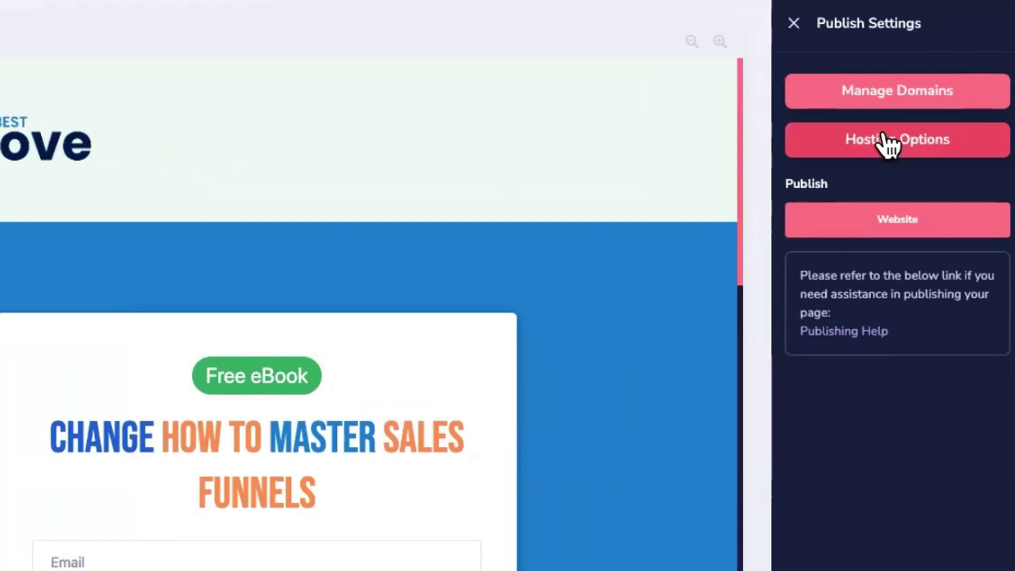
Publish the website to the GroovePages subdomain in a folder named september
{"action": "left_click", "coordinate": [890, 140]}
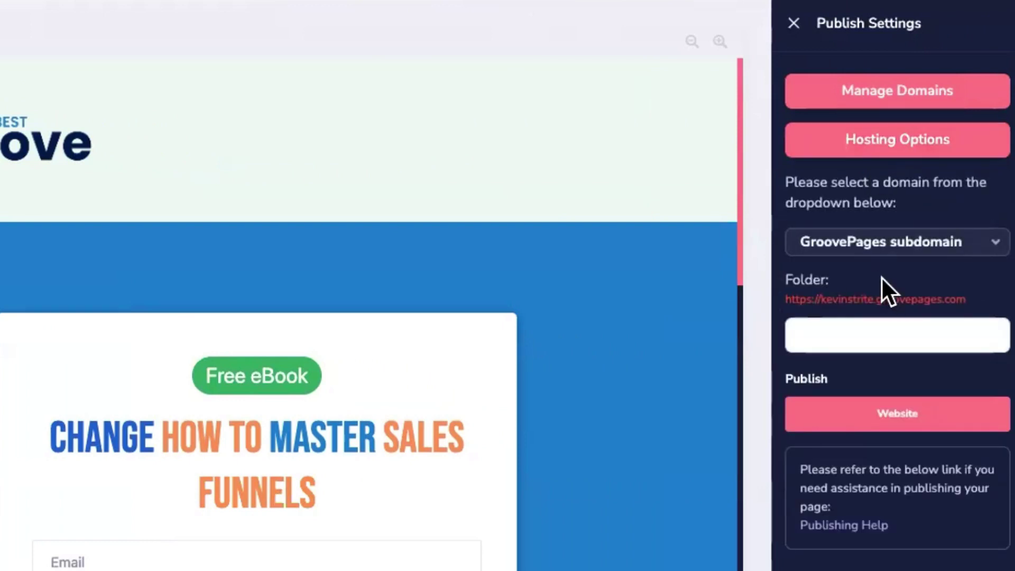
{"action": "left_click", "coordinate": [805, 337]}
{"action": "type", "text": "september"}
{"action": "left_click", "coordinate": [843, 410]}
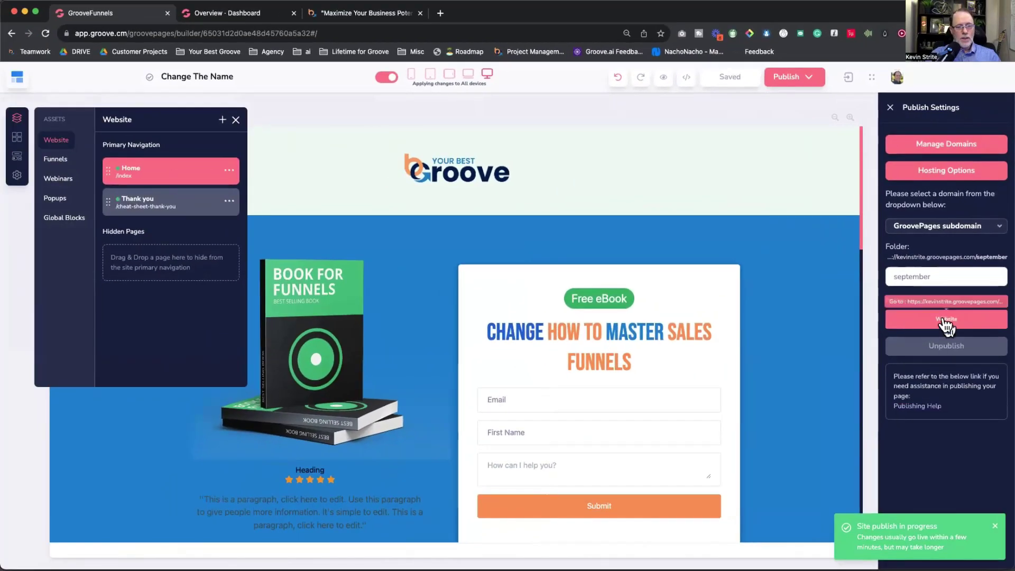
Open the published website in the browser, check the Home page, and close its tab
{"action": "left_click", "coordinate": [946, 320]}
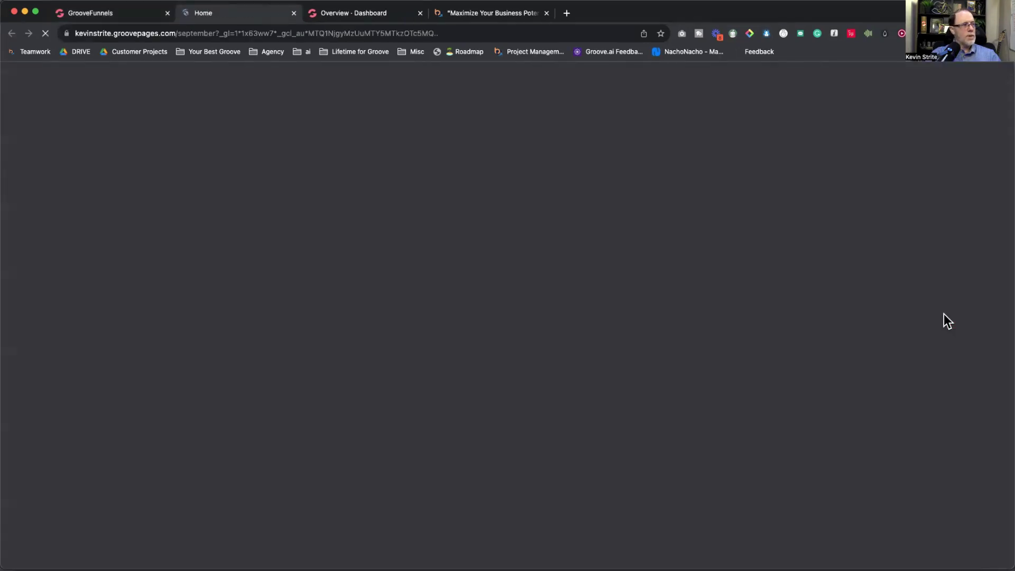
{"action": "scroll", "coordinate": [551, 349], "scroll_direction": "down", "scroll_amount": 1}
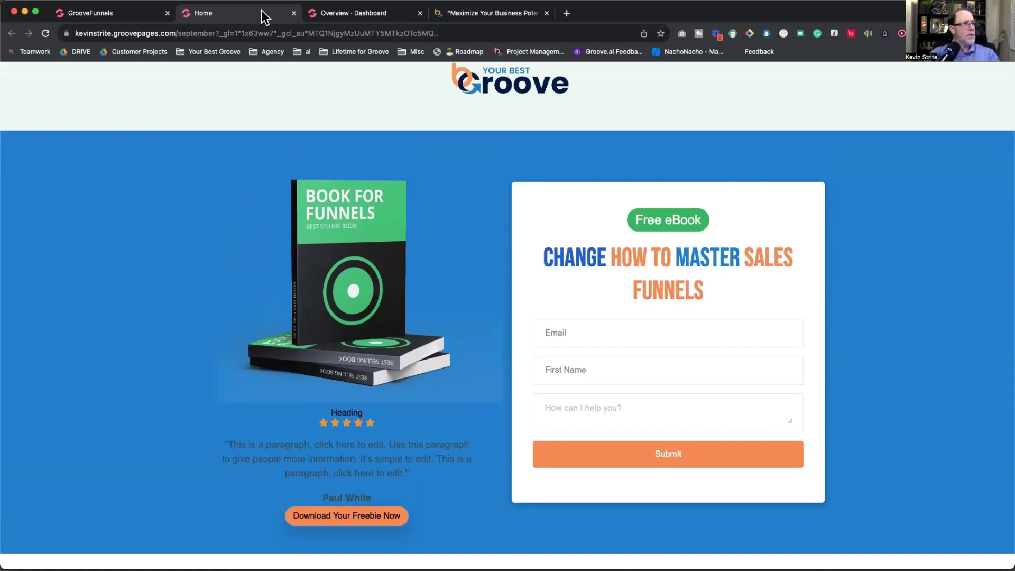
{"action": "left_click", "coordinate": [294, 13]}
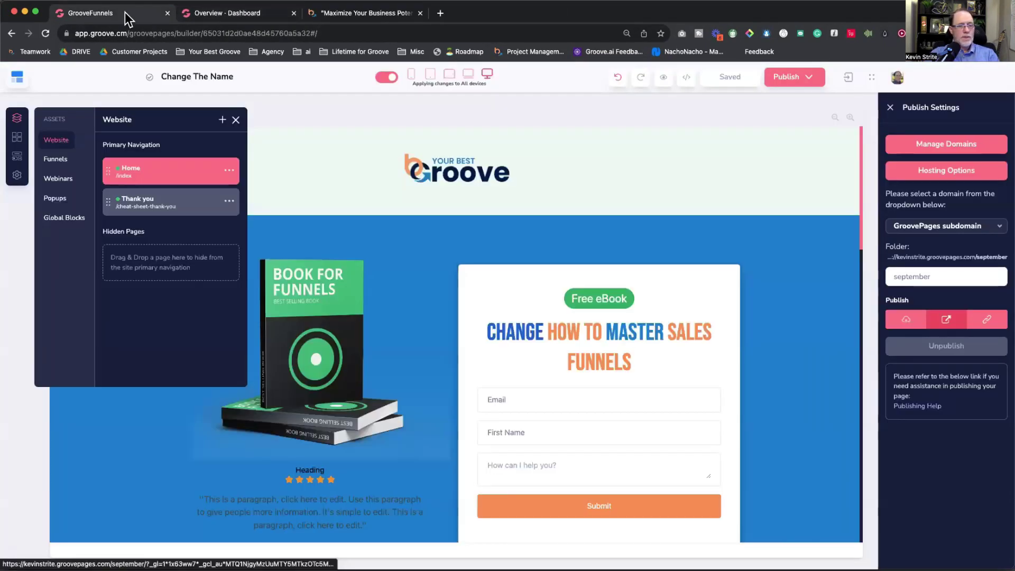
Choose the custom domain yourbestsocialmedia.com with the Root location in the hosting options
{"action": "left_click", "coordinate": [930, 171]}
{"action": "left_click", "coordinate": [931, 174]}
{"action": "left_click", "coordinate": [929, 226]}
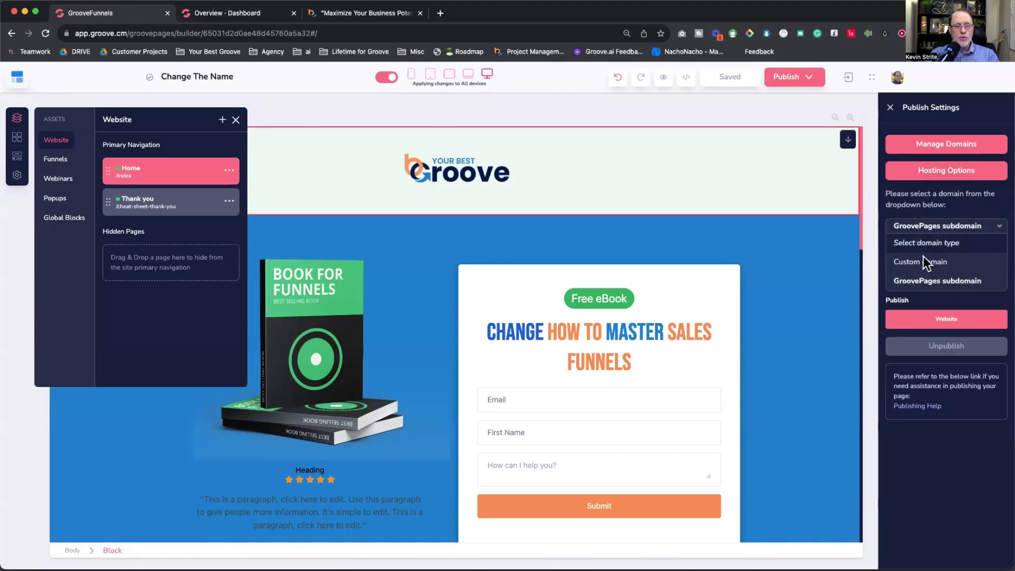
{"action": "left_click", "coordinate": [923, 261]}
{"action": "left_click", "coordinate": [920, 260]}
{"action": "scroll", "coordinate": [941, 321], "scroll_direction": "down", "scroll_amount": 5}
{"action": "left_click", "coordinate": [941, 320]}
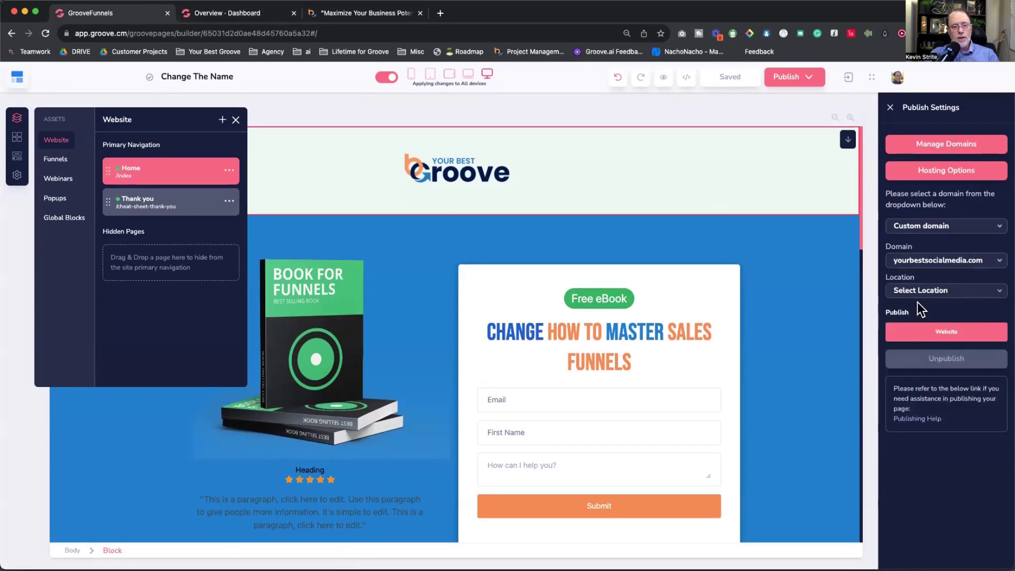
{"action": "left_click", "coordinate": [915, 291]}
{"action": "left_click", "coordinate": [916, 328]}
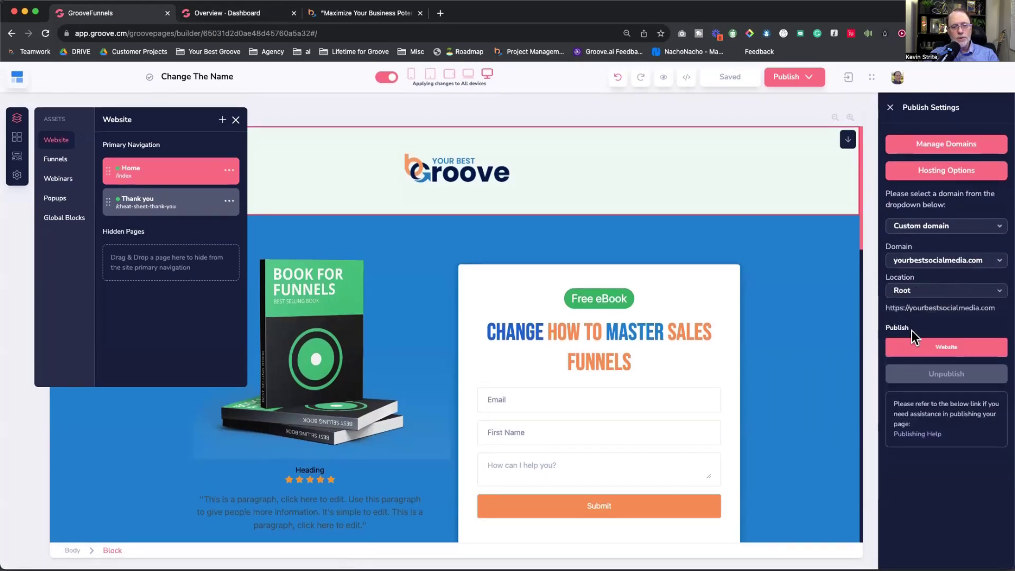
Open the published september site, test the Home page's opt-in redirect, and close its tab
{"action": "left_click", "coordinate": [915, 346]}
{"action": "scroll", "coordinate": [559, 280], "scroll_direction": "down", "scroll_amount": 3}
{"action": "scroll", "coordinate": [426, 404], "scroll_direction": "up", "scroll_amount": 3}
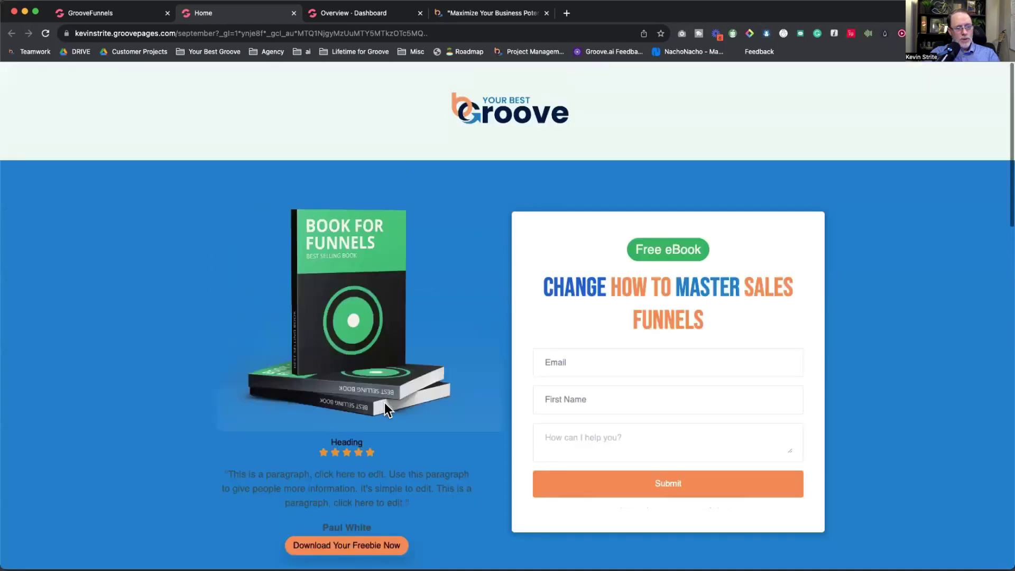
{"action": "scroll", "coordinate": [396, 400], "scroll_direction": "down", "scroll_amount": 4}
{"action": "left_click", "coordinate": [372, 332]}
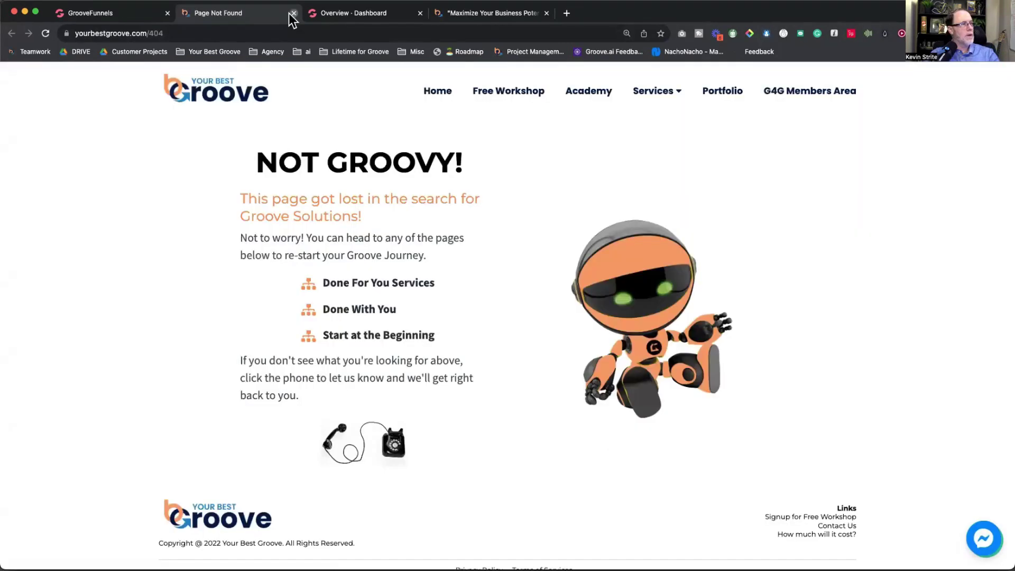
{"action": "left_click", "coordinate": [293, 14]}
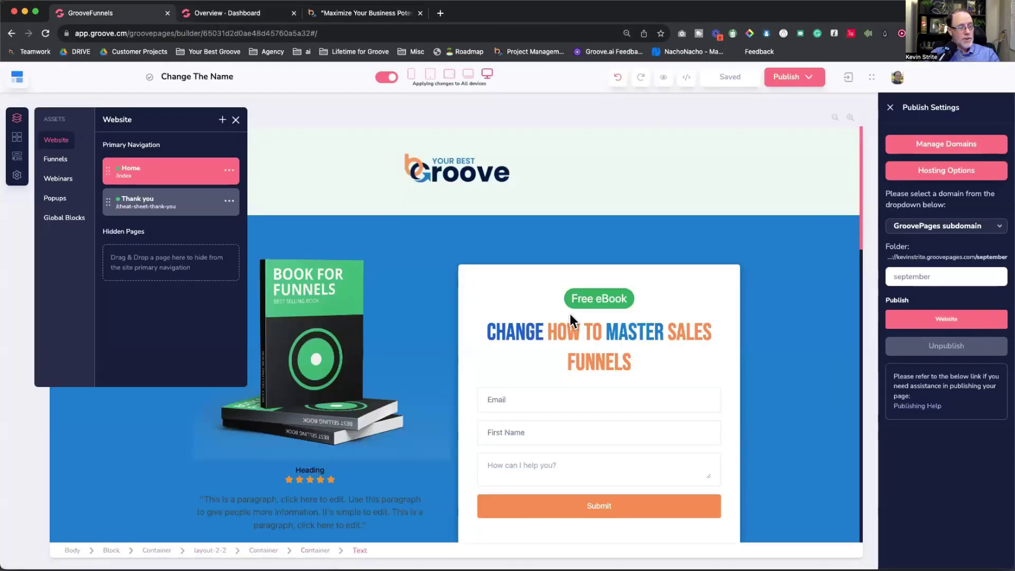
Fill the Home page's opt-in form with the contact's email and first name and select the form's container
{"action": "scroll", "coordinate": [572, 300], "scroll_direction": "down", "scroll_amount": 3}
{"action": "left_click", "coordinate": [577, 316]}
{"action": "left_click", "coordinate": [582, 337]}
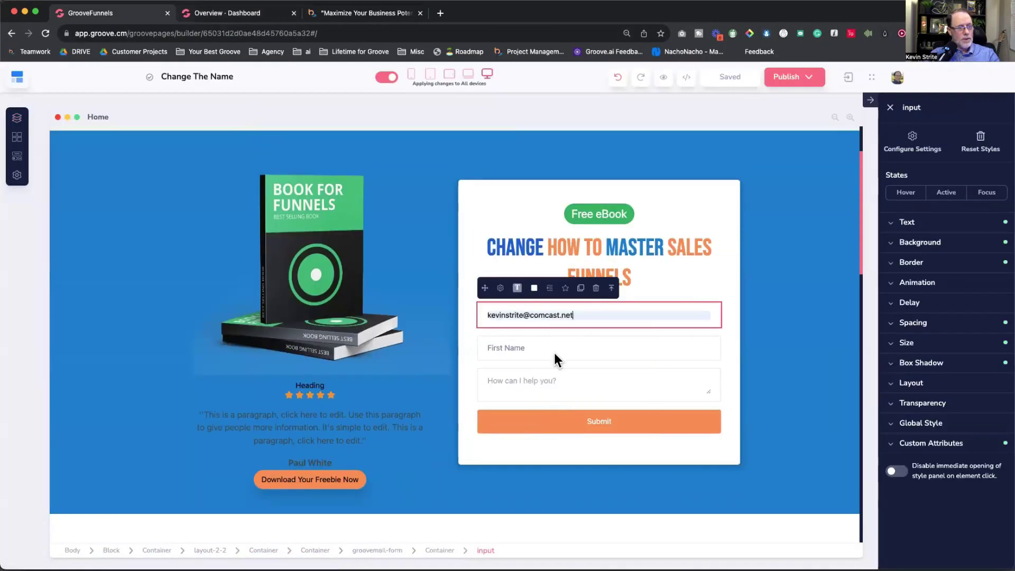
{"action": "left_click", "coordinate": [566, 349]}
{"action": "left_click", "coordinate": [573, 423]}
{"action": "left_click", "coordinate": [610, 394]}
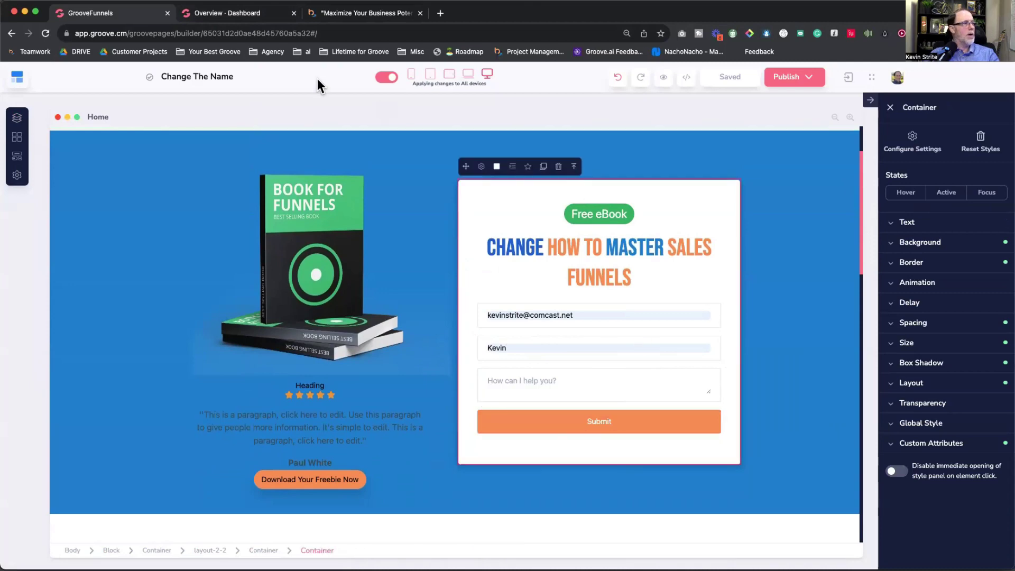
Test the published opt-in by submitting the form, reviewing the thank-you page, and downloading the Free 20 Step Cheat Sheet
{"action": "left_click", "coordinate": [787, 77]}
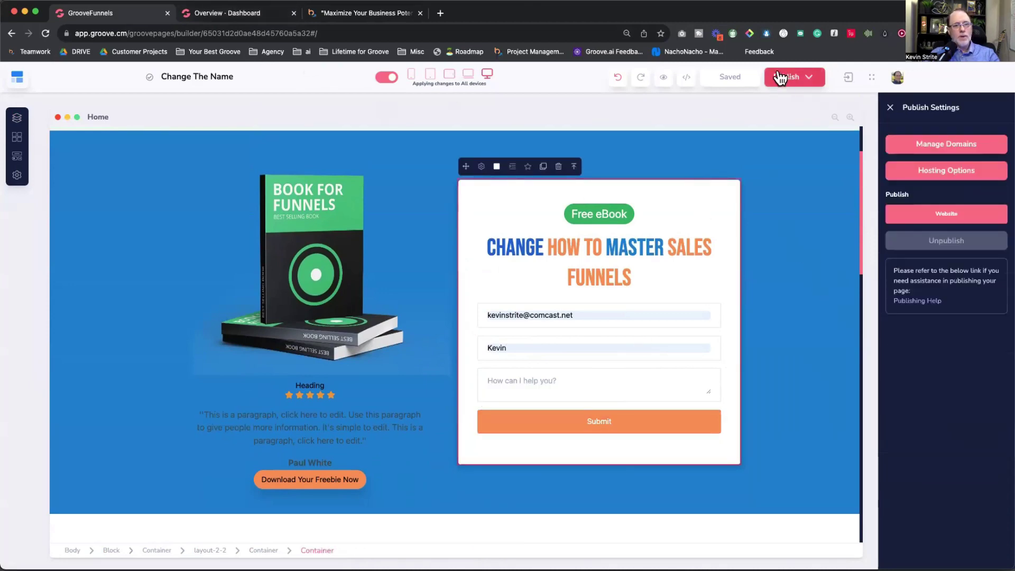
{"action": "left_click", "coordinate": [565, 358]}
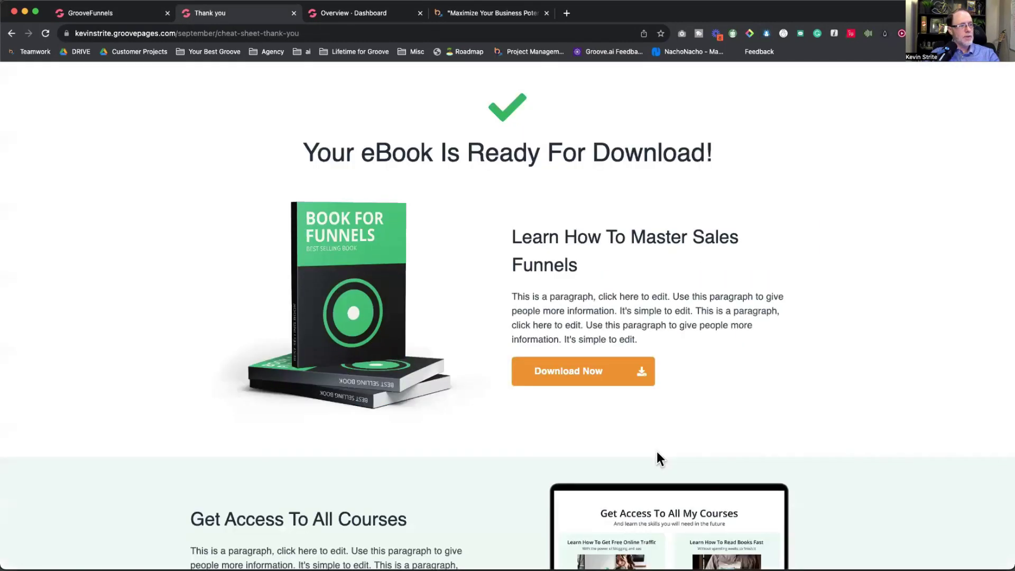
{"action": "scroll", "coordinate": [555, 424], "scroll_direction": "down", "scroll_amount": 4}
{"action": "scroll", "coordinate": [556, 424], "scroll_direction": "up", "scroll_amount": 5}
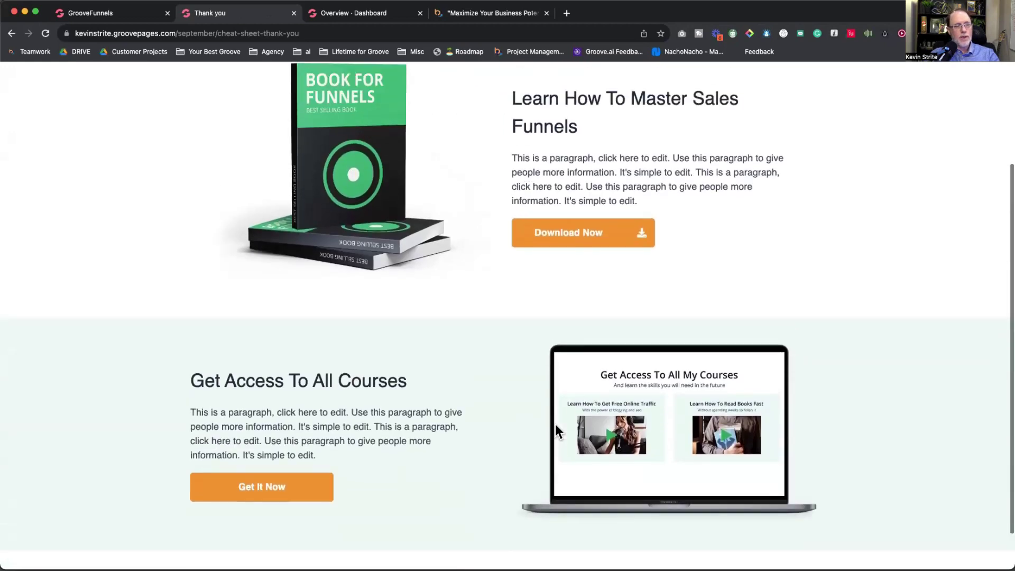
{"action": "scroll", "coordinate": [556, 424], "scroll_direction": "down", "scroll_amount": 1}
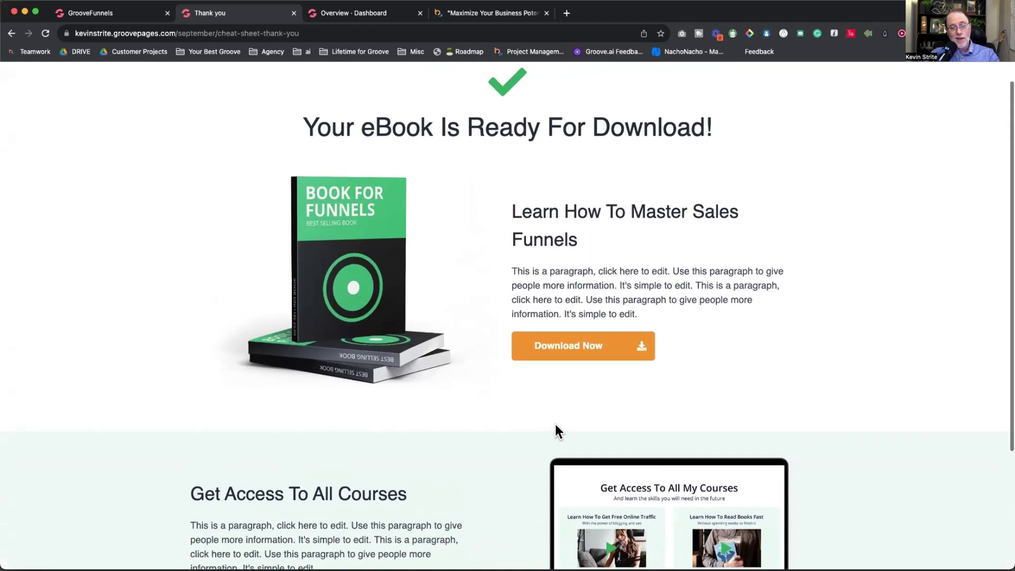
{"action": "left_click", "coordinate": [566, 350]}
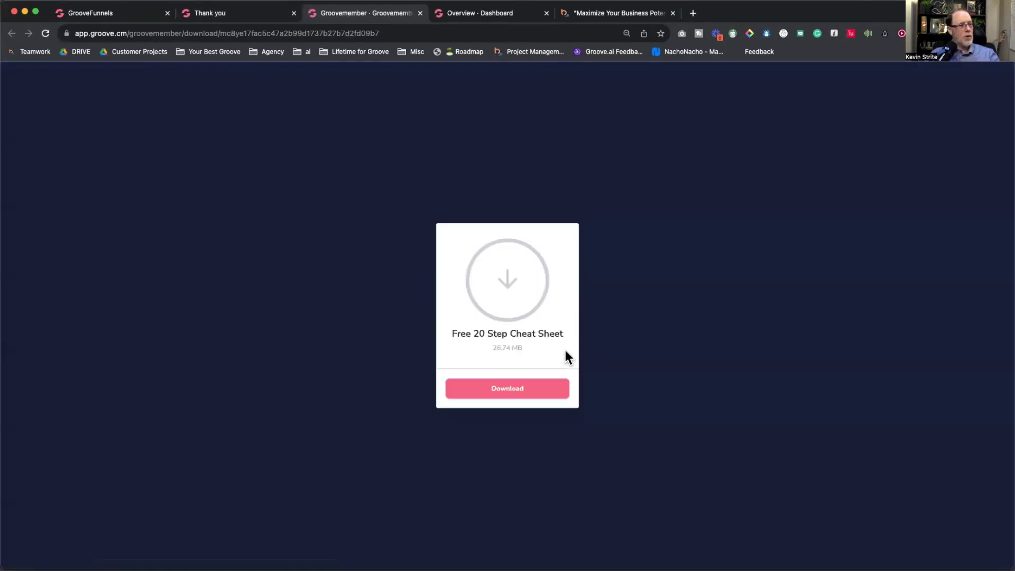
{"action": "left_click", "coordinate": [541, 394]}
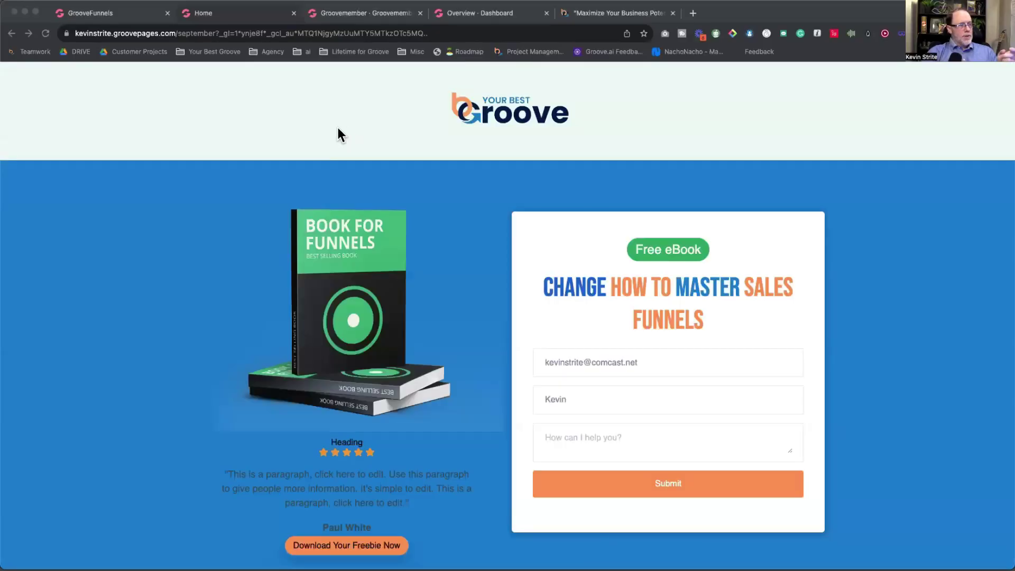
View the Free Workshop Bonuses page at yourbestgroove.com/bonus and close its tab
{"action": "left_click", "coordinate": [111, 14]}
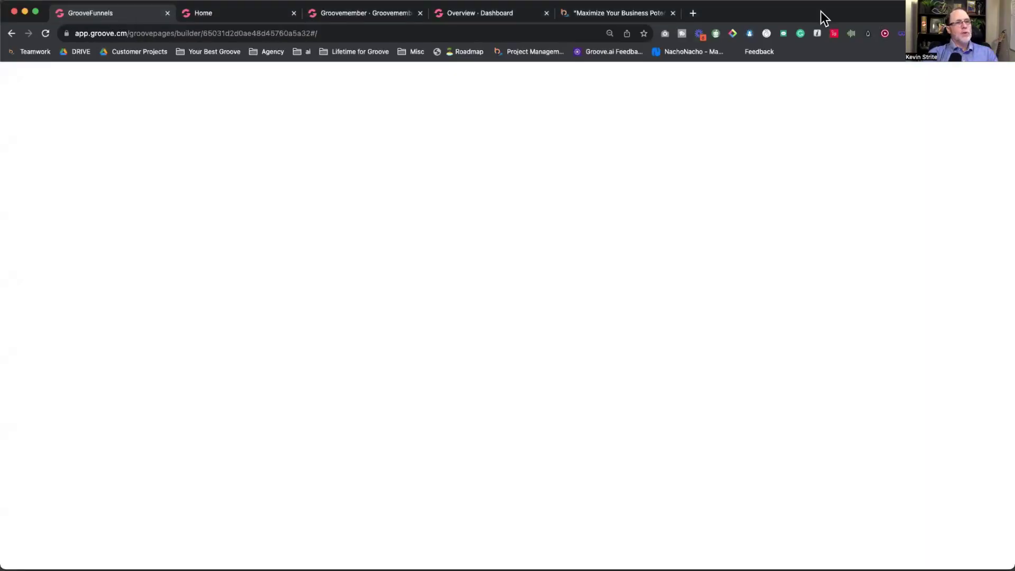
{"action": "left_click", "coordinate": [618, 14]}
{"action": "key", "text": "super+Tab"}
{"action": "key", "text": "super+Tab"}
{"action": "key", "text": "super+Tab"}
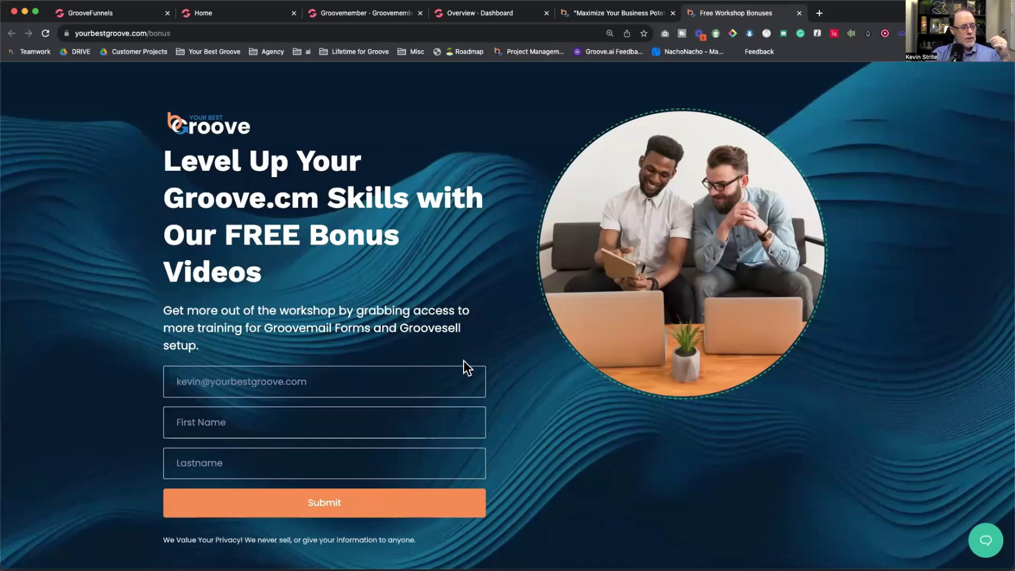
{"action": "left_click", "coordinate": [797, 13]}
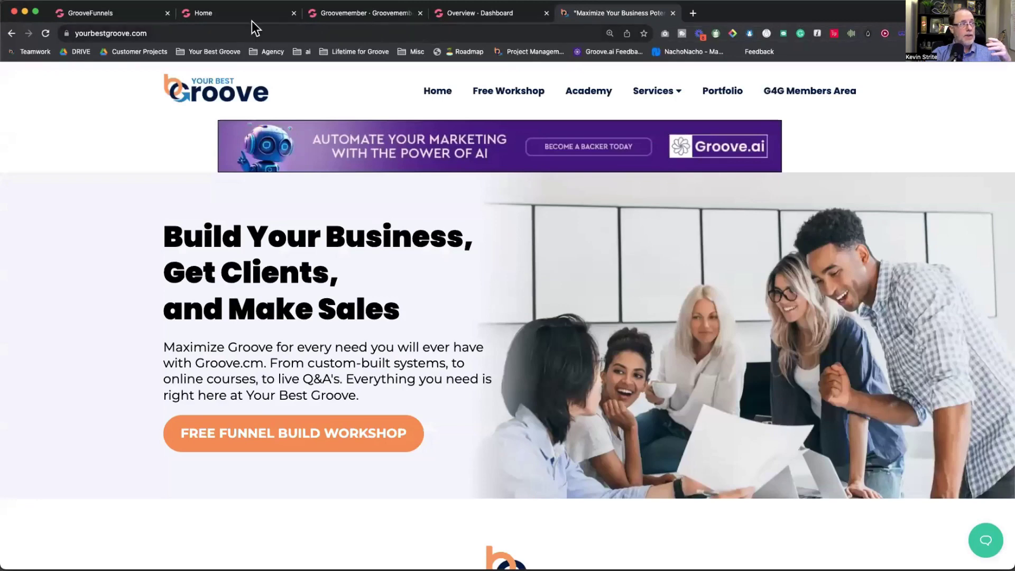
Return to the page builder, open the Thank you page, and replace its main heading with "But Wait, There's More"
{"action": "left_click", "coordinate": [109, 14]}
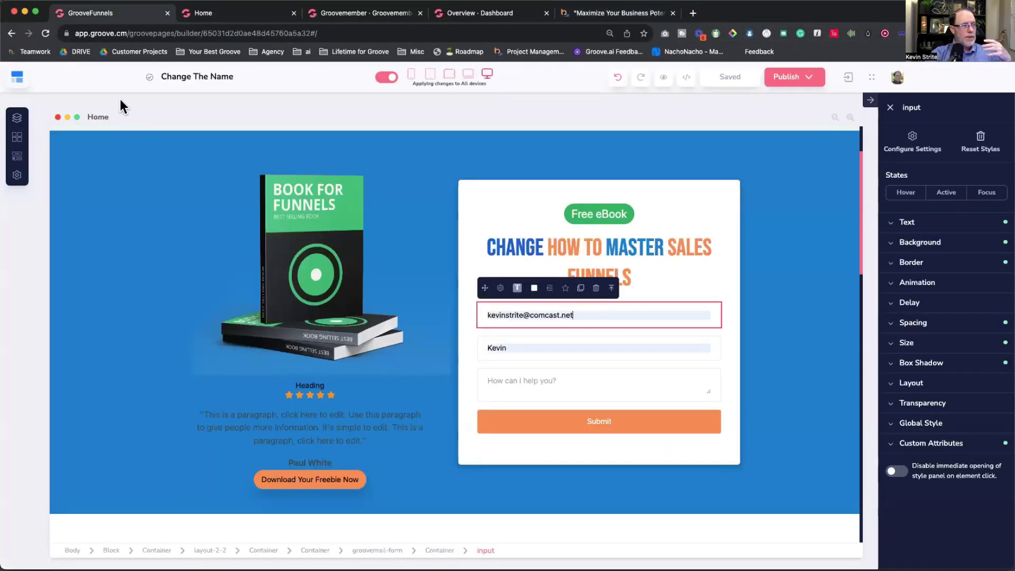
{"action": "left_click", "coordinate": [17, 117]}
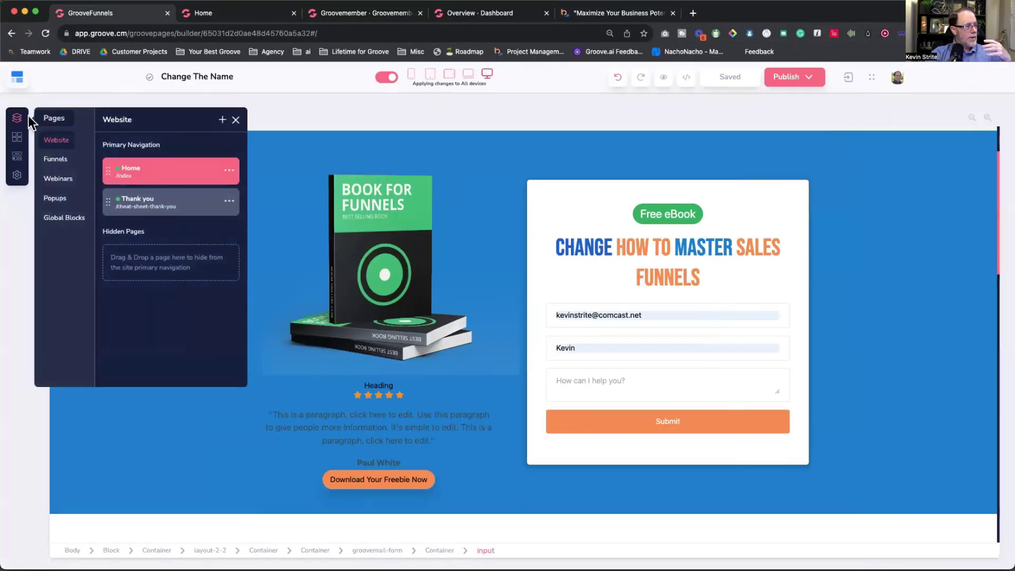
{"action": "left_click", "coordinate": [150, 209]}
{"action": "left_click", "coordinate": [235, 120]}
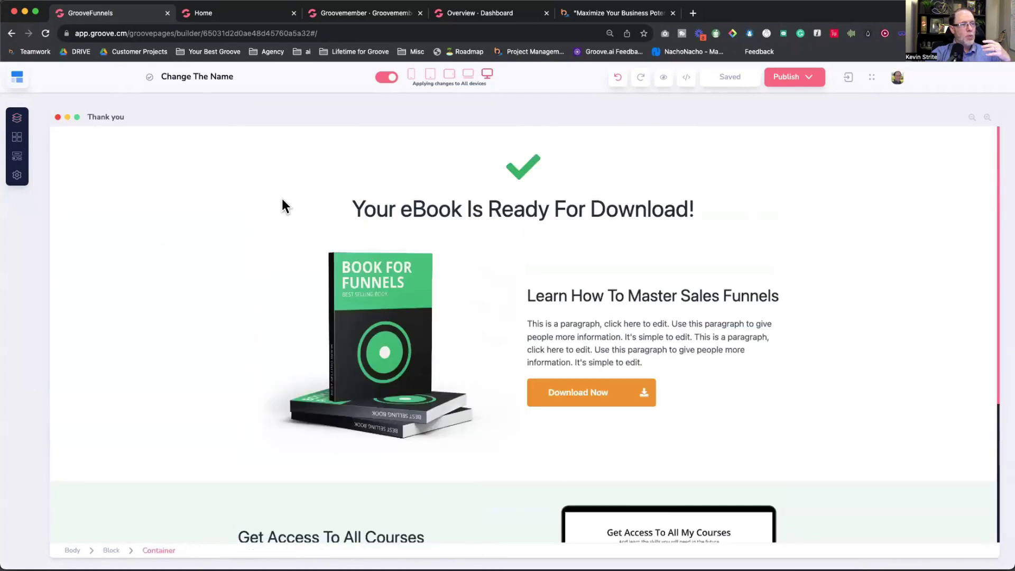
{"action": "left_click", "coordinate": [508, 211]}
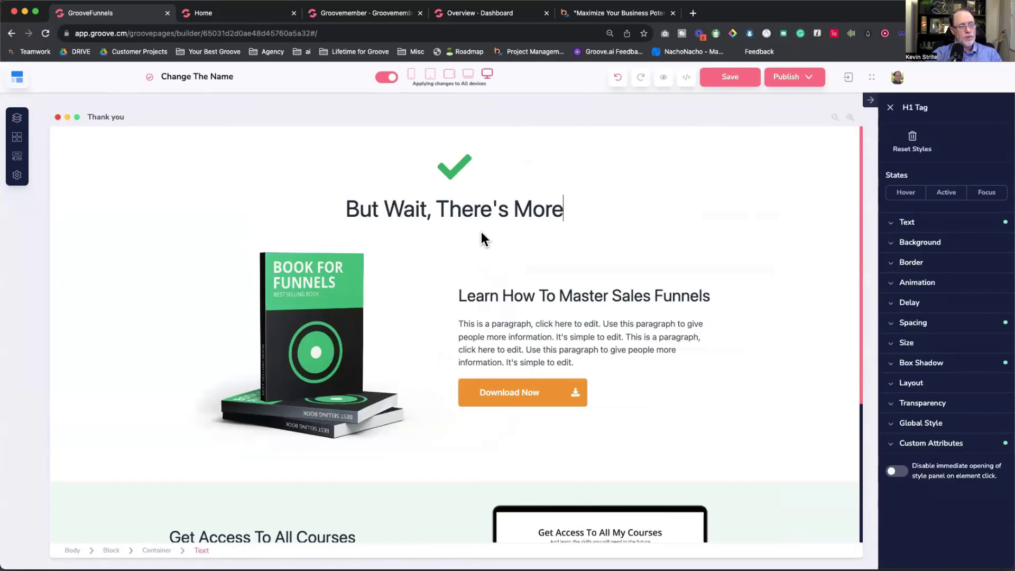
Replace the book image beneath the thank-you heading with a GrooveSell Checkout Form element
{"action": "scroll", "coordinate": [529, 296], "scroll_direction": "down", "scroll_amount": 1}
{"action": "left_click", "coordinate": [319, 300]}
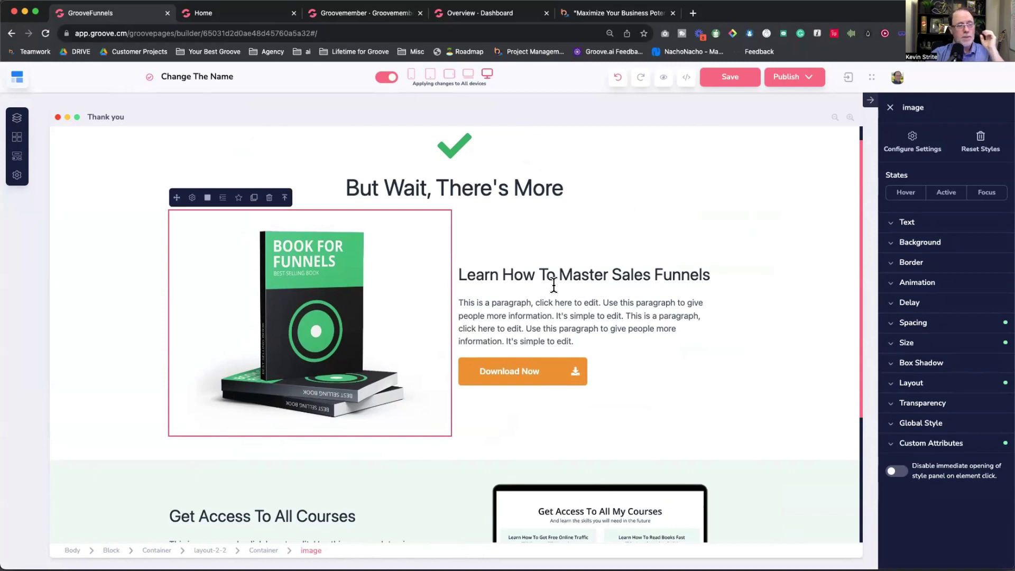
{"action": "left_click", "coordinate": [17, 137]}
{"action": "left_click_drag", "start_coordinate": [299, 164], "coordinate": [389, 247]}
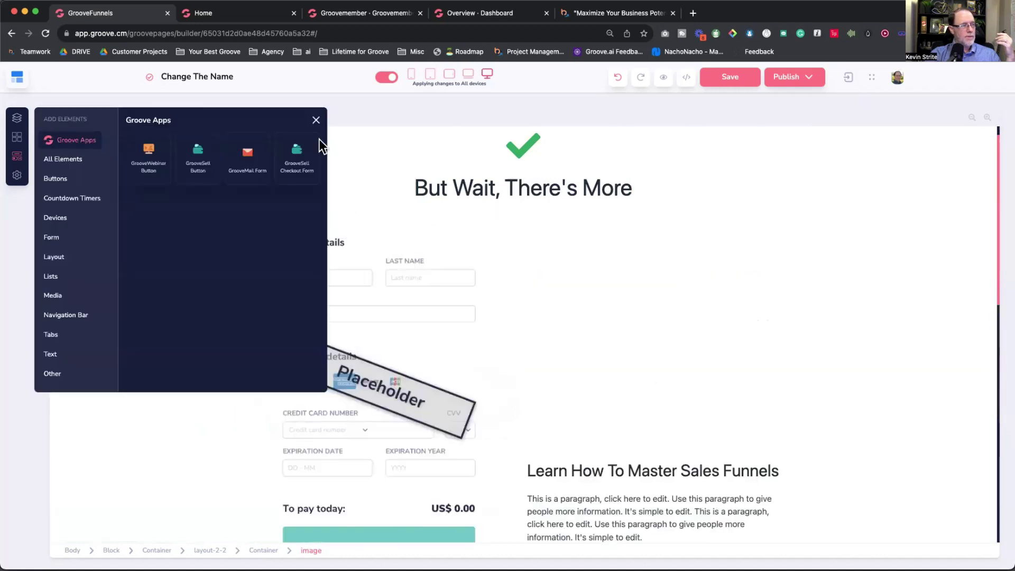
{"action": "left_click", "coordinate": [316, 120]}
{"action": "left_click", "coordinate": [275, 370]}
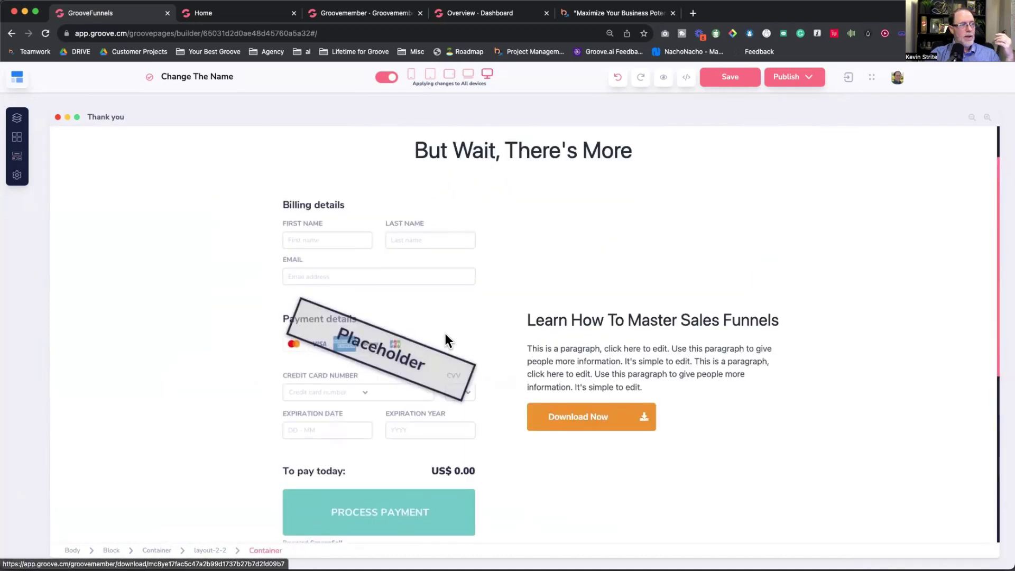
Configure the checkout placeholder to use the GrooveSell Checkout style with the Your Best Groove funnel
{"action": "left_click", "coordinate": [389, 321]}
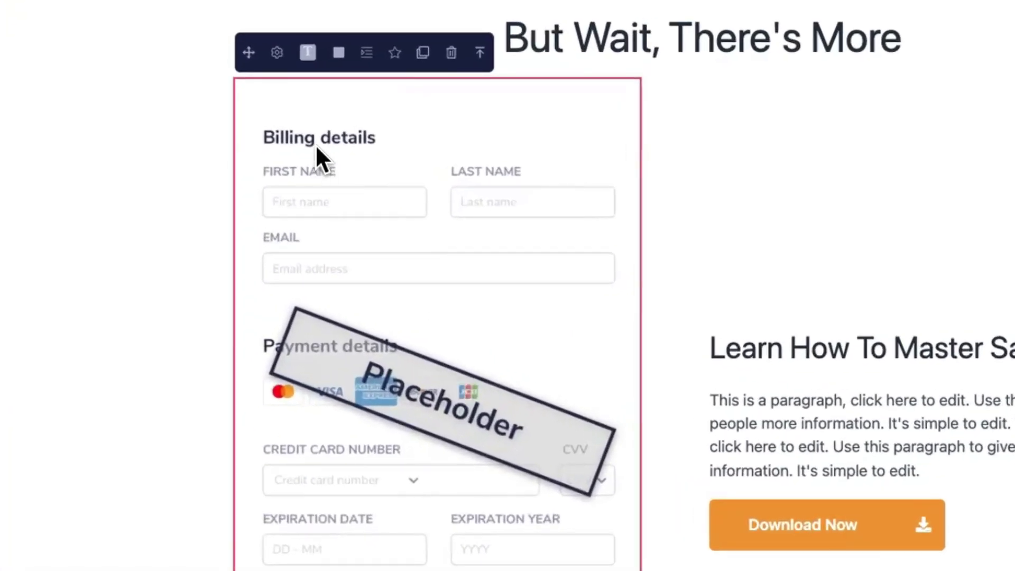
{"action": "left_click", "coordinate": [277, 52]}
{"action": "left_click", "coordinate": [852, 212]}
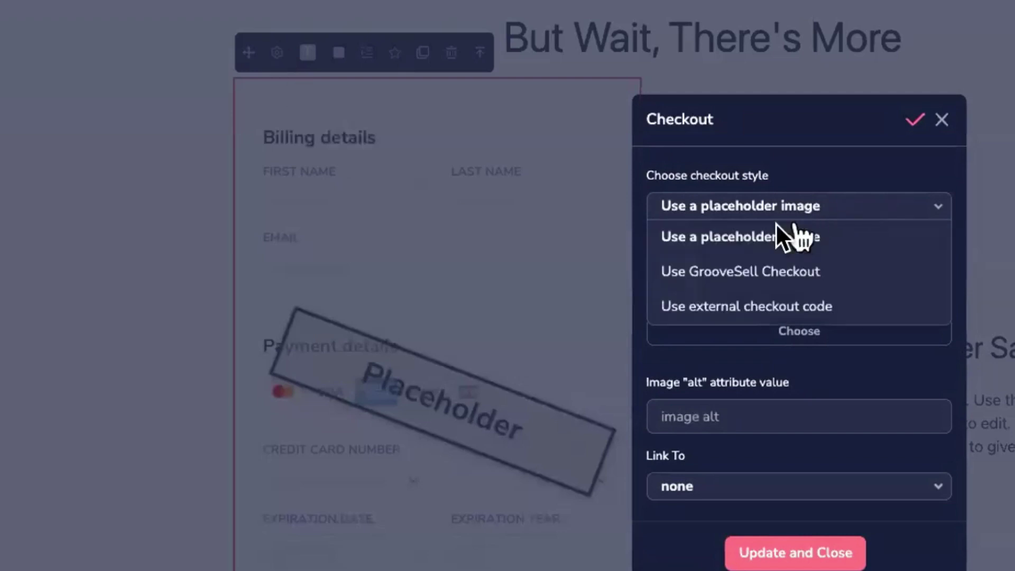
{"action": "left_click", "coordinate": [767, 273]}
{"action": "left_click", "coordinate": [746, 362]}
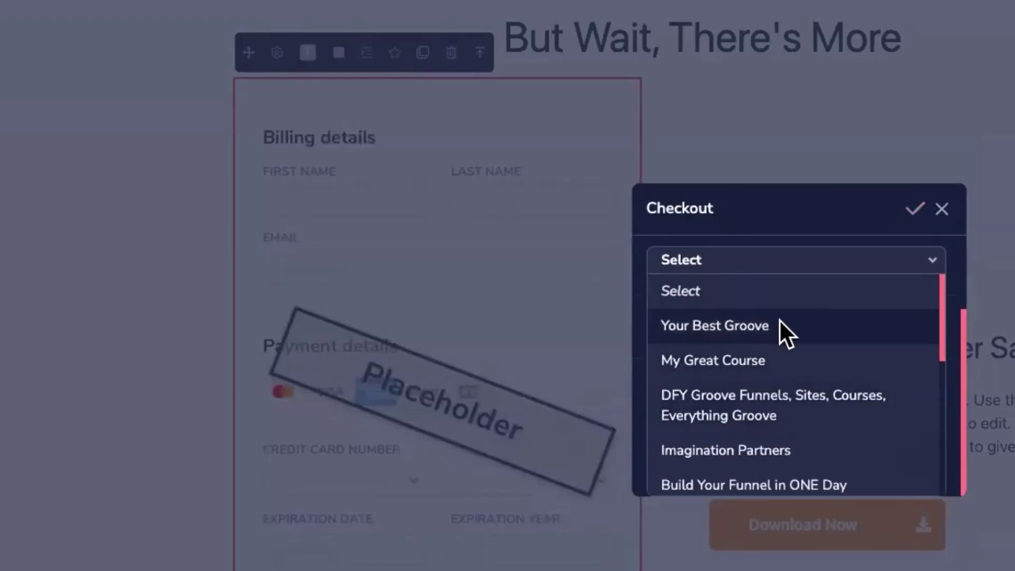
{"action": "left_click", "coordinate": [754, 325]}
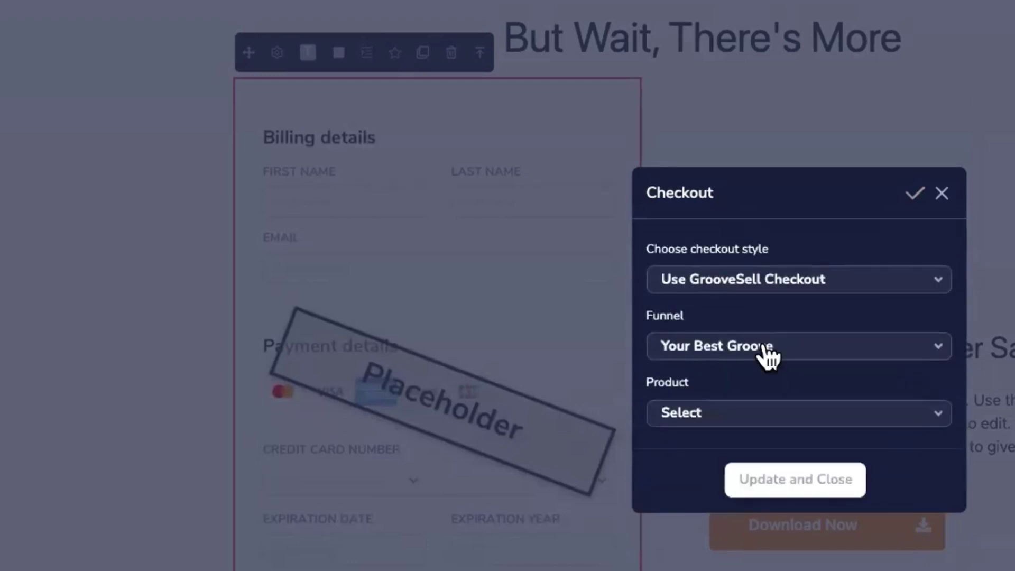
Choose the Groove For Growth Academy product with the Workshop Special link for the checkout and apply the settings
{"action": "left_click", "coordinate": [751, 412]}
{"action": "scroll", "coordinate": [772, 389], "scroll_direction": "down", "scroll_amount": 3}
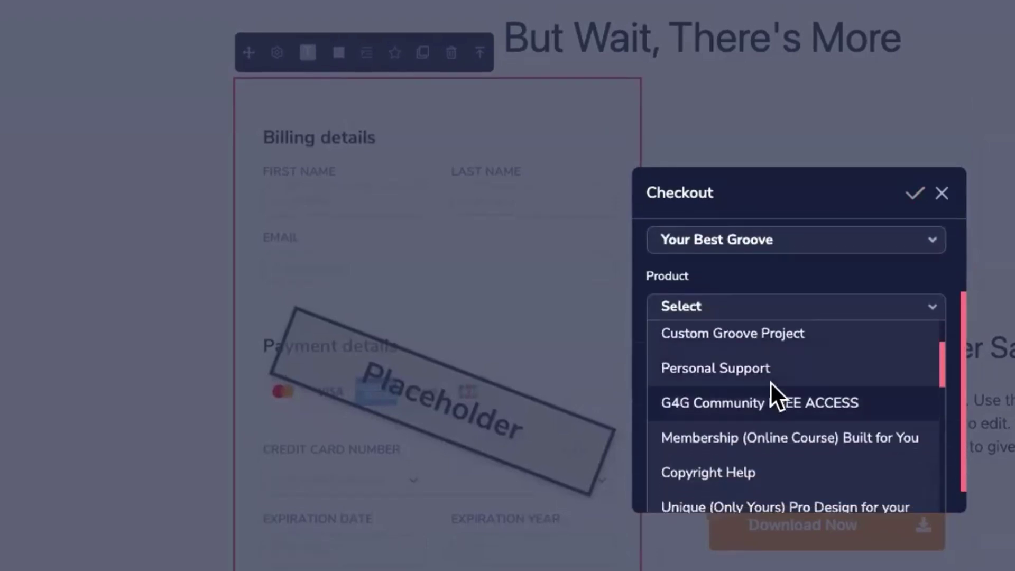
{"action": "scroll", "coordinate": [770, 382], "scroll_direction": "down", "scroll_amount": 5}
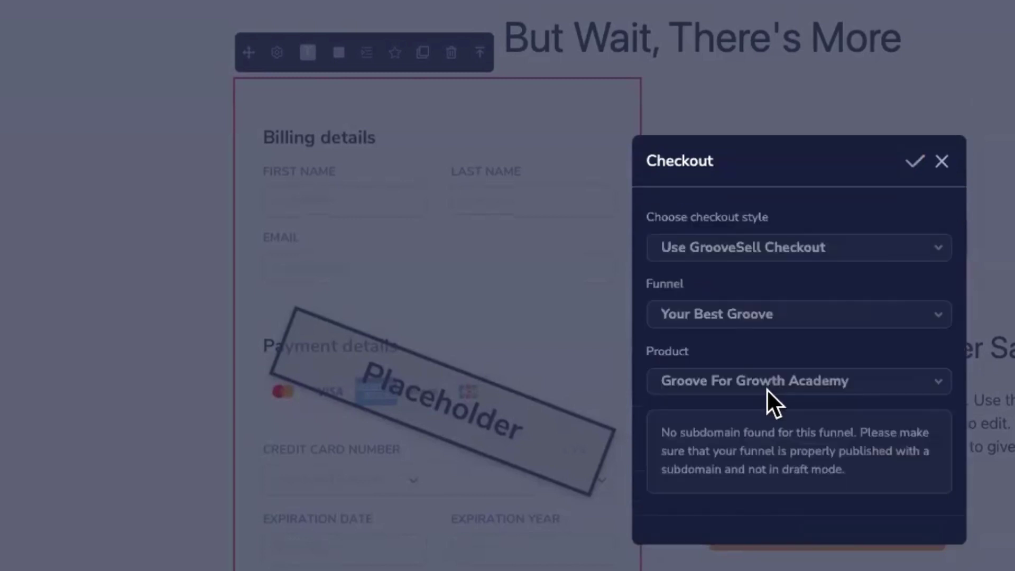
{"action": "left_click", "coordinate": [770, 389]}
{"action": "left_click", "coordinate": [777, 449]}
{"action": "scroll", "coordinate": [781, 468], "scroll_direction": "down", "scroll_amount": 5}
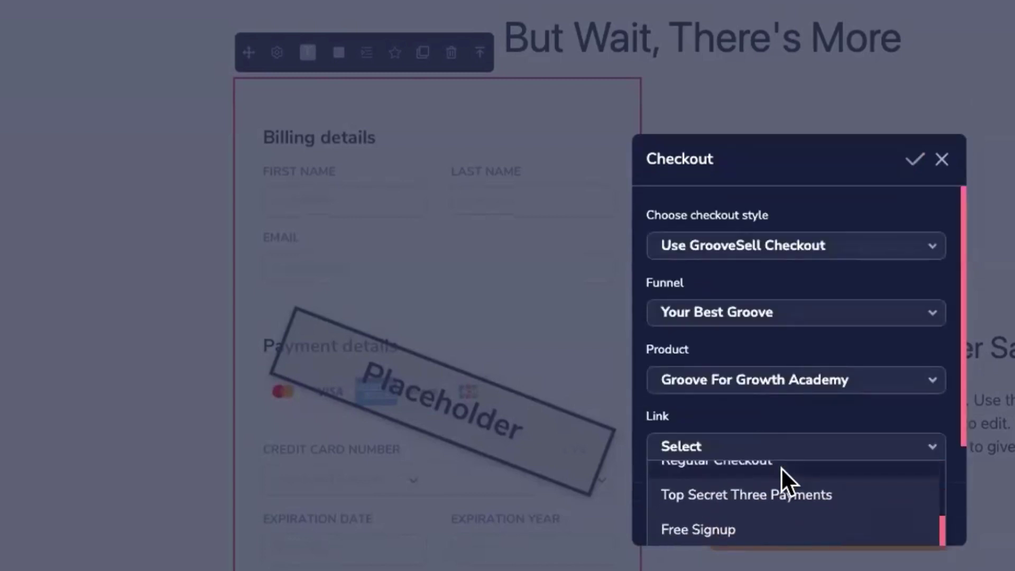
{"action": "left_click", "coordinate": [767, 492]}
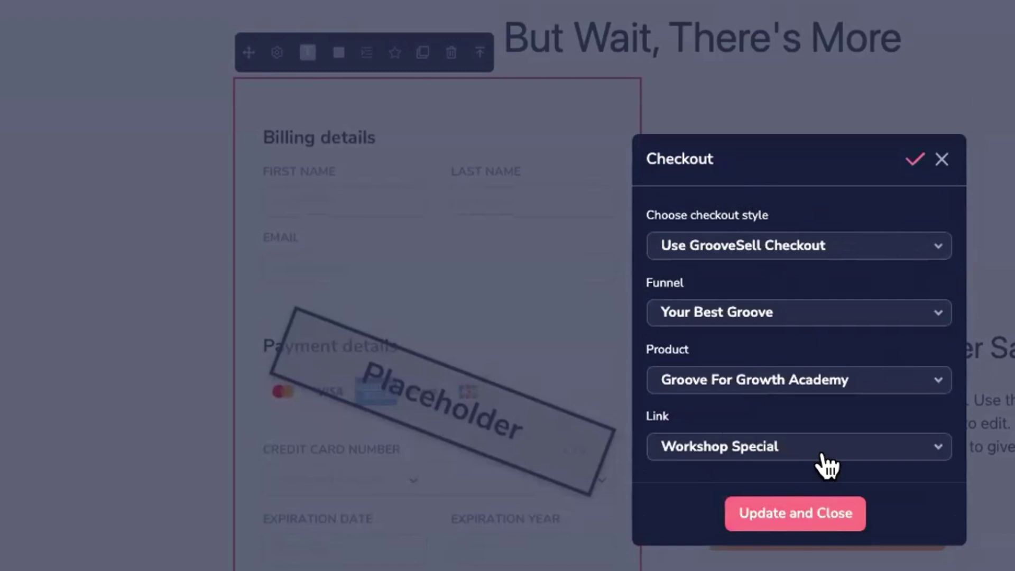
{"action": "left_click", "coordinate": [811, 511]}
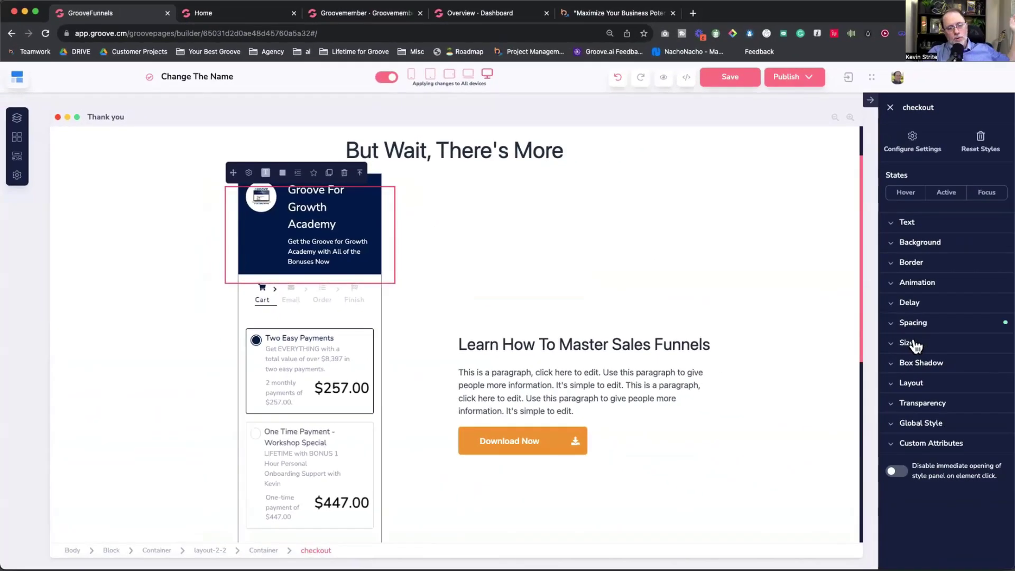
Set the checkout element's width relative to its parent at 100%
{"action": "left_click", "coordinate": [914, 344]}
{"action": "left_click", "coordinate": [936, 372]}
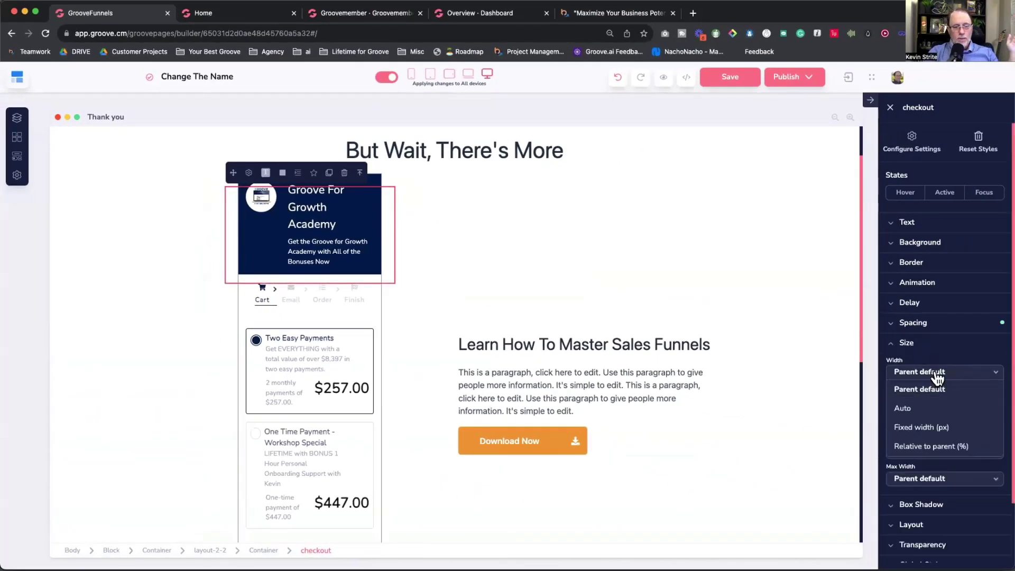
{"action": "scroll", "coordinate": [936, 373], "scroll_direction": "down", "scroll_amount": 2}
{"action": "left_click", "coordinate": [922, 378]}
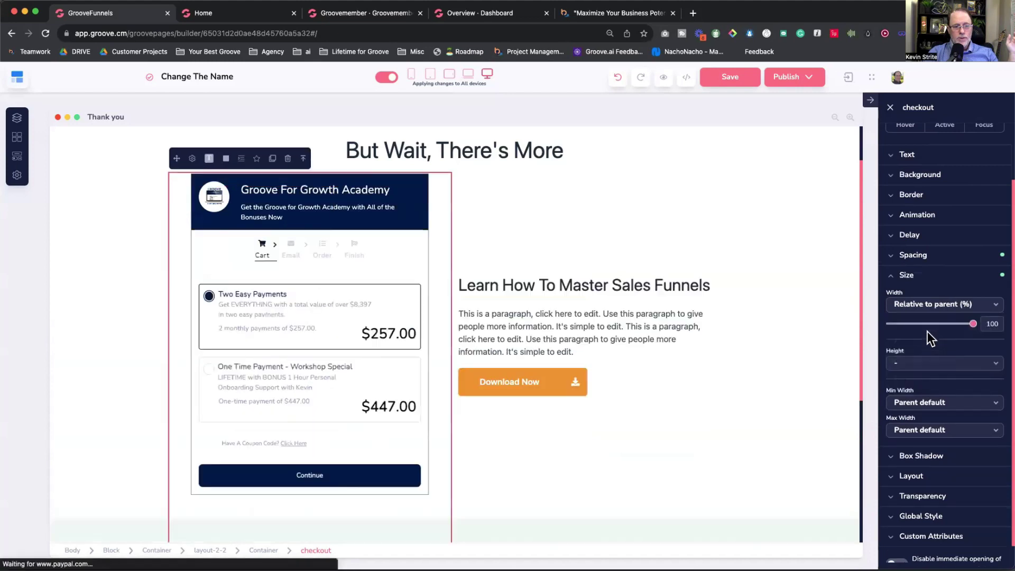
{"action": "left_click", "coordinate": [700, 418]}
{"action": "scroll", "coordinate": [701, 412], "scroll_direction": "down", "scroll_amount": 1}
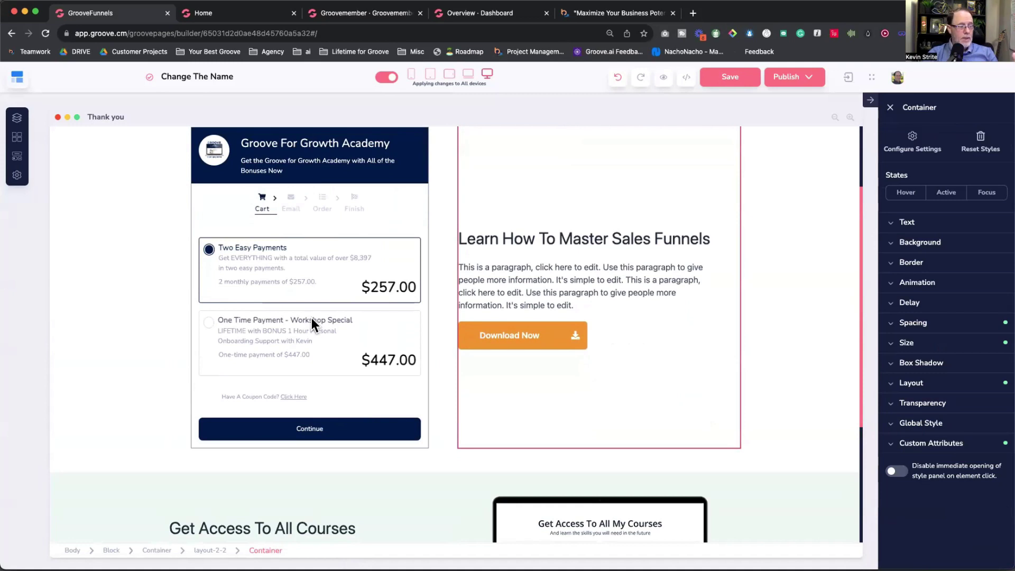
{"action": "left_click", "coordinate": [327, 421]}
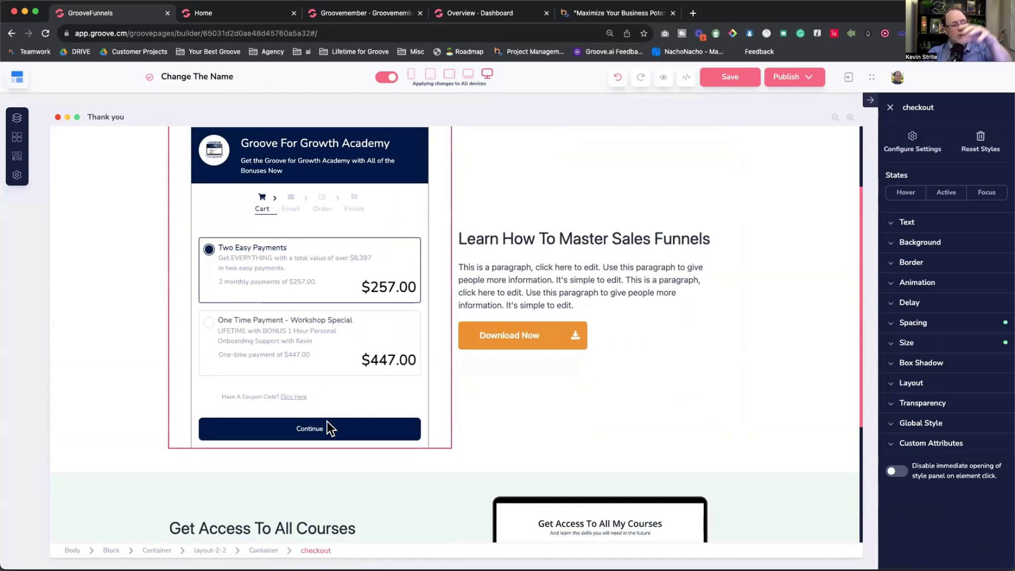
{"action": "scroll", "coordinate": [453, 412], "scroll_direction": "down", "scroll_amount": 1}
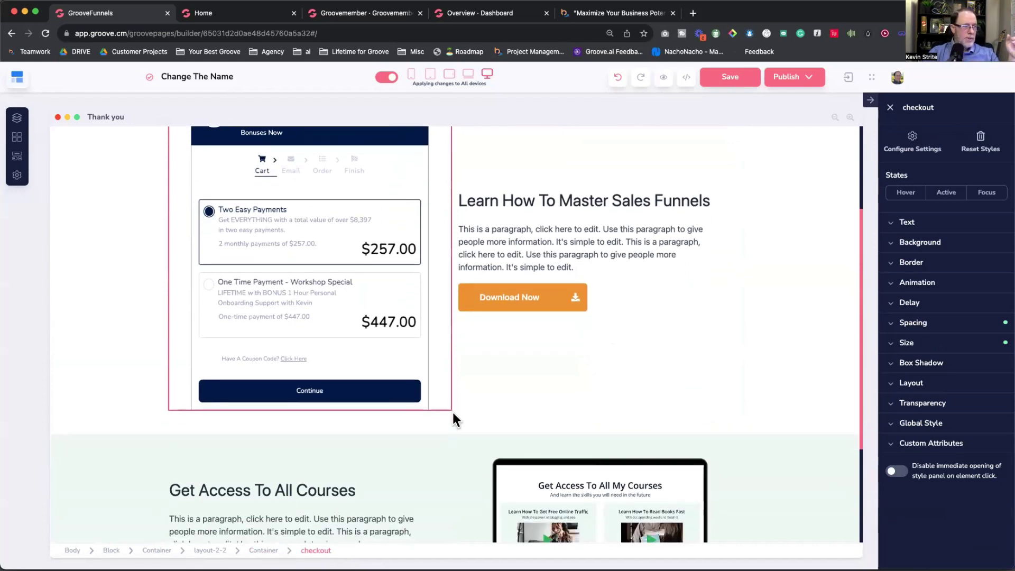
{"action": "triple_click", "coordinate": [534, 230]}
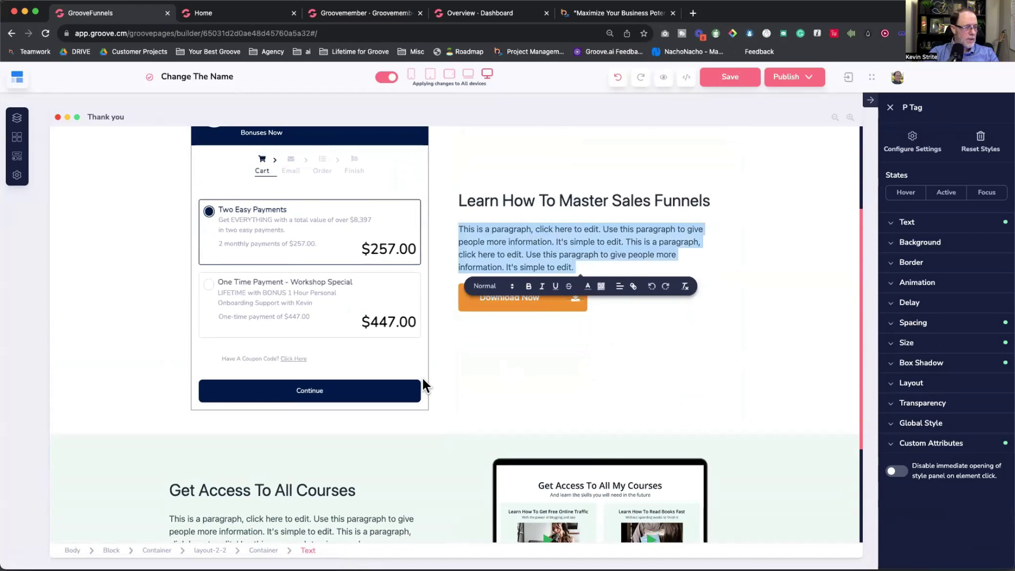
Add a text link below the checkout form reading "No thanks, I'd rather not know how to use Groove"
{"action": "left_click", "coordinate": [17, 156]}
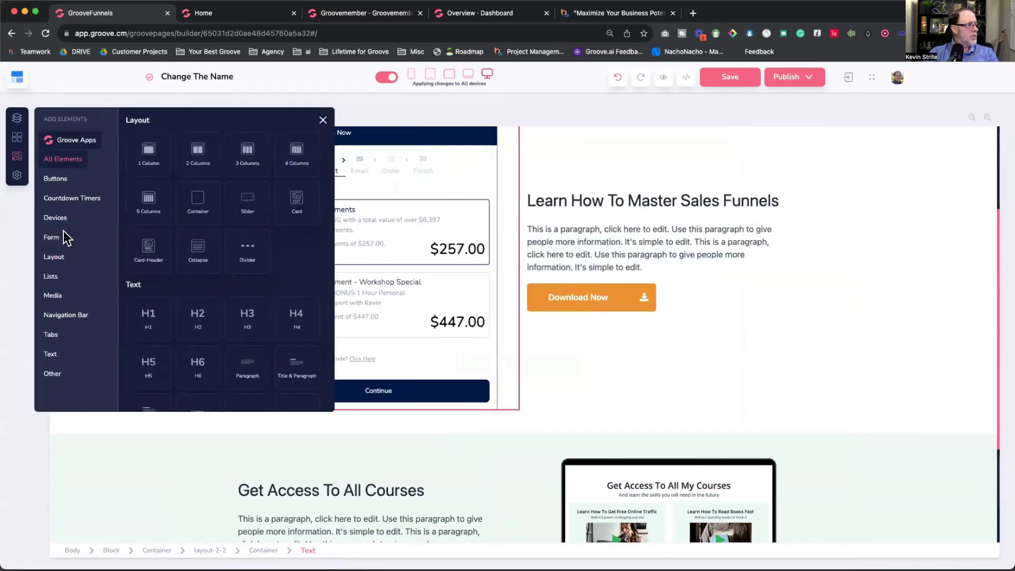
{"action": "left_click", "coordinate": [55, 178]}
{"action": "left_click", "coordinate": [154, 180]}
{"action": "left_click_drag", "start_coordinate": [272, 157], "coordinate": [349, 421]}
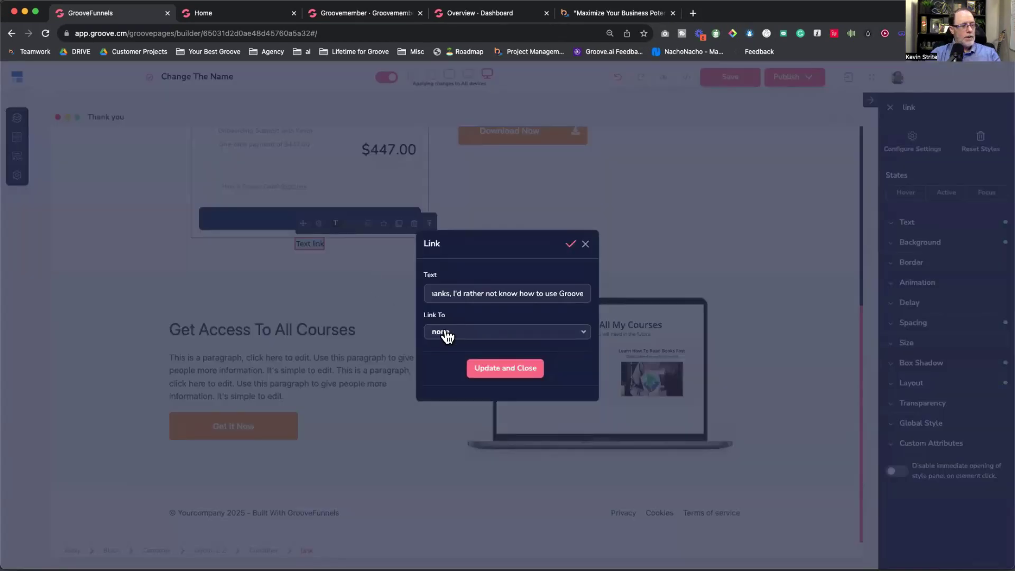
Link the "No thanks" text to the Home page and apply the link settings
{"action": "left_click", "coordinate": [447, 334]}
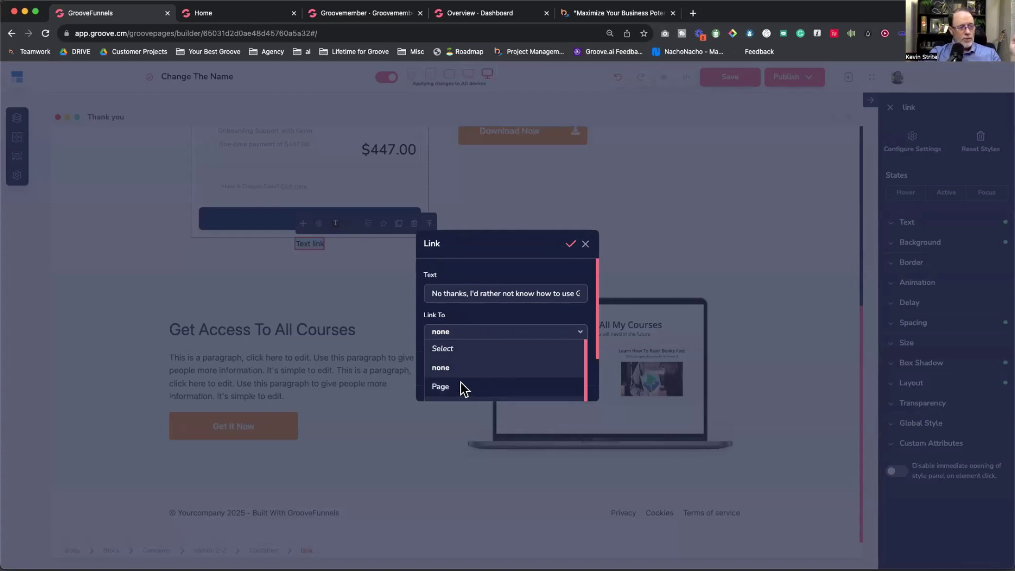
{"action": "left_click", "coordinate": [476, 387]}
{"action": "left_click", "coordinate": [476, 341]}
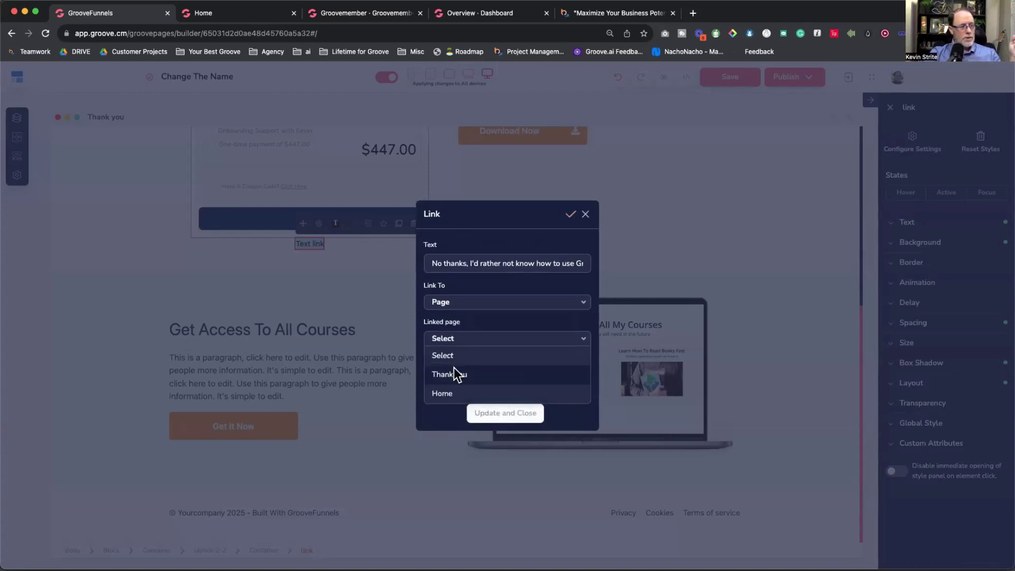
{"action": "left_click", "coordinate": [443, 393]}
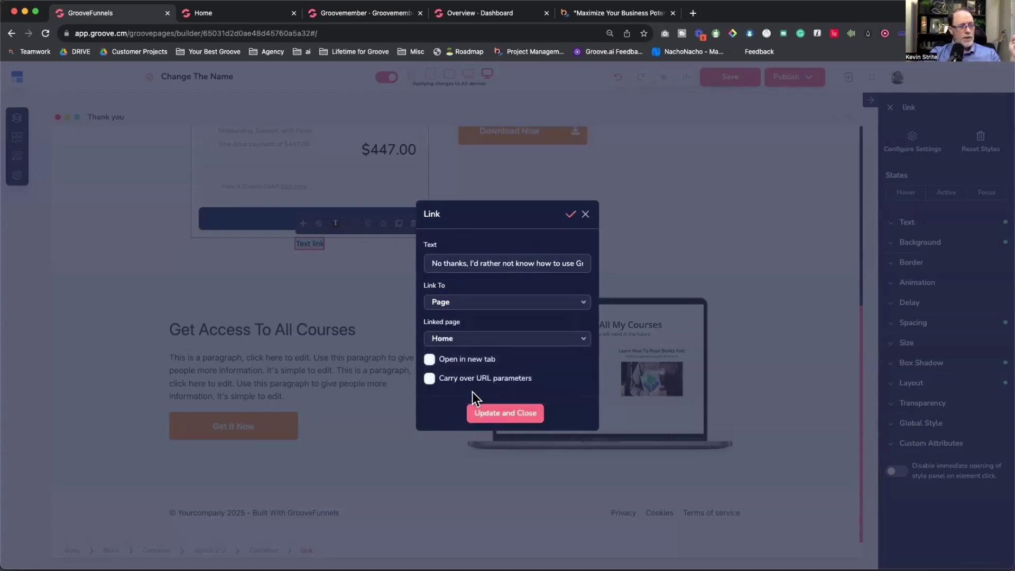
{"action": "left_click", "coordinate": [482, 413]}
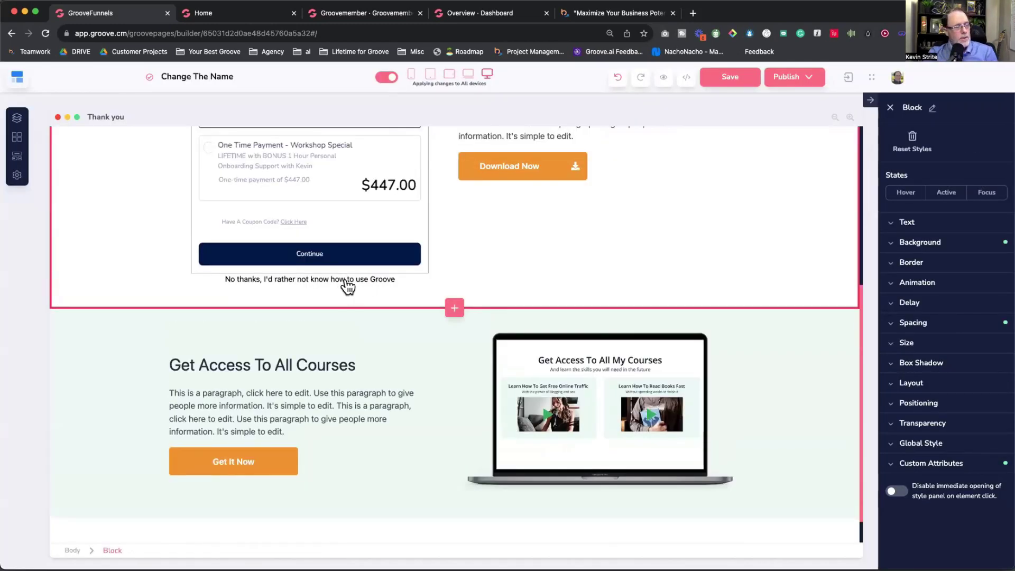
{"action": "scroll", "coordinate": [347, 286], "scroll_direction": "up", "scroll_amount": 5}
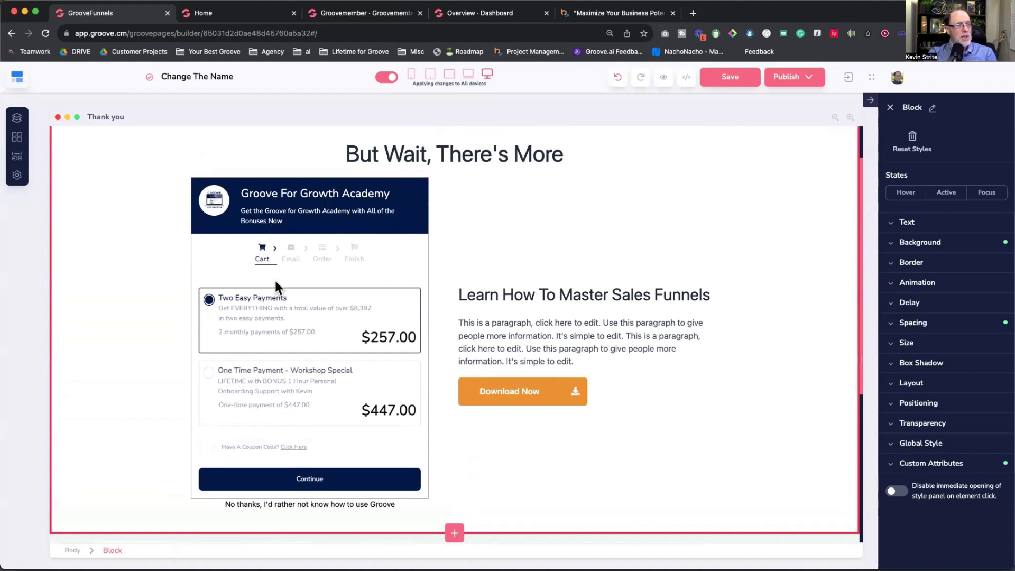